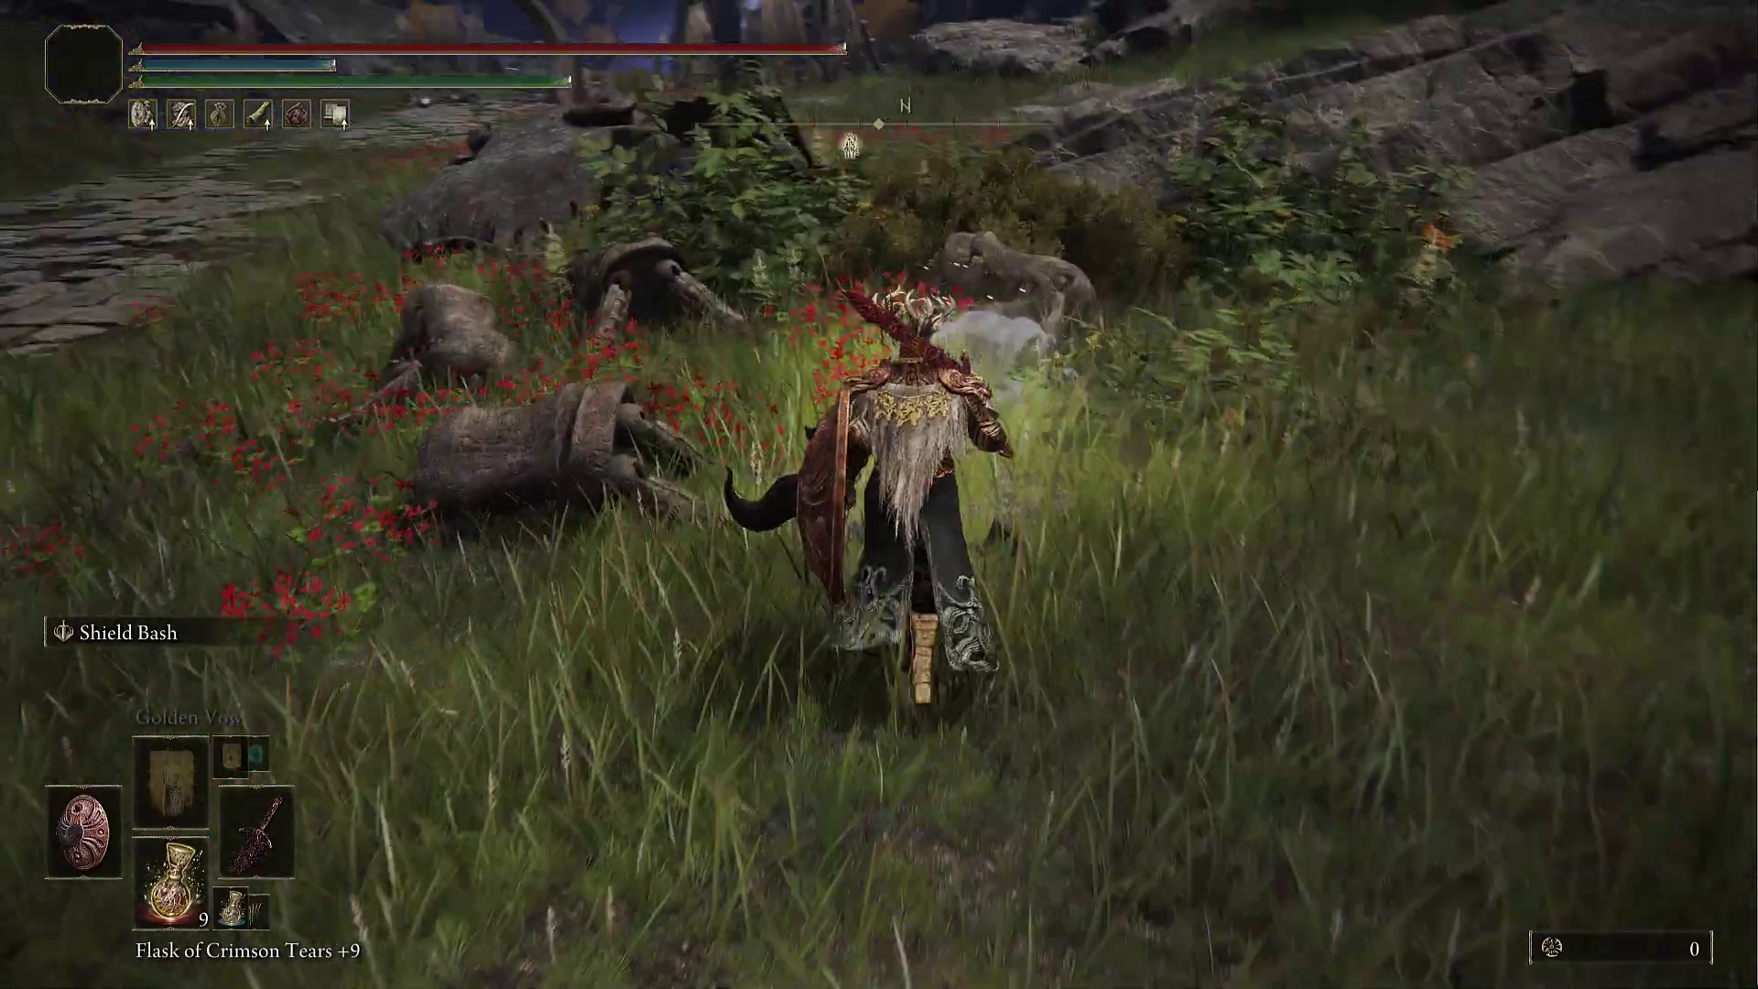
Step: Move the character out of the flower-covered grass to the edge of the stone road
key(a)
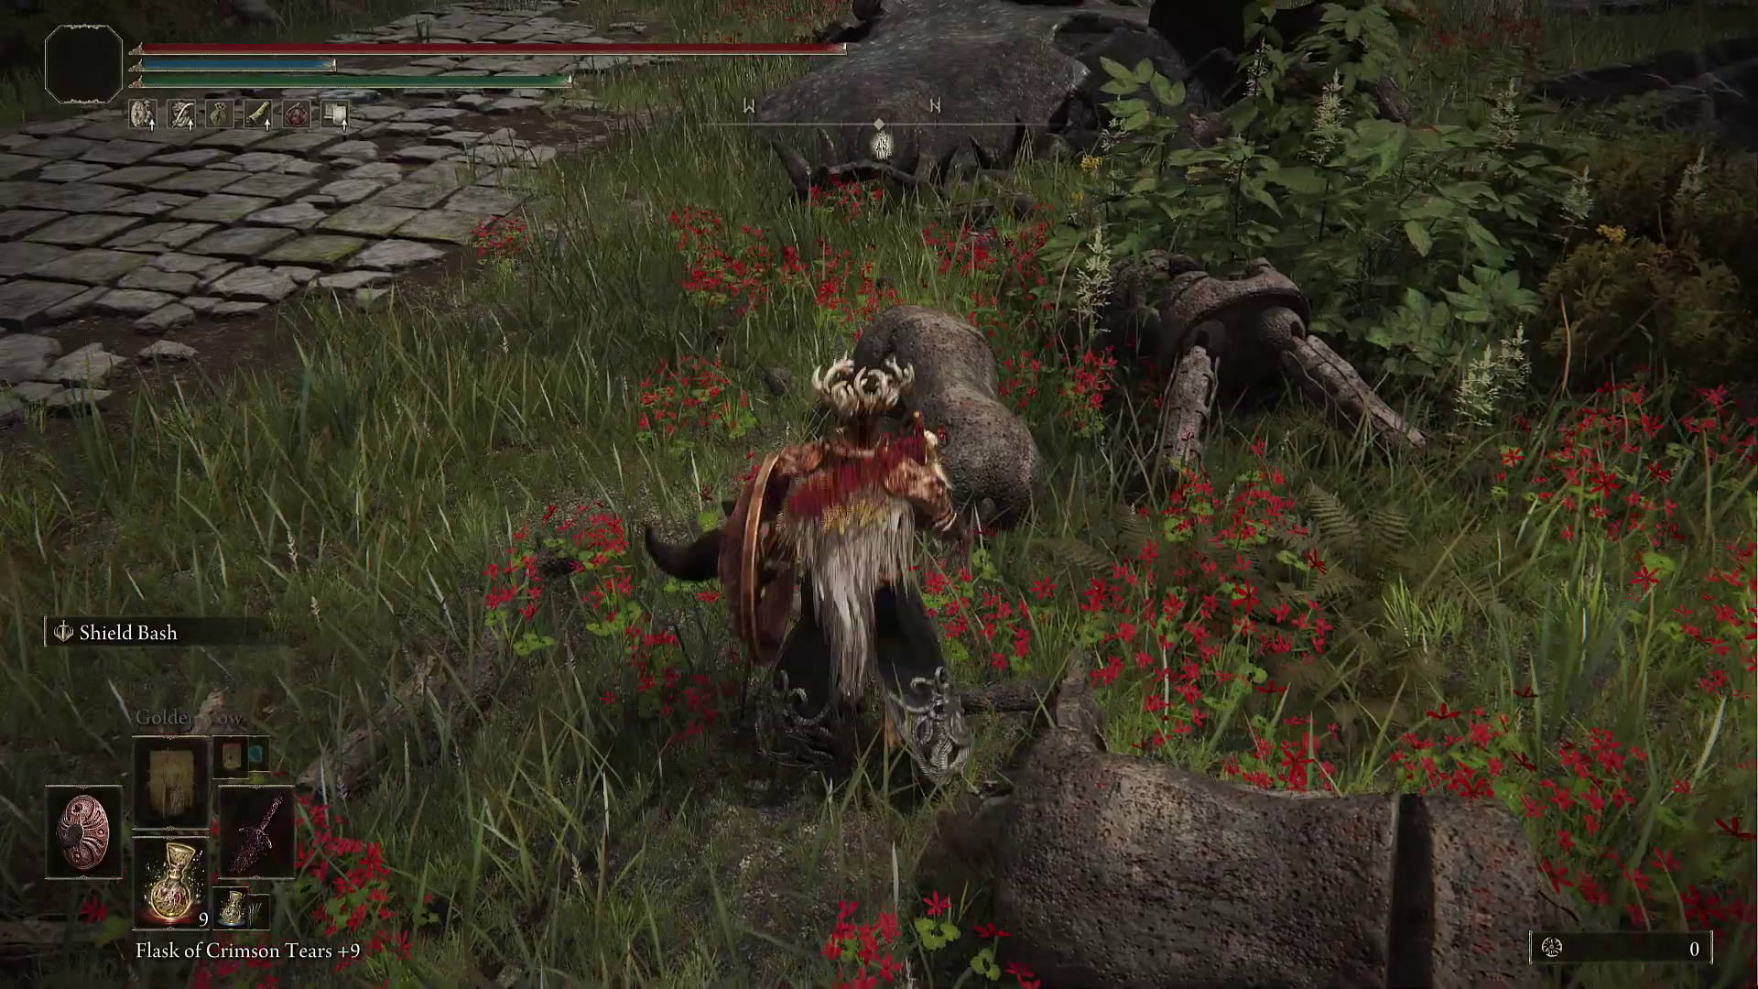
key(s)
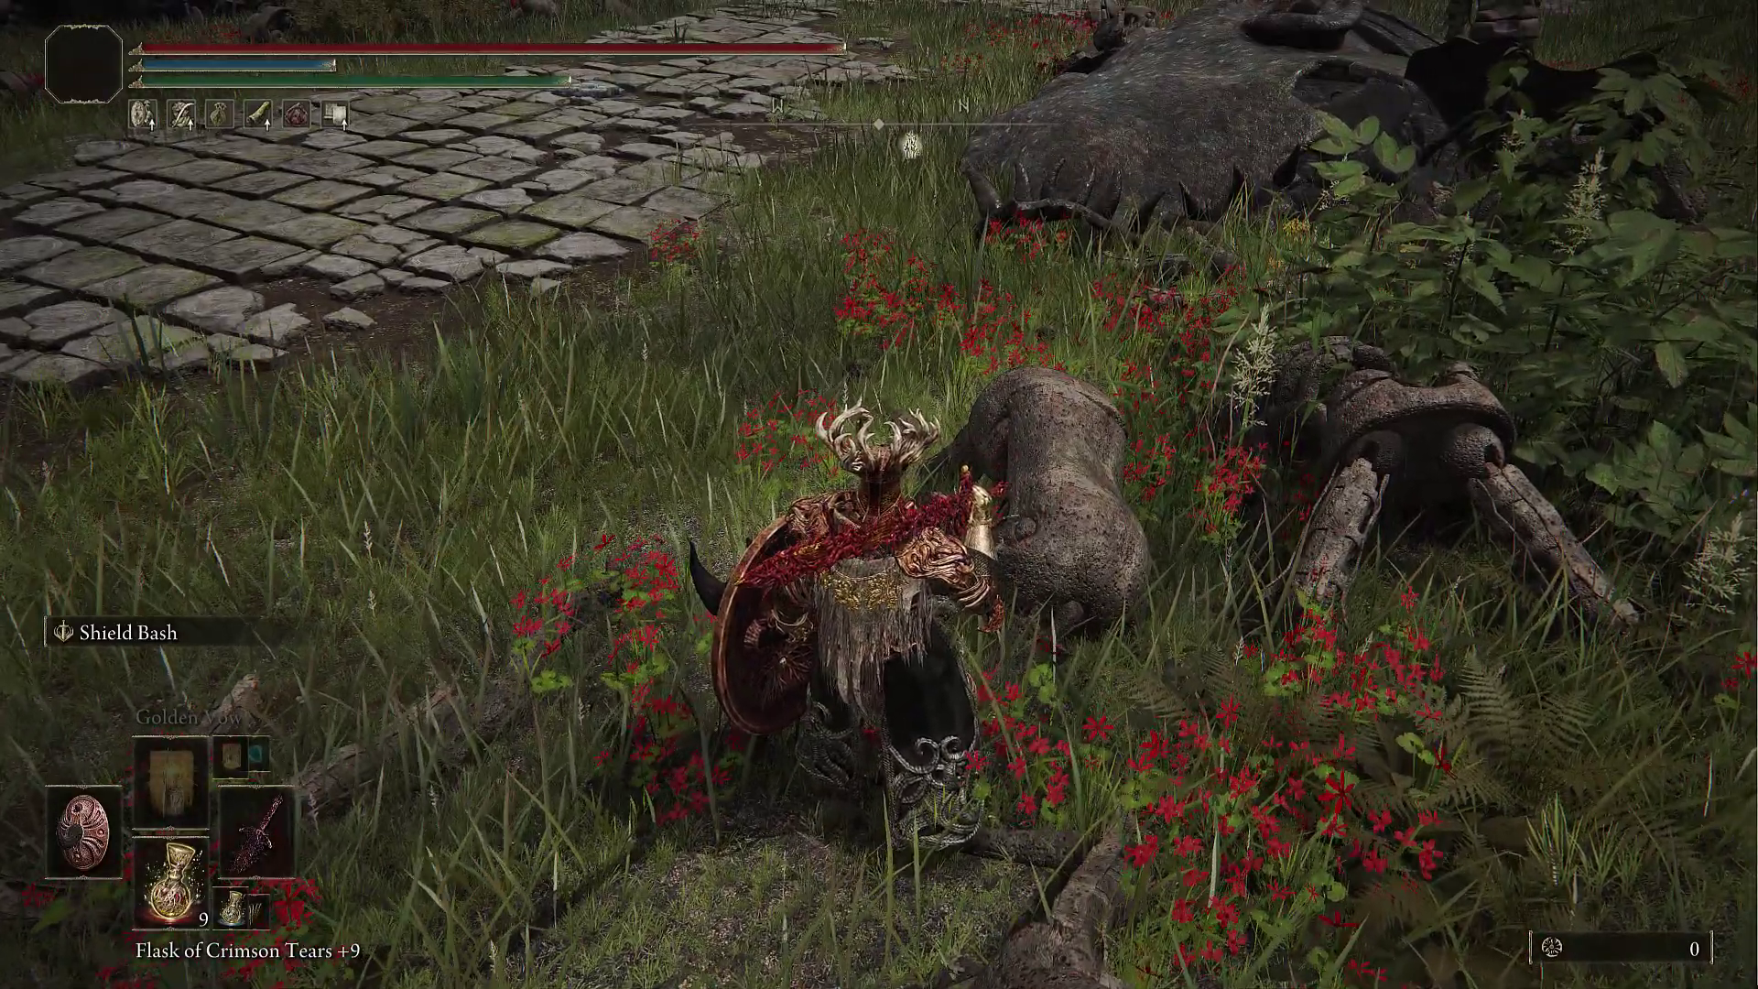
key(w)
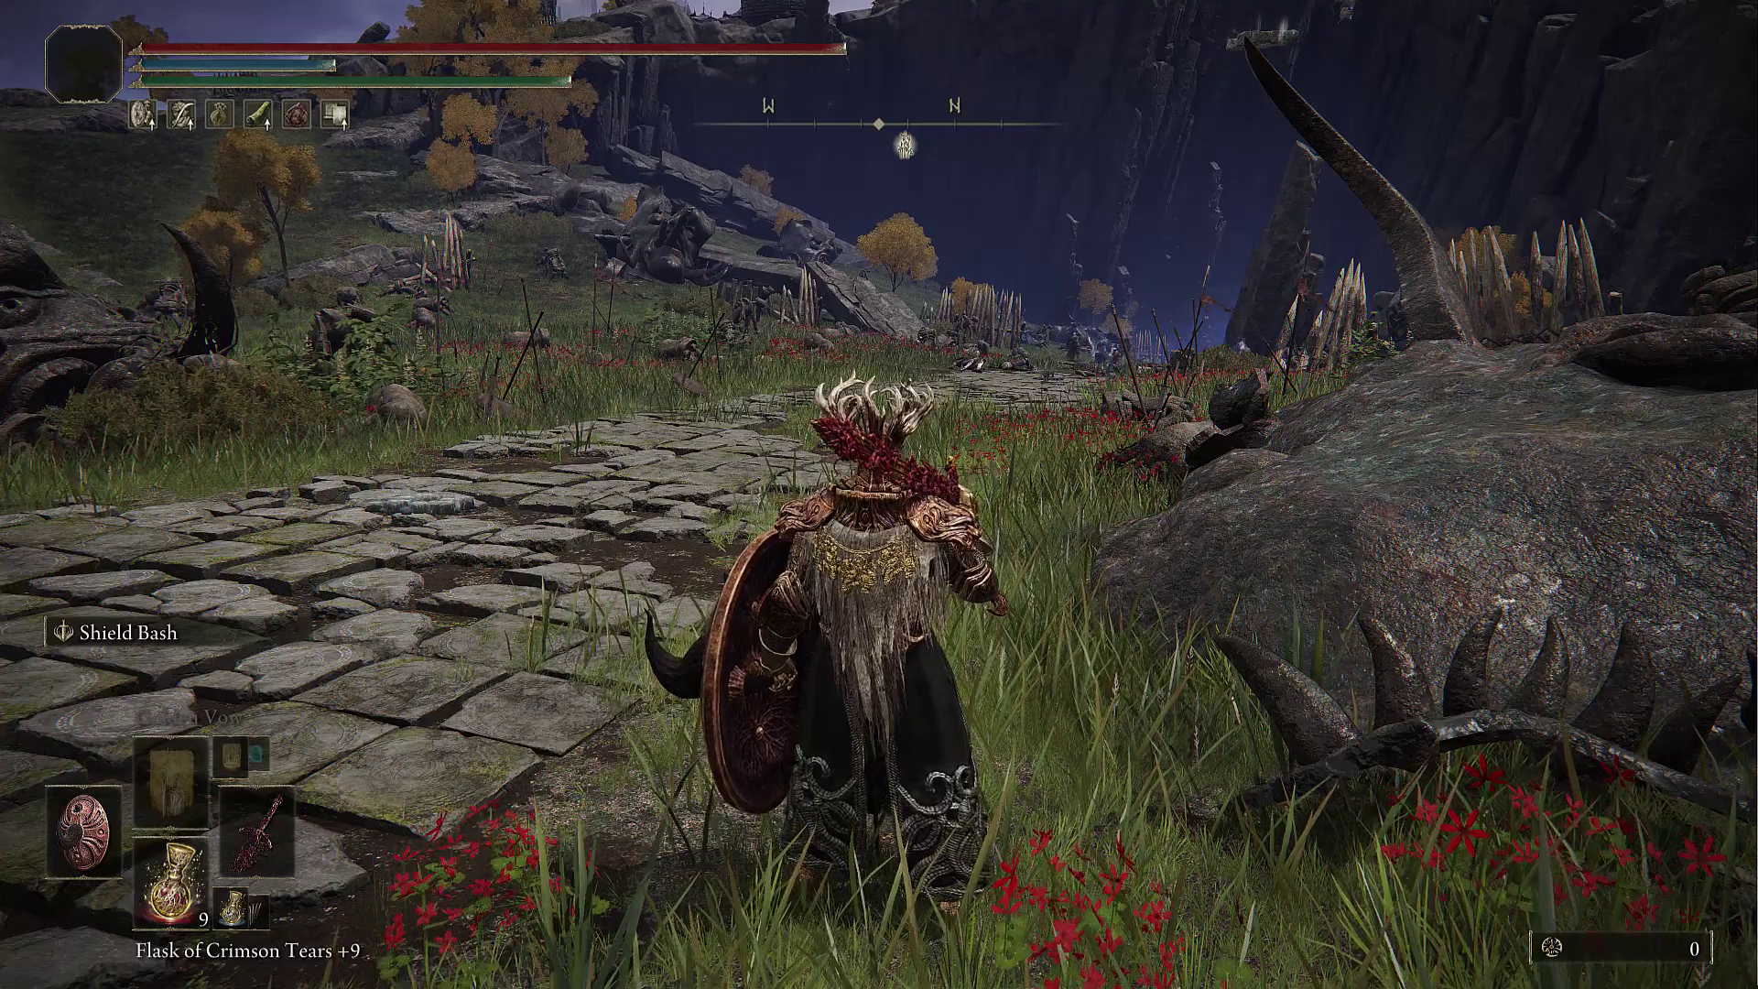
key(w)
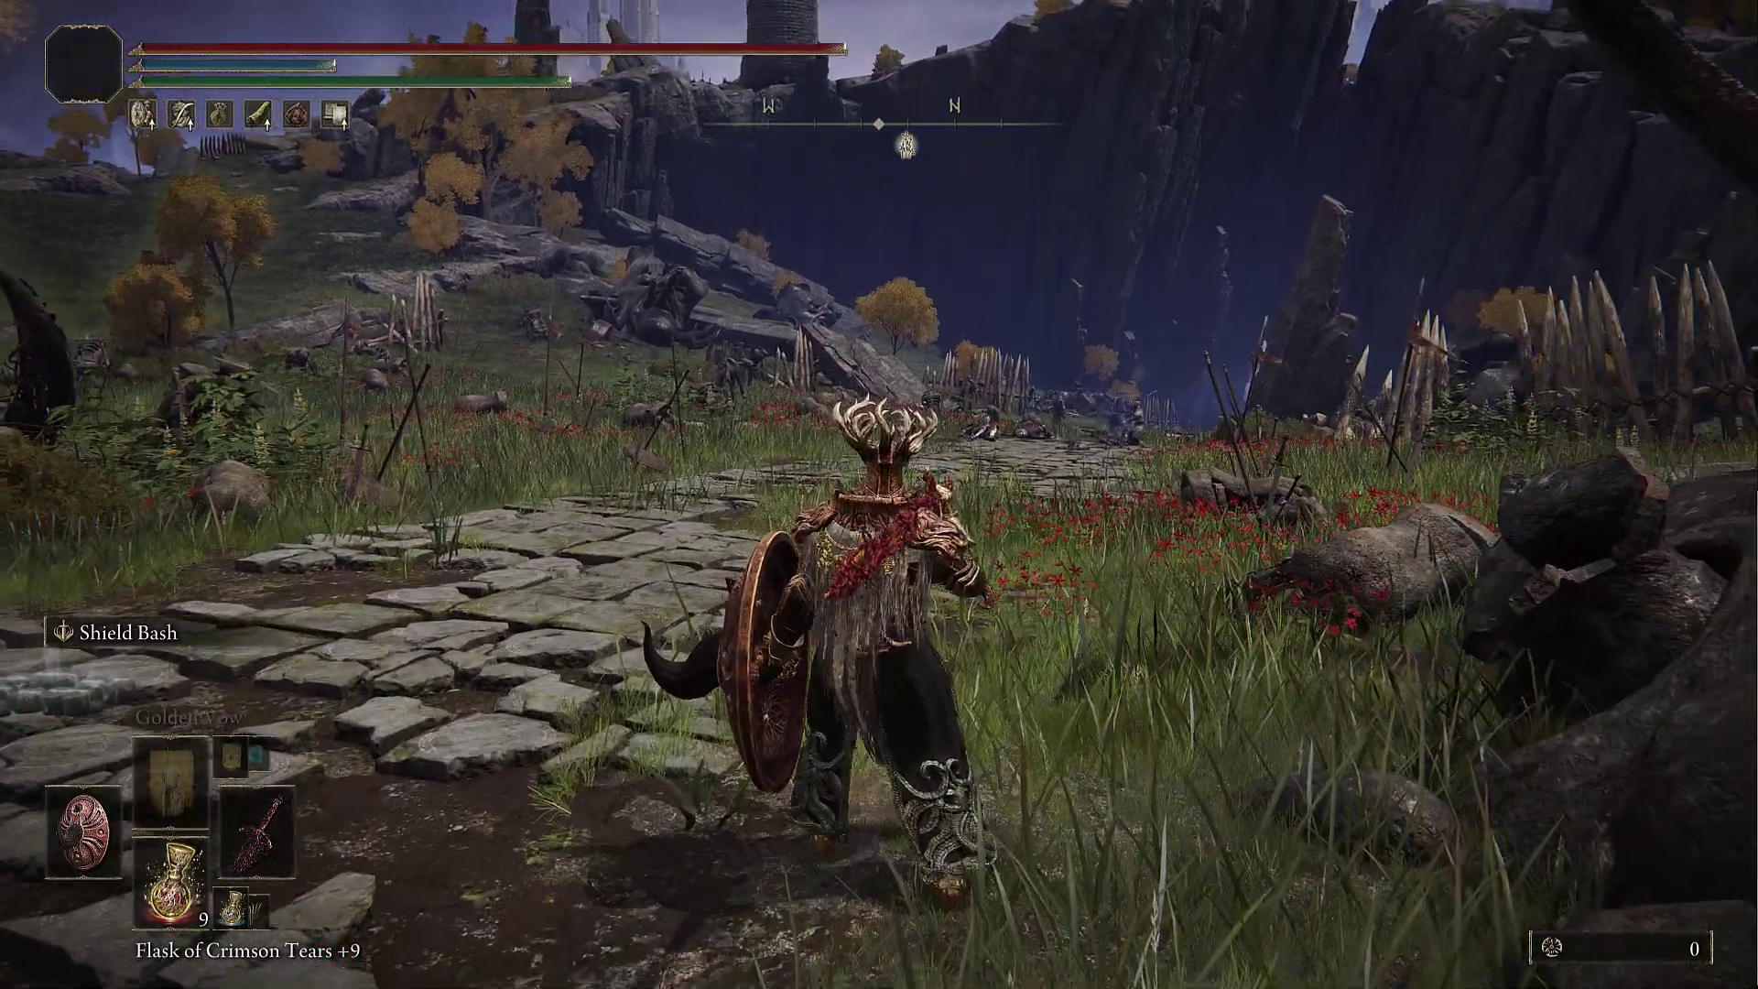
Step: Follow the stone road toward the enemies and the lost-runes marker on the compass
key(Up)
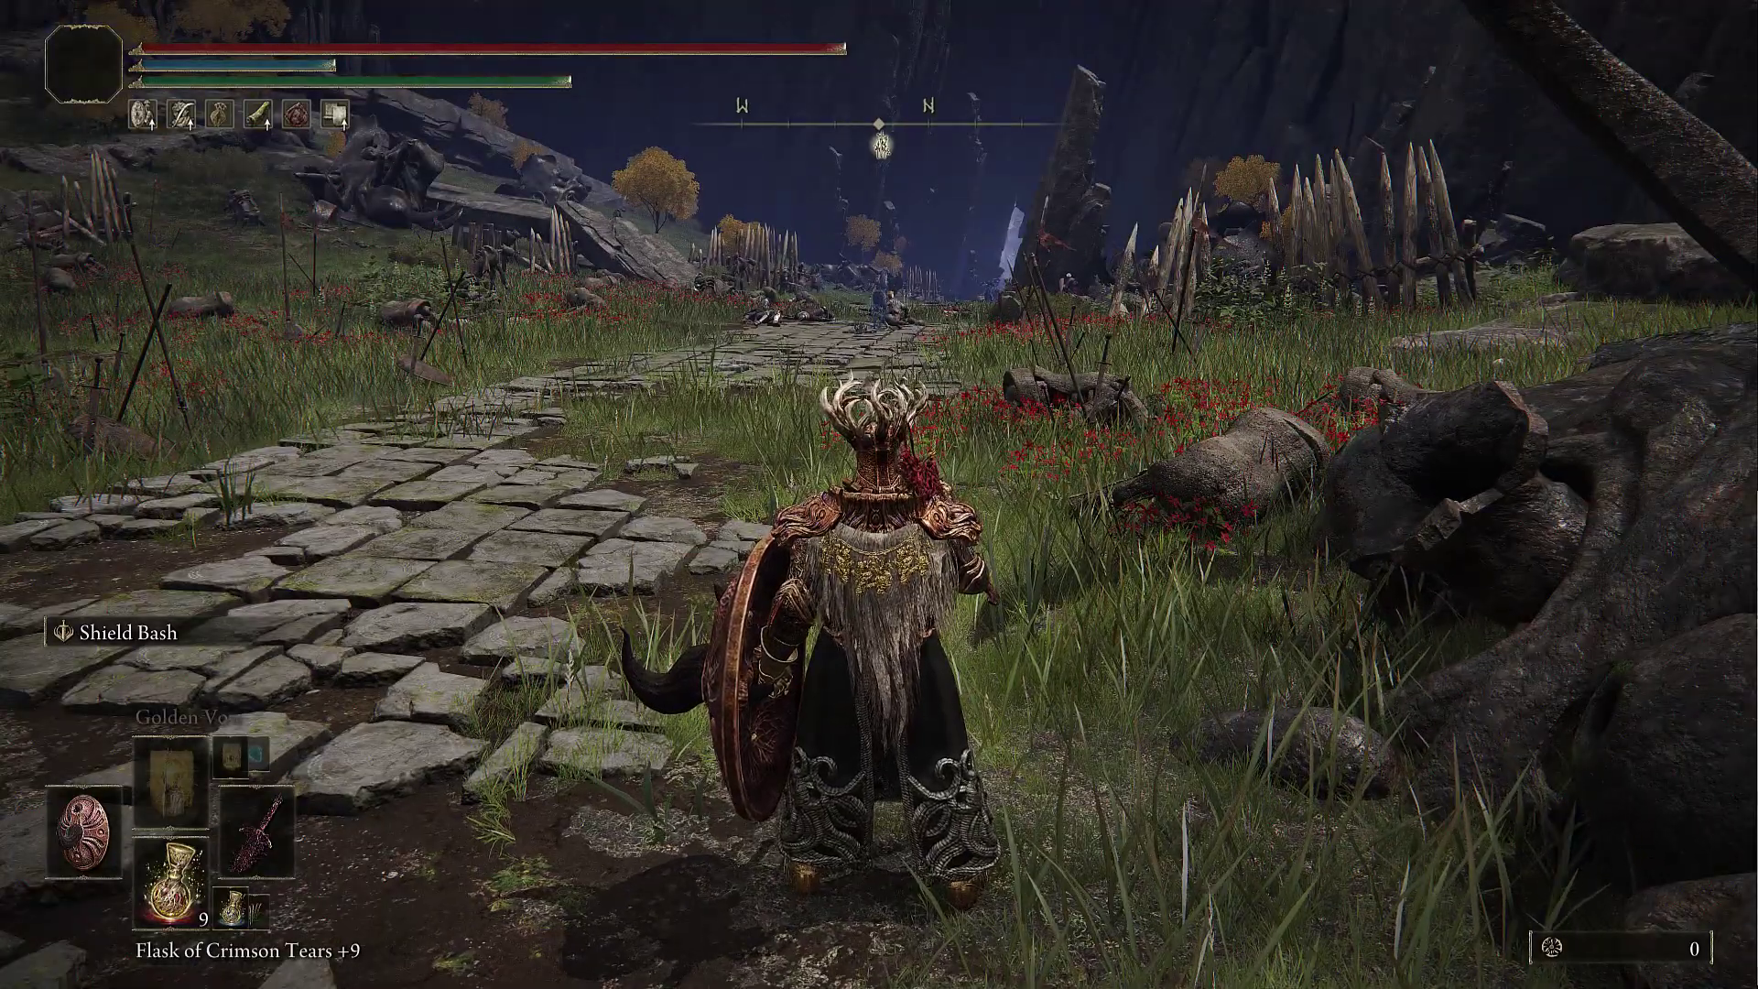
key(w)
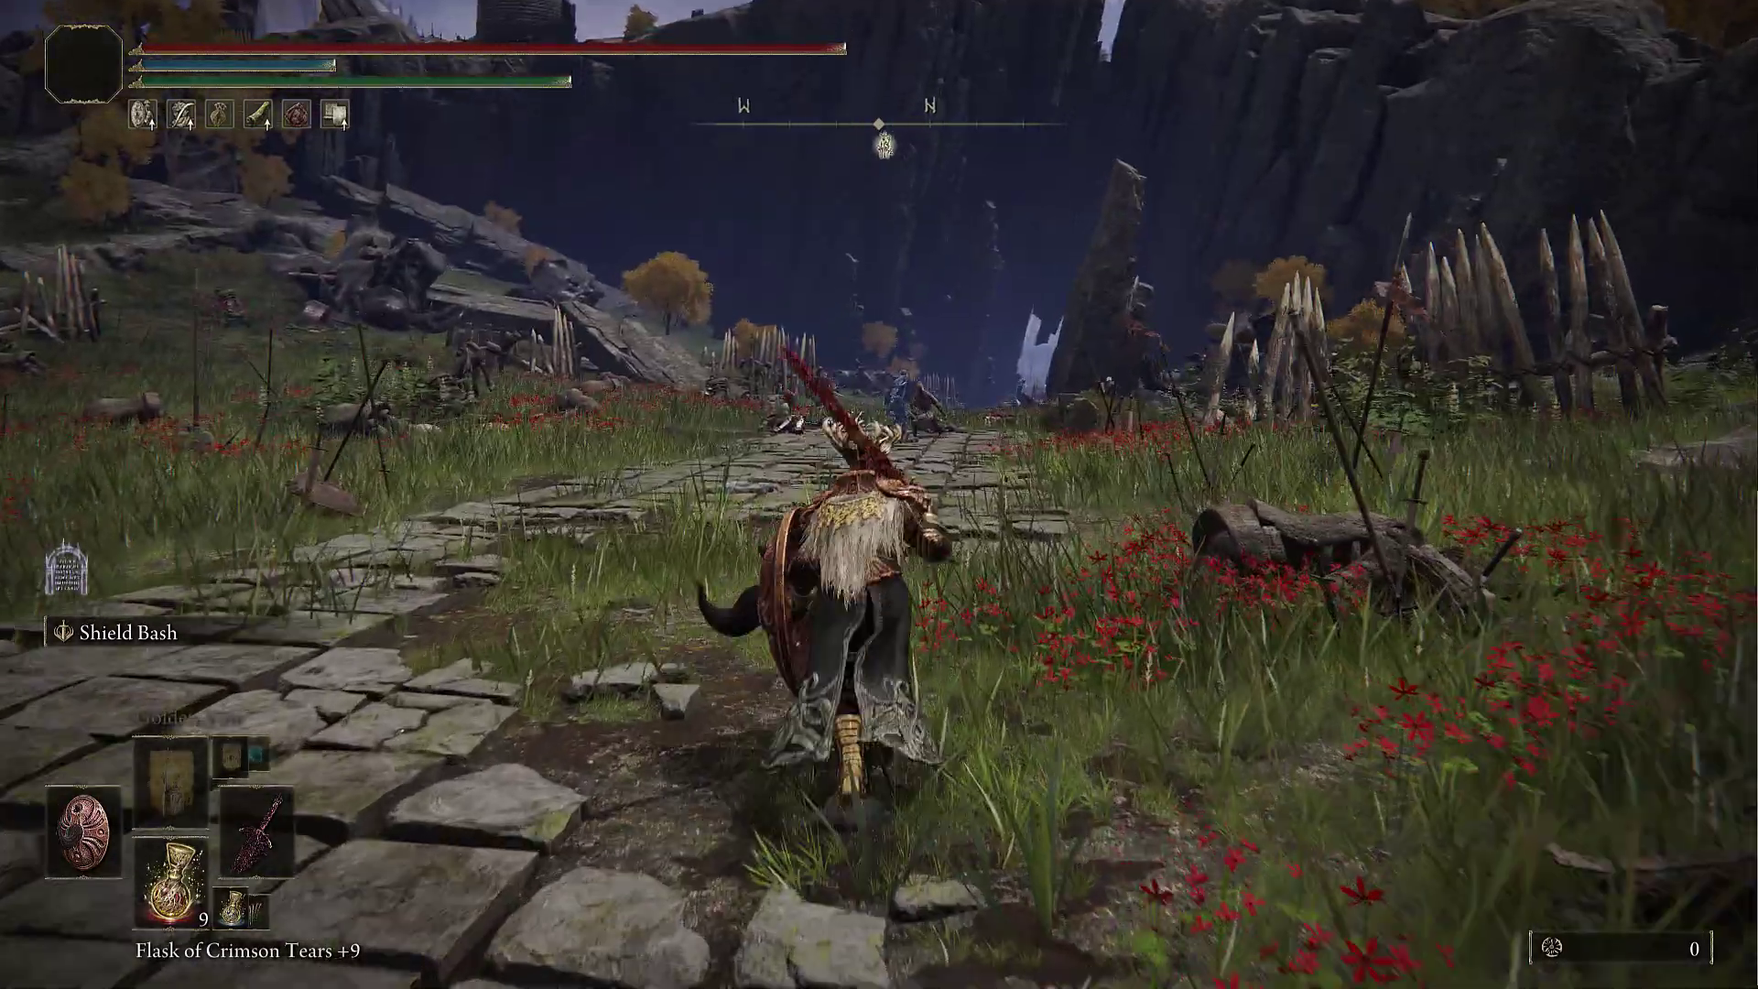
key(a)
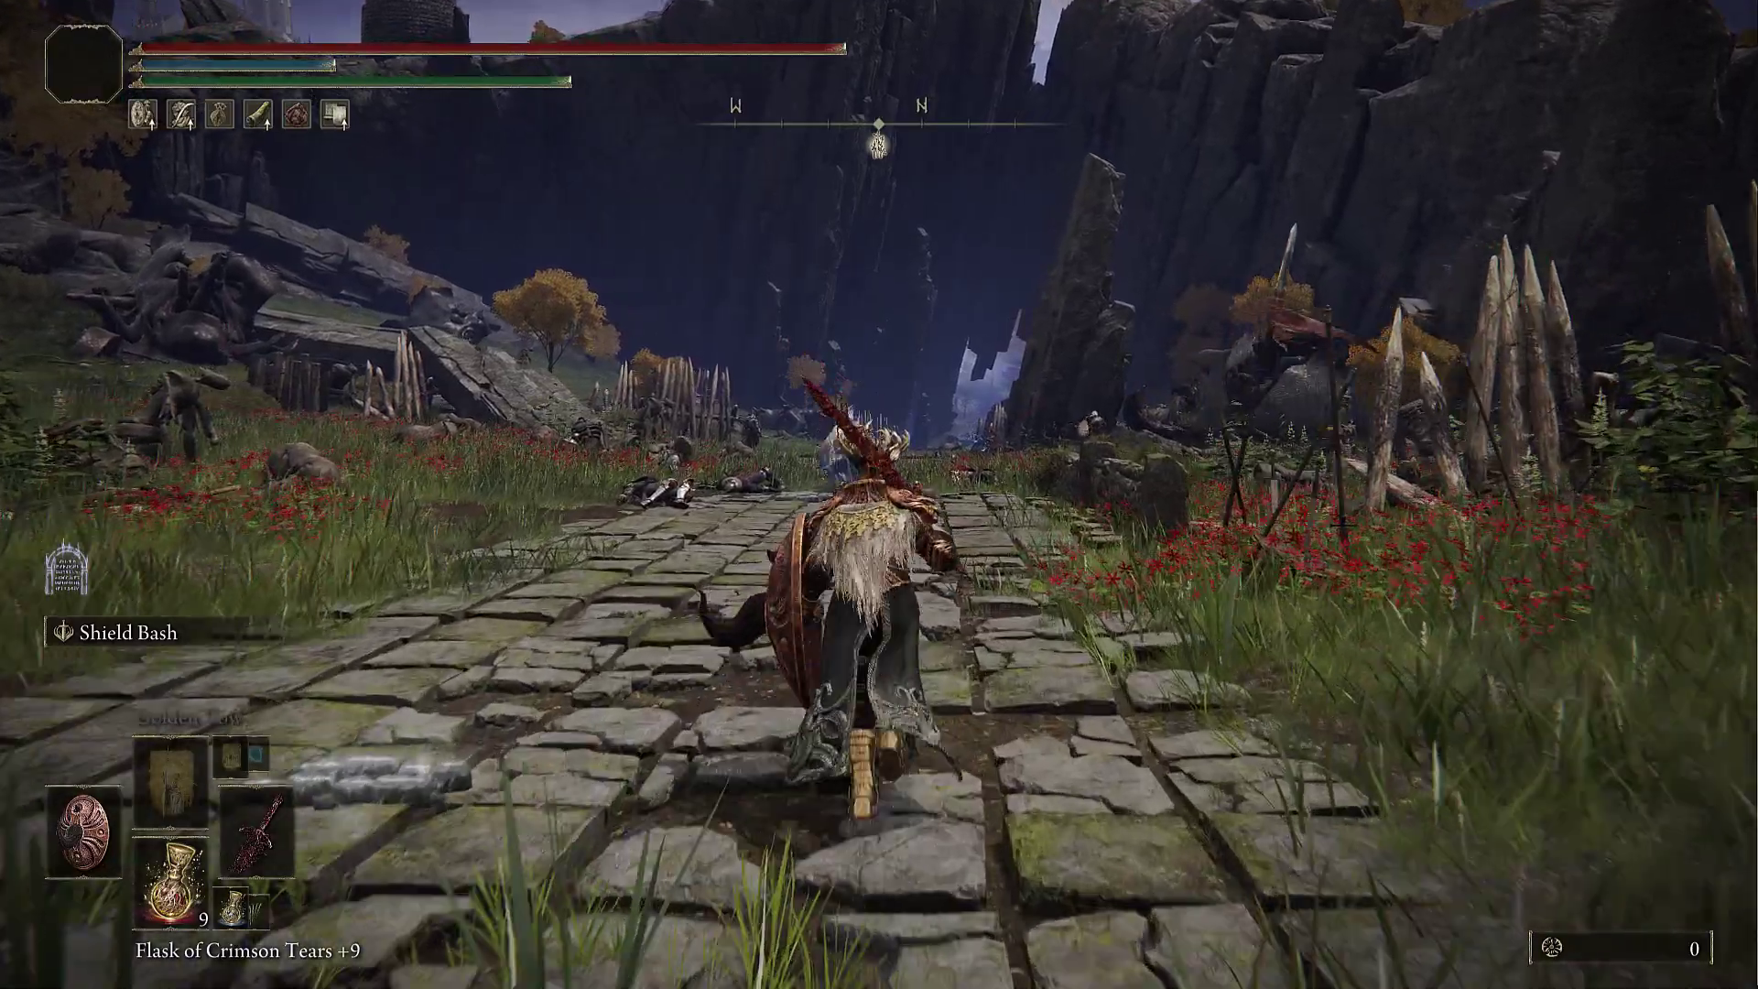
key(w)
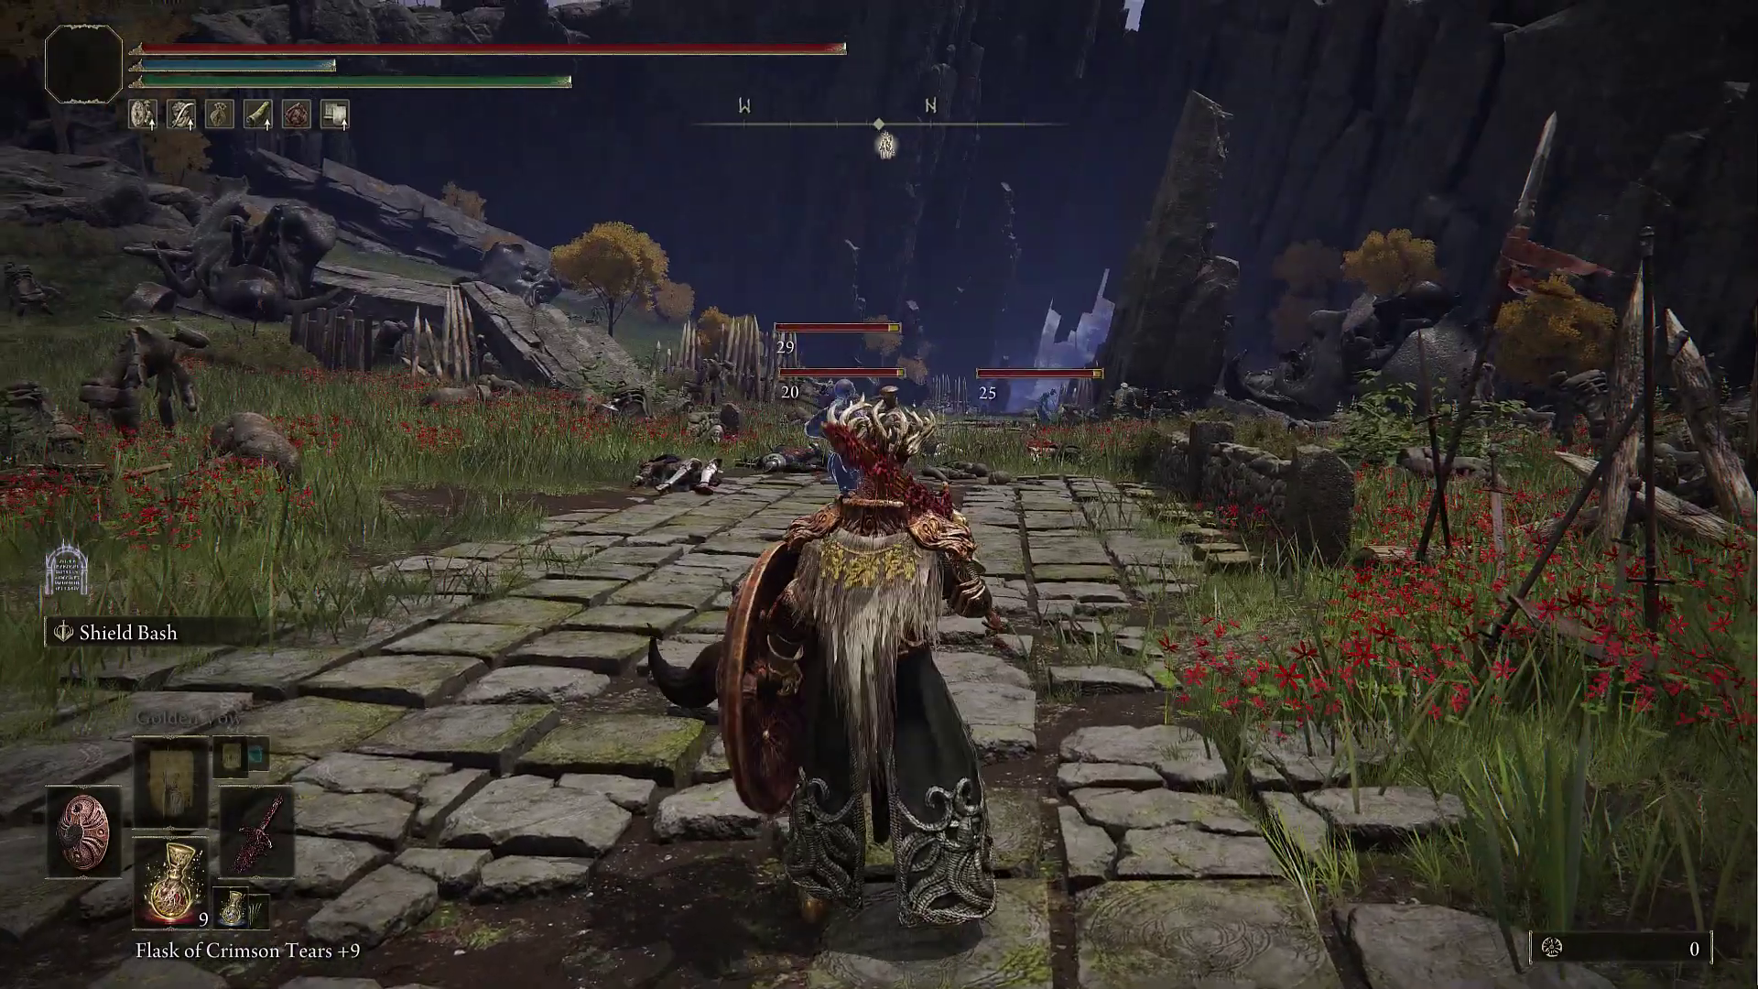
Step: Charge the foot soldiers beside the low stone wall and defeat them with repeated sword attacks
key(w)
click(879, 495)
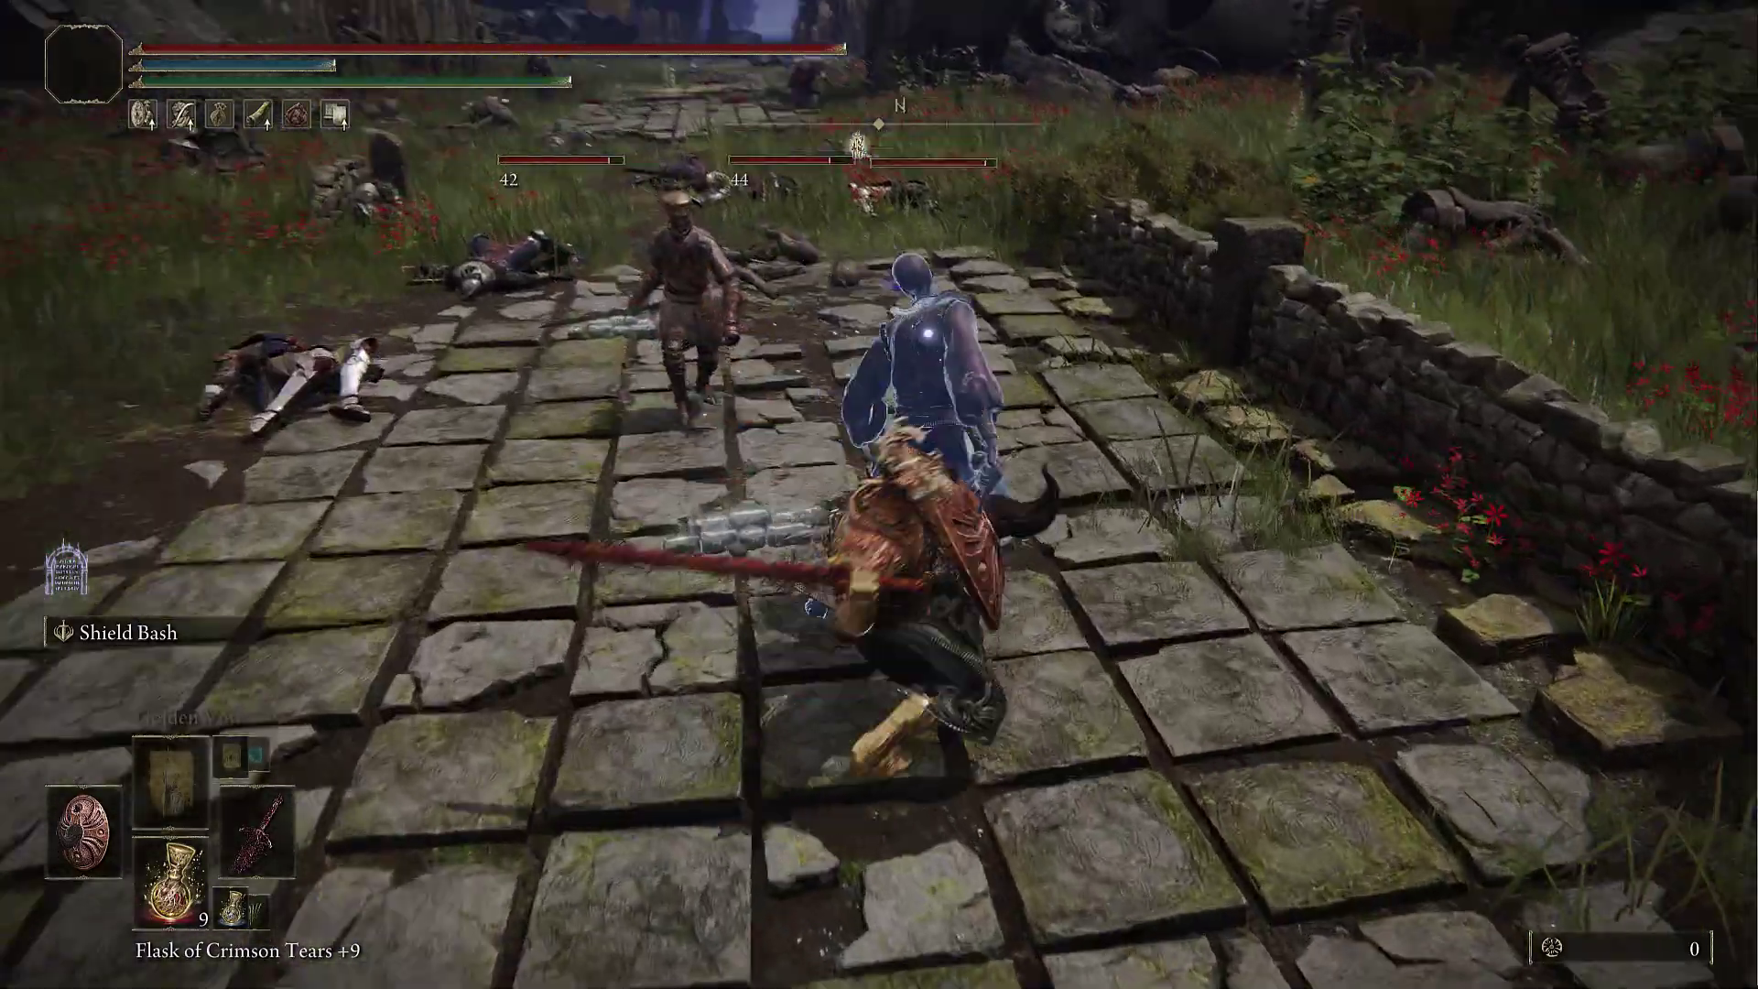
click(879, 495)
click(879, 494)
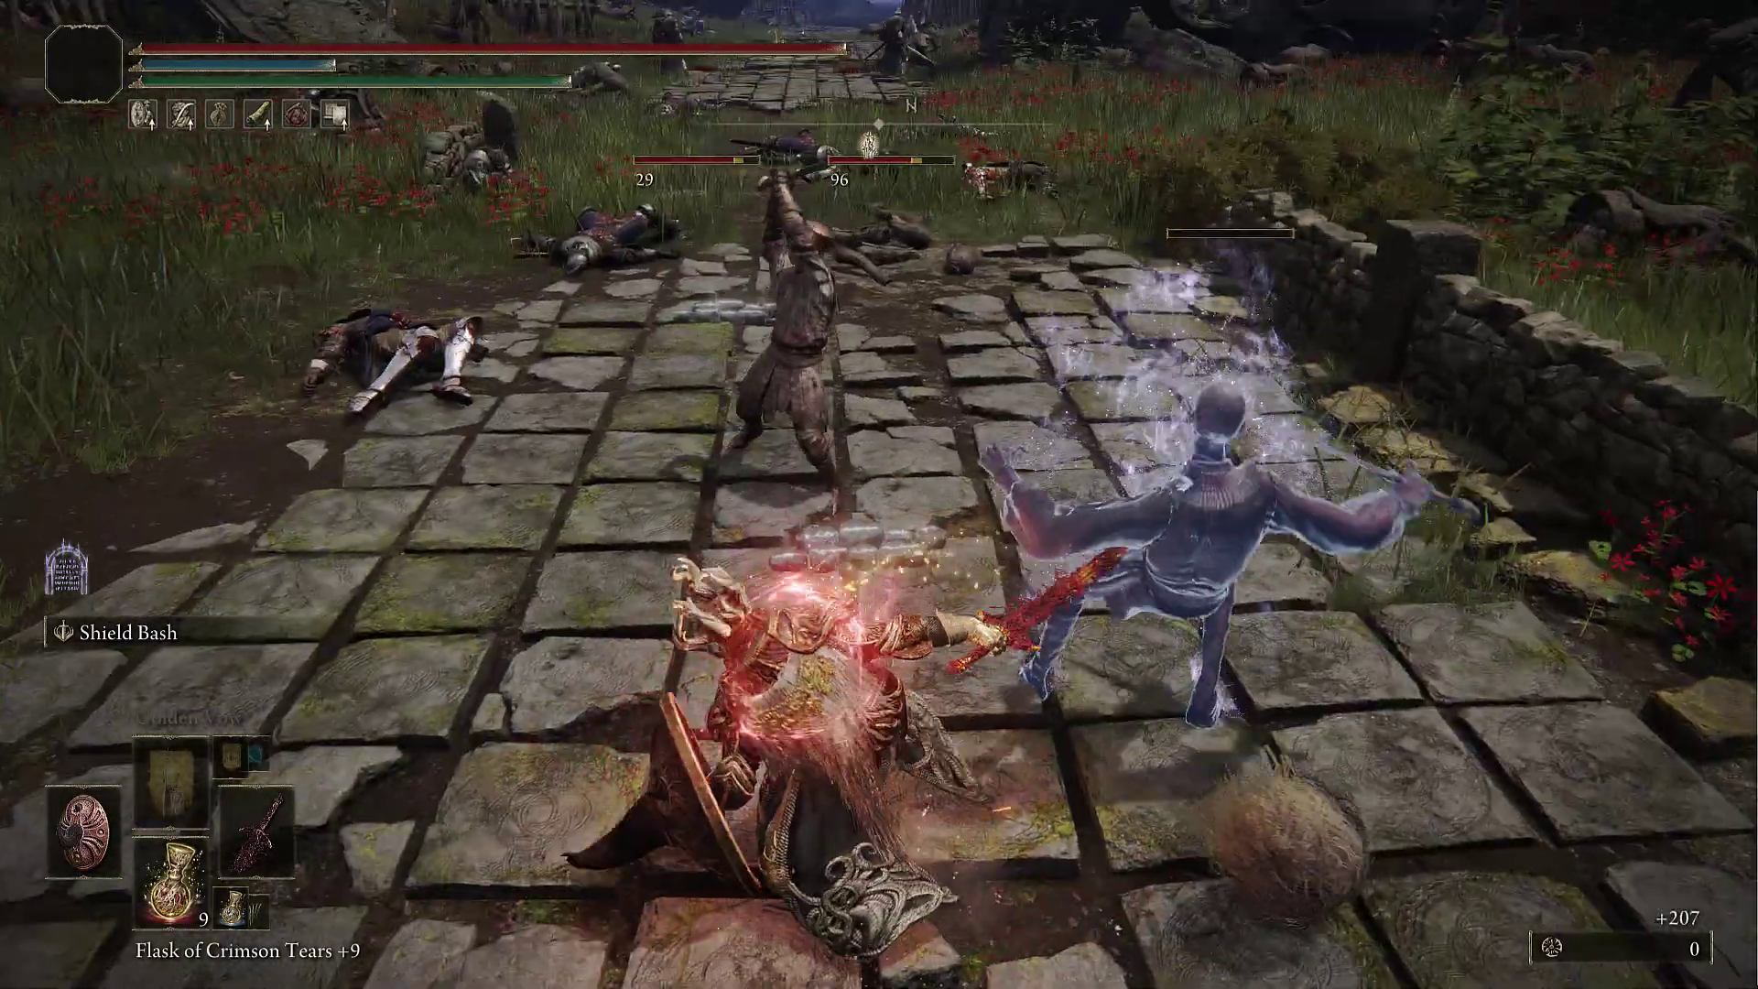
click(879, 494)
click(879, 494)
click(879, 494)
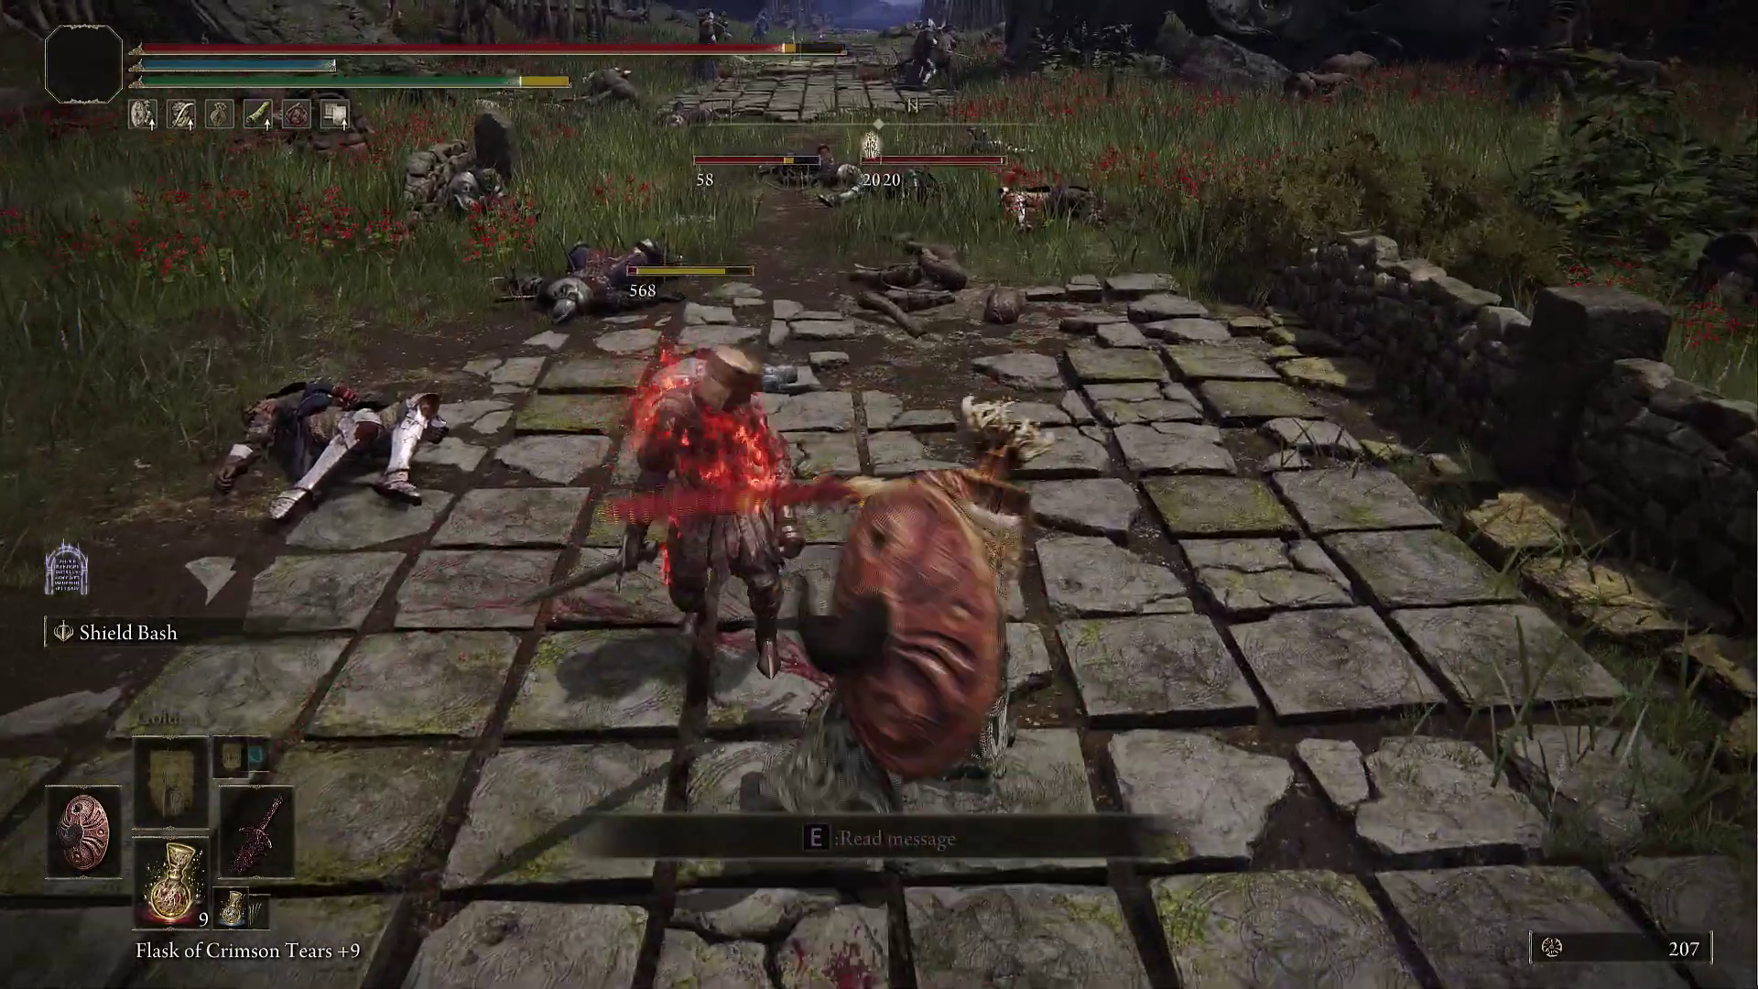
click(879, 494)
click(879, 494)
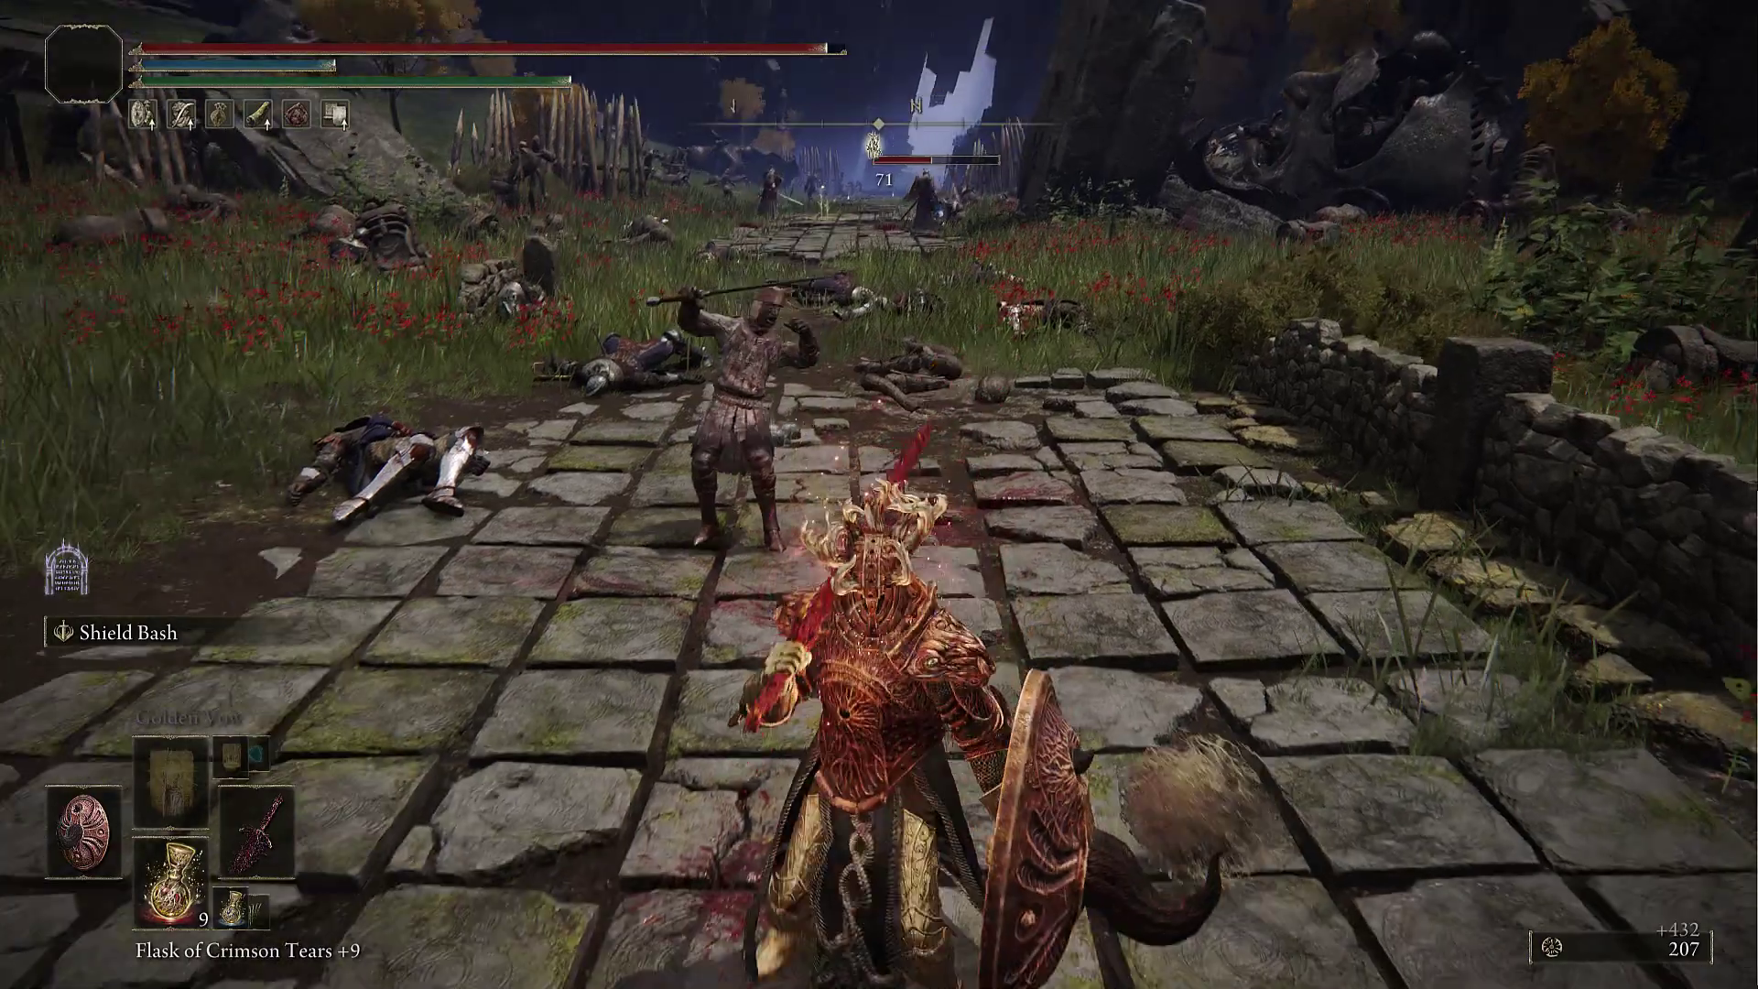
Step: Run north past the fallen soldiers to the next group of enemies on the road
key(w)
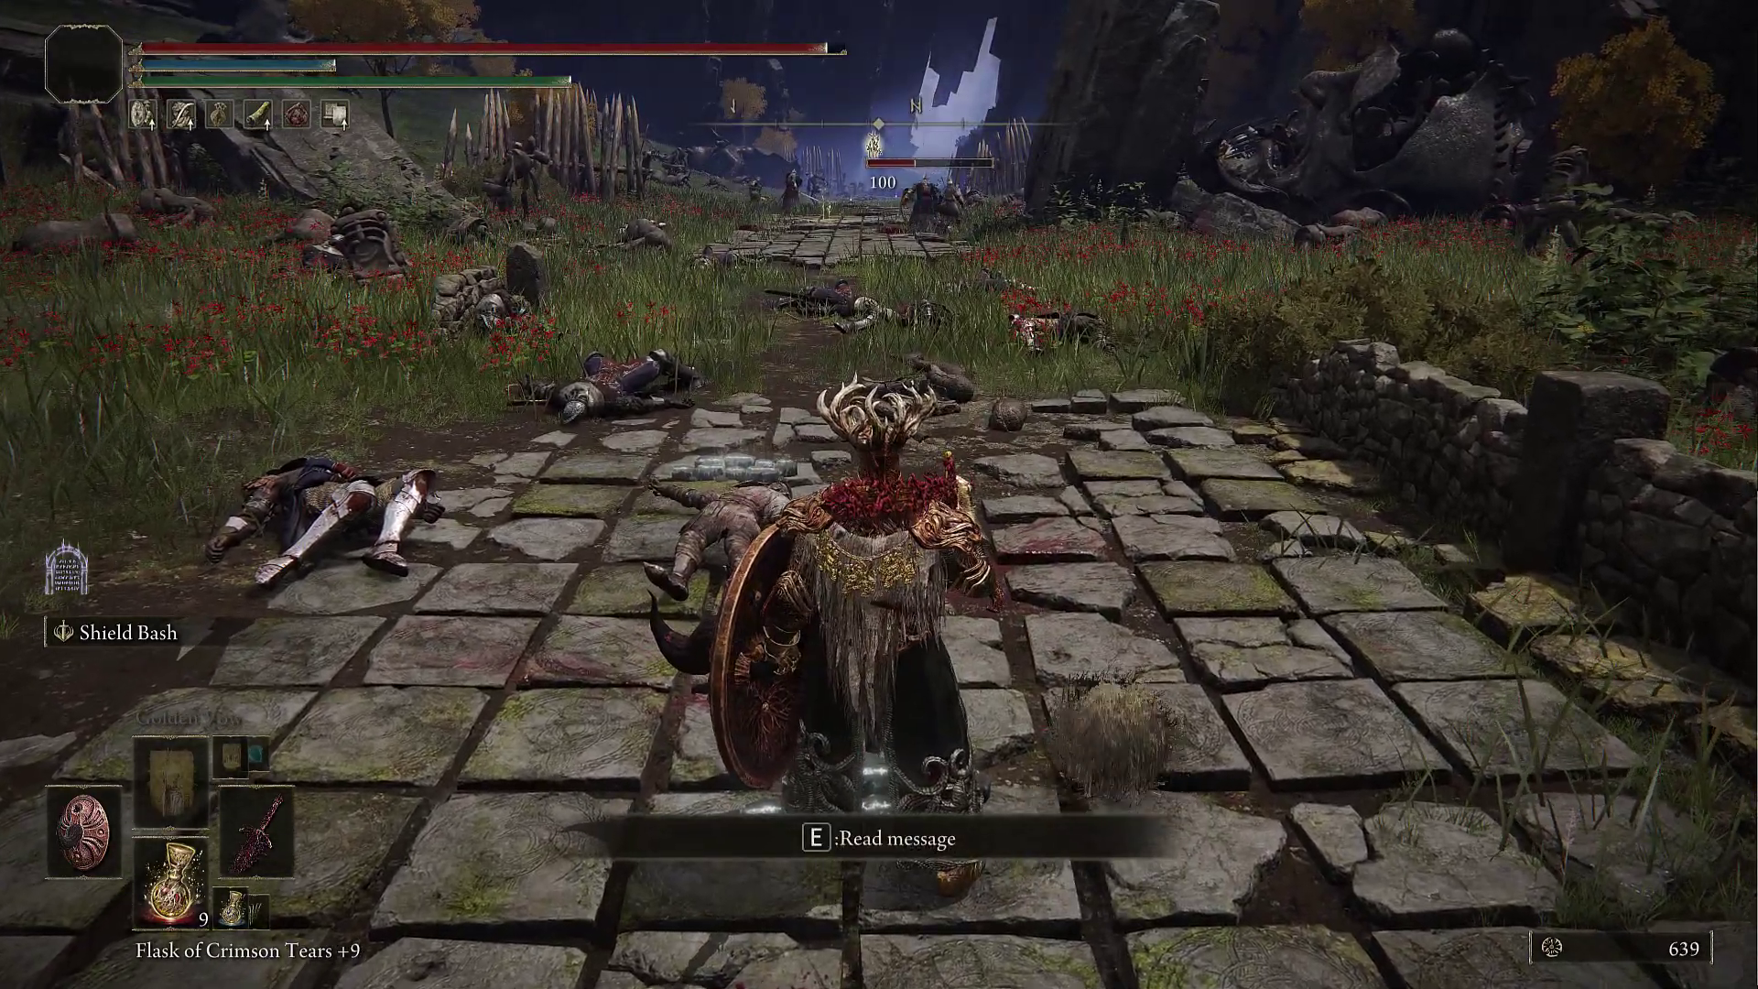
key(w)
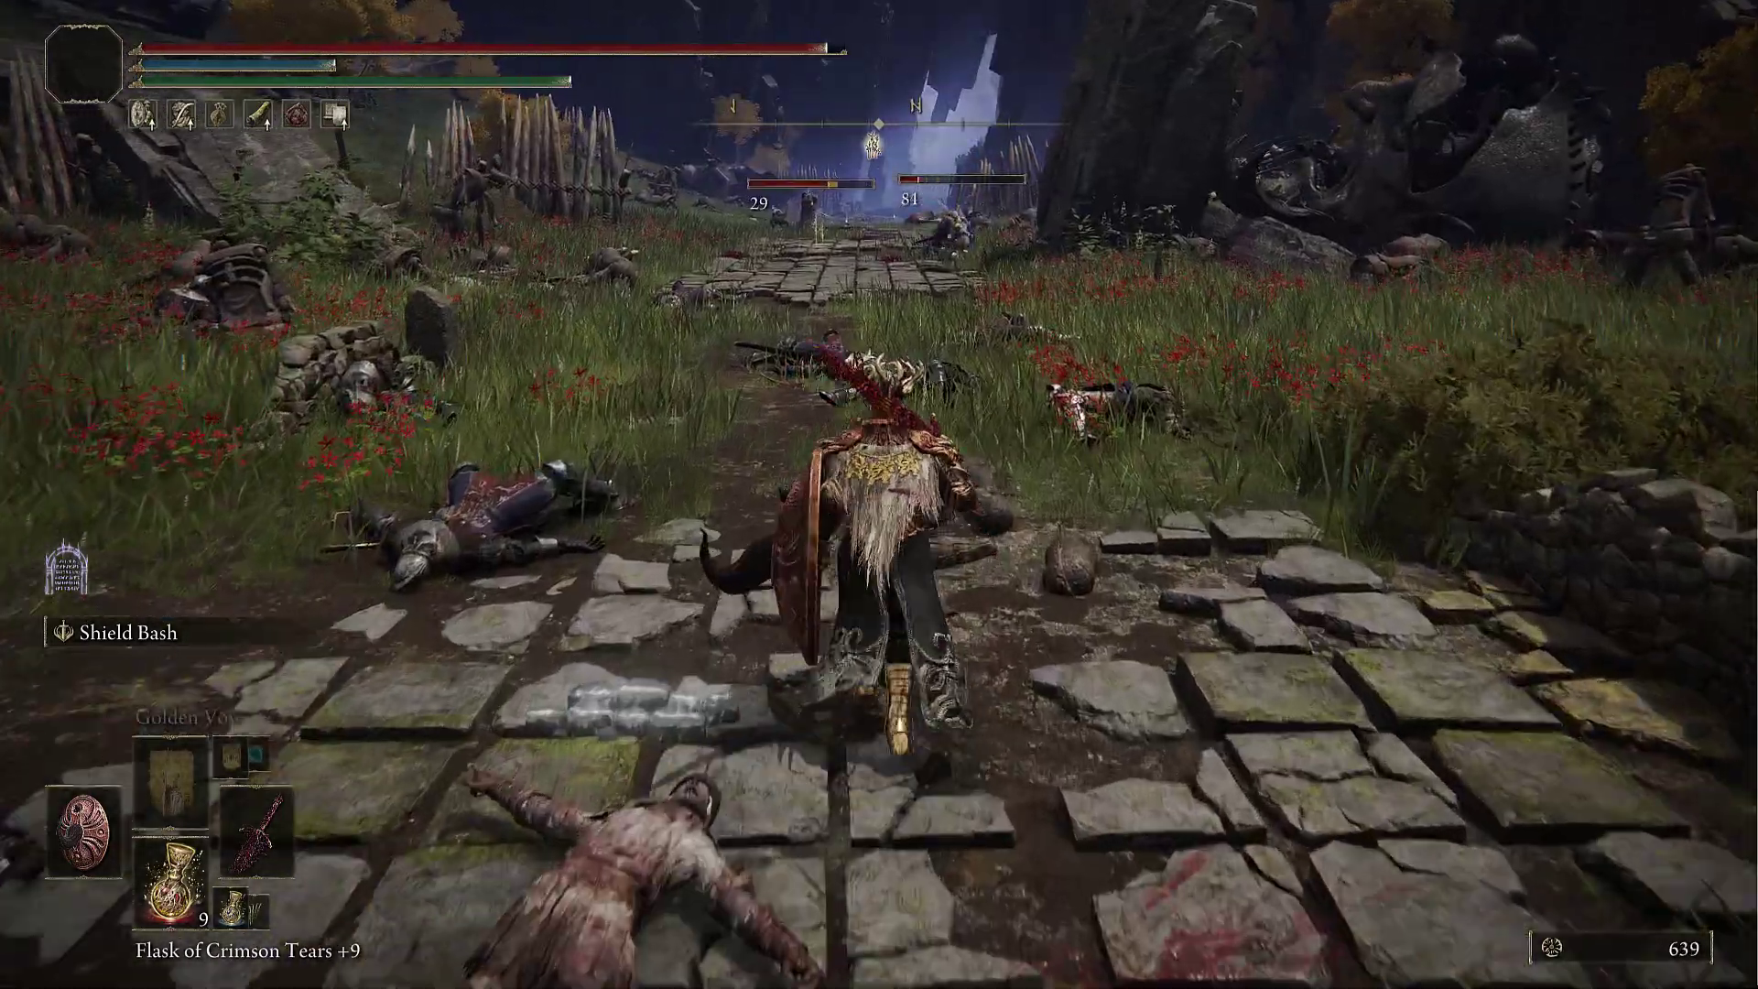
key(w)
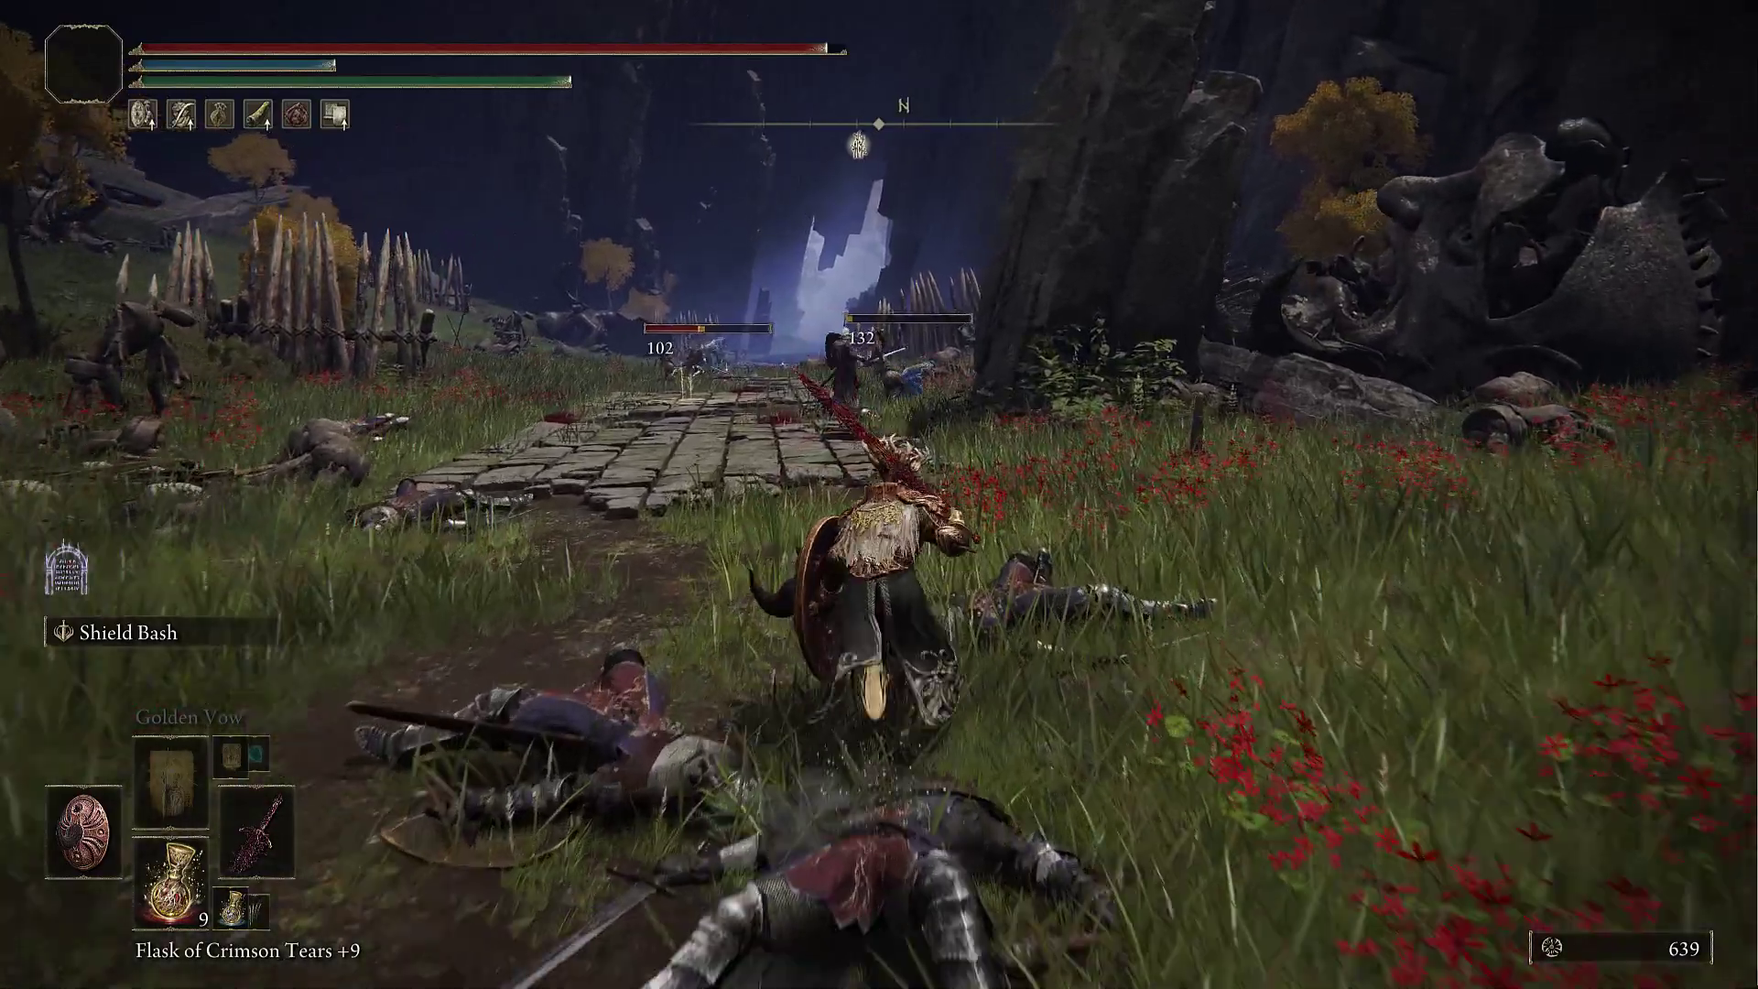
key(w)
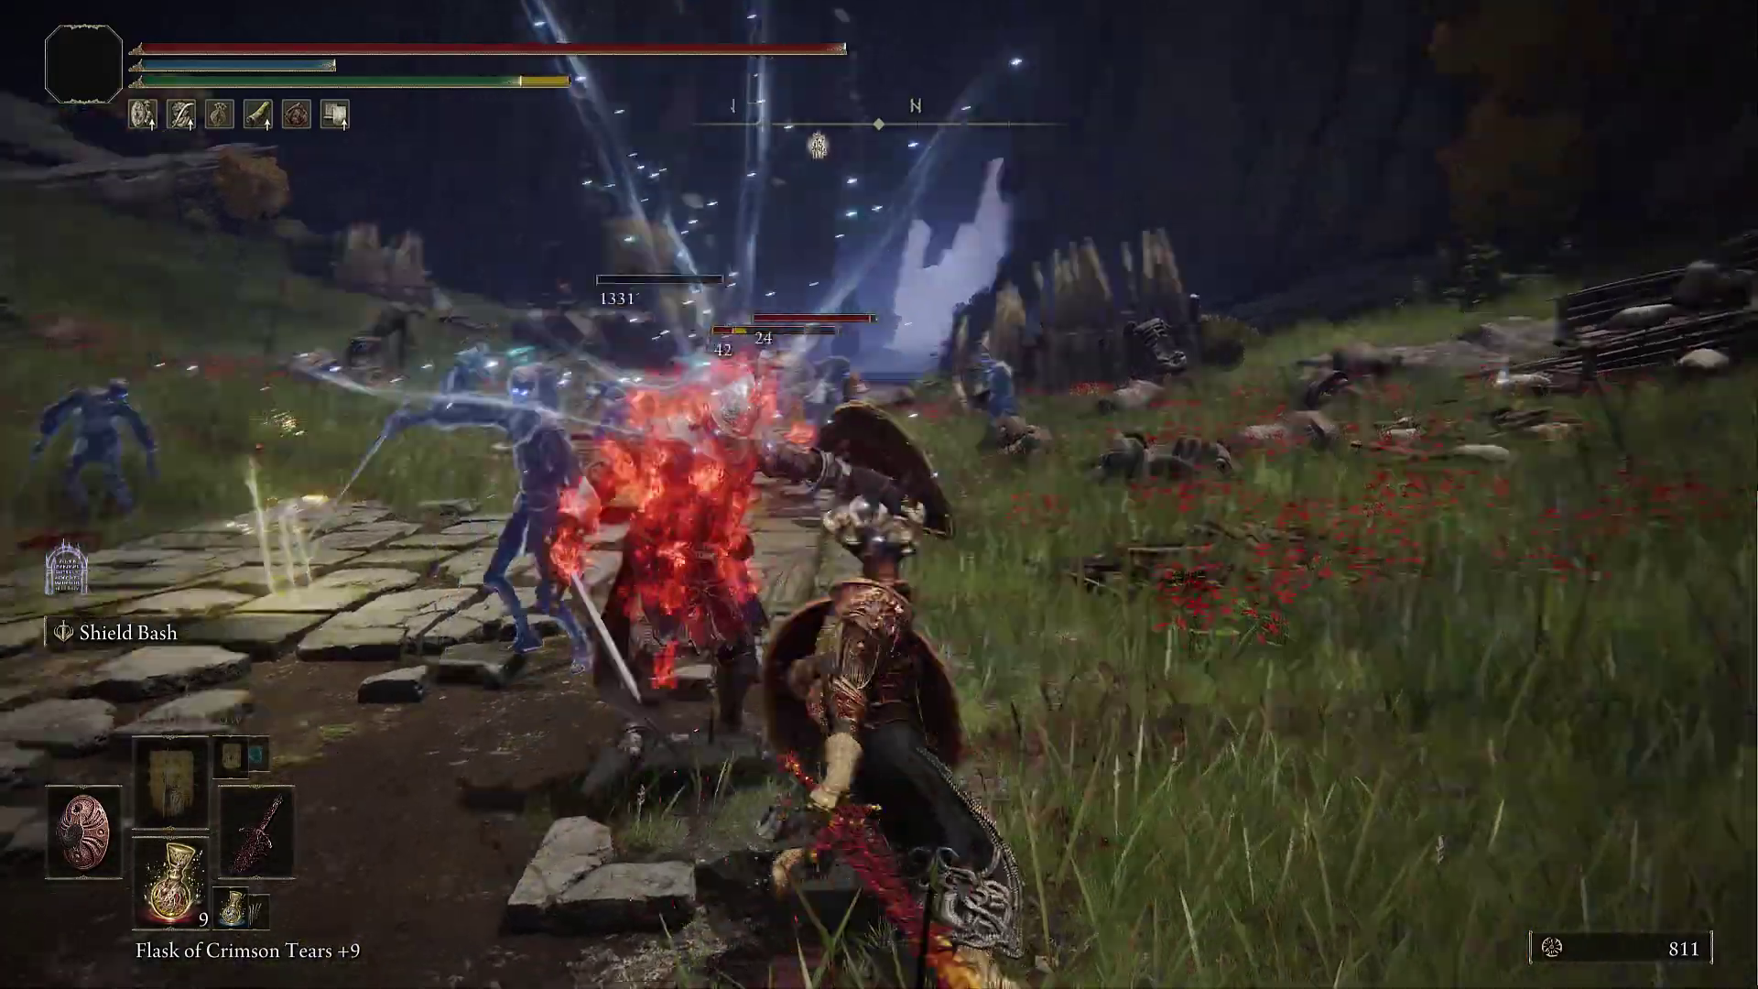
Step: Defeat the soldiers at the broken stretch of road and pillage the nearby corpse
key(w)
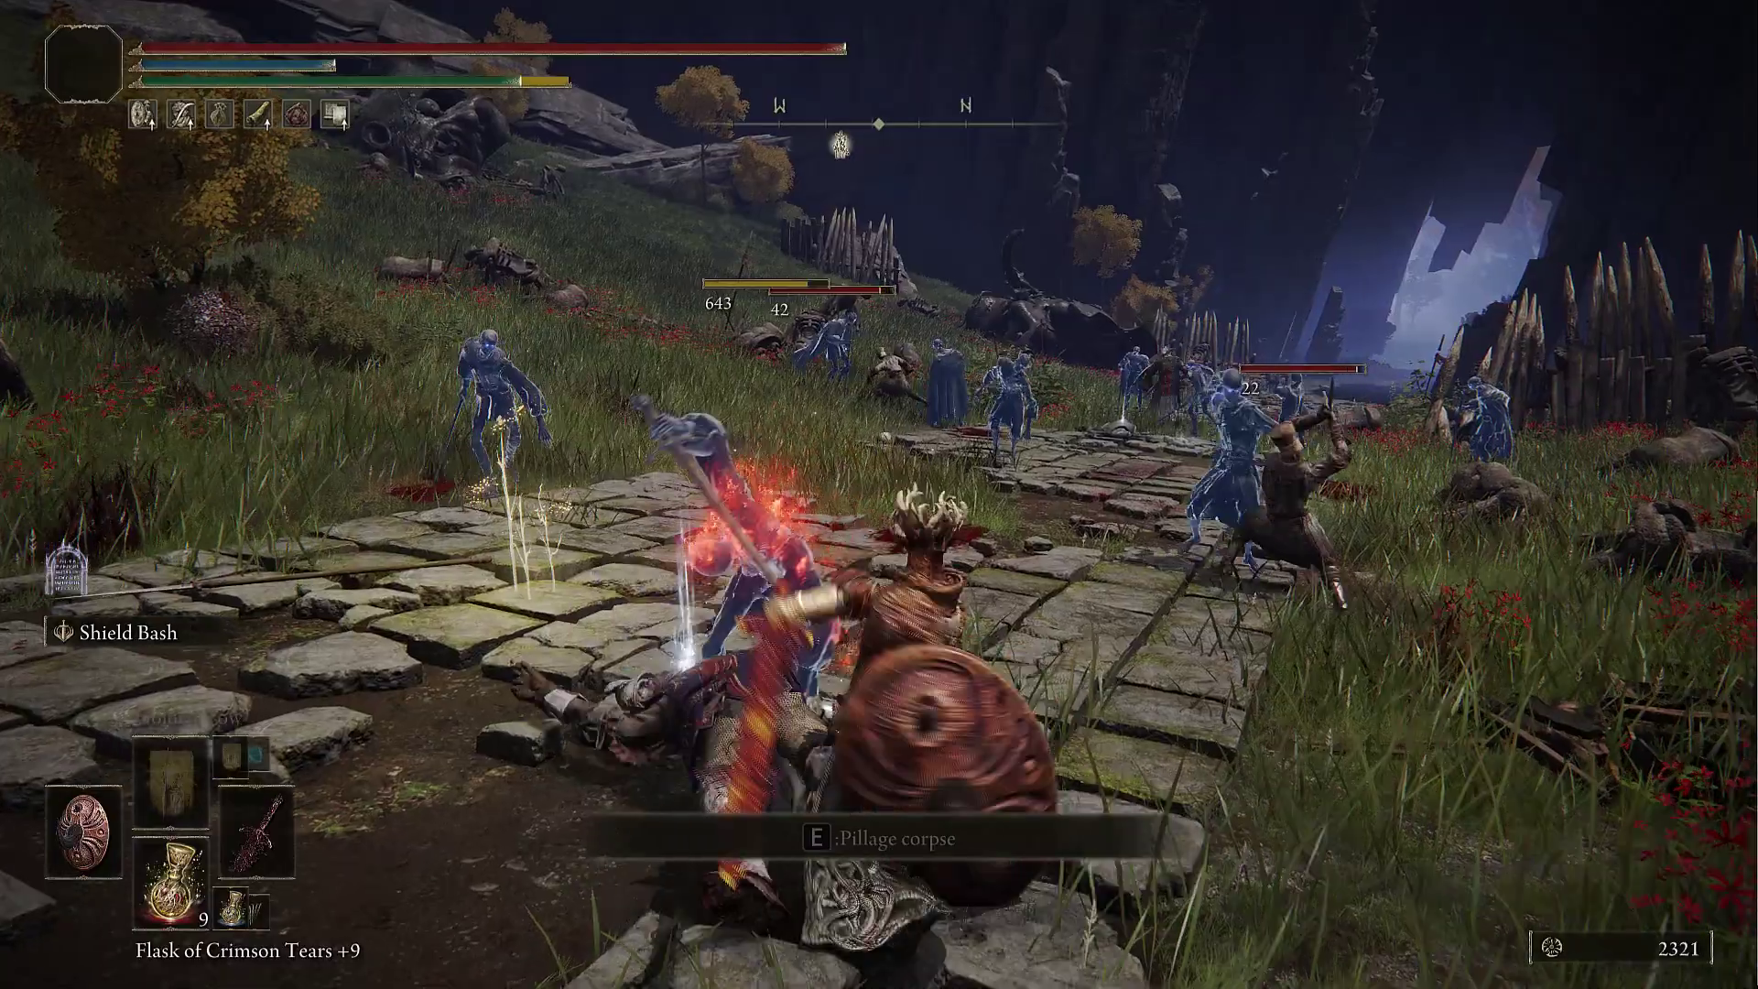
key(w)
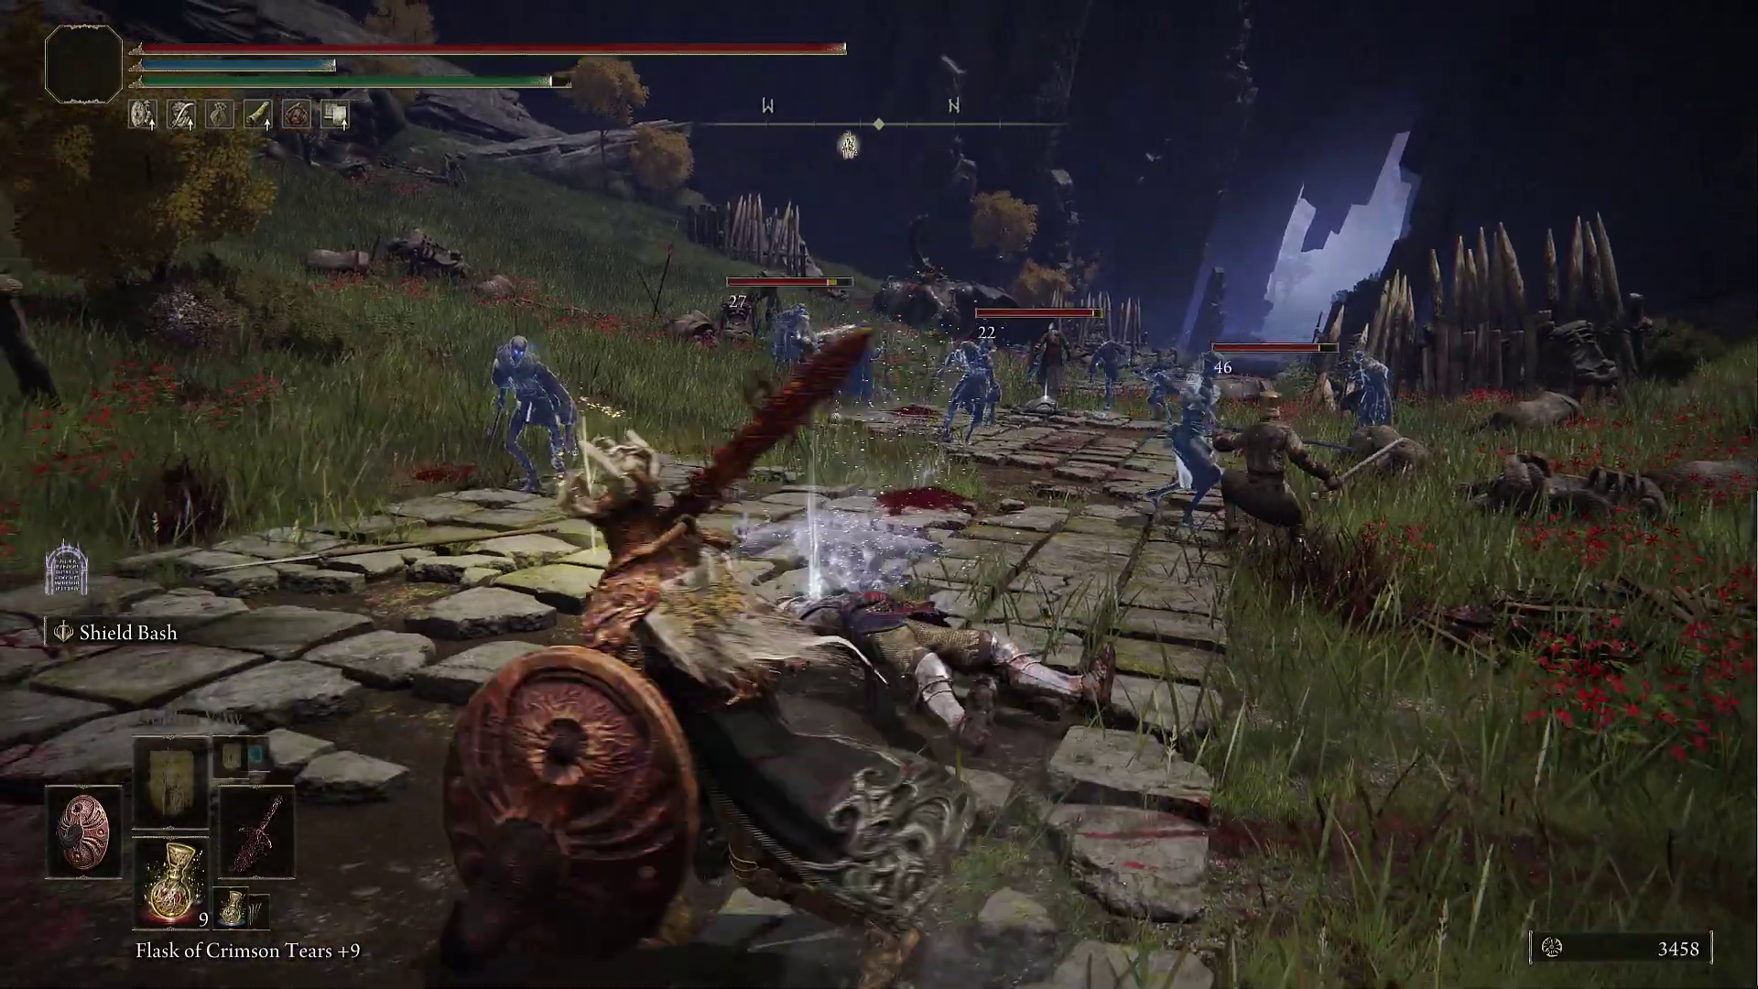
key(w)
key(e)
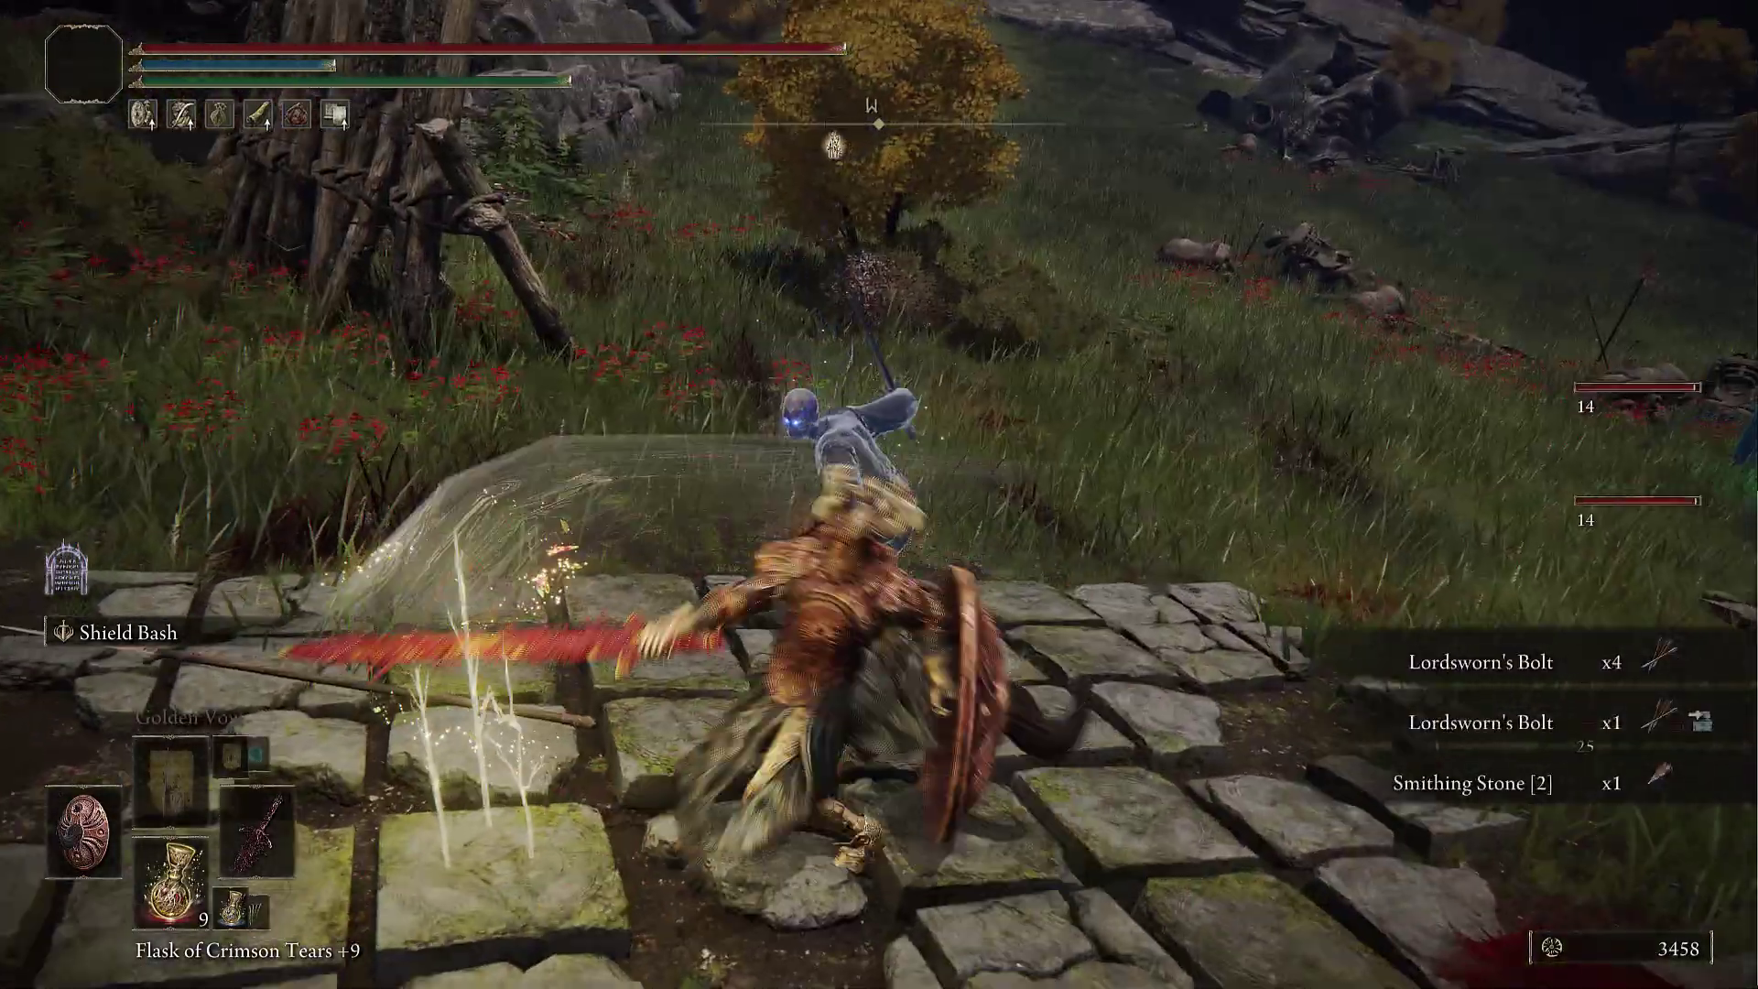
Step: Fight off the attacker beside the glowing mark on the road and retrieve the lost runes
key(w)
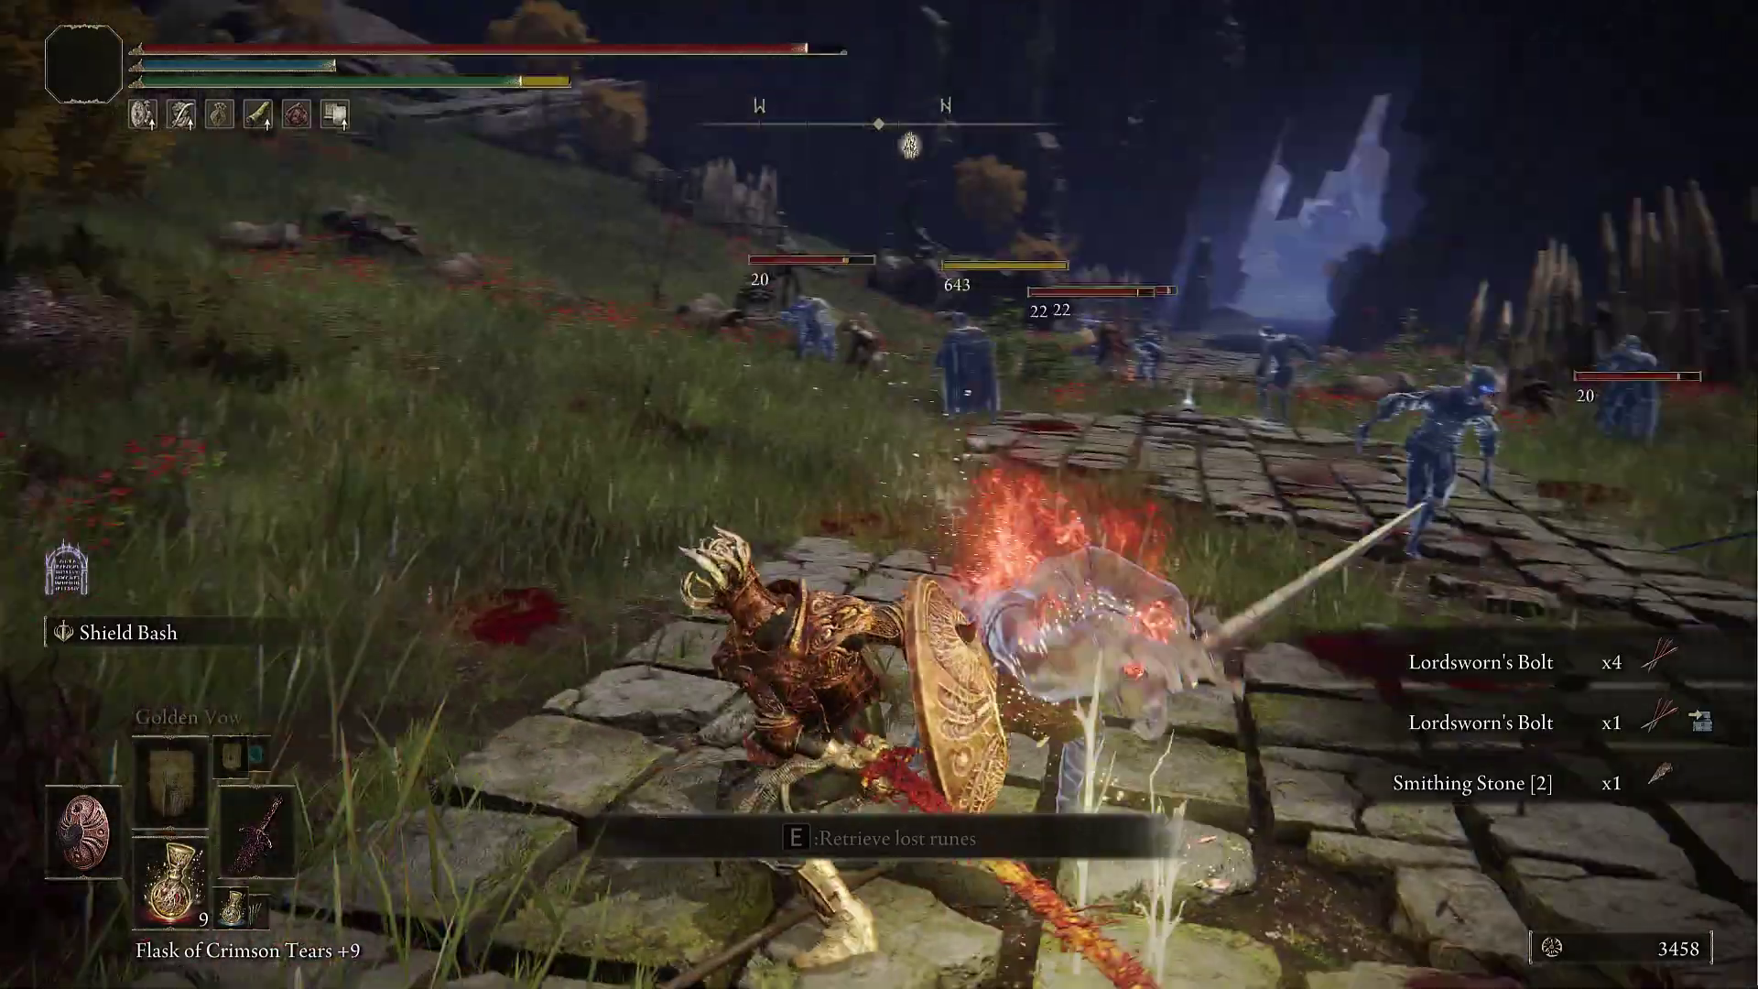
key(w)
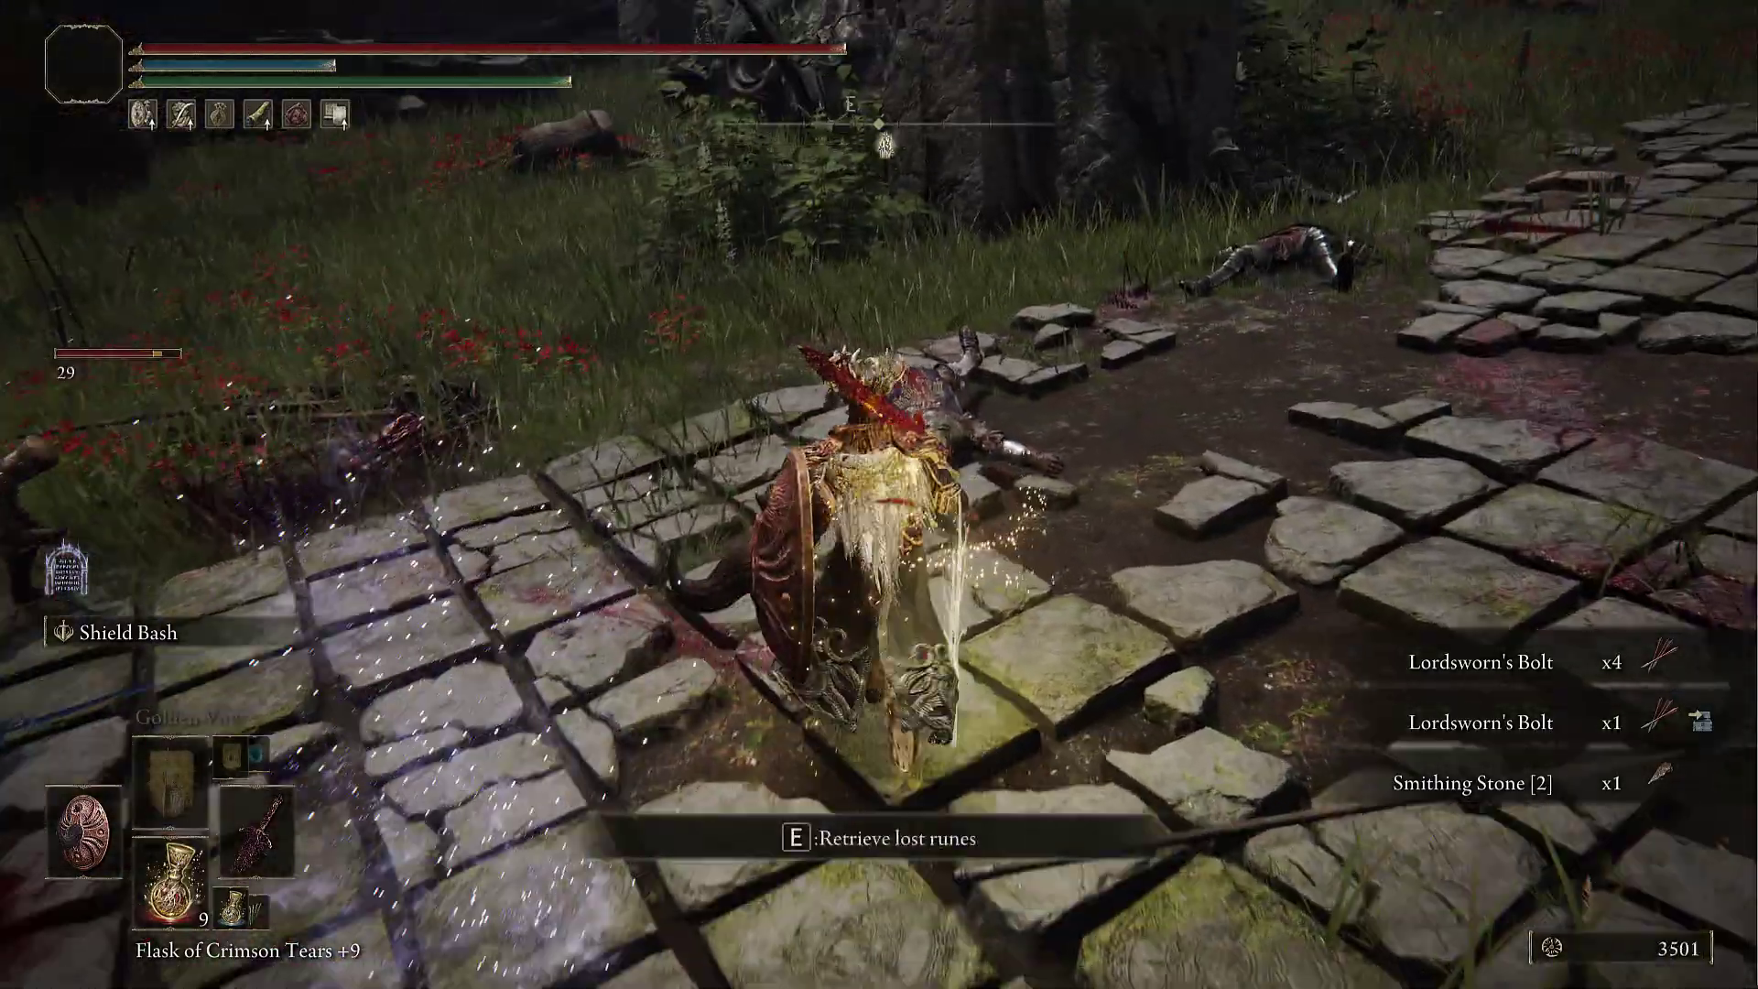
key(e)
Step: Run along the road and through the grass to join the spirits fighting the remaining soldiers
key(w)
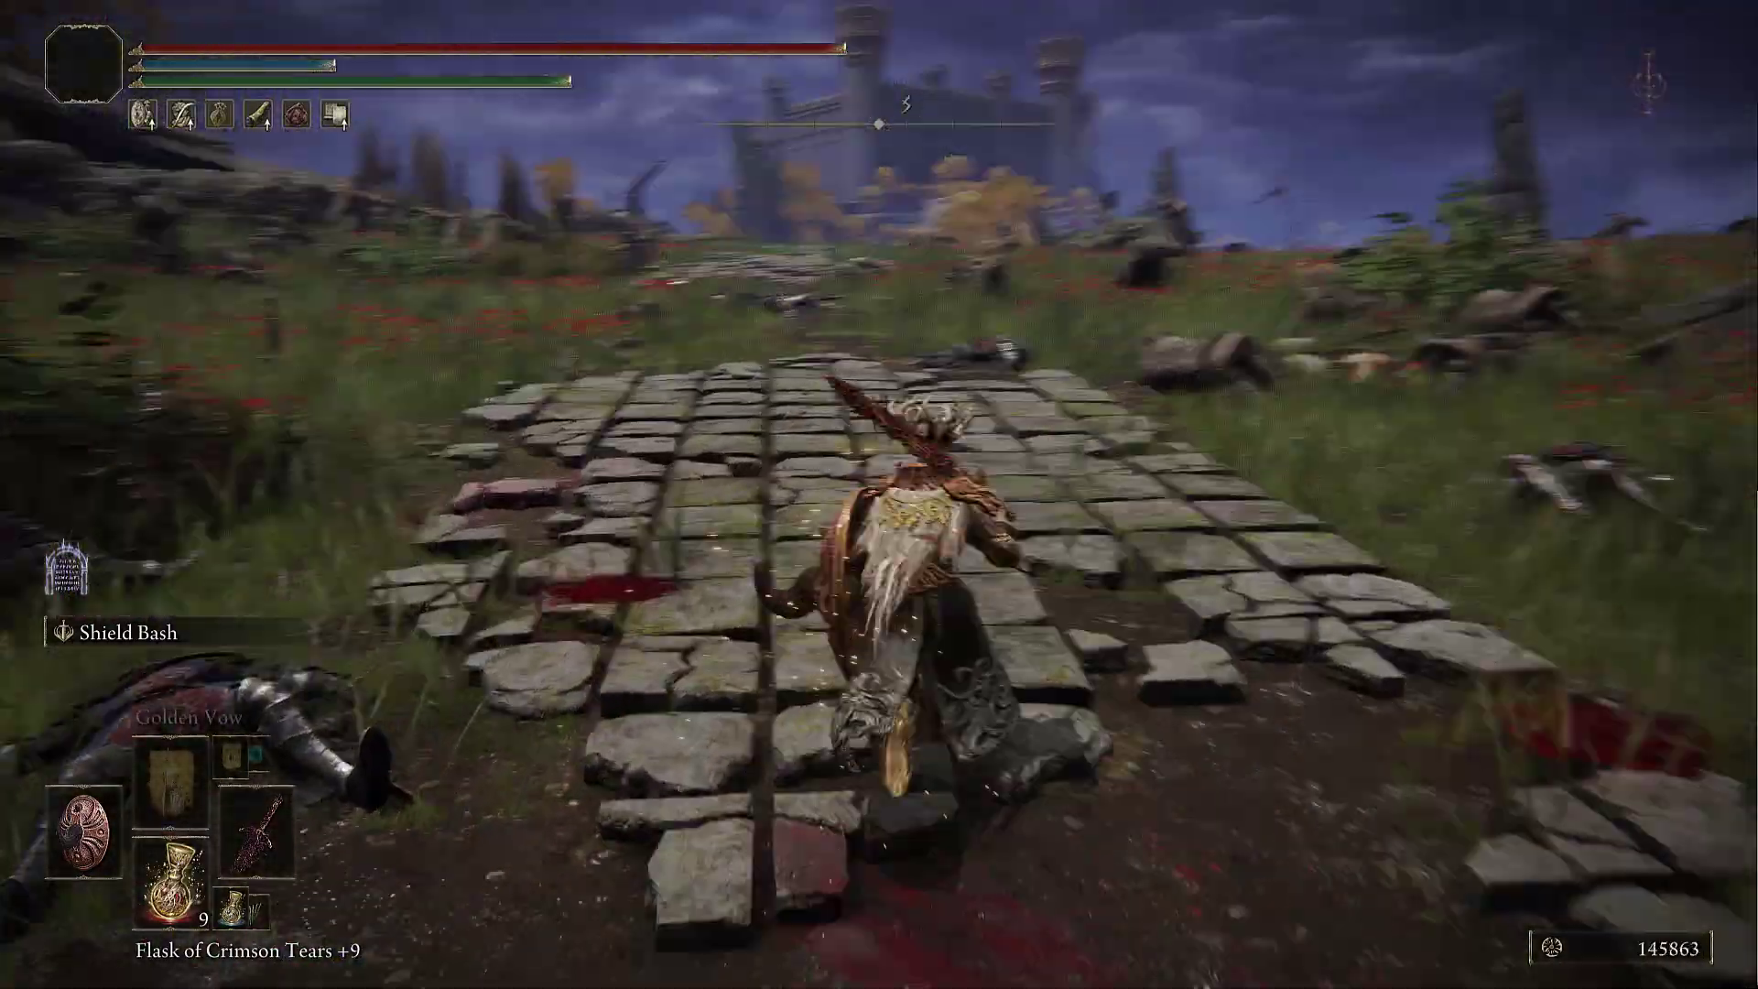
key(w)
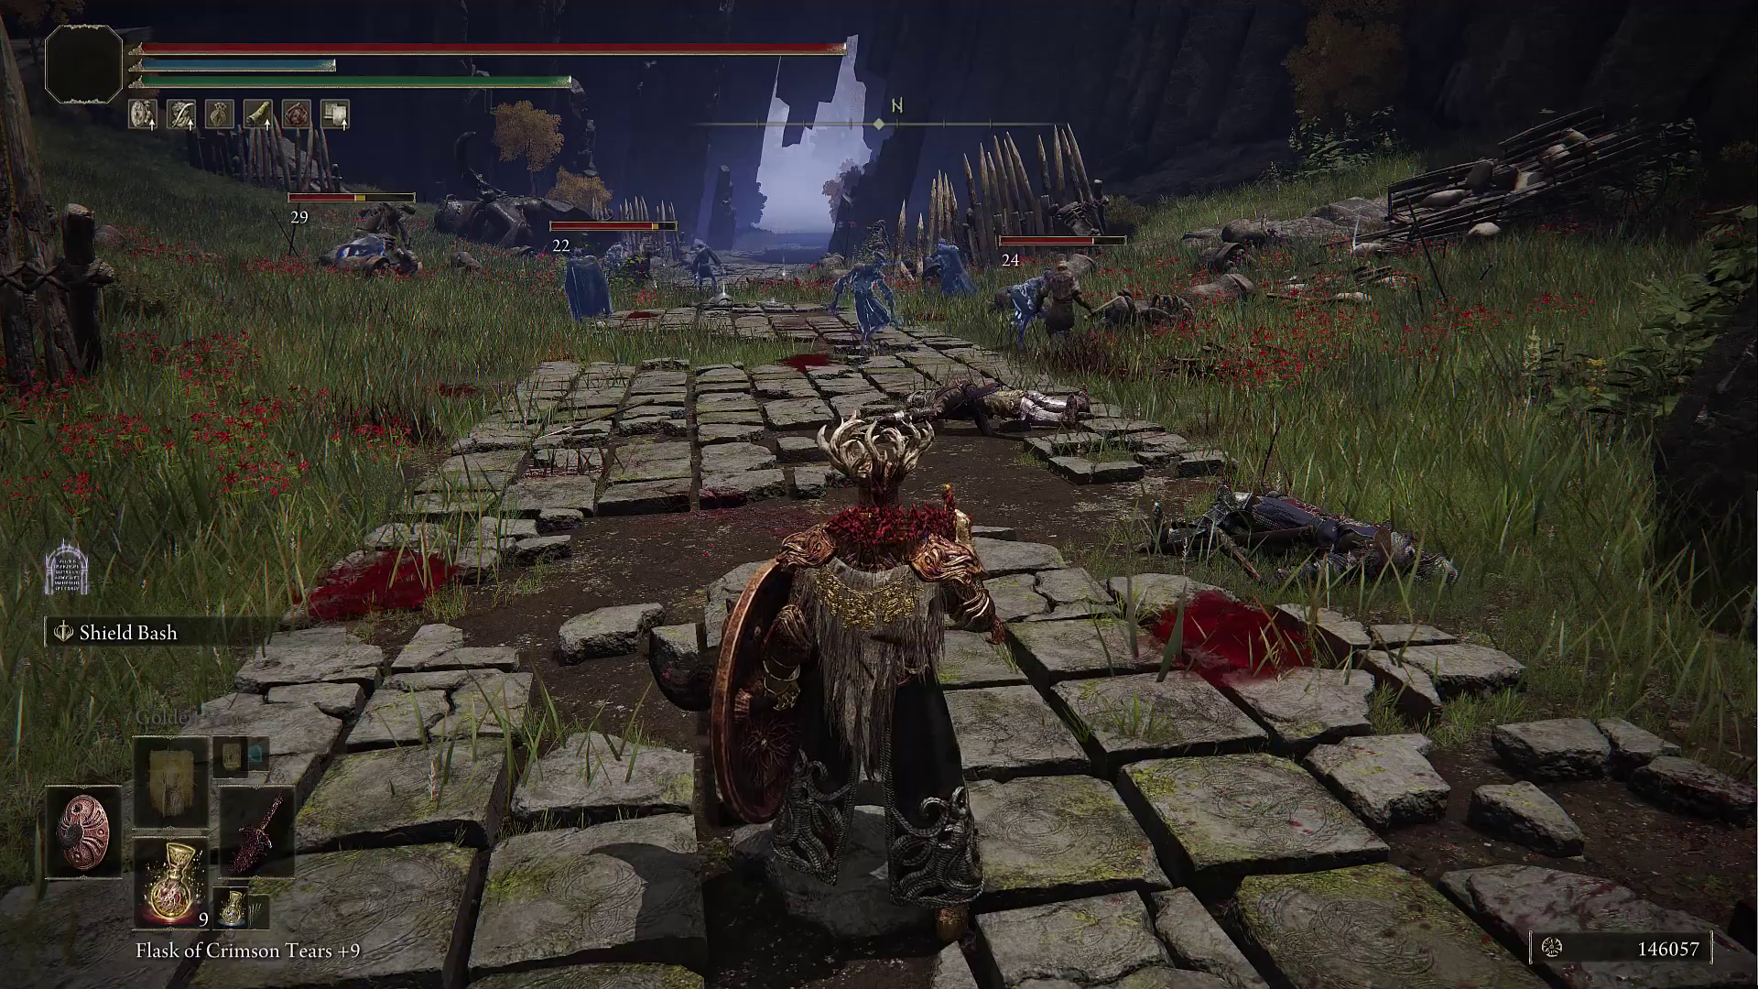
key(w)
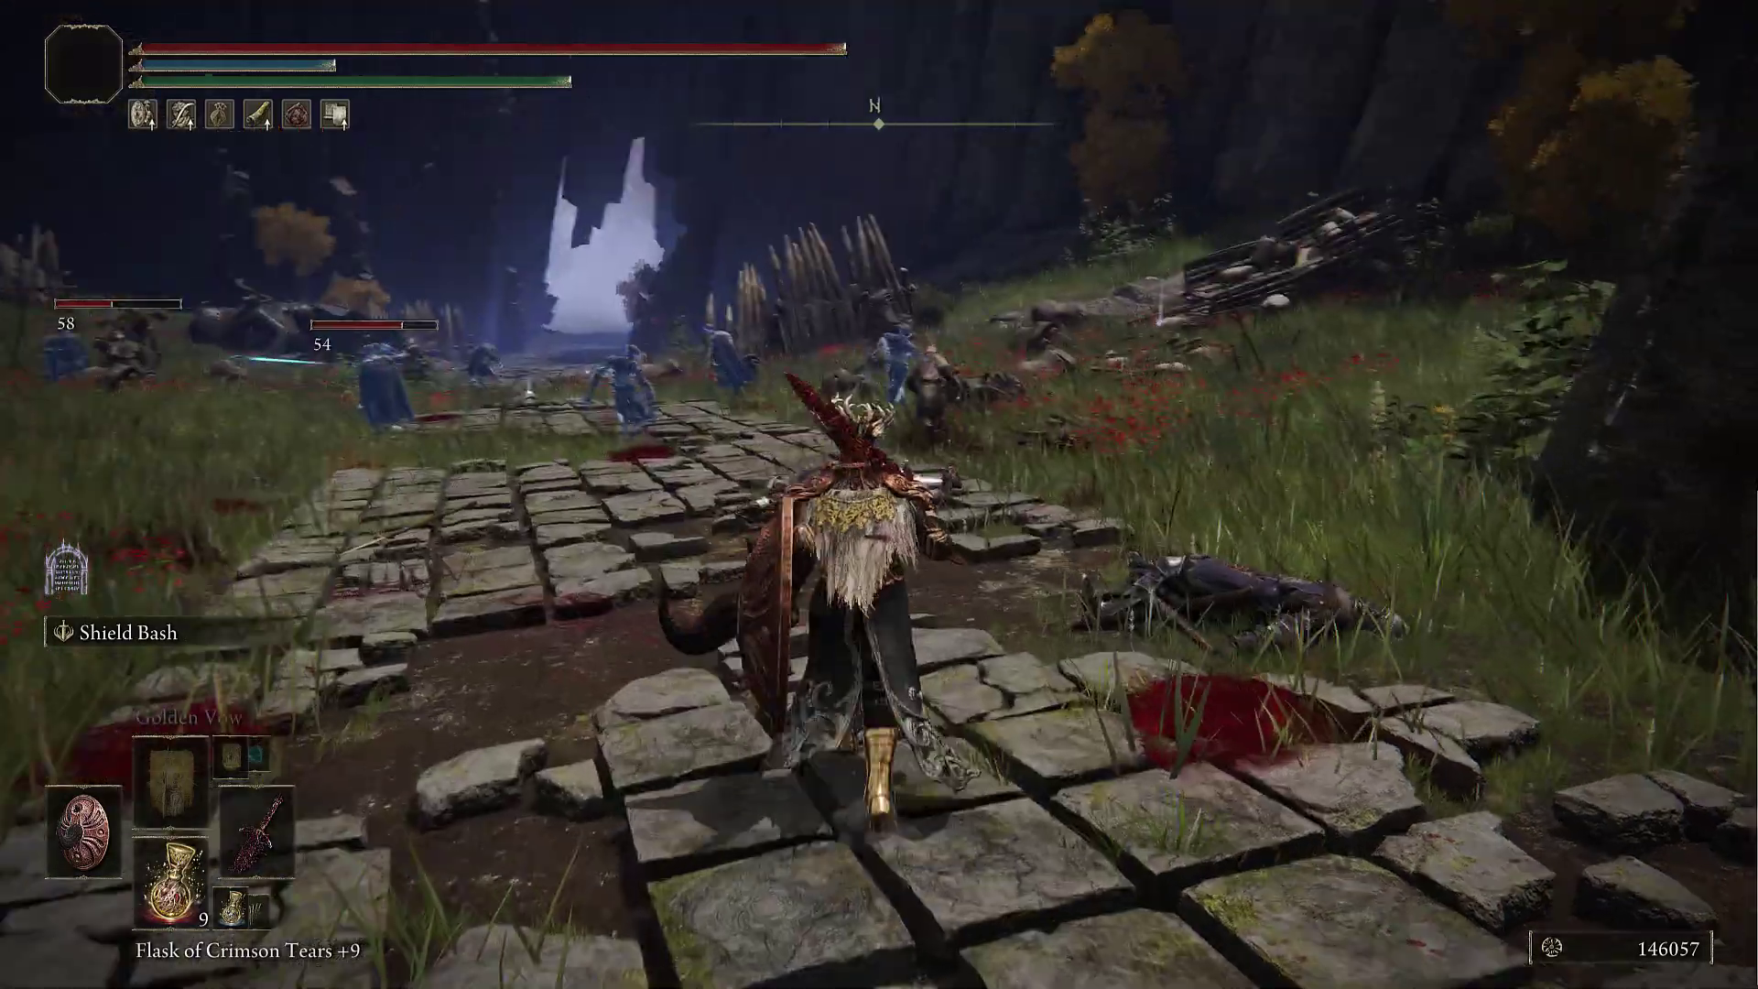
key(w)
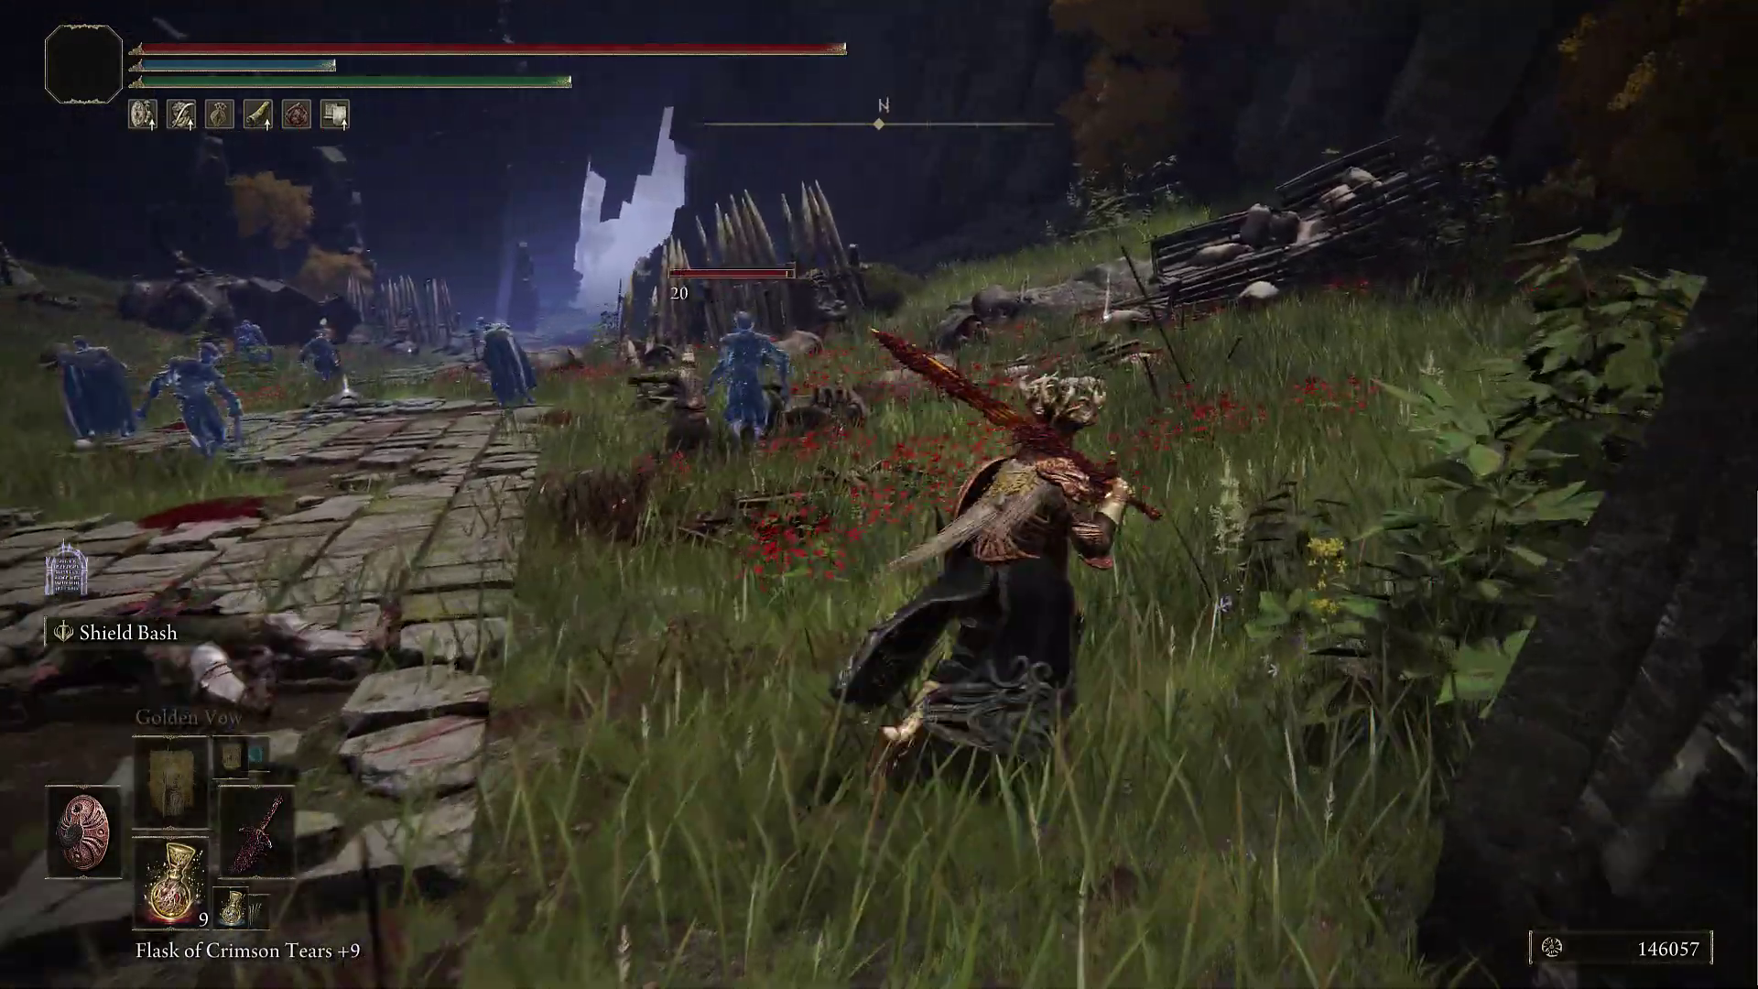
key(w)
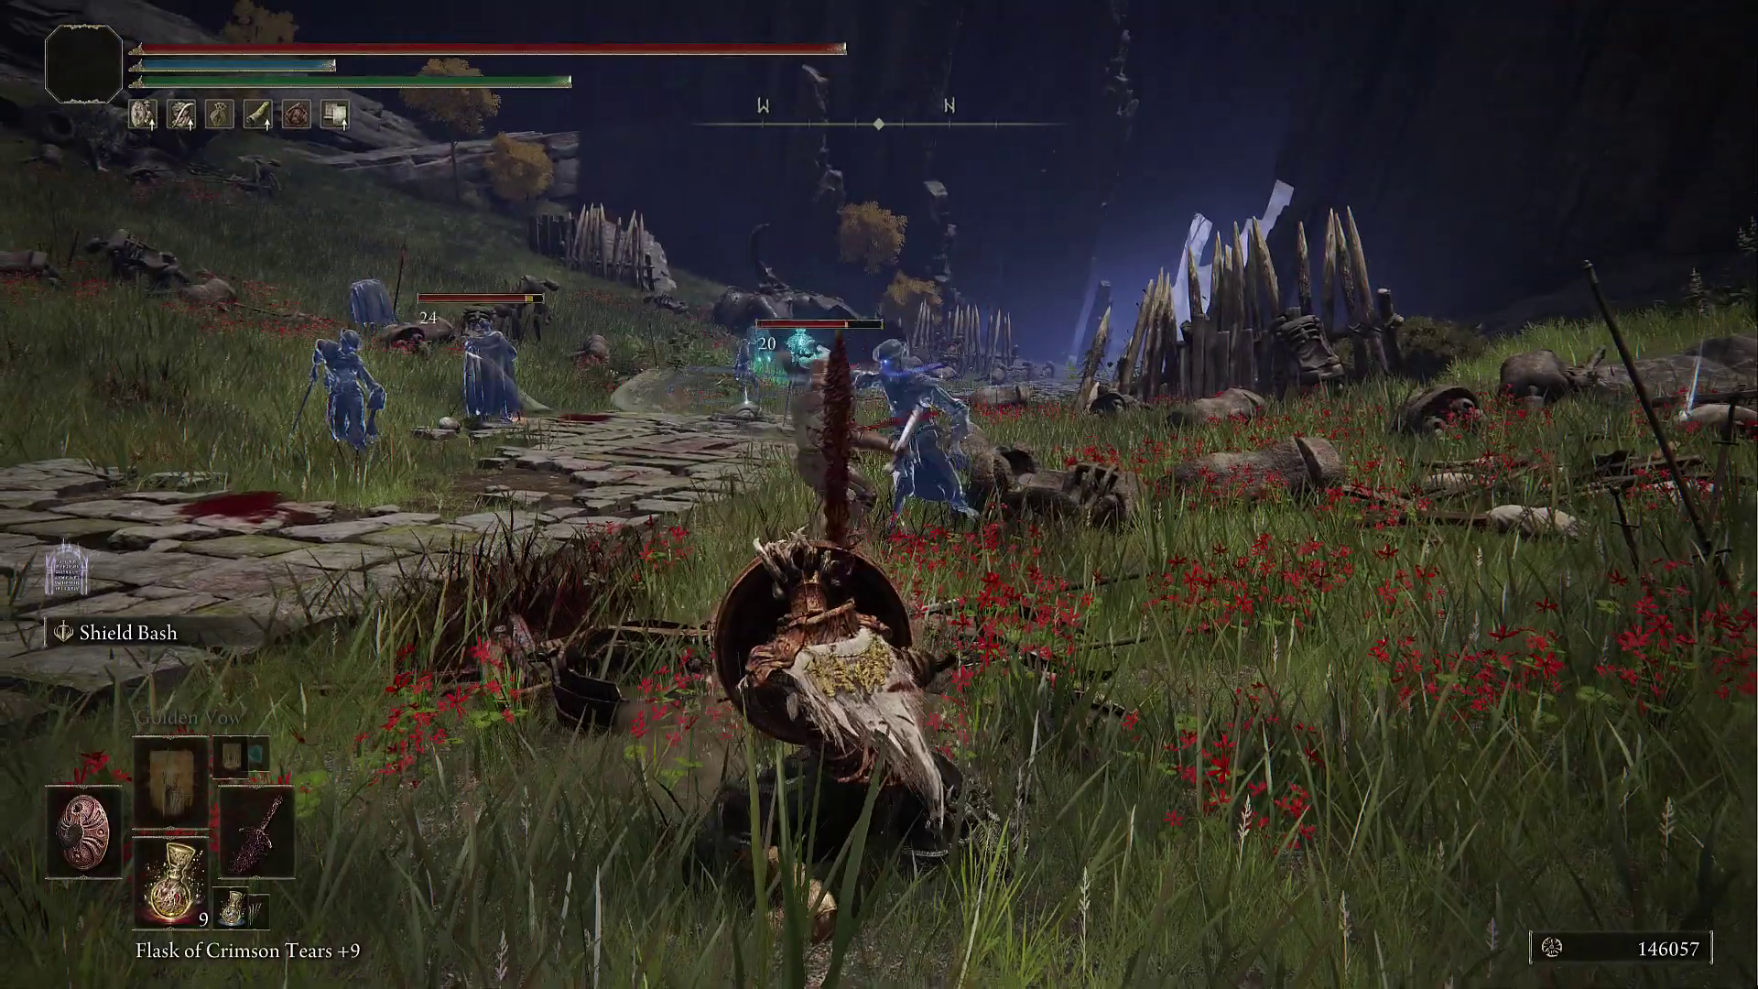
Step: Attack the remaining soldiers around the road alongside the summoned spirits
key(w)
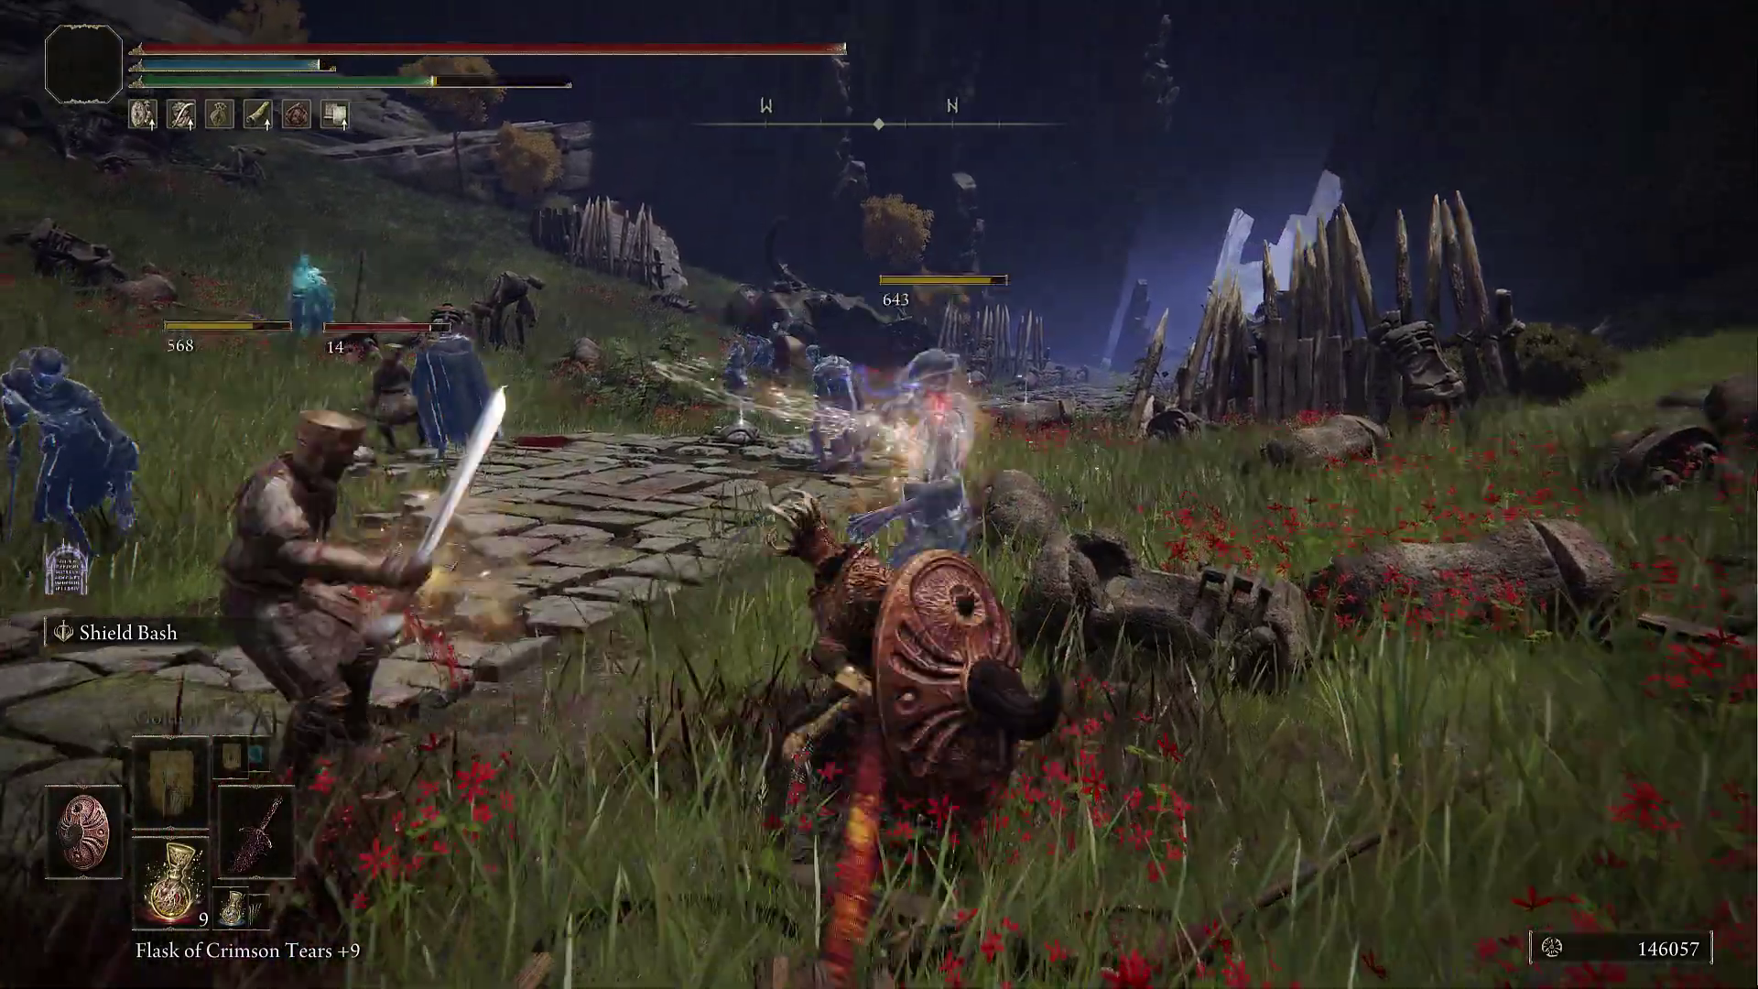
key(w)
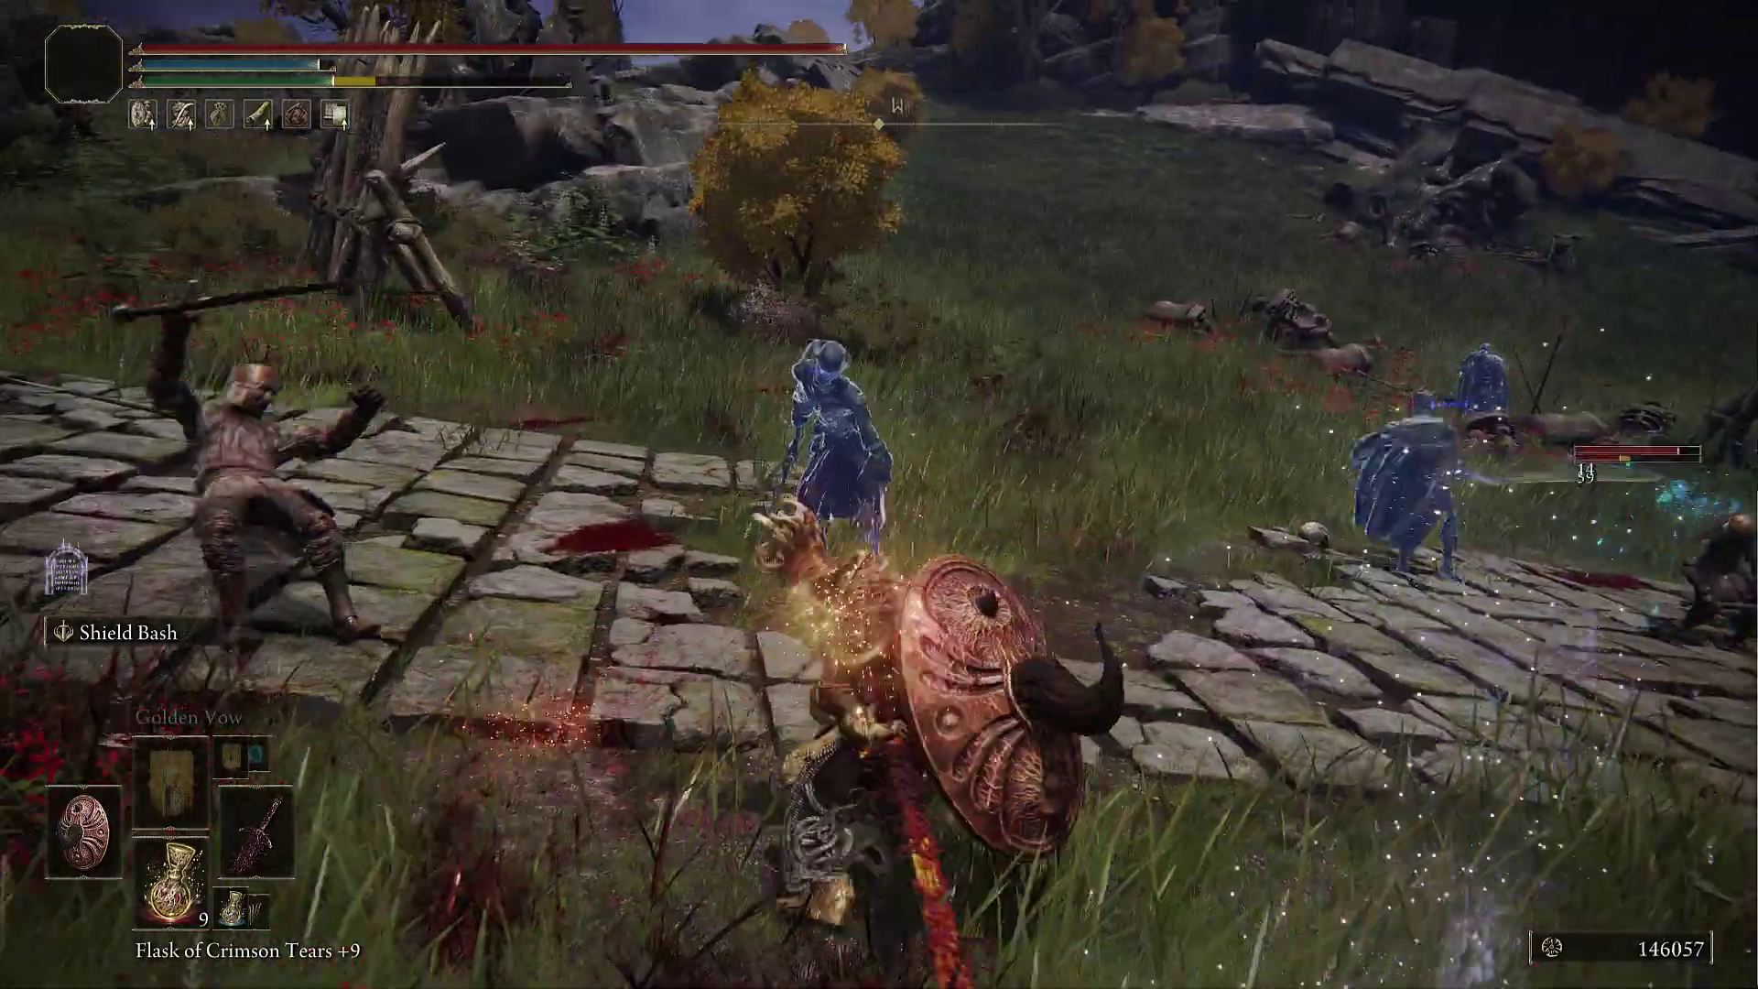
key(w)
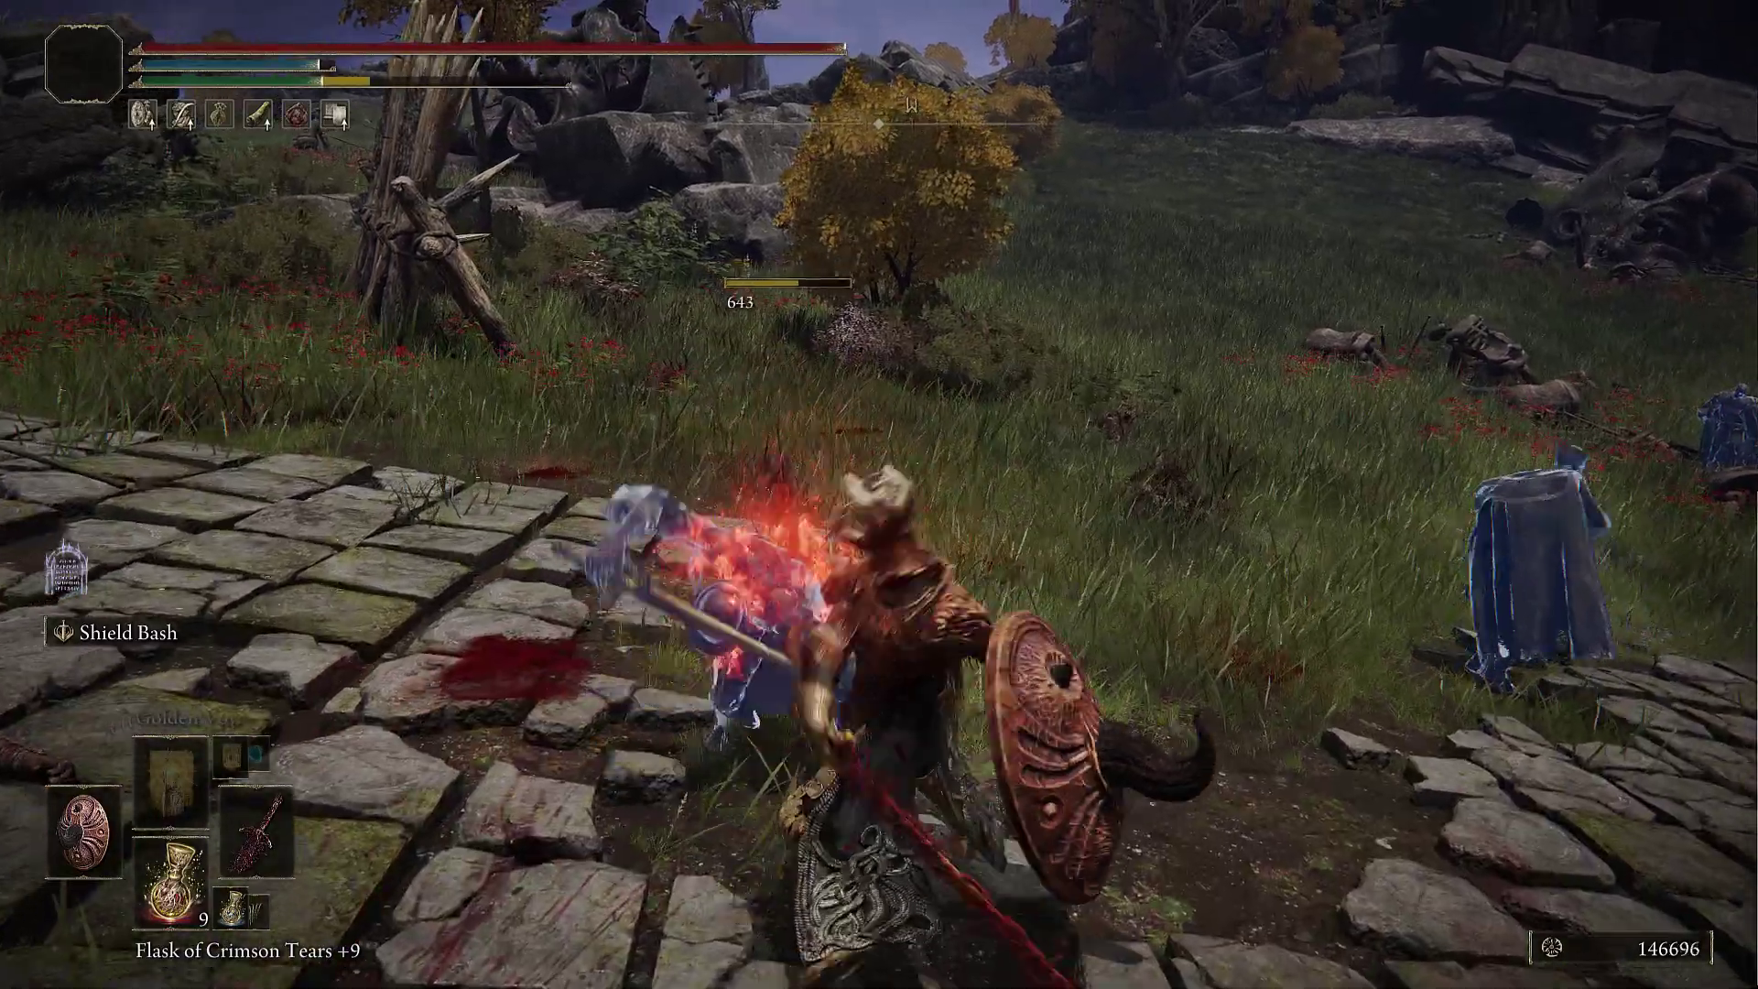
key(w)
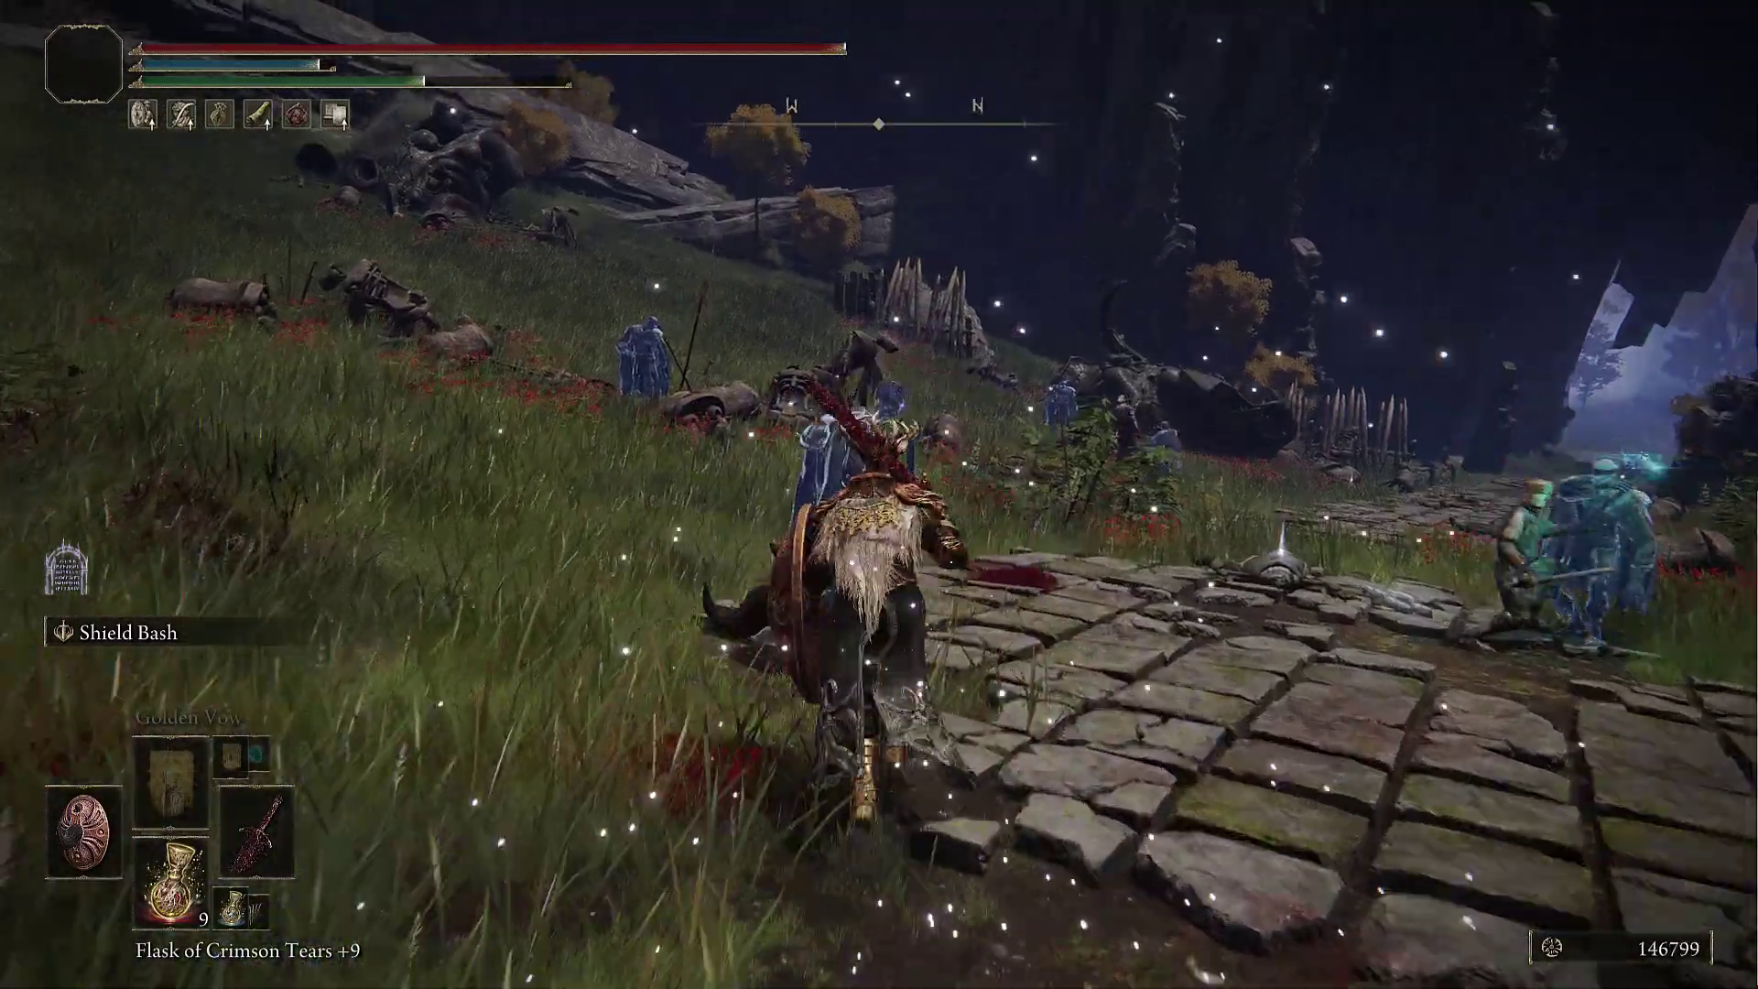
key(w)
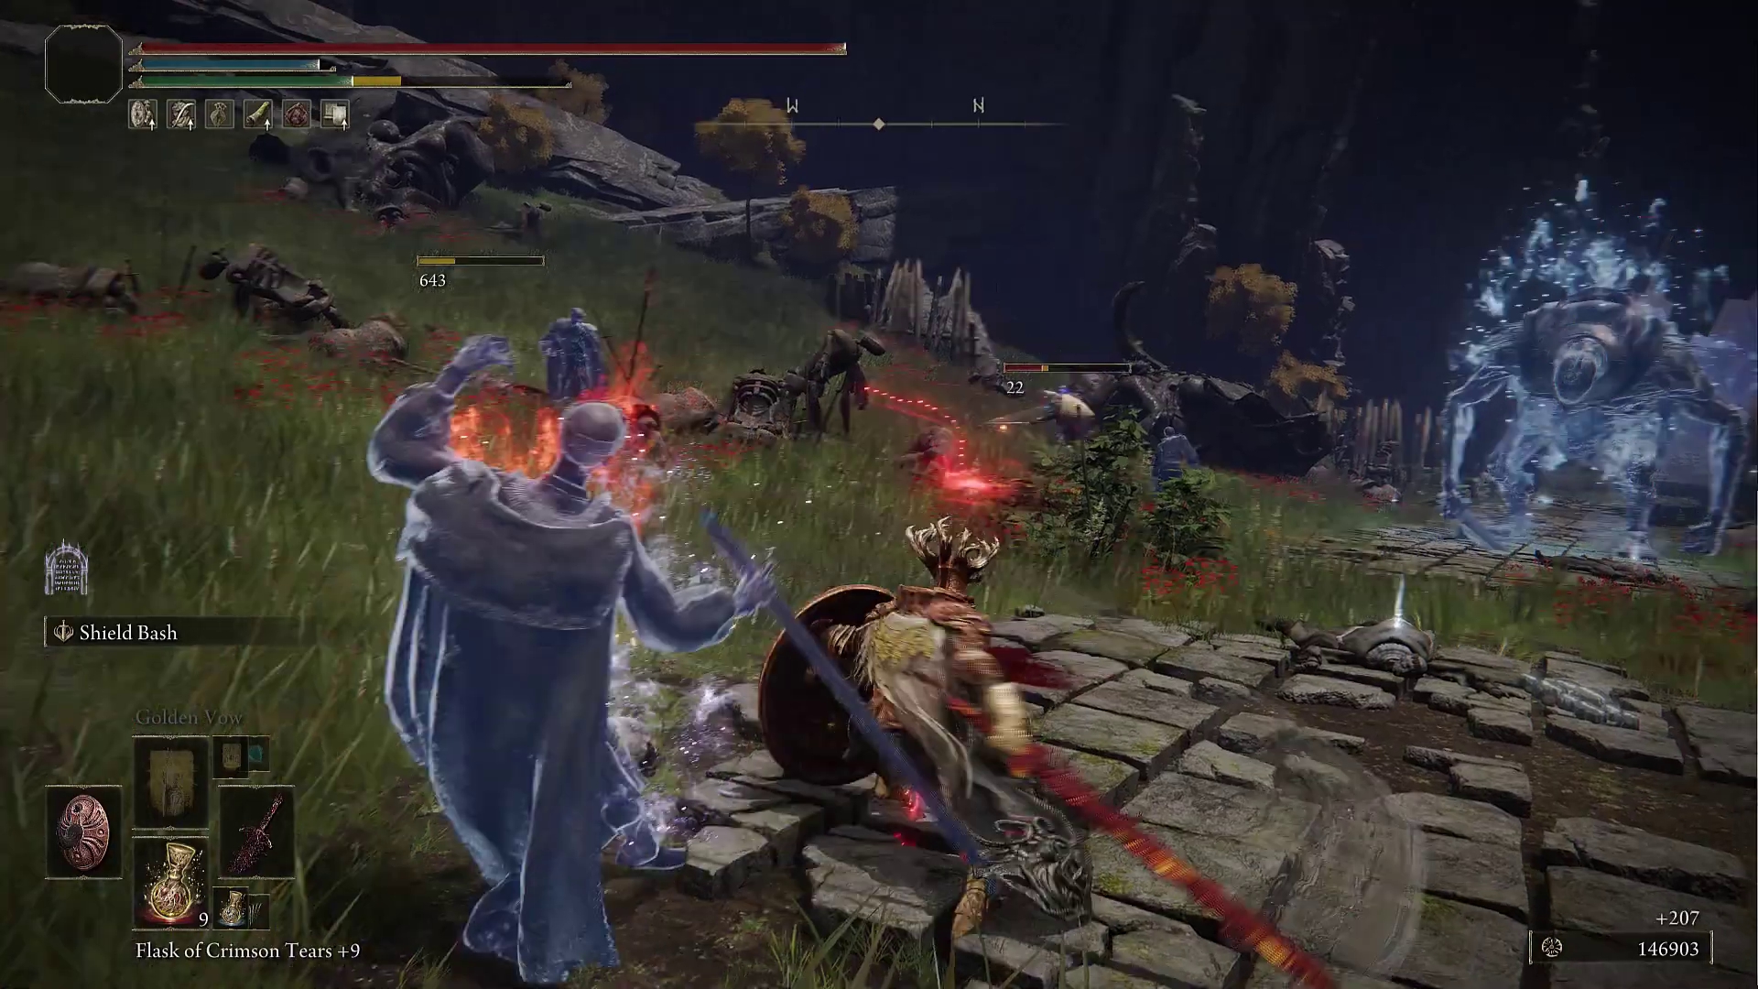
Step: Return to the middle of the stone road and face north toward the giant spirit and the cliffs
key(w)
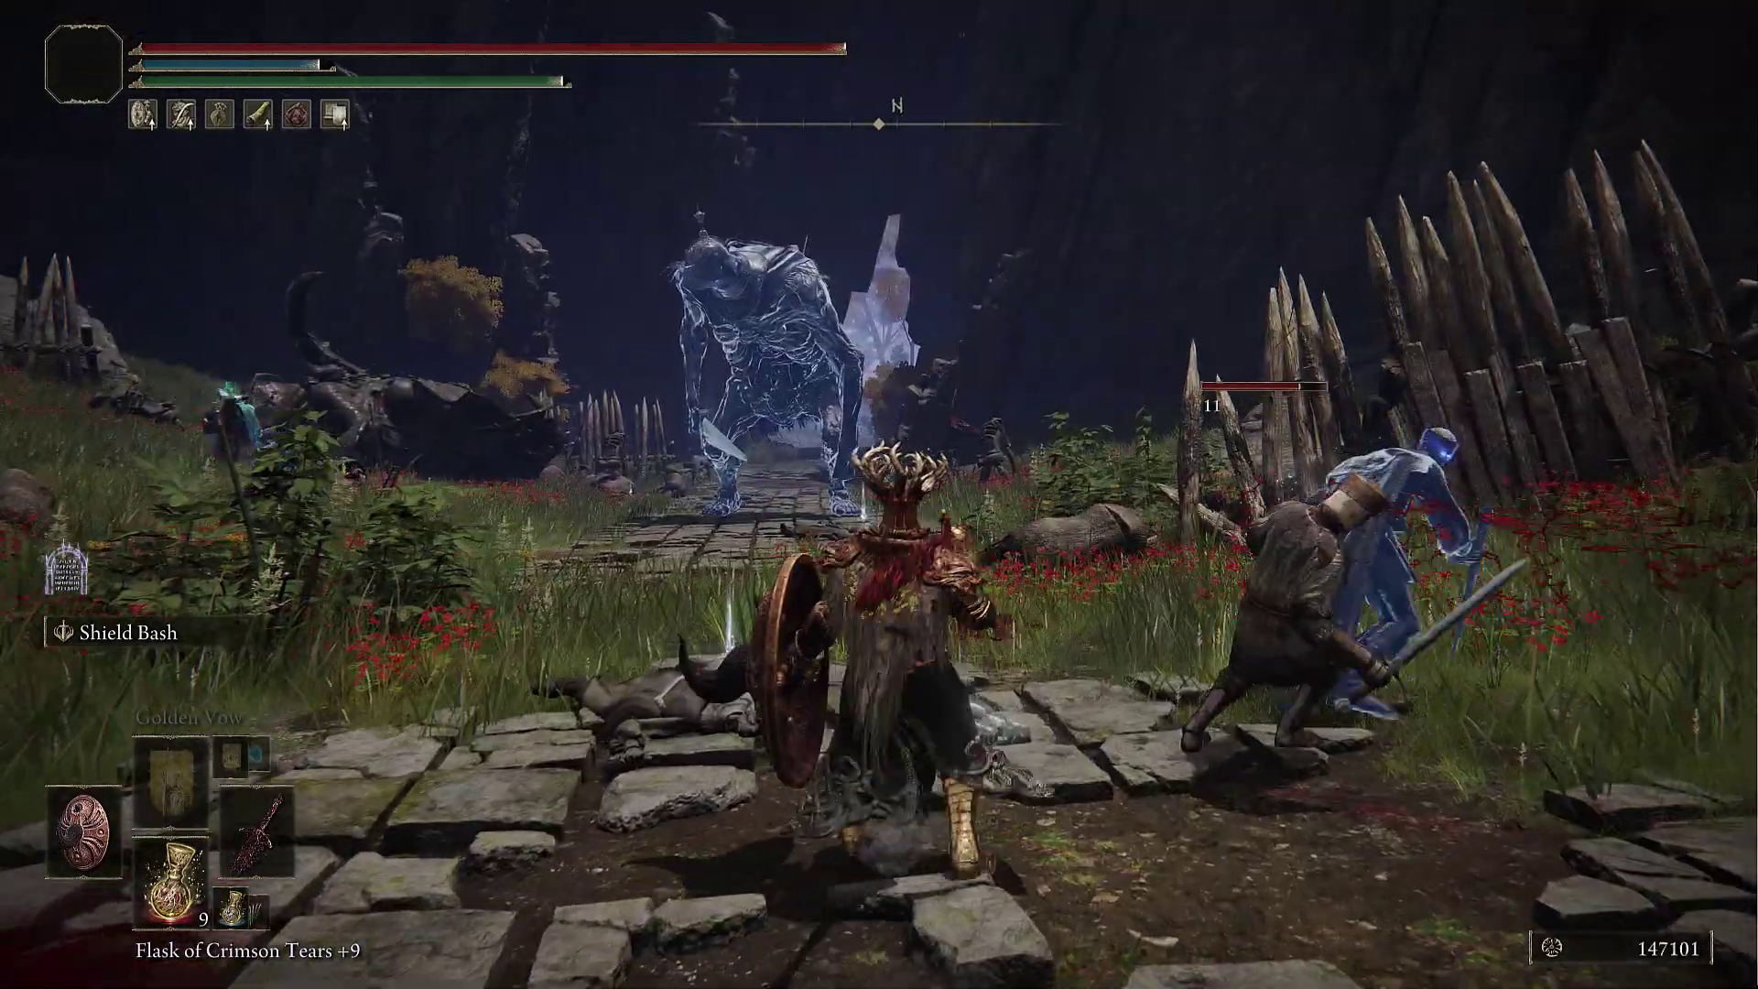
key(w)
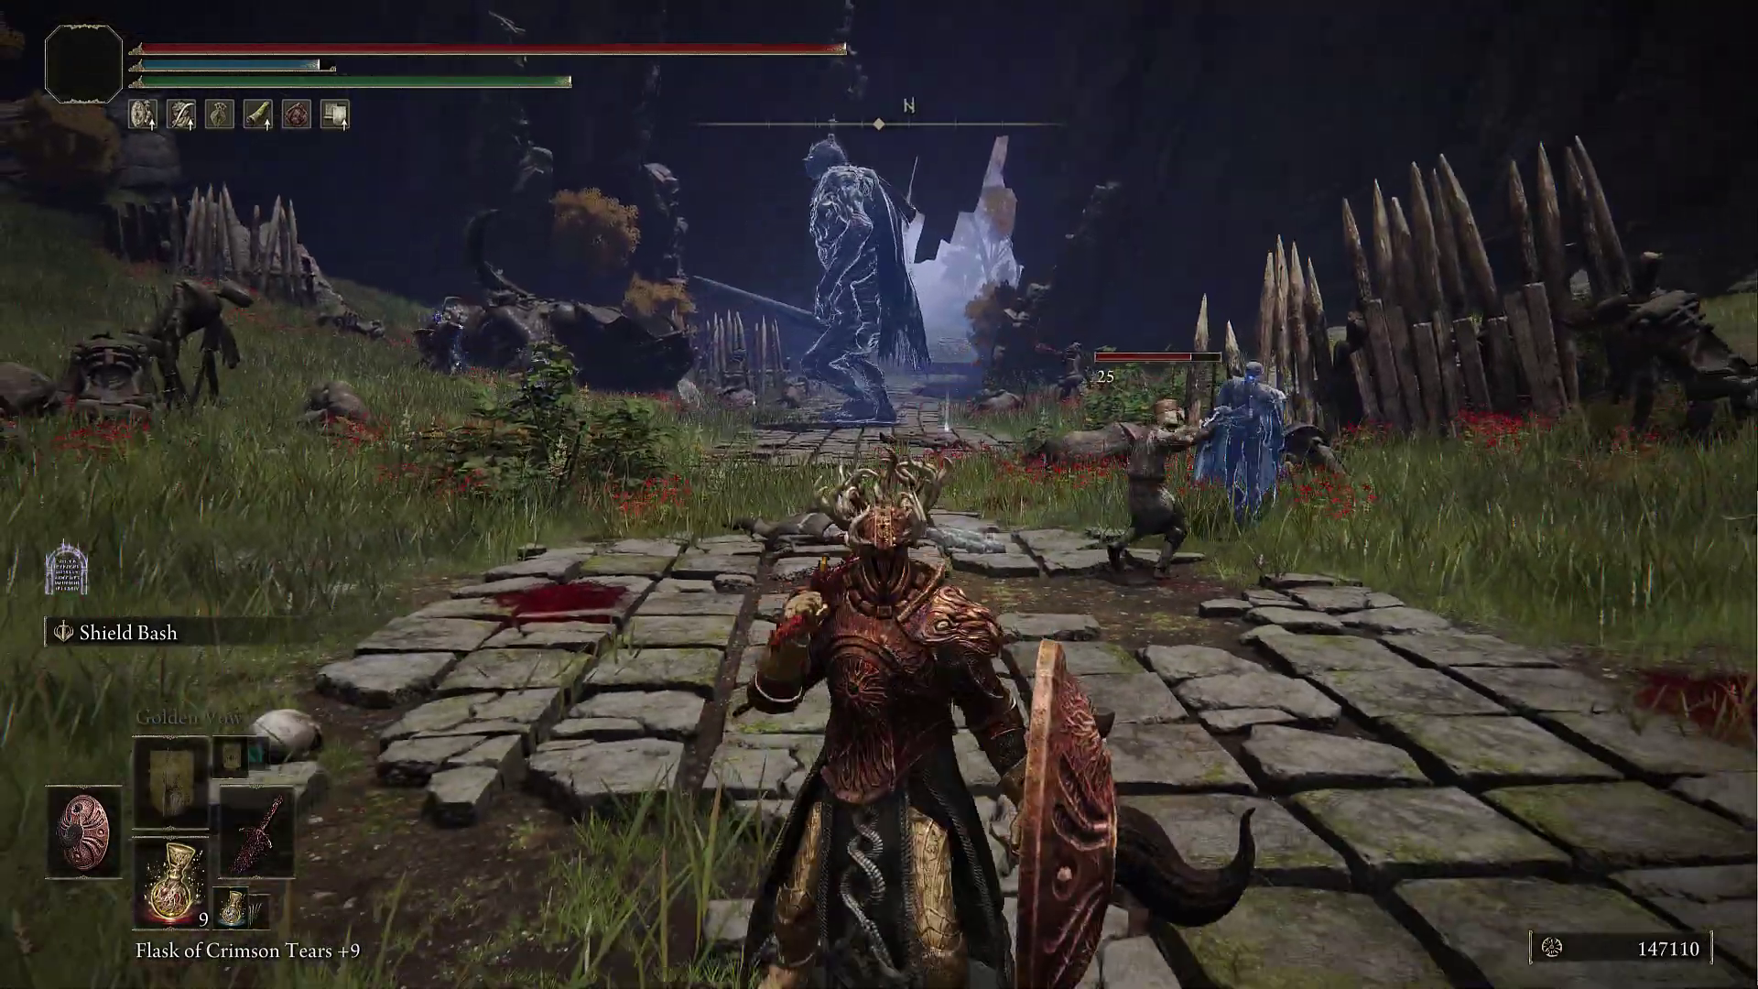
key(w)
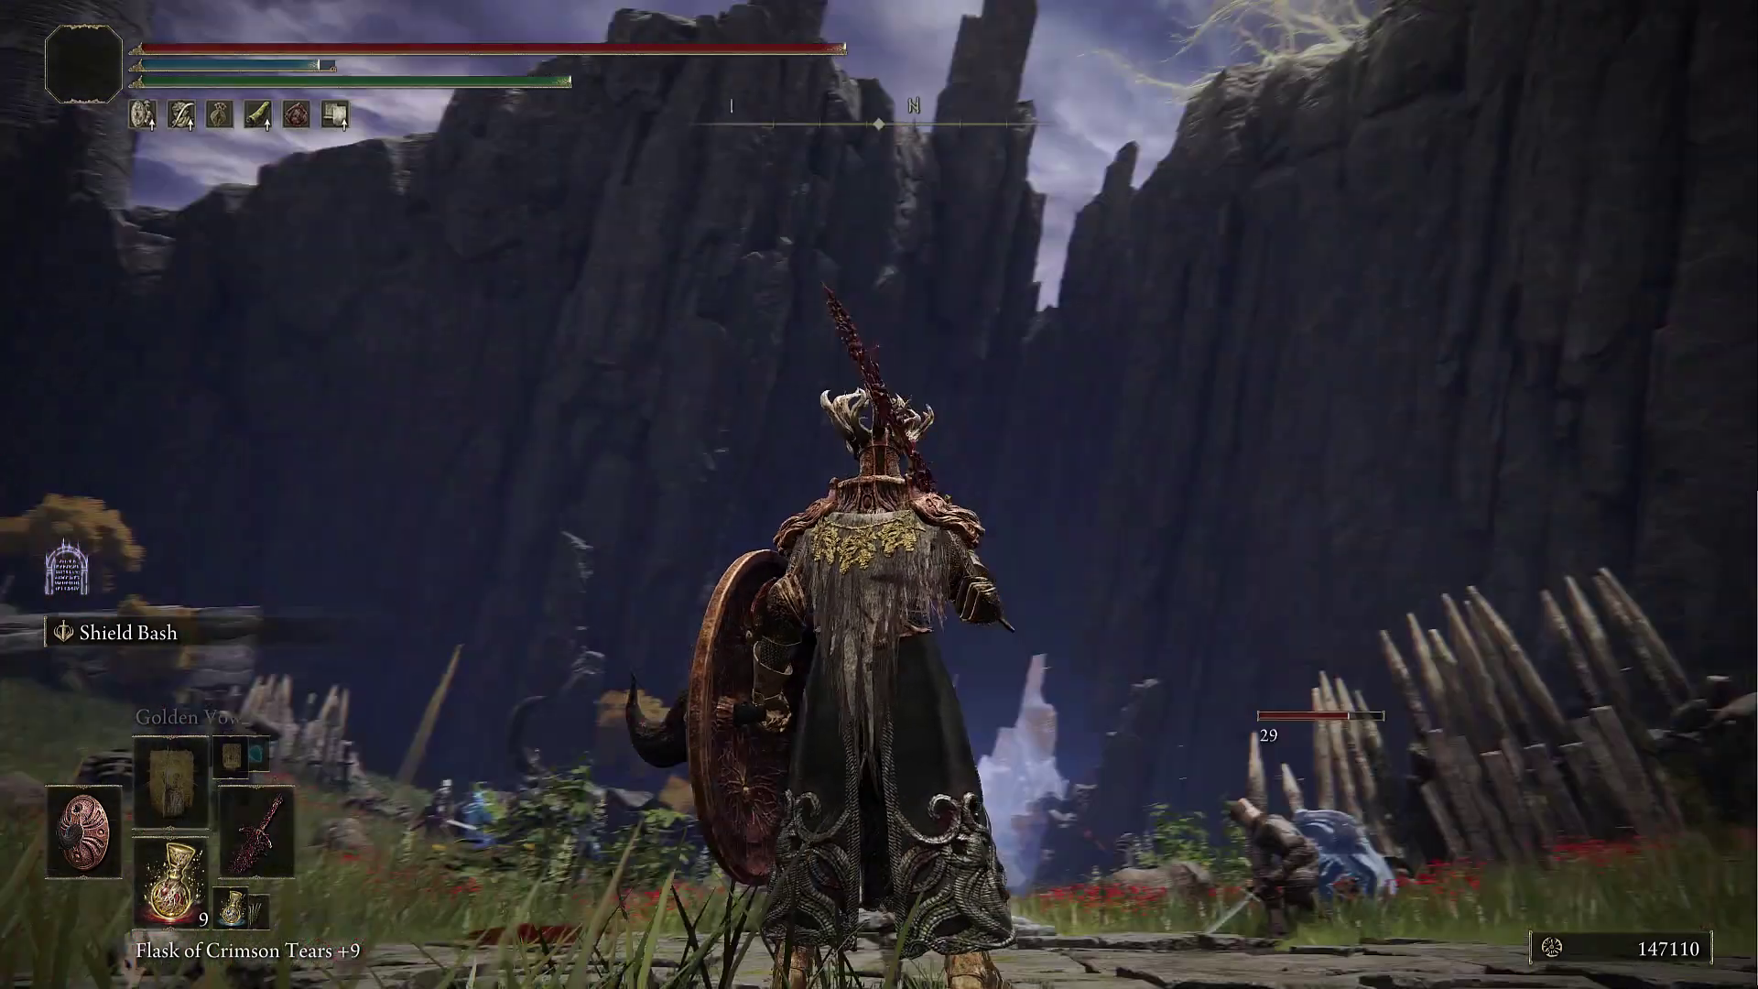
key(w)
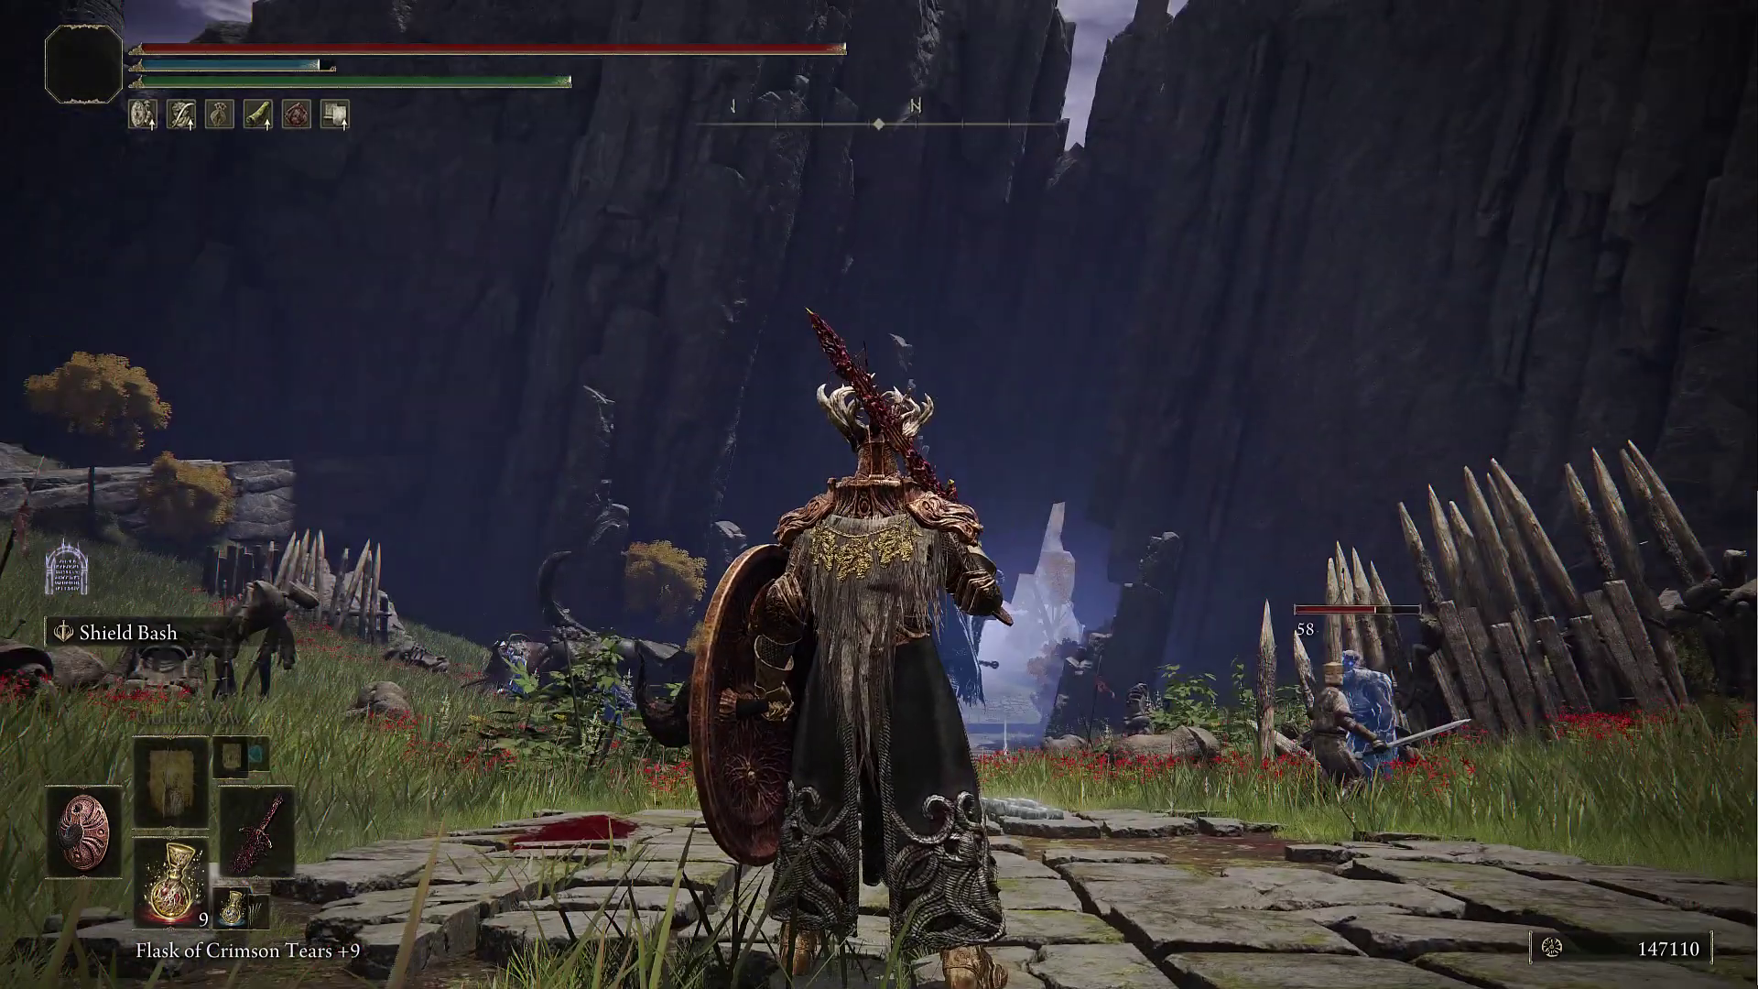
key(w)
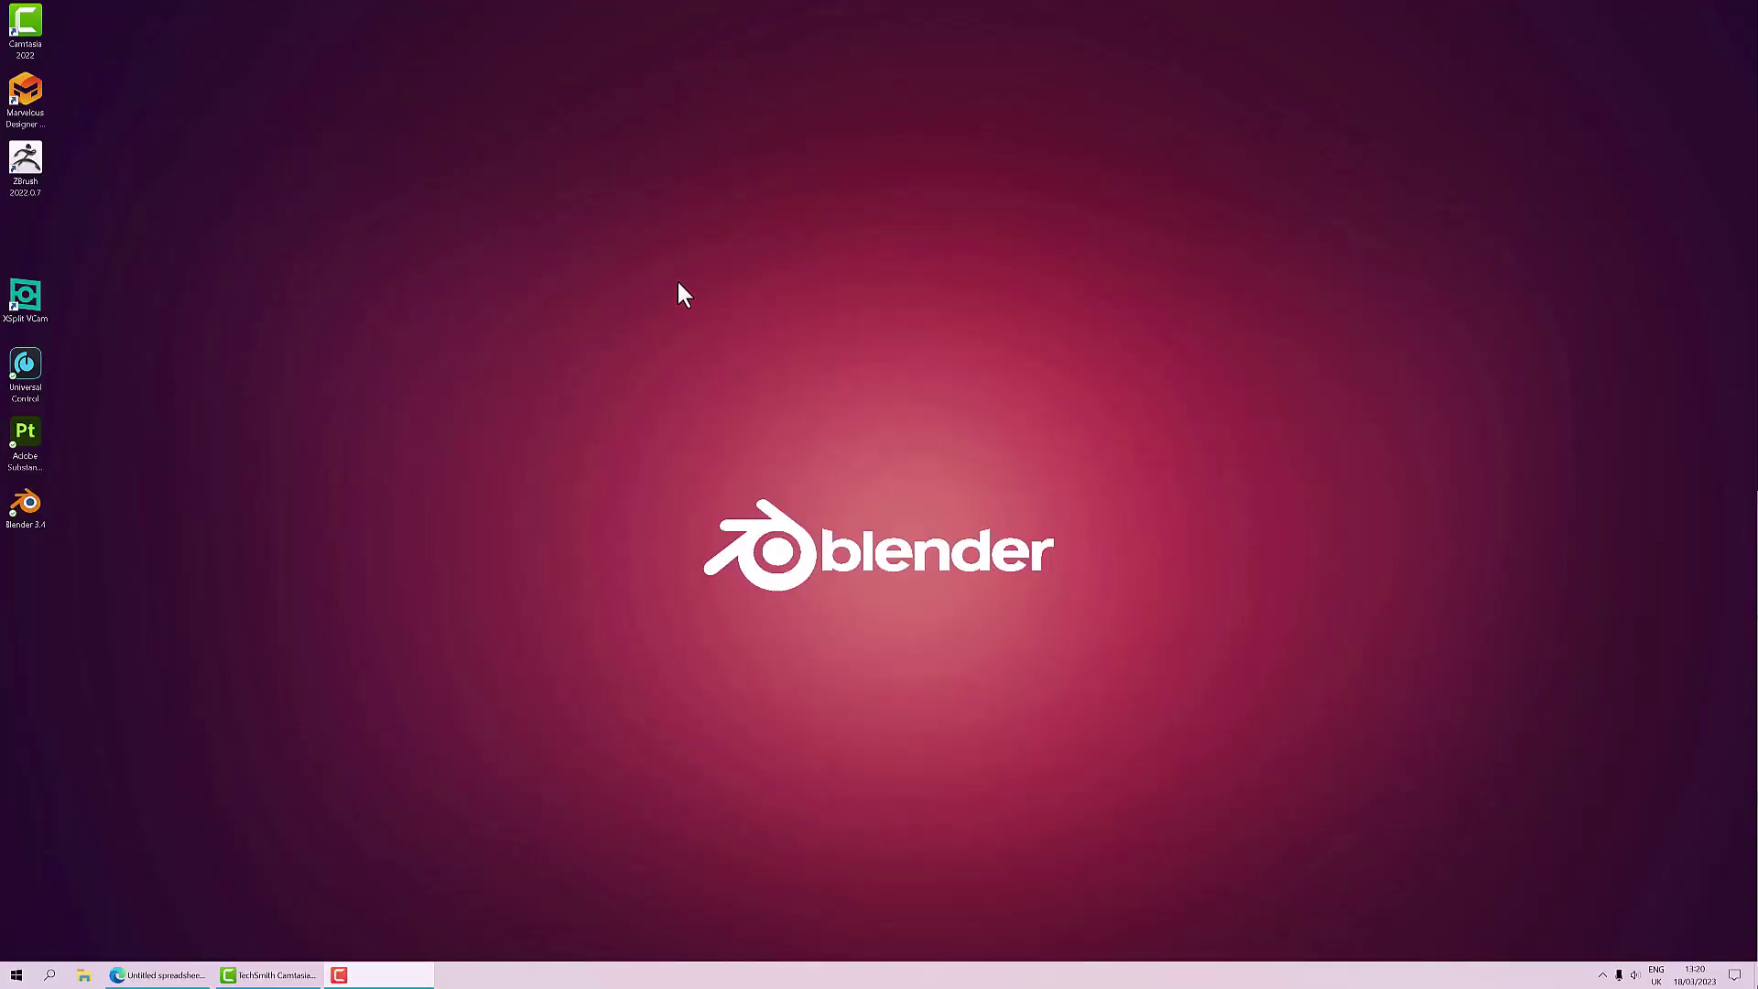
Step: Launch Blender 3.4 and start a new General file with the default cube
click(38, 504)
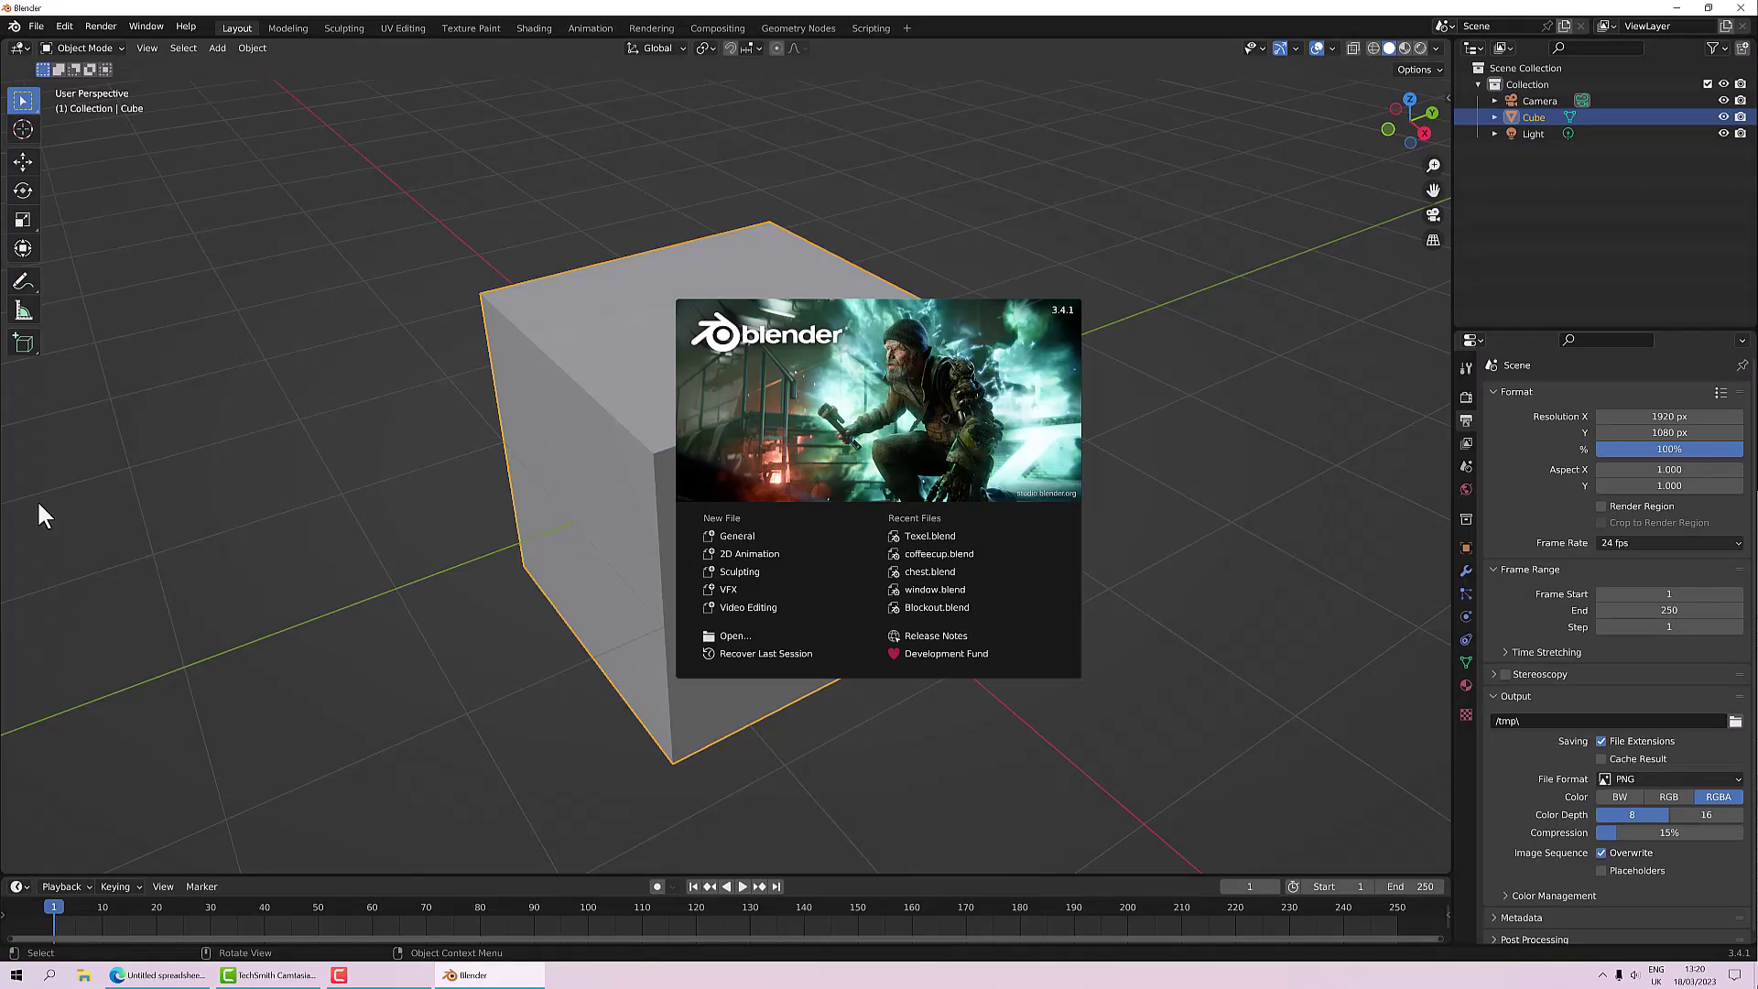
click(738, 535)
middle_drag(1015, 453, 1004, 396)
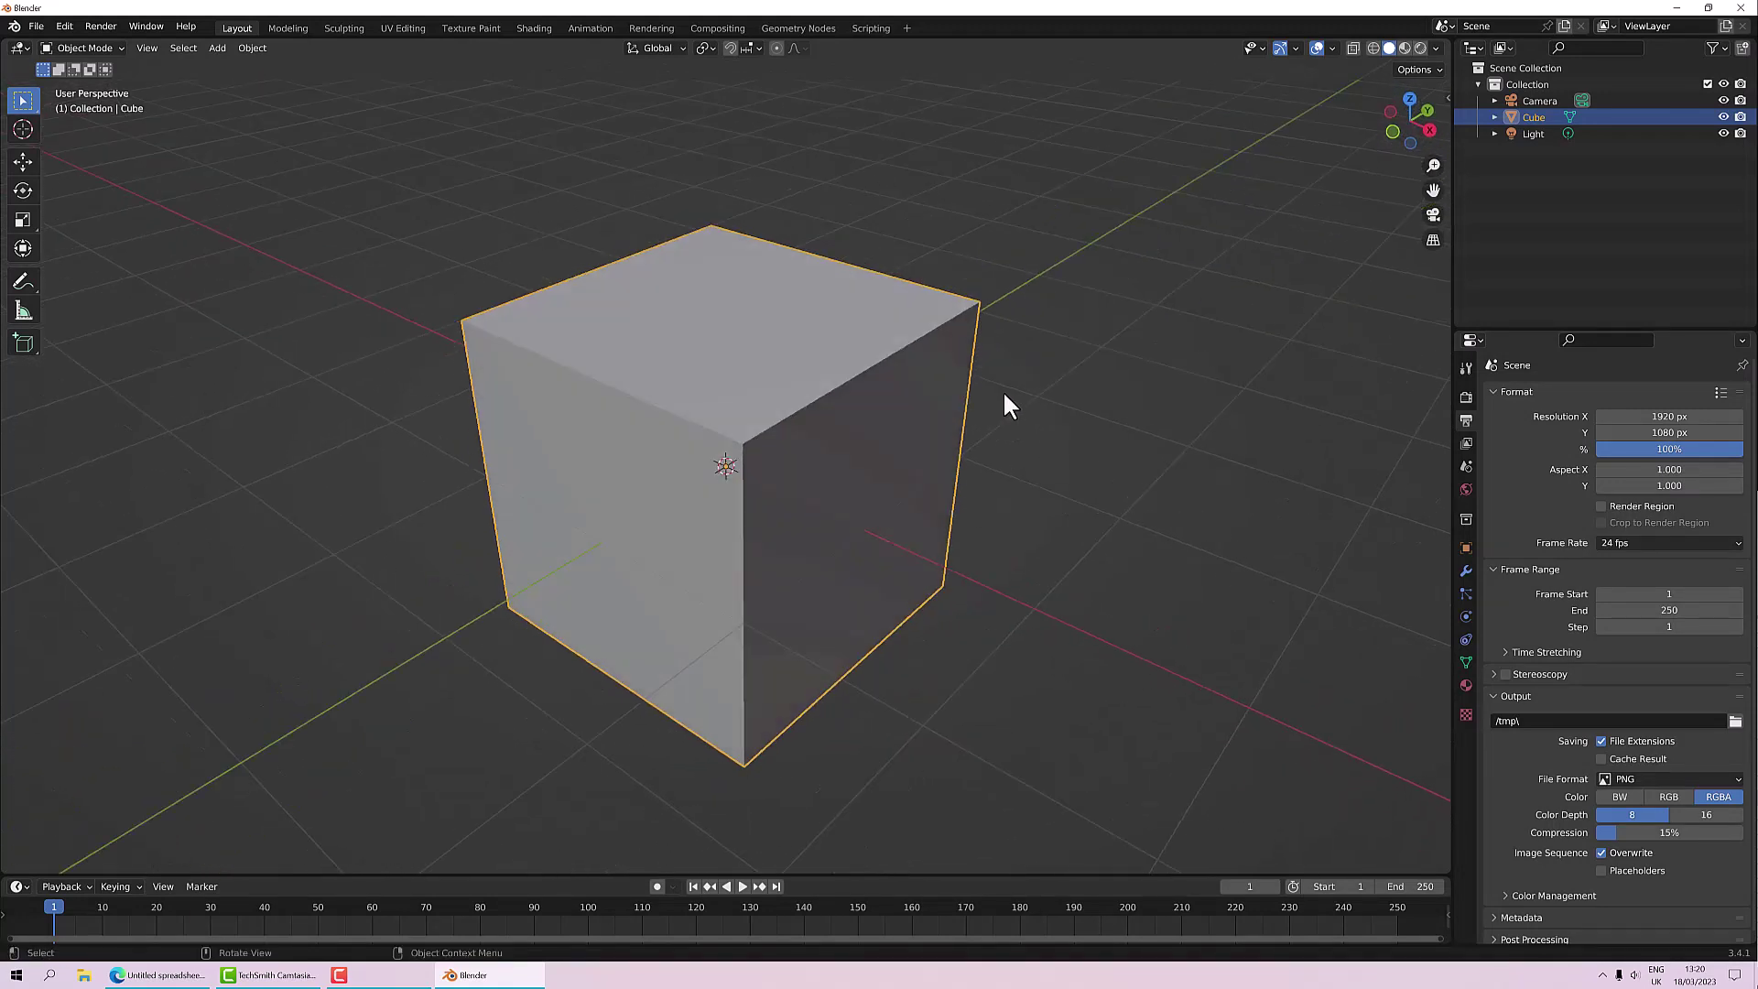
middle_drag(1107, 420, 1106, 419)
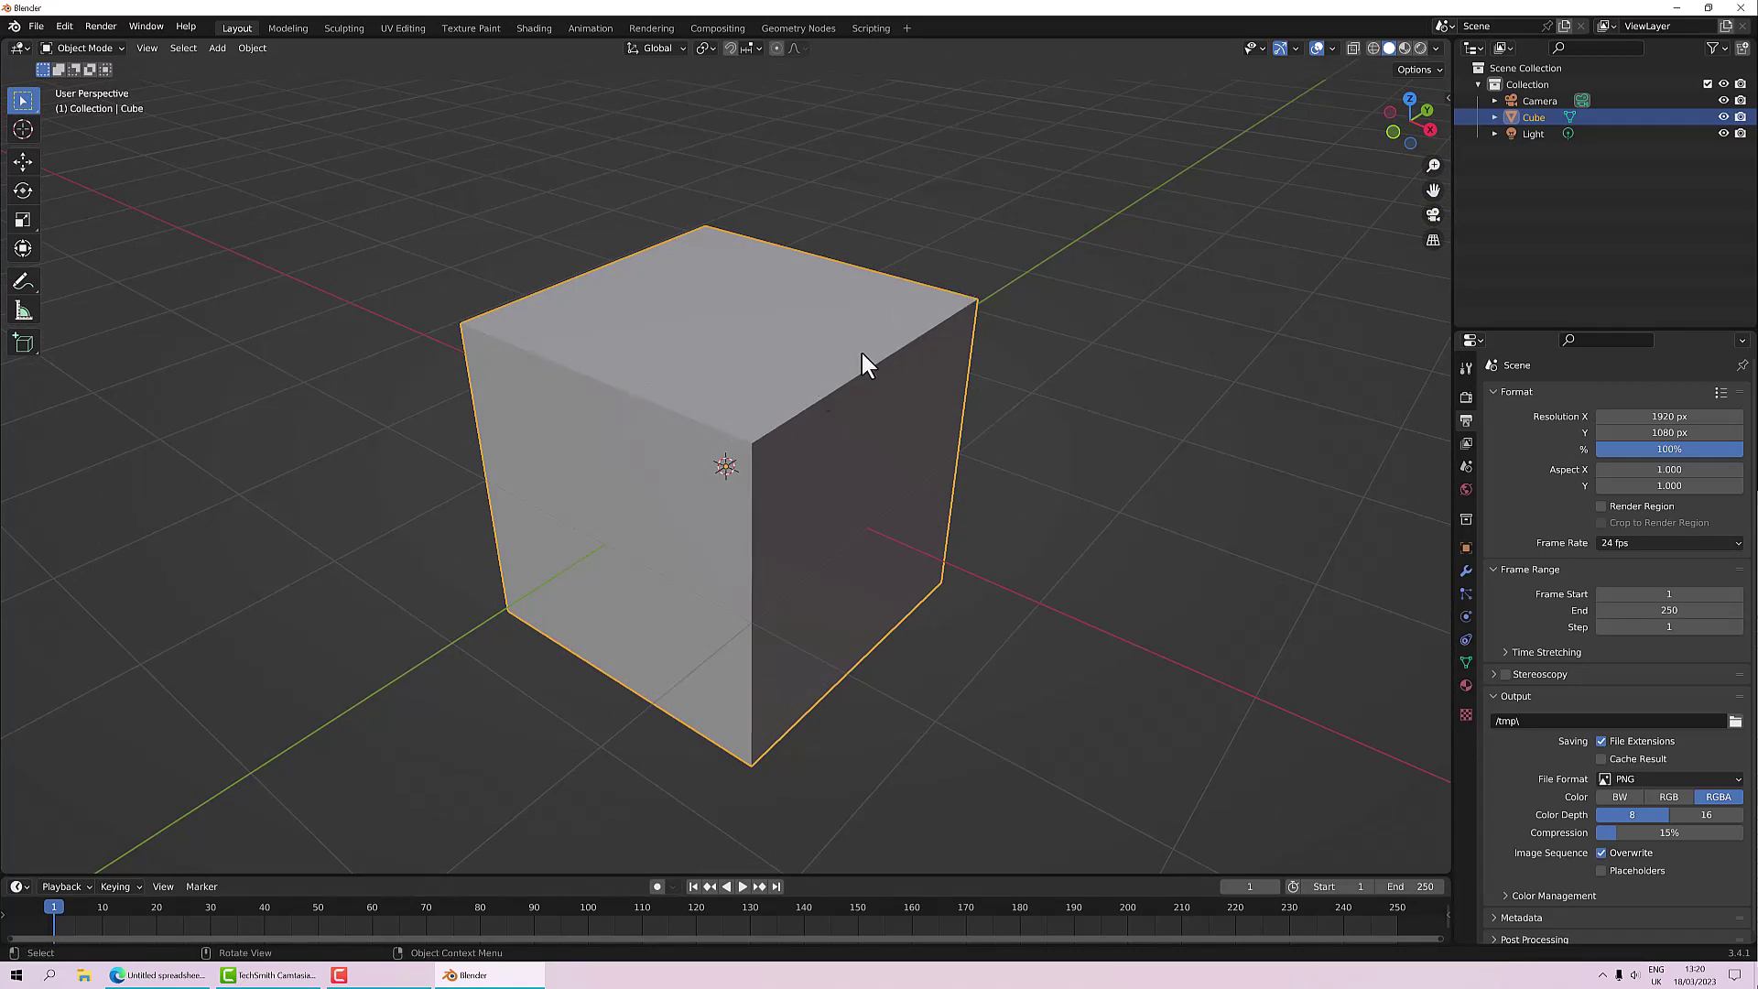
Step: Remove the cube's existing material, add an empty material slot and create a new material in it
click(1465, 686)
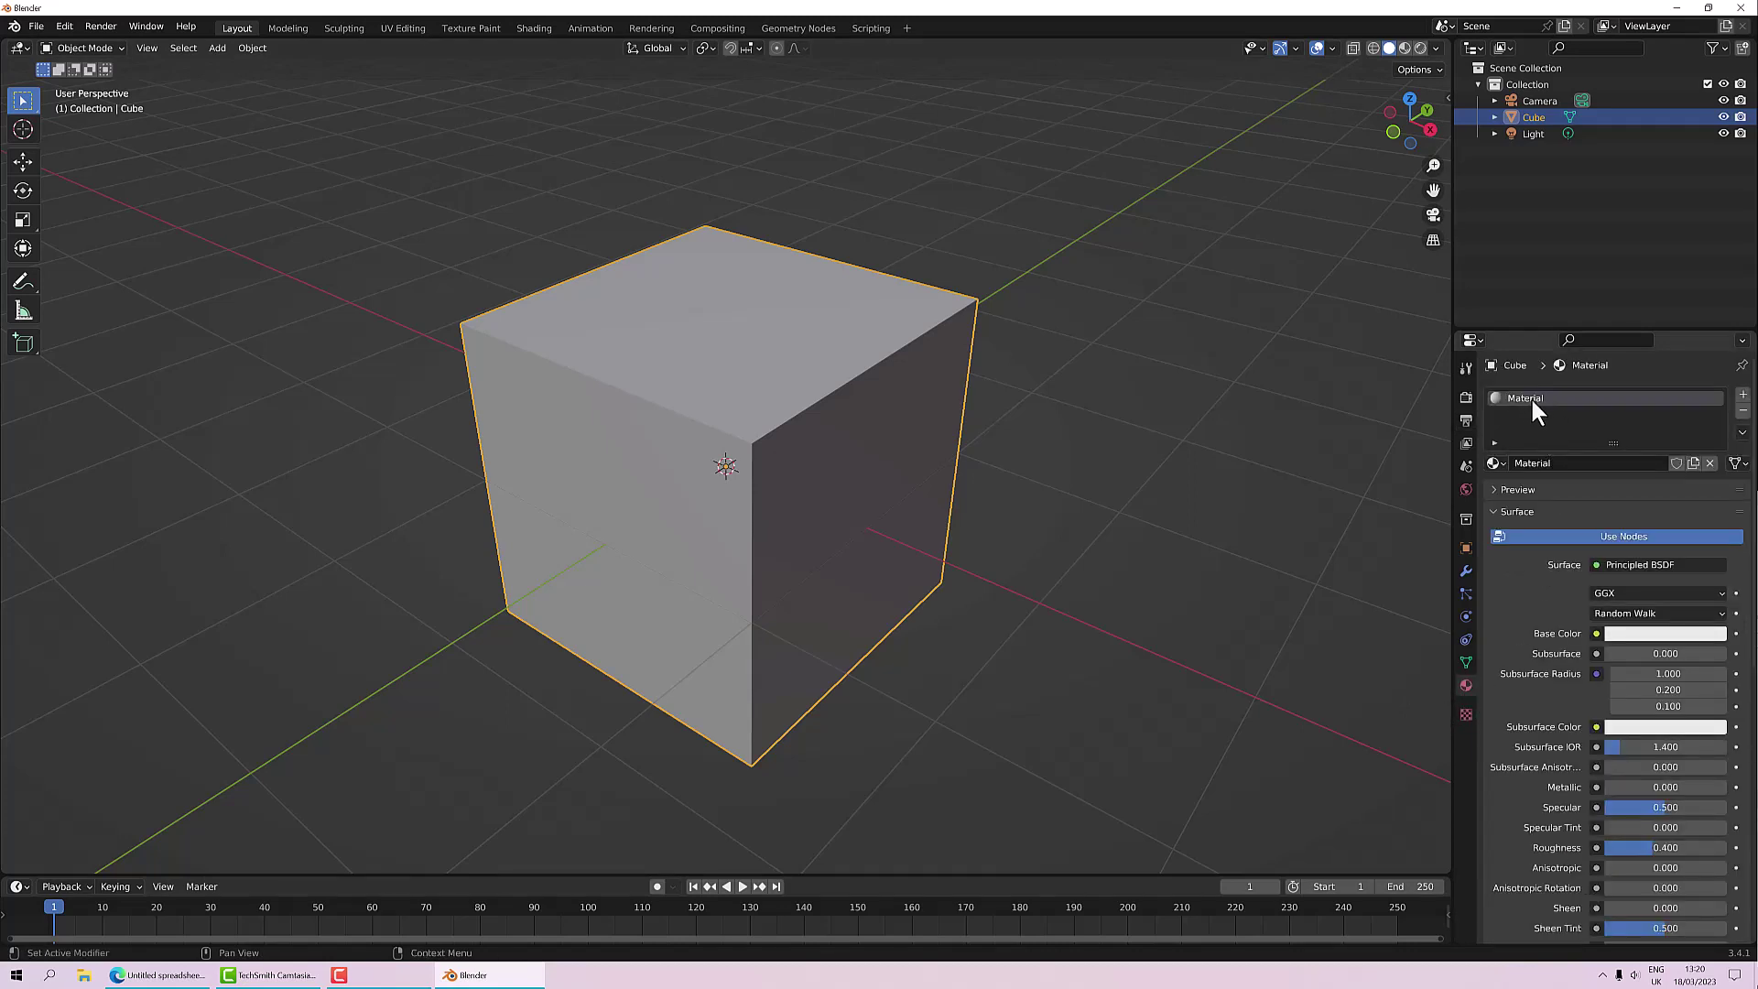
click(1741, 411)
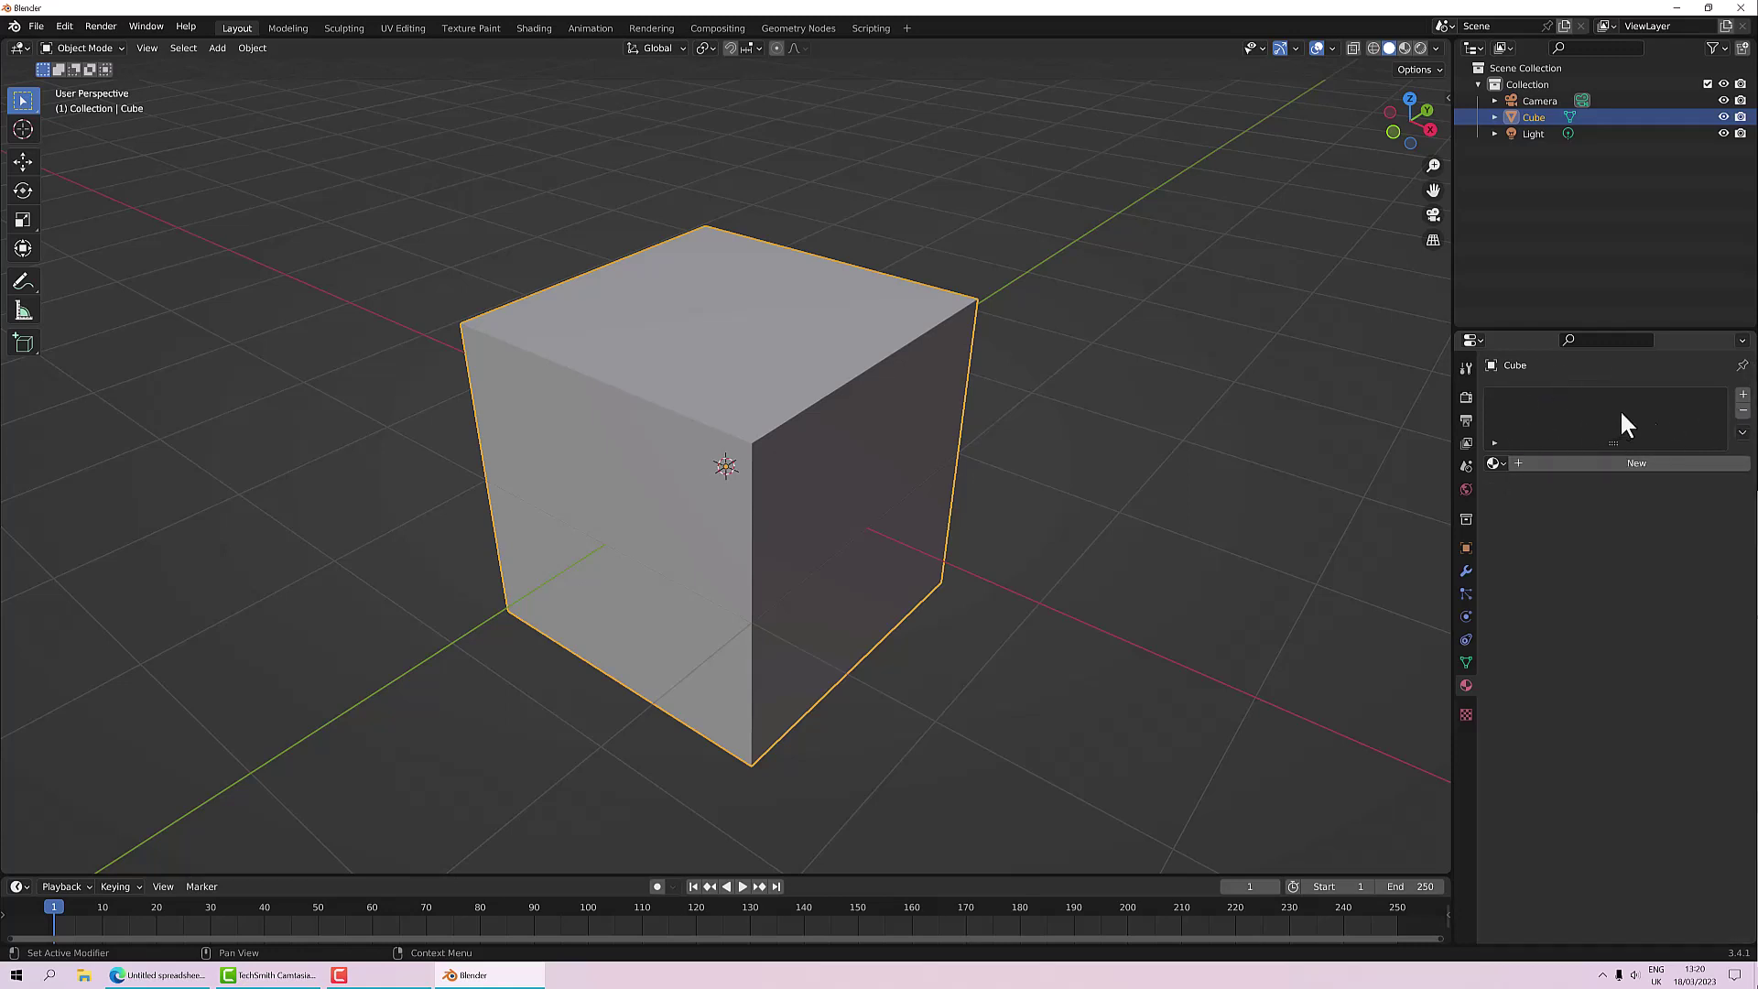
click(1743, 394)
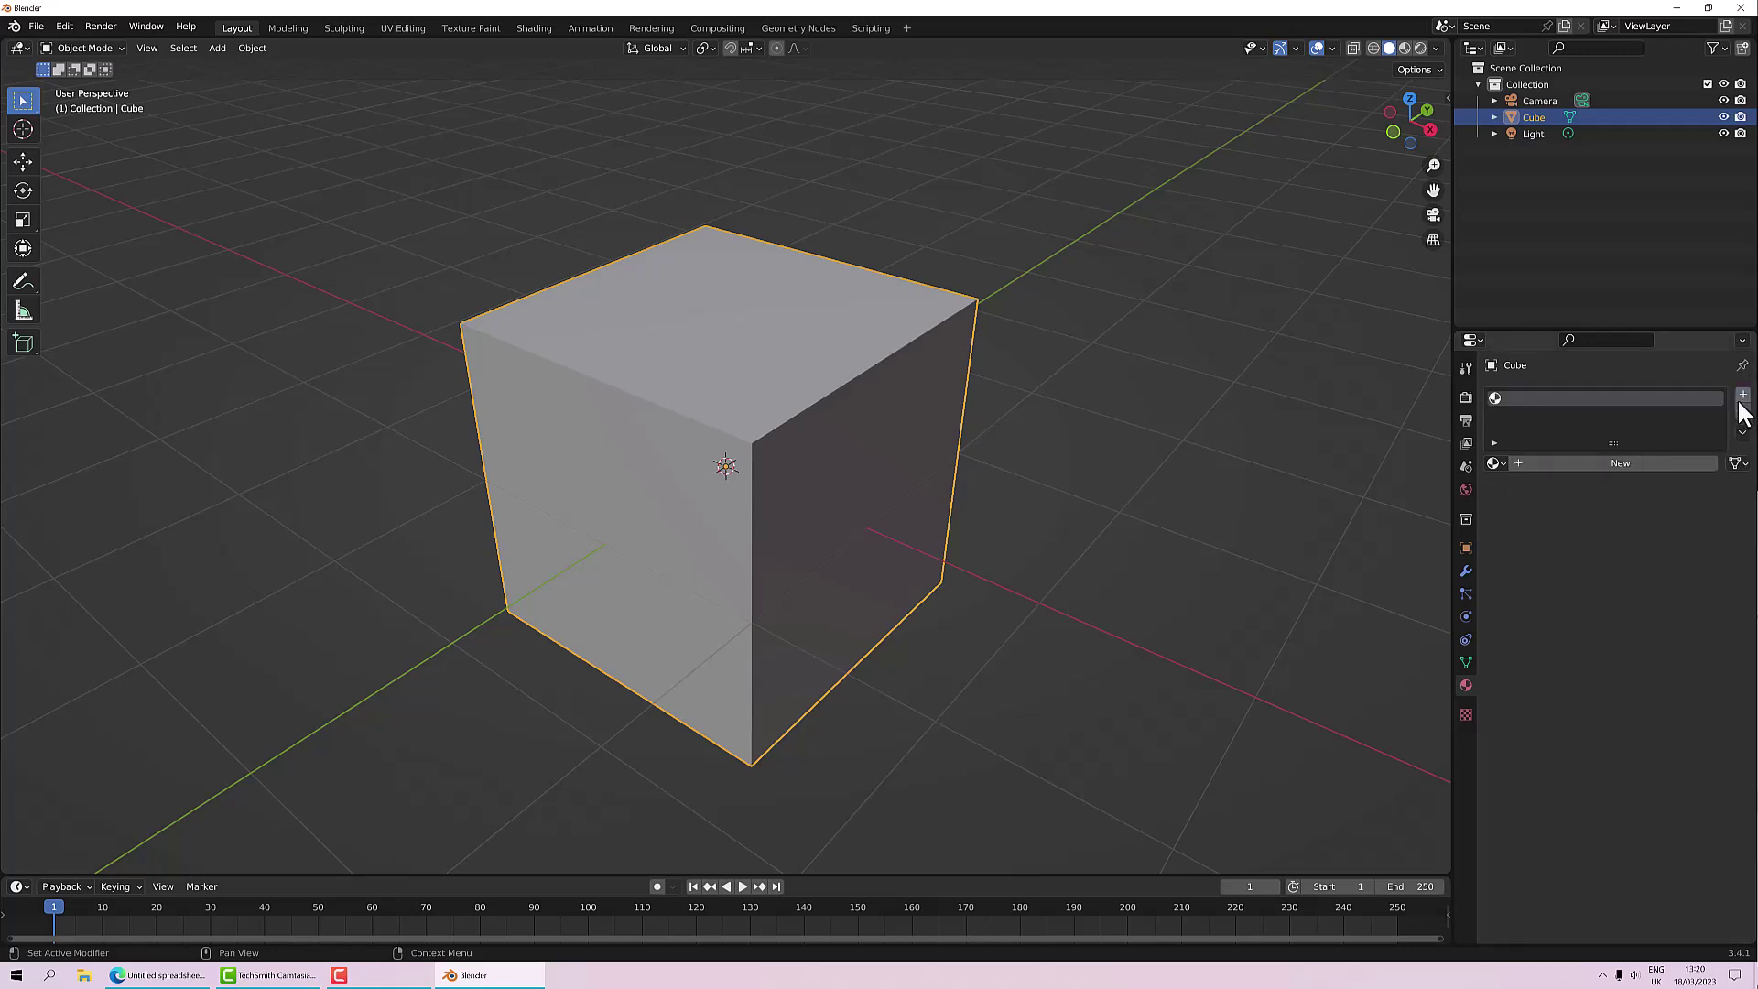
click(1608, 461)
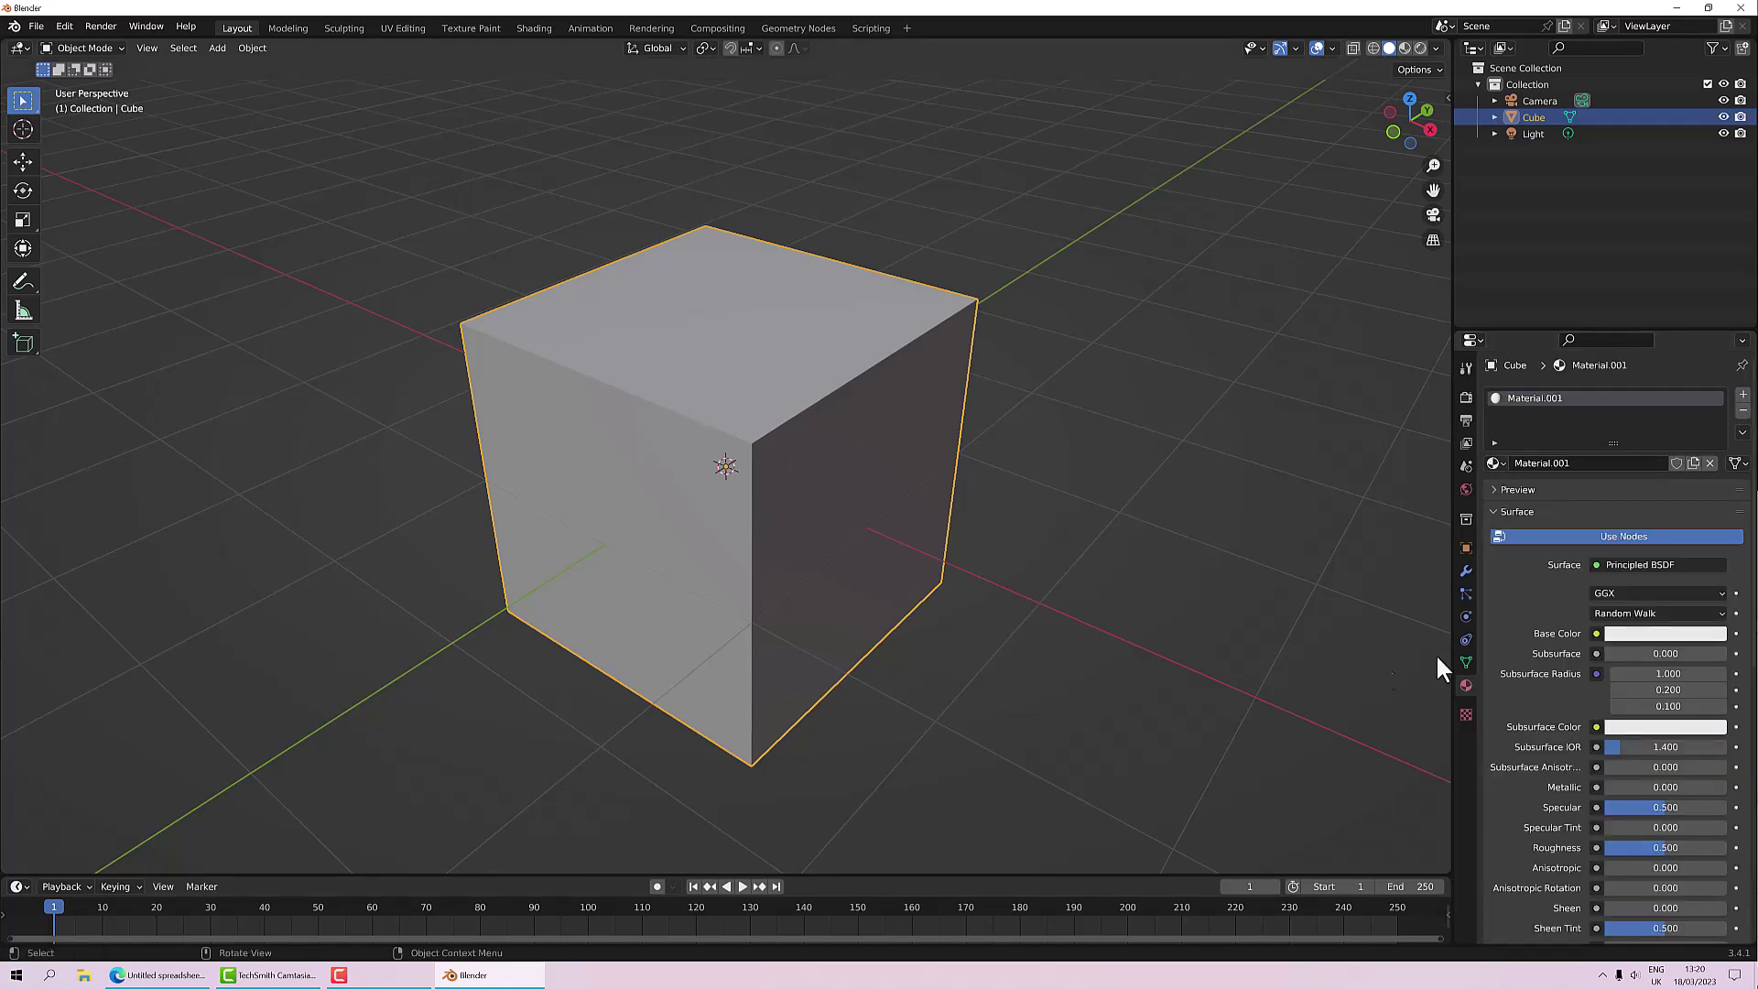
Step: Connect an Image Texture to the Base Color of the cube's new material
click(1596, 634)
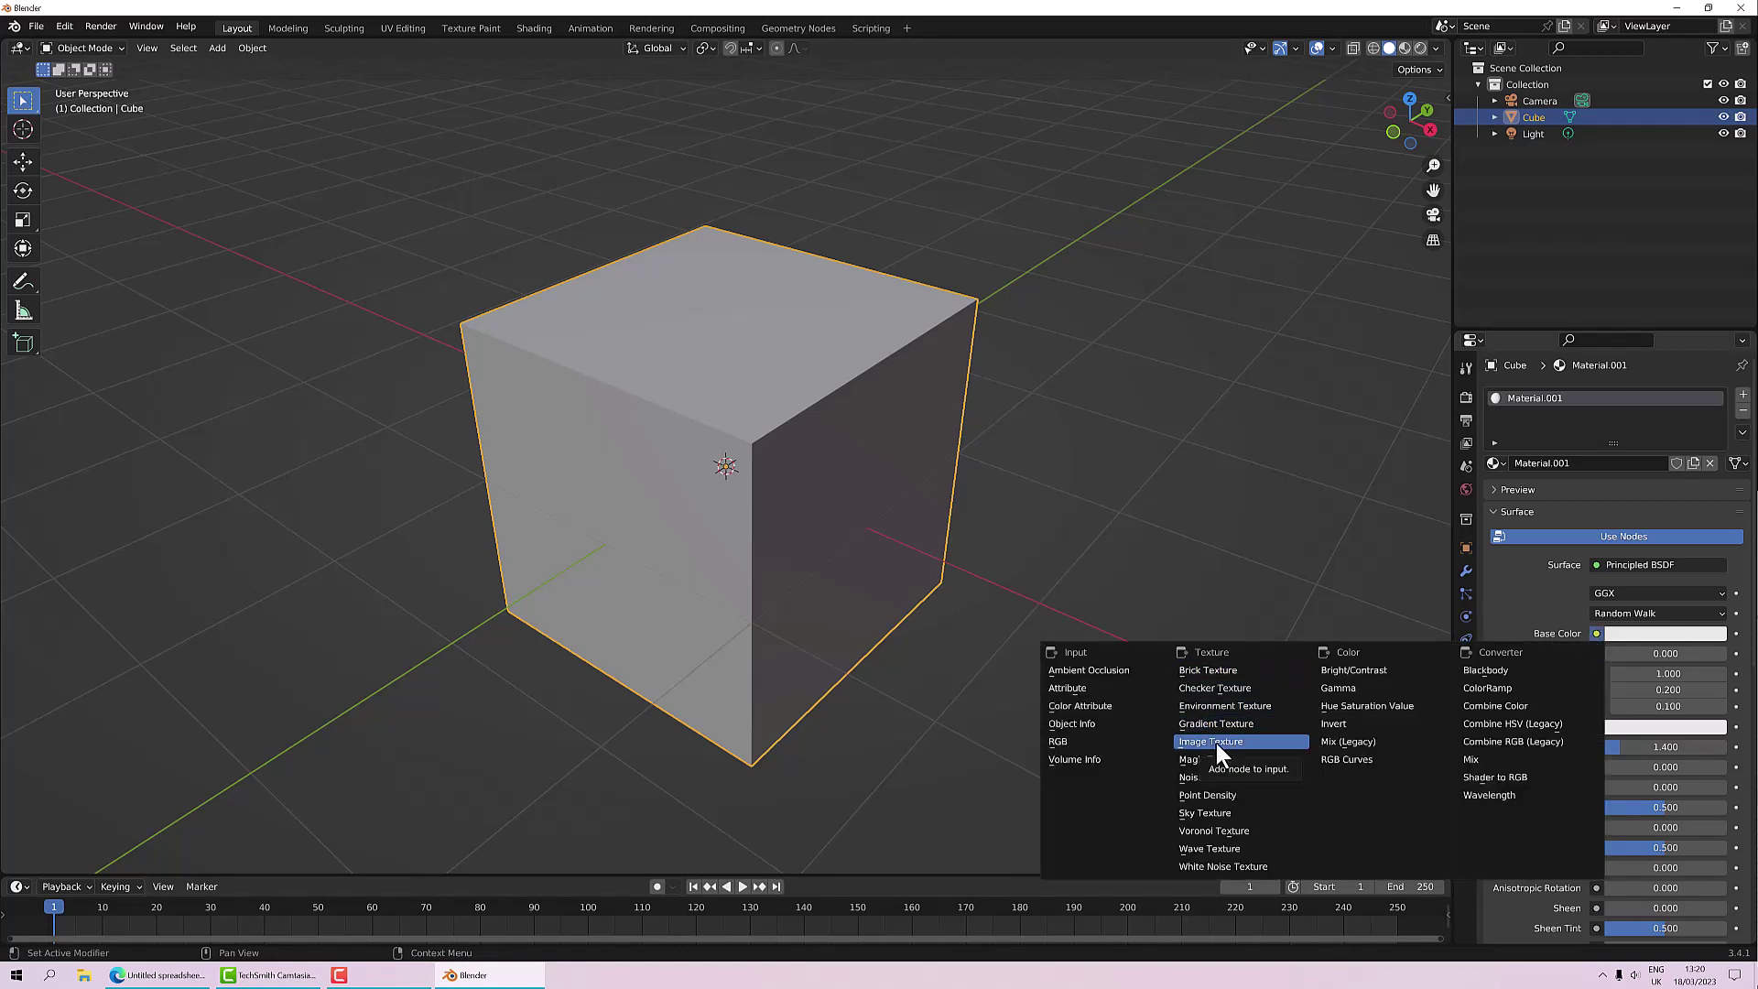
click(1597, 635)
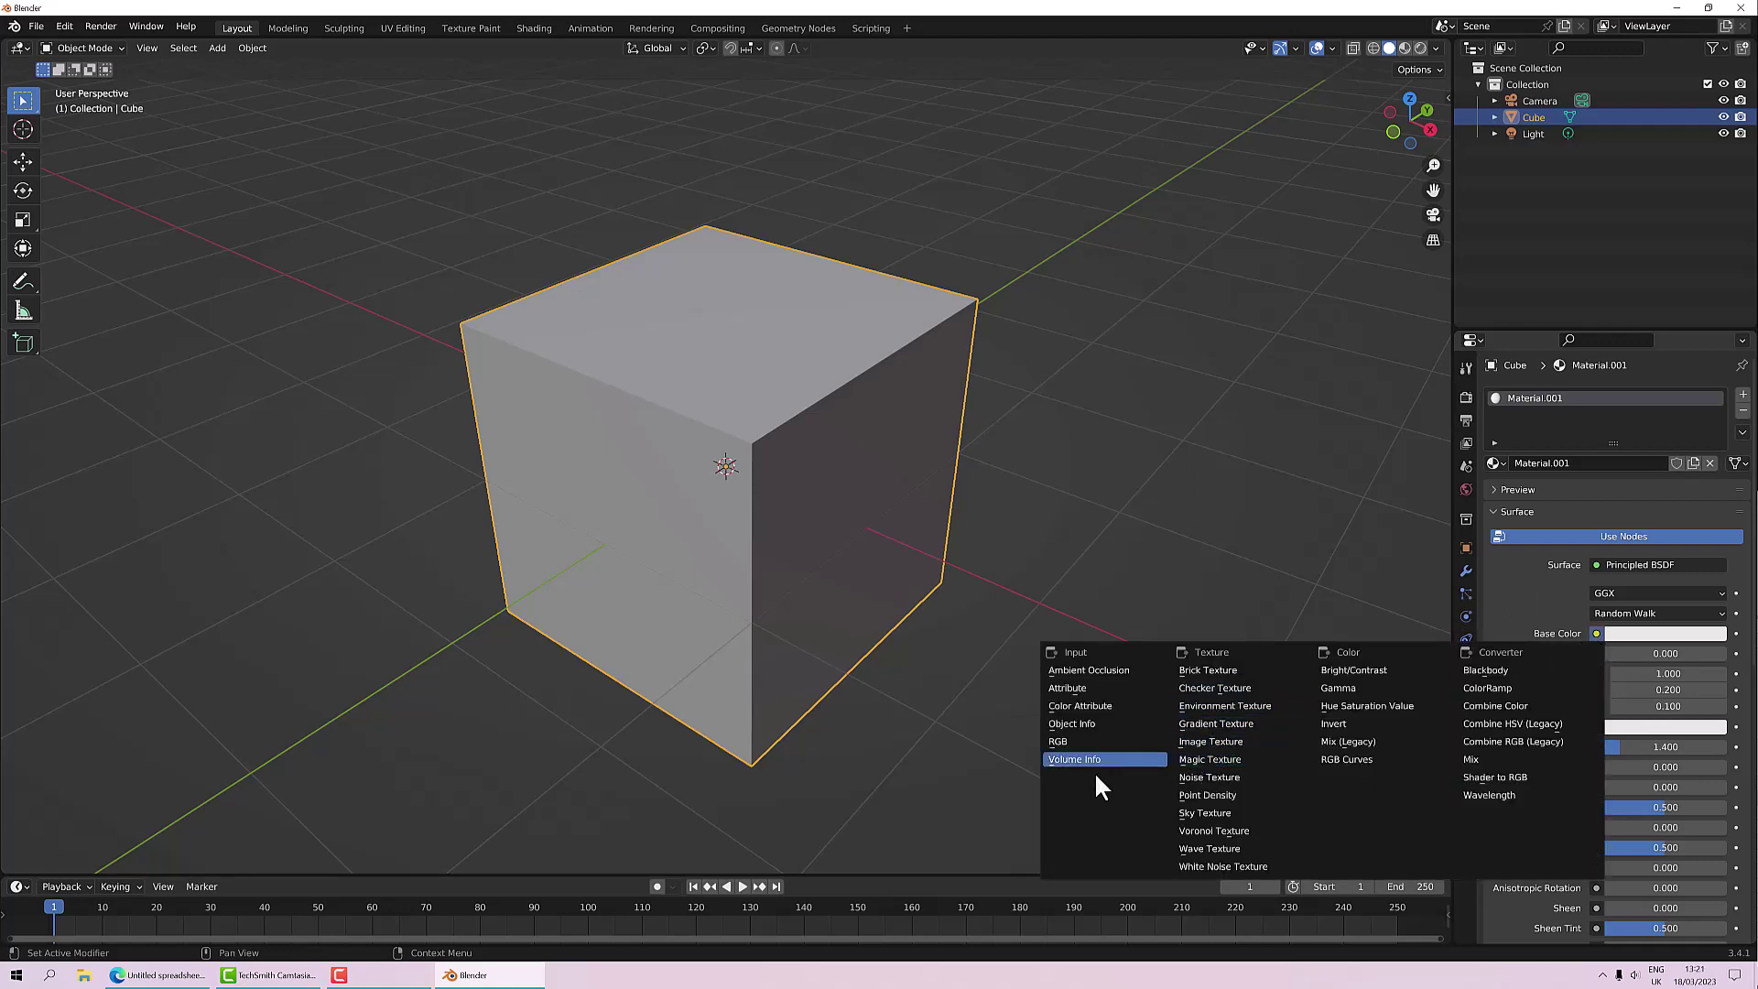
click(1188, 740)
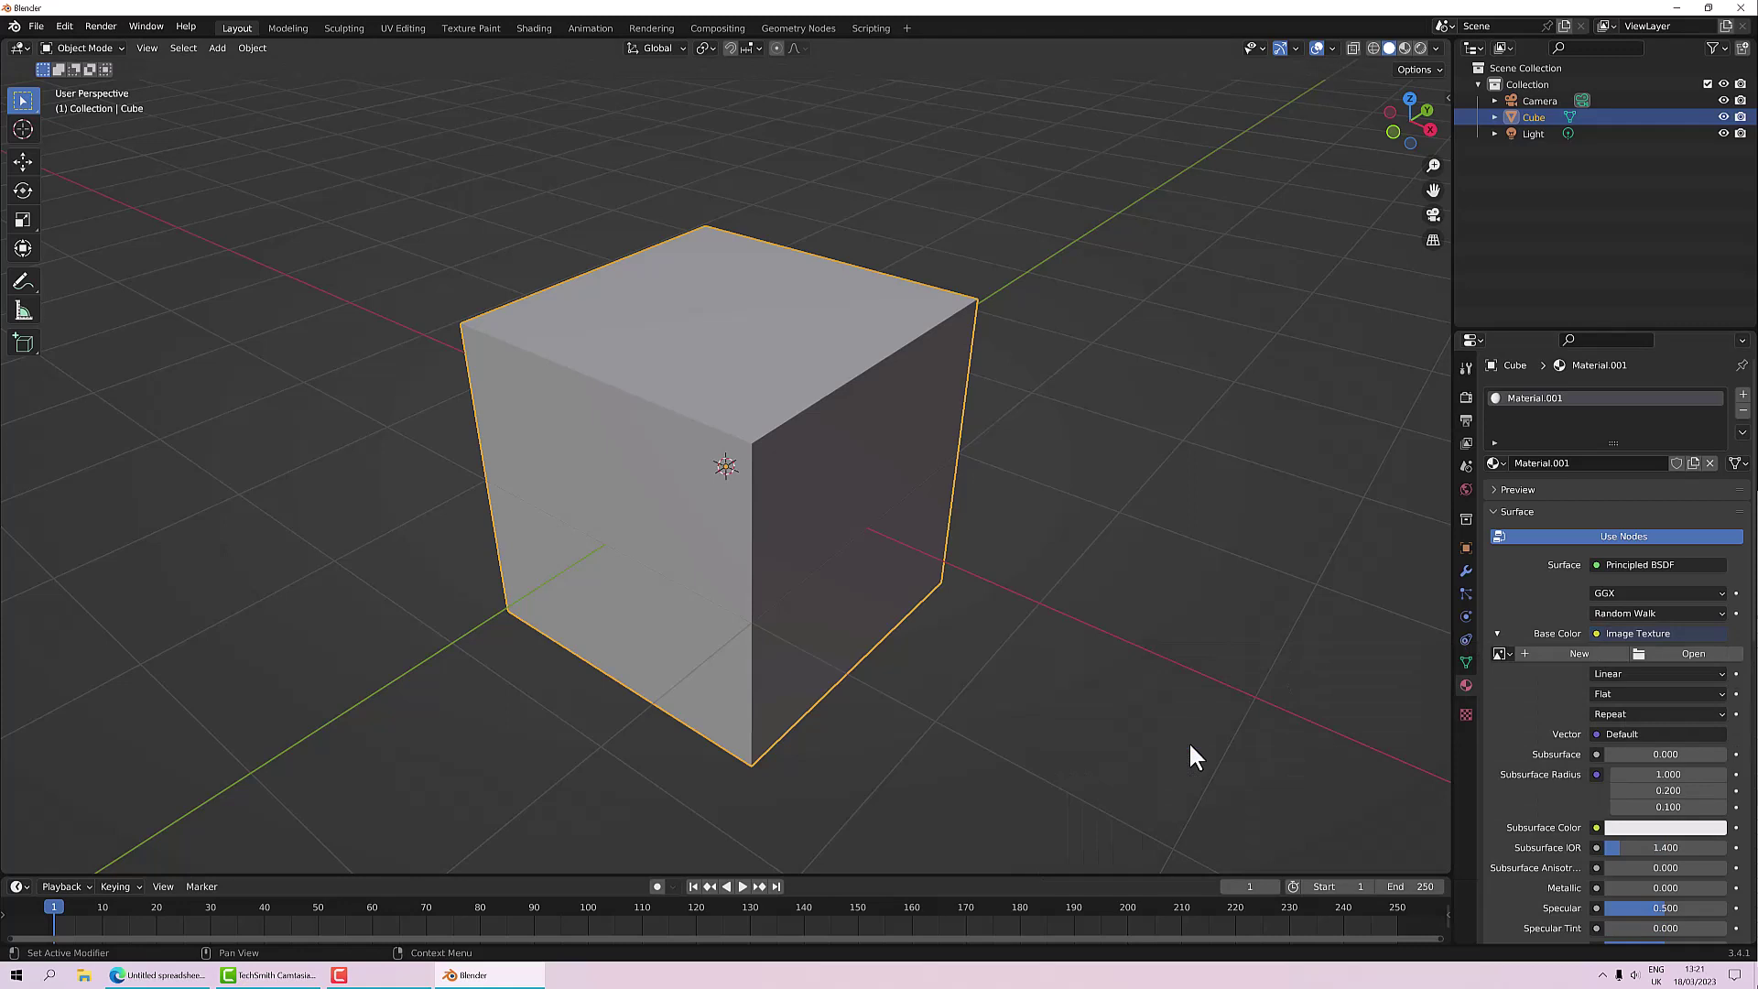
Step: Create a new image named chercker for the texture, with Color Grid as its generated type
click(1568, 651)
click(1592, 684)
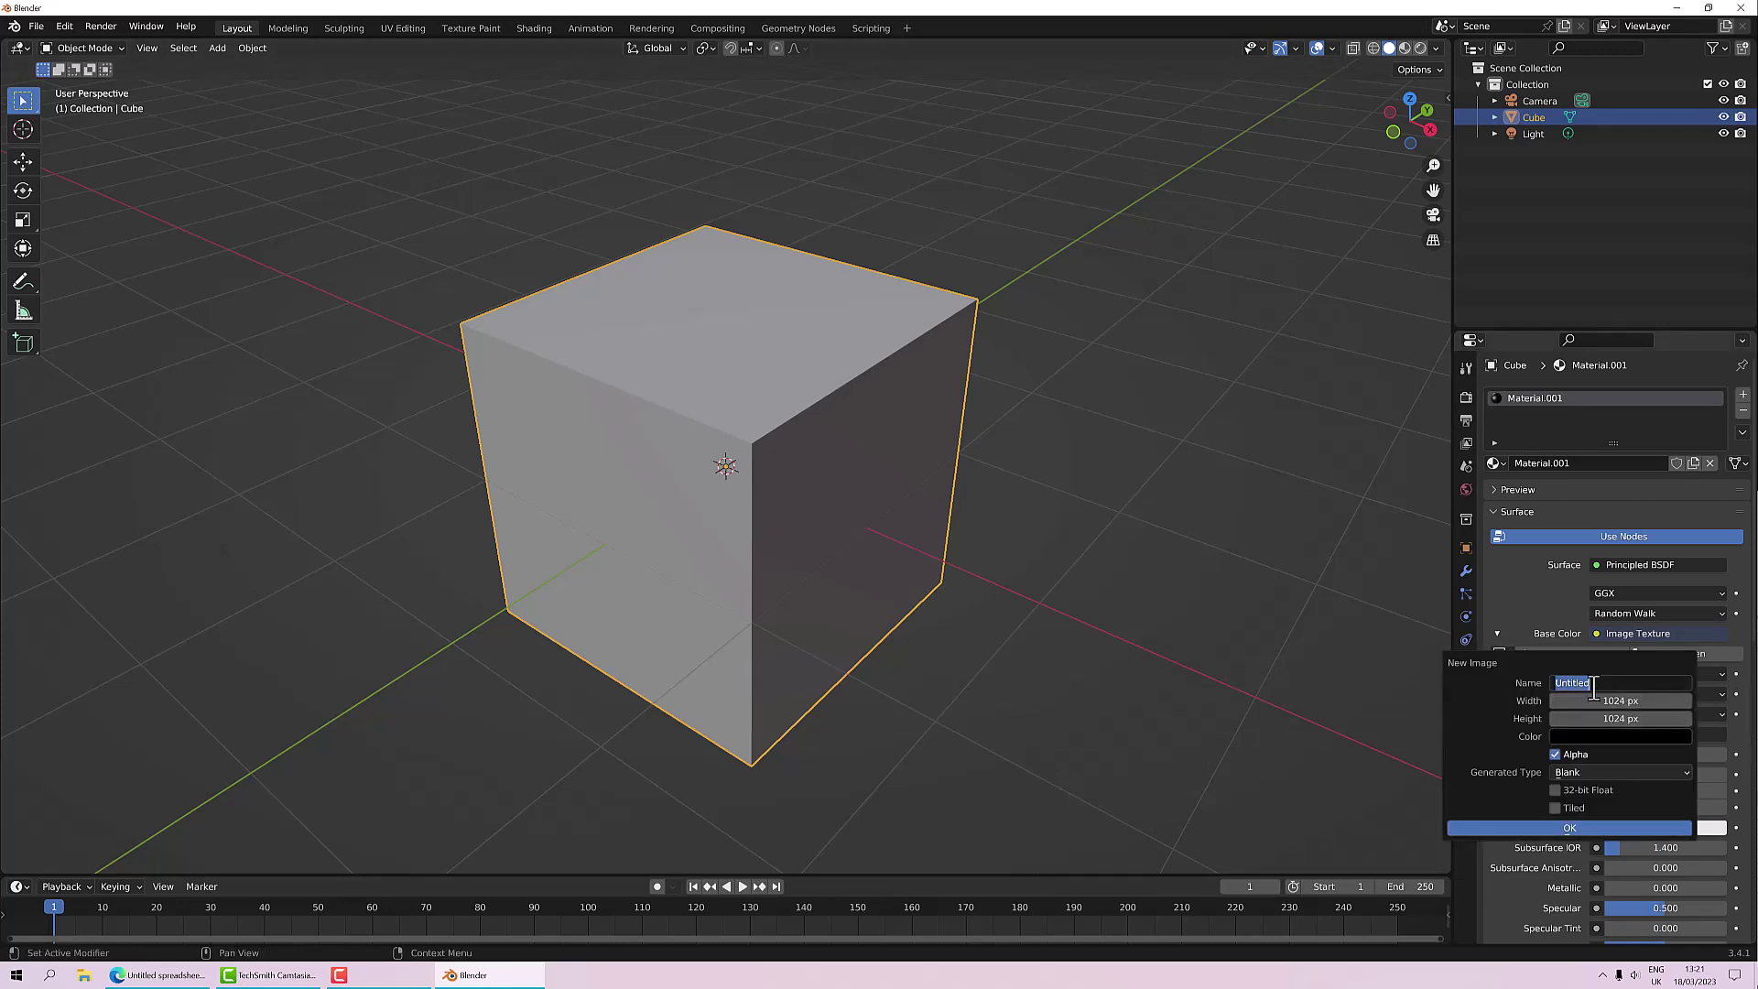
text(chercker)
click(1687, 771)
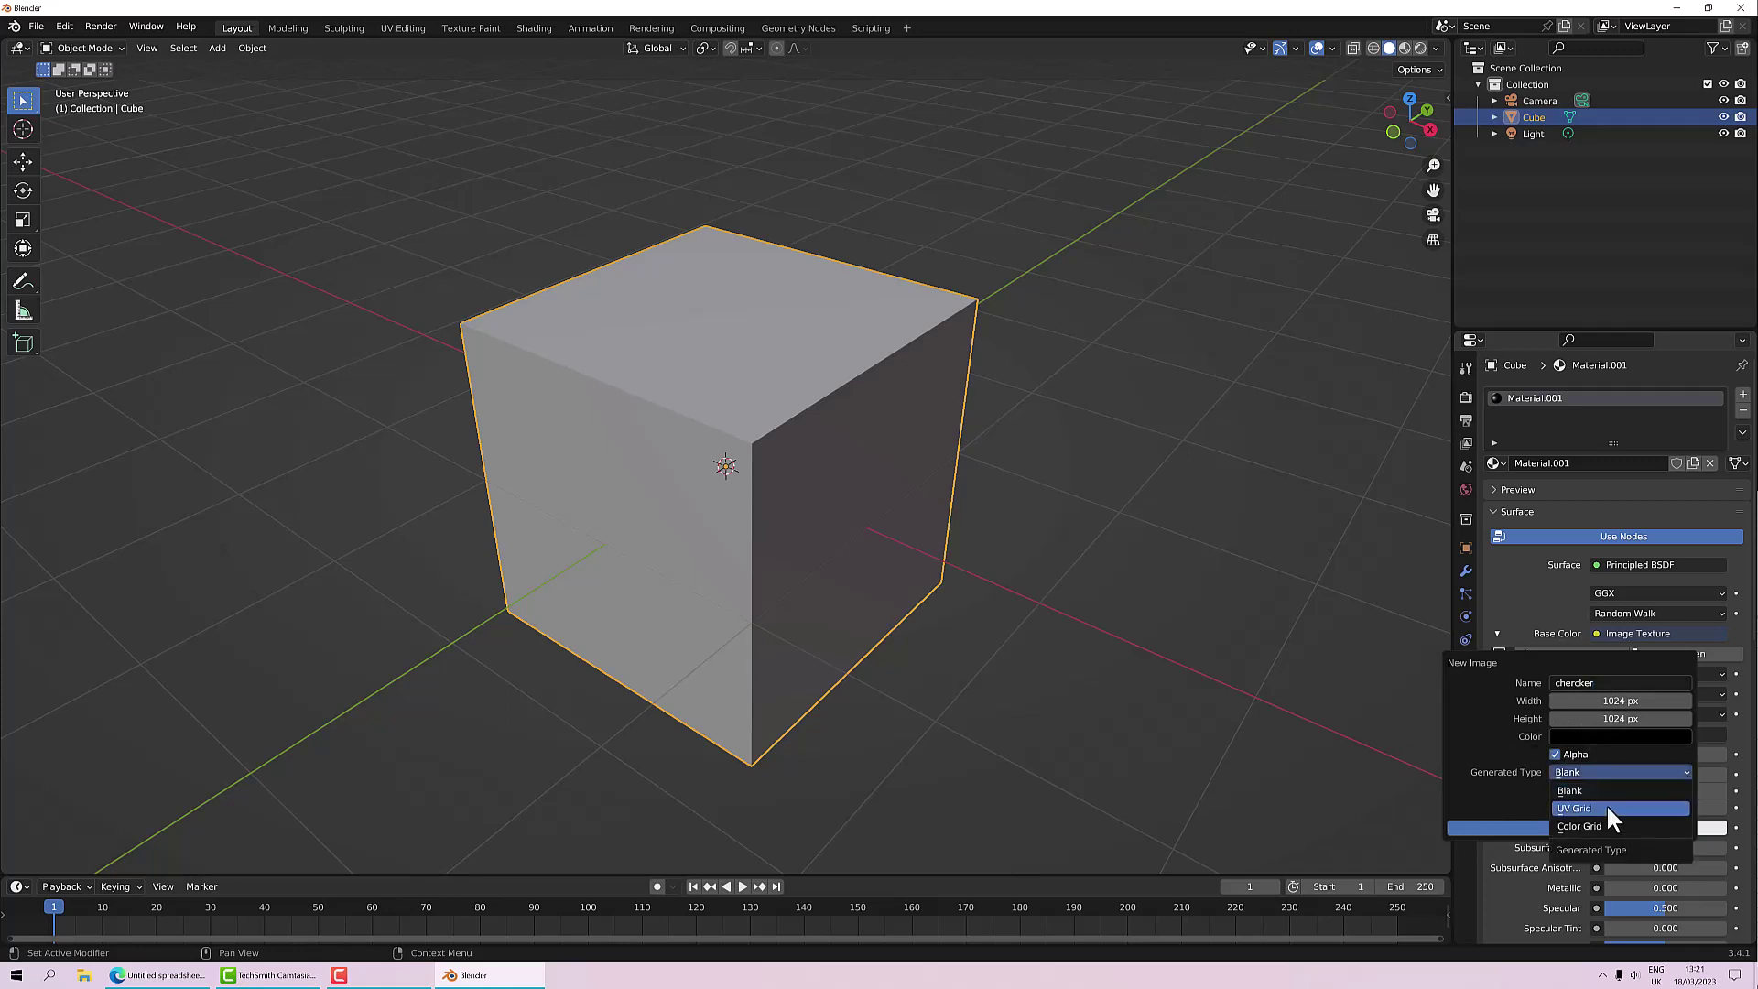
click(1609, 824)
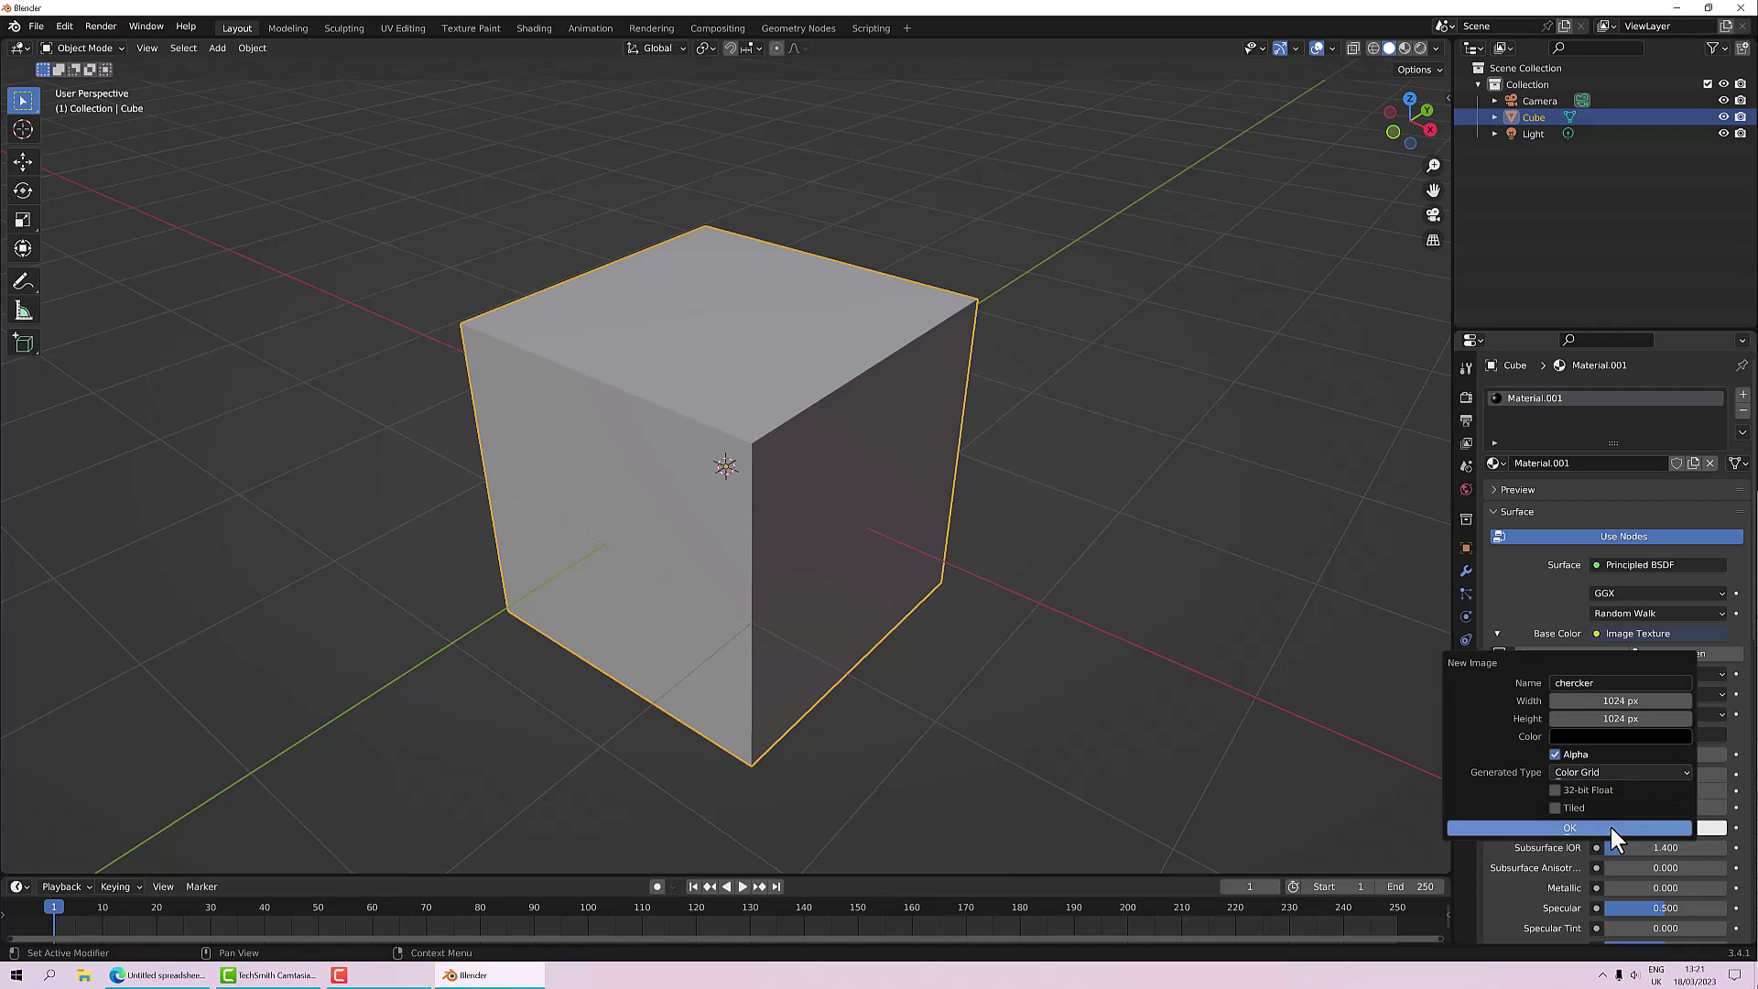
click(1536, 827)
Step: Display the cube in Material Preview shading to show the color grid on its faces
middle_drag(974, 613, 771, 487)
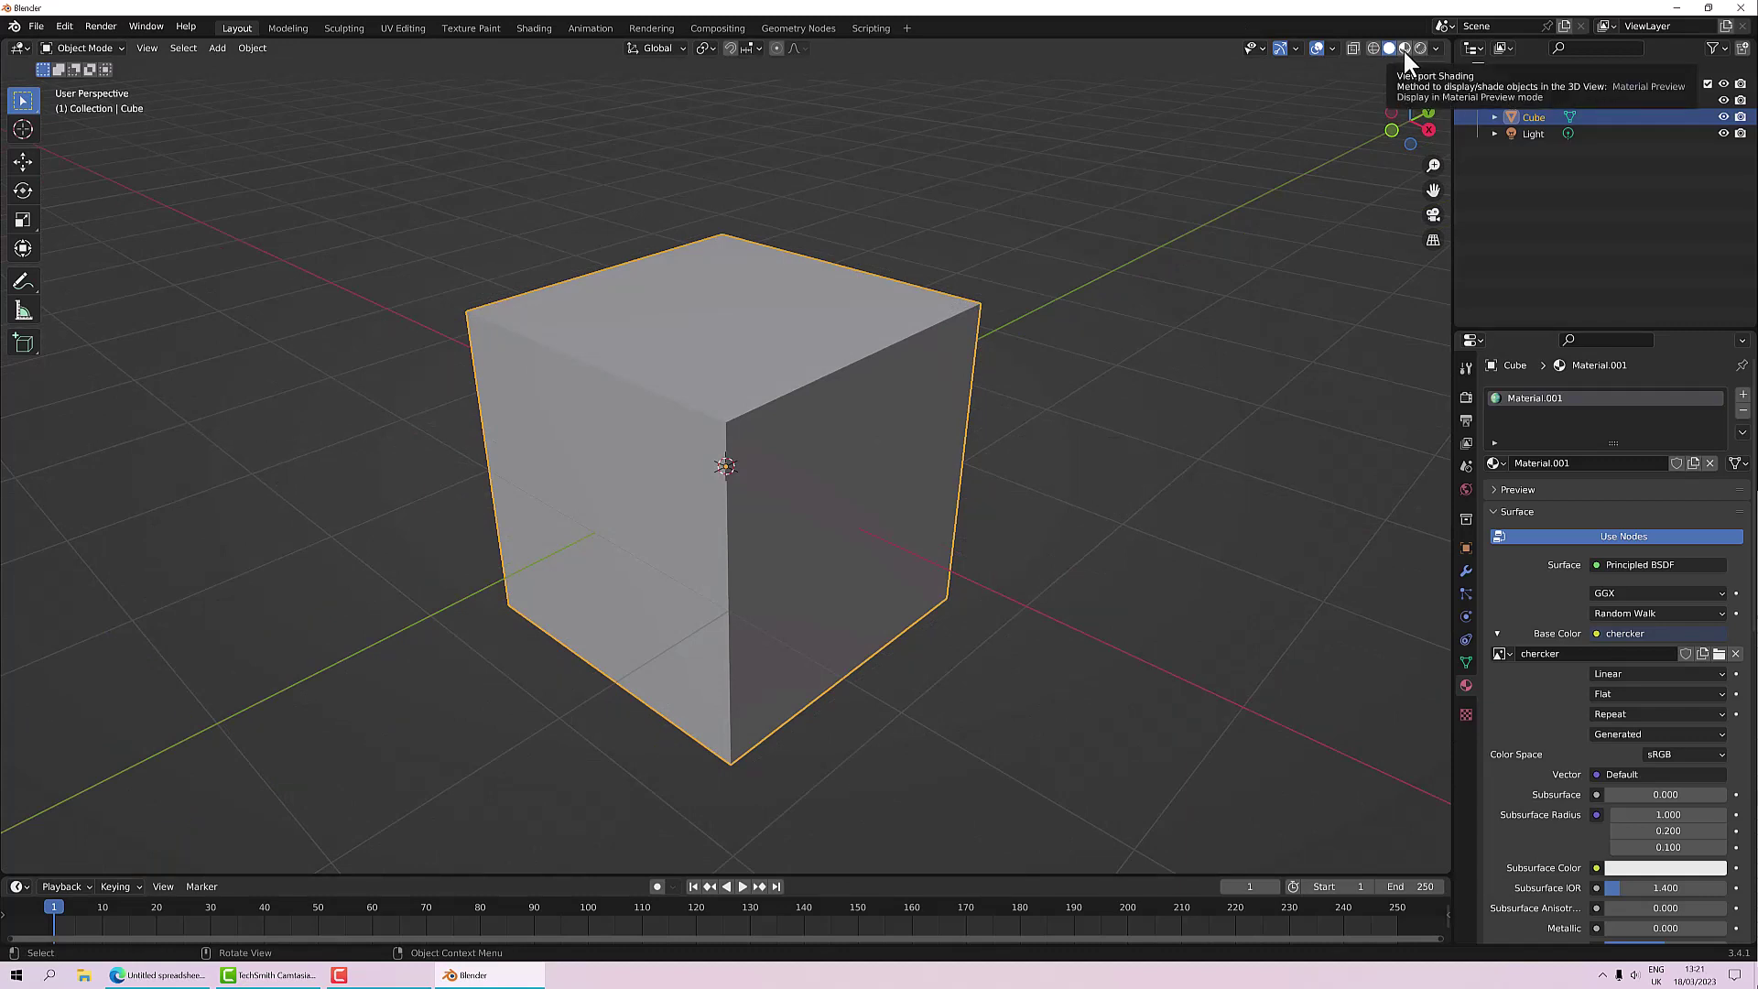
click(1403, 49)
middle_drag(971, 478, 980, 382)
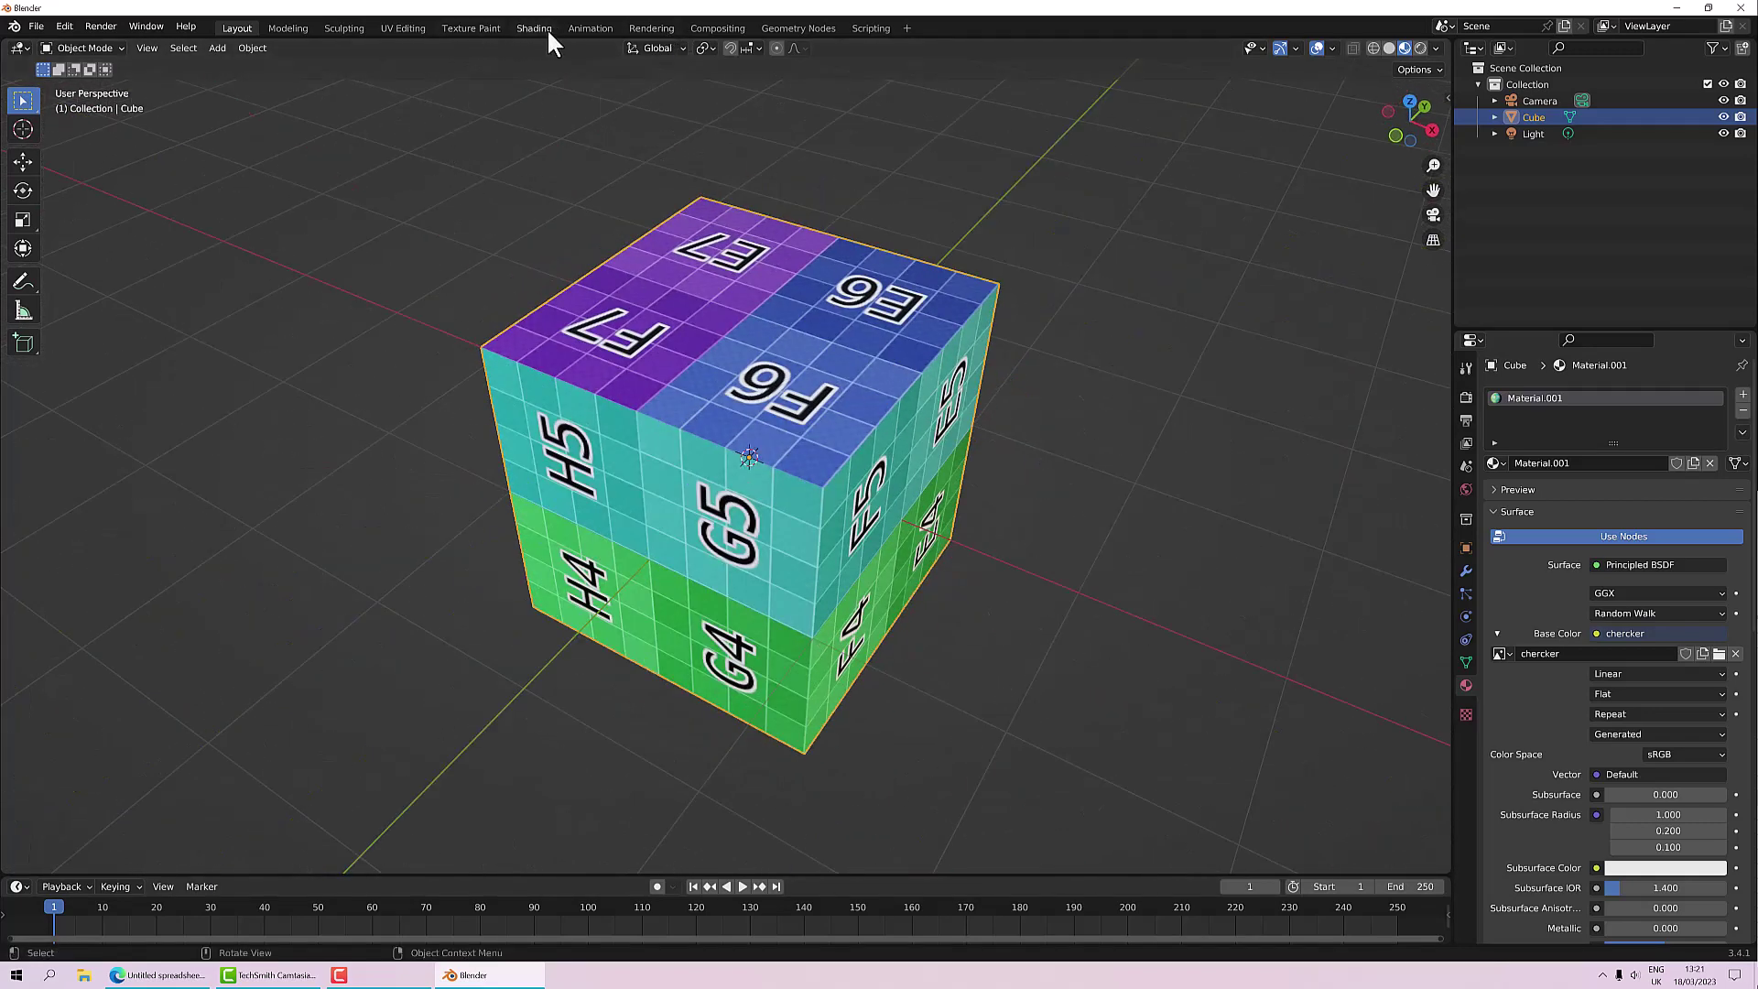
Step: Switch to the UV Editing workspace and select the cube's entire UV layout
click(409, 27)
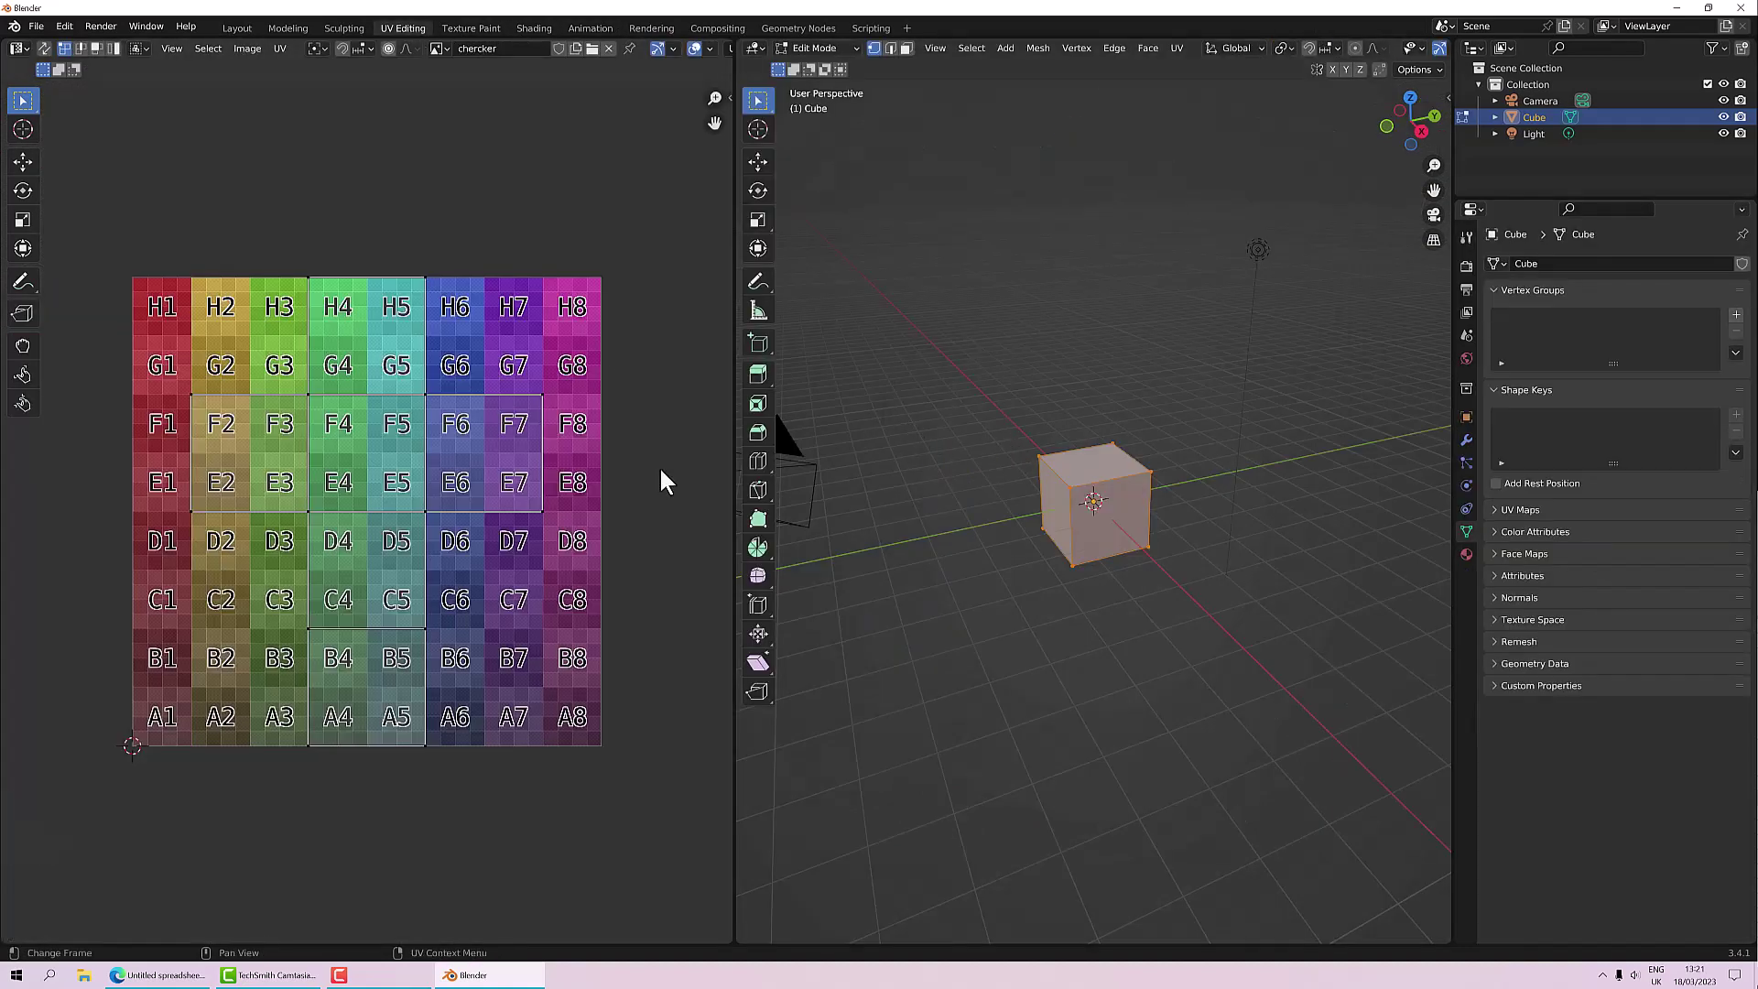
key(a)
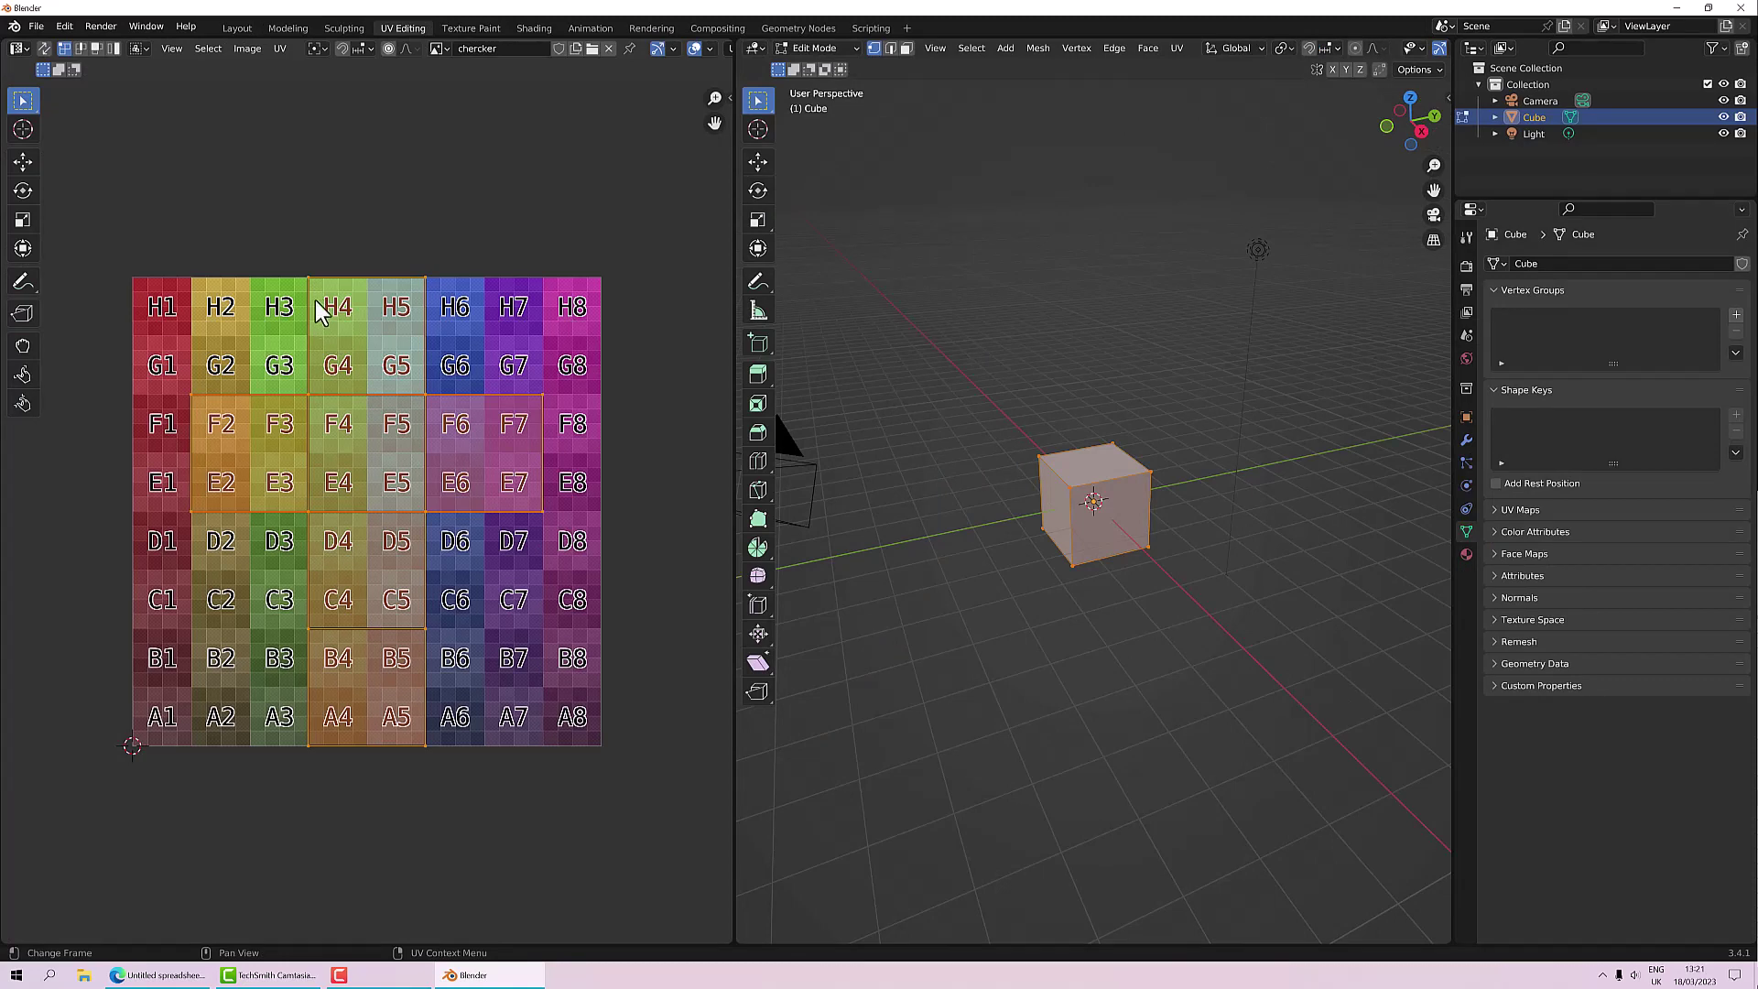
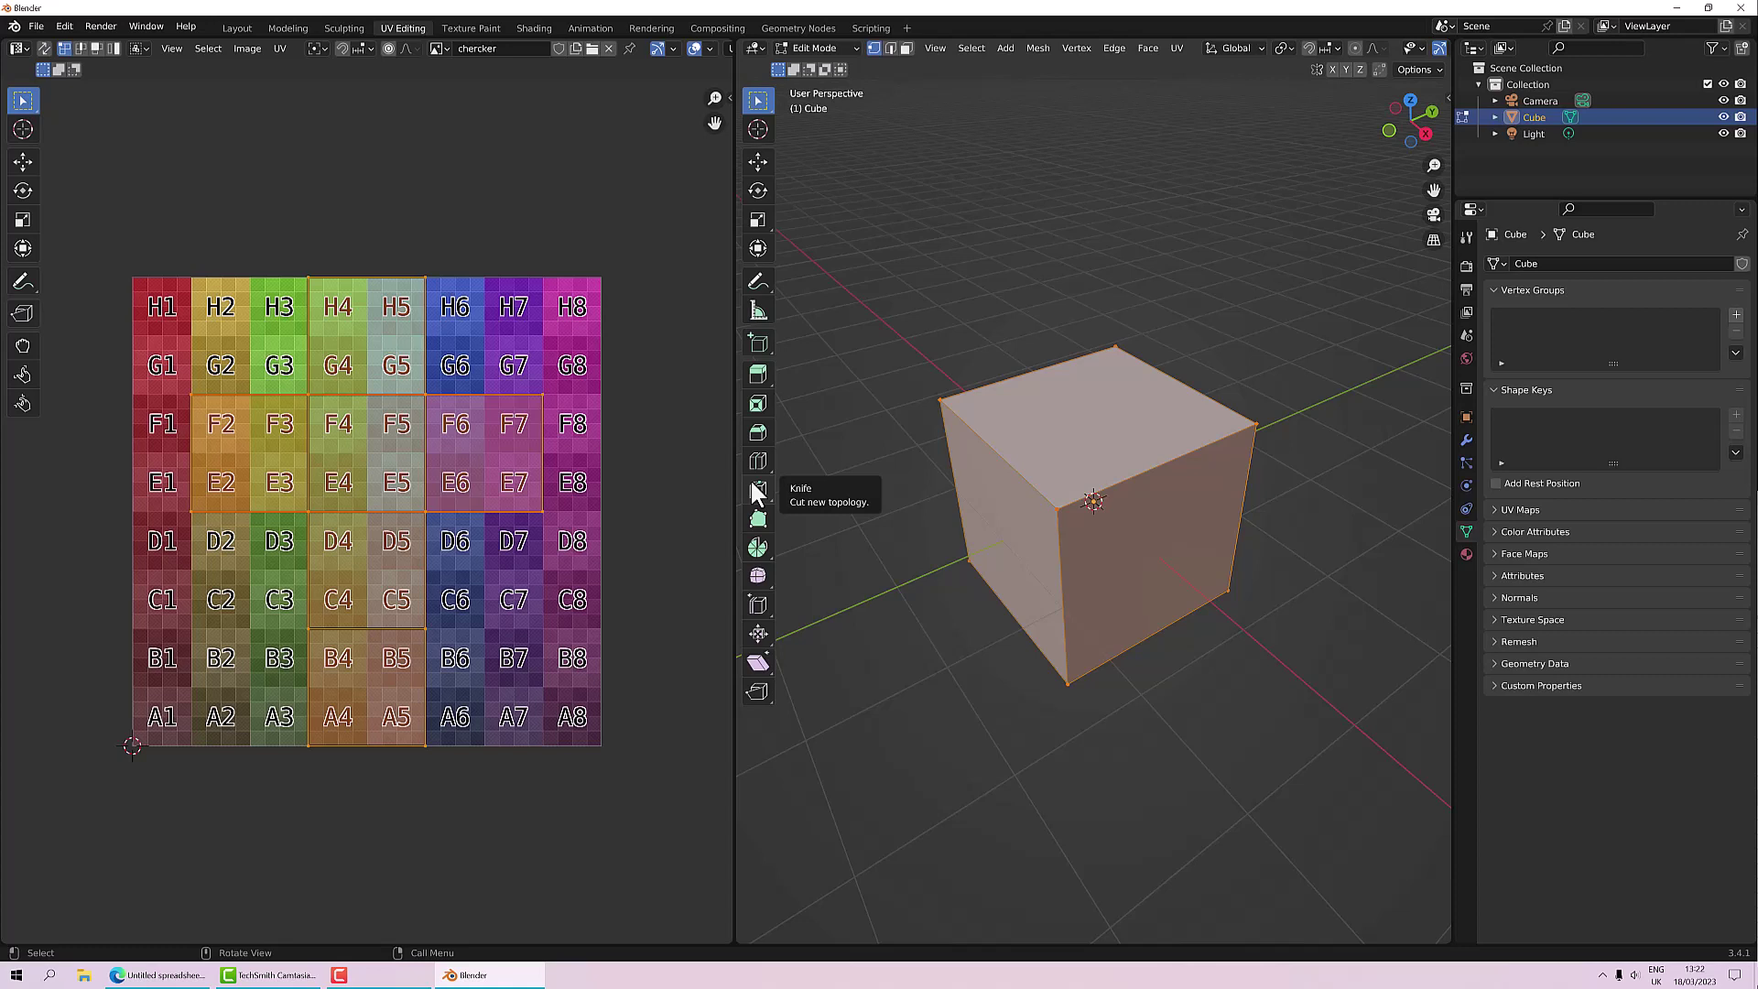
Step: Inset the cube's top face and extrude the inner face about 0.23 m down into the cube
click(1022, 261)
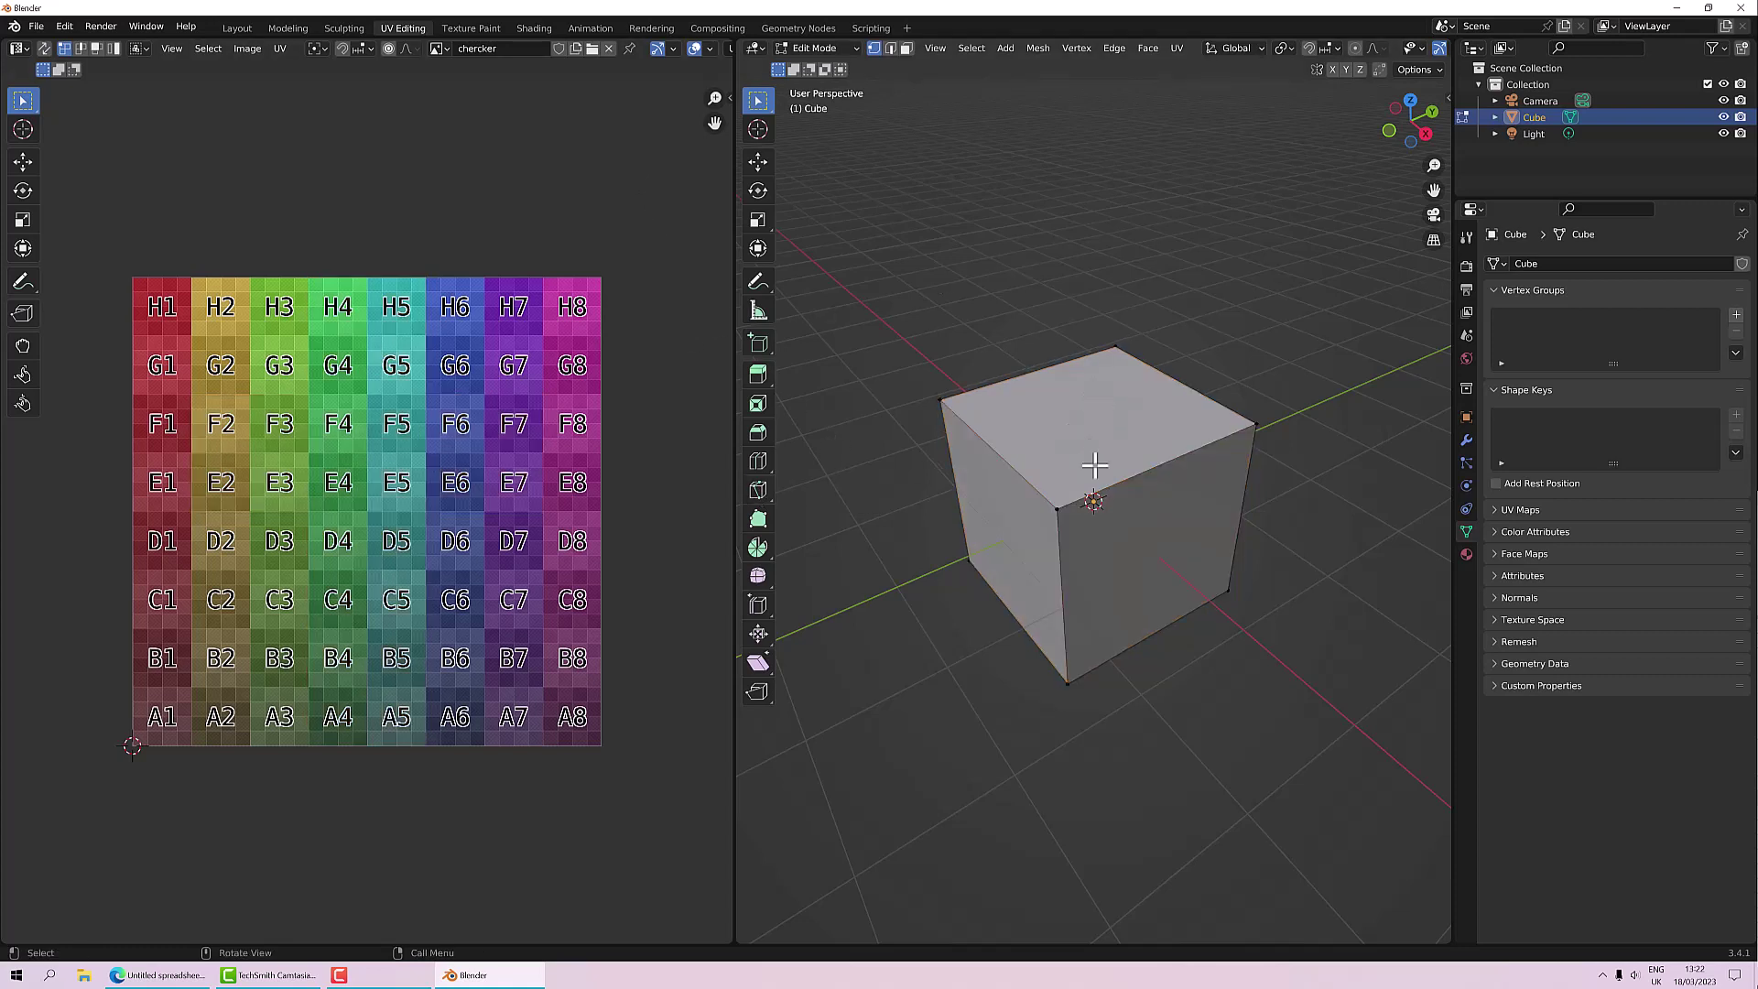
click(906, 48)
click(1095, 426)
middle_drag(1179, 447, 1192, 379)
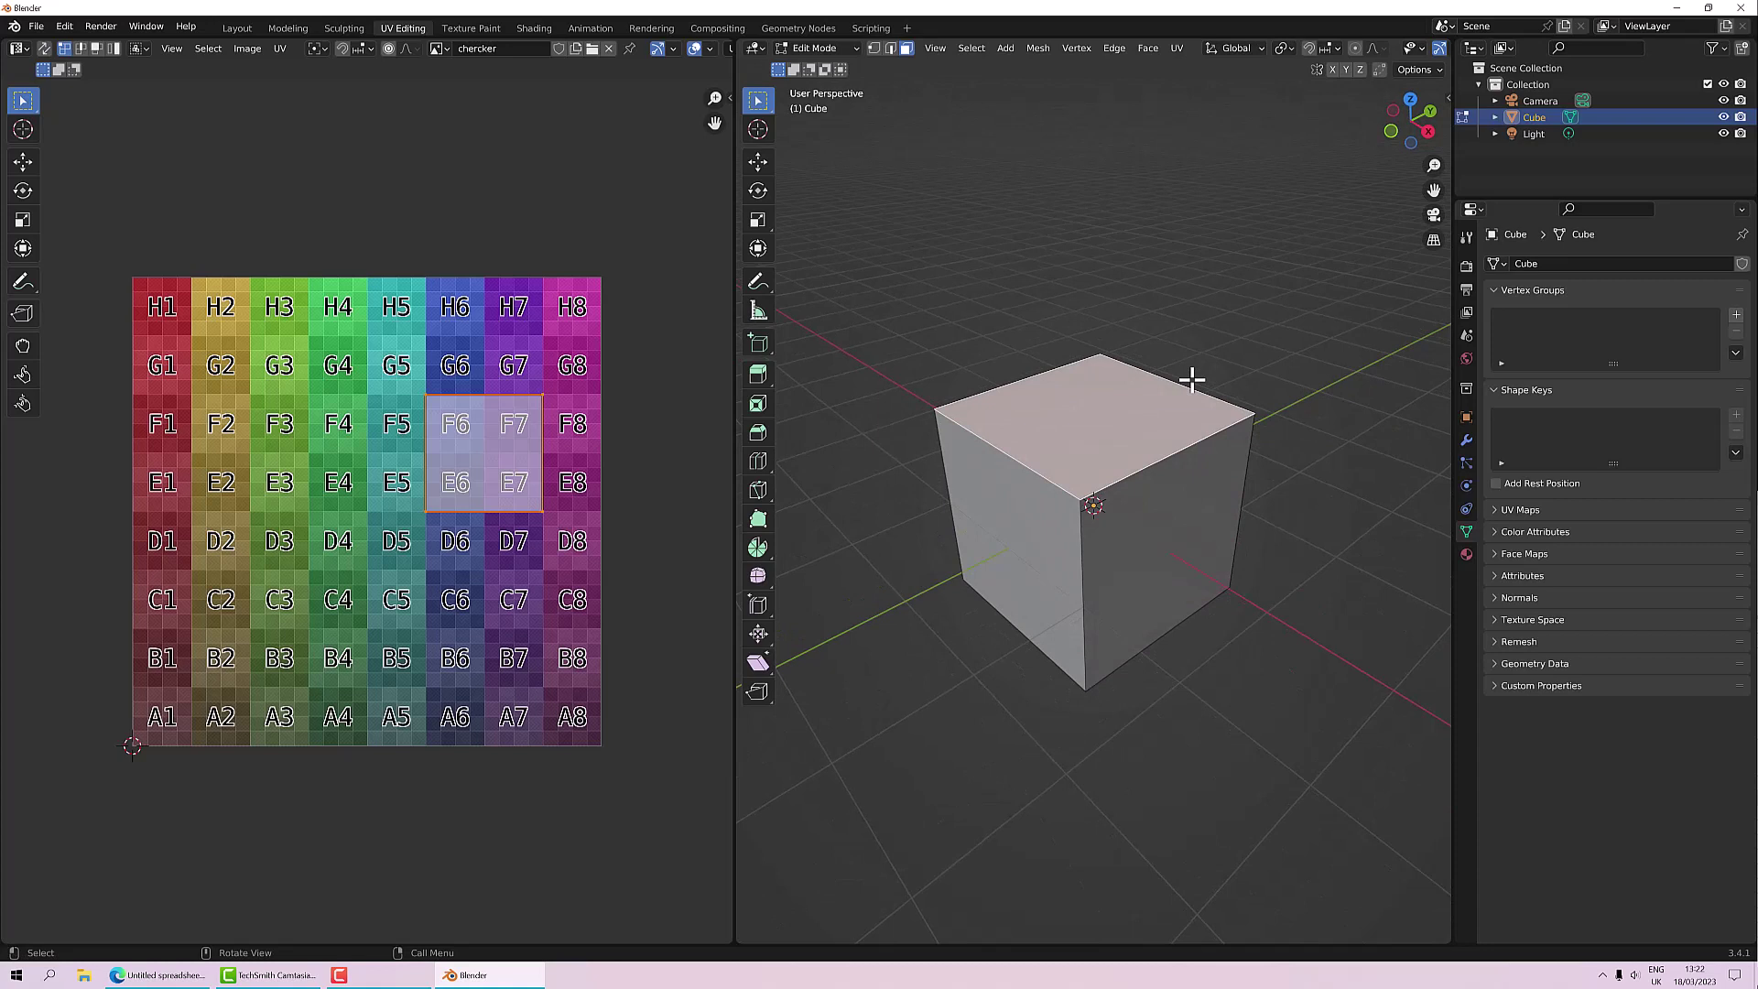
key(i)
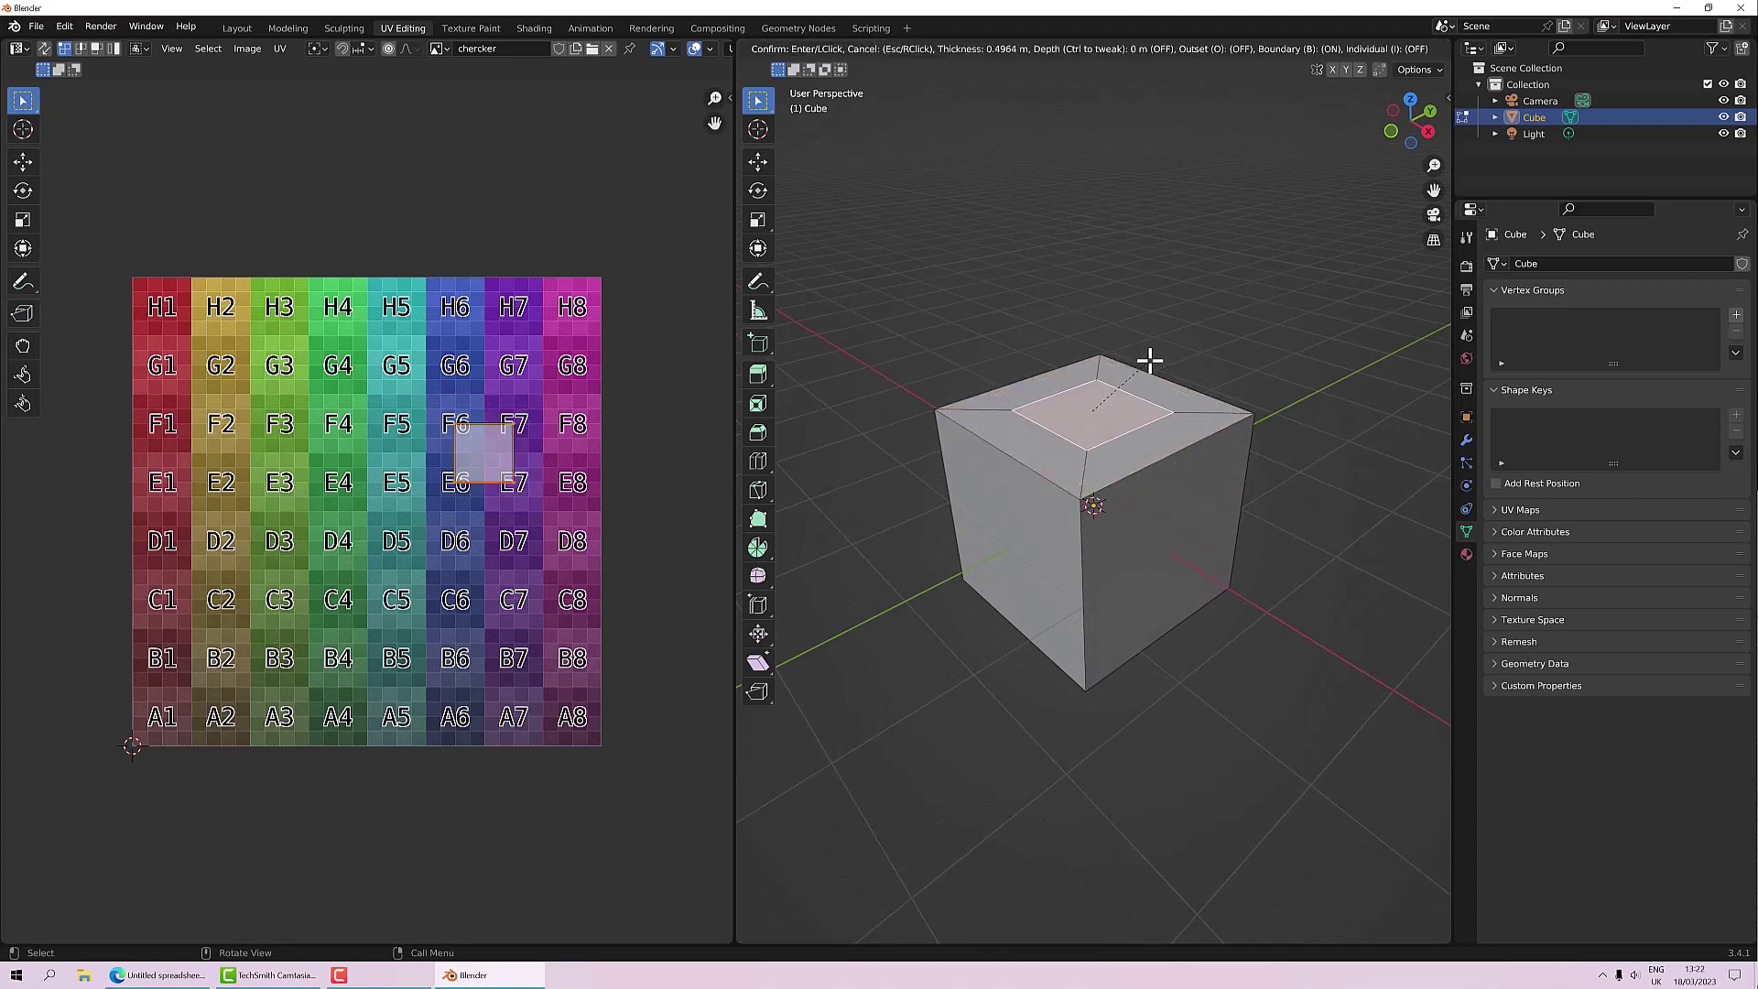
click(1160, 355)
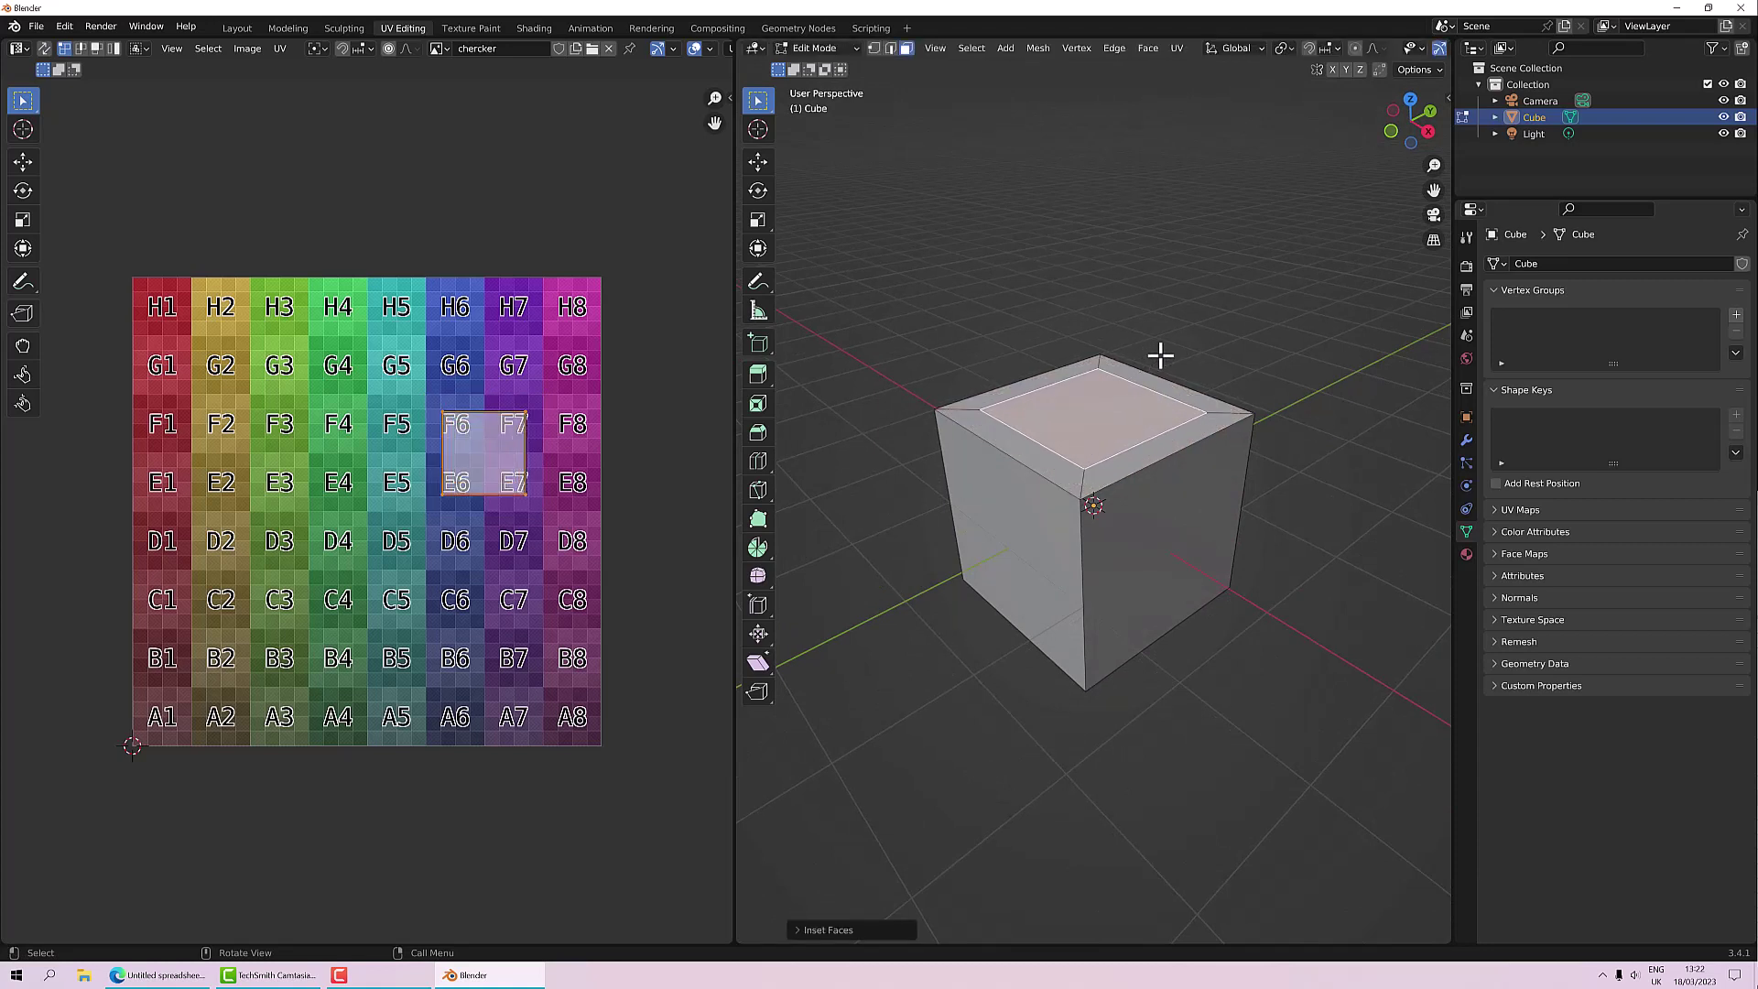
key(e)
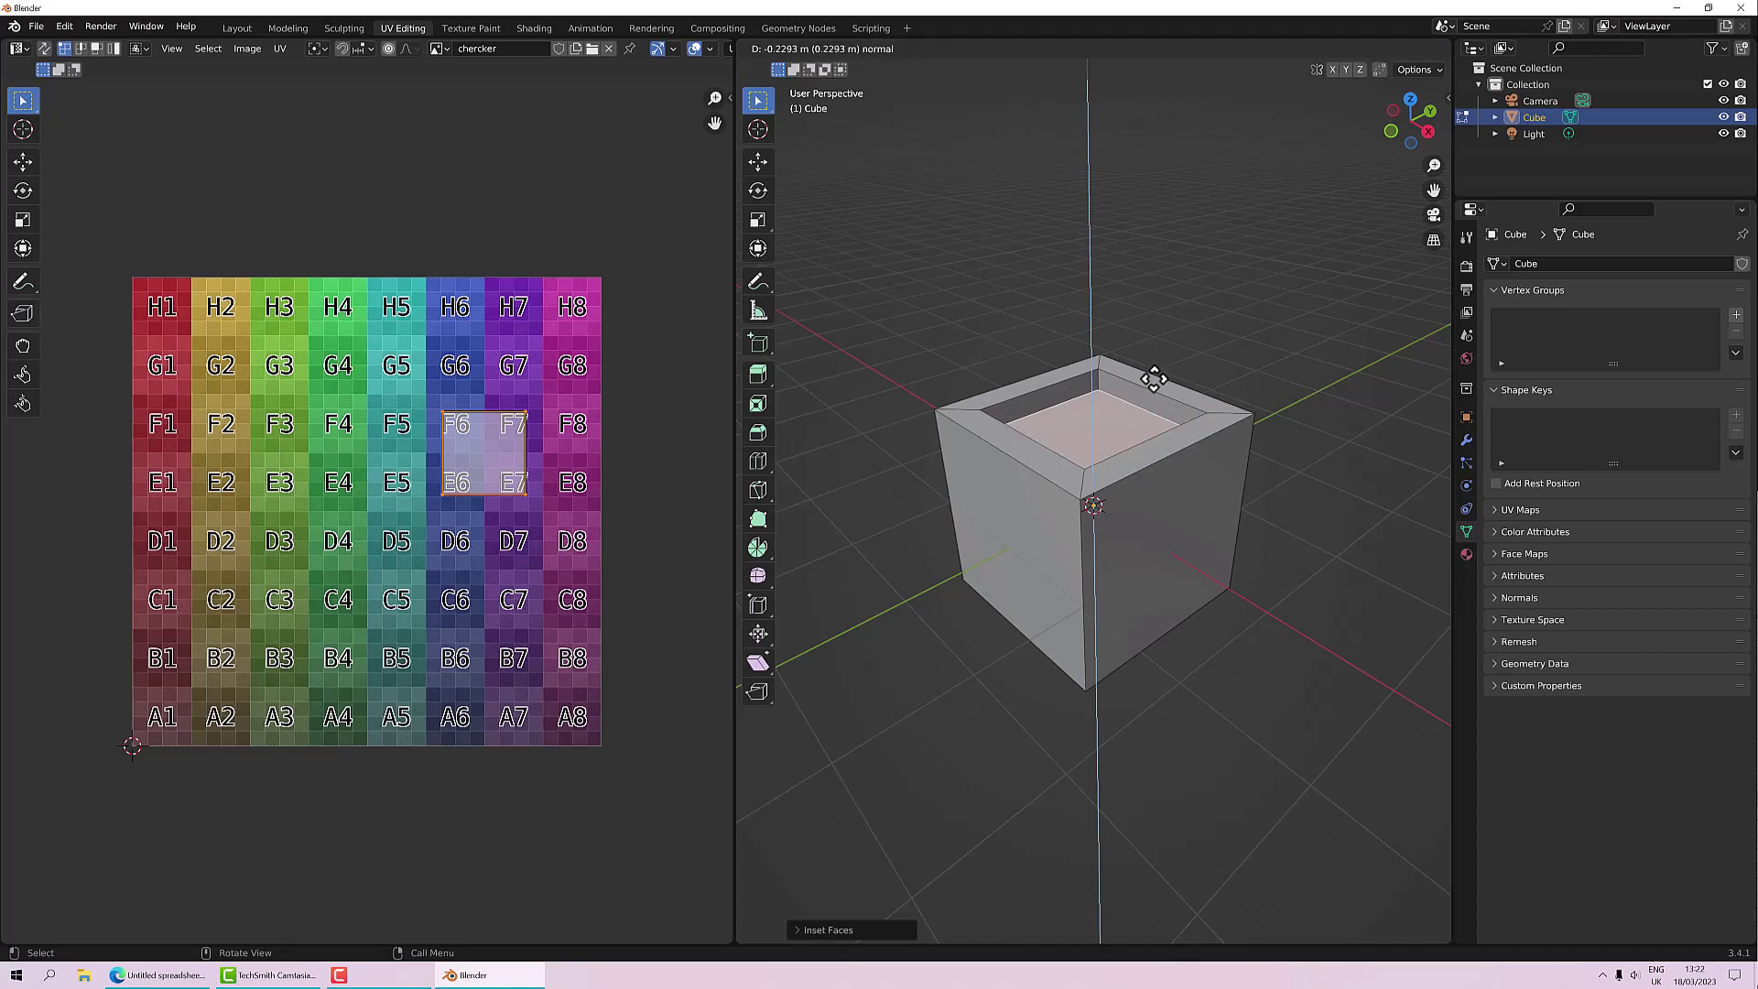
click(1153, 378)
Step: Select the entire mesh, set its viewport to Material Preview shading and widen the UV editor to fit the color grid
key(a)
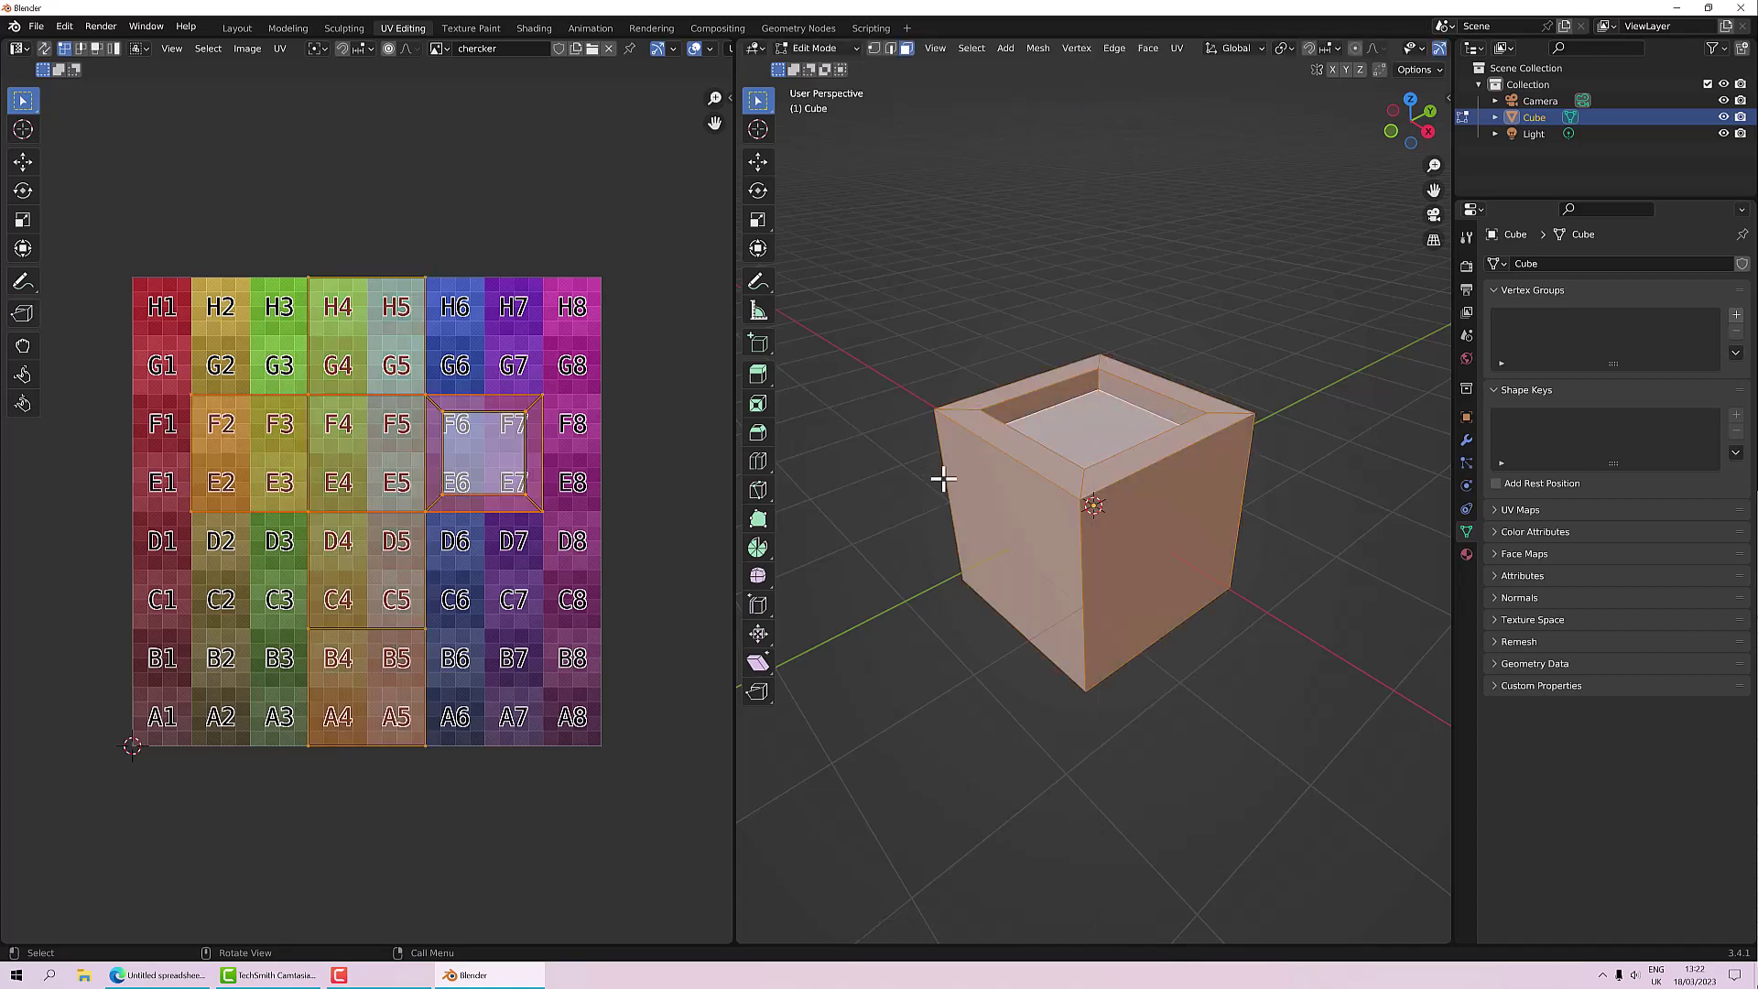
scroll(469, 542, up, 1)
scroll(470, 542, up, 1)
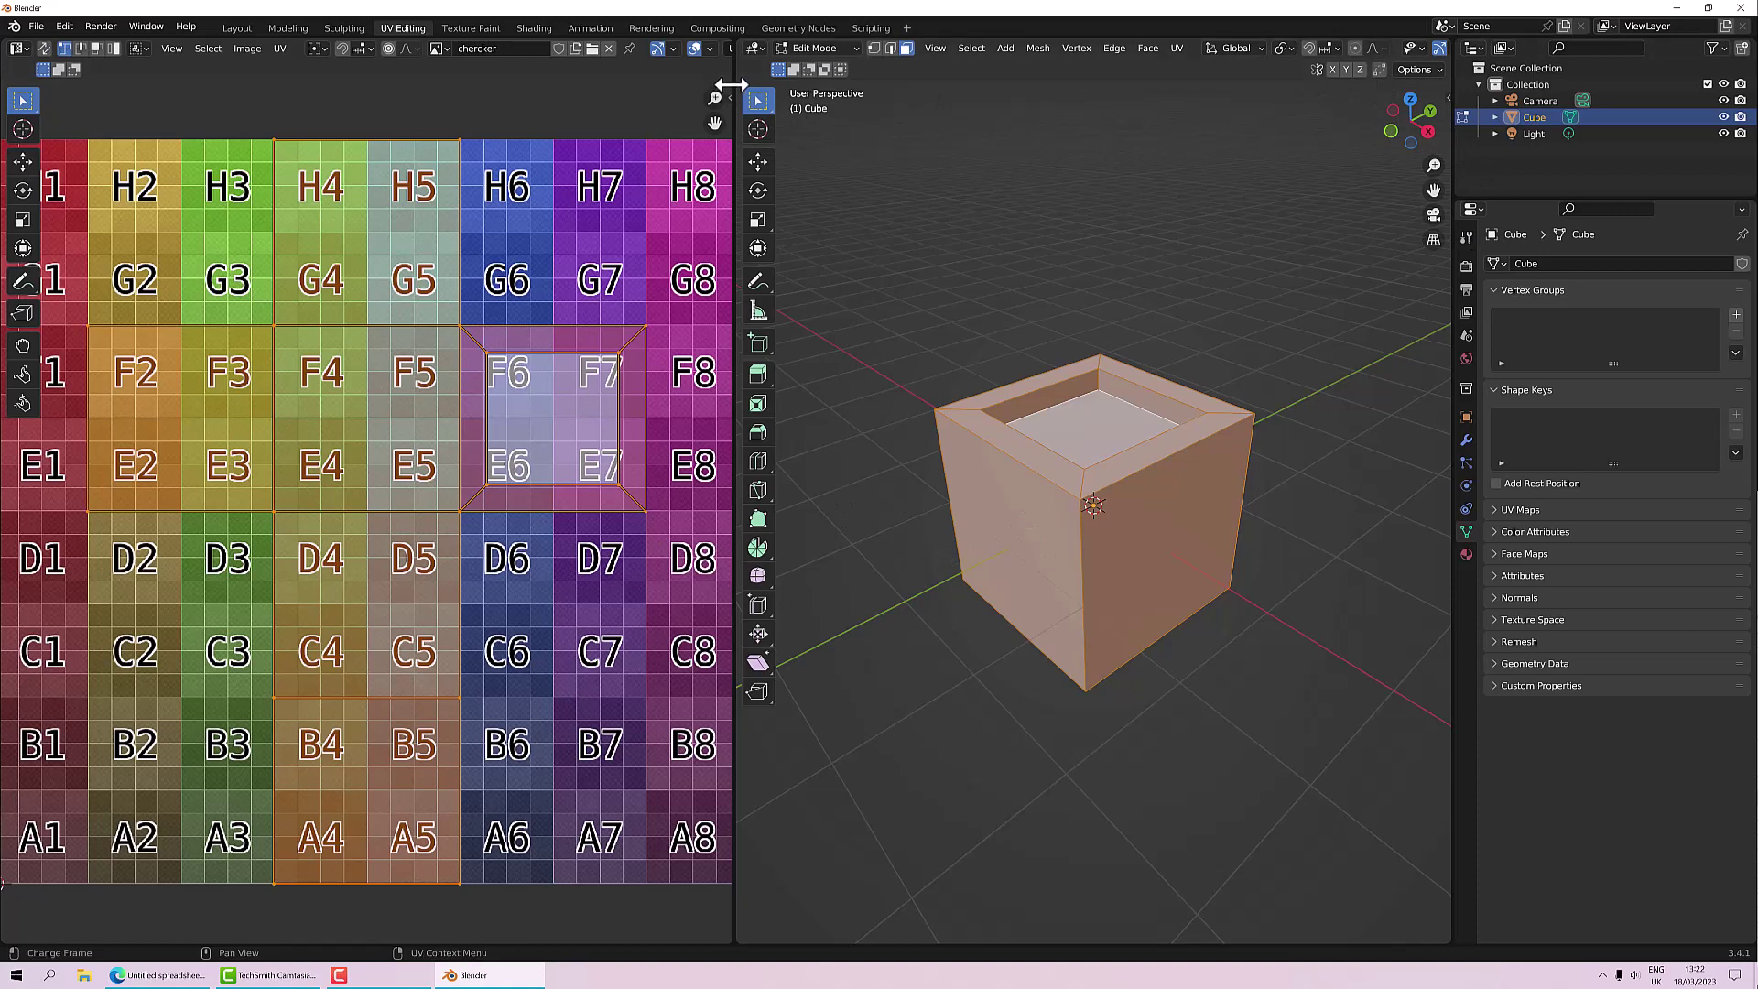
drag(735, 83, 497, 100)
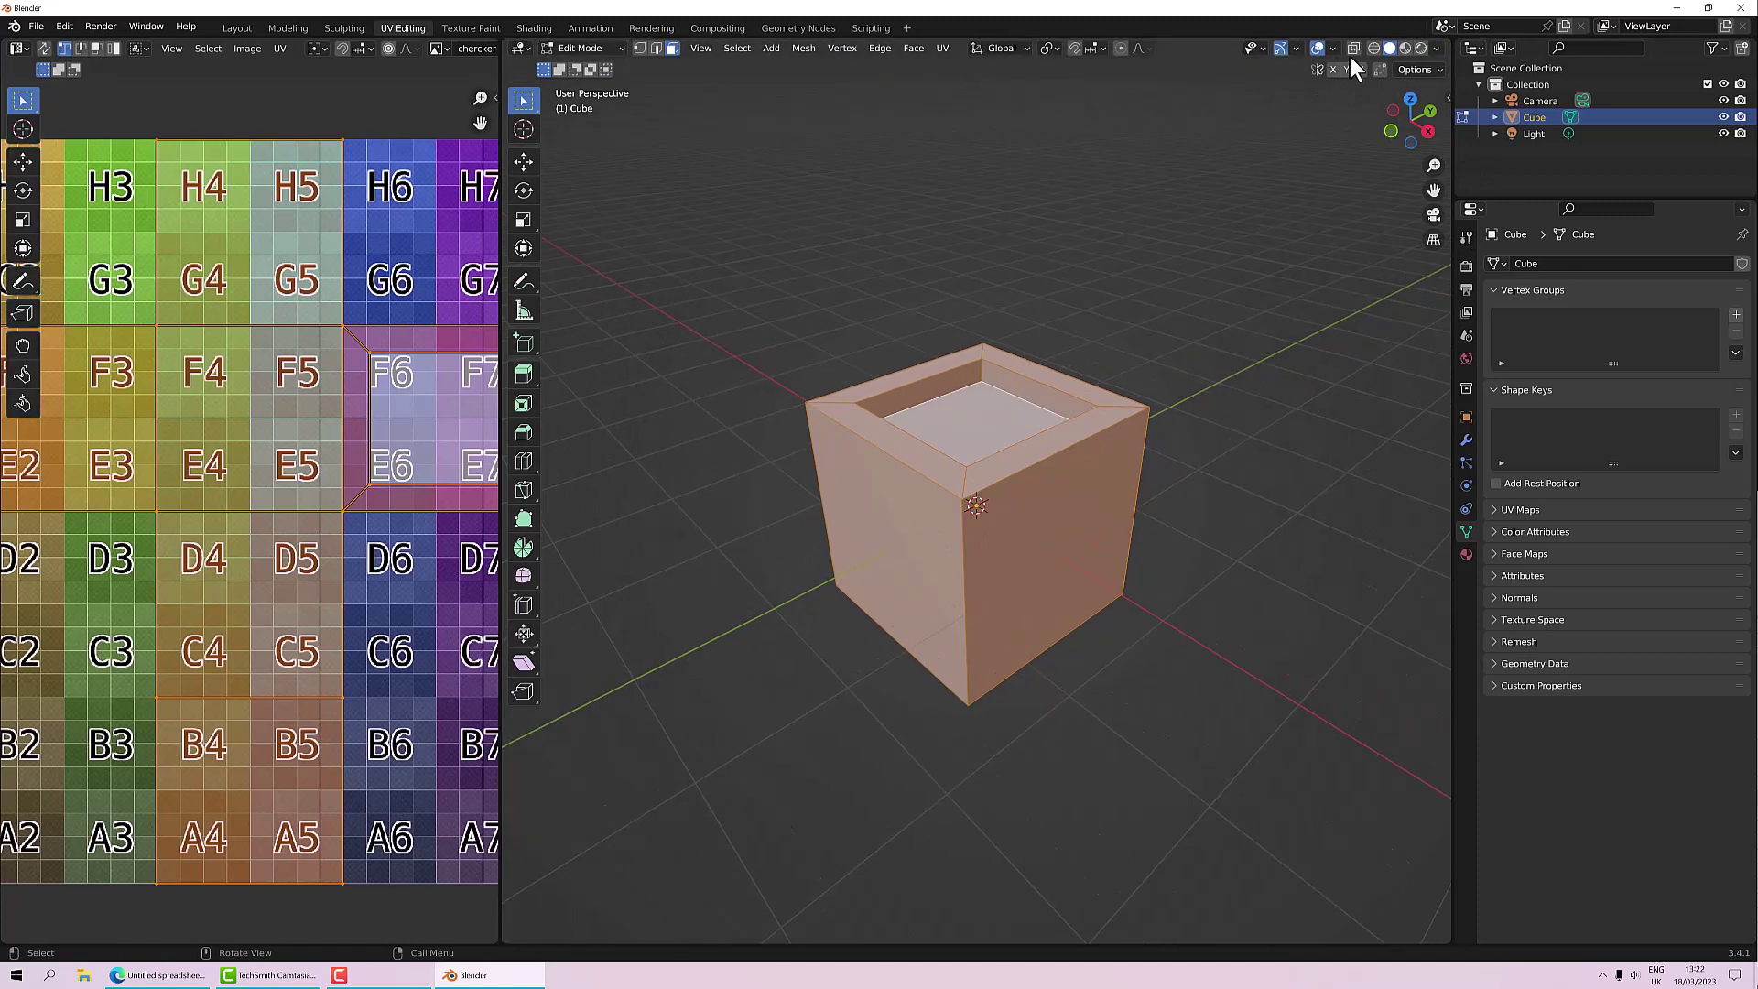
click(1401, 47)
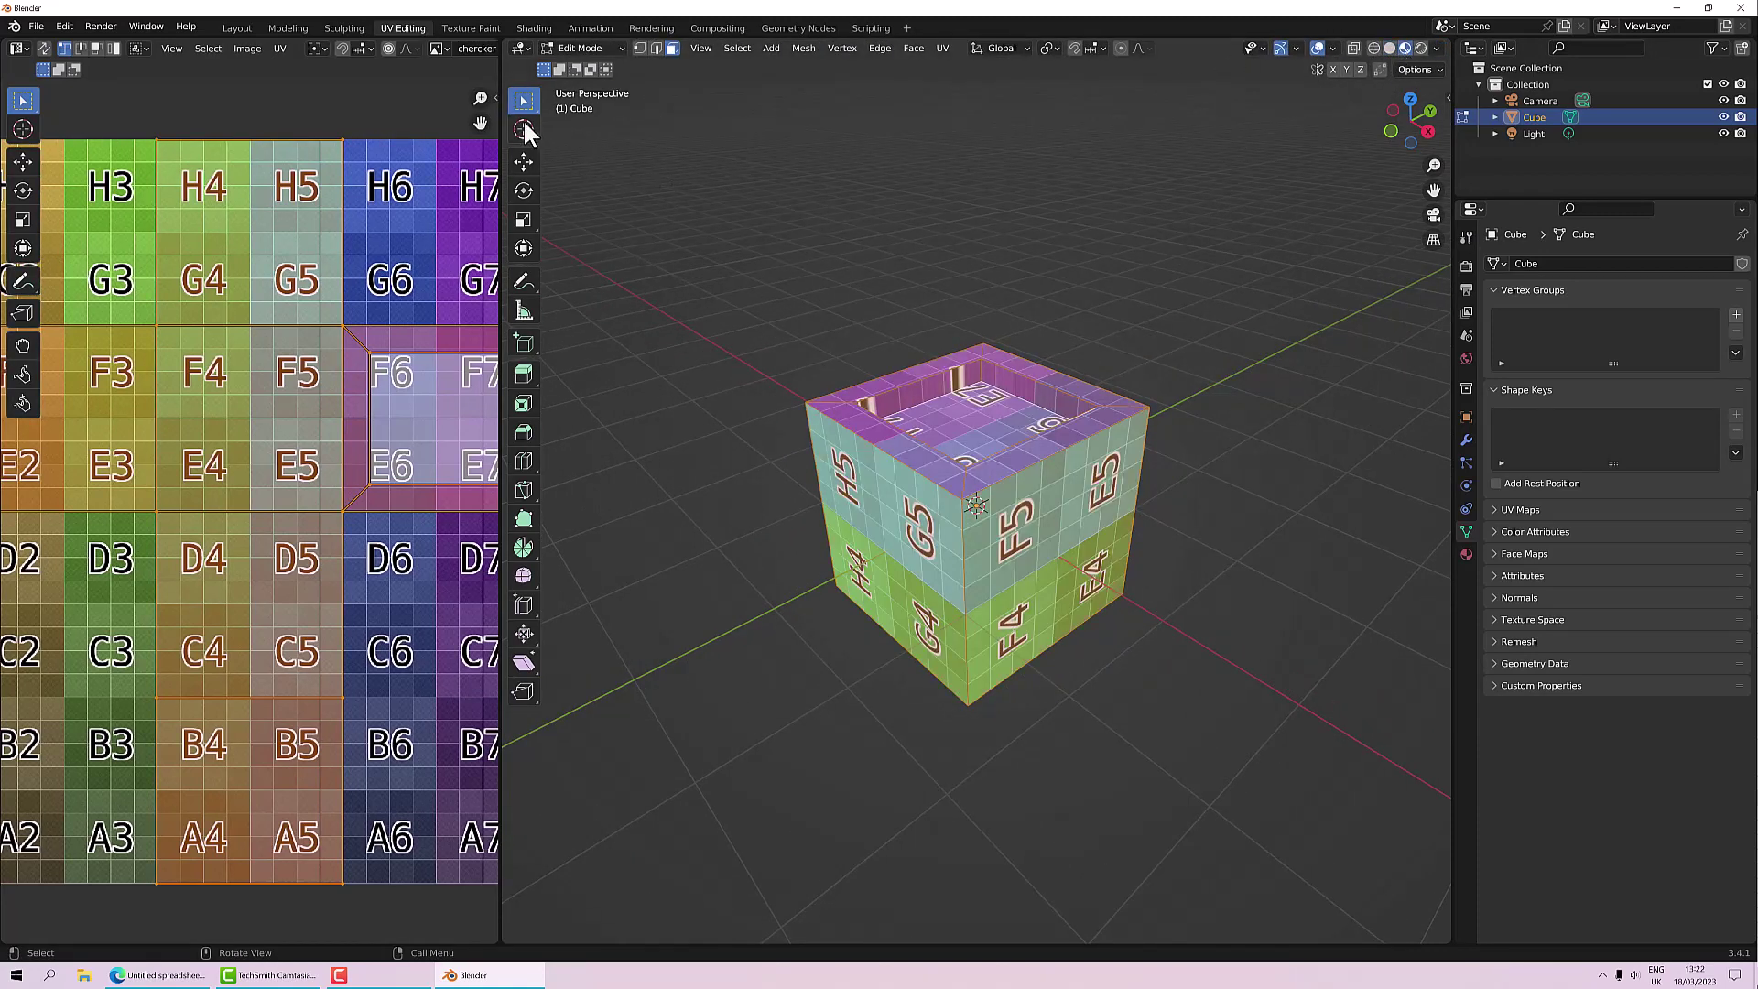
drag(499, 81, 779, 82)
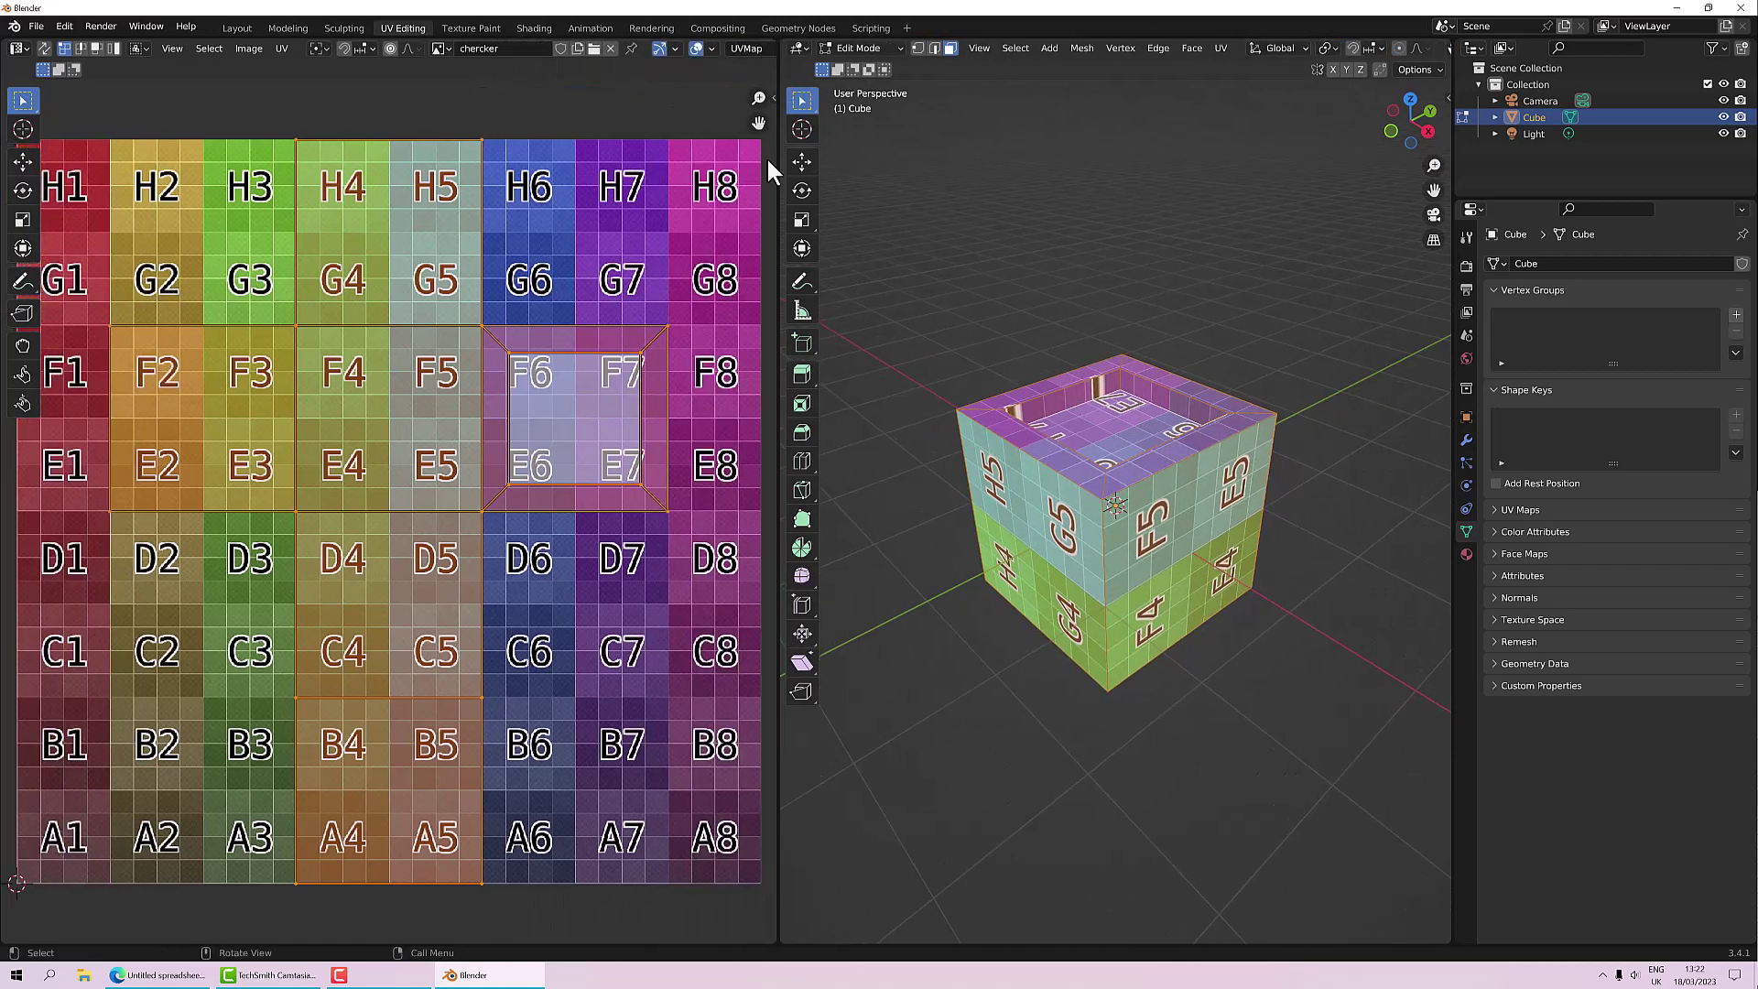
Step: Clear the selection and examine the color grid texture inside the recess of the cube
click(879, 327)
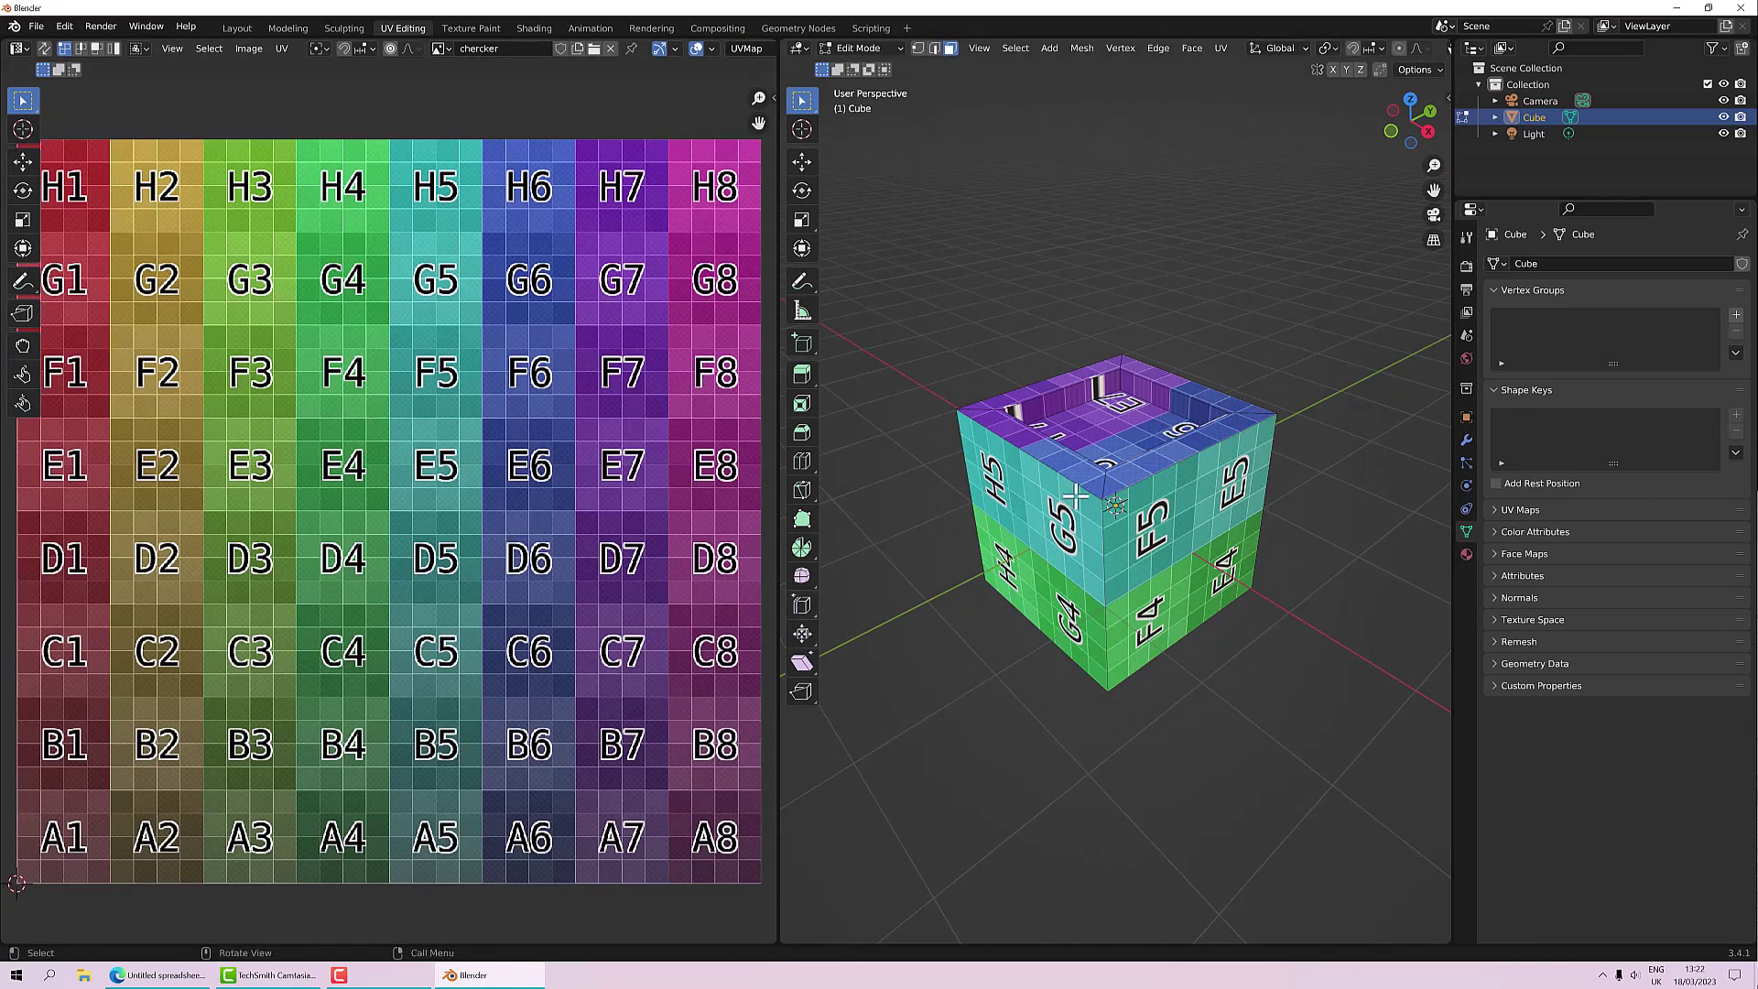
scroll(1067, 501, up, 4)
middle_drag(1145, 423, 1132, 505)
scroll(1131, 506, up, 3)
middle_drag(1089, 294, 989, 227)
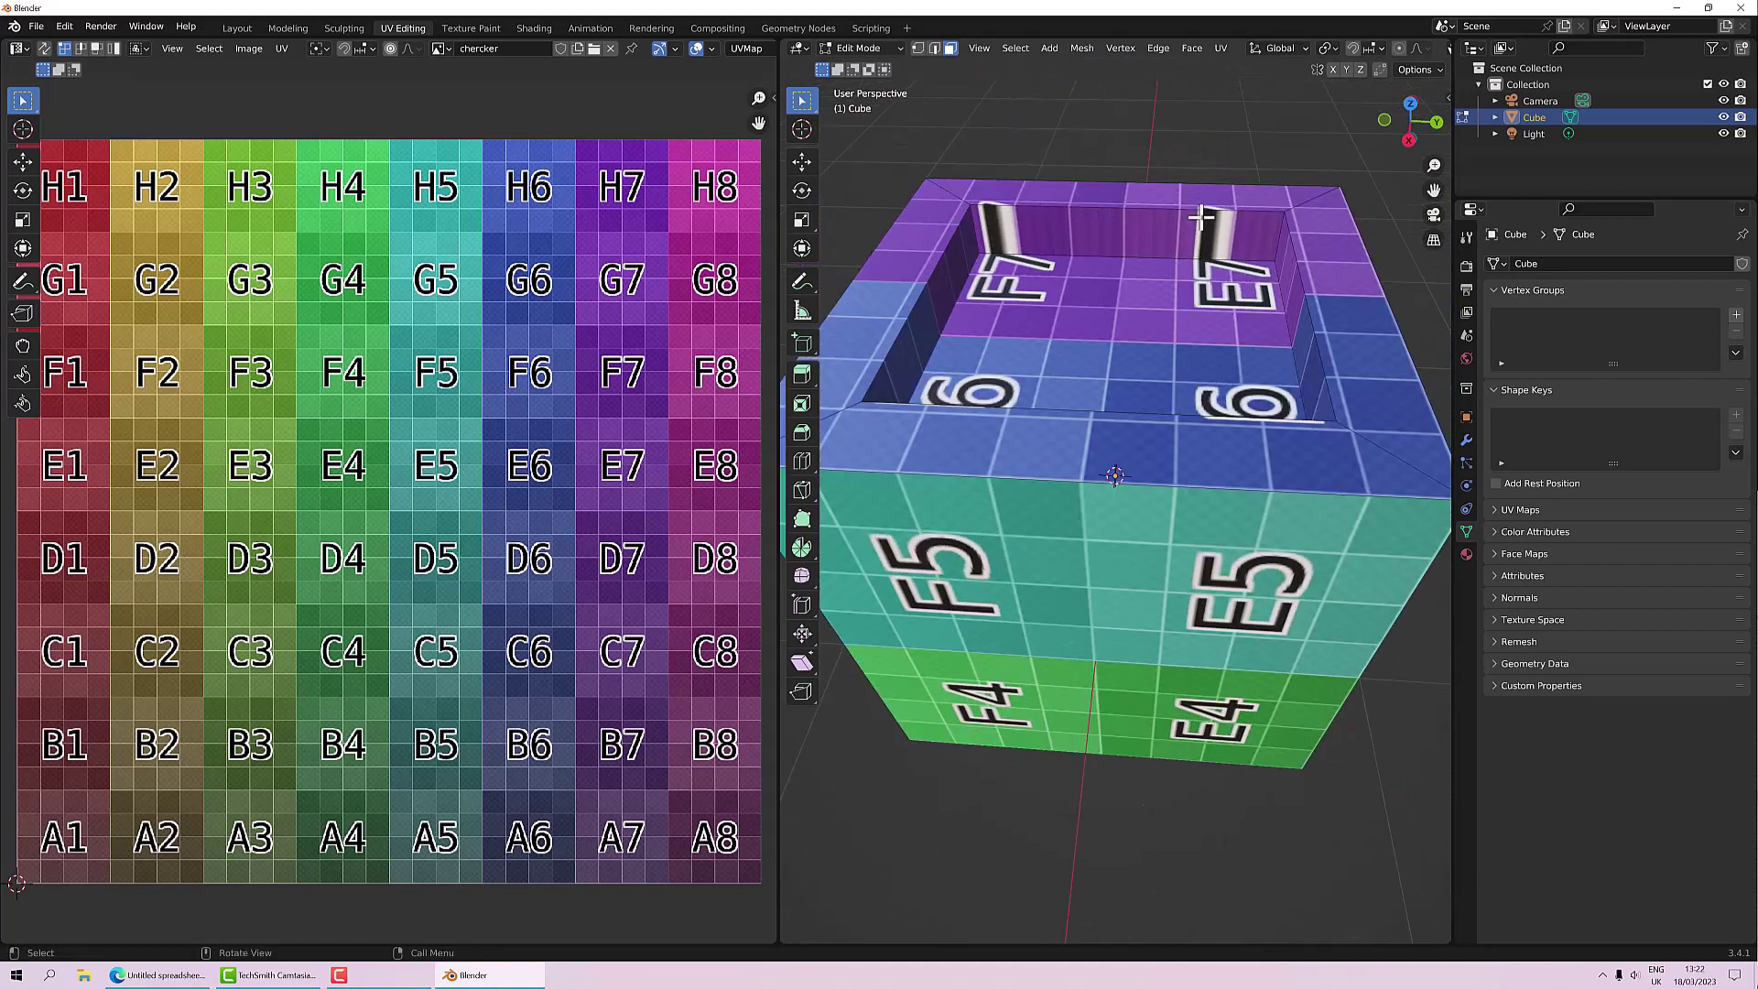
Step: Select the inner walls of the recess in turn and examine where their UVs lie on the color grid
click(1144, 225)
middle_drag(1146, 229, 1065, 249)
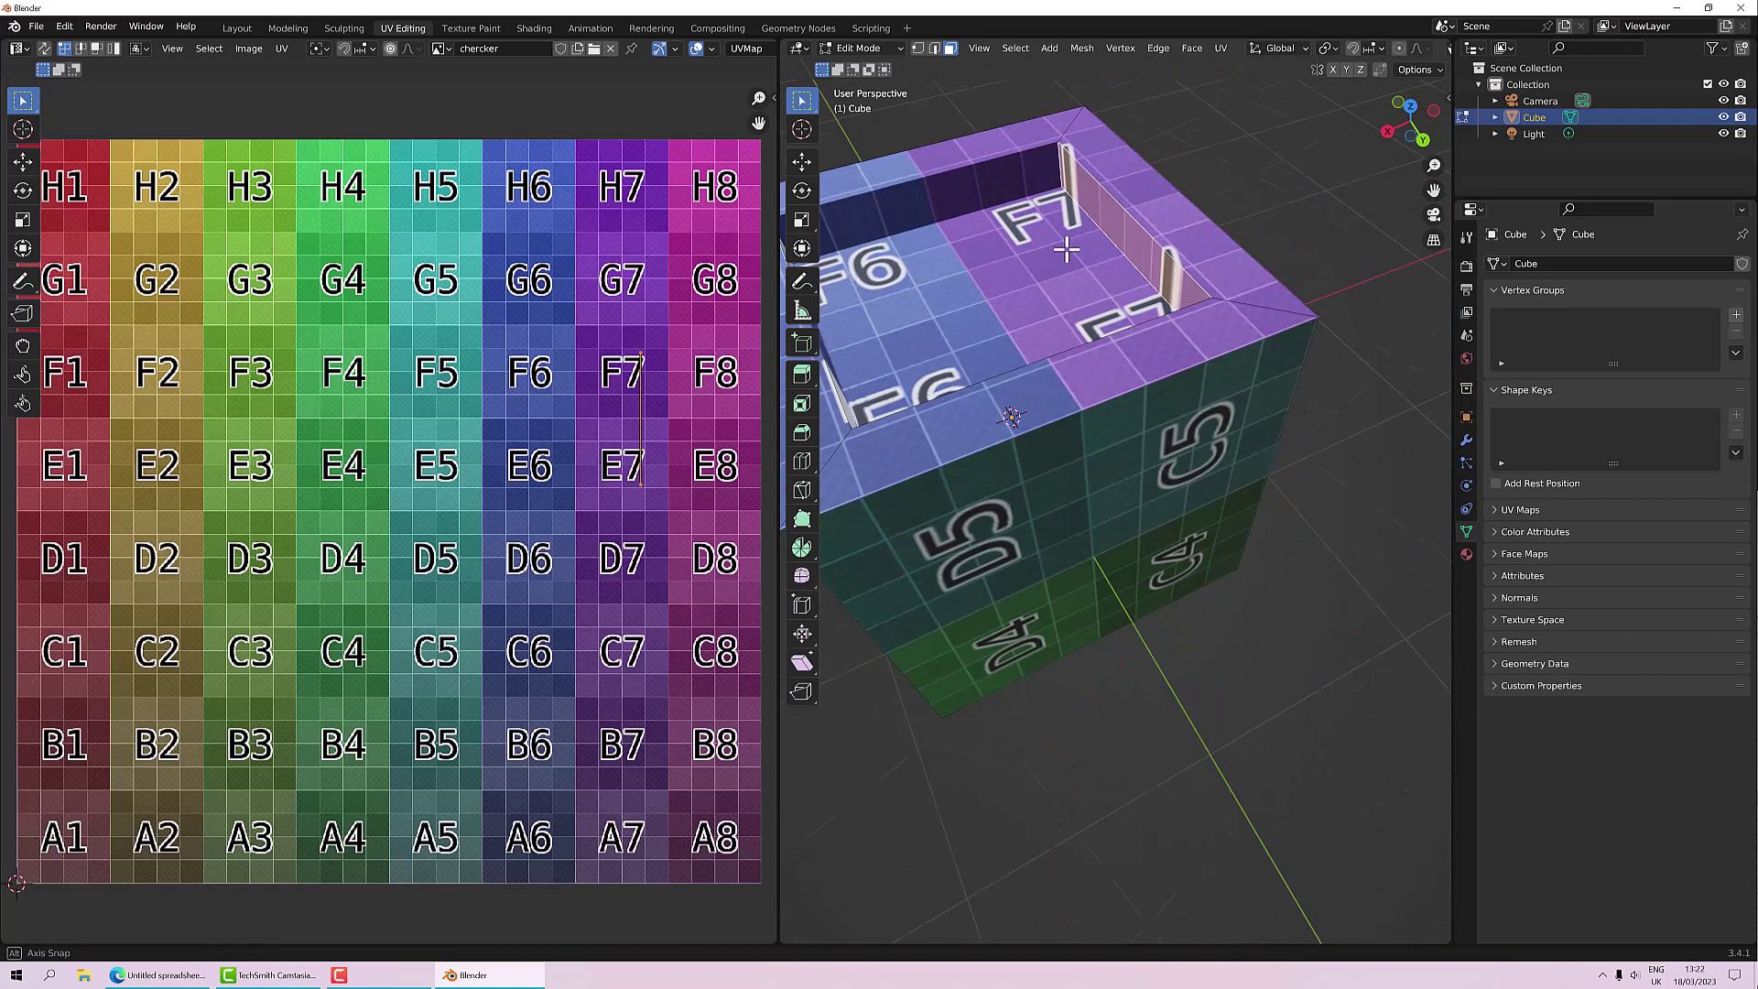
click(1007, 190)
middle_drag(1008, 190, 1093, 201)
click(986, 191)
middle_drag(986, 191, 1126, 206)
click(943, 191)
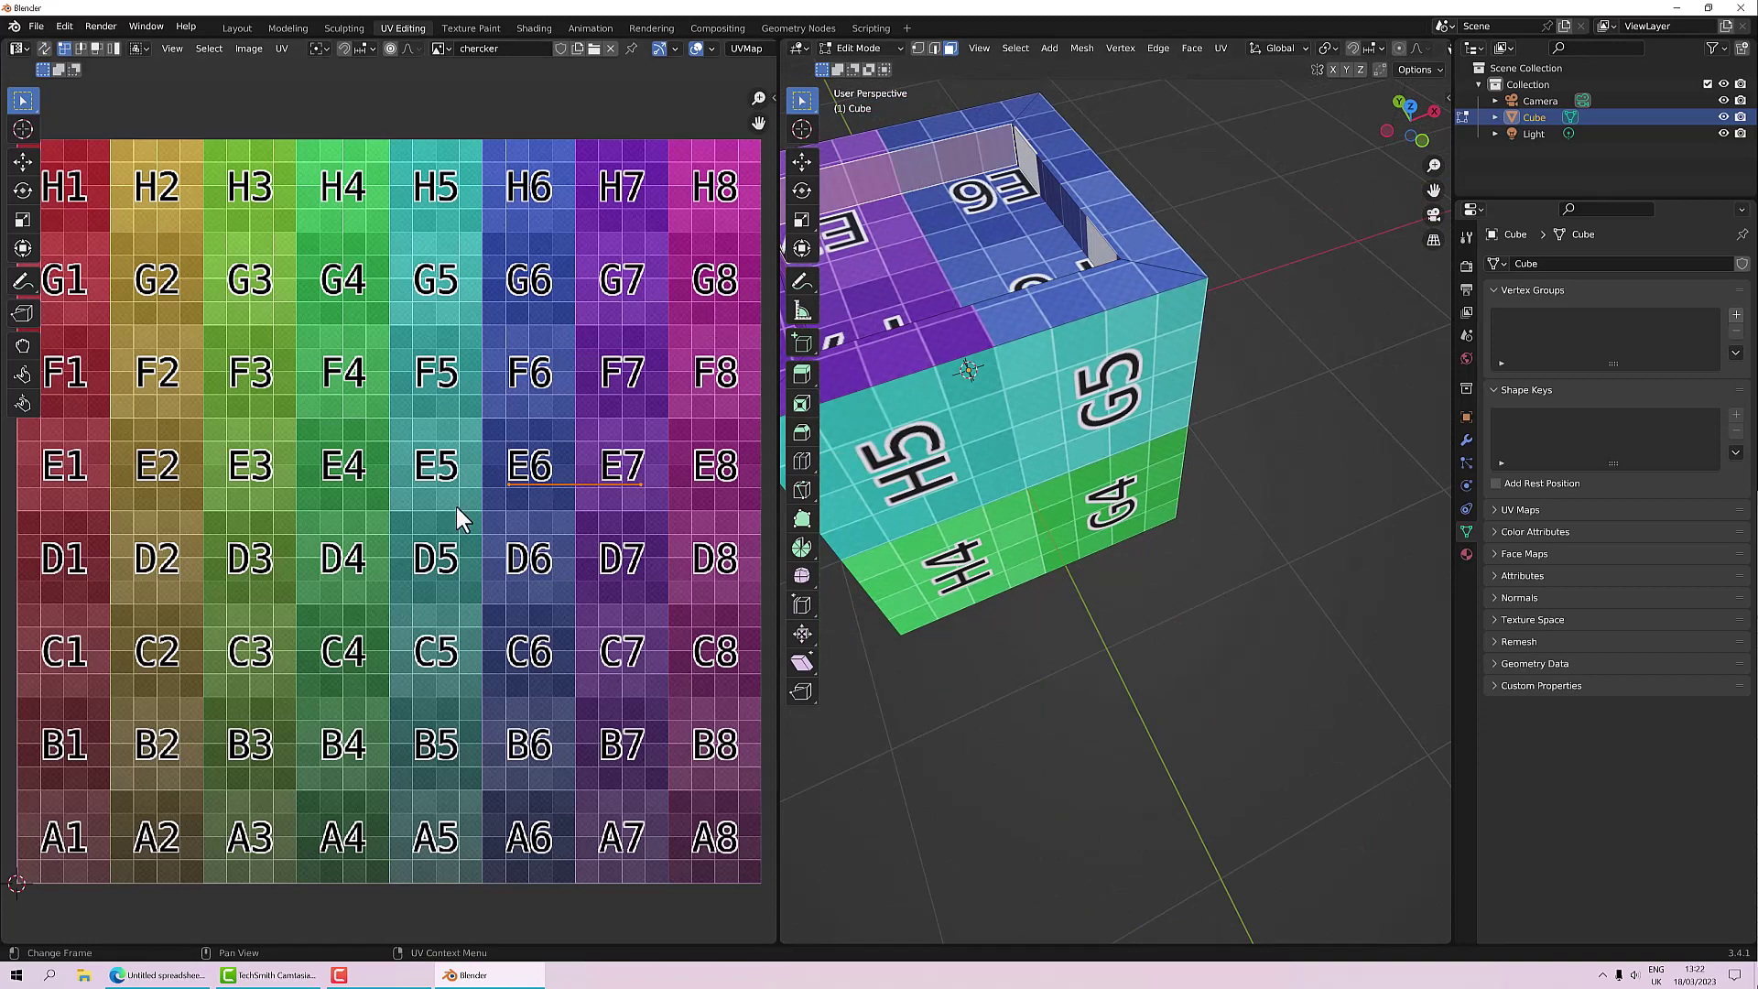
shift+click(1016, 160)
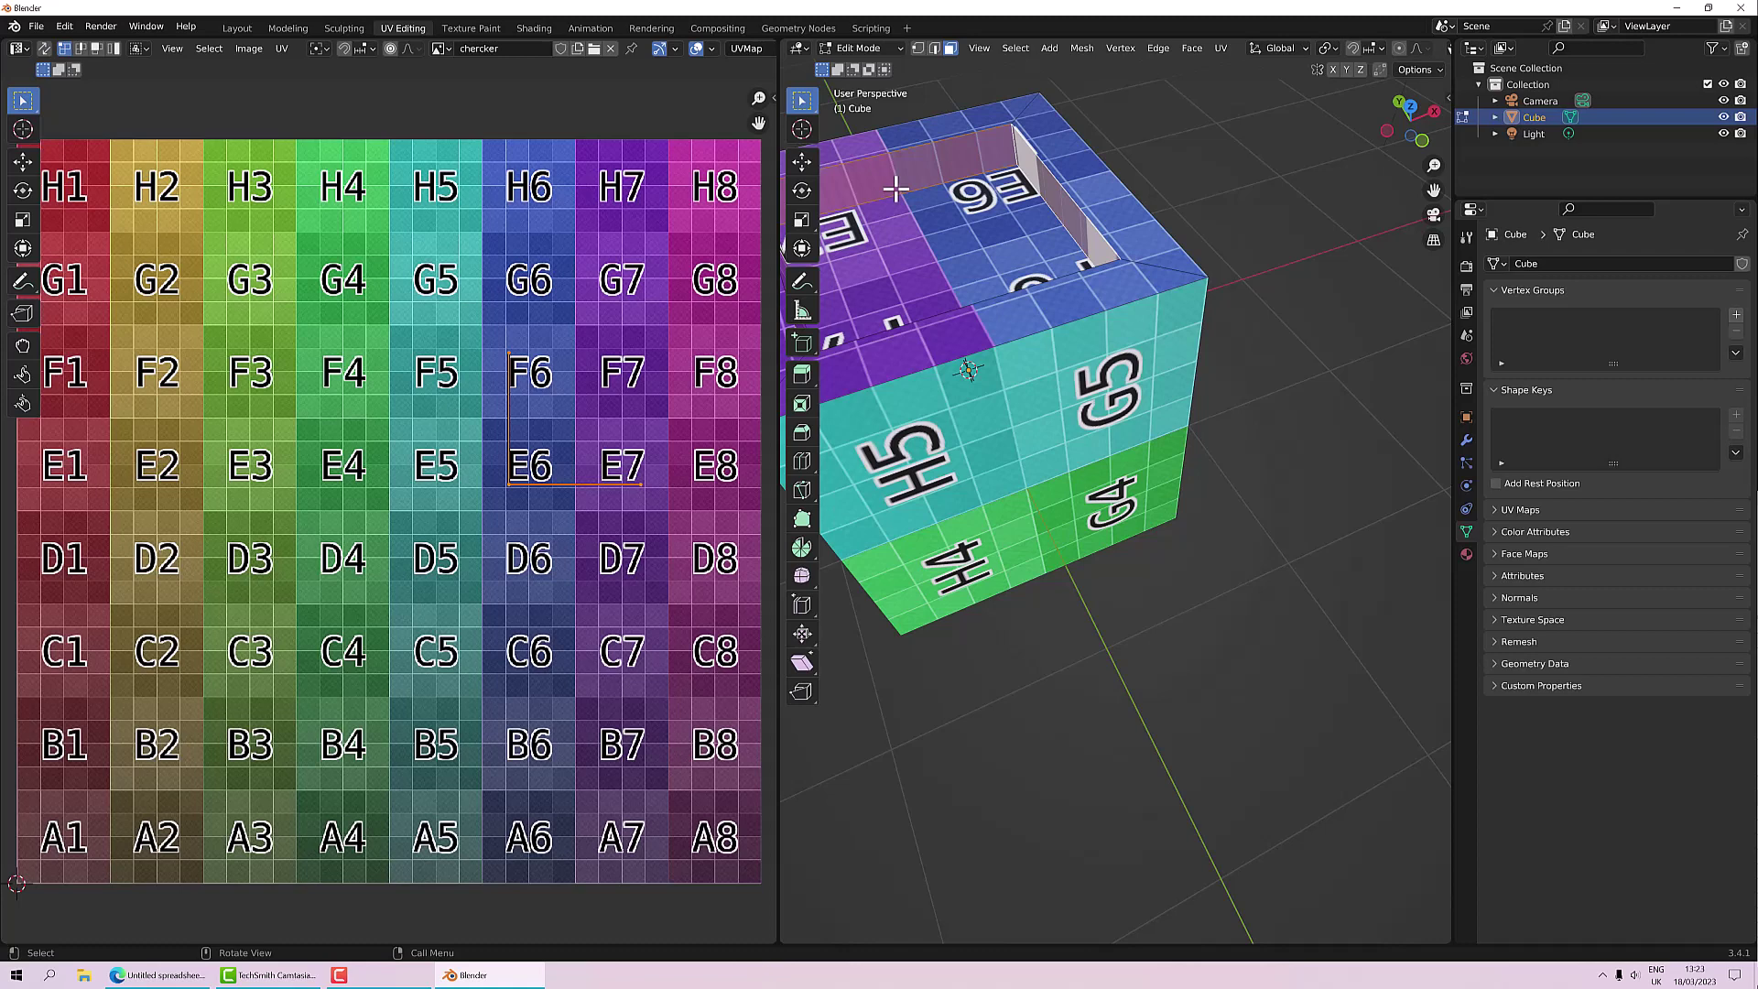
middle_drag(1022, 351, 1254, 442)
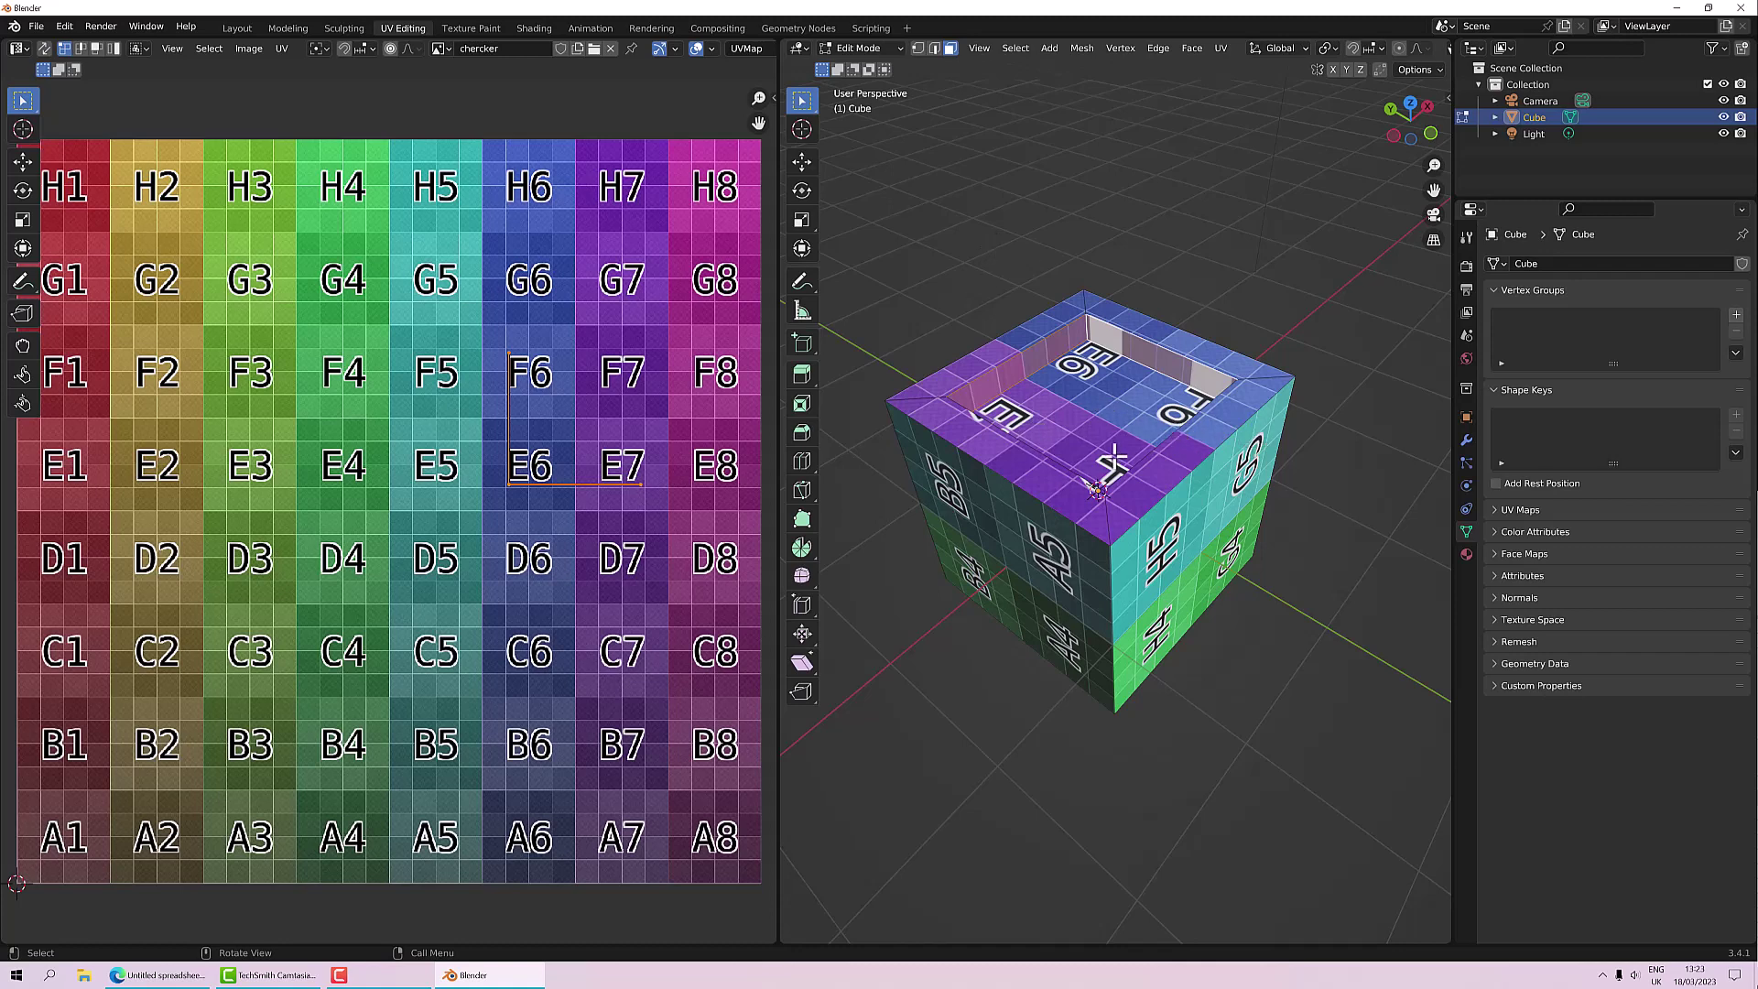
Step: Select the entire mesh and unwrap it with Smart UV Project at a 66° angle limit and zero island margin
key(a)
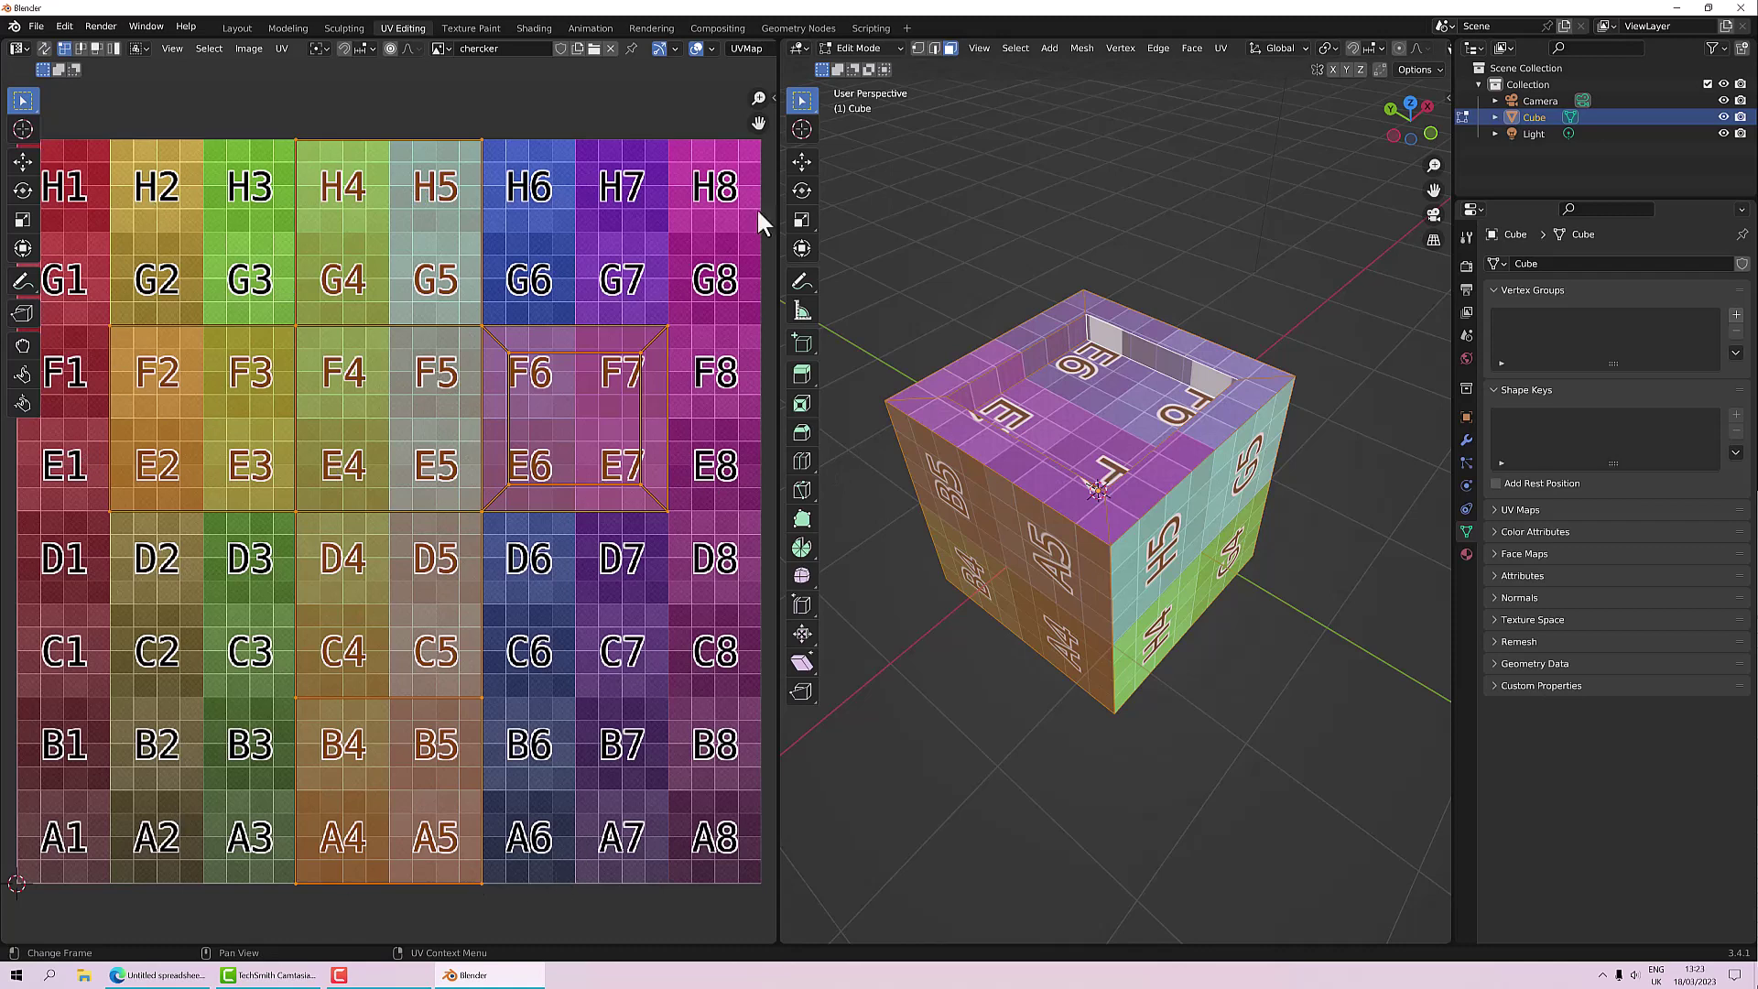
click(282, 50)
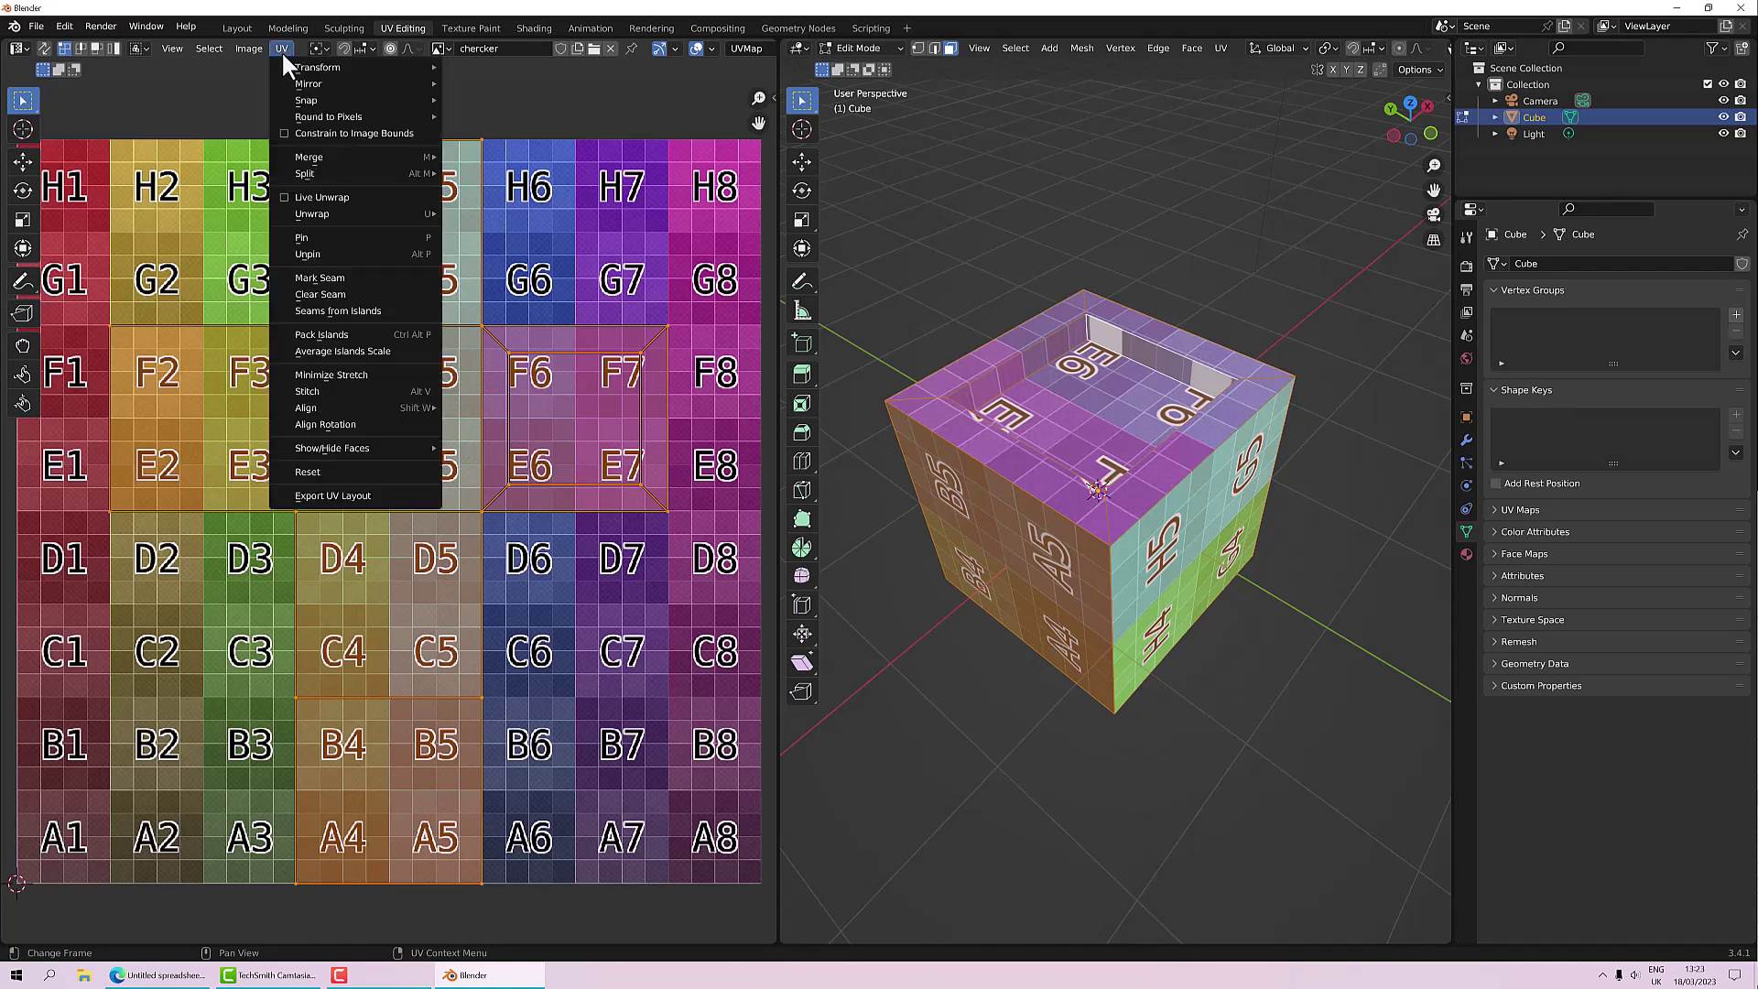
mouse_move(339, 213)
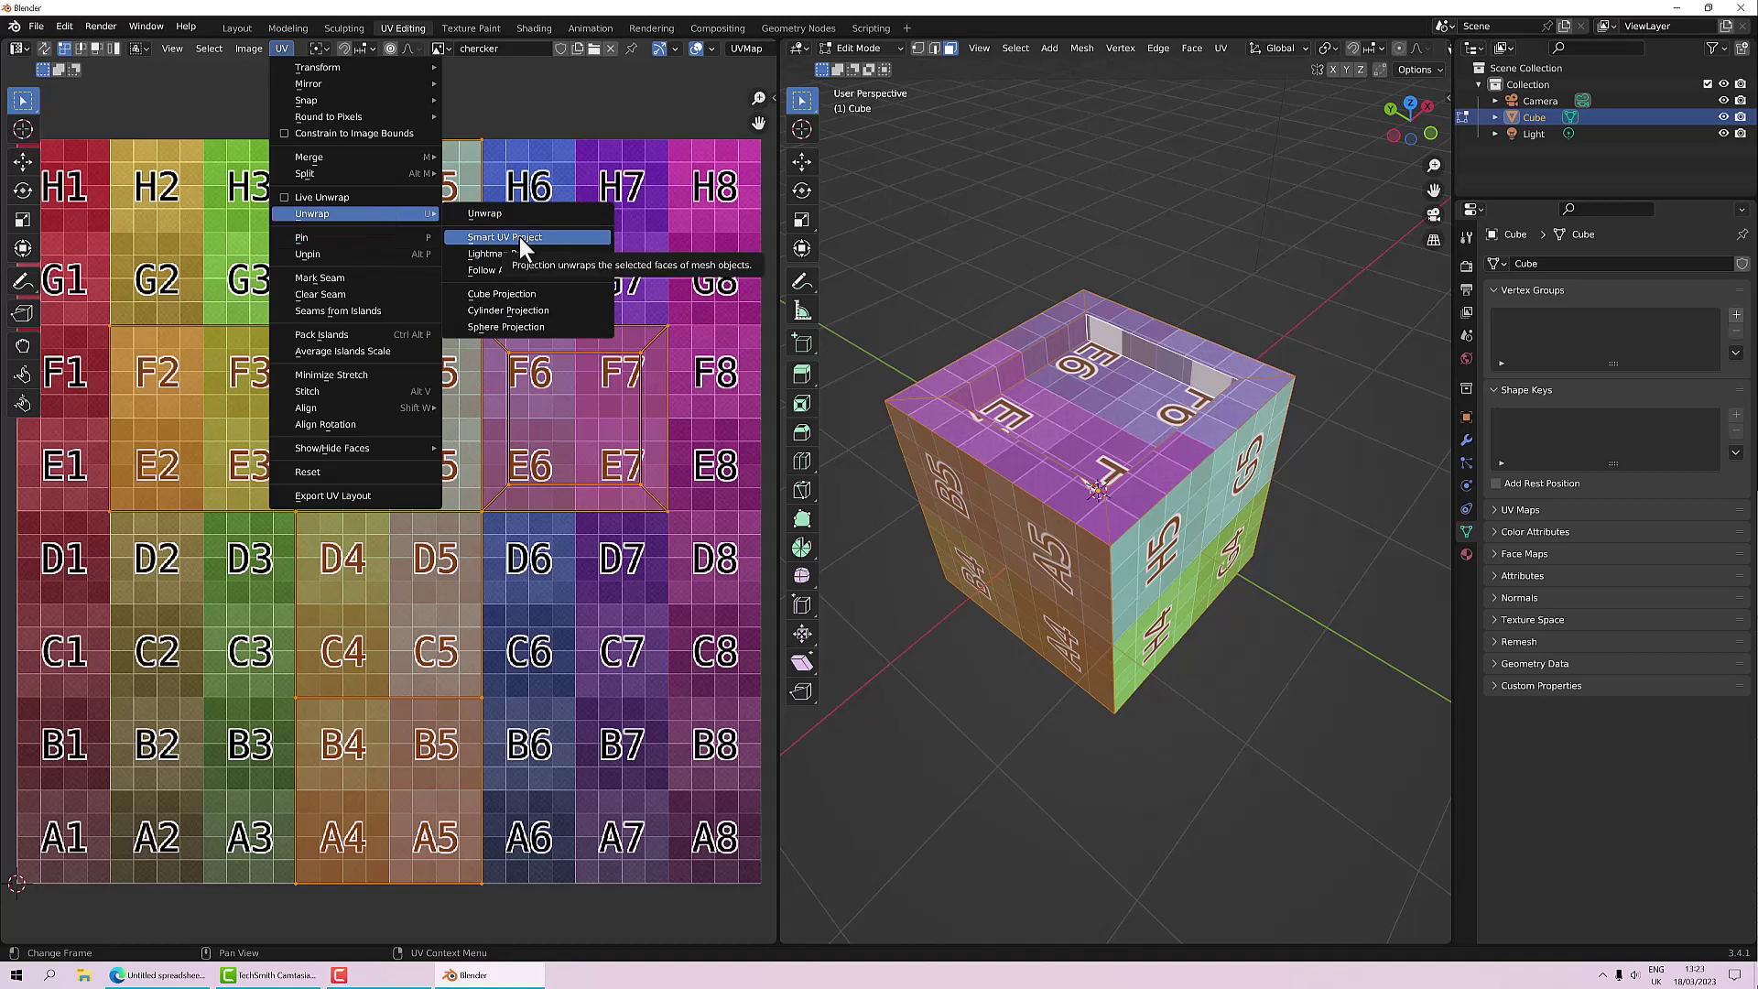
click(519, 238)
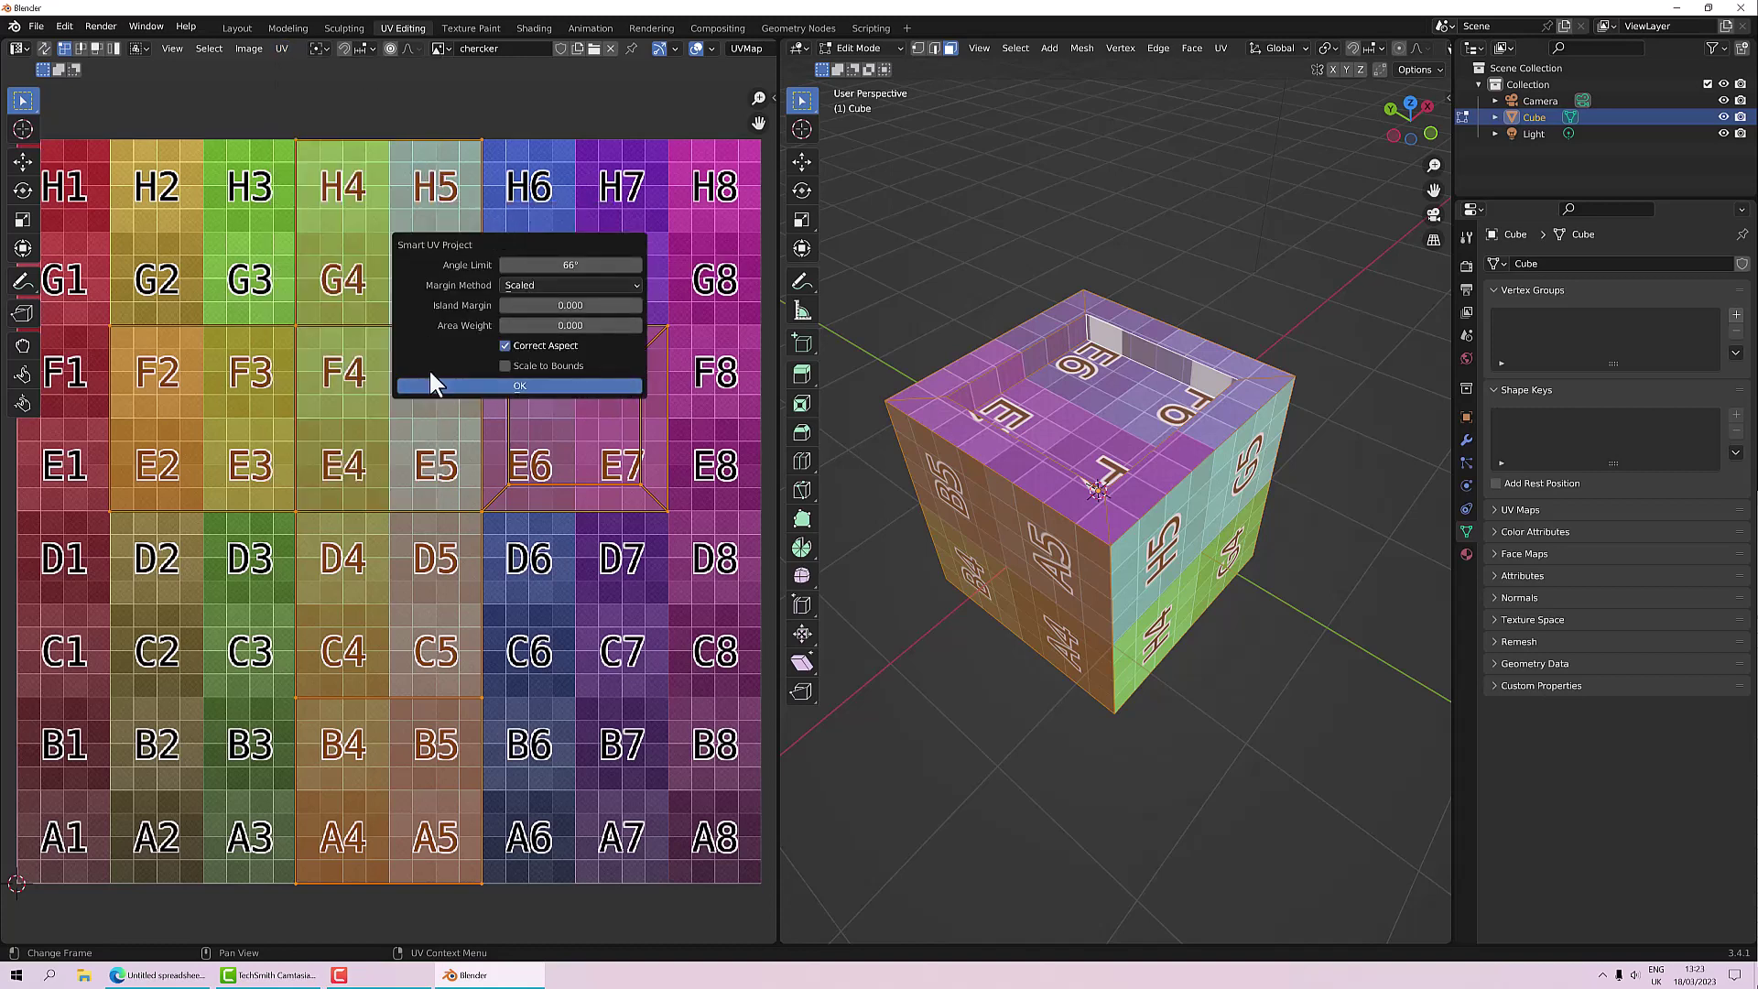
click(520, 388)
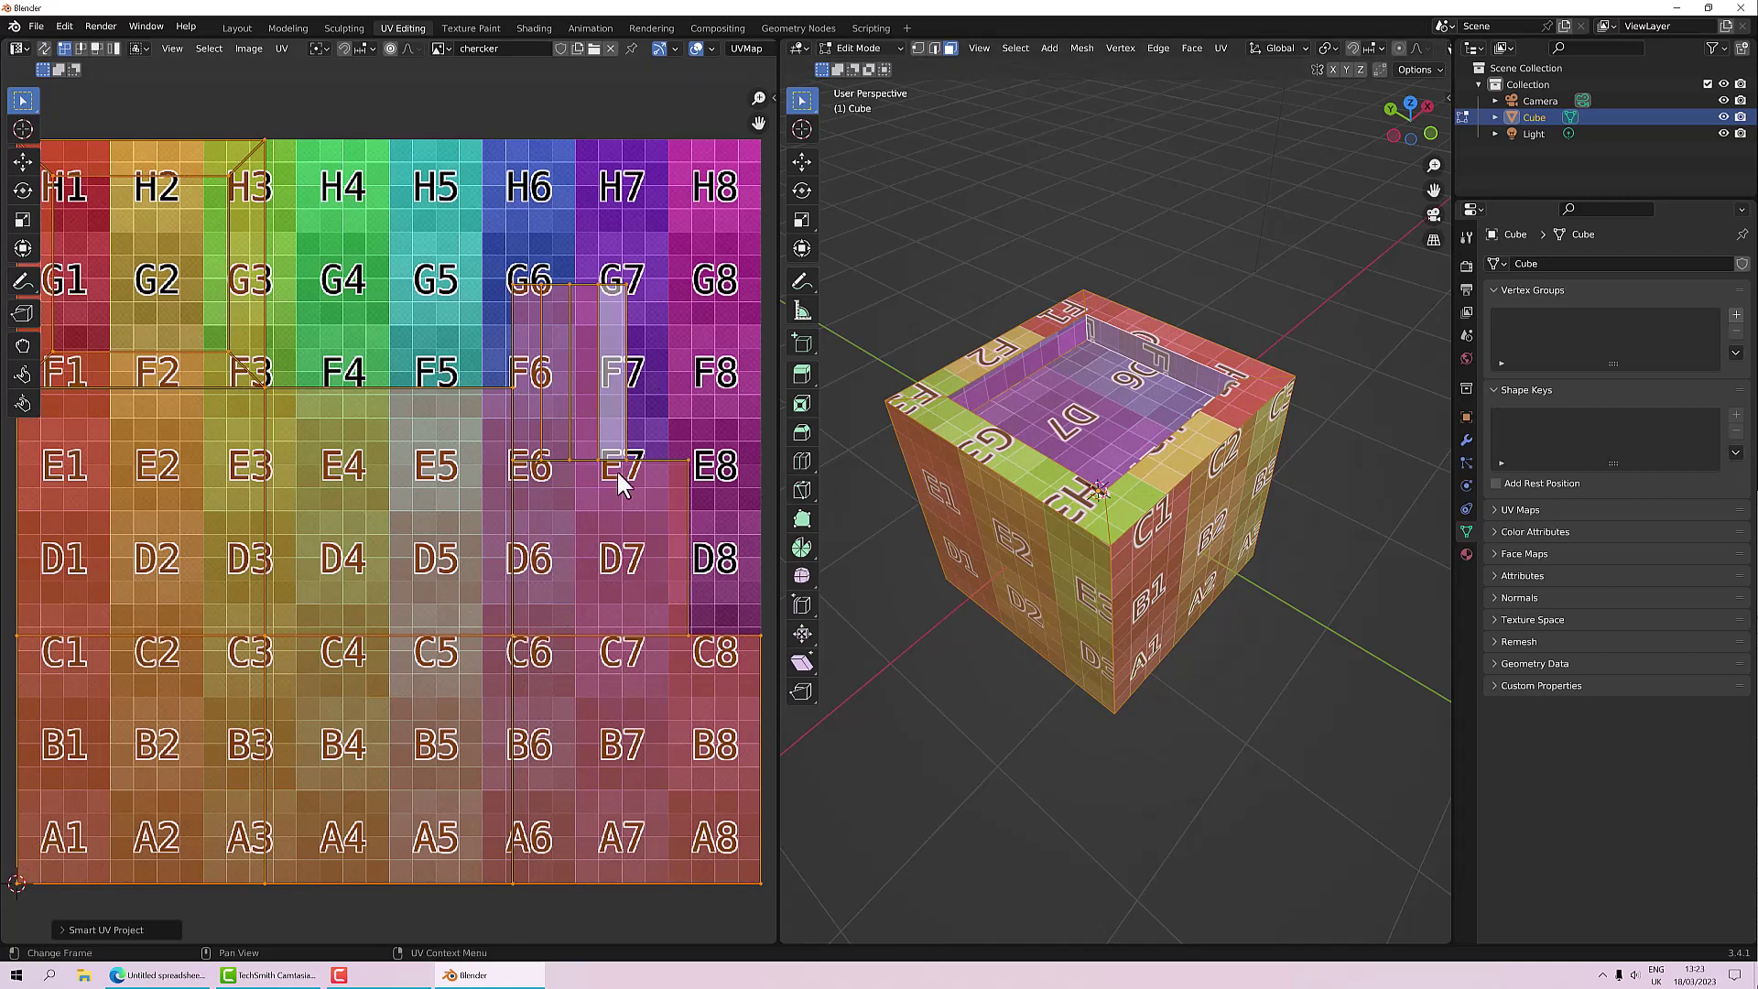
scroll(596, 437, down, 2)
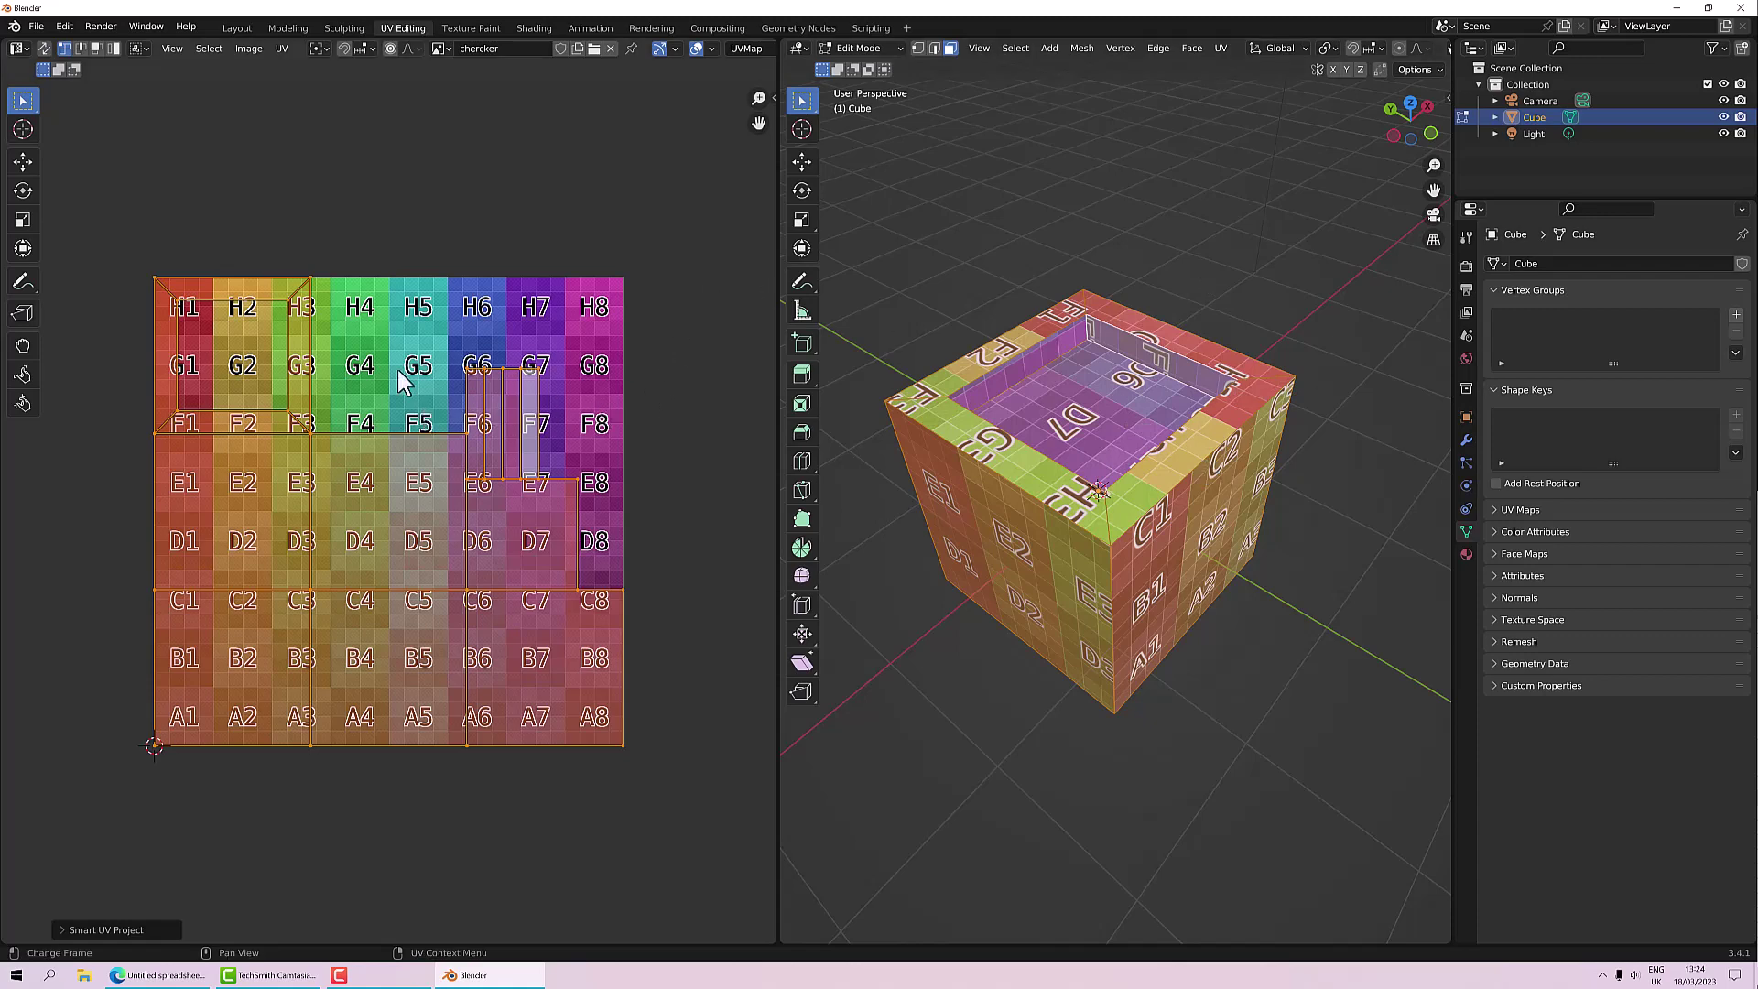
Step: Turn on UV sync selection, clear the selection and select only the narrow recess-wall island over tile F6 in the UV layout
click(437, 372)
scroll(427, 327, up, 1)
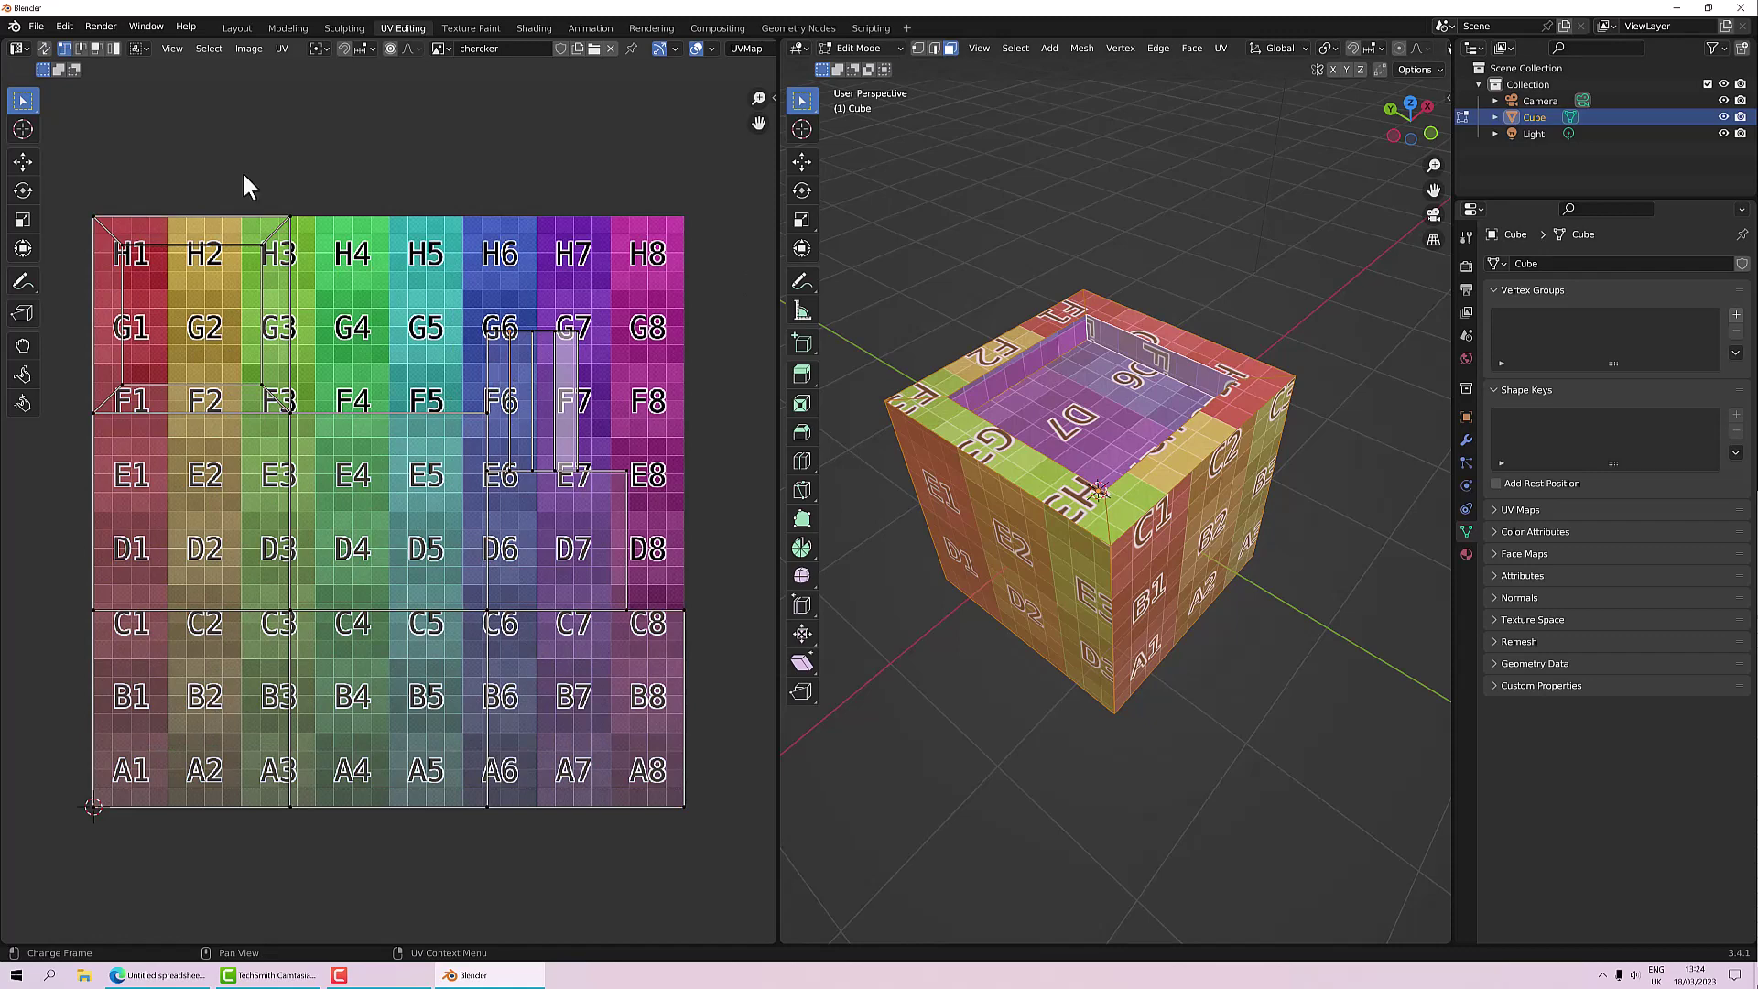
click(45, 47)
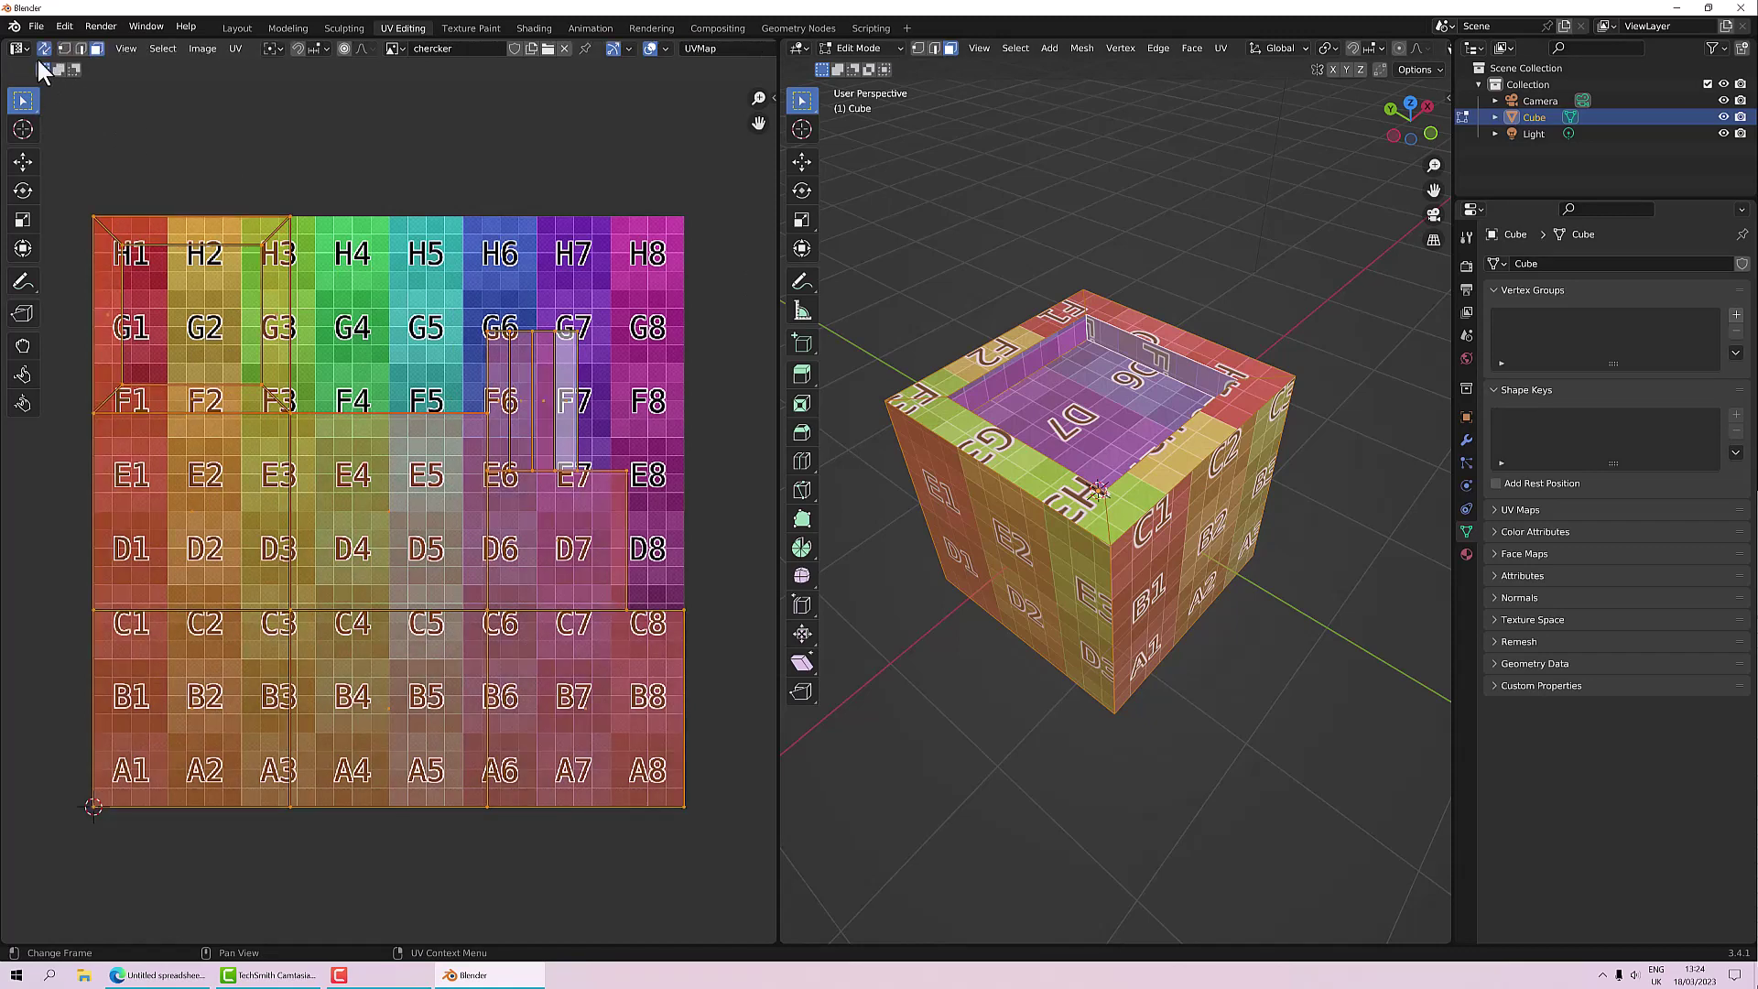
click(396, 156)
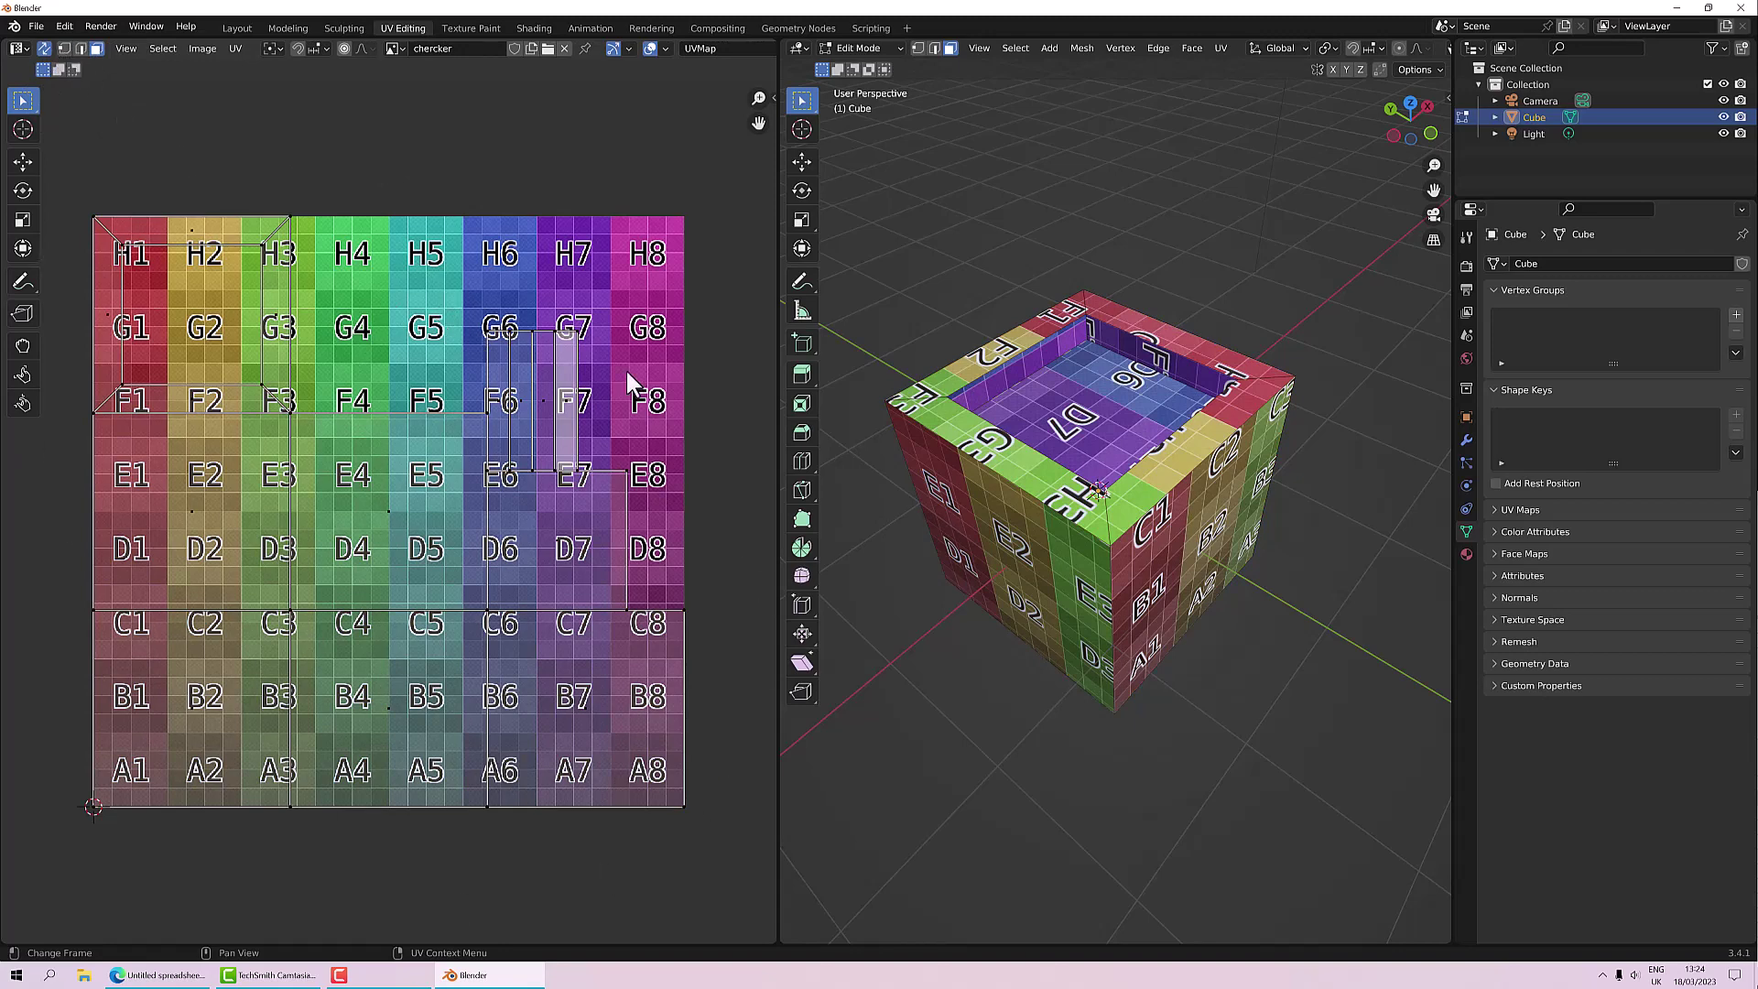
click(491, 345)
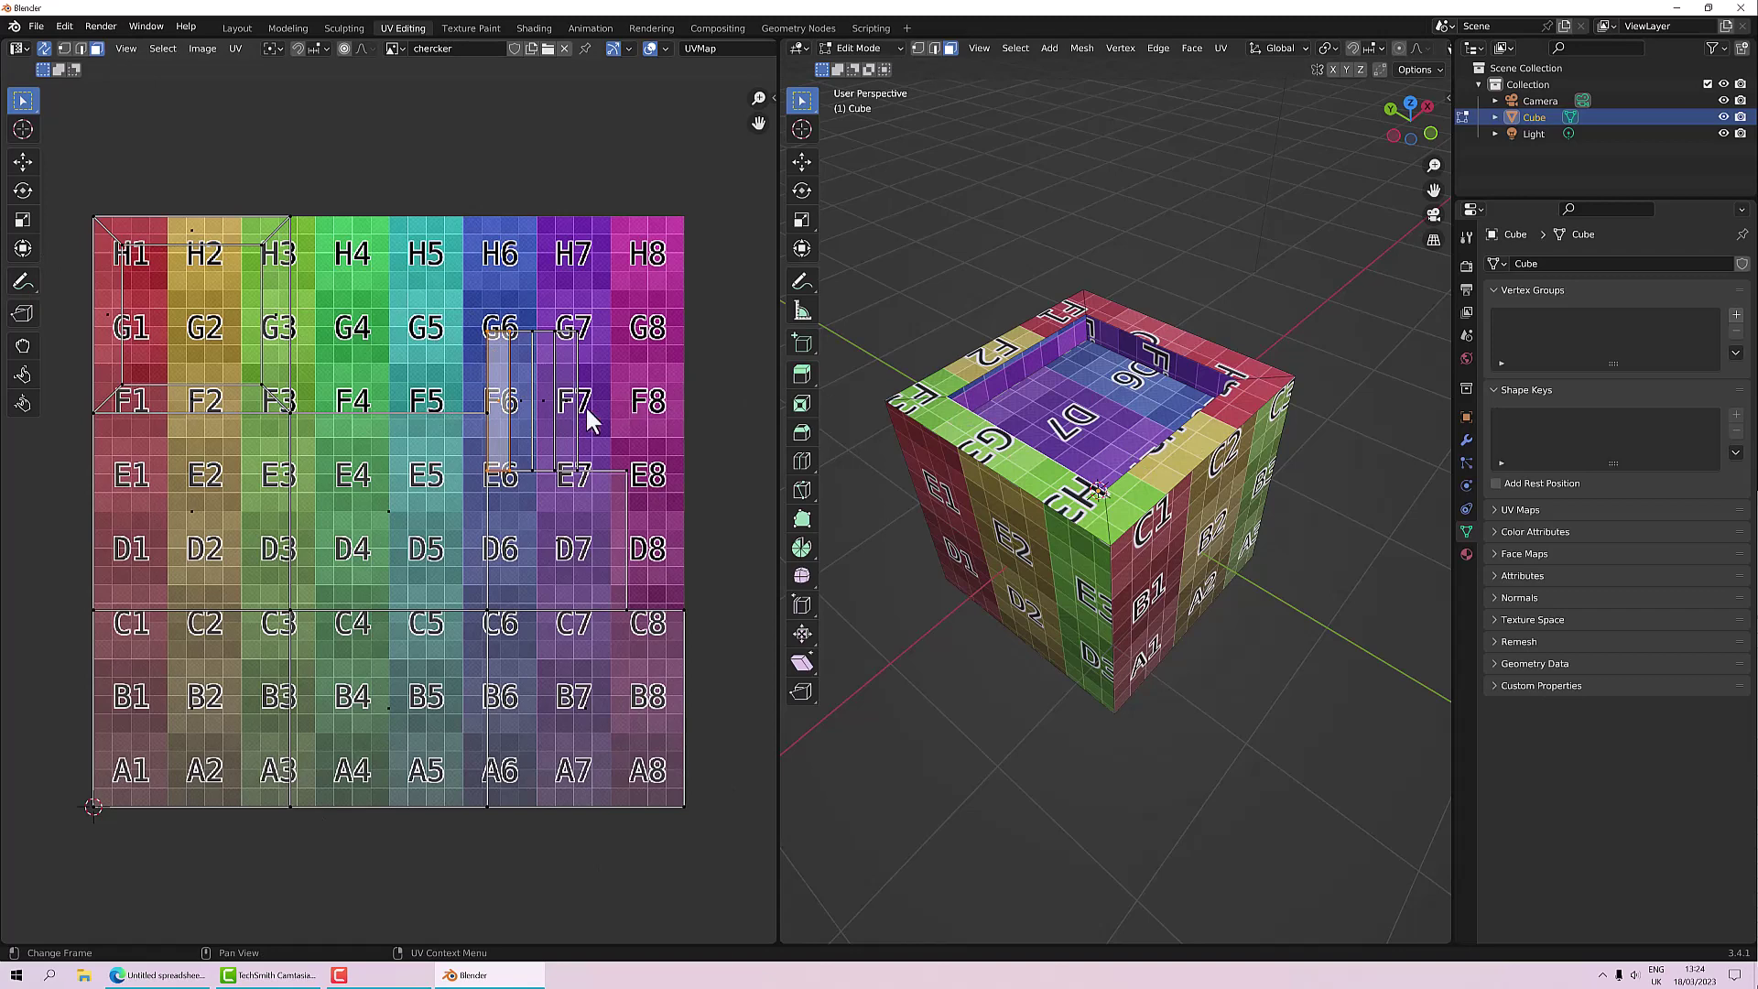
Step: Examine how the color grid lies on the selected recess wall and compare it with the wall's island in the UV layout
middle_drag(1181, 424, 1413, 404)
scroll(949, 380, up, 4)
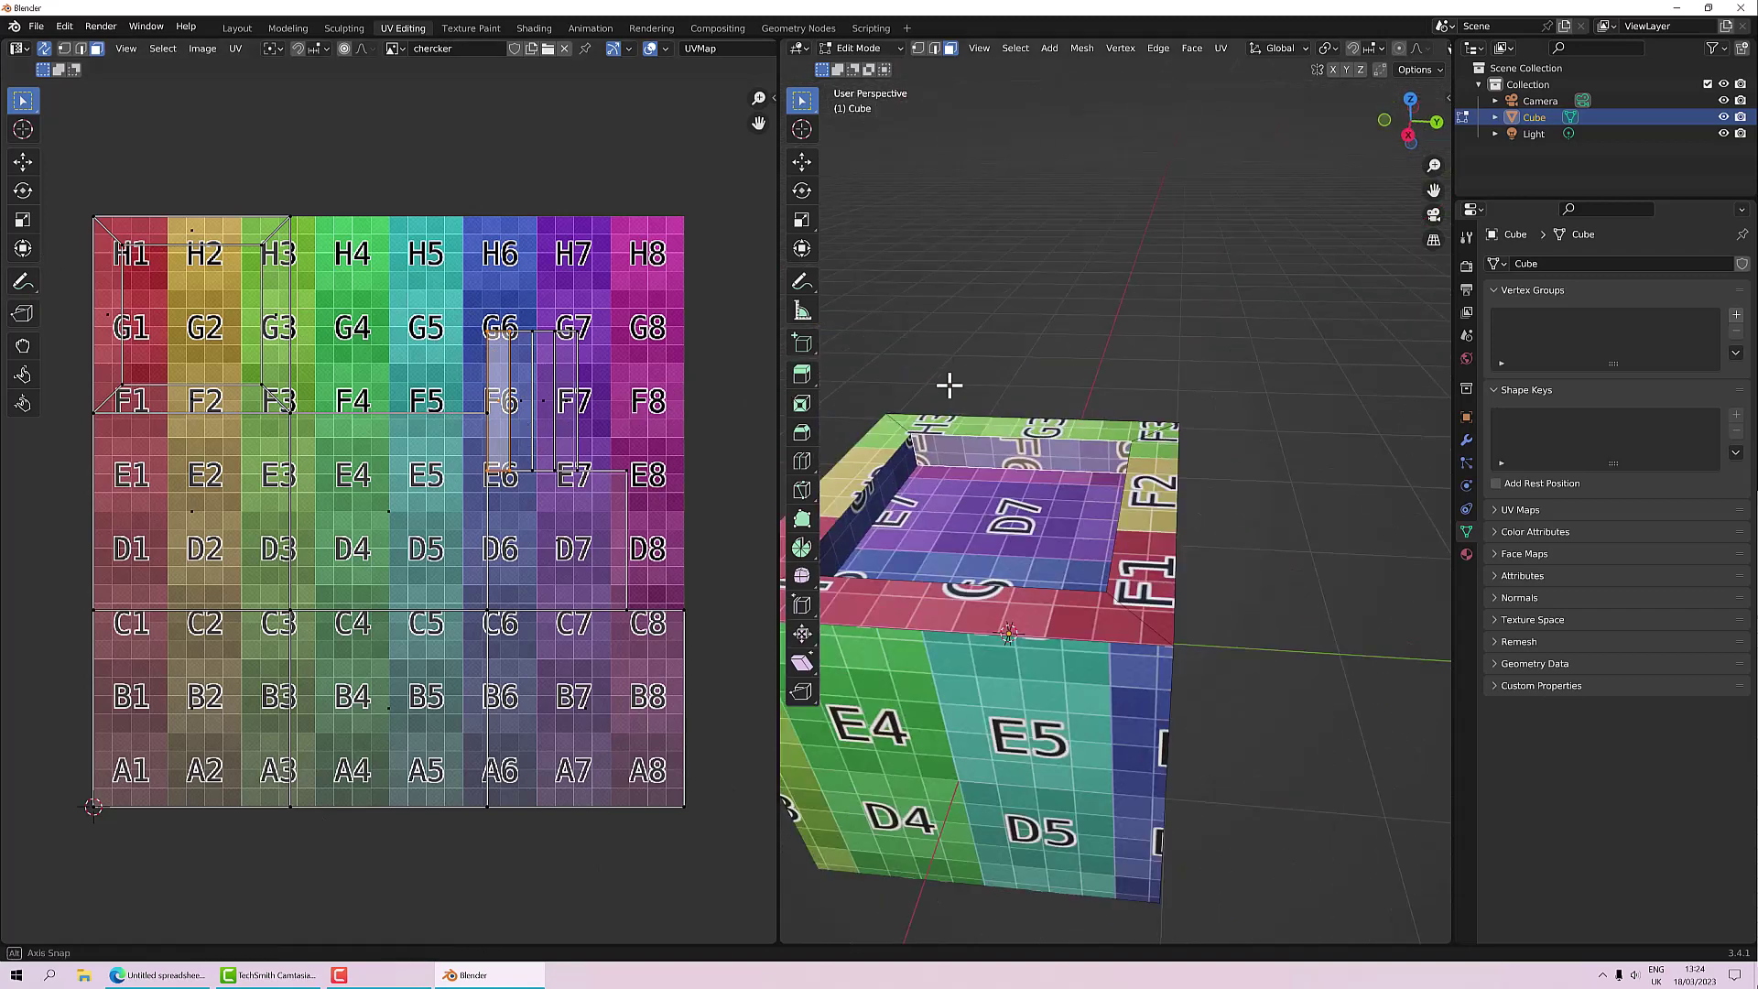
middle_drag(950, 381, 890, 490)
scroll(891, 490, up, 6)
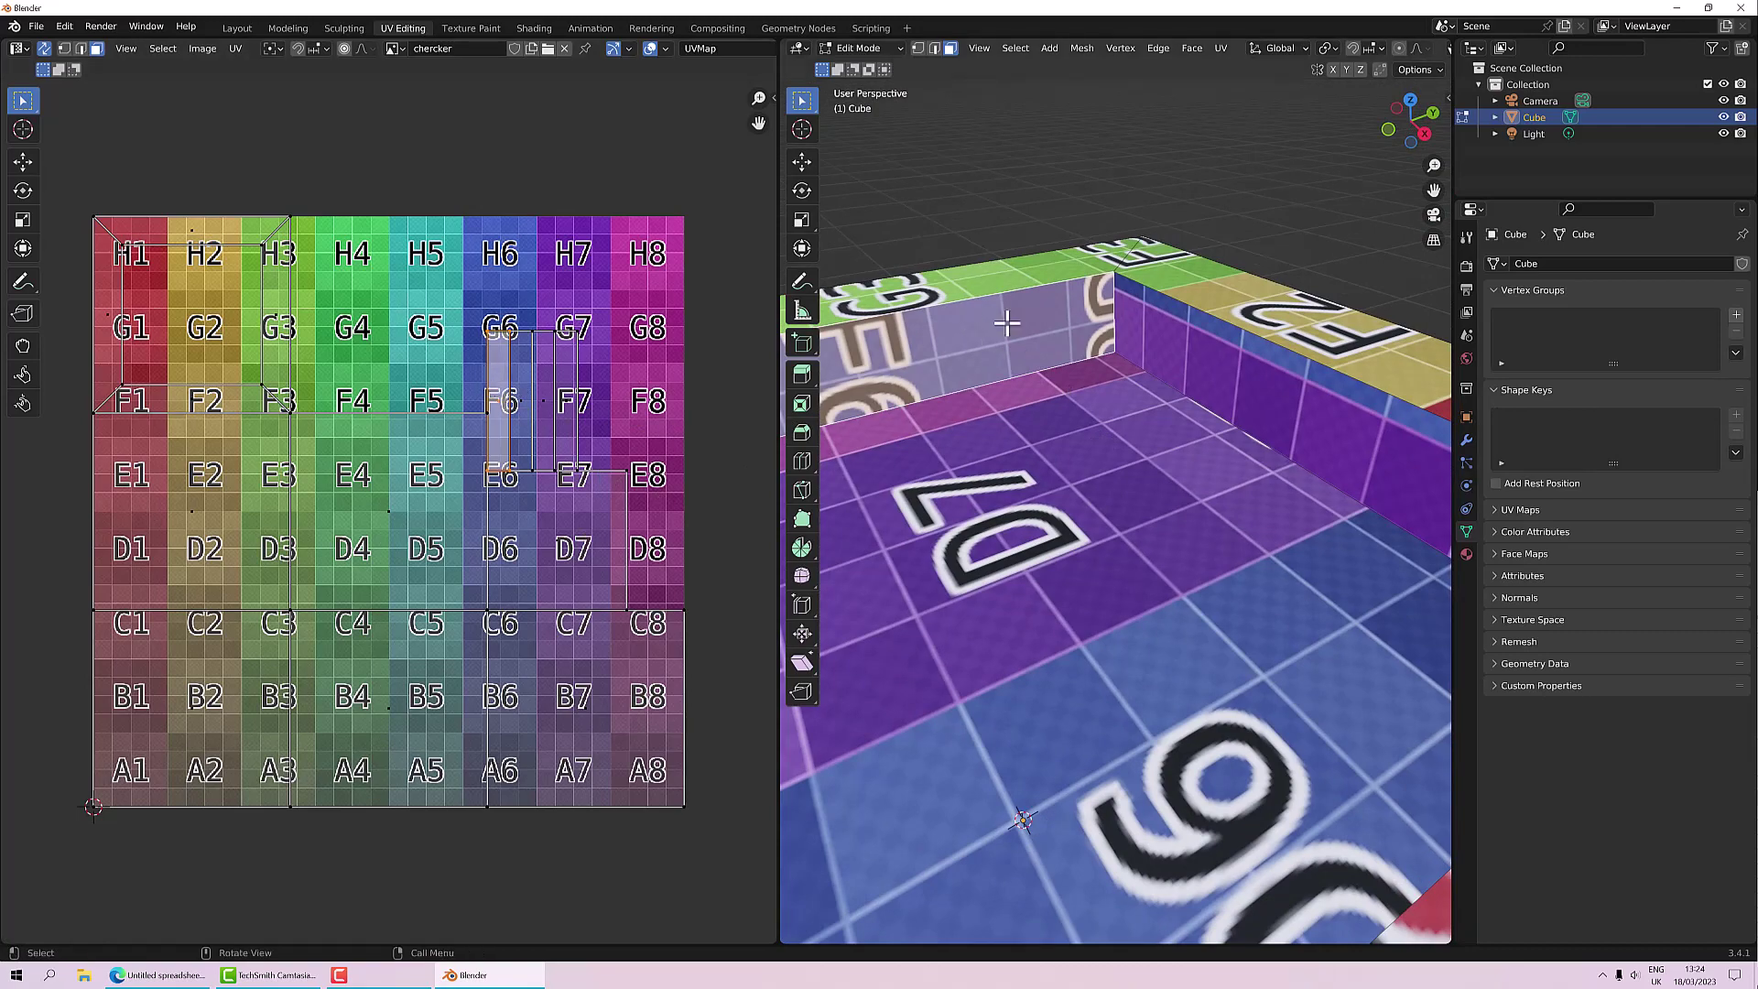
scroll(1022, 346, down, 4)
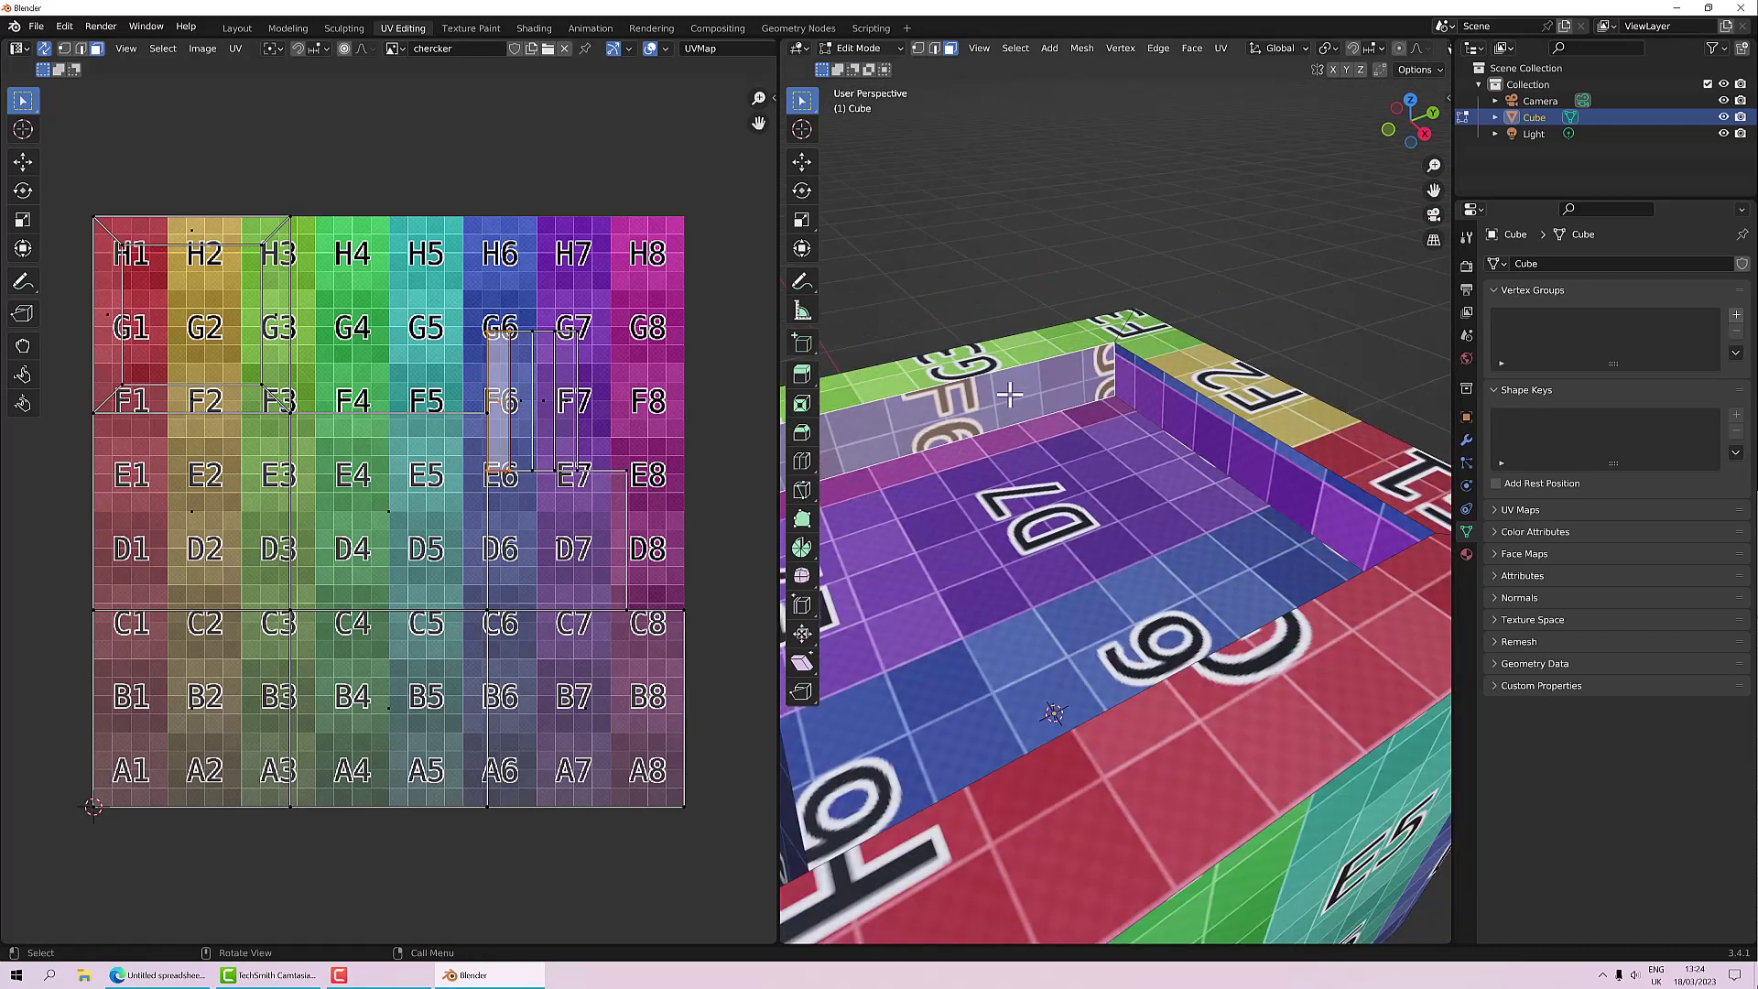
middle_drag(1024, 396, 1128, 415)
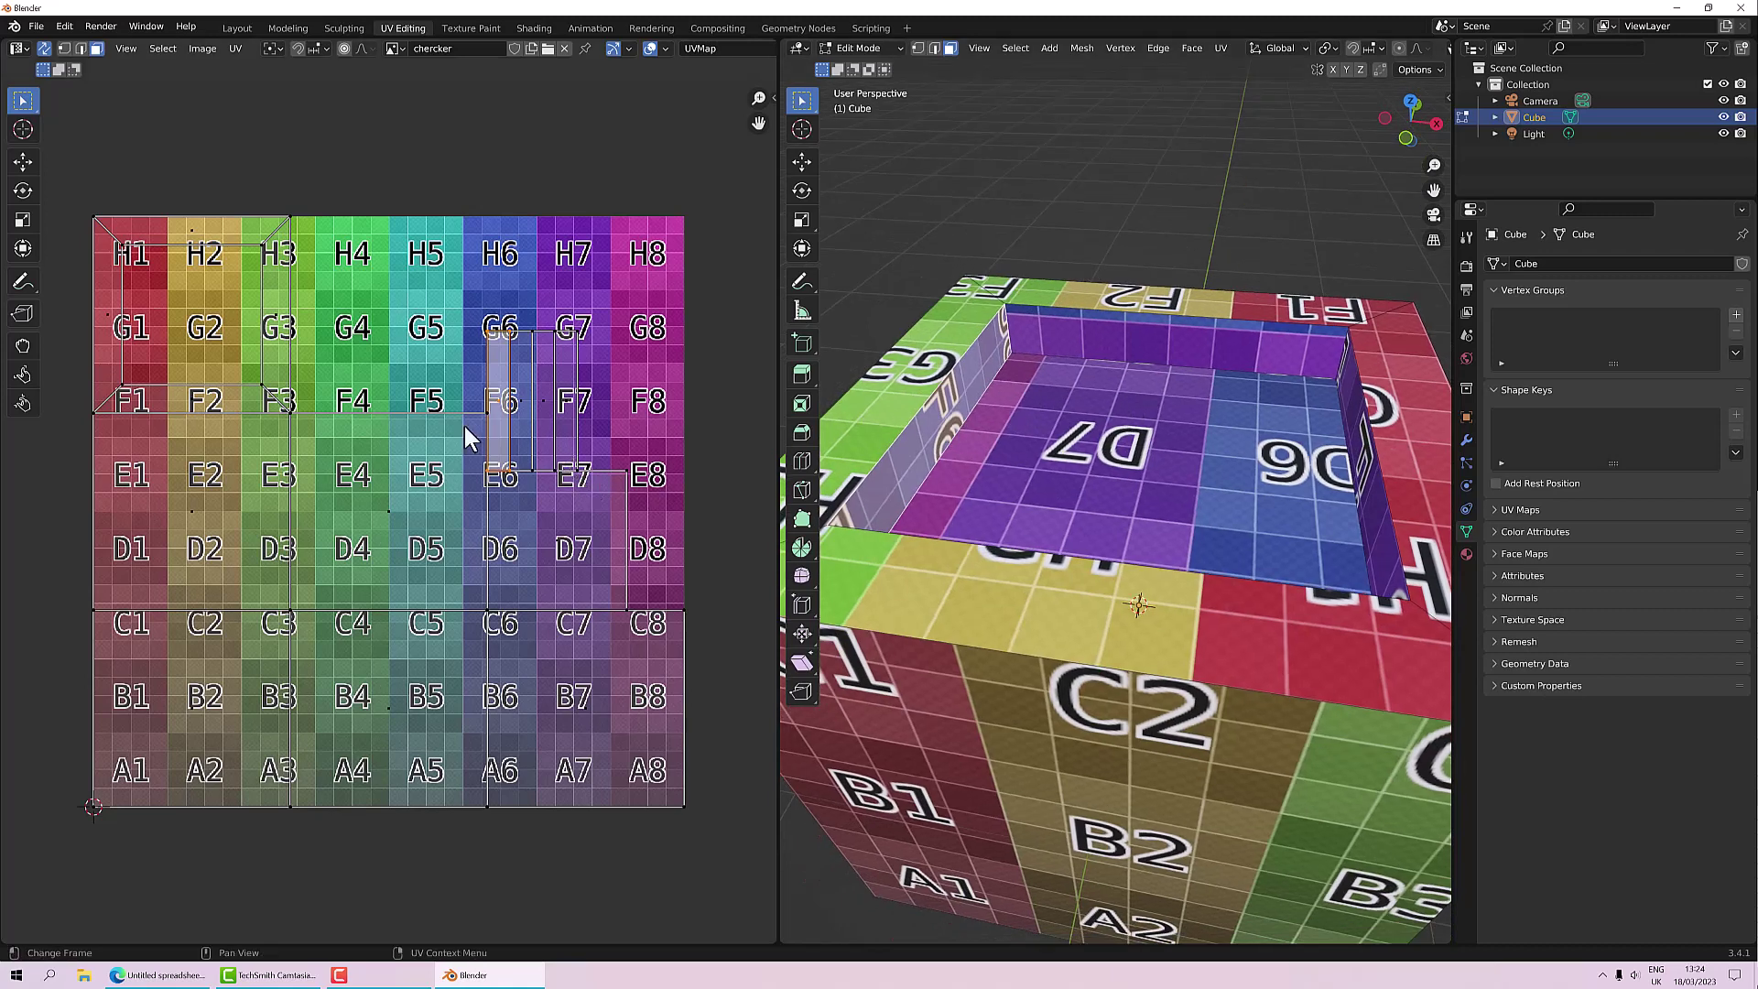
scroll(463, 423, down, 1)
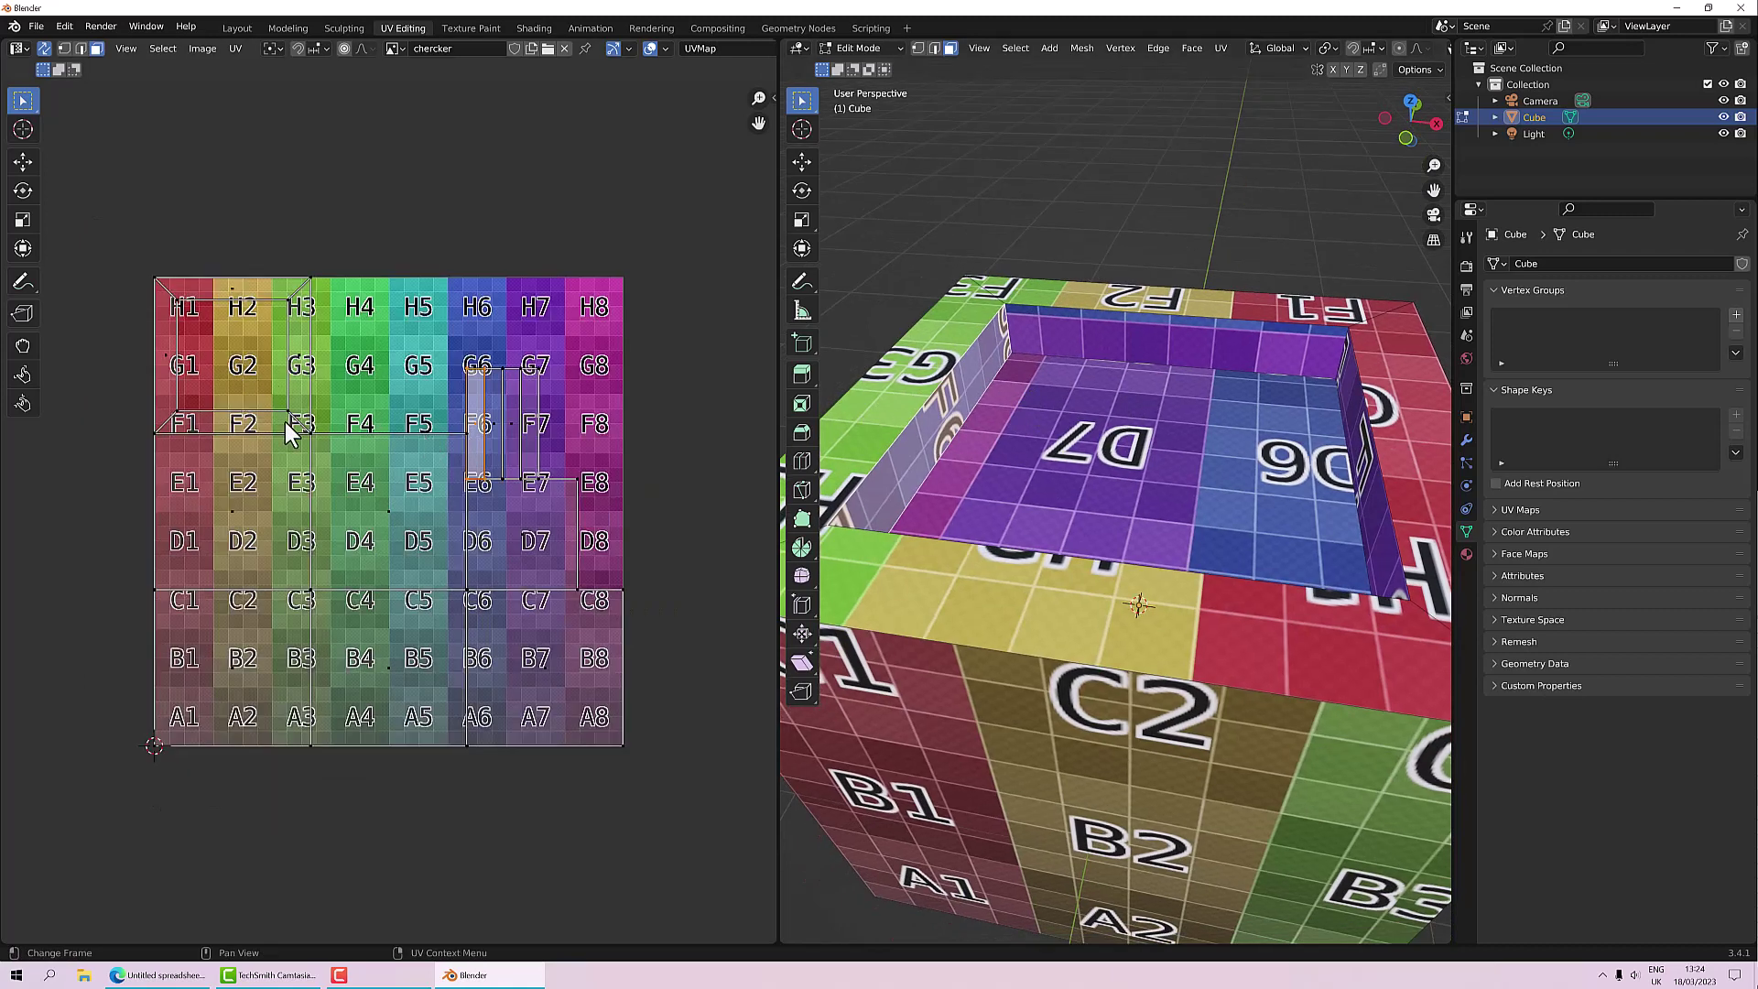
middle_drag(1060, 453, 993, 445)
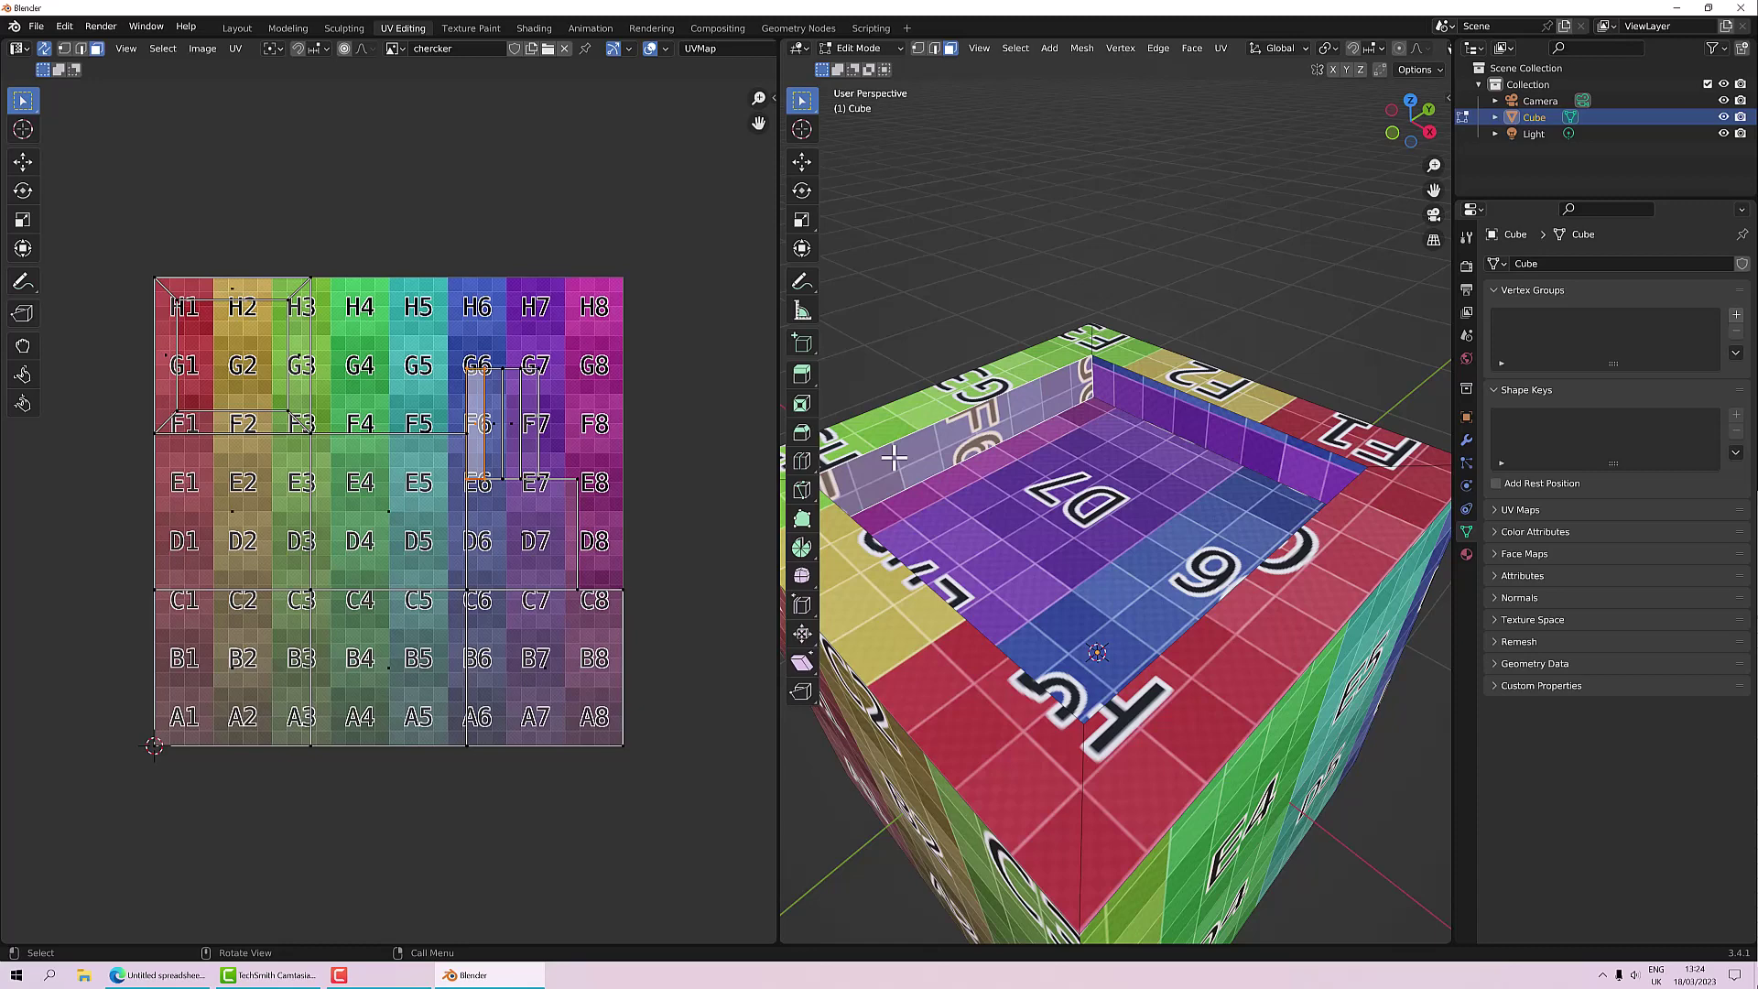
mouse_move(1033, 445)
middle_down()
mouse_move(1181, 471)
mouse_move(1327, 448)
mouse_move(1327, 479)
mouse_move(1071, 515)
mouse_move(1002, 462)
middle_up()
scroll(1028, 468, up, 2)
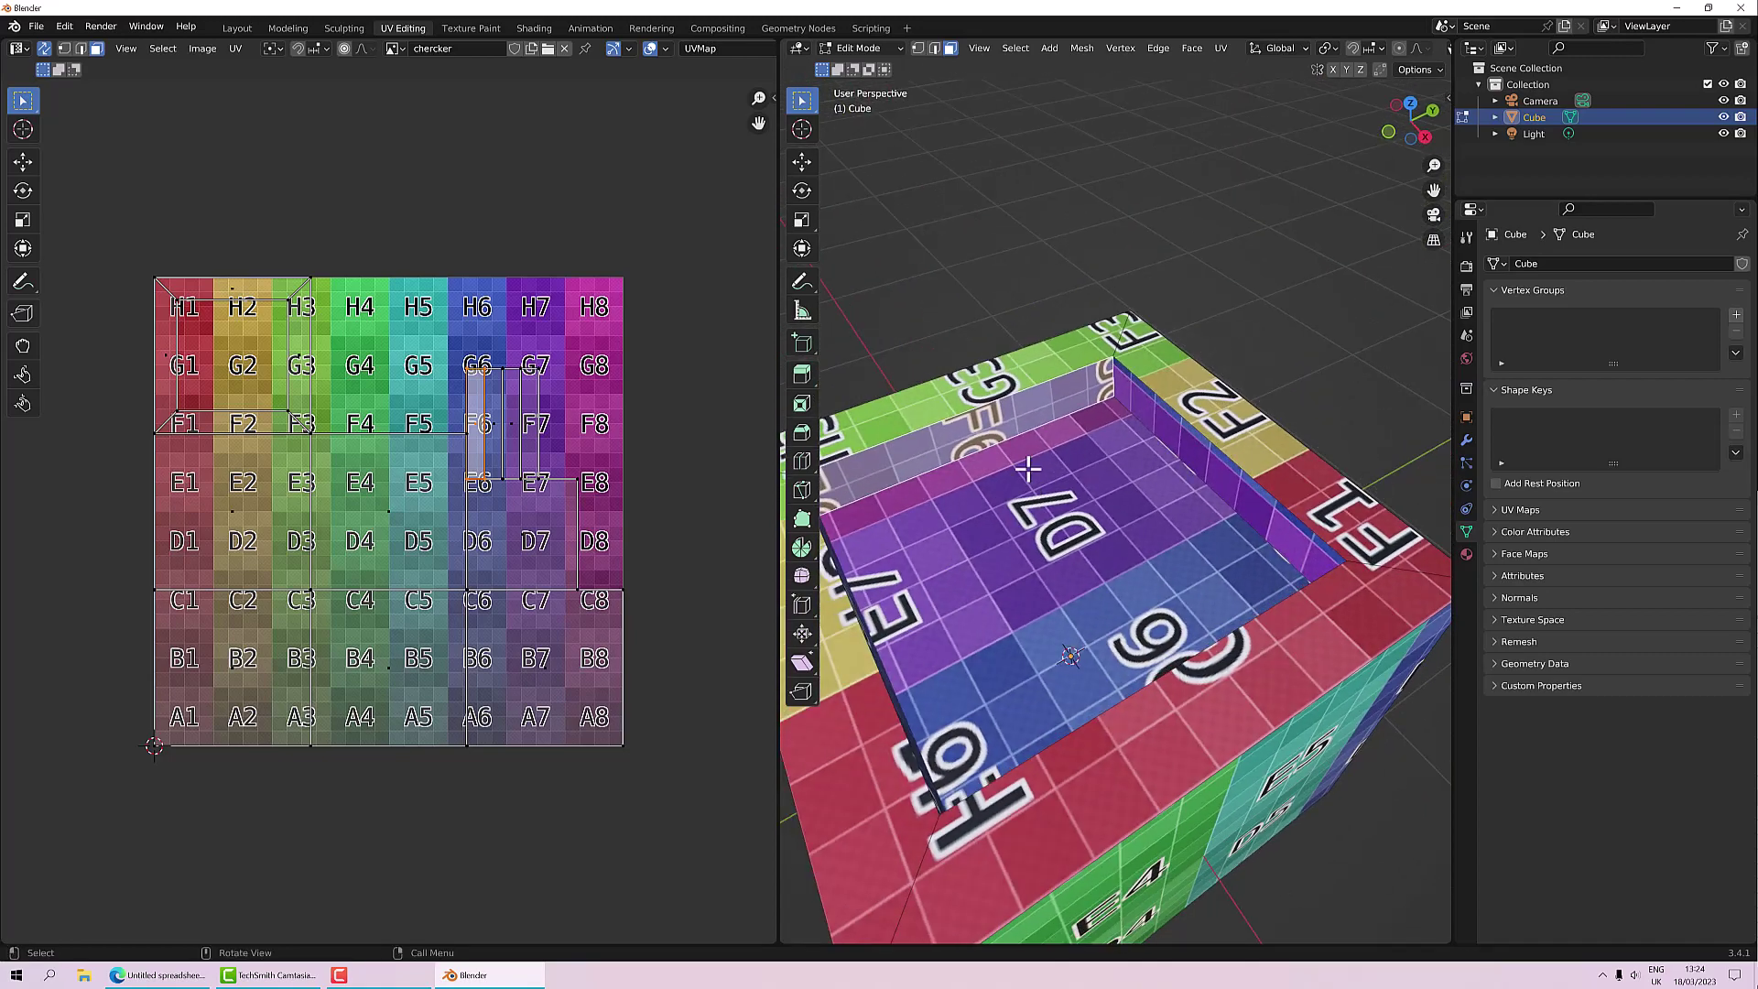
middle_drag(986, 431, 1076, 462)
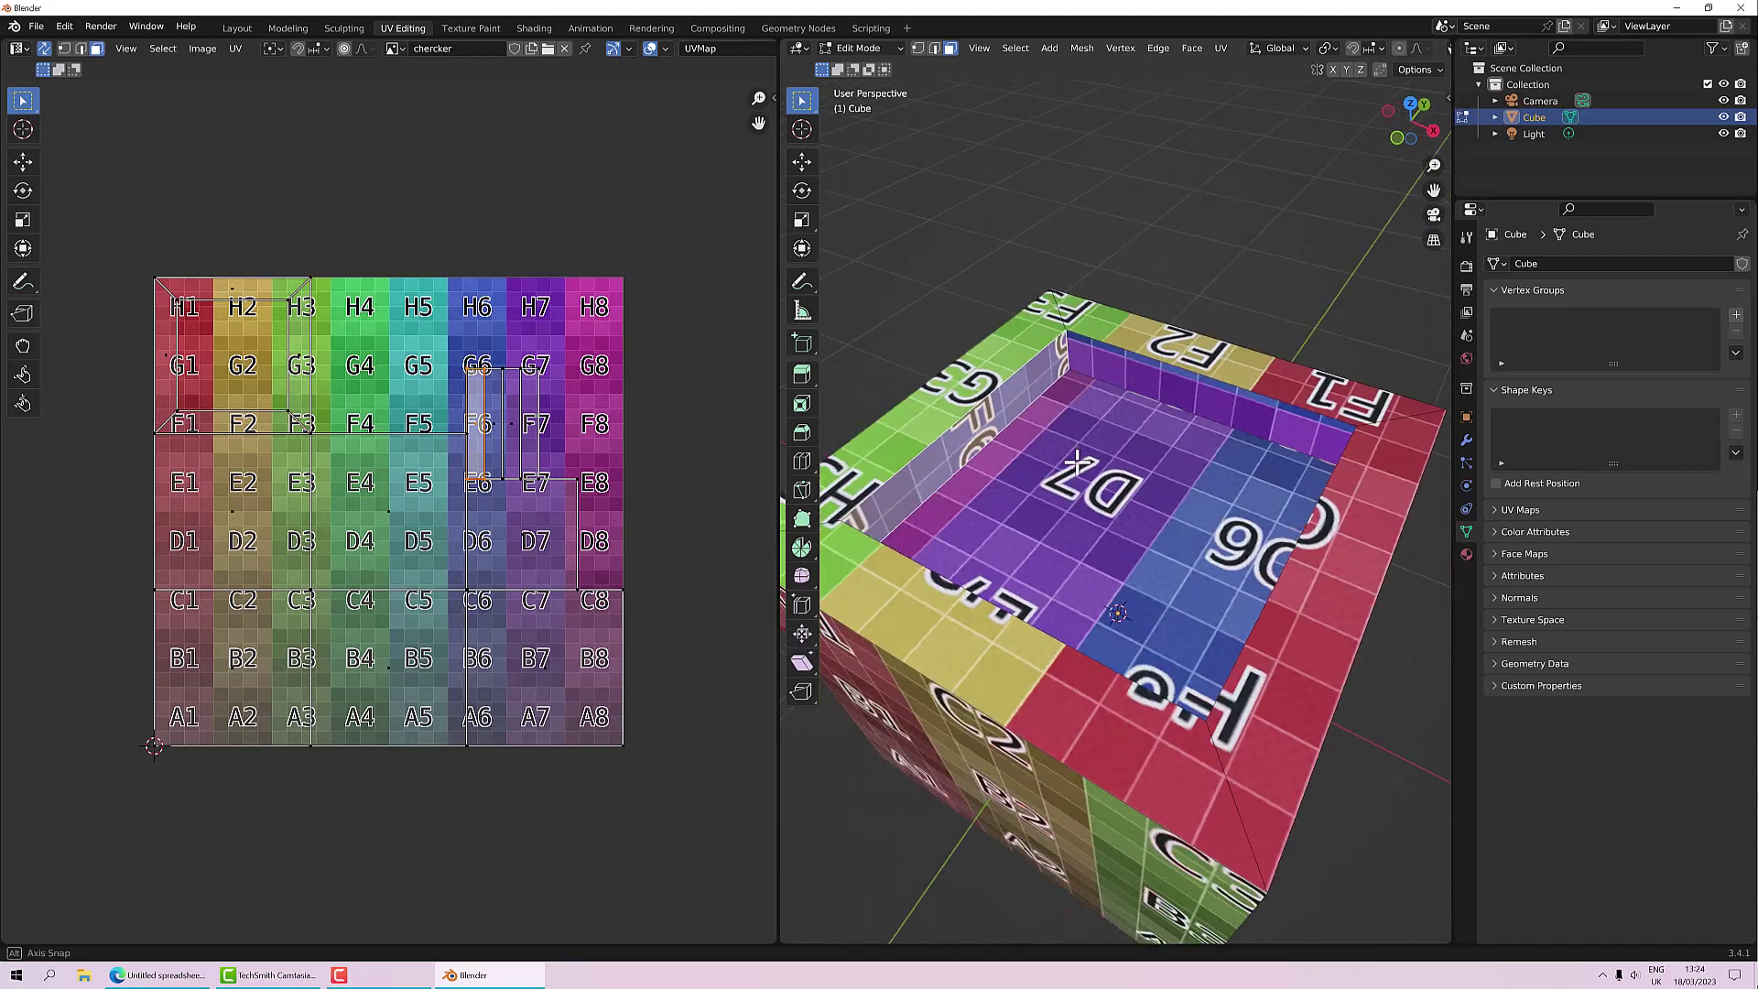
Step: Select the green rim face above the selected recess wall to compare its UV position, undoing each selection
click(980, 407)
key(ctrl+z)
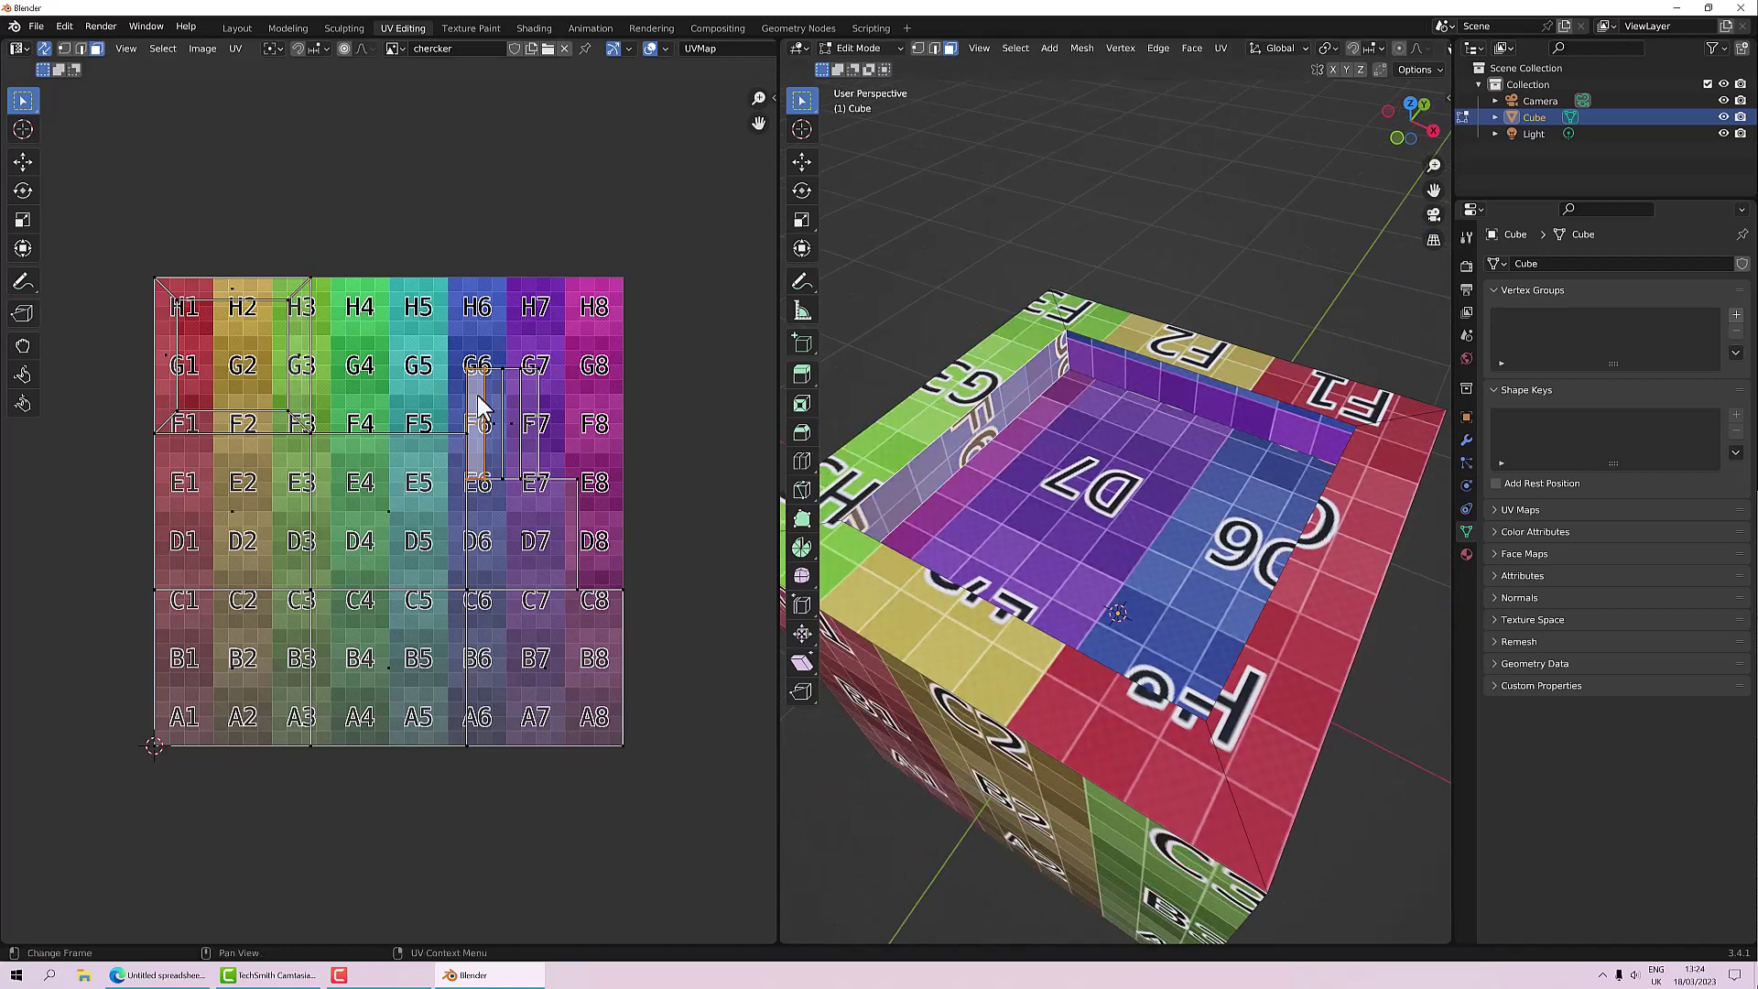
click(938, 417)
key(ctrl+z)
click(952, 419)
key(ctrl+z)
click(970, 419)
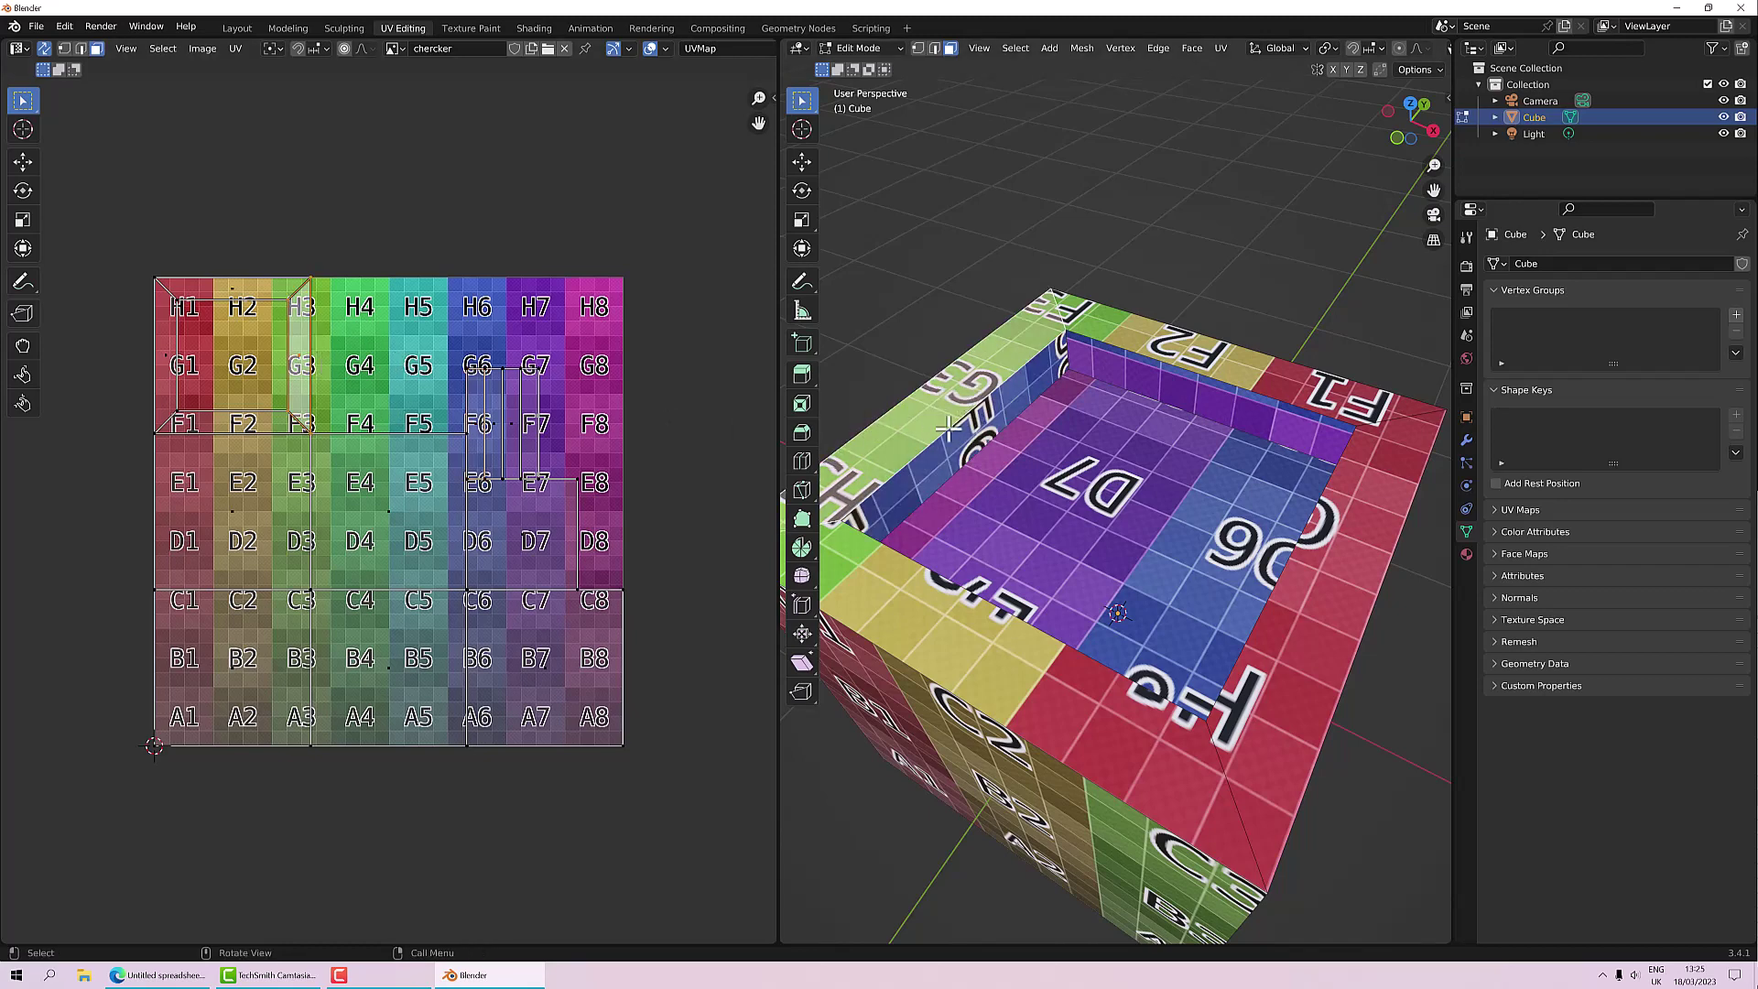
key(ctrl+z)
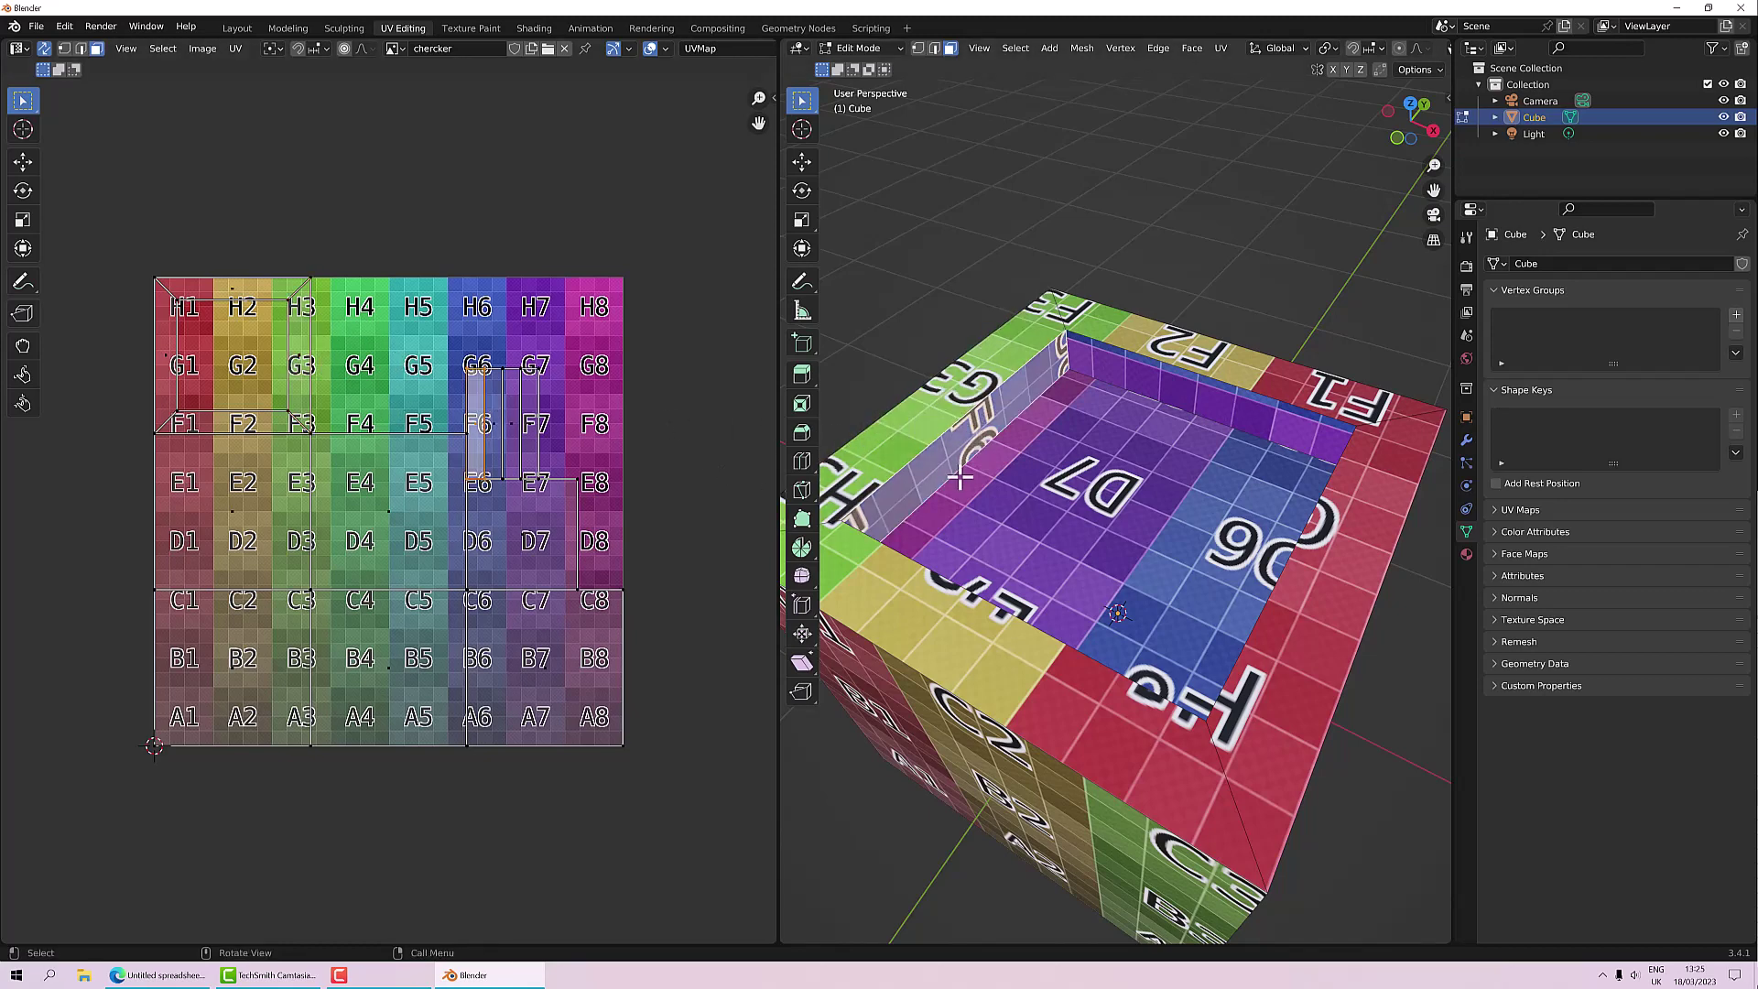
Step: Select other faces around the recess and examine their color grid texture from another angle
middle_drag(961, 477, 1097, 392)
click(1029, 453)
click(1134, 540)
scroll(996, 534, up, 4)
scroll(996, 534, down, 4)
scroll(1082, 430, down, 3)
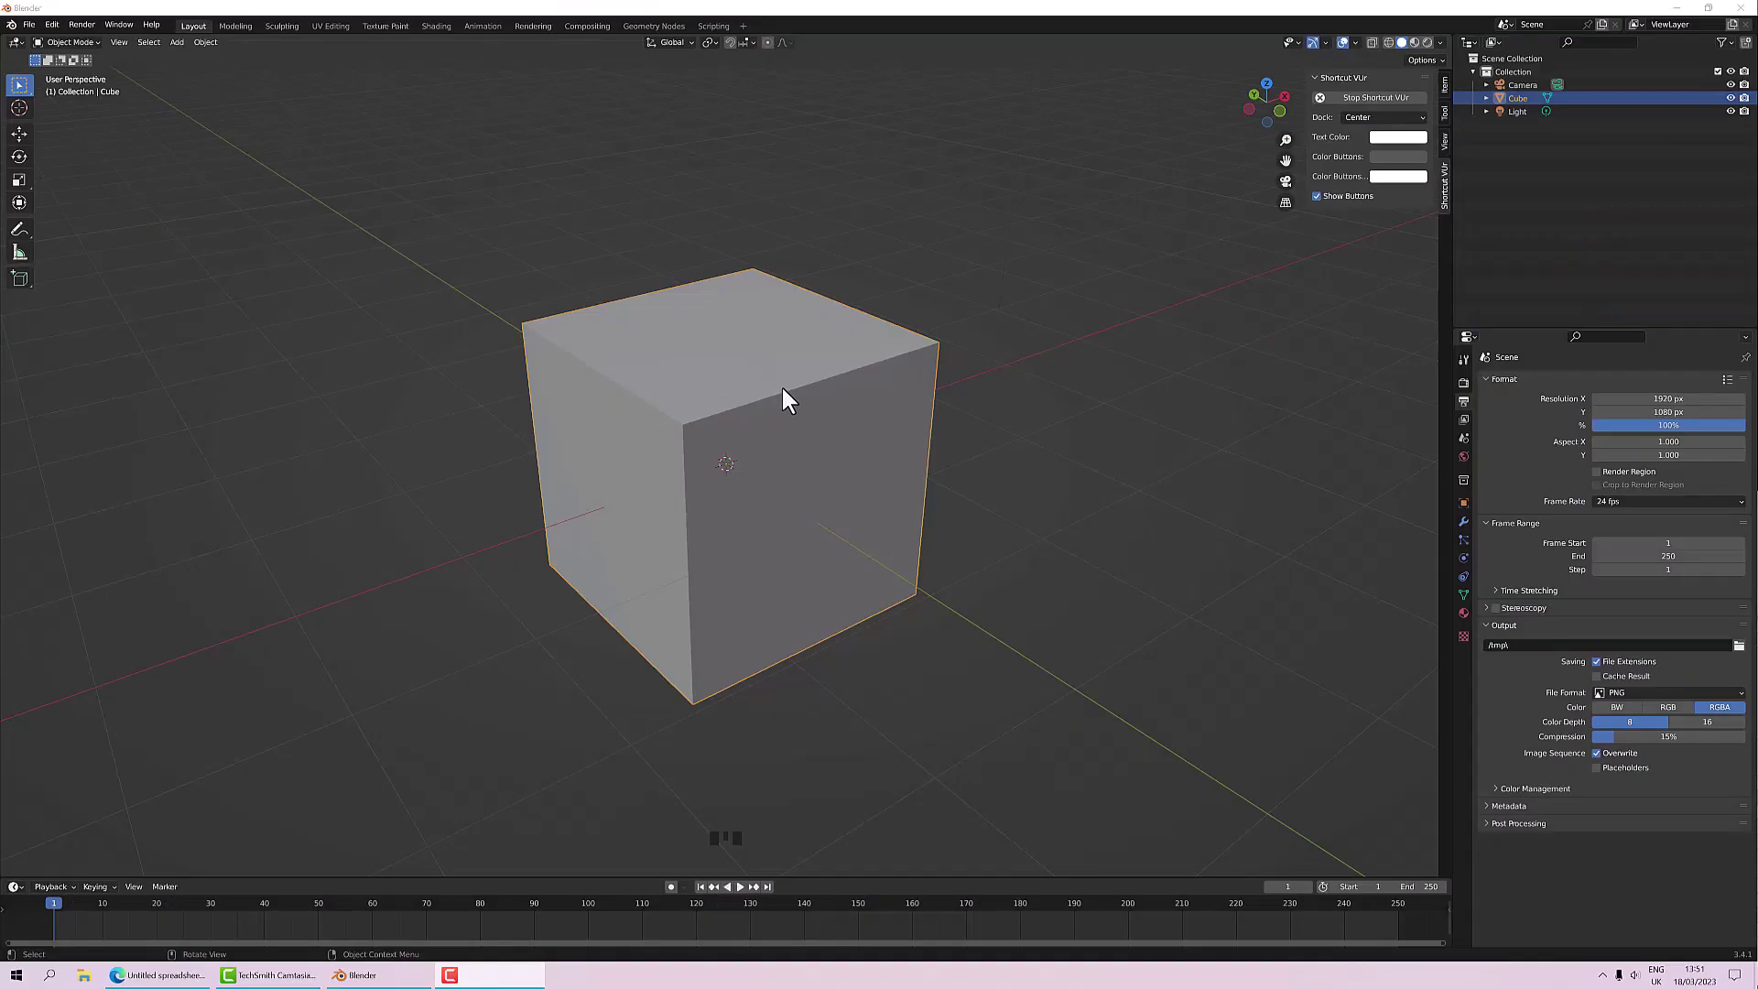
Step: Hide the 3D viewport's sidebar and select the default cube in the new scene
middle_drag(785, 393, 829, 403)
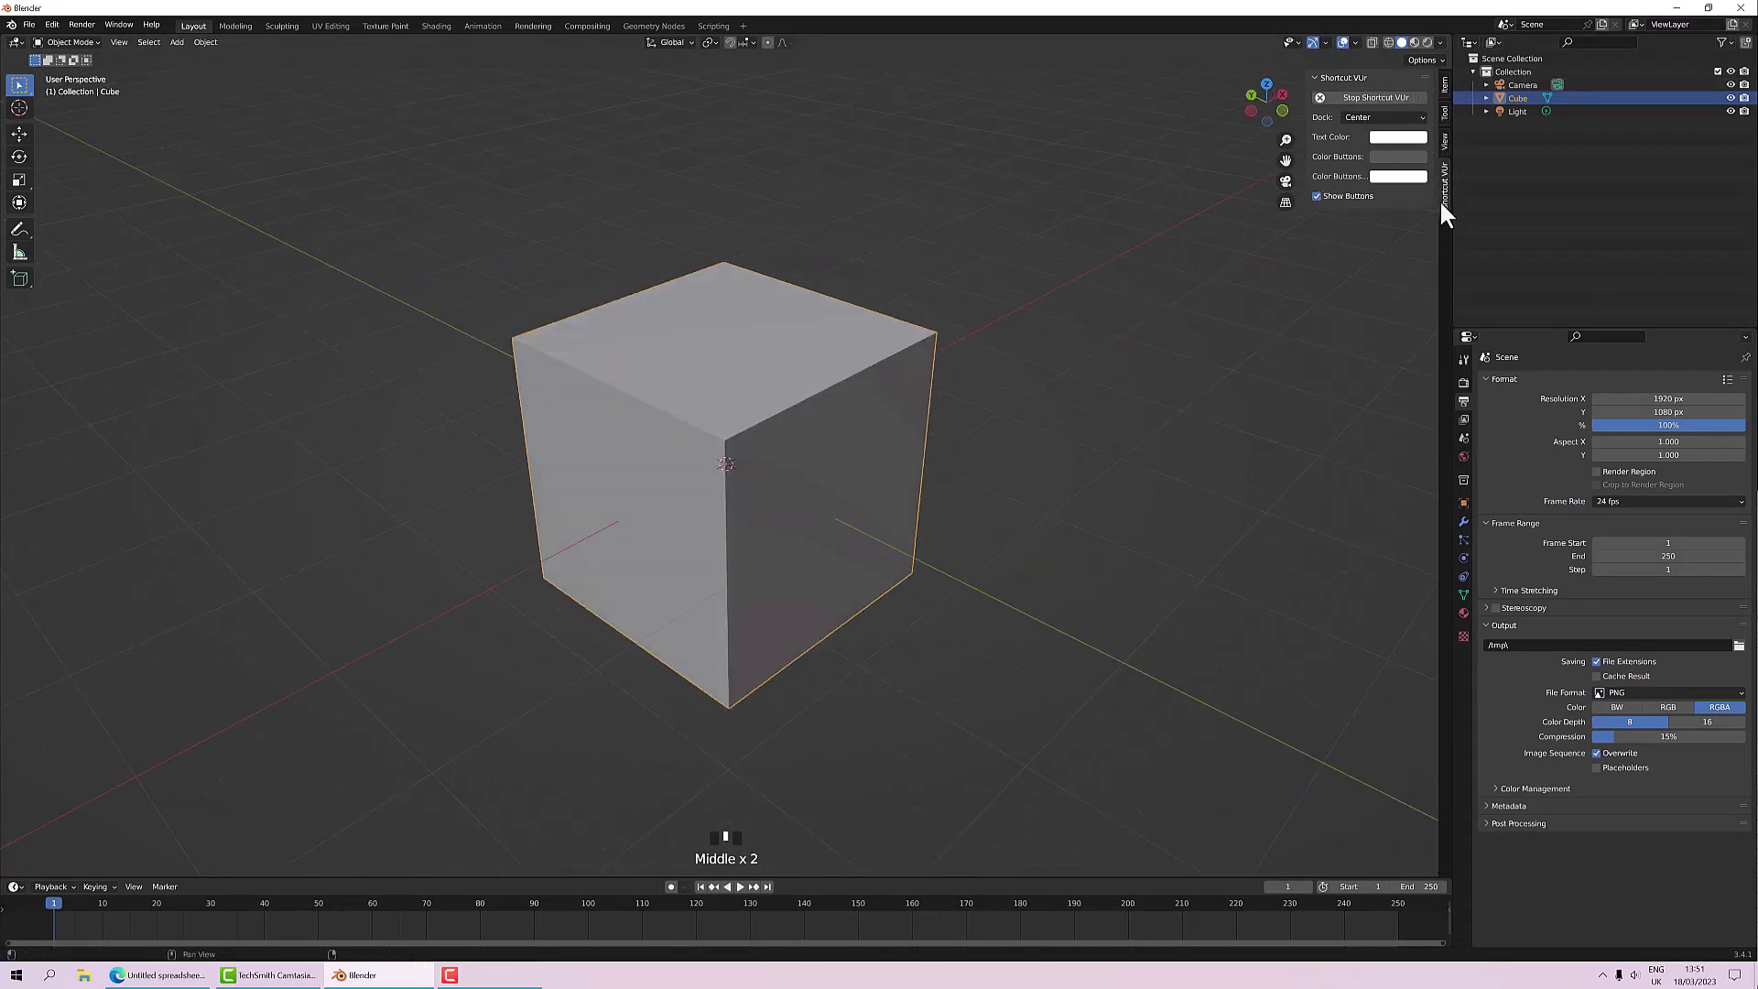
key(n)
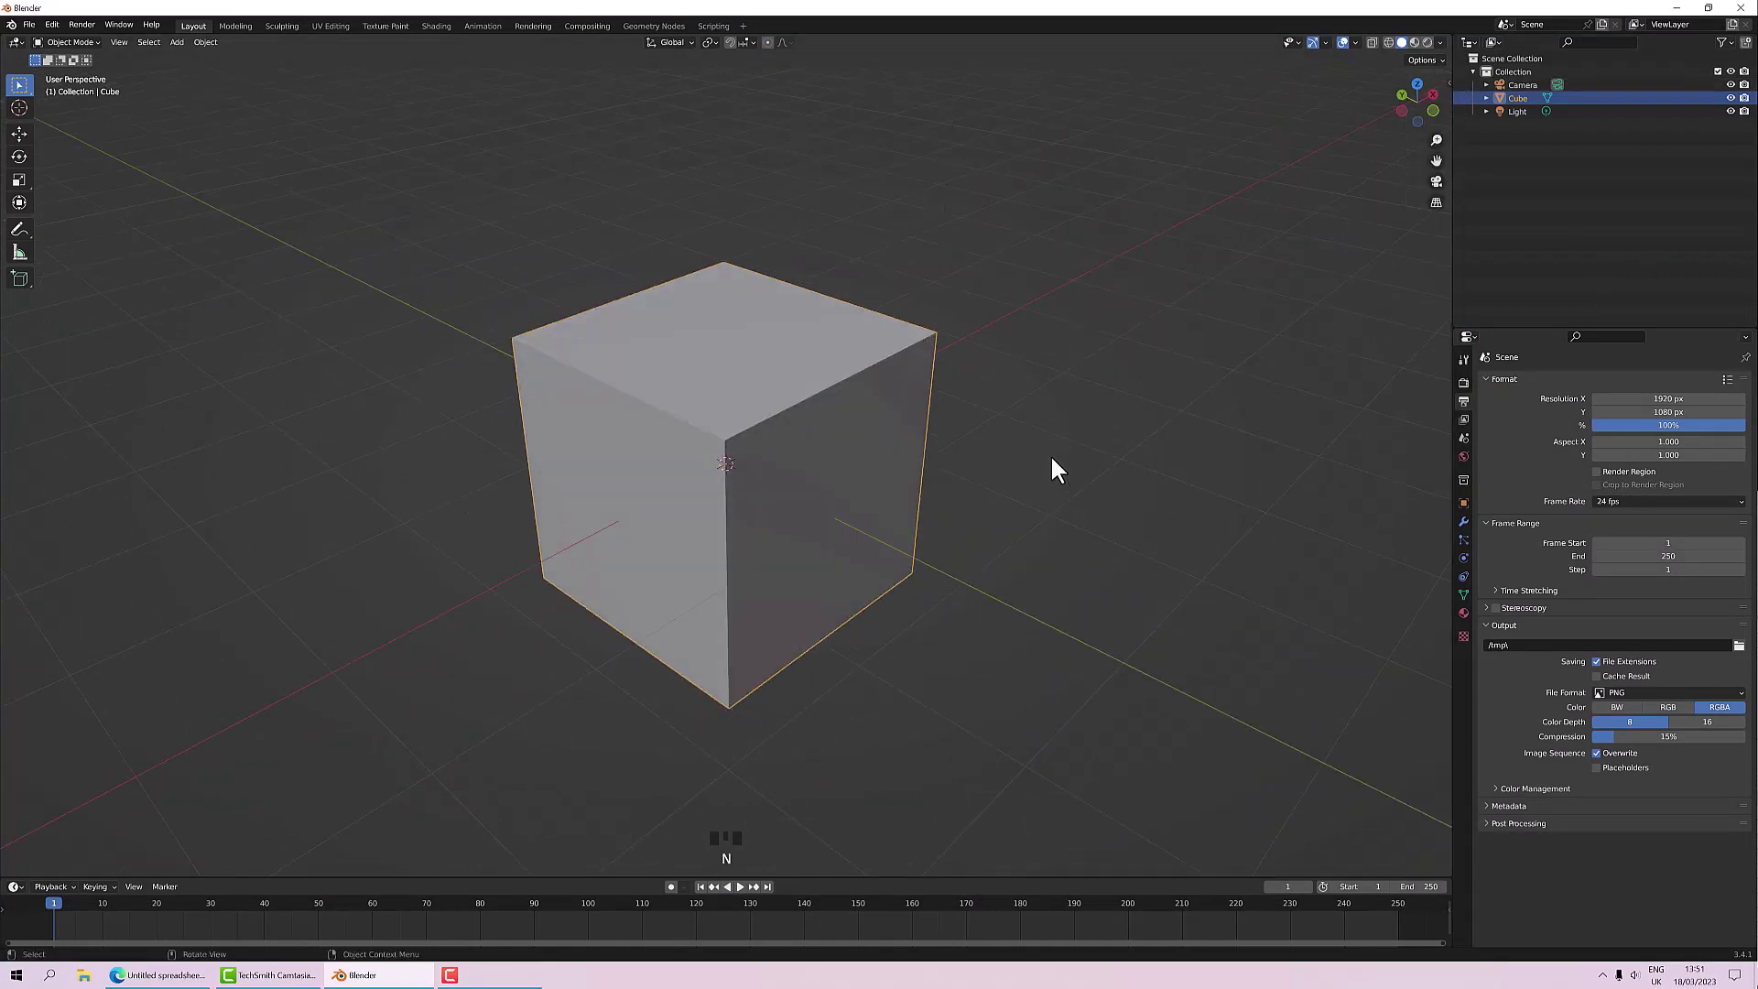
middle_drag(1052, 467, 1058, 462)
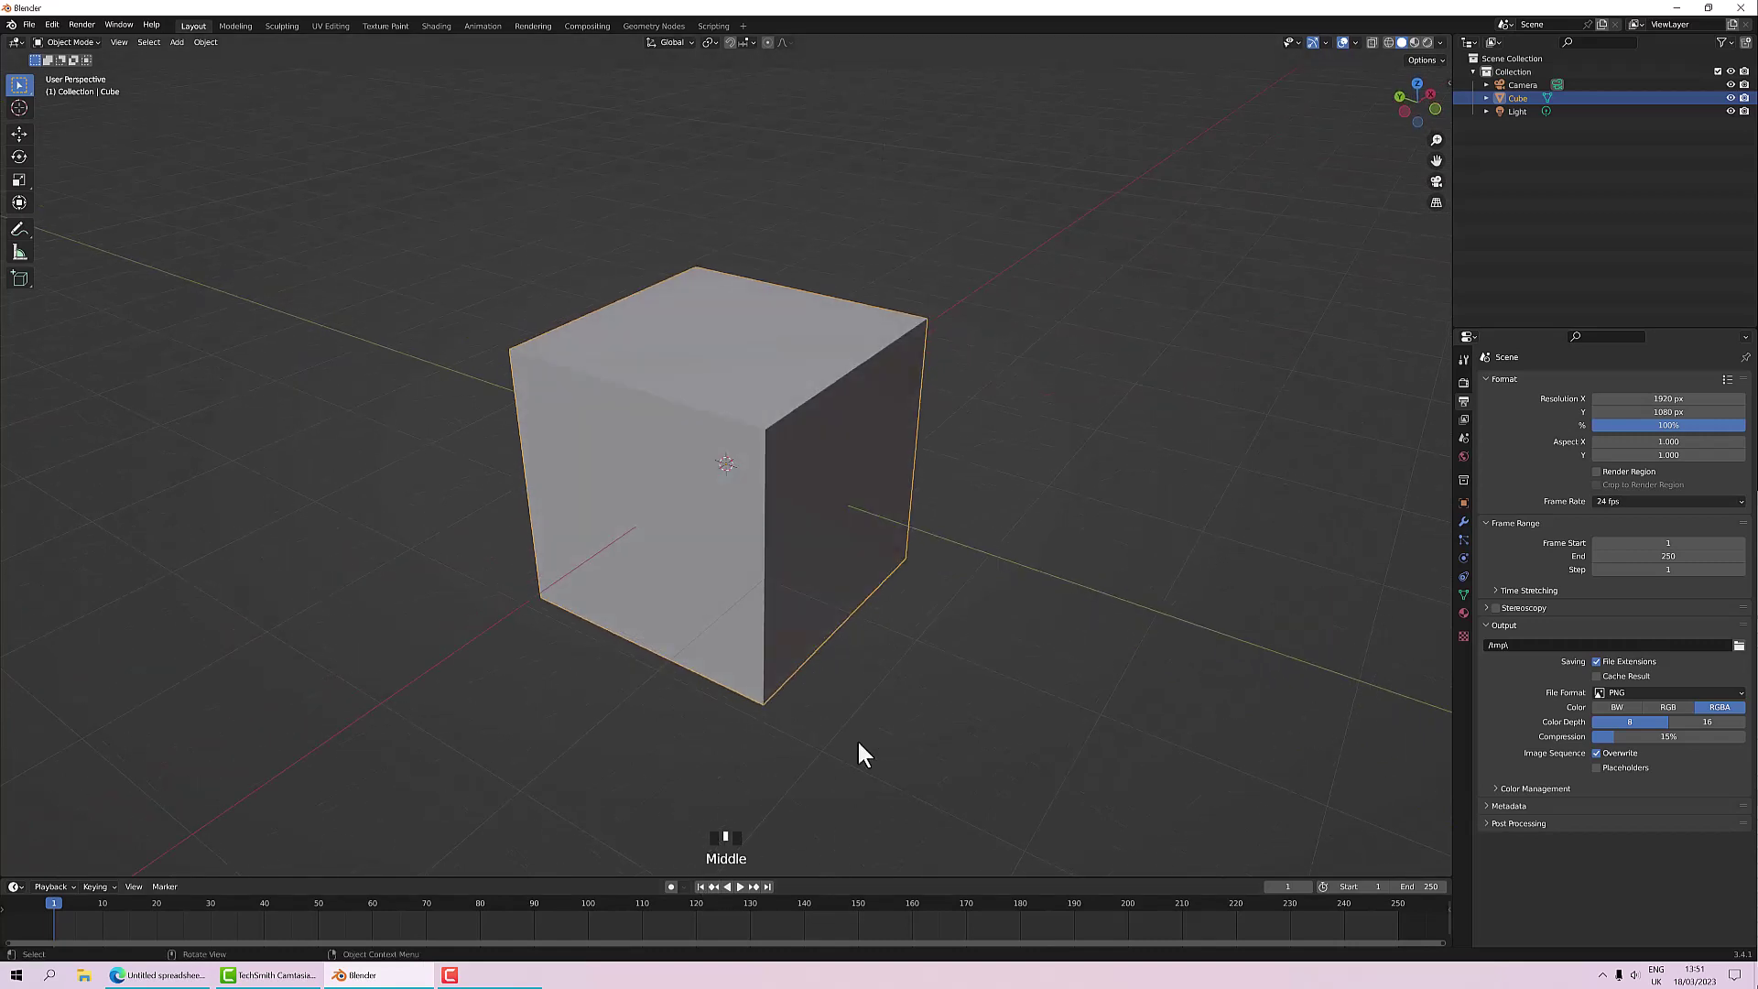
middle_drag(859, 749, 853, 733)
middle_drag(914, 584, 926, 567)
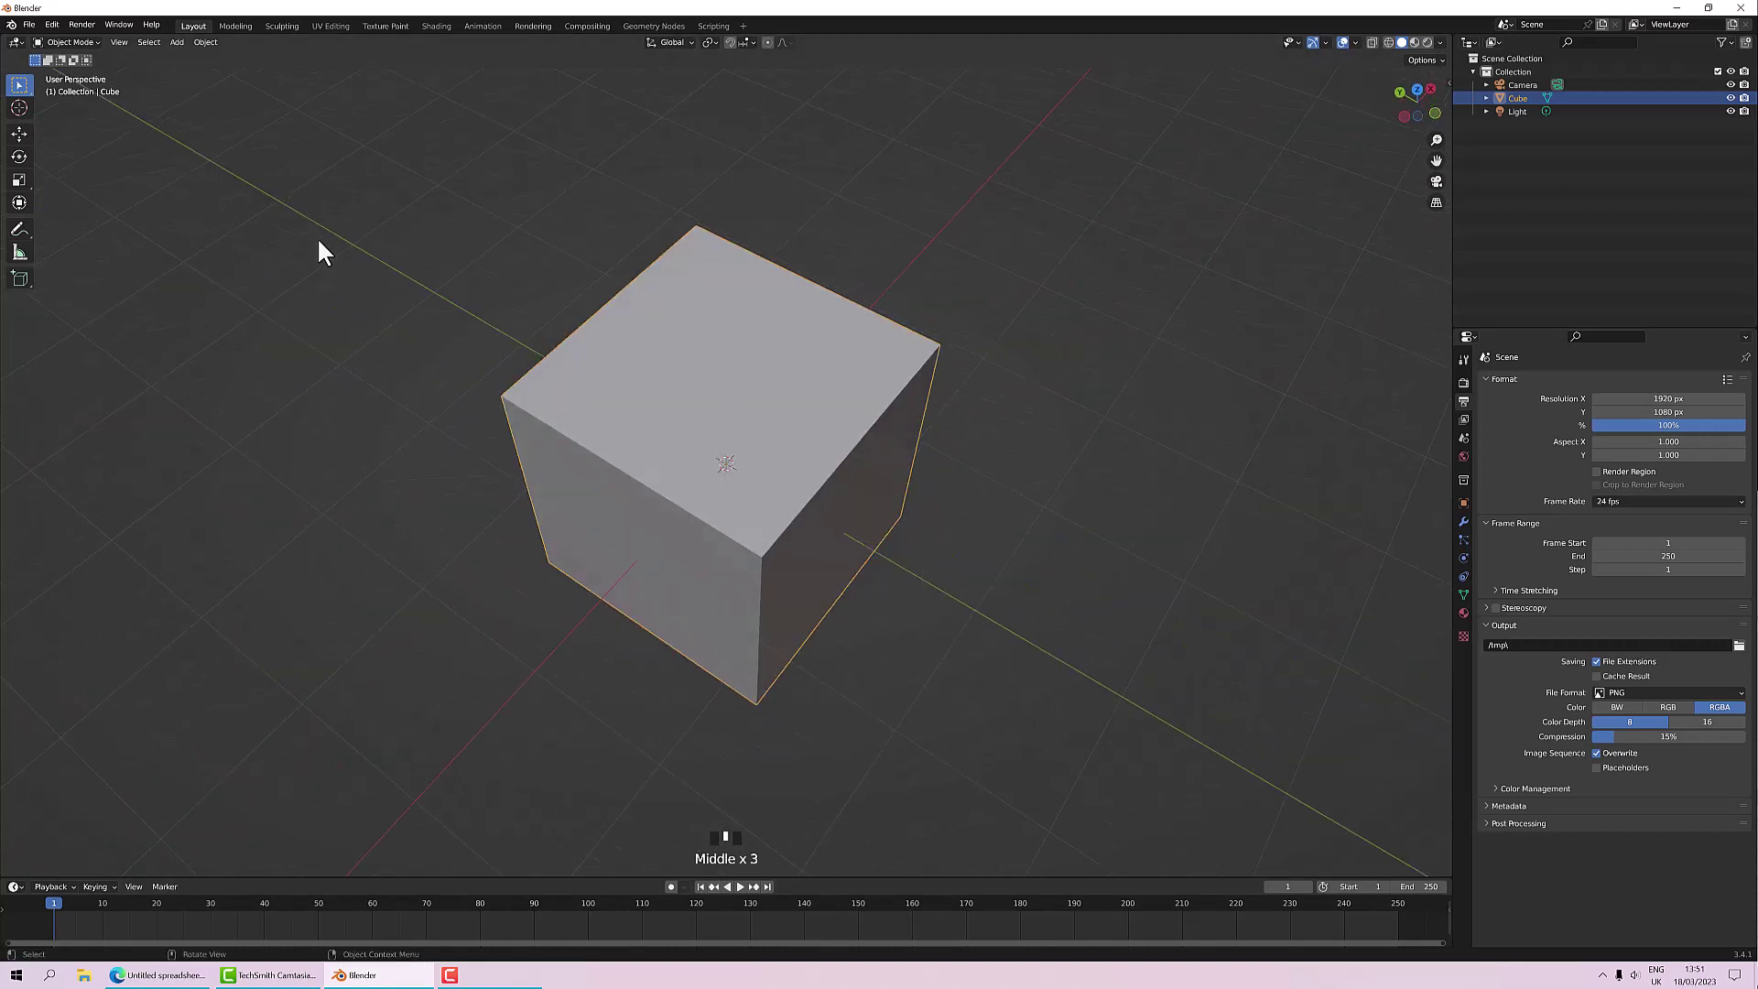
middle_drag(439, 286, 580, 349)
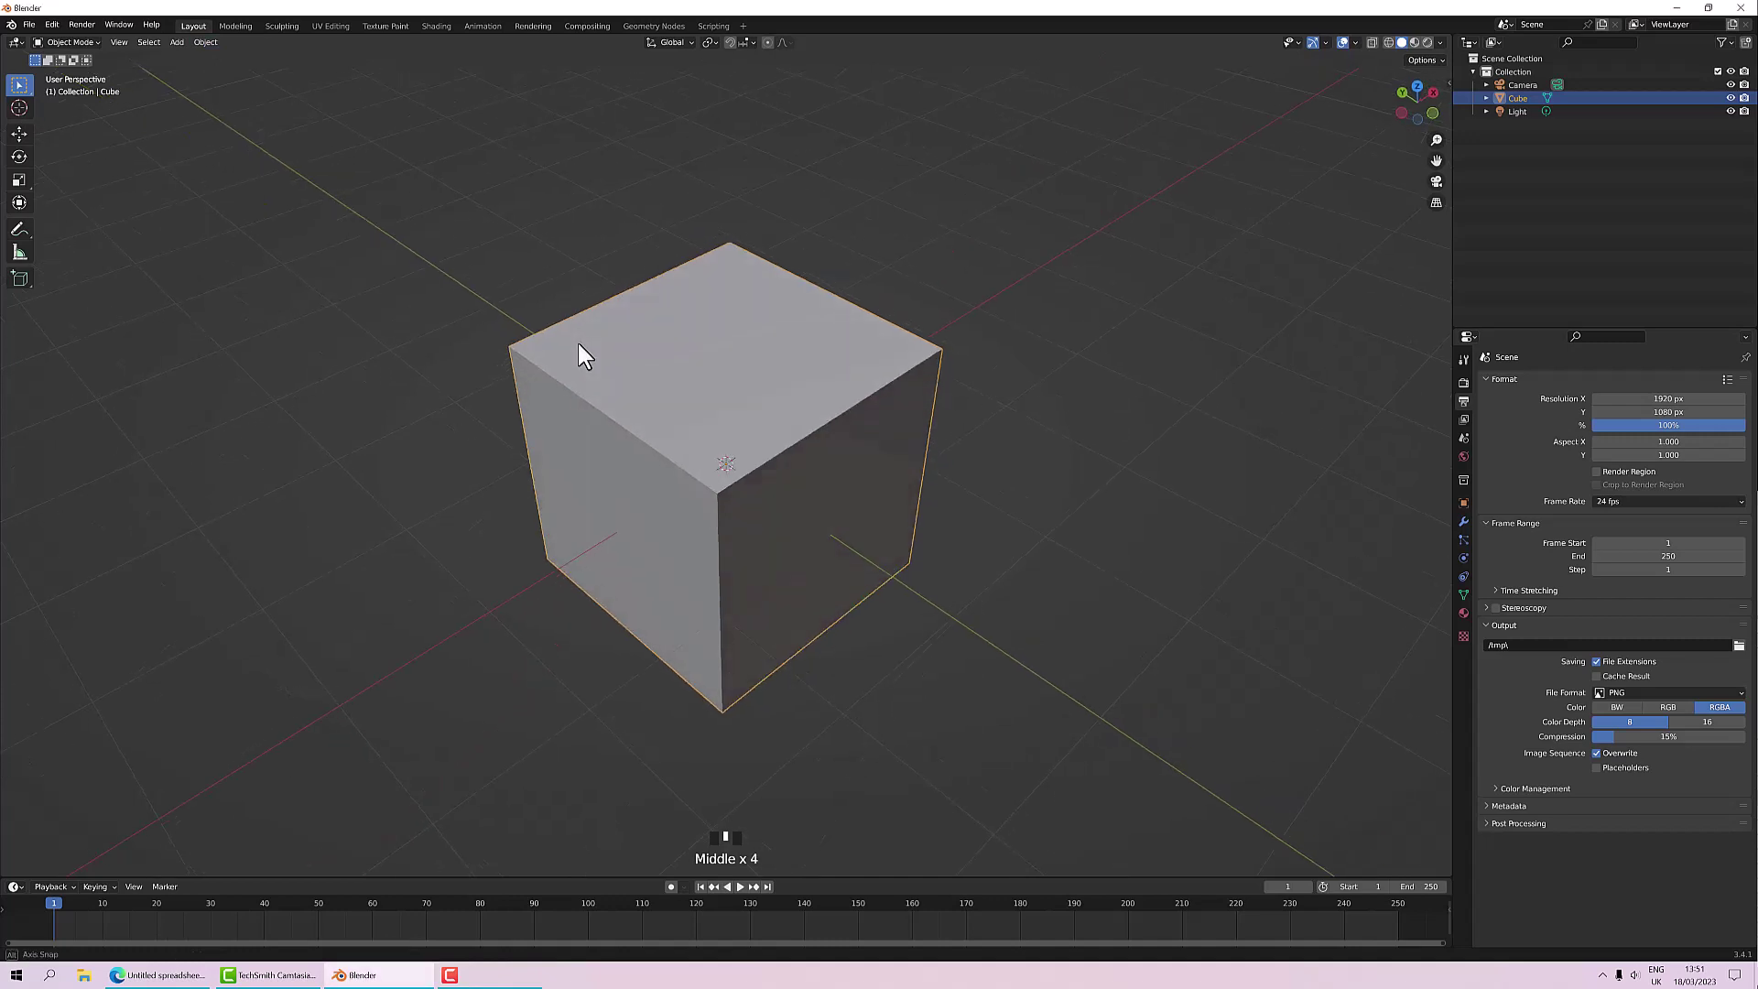
middle_drag(715, 455, 750, 364)
click(751, 377)
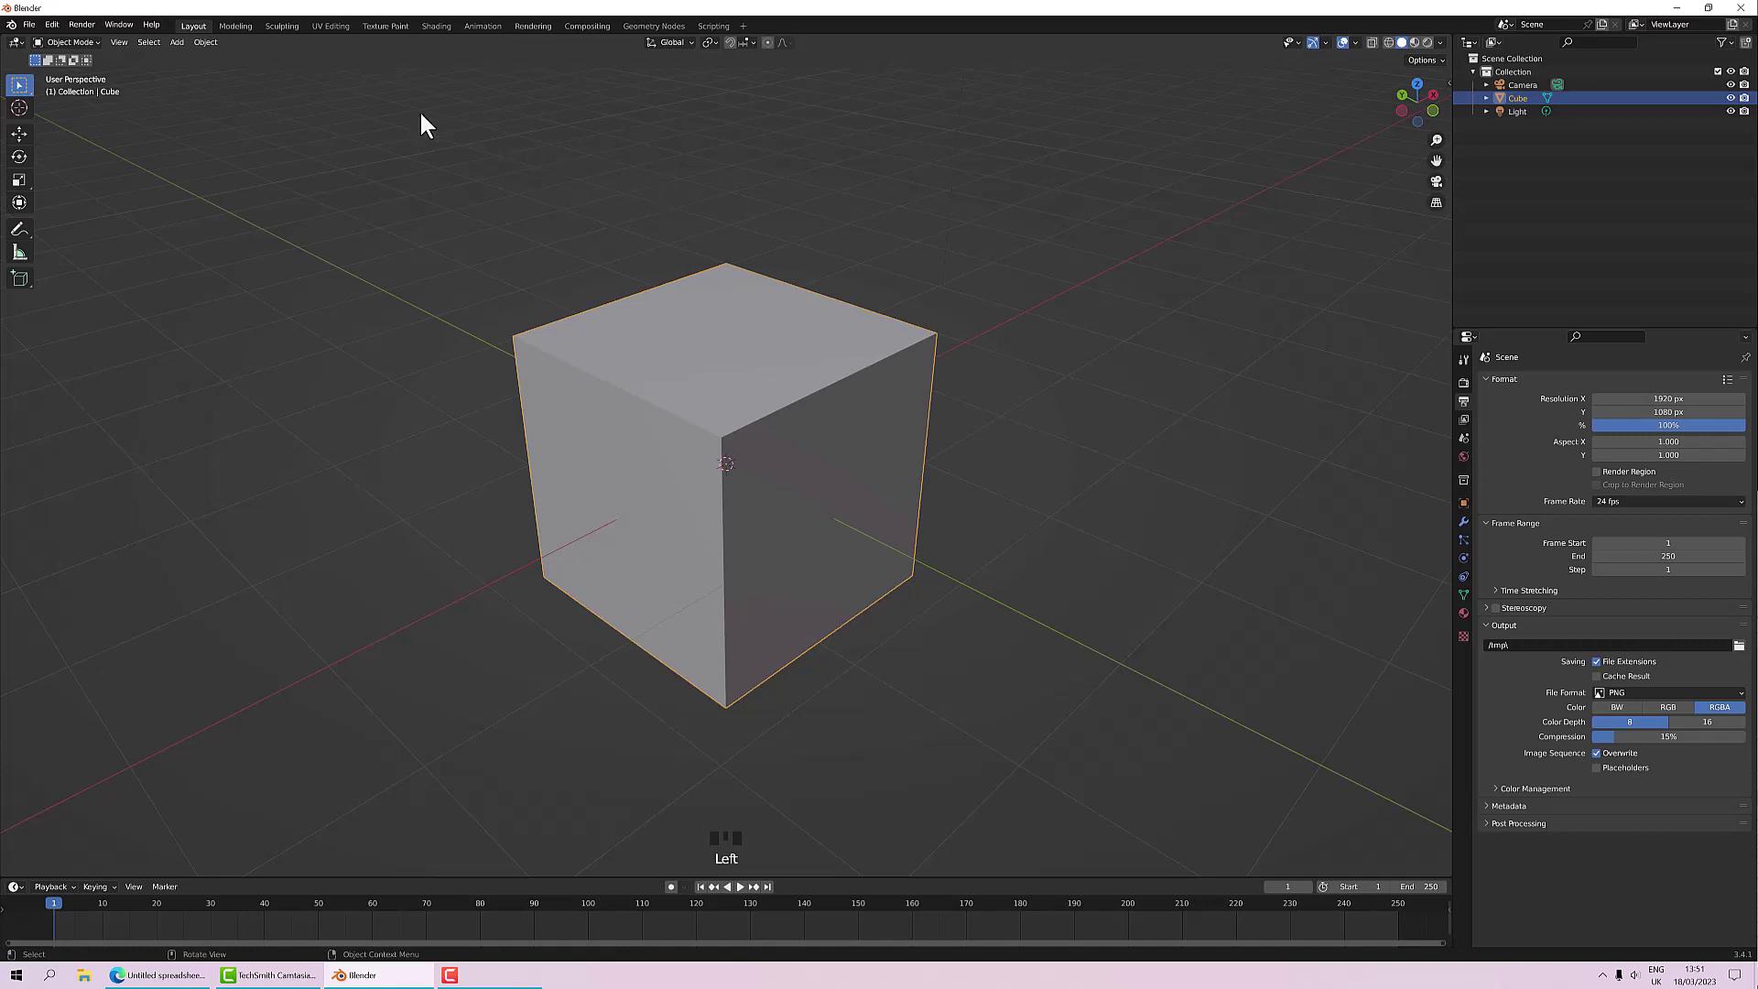
Step: Switch to the UV Editing workspace, fit the cube's UV layout in its editor and enlarge the cube in the 3D view
click(330, 26)
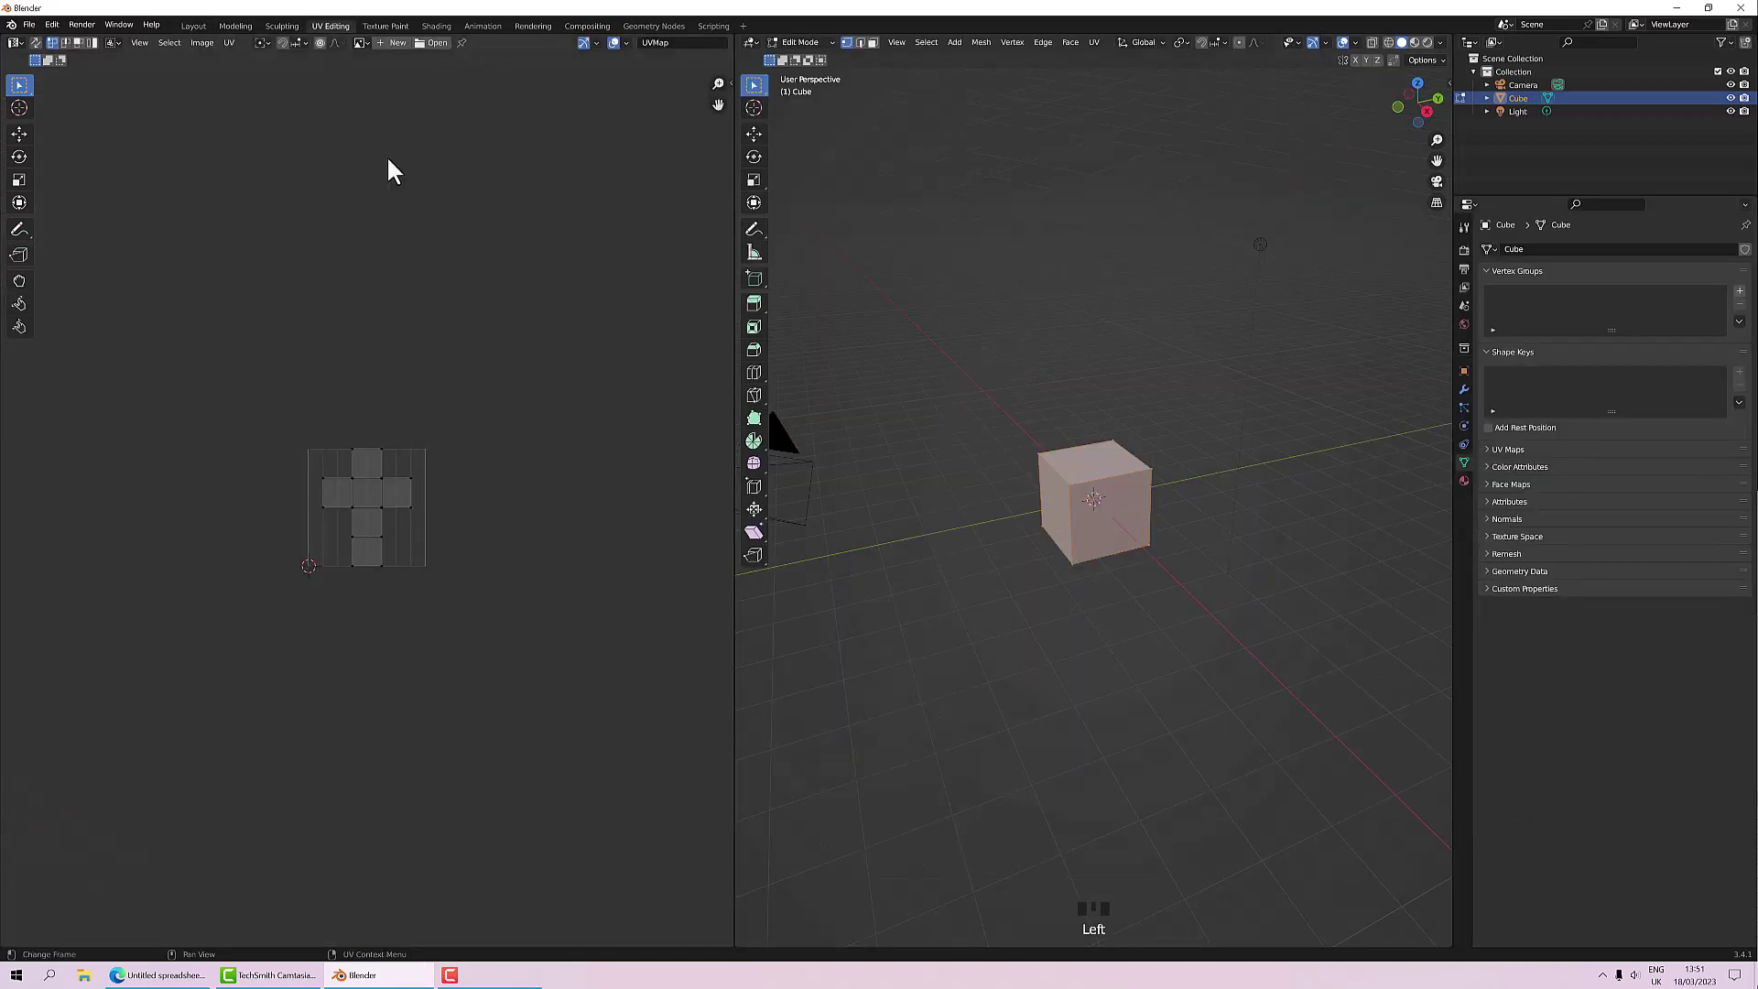
key(Home)
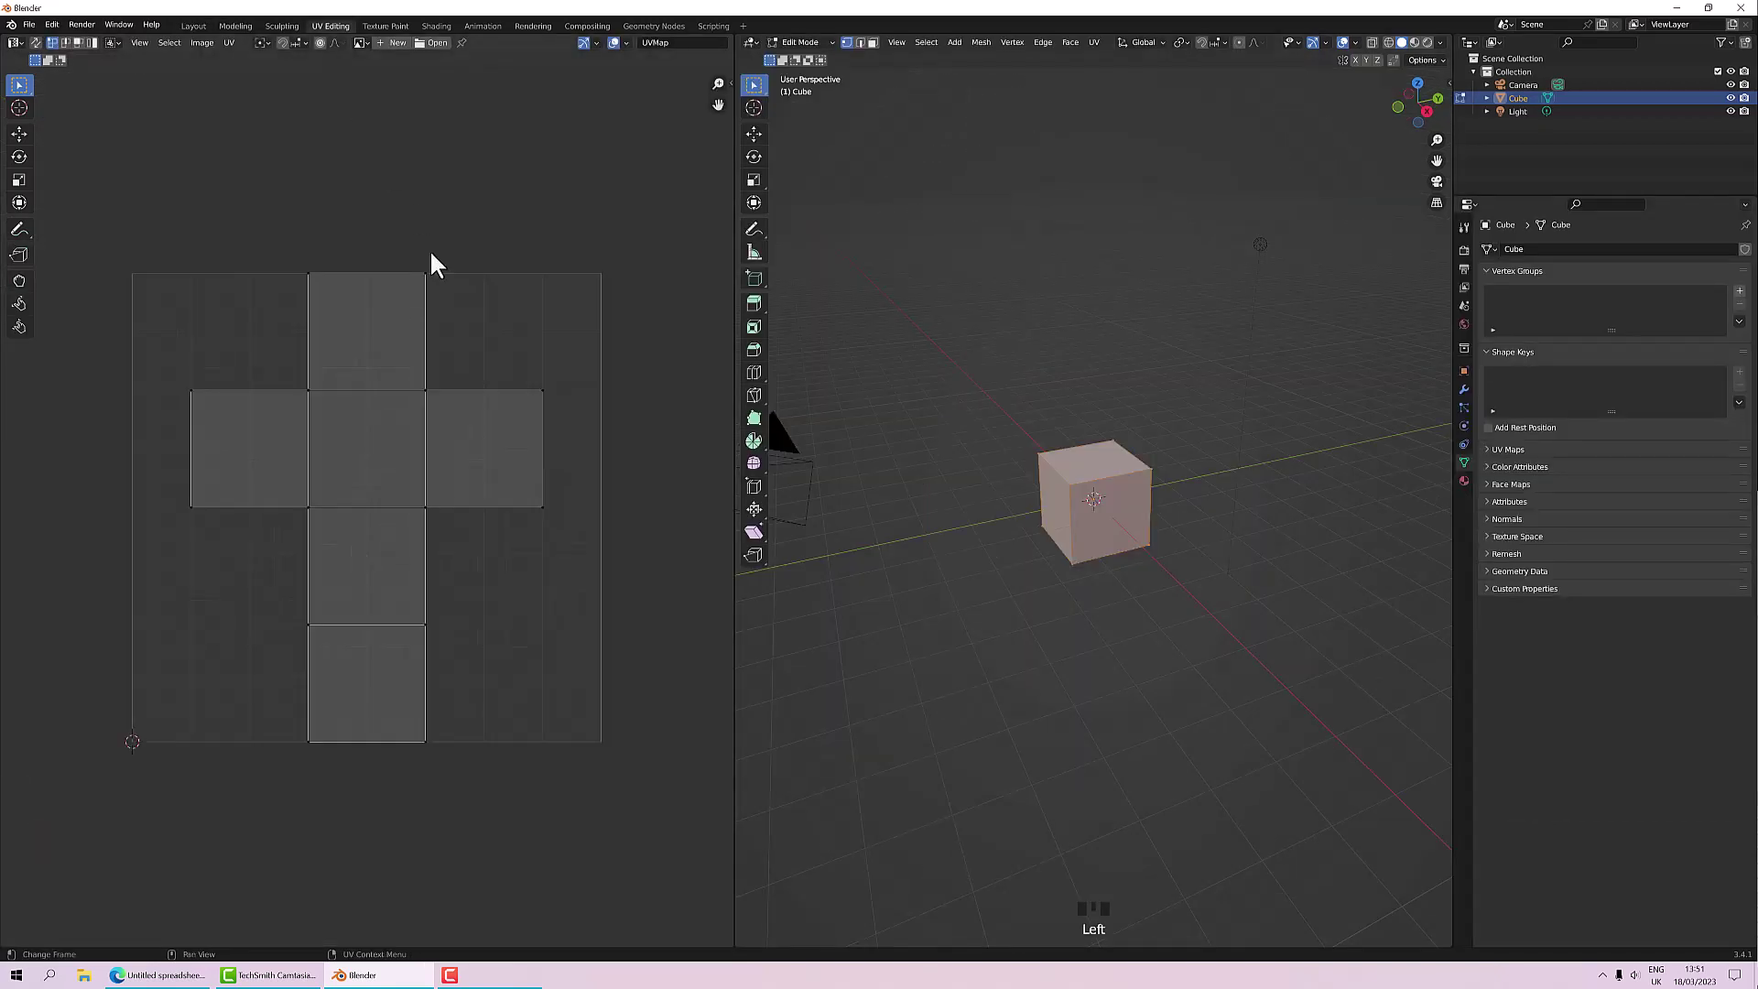
scroll(1171, 510, up, 13)
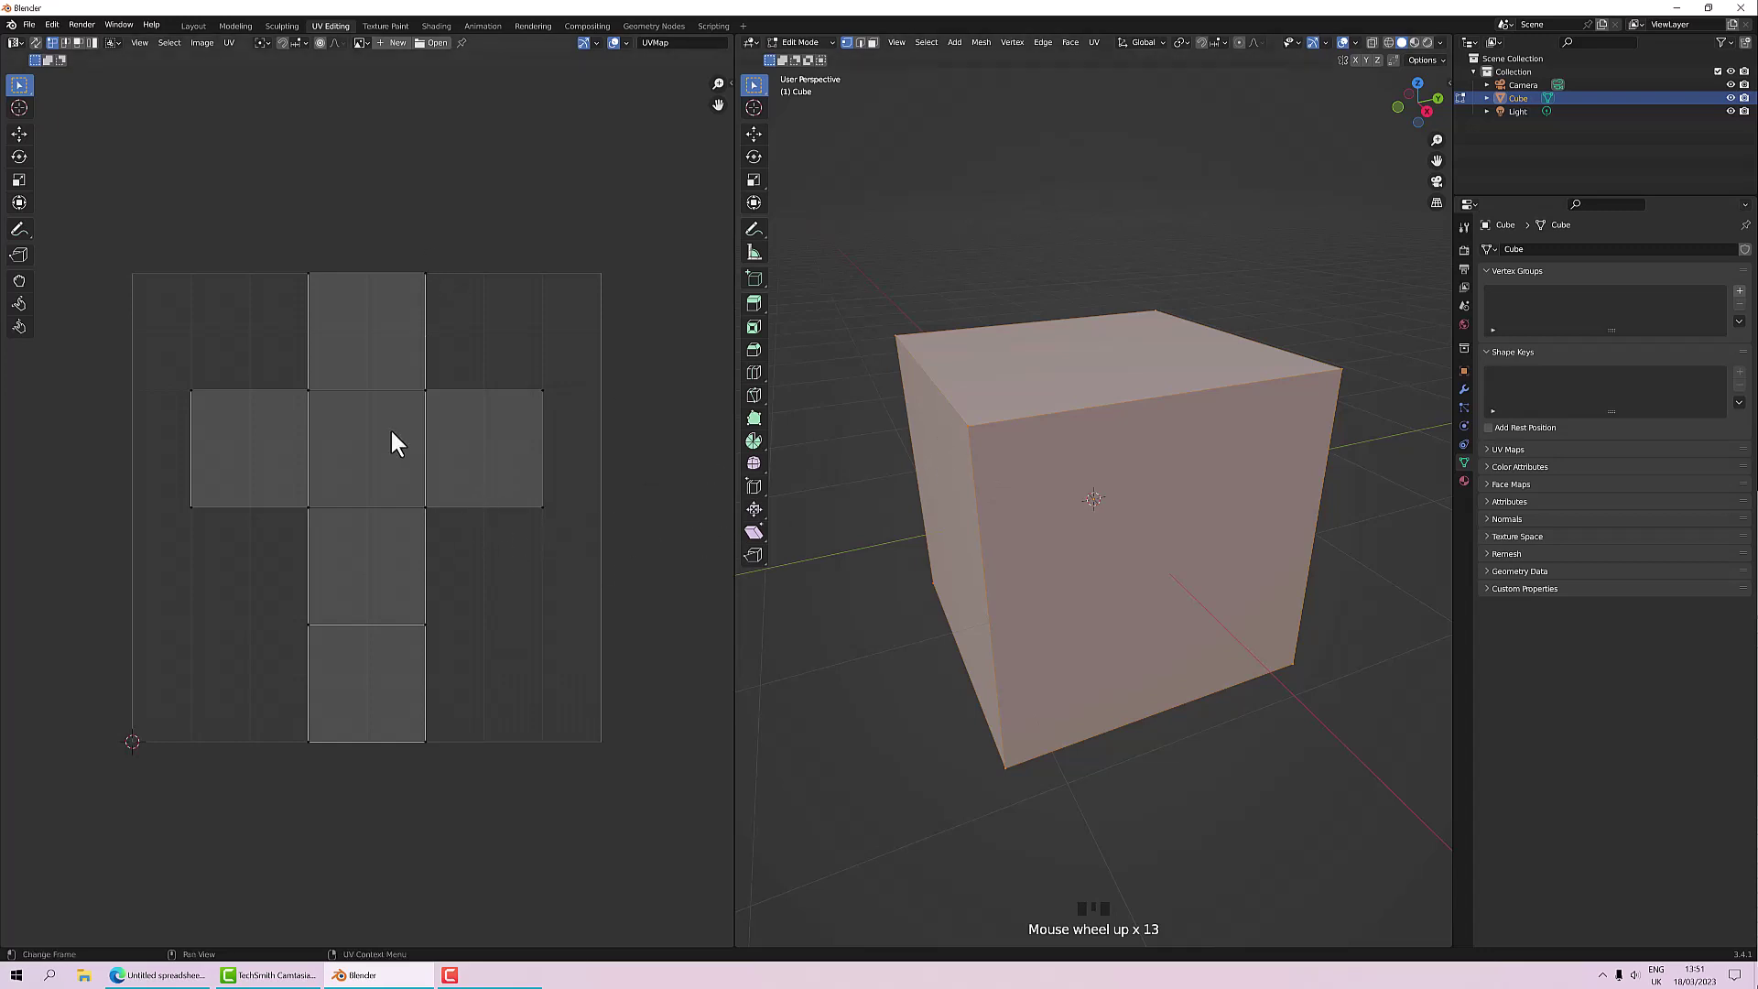
Step: Turn on UV sync selection, clear the selection and switch the UV editor to face select mode
click(36, 42)
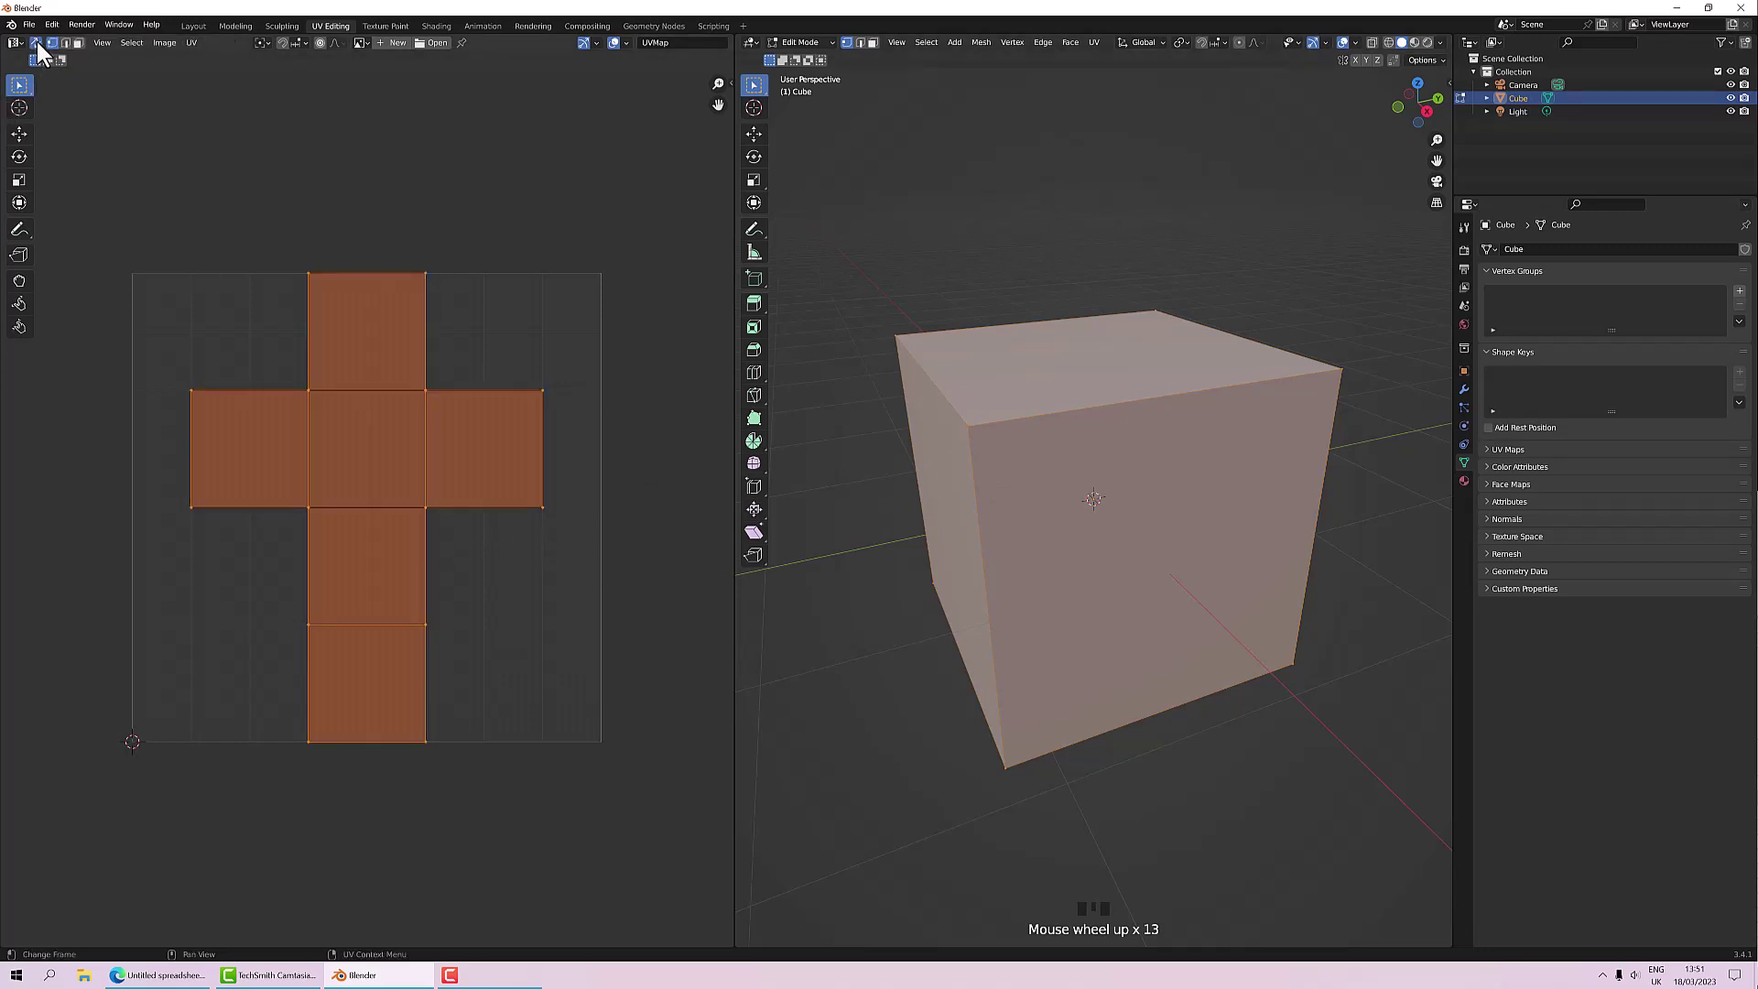
double_click(241, 334)
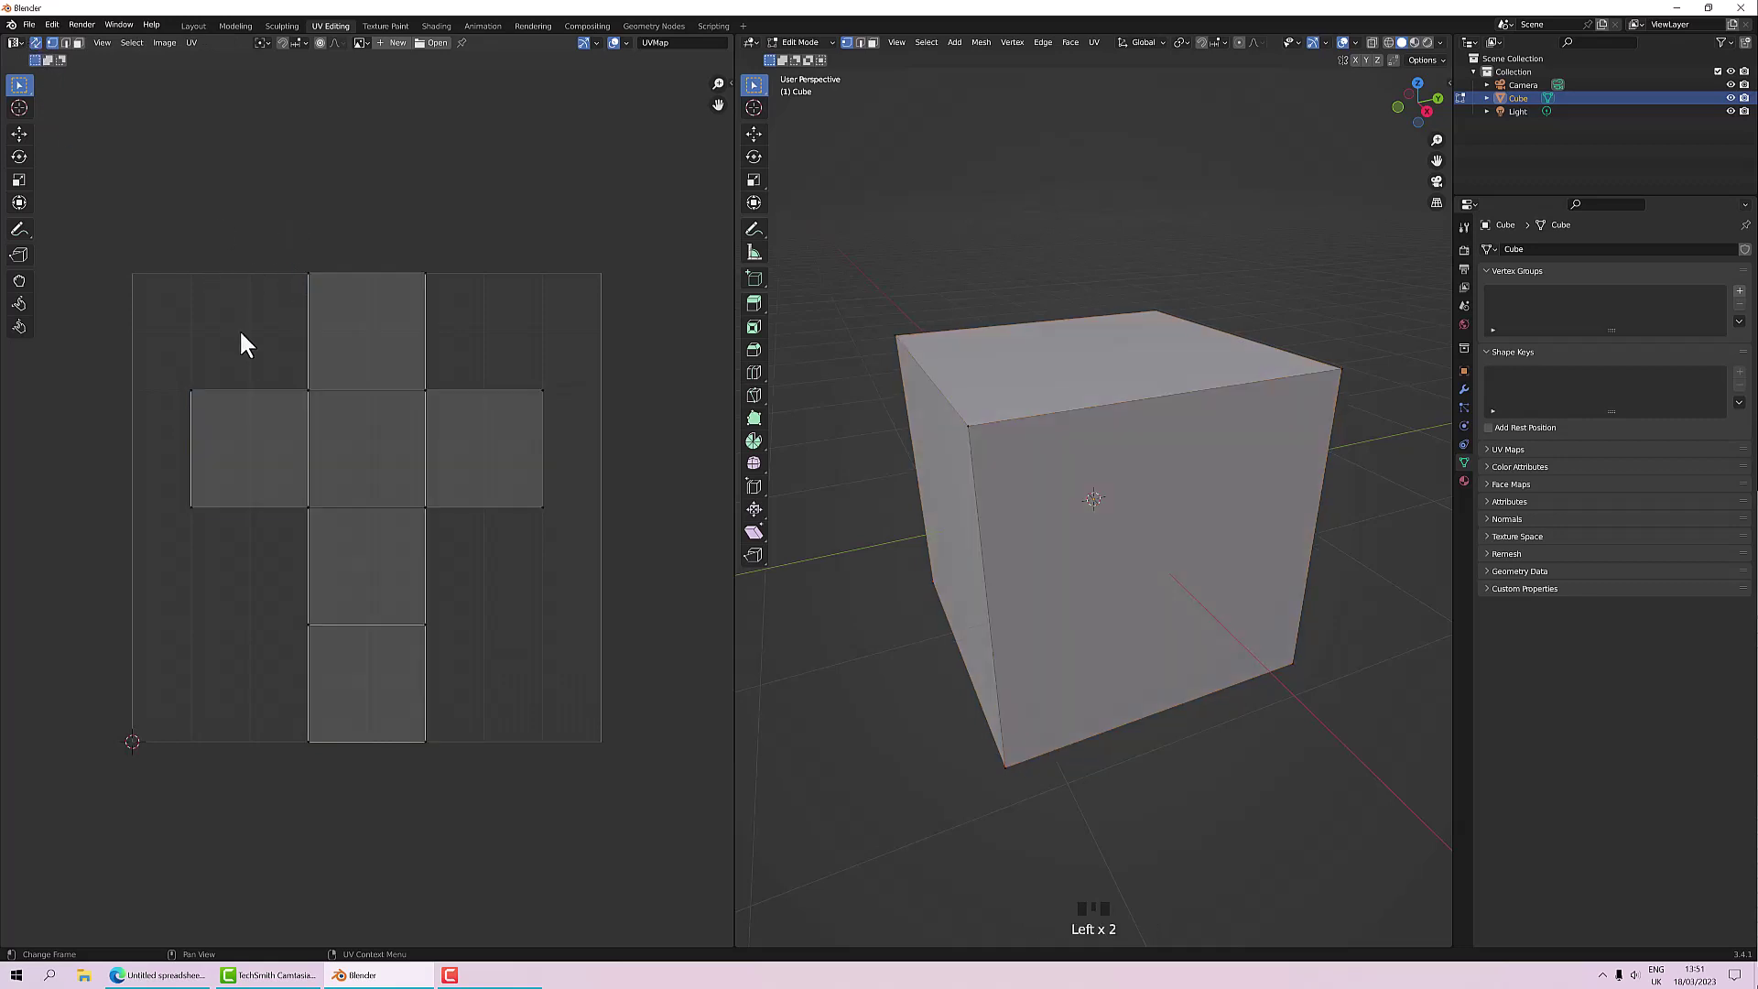
click(79, 42)
Step: Select the topmost UV face to locate it on the cube, clear it and box-select the whole UV layout
click(383, 373)
middle_drag(1016, 499, 538, 326)
click(246, 204)
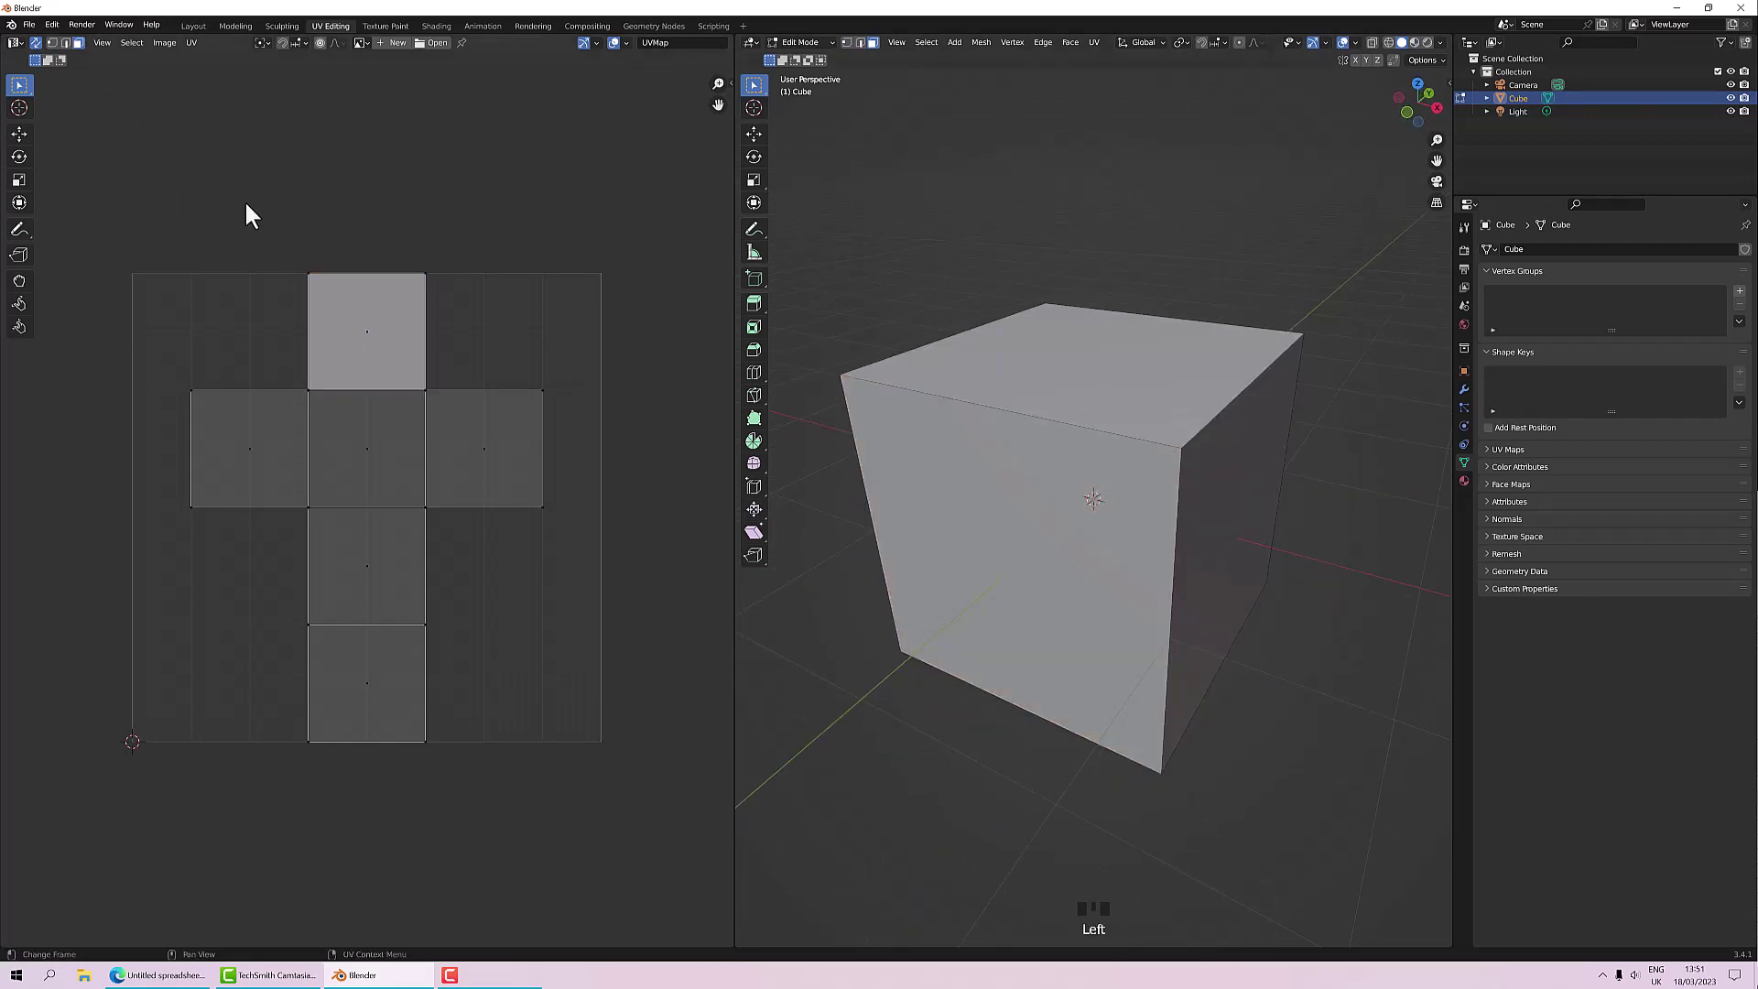
drag(133, 207, 612, 779)
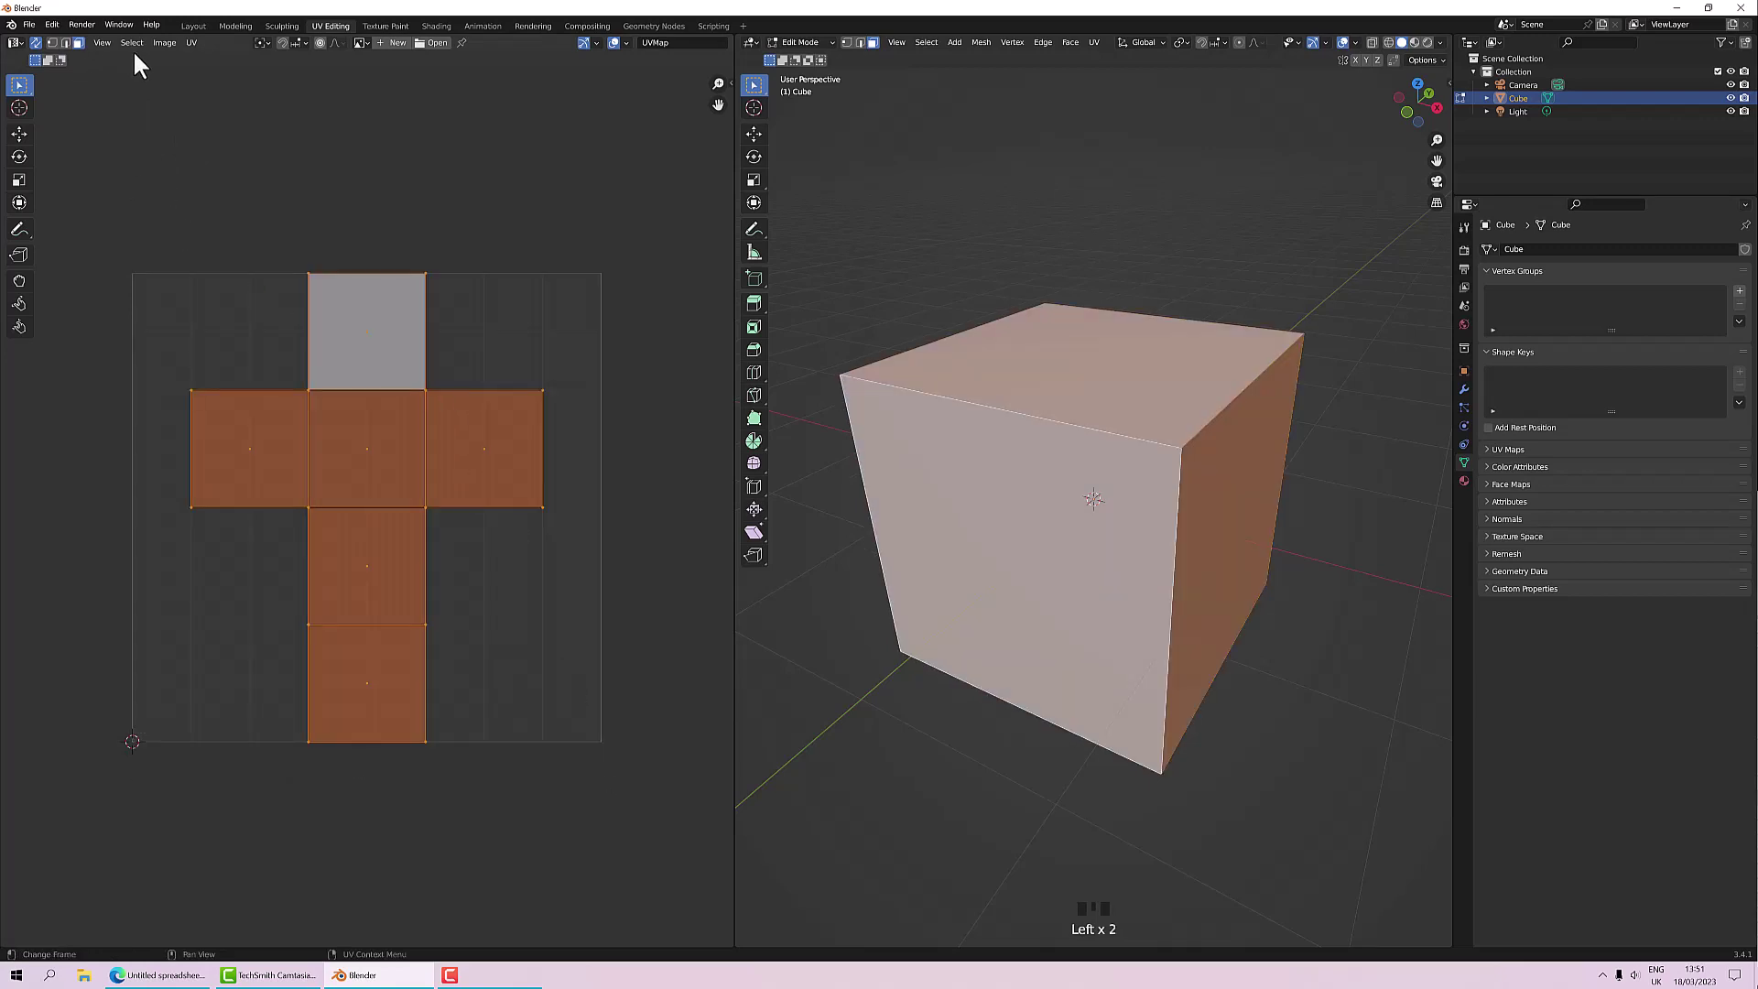
Step: Reset the cube's UV layout so every face fills the whole UV square
click(191, 43)
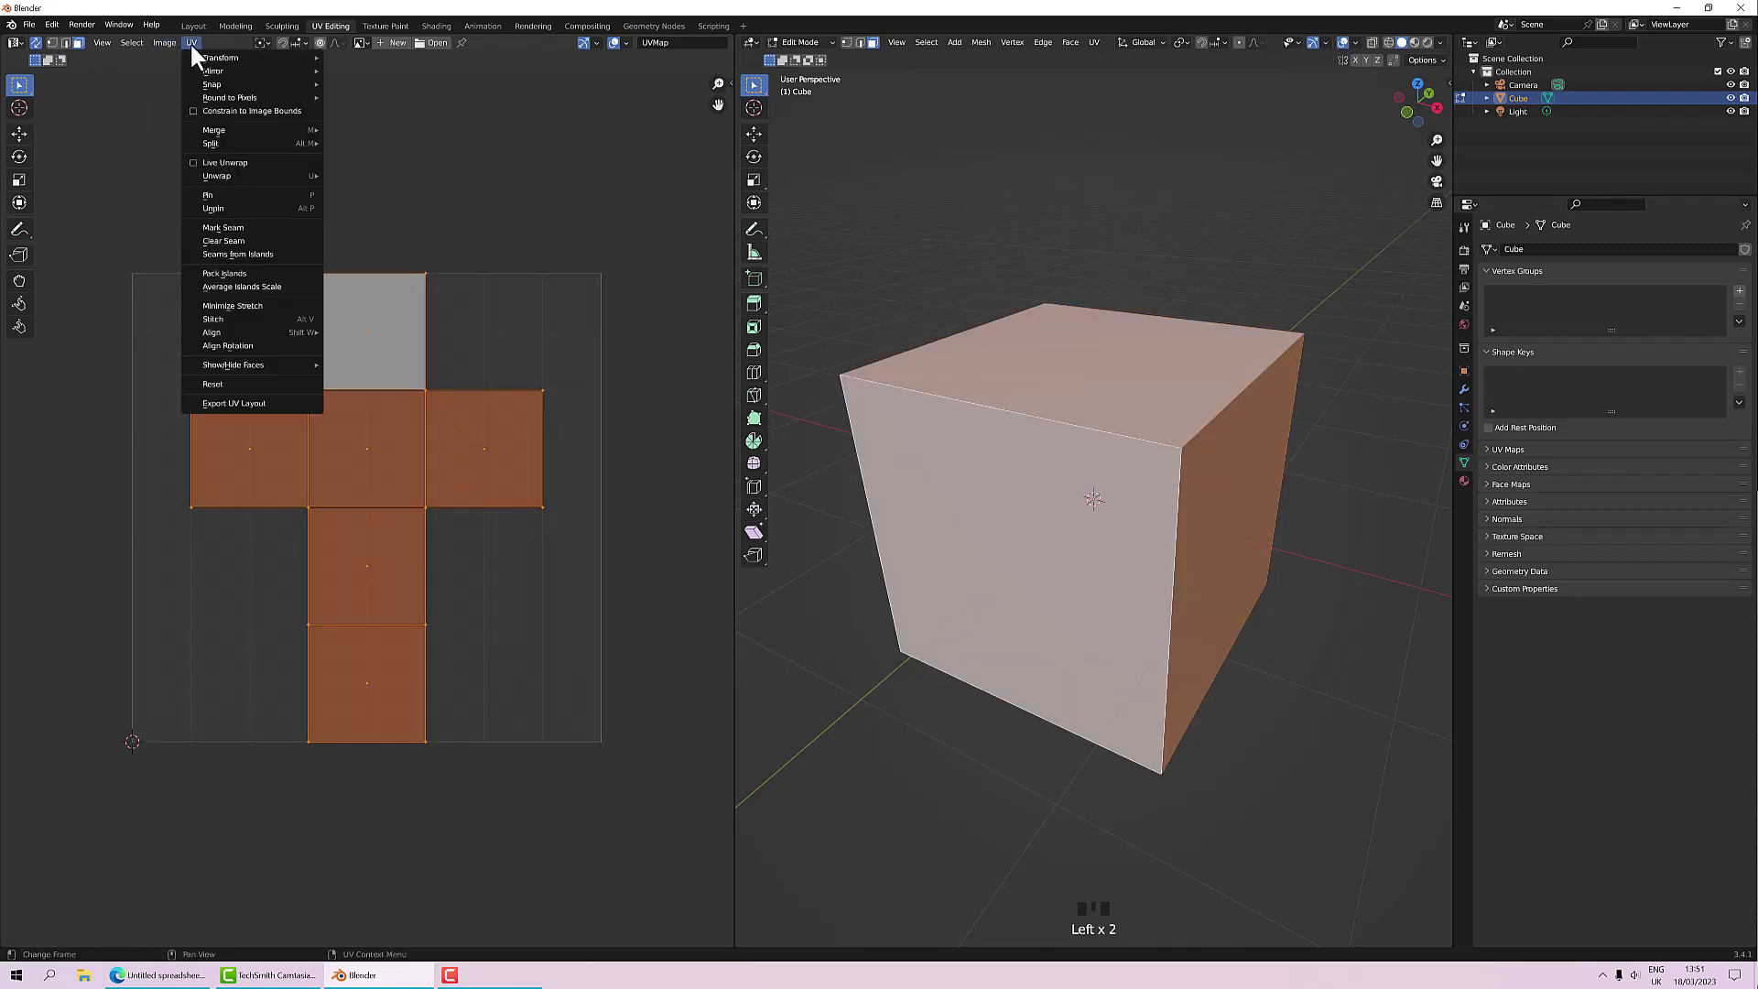
click(272, 384)
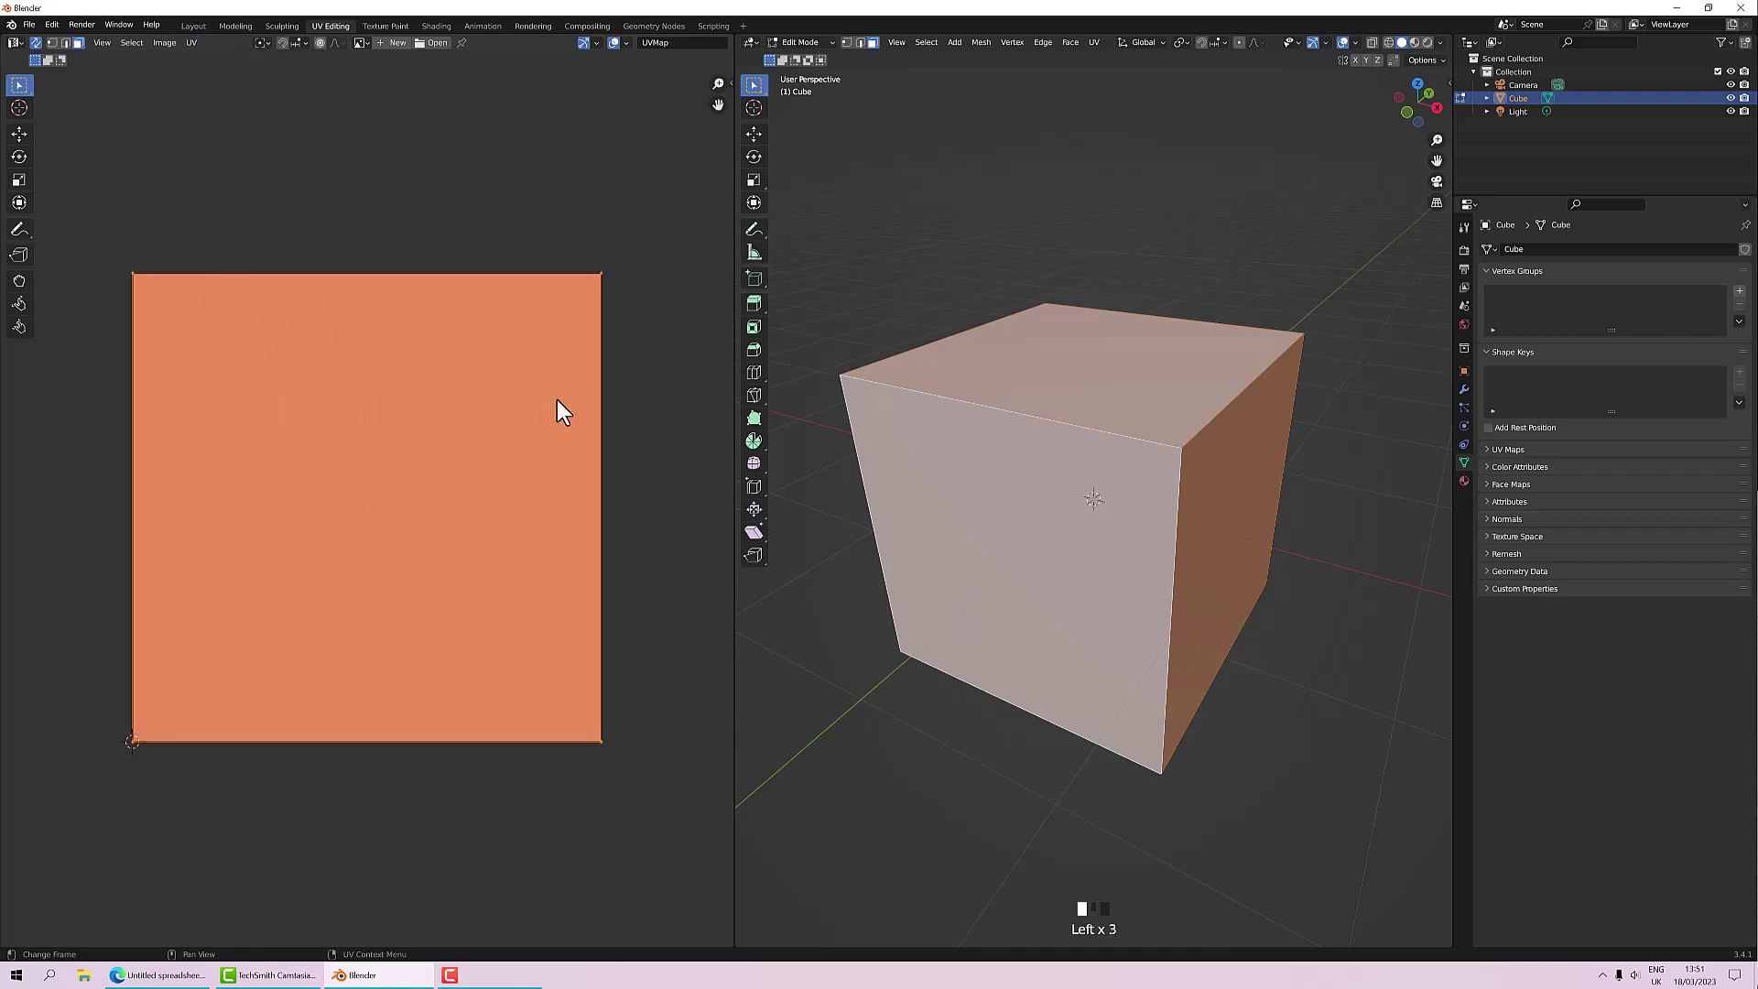
middle_drag(1123, 510, 1046, 421)
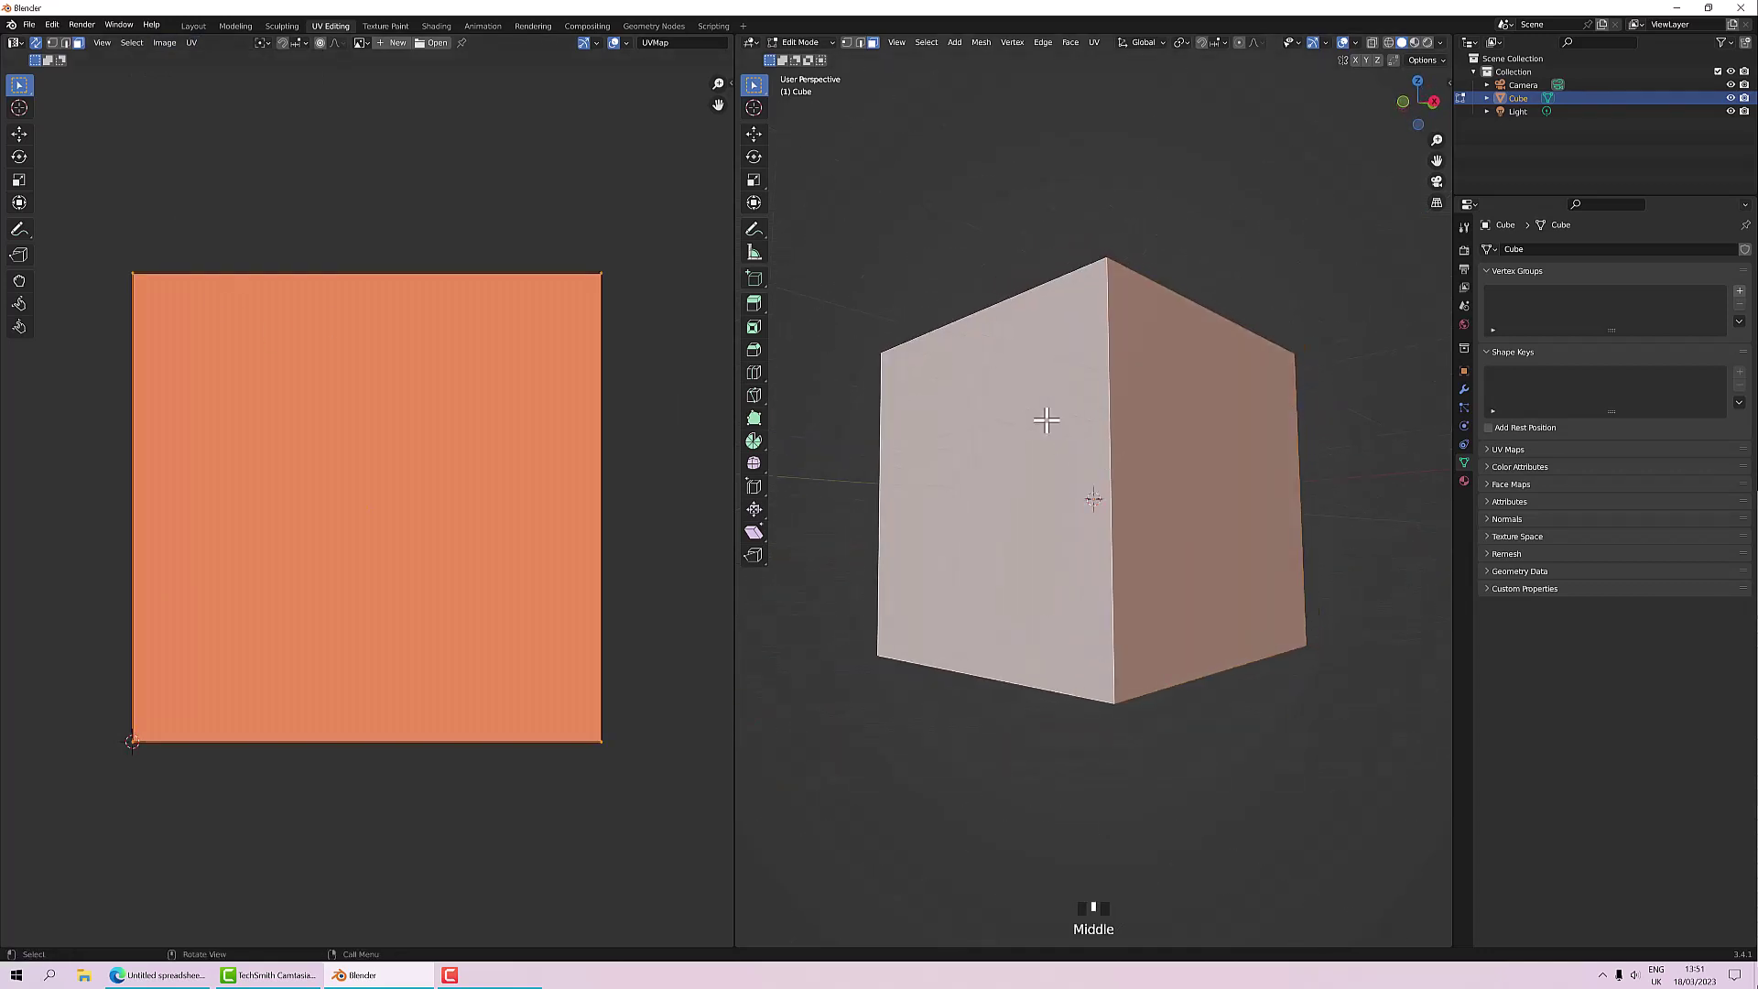
middle_drag(961, 349, 1003, 406)
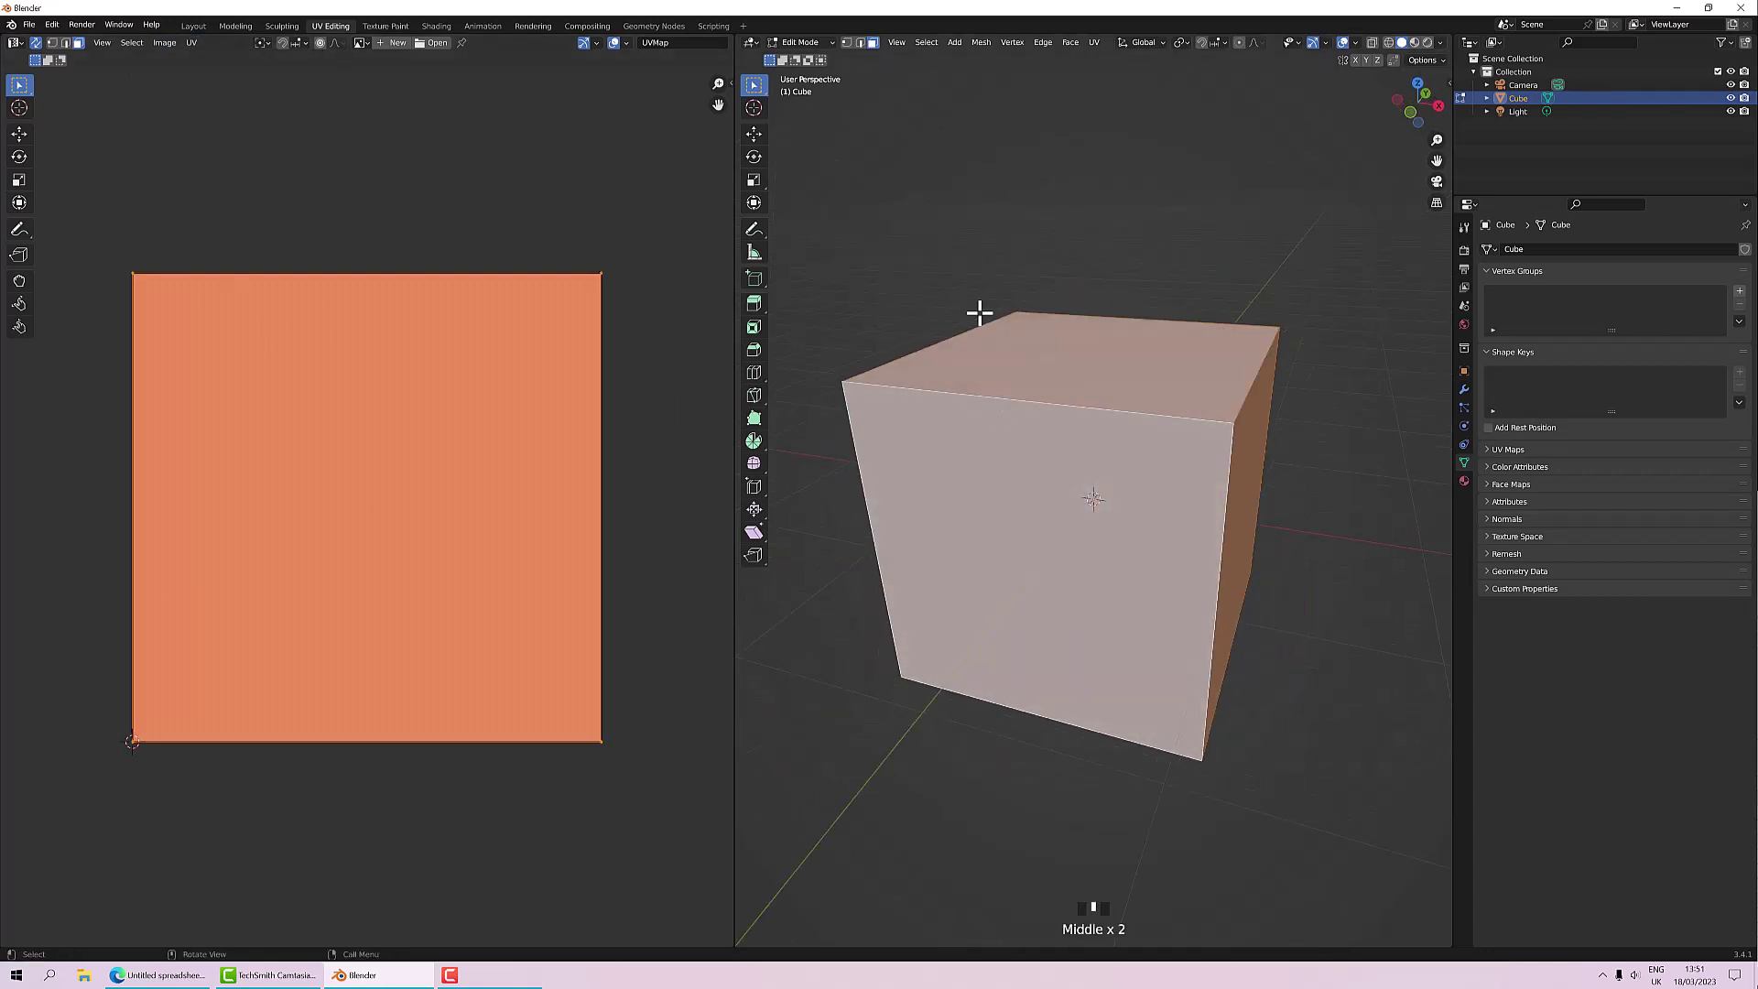
Step: Give the cube material's base color an image texture using a new generated 1024 × 1024 px color grid image
click(1464, 482)
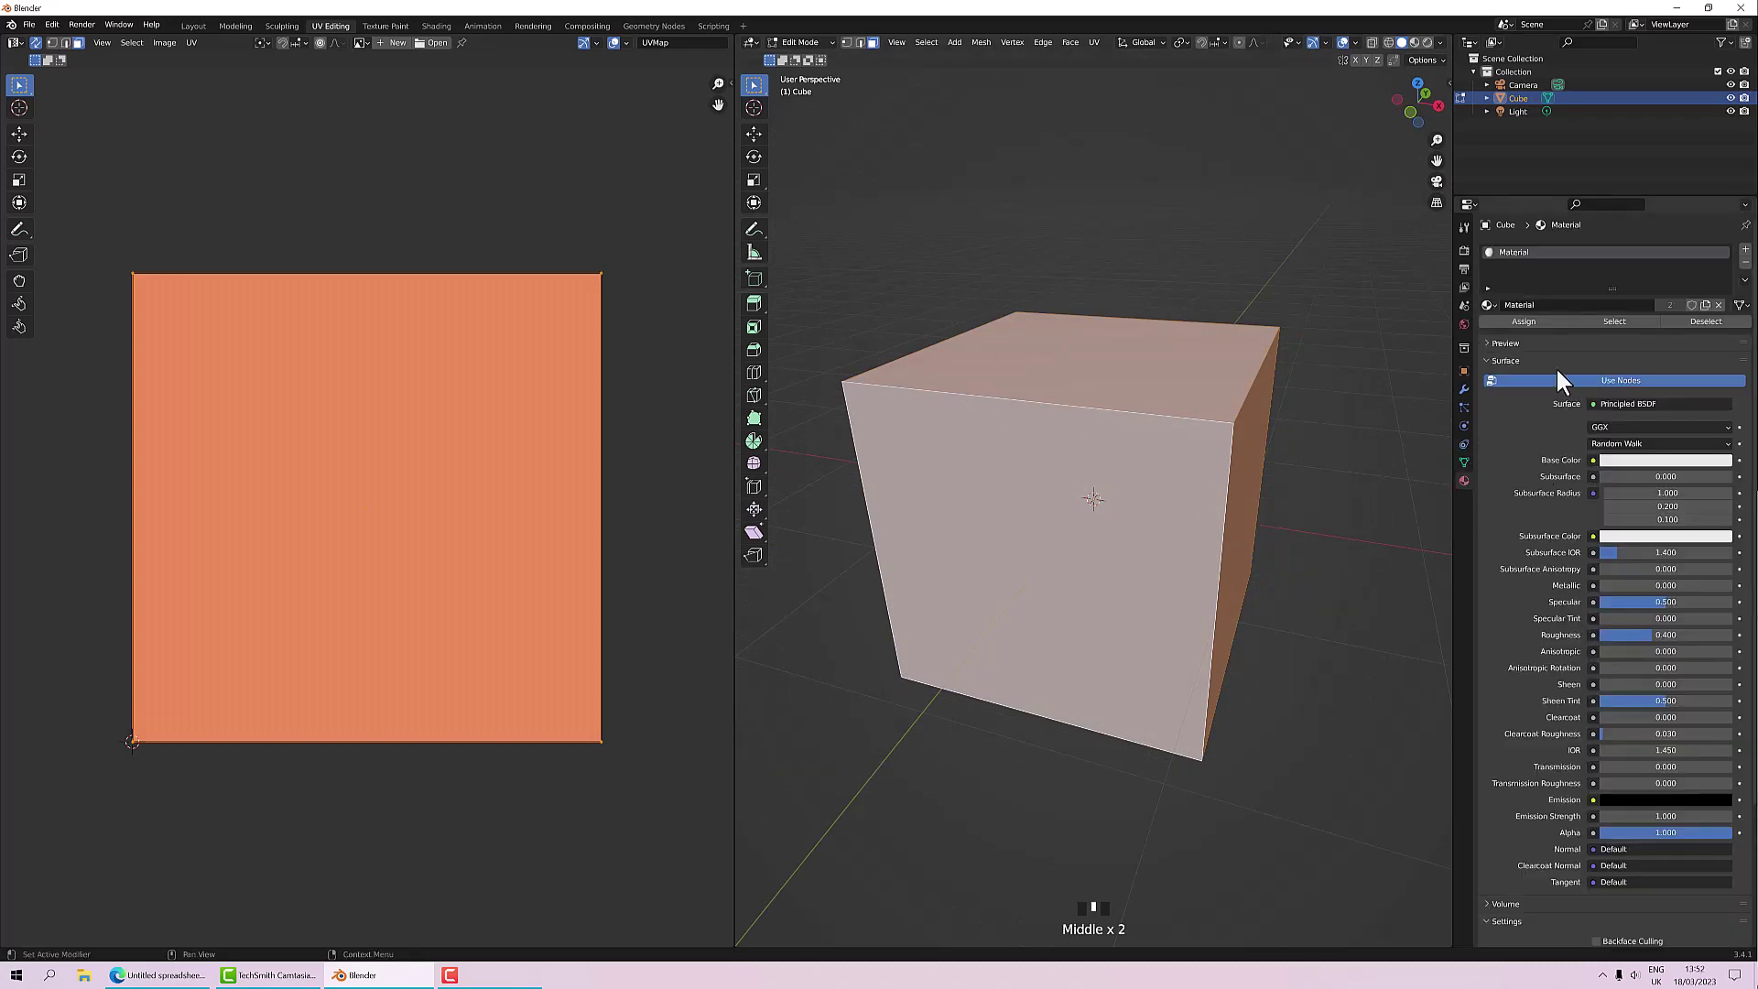
click(1463, 483)
click(1592, 461)
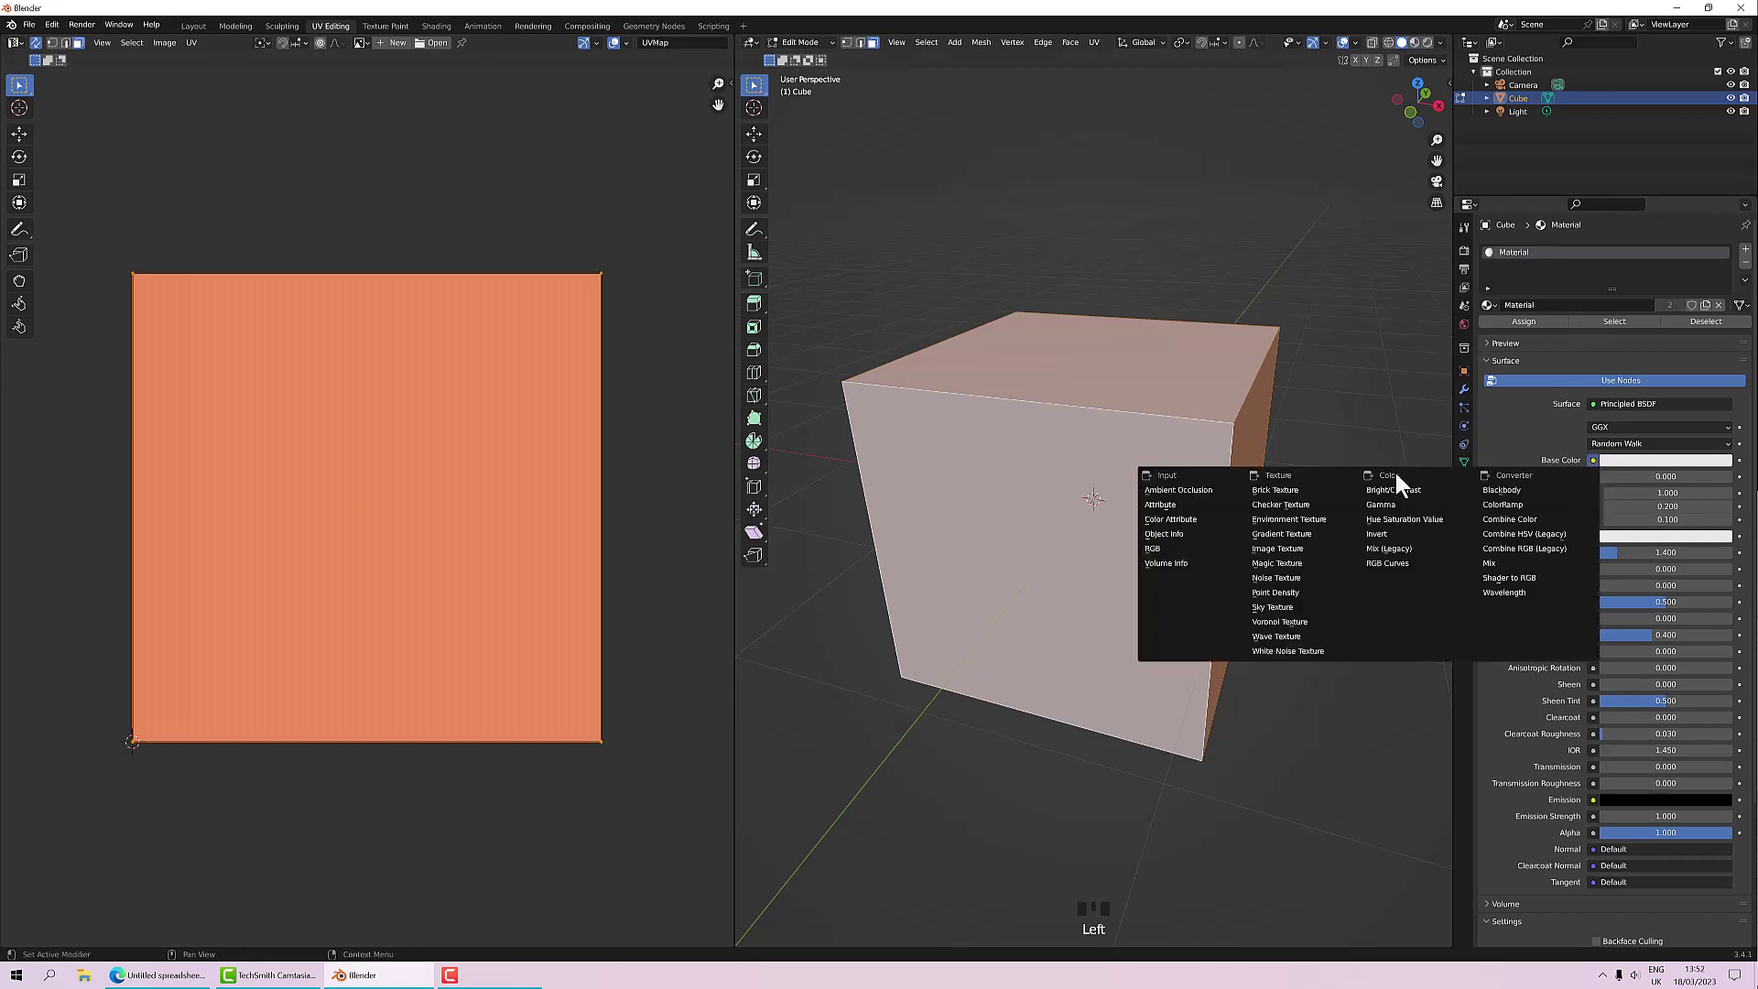
click(1275, 550)
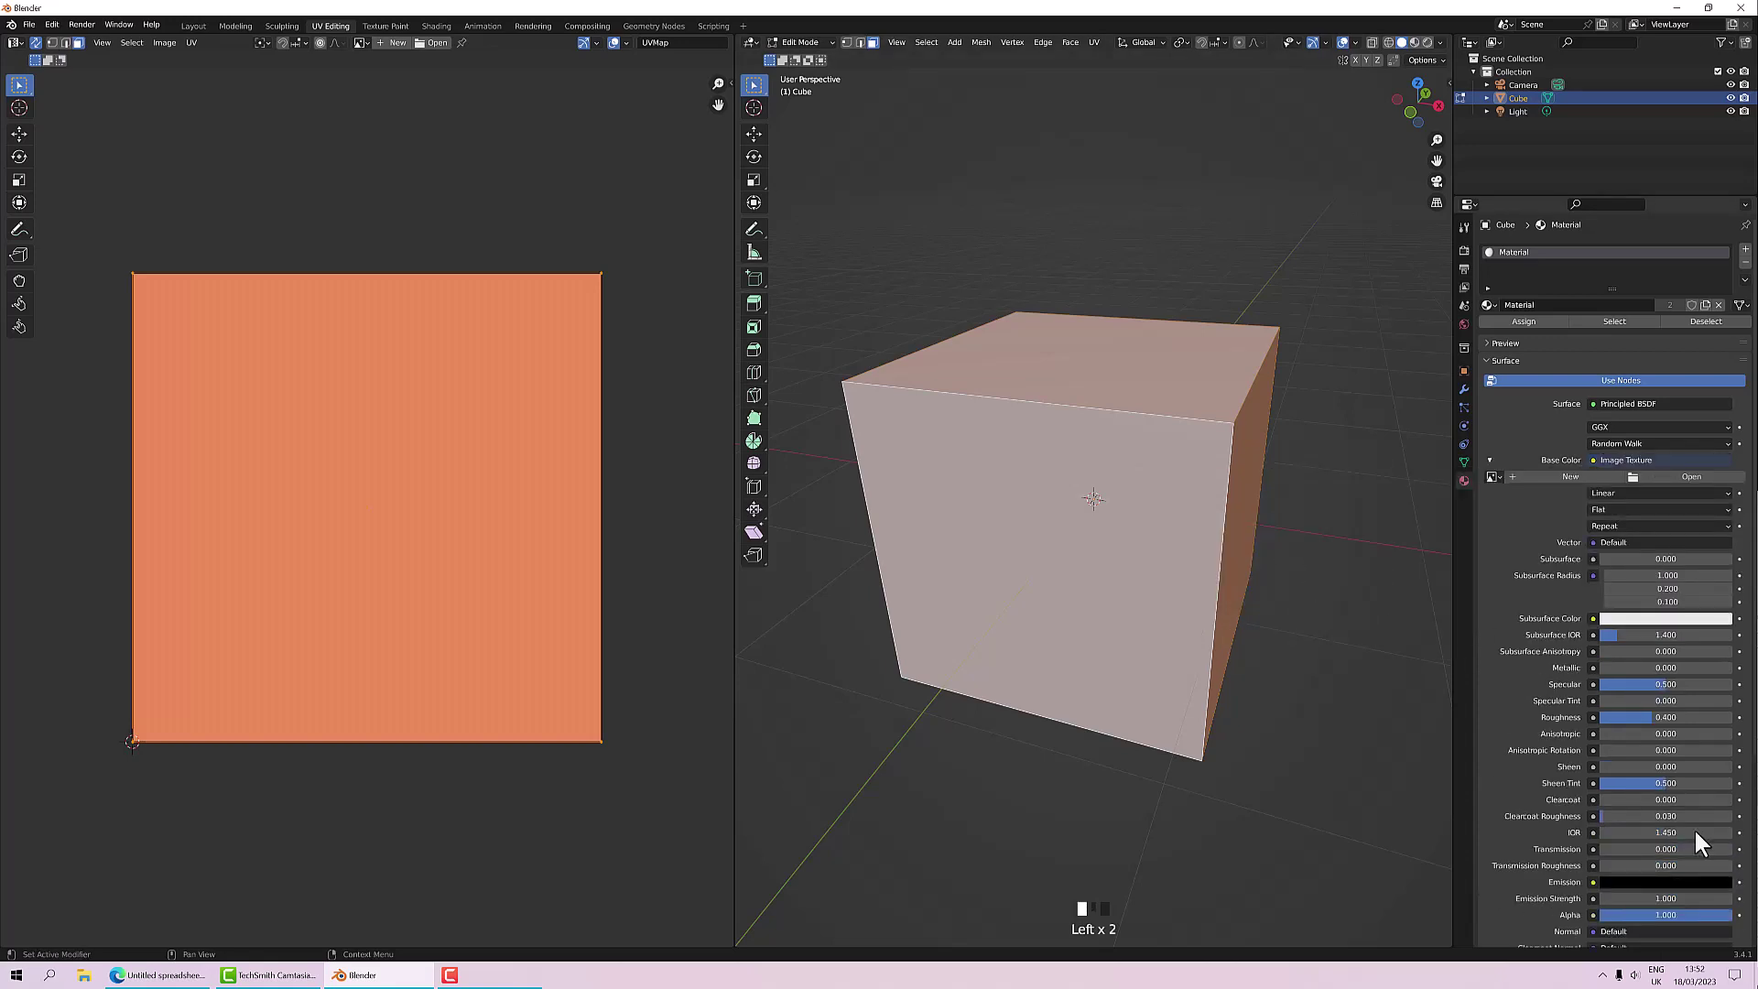
click(1566, 477)
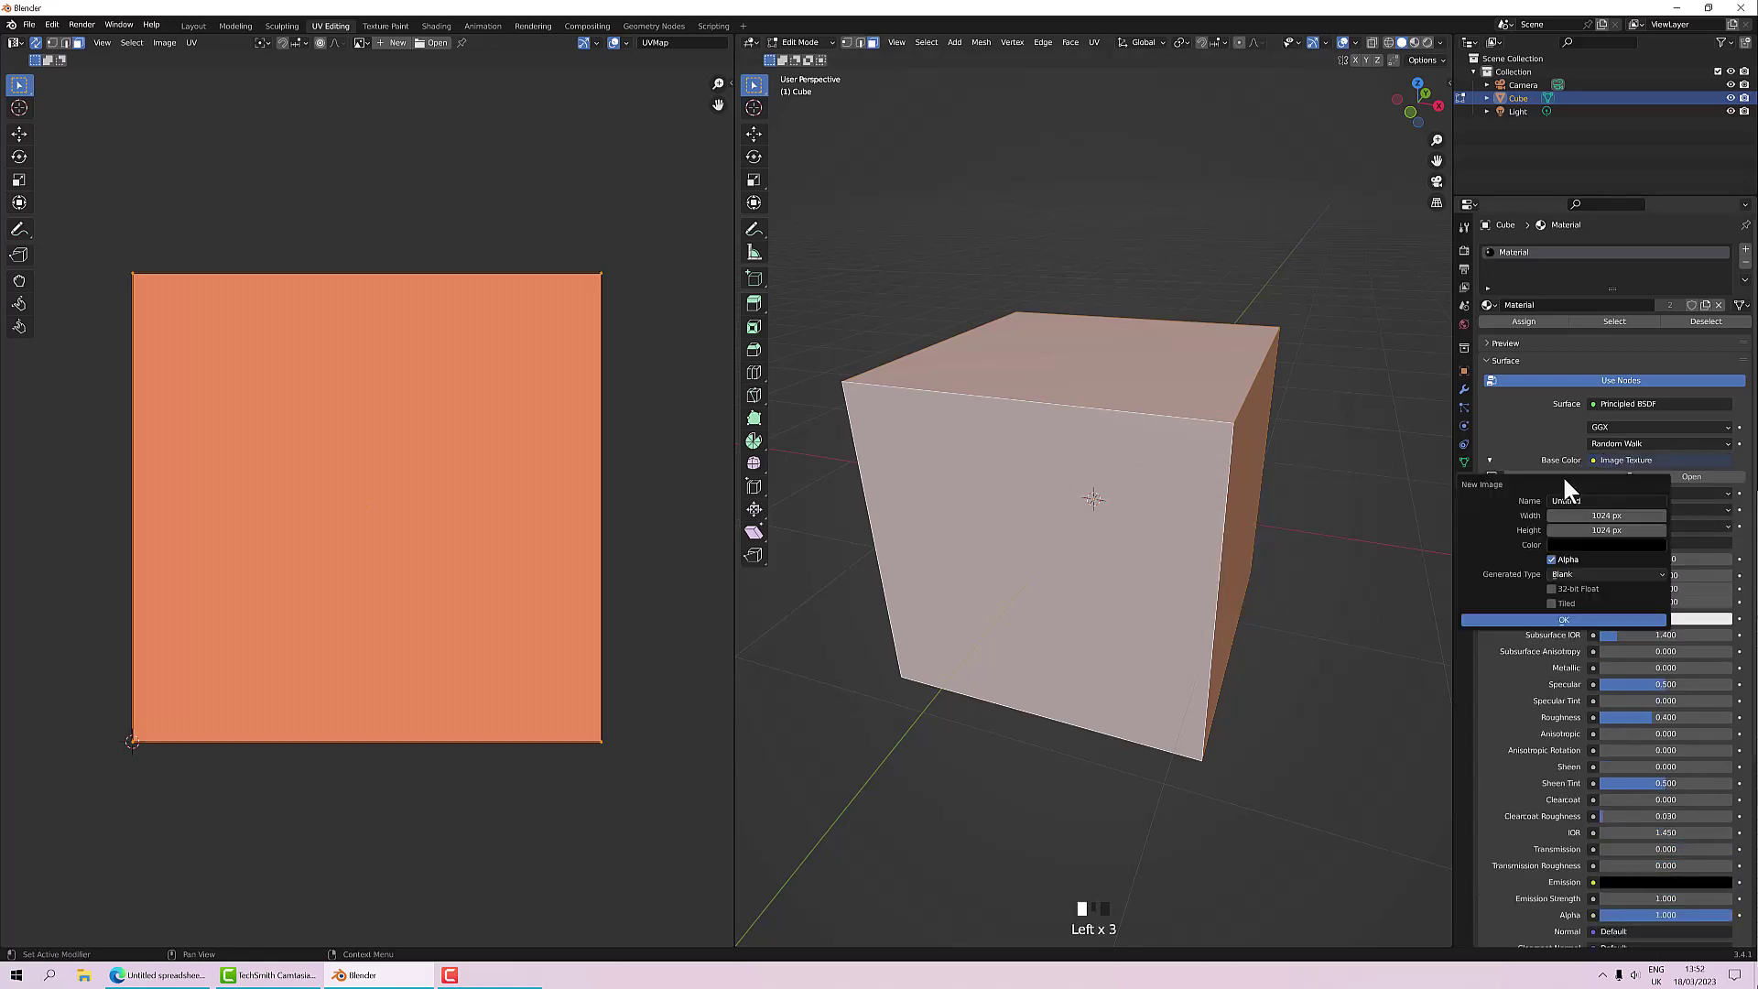
drag(1574, 568, 1593, 619)
click(1571, 621)
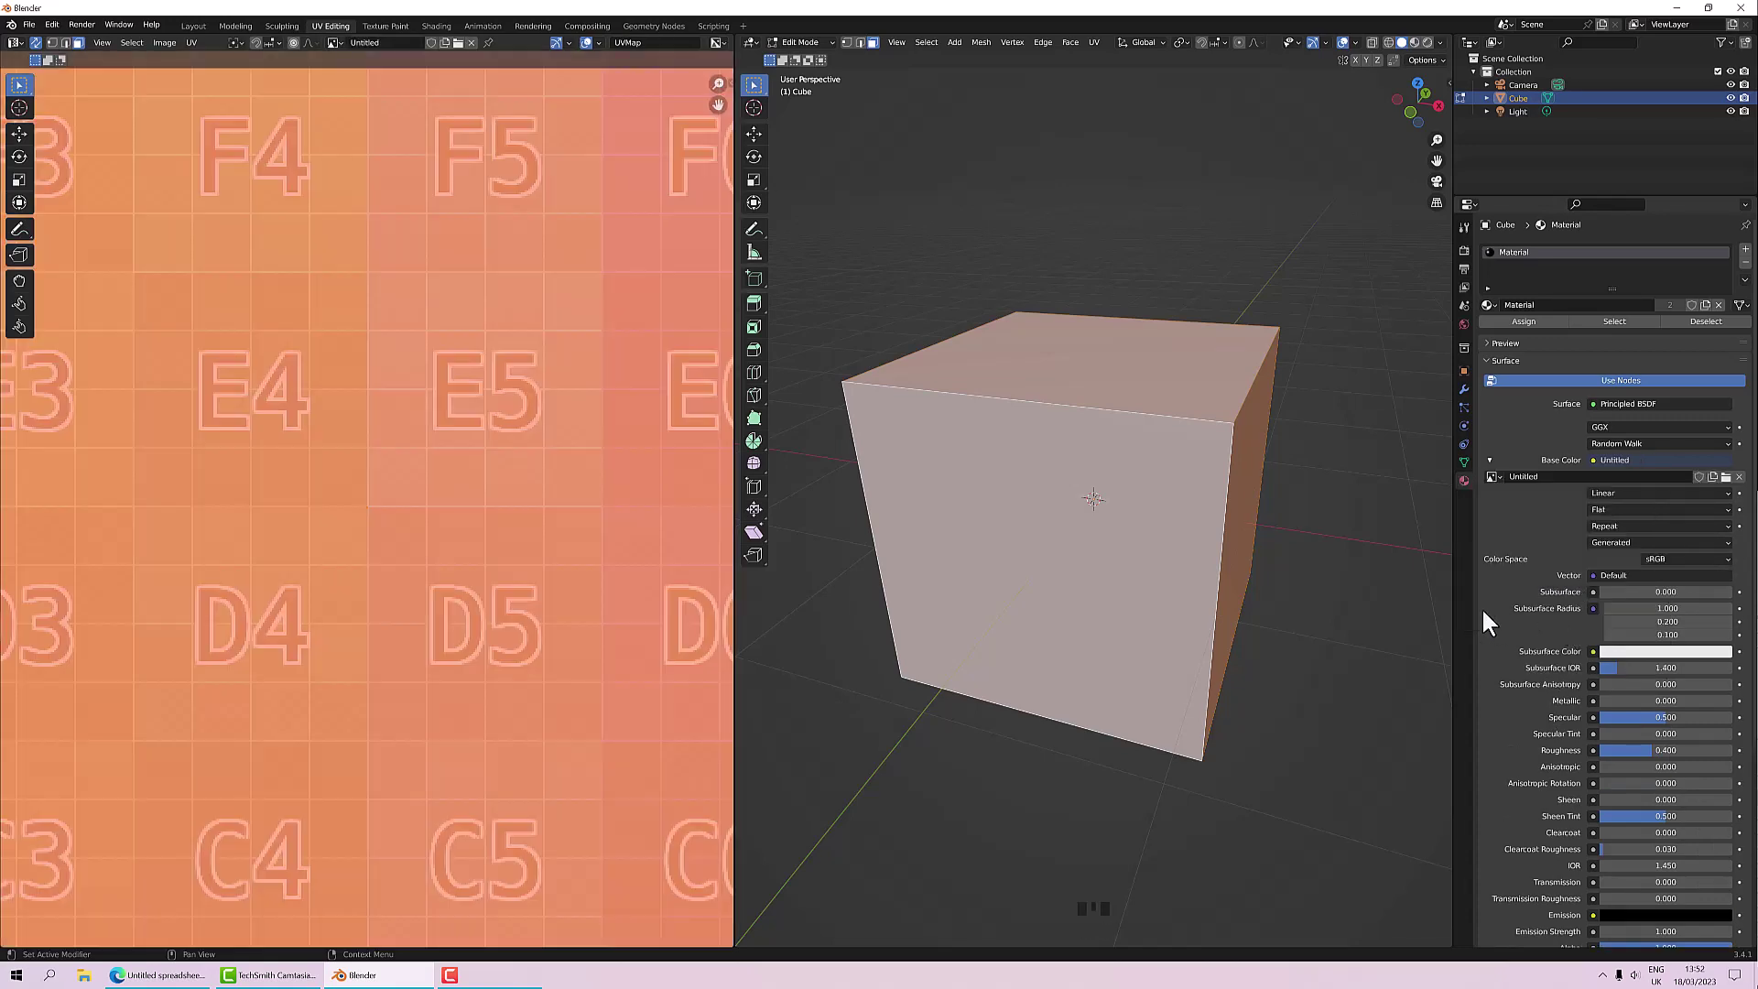
scroll(674, 516, down, 6)
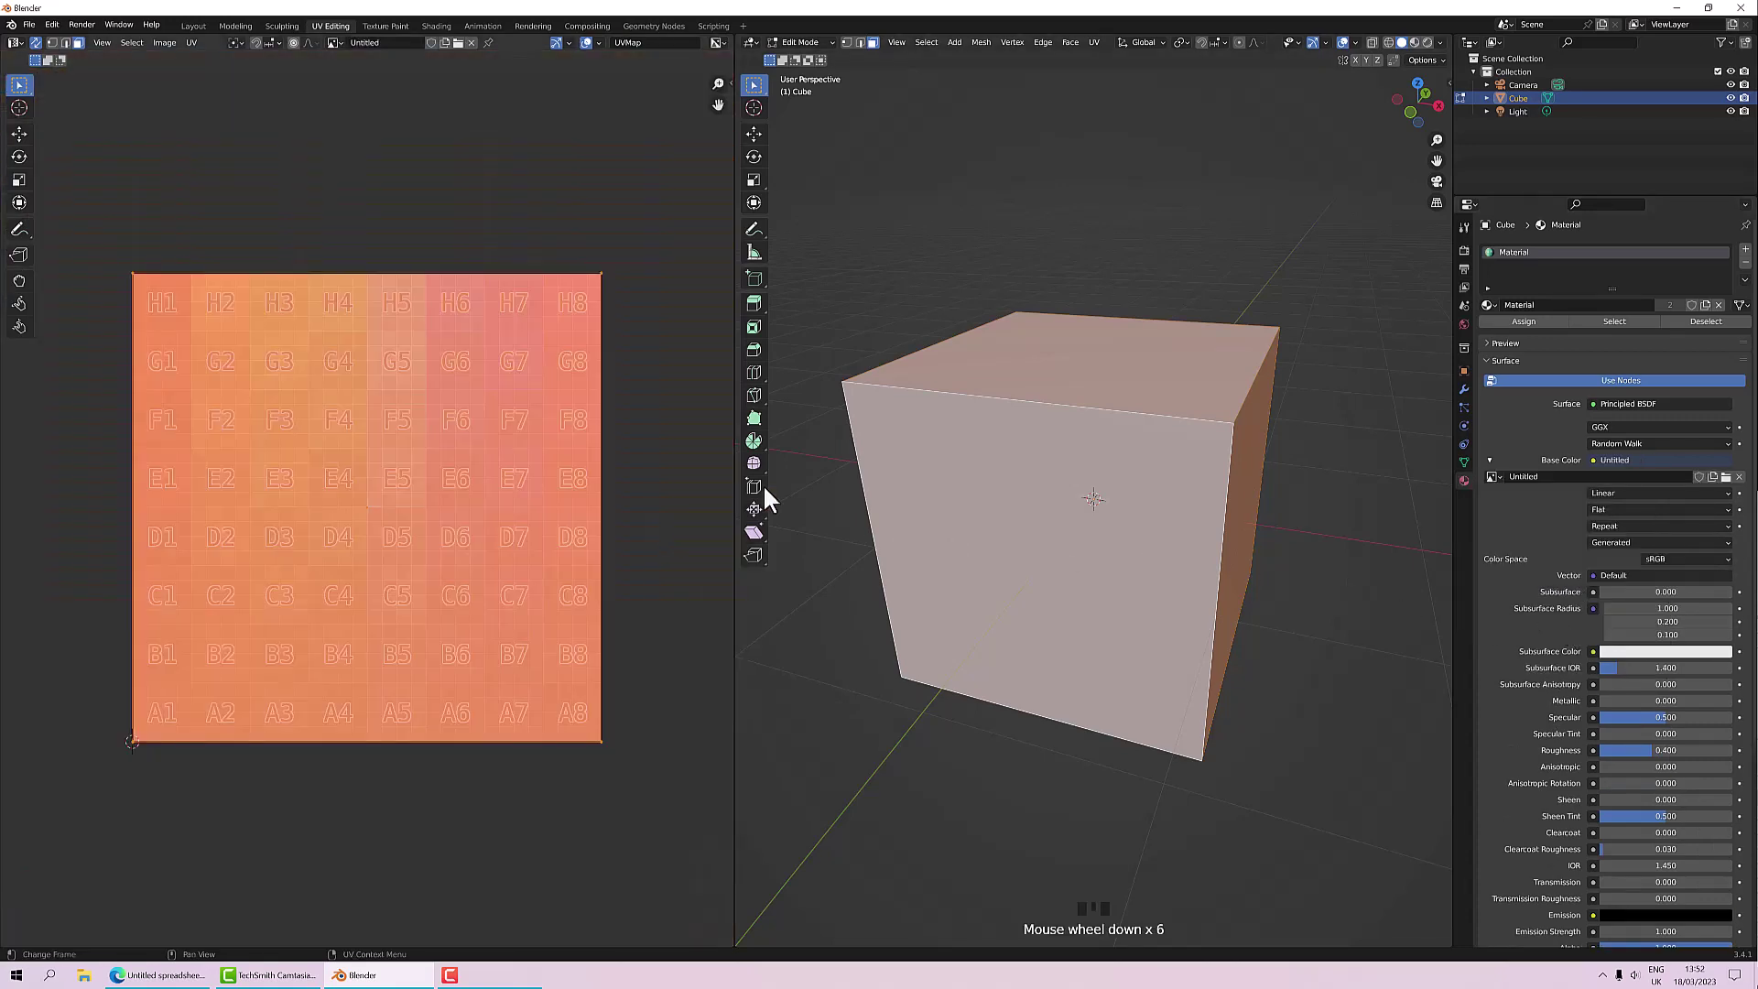
Step: Preview the material in the 3D view and examine how the color grid maps onto each cube face
click(1413, 42)
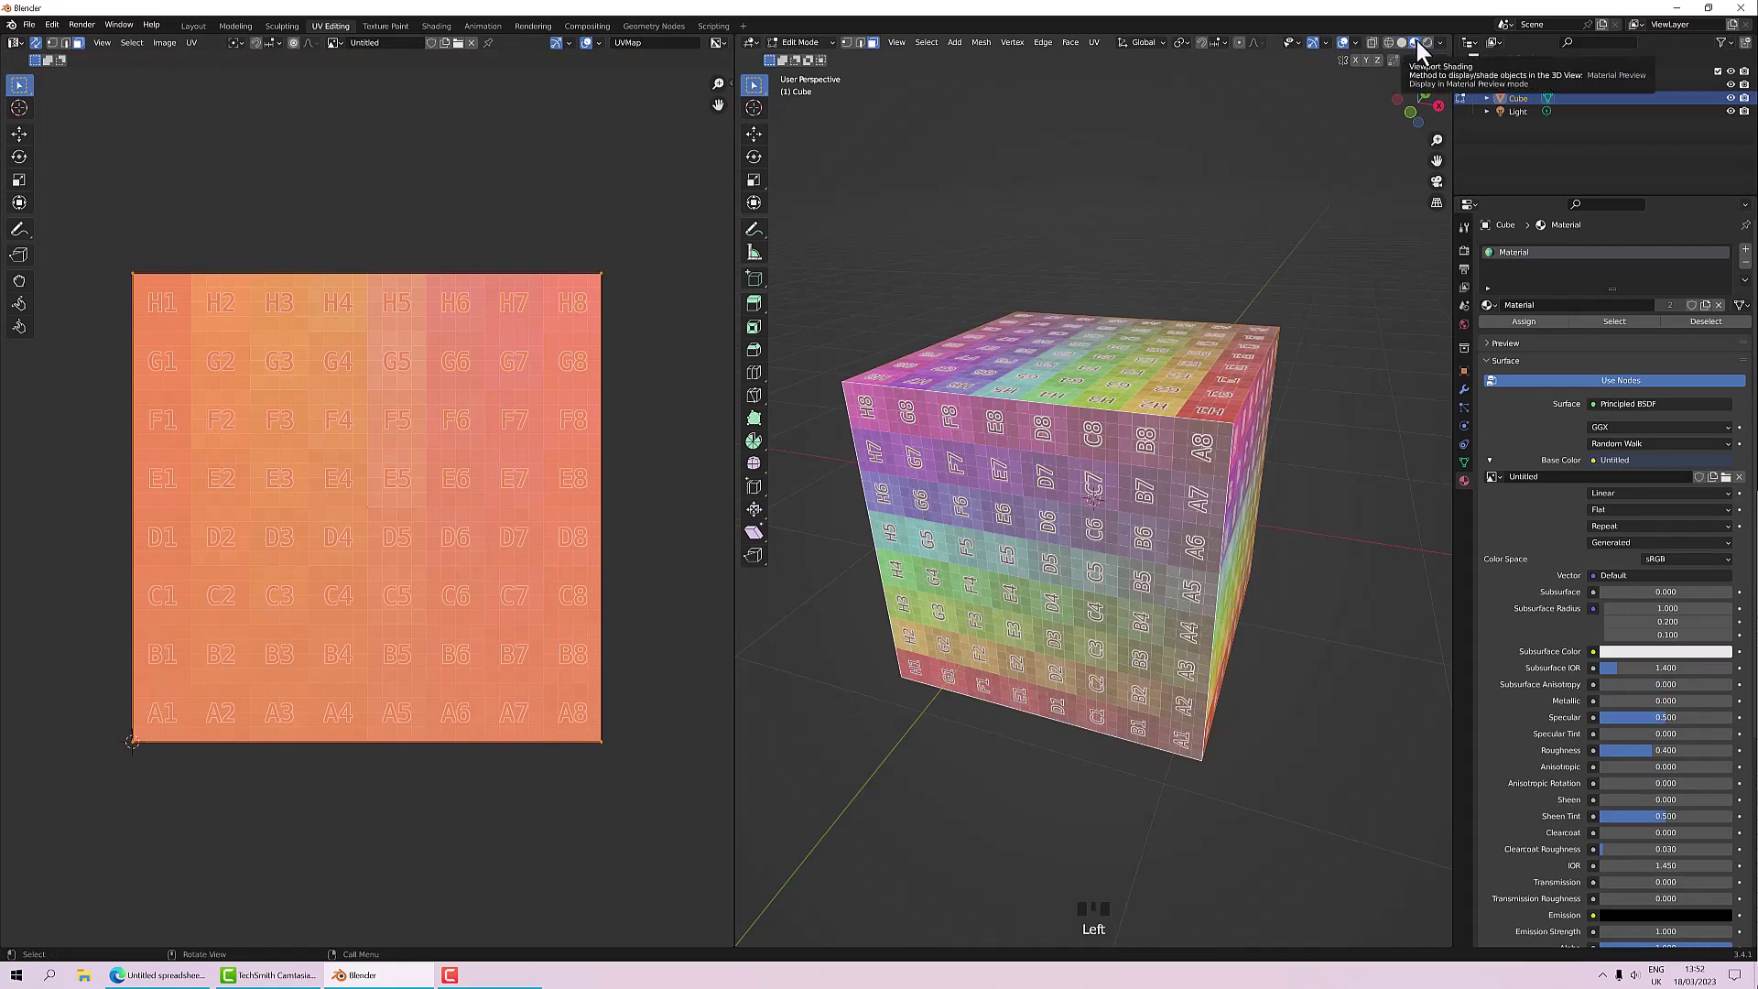
middle_drag(1275, 346, 1094, 392)
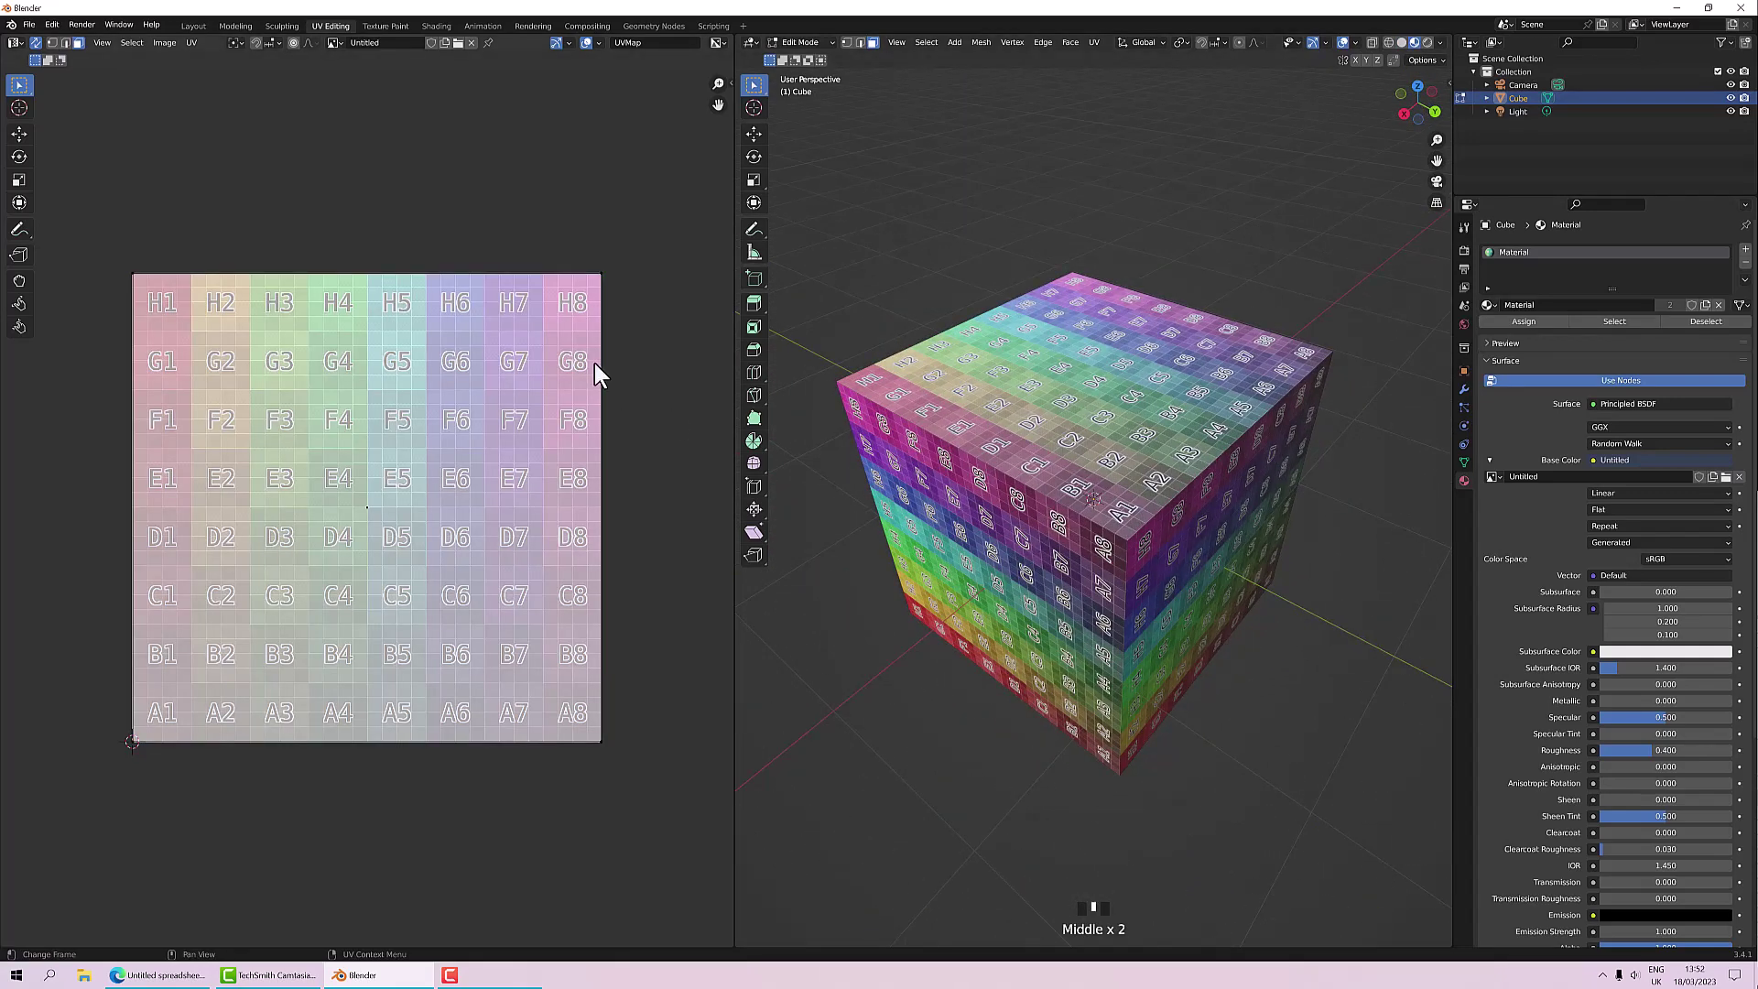
middle_drag(967, 484, 1083, 453)
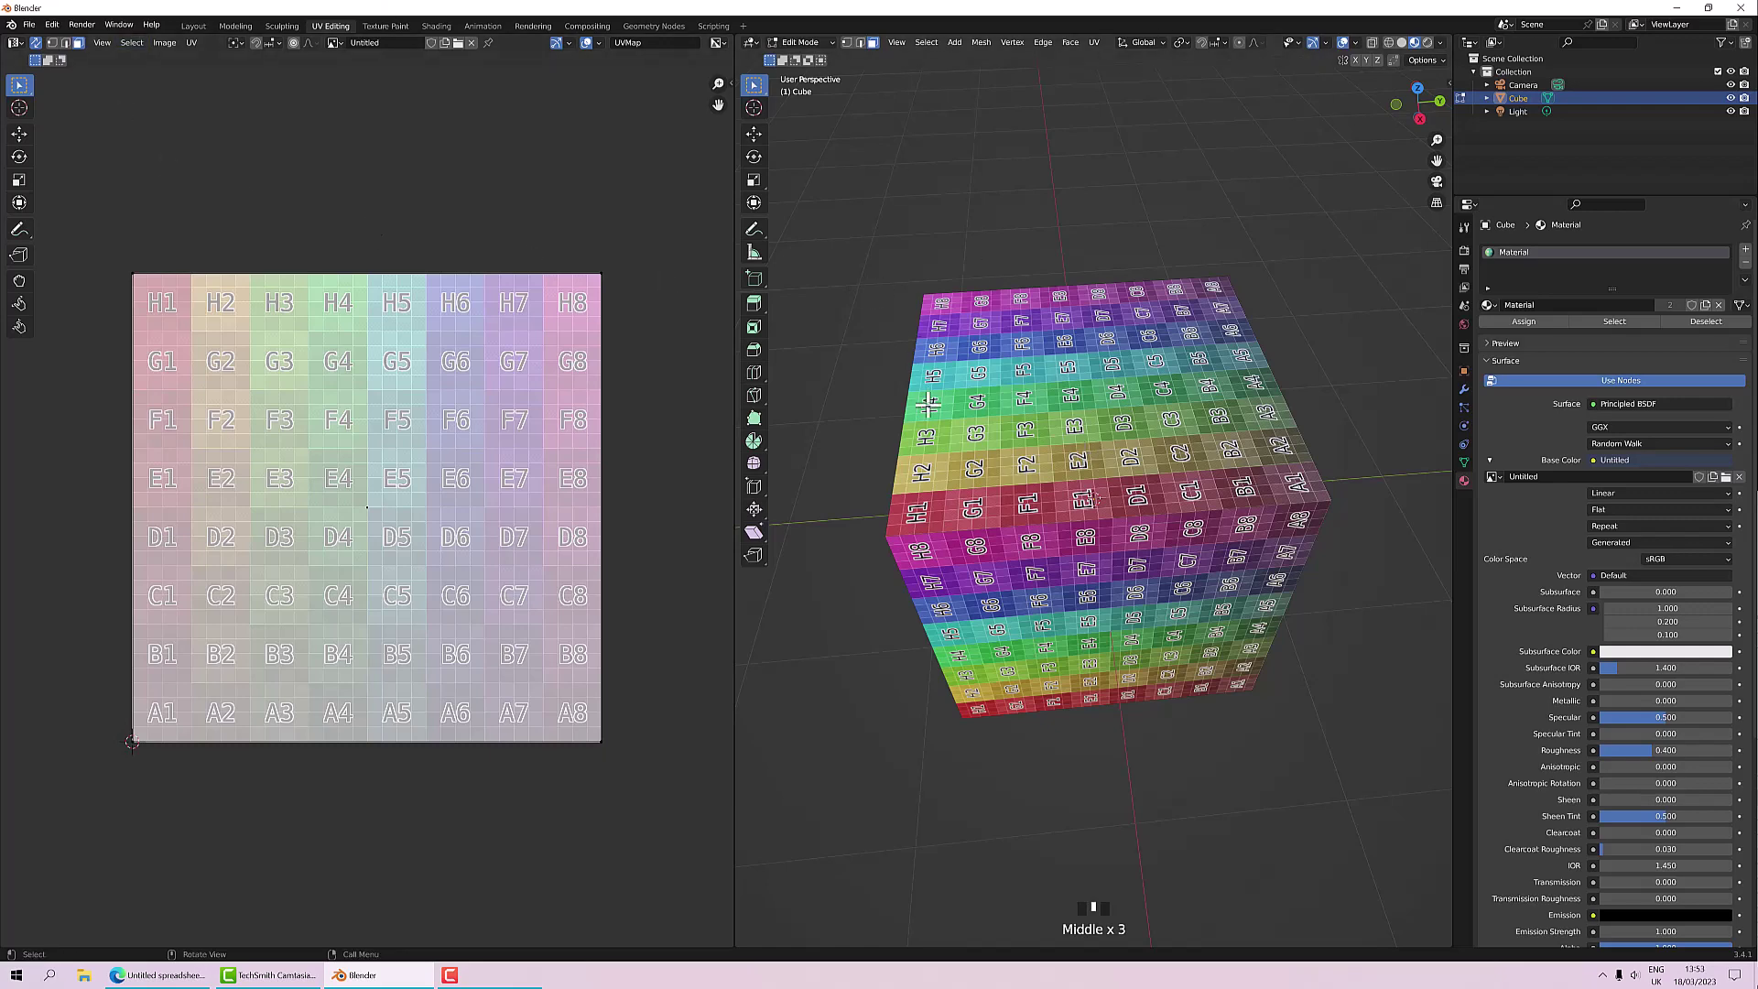
middle_drag(1163, 377, 1182, 337)
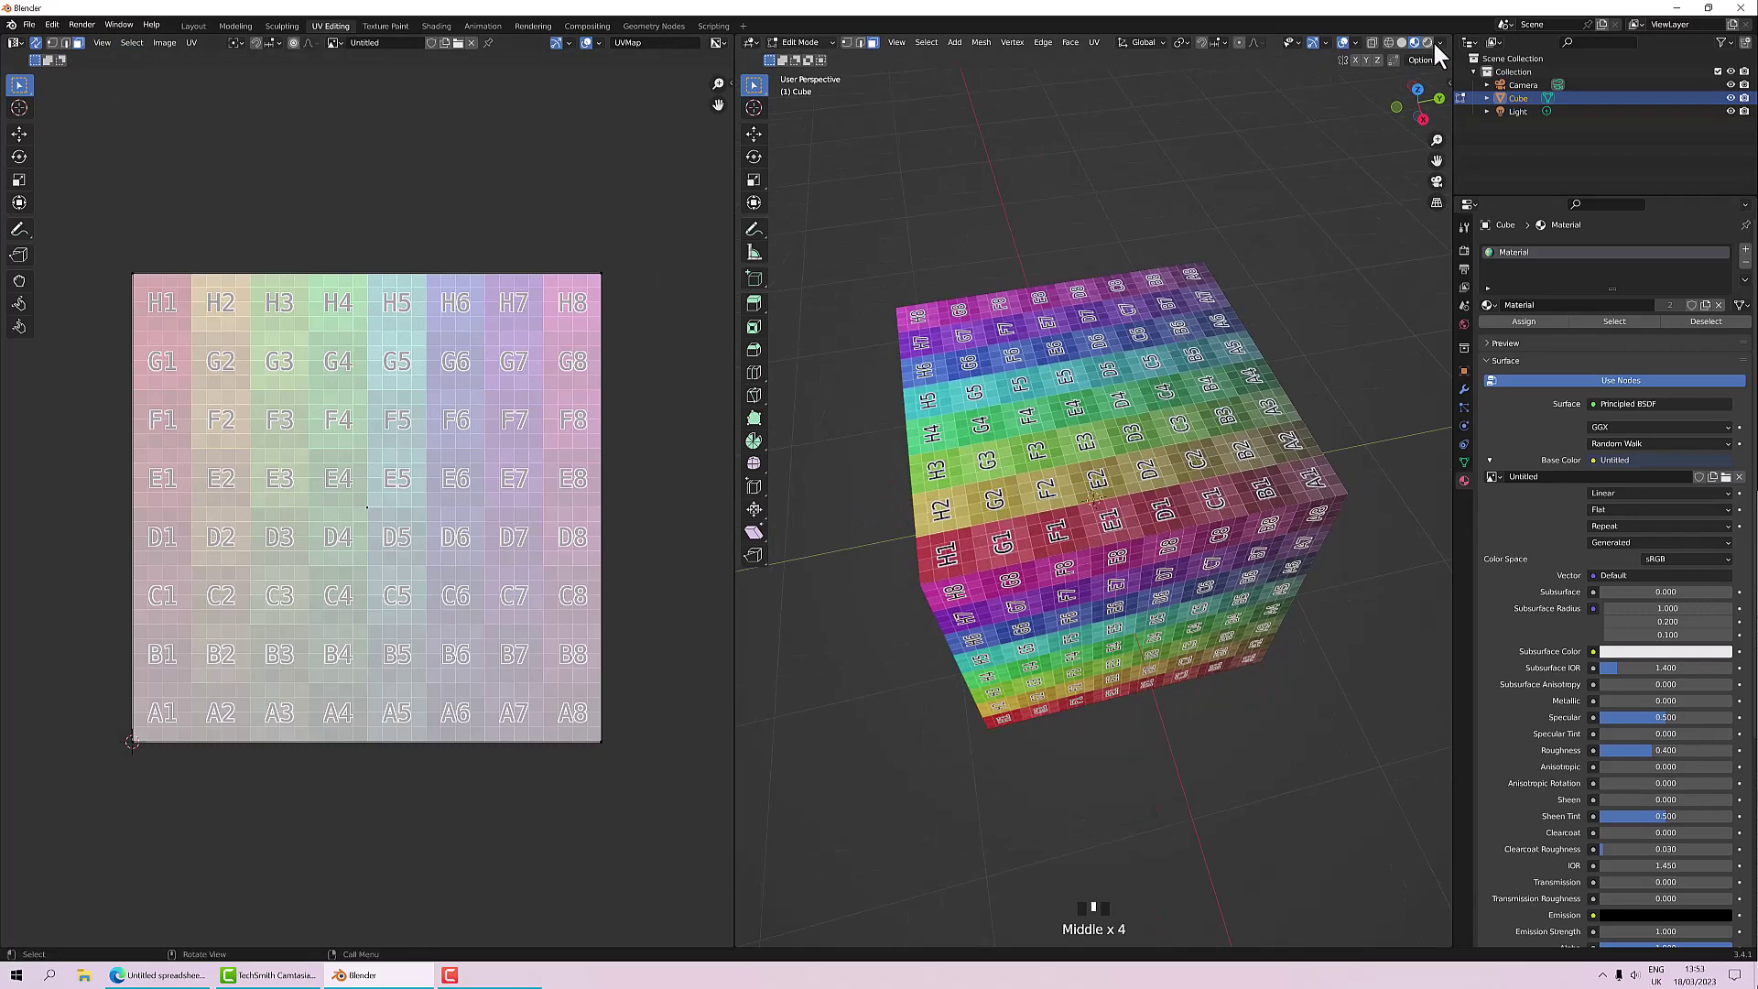
Step: Return the 3D view to solid shading and switch the mesh to edge select mode in Edit Mode
click(1402, 42)
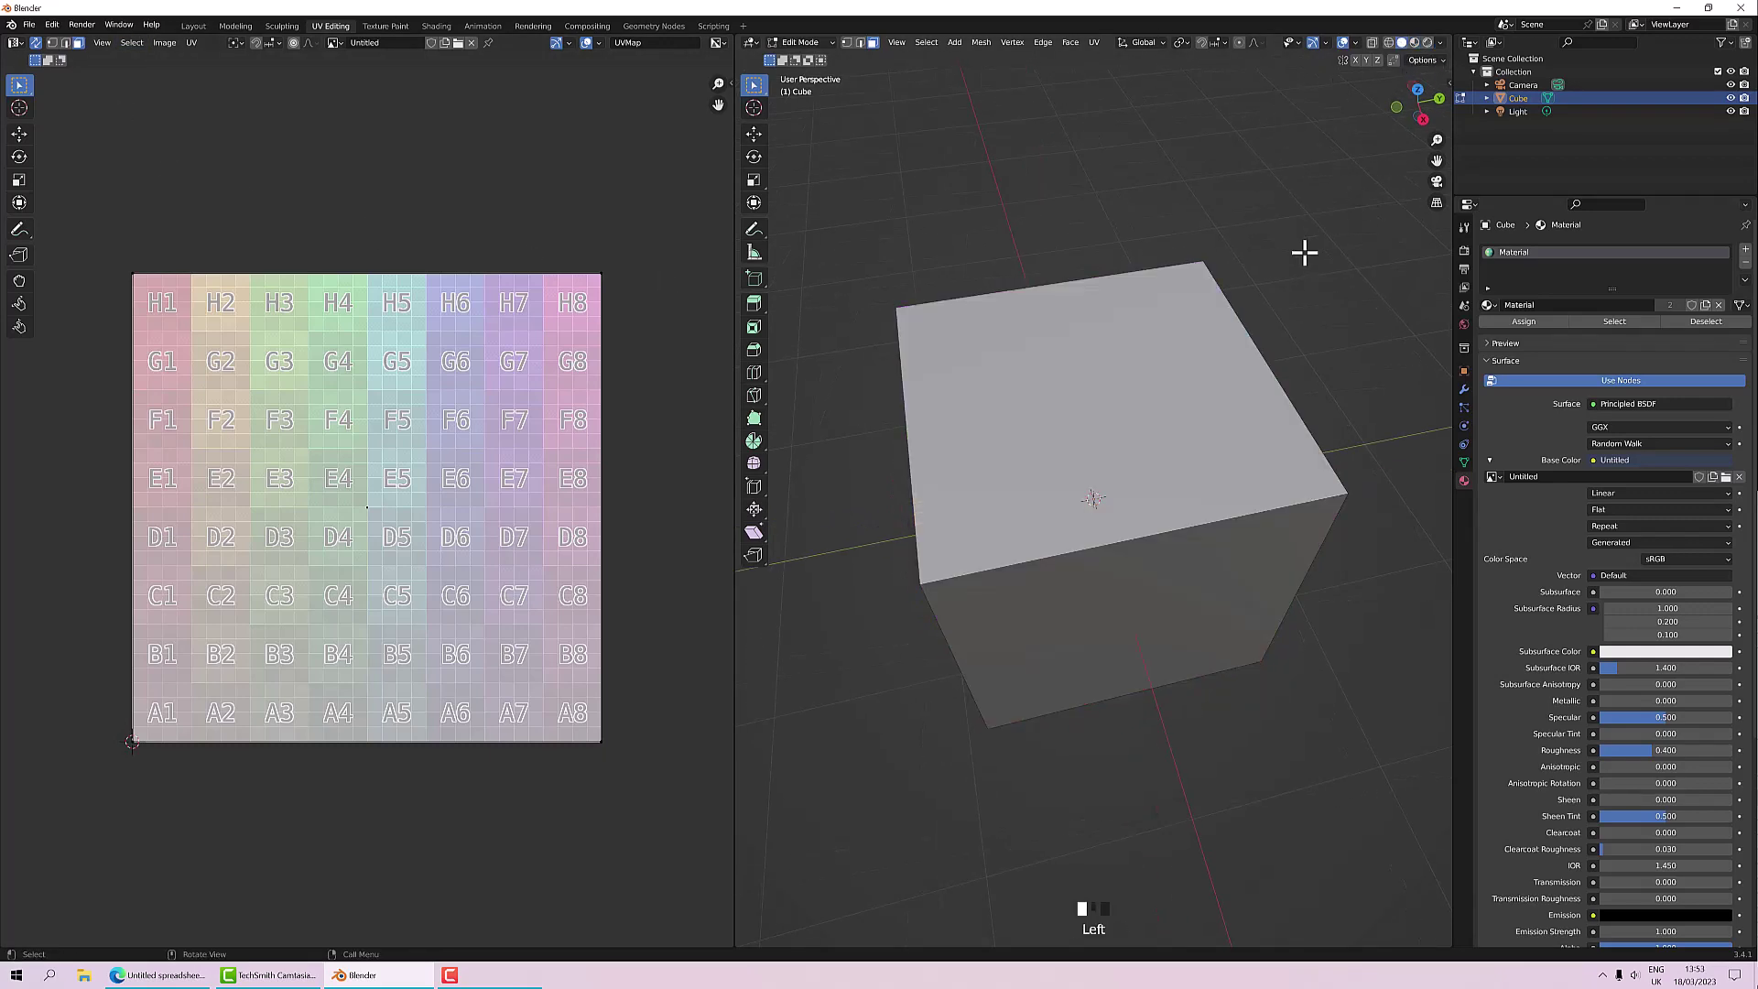
click(860, 41)
click(1062, 562)
key(Tab)
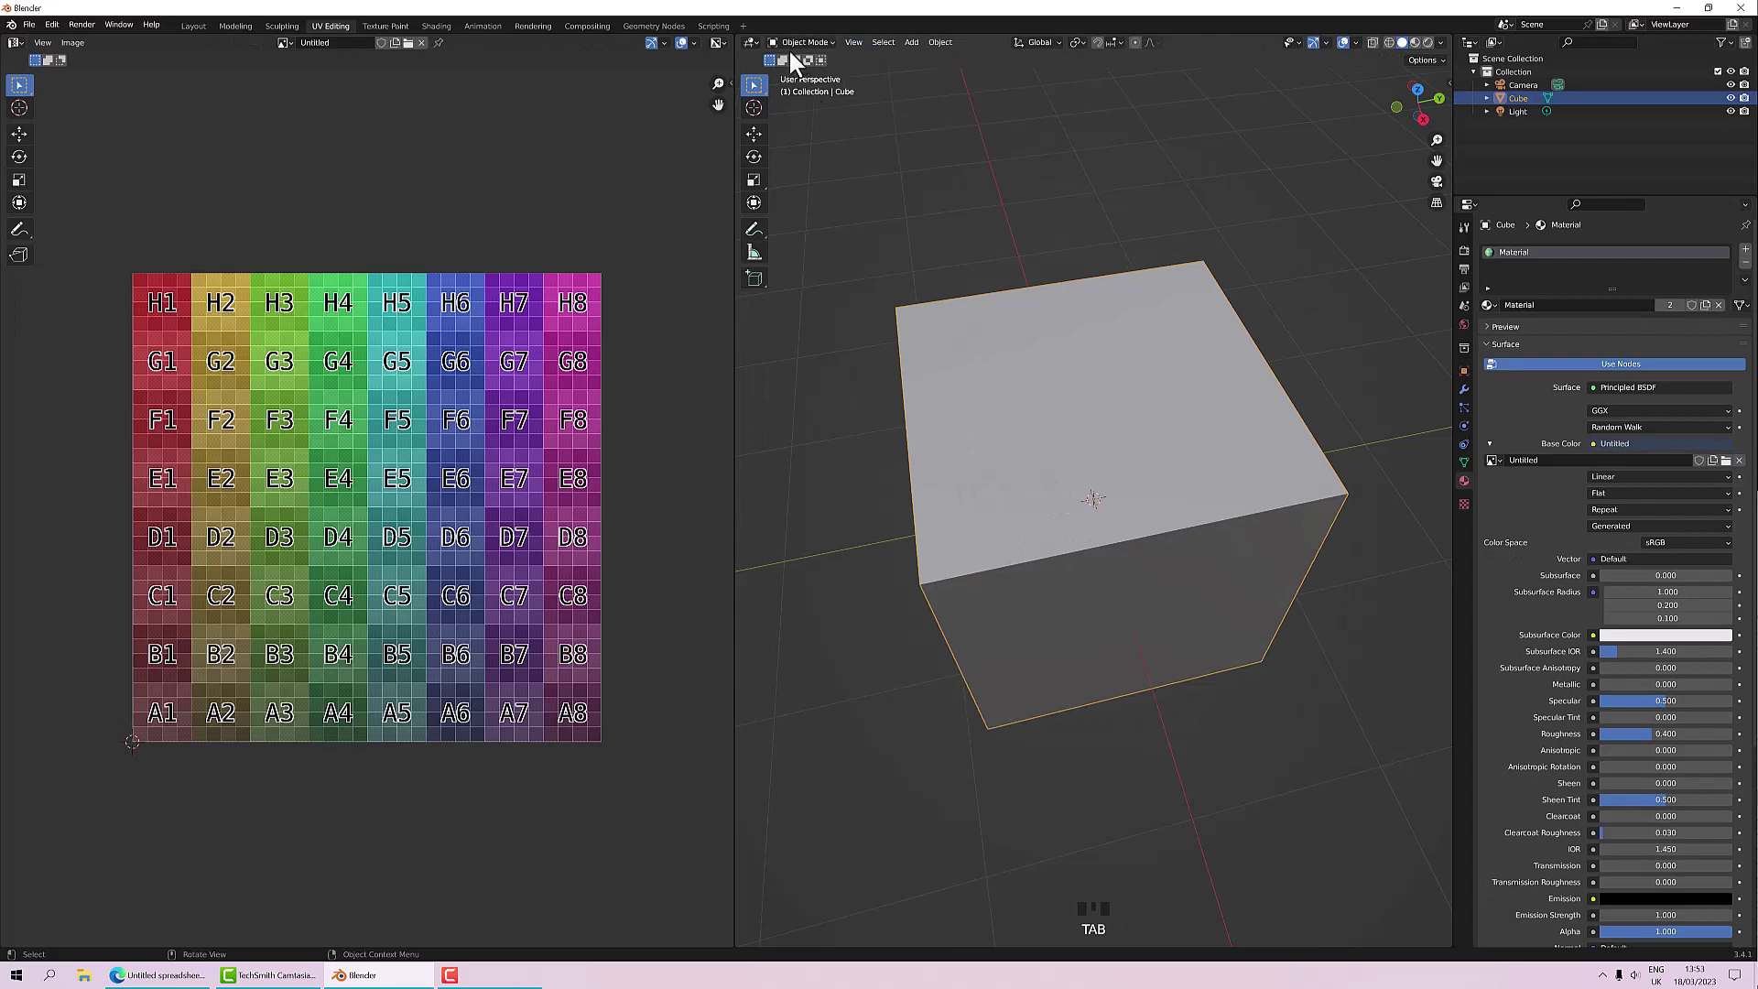
key(Tab)
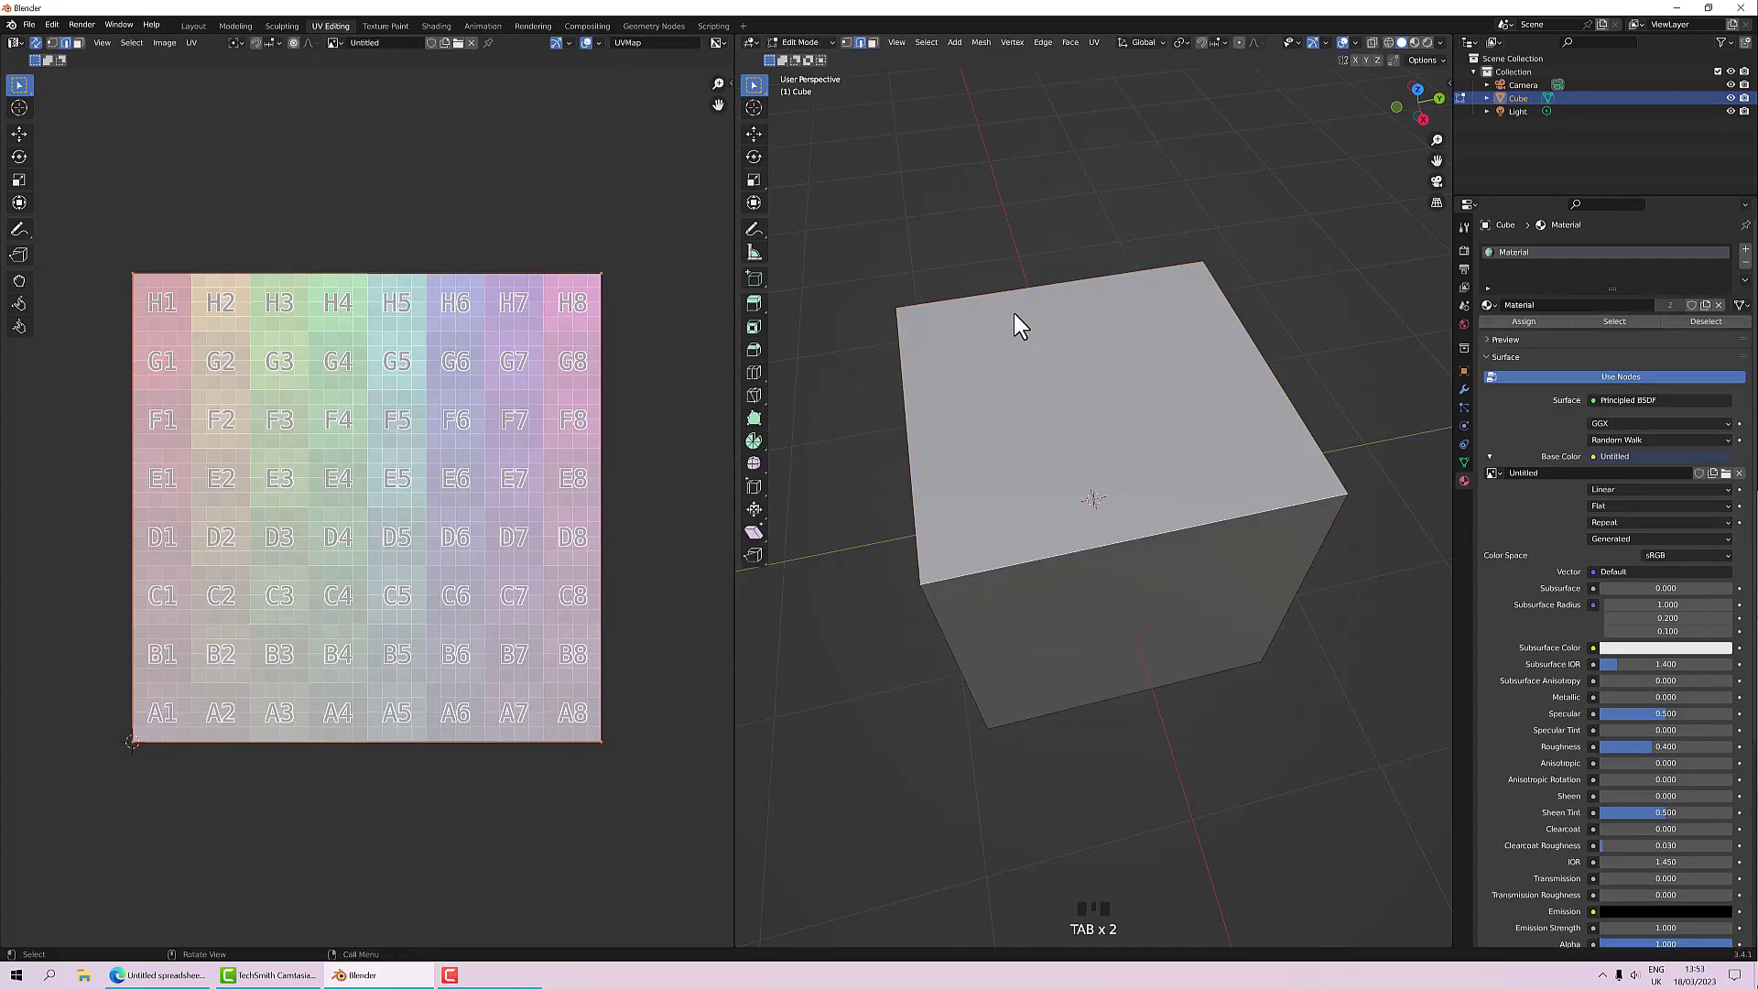
Step: Mark the edge between the cube's top face and its darker side face as a seam
drag(895, 494, 1497, 606)
middle_drag(1314, 596, 1343, 574)
scroll(1166, 498, up, 2)
scroll(1166, 497, up, 1)
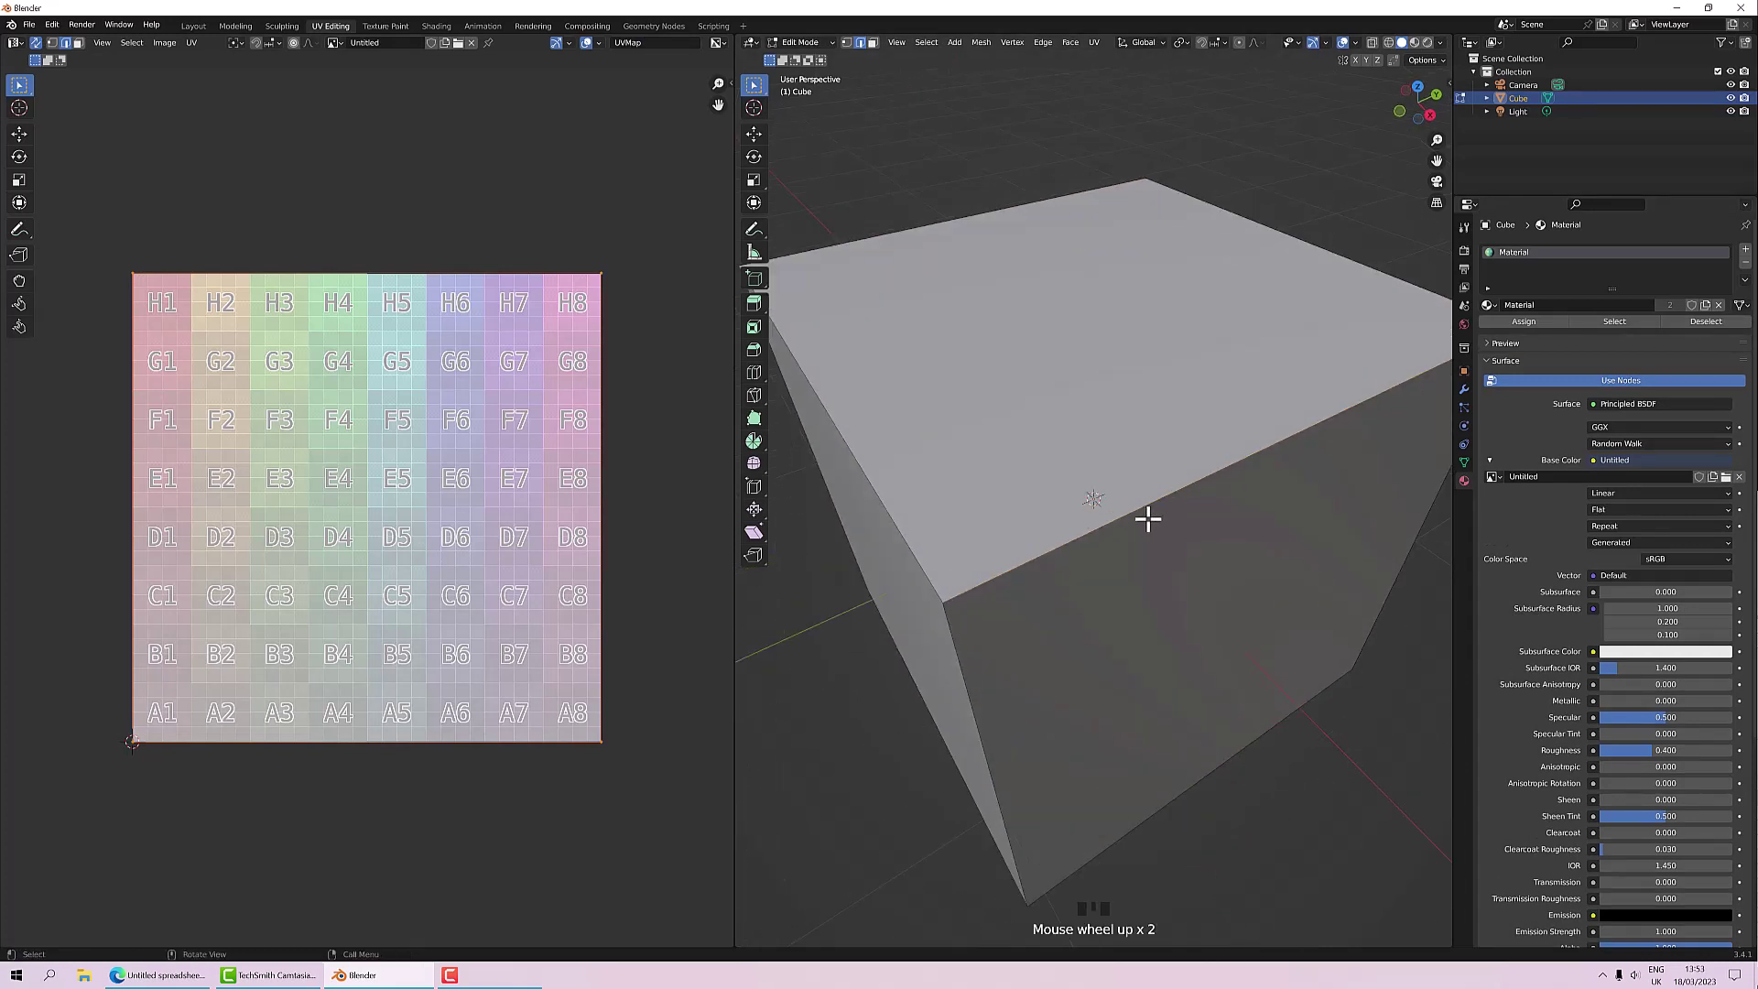
click(1001, 572)
scroll(989, 476, down, 2)
scroll(1010, 541, up, 1)
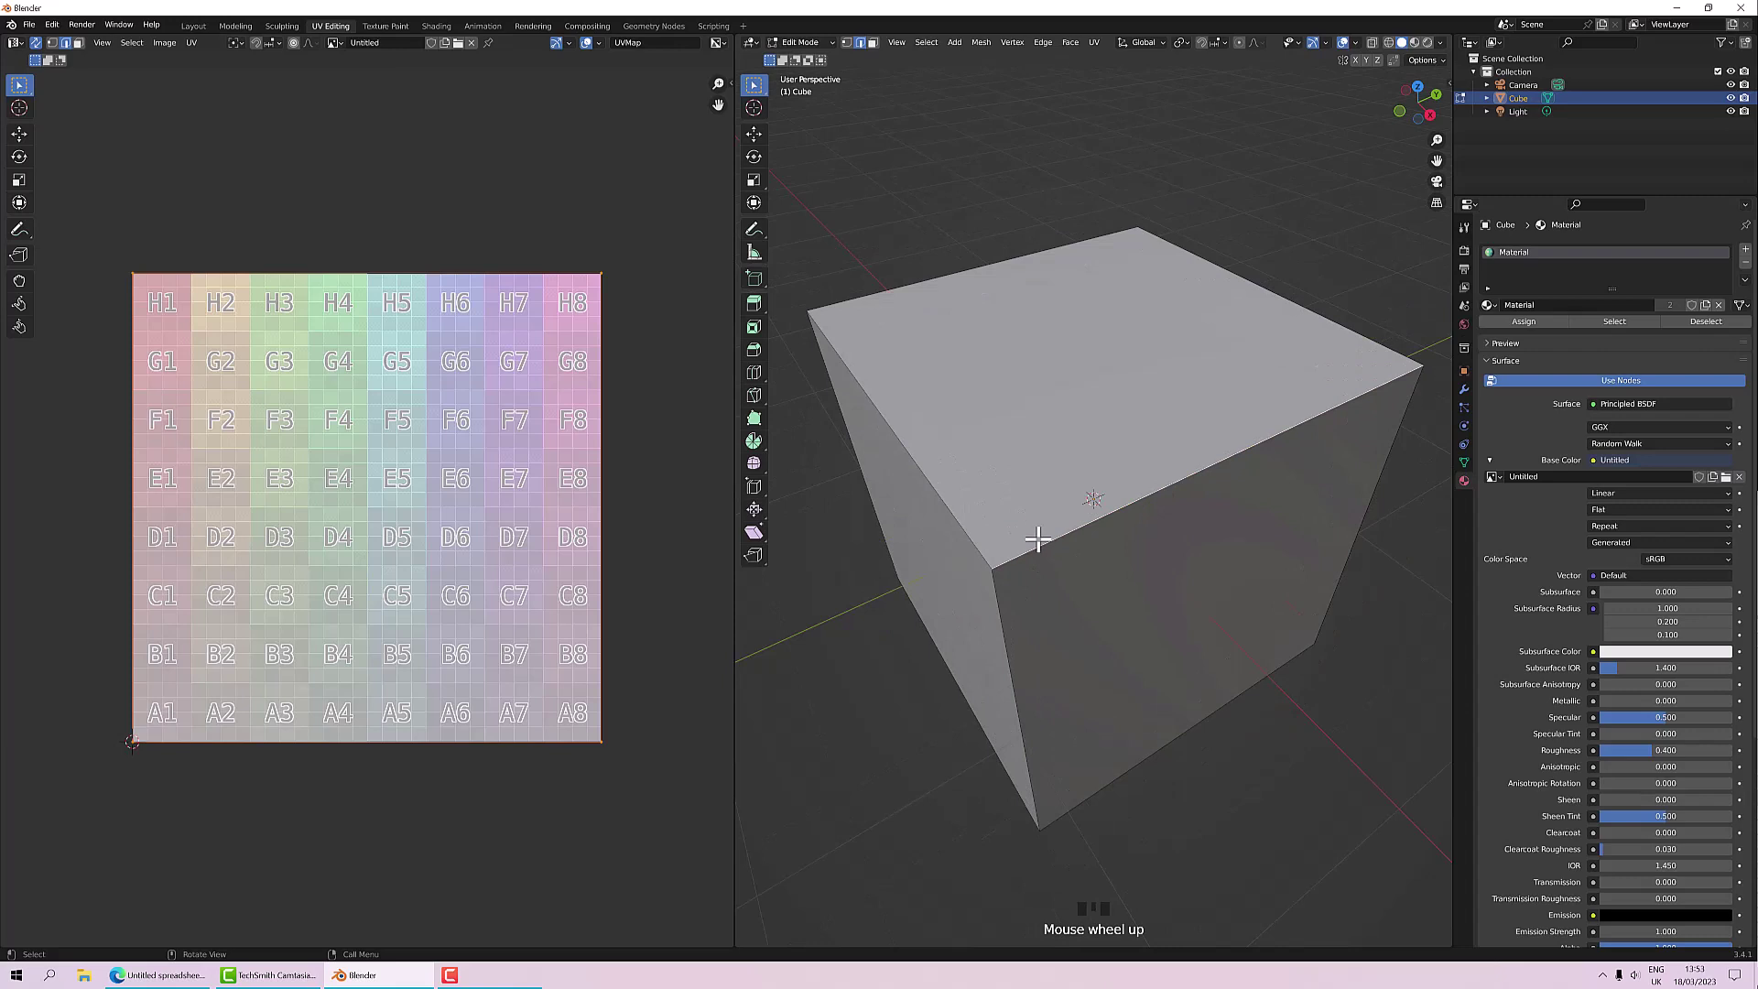
click(1046, 546)
right_click(1067, 529)
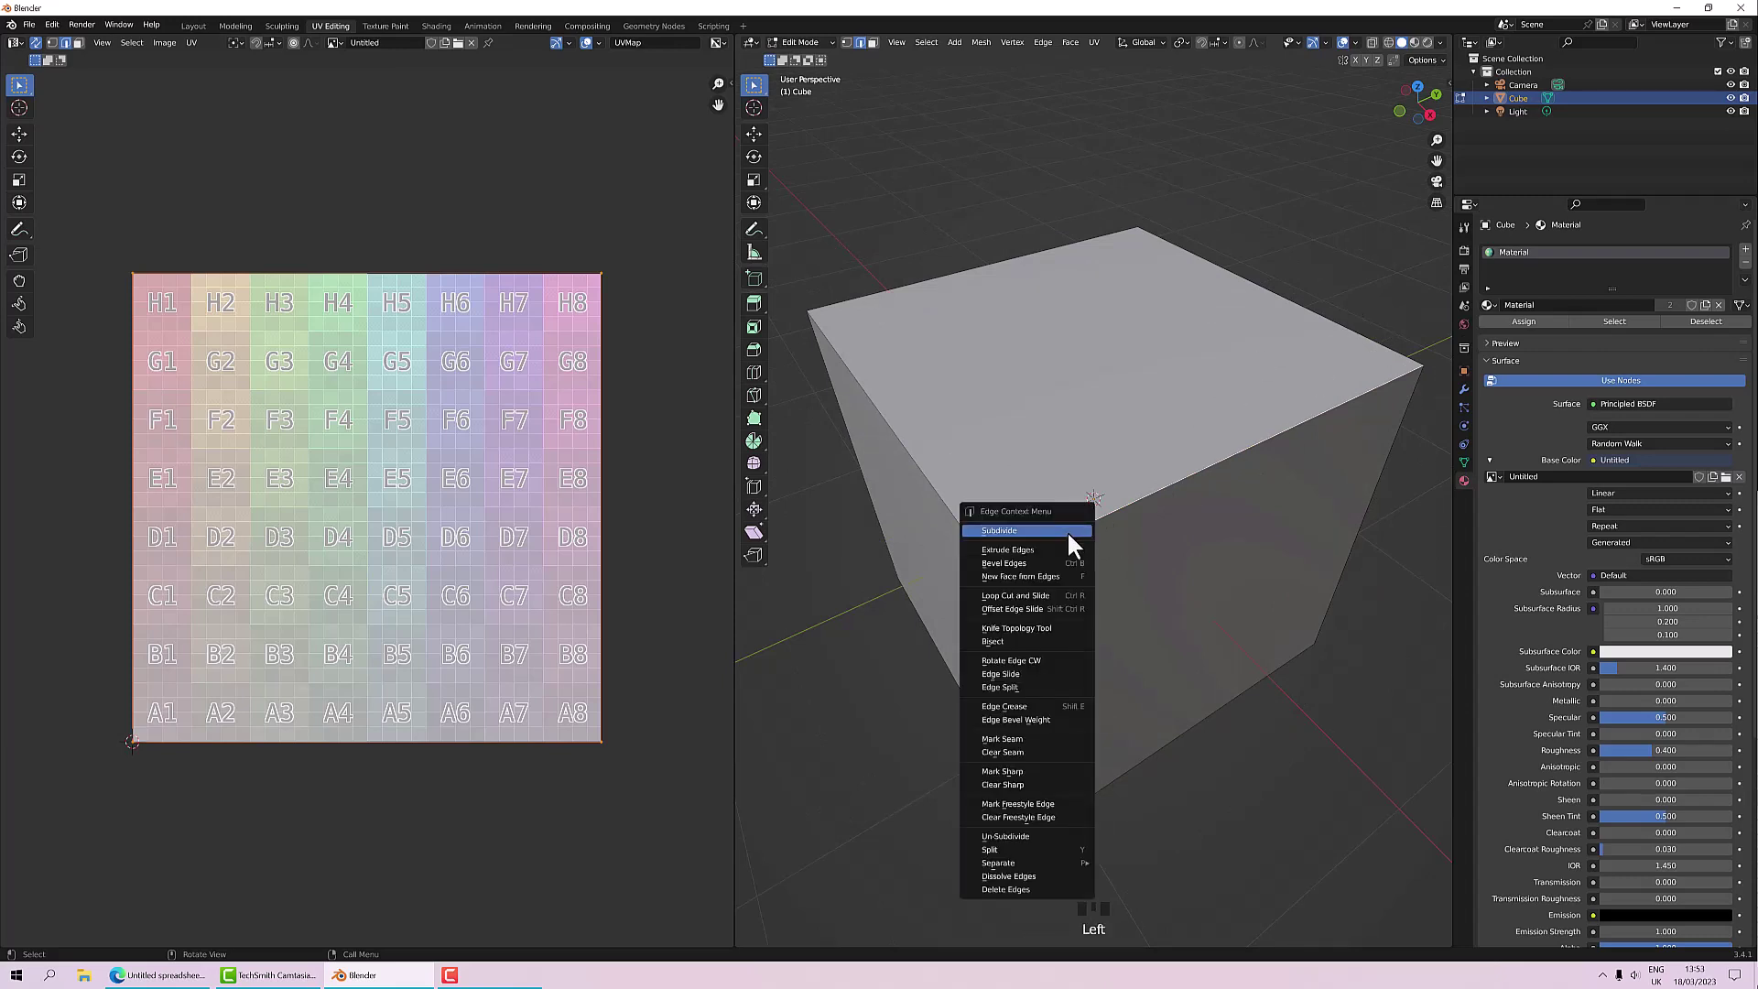
click(1030, 738)
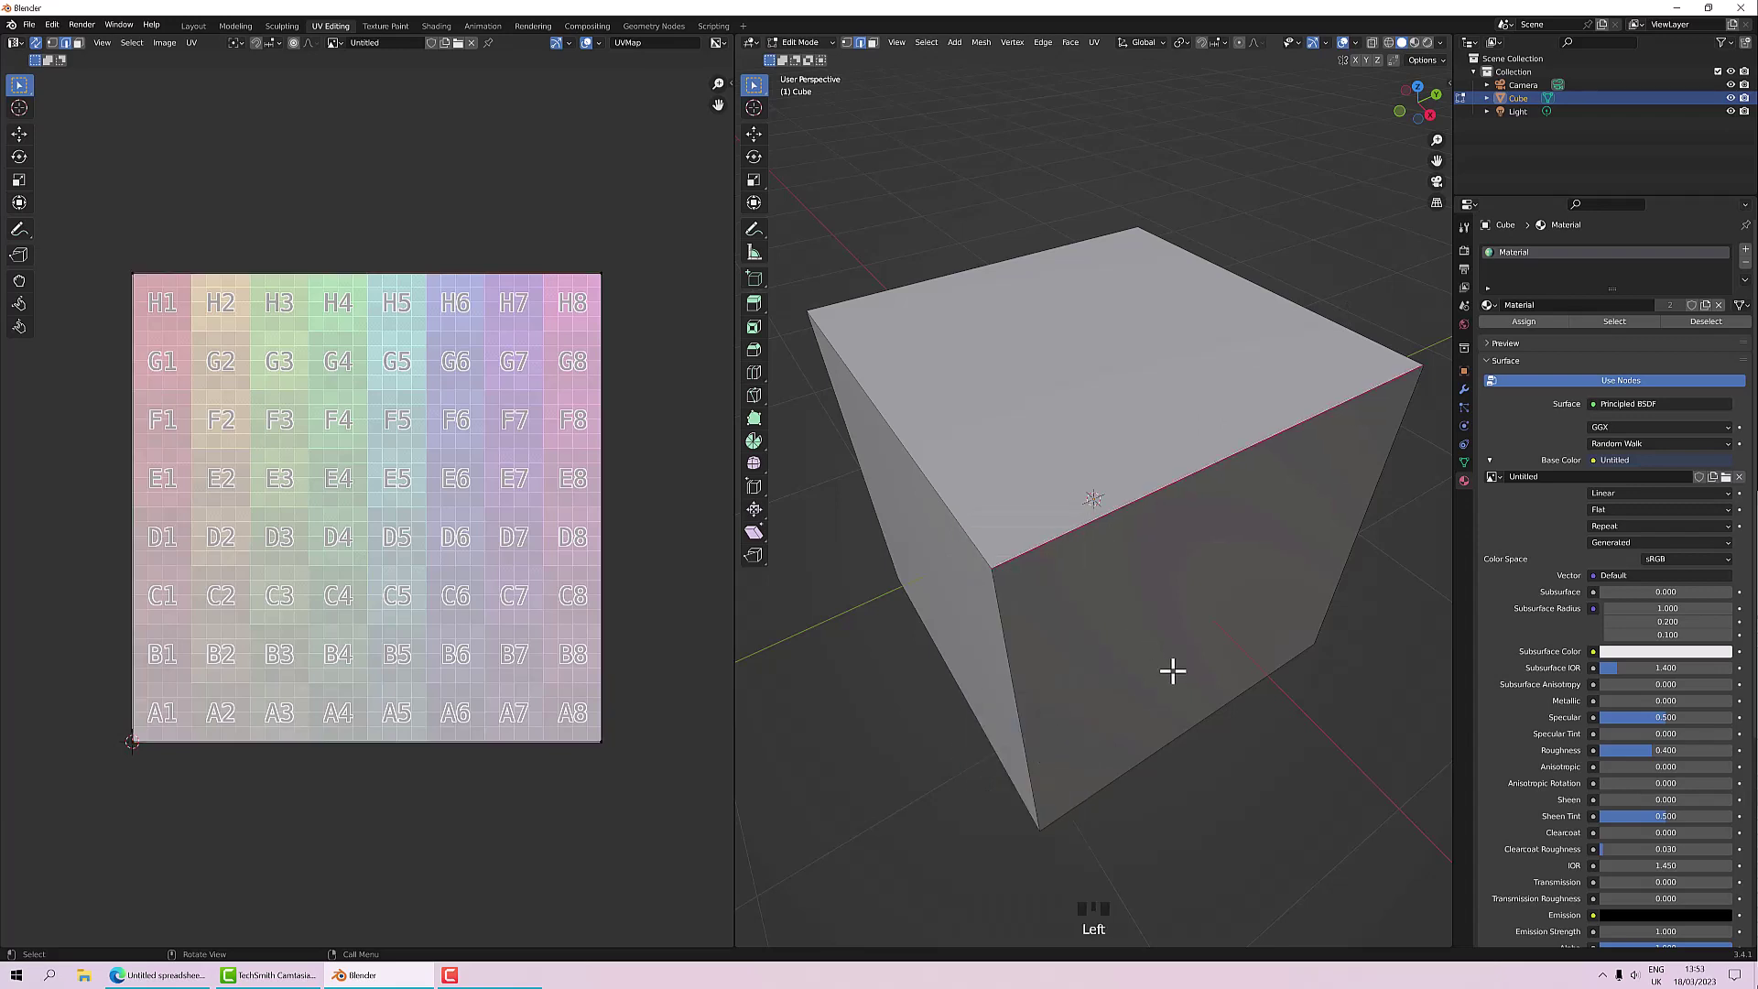
Step: Unwrap the whole cube using only the single top-edge seam
middle_drag(1170, 672, 1175, 651)
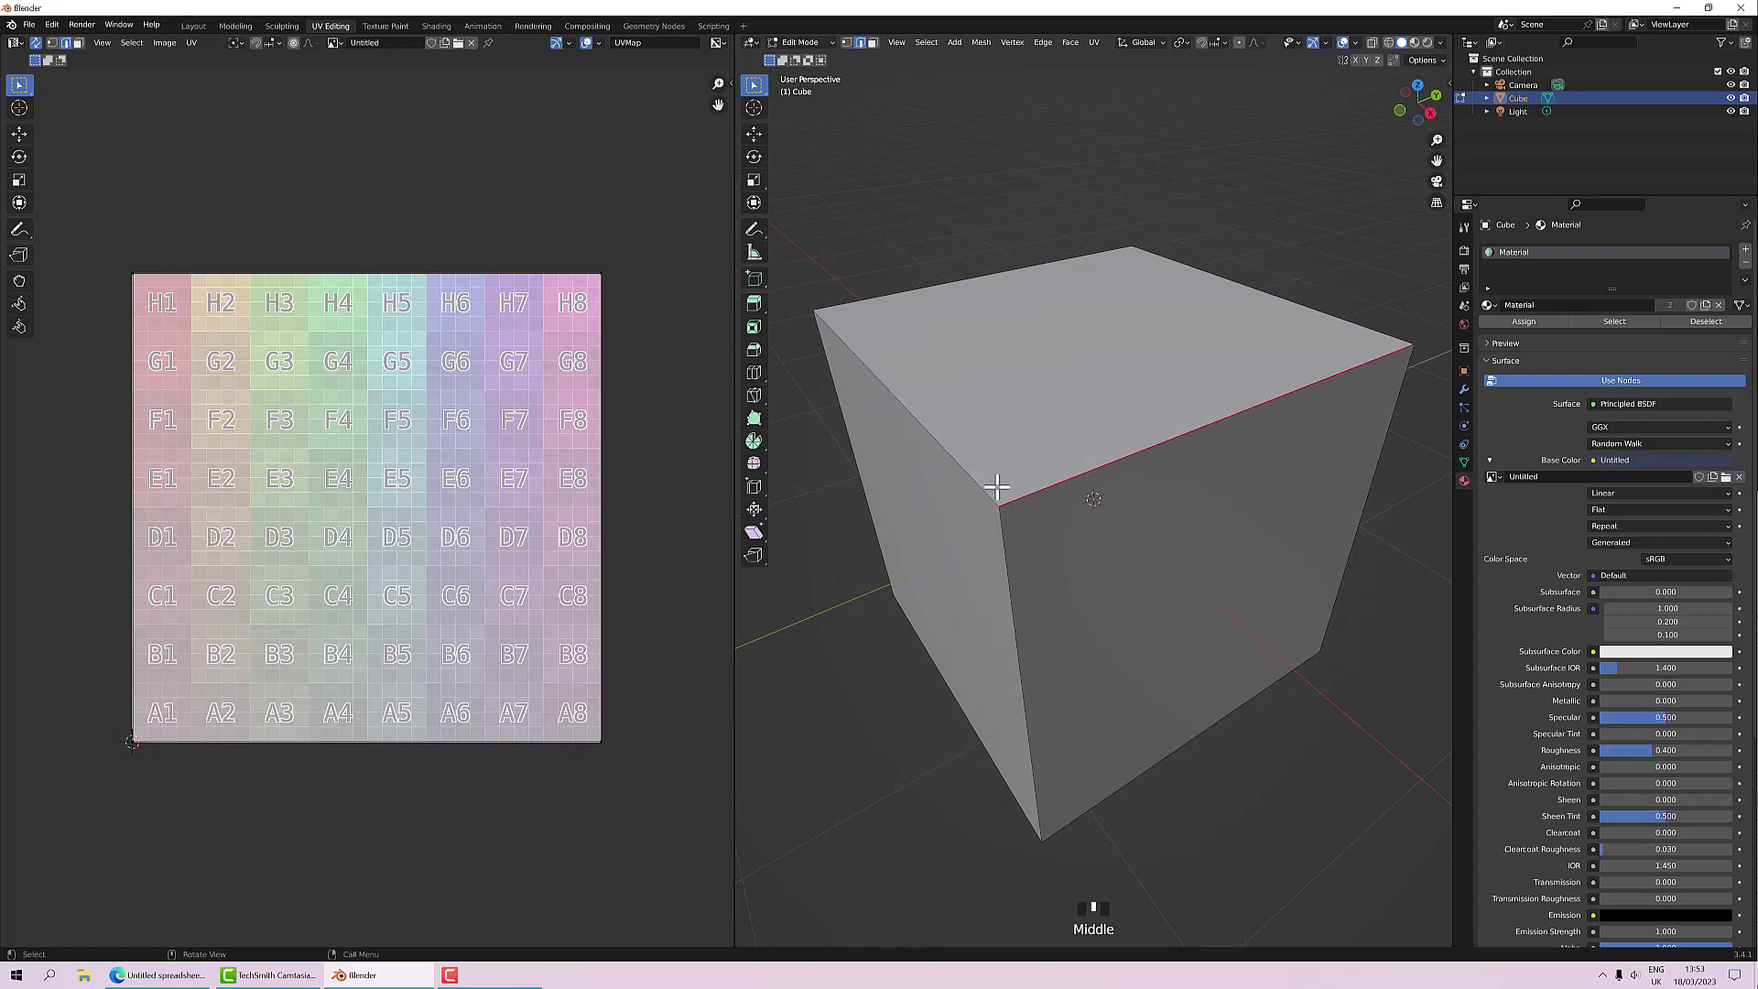
middle_drag(1038, 445, 1108, 348)
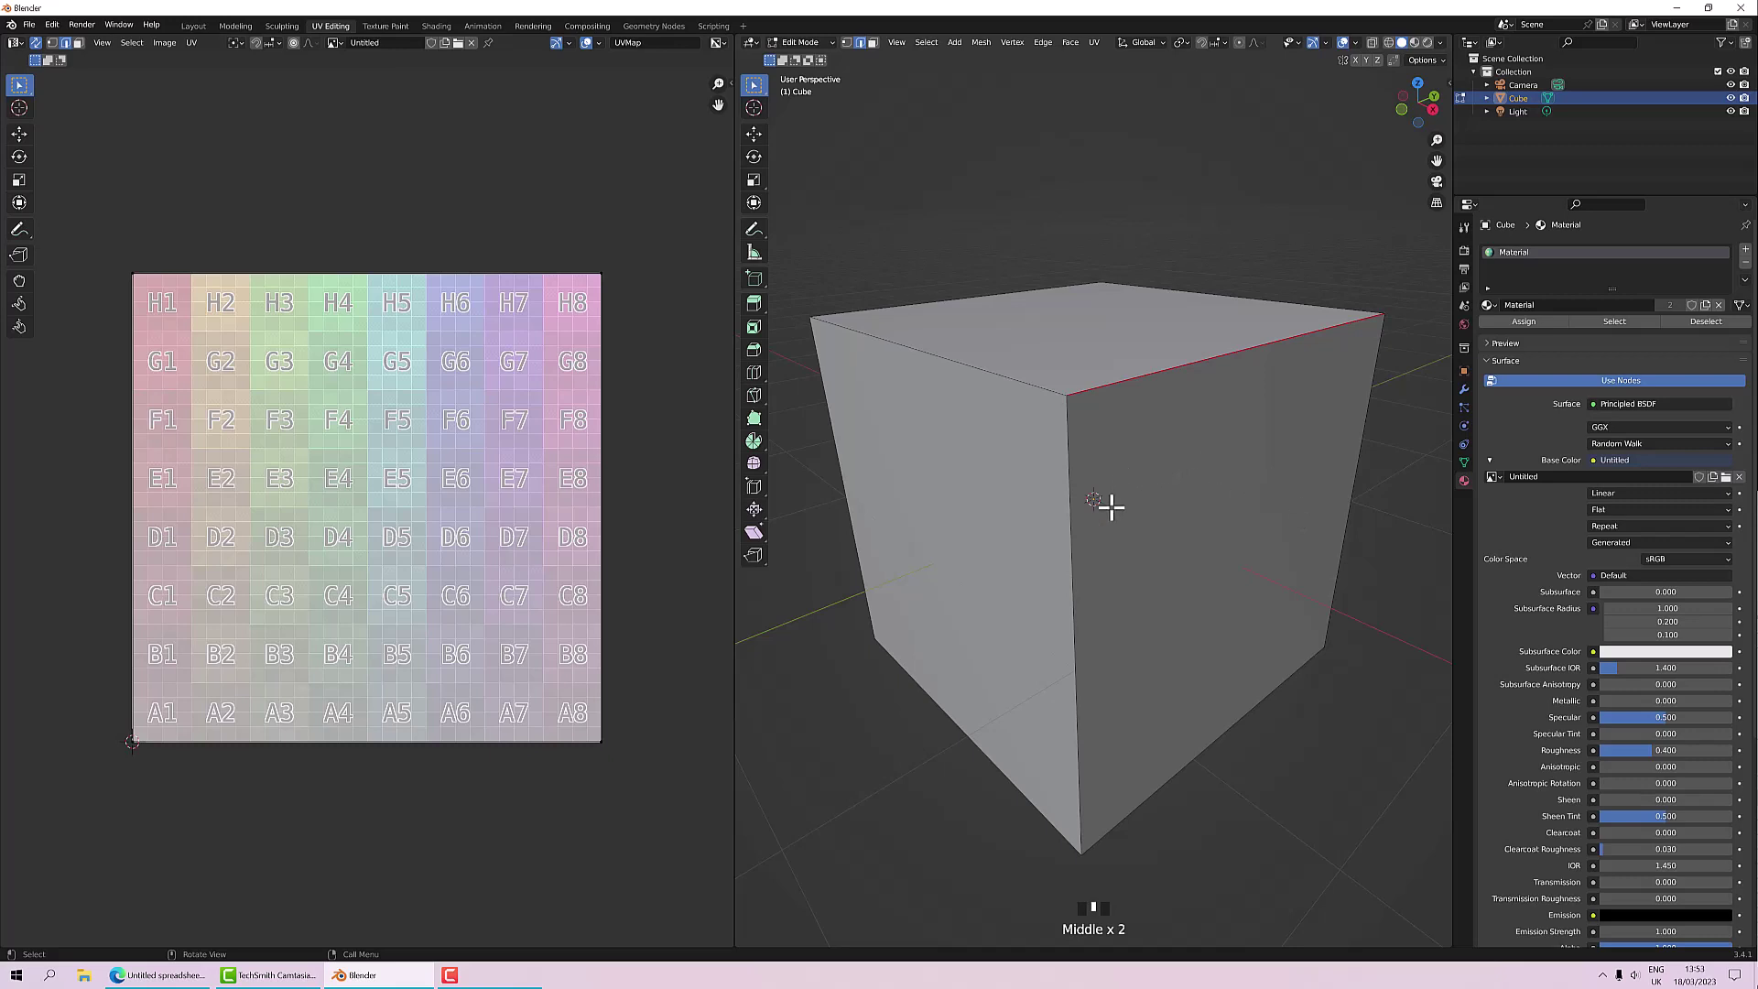
key(a)
right_click(354, 485)
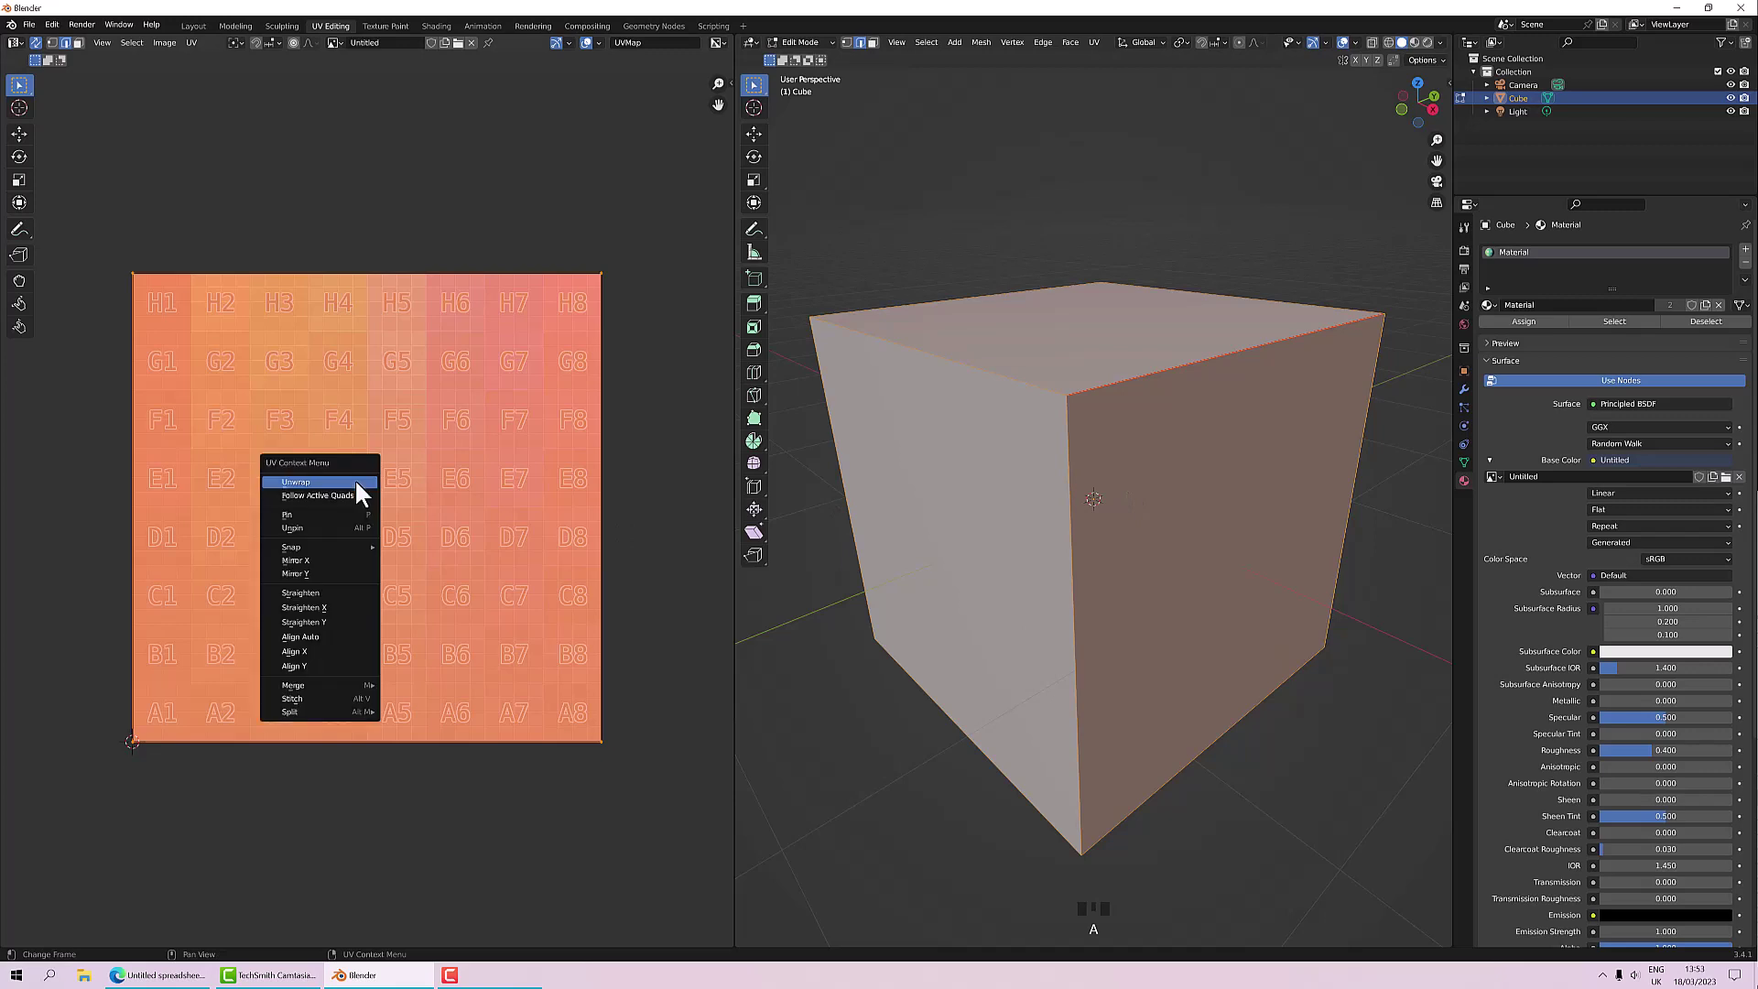
right_click(339, 417)
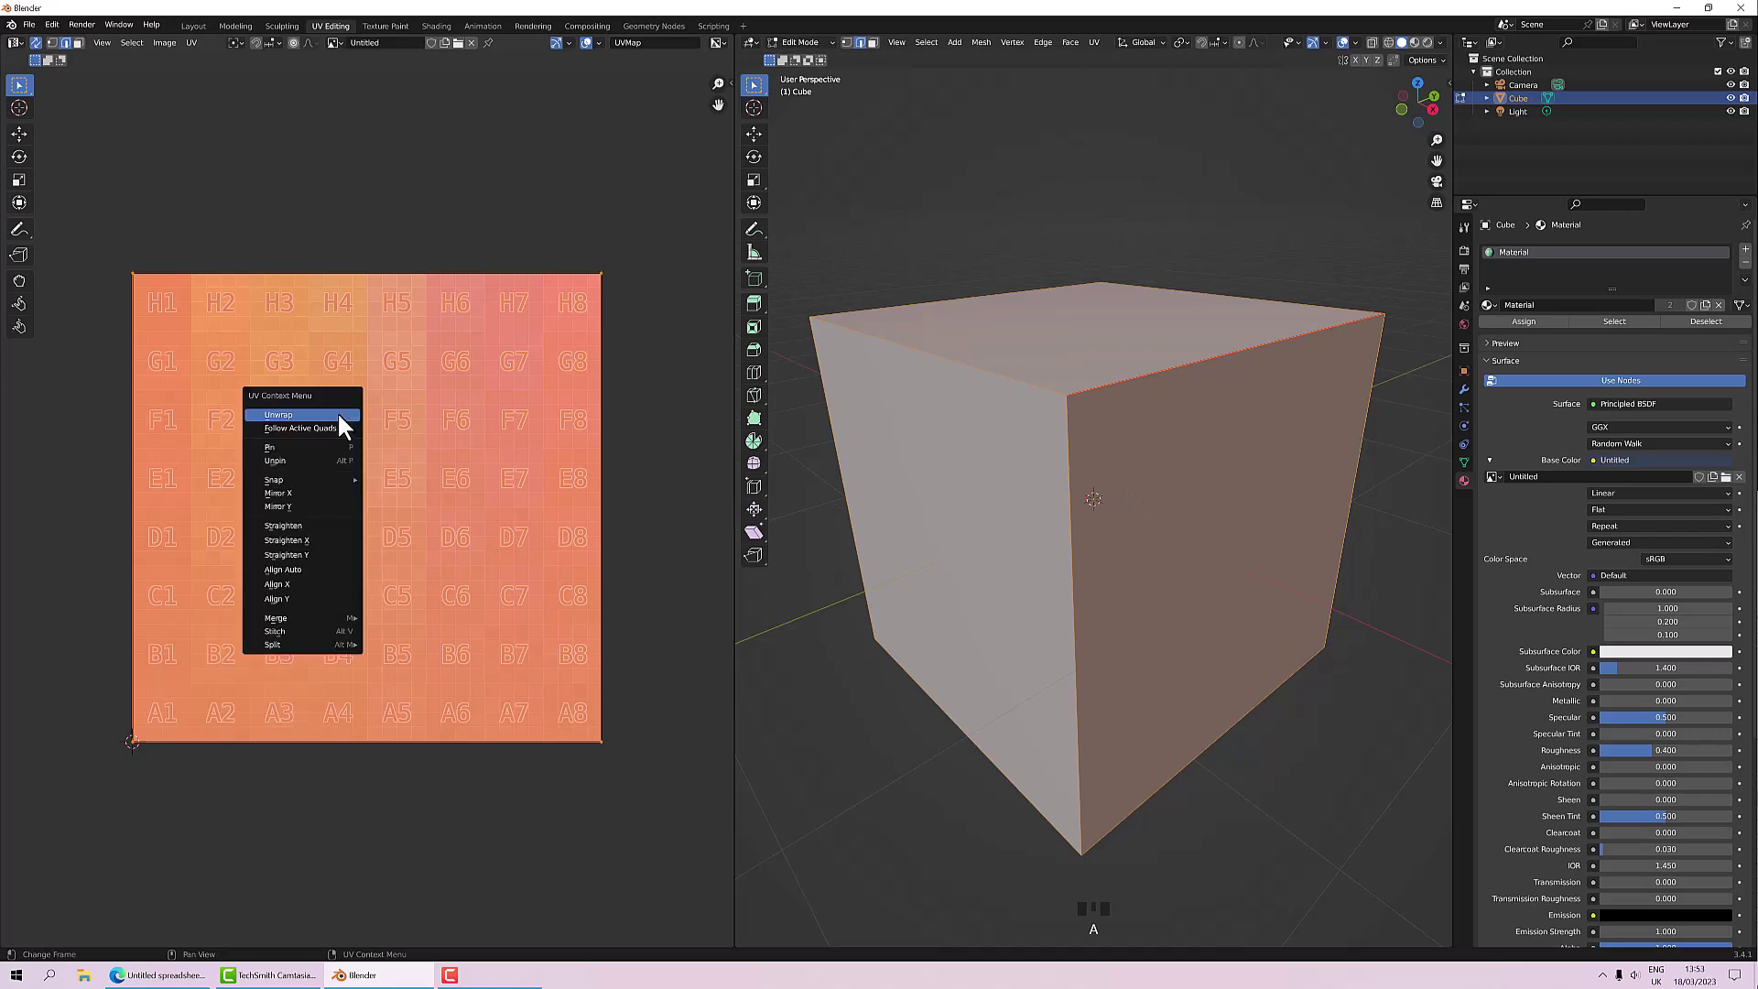
click(307, 416)
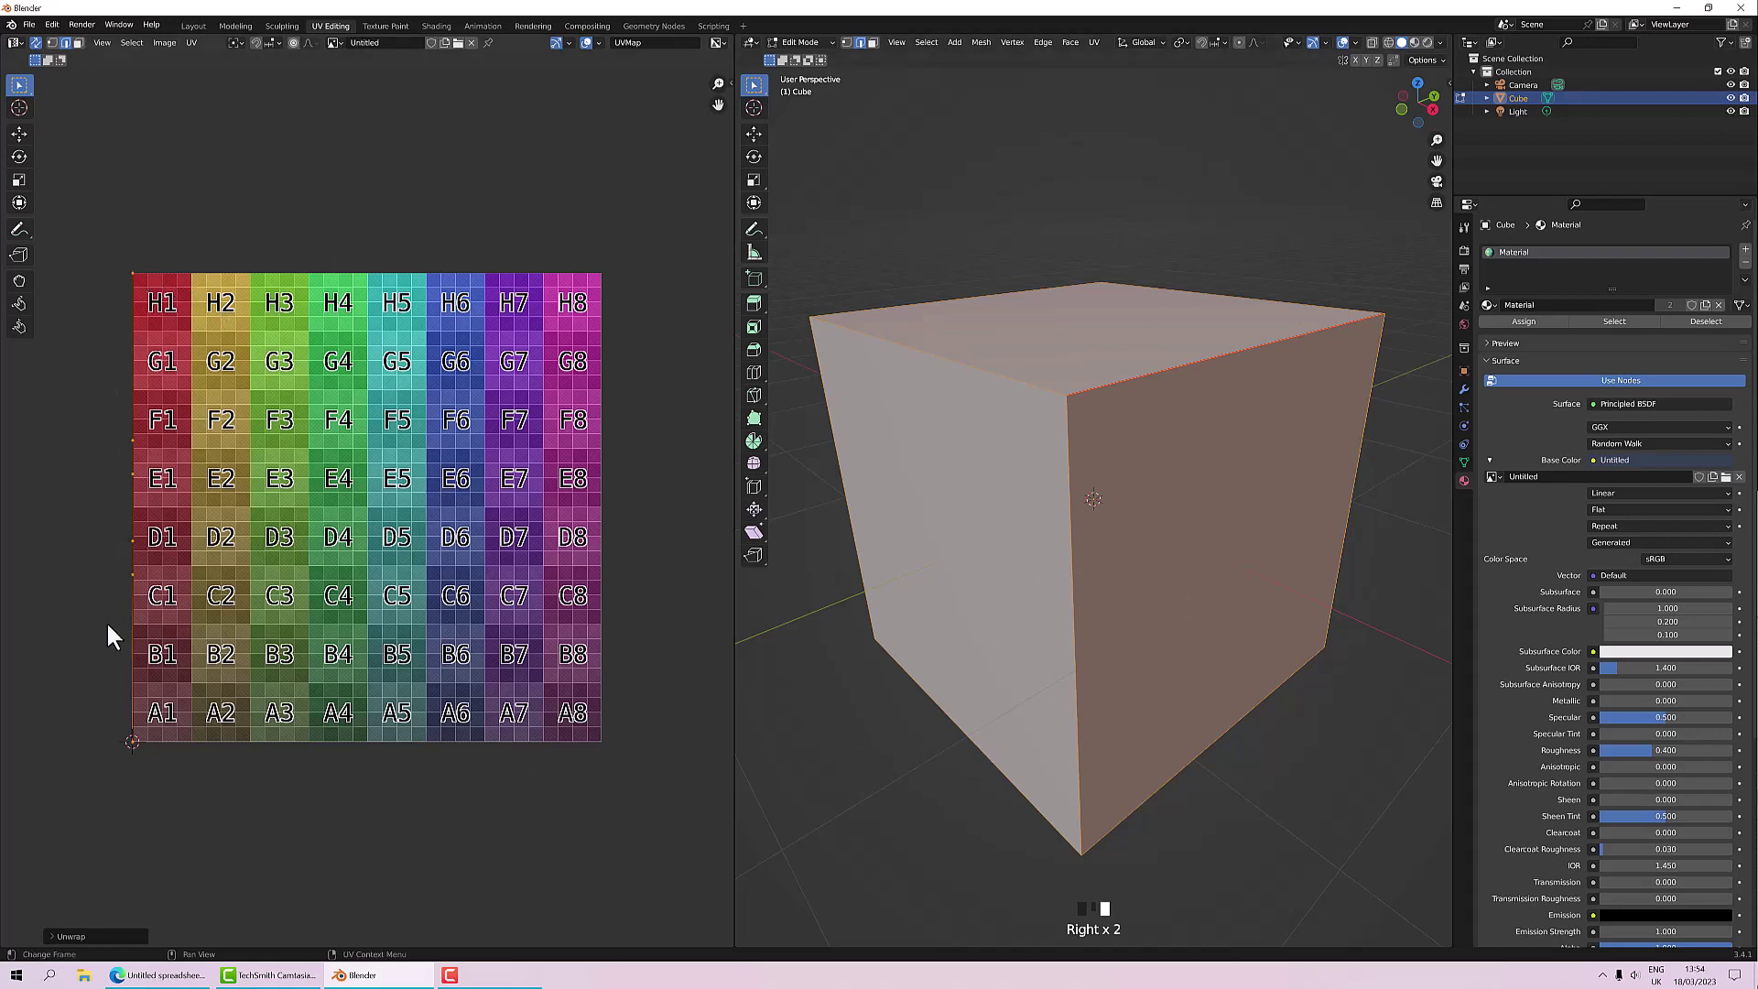
click(87, 647)
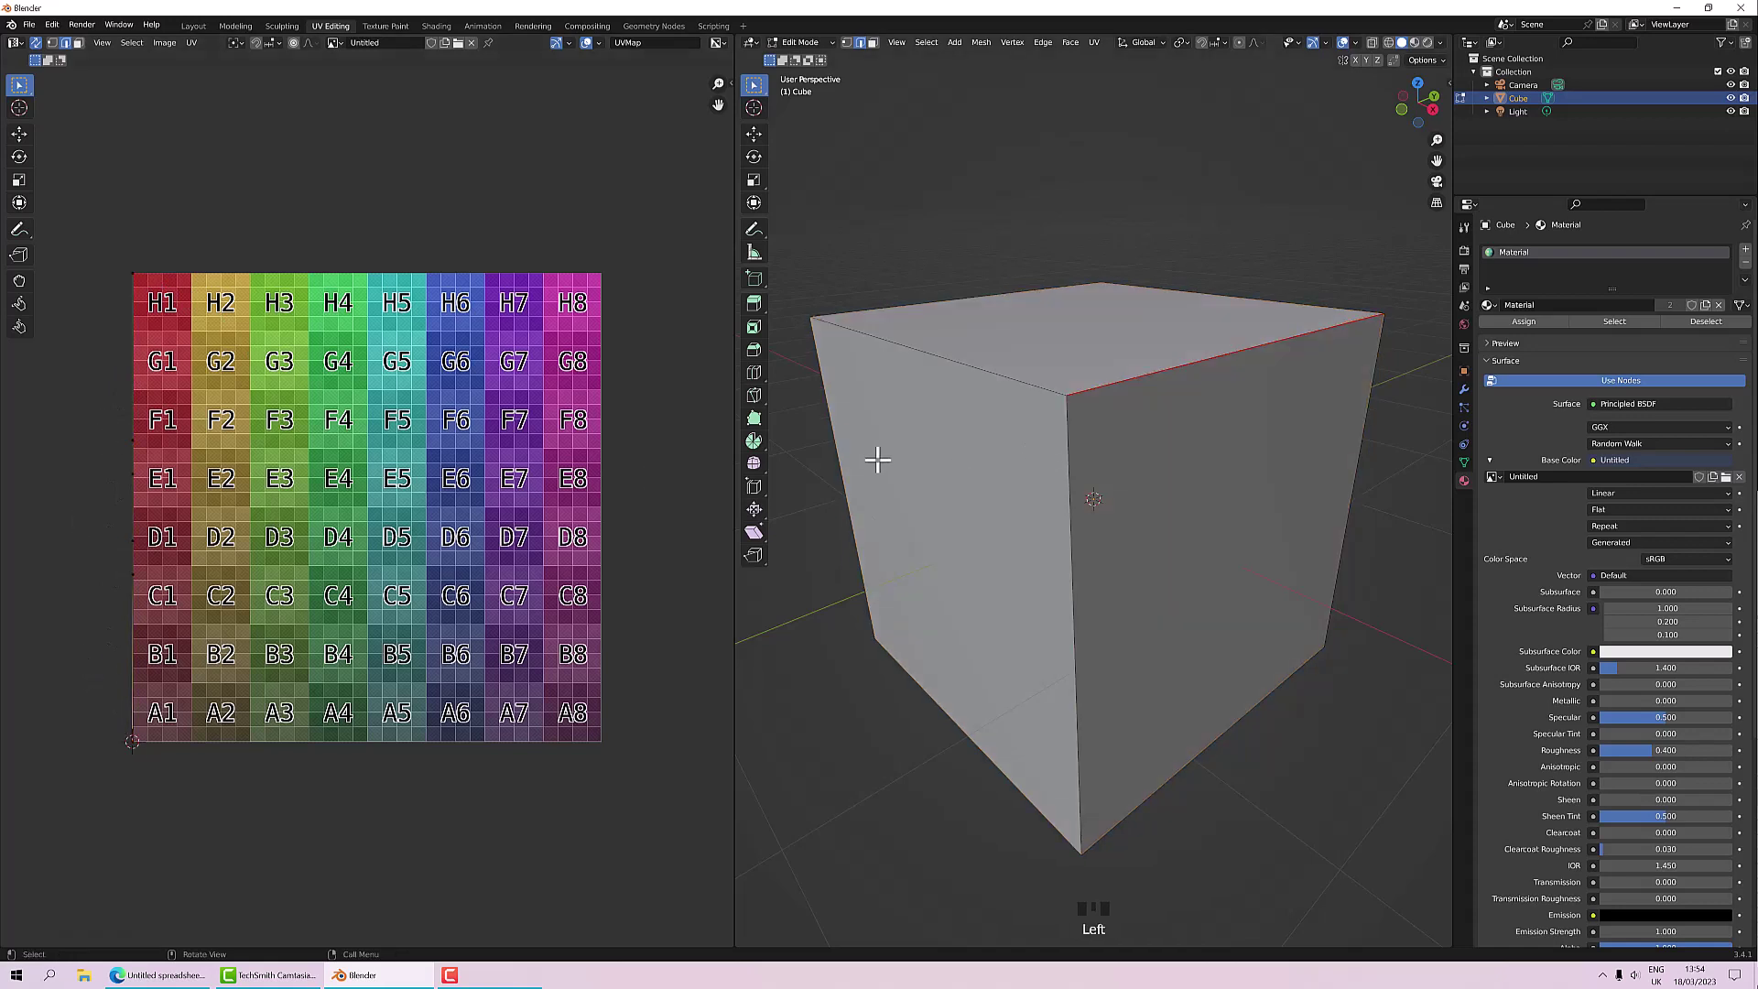
key(a)
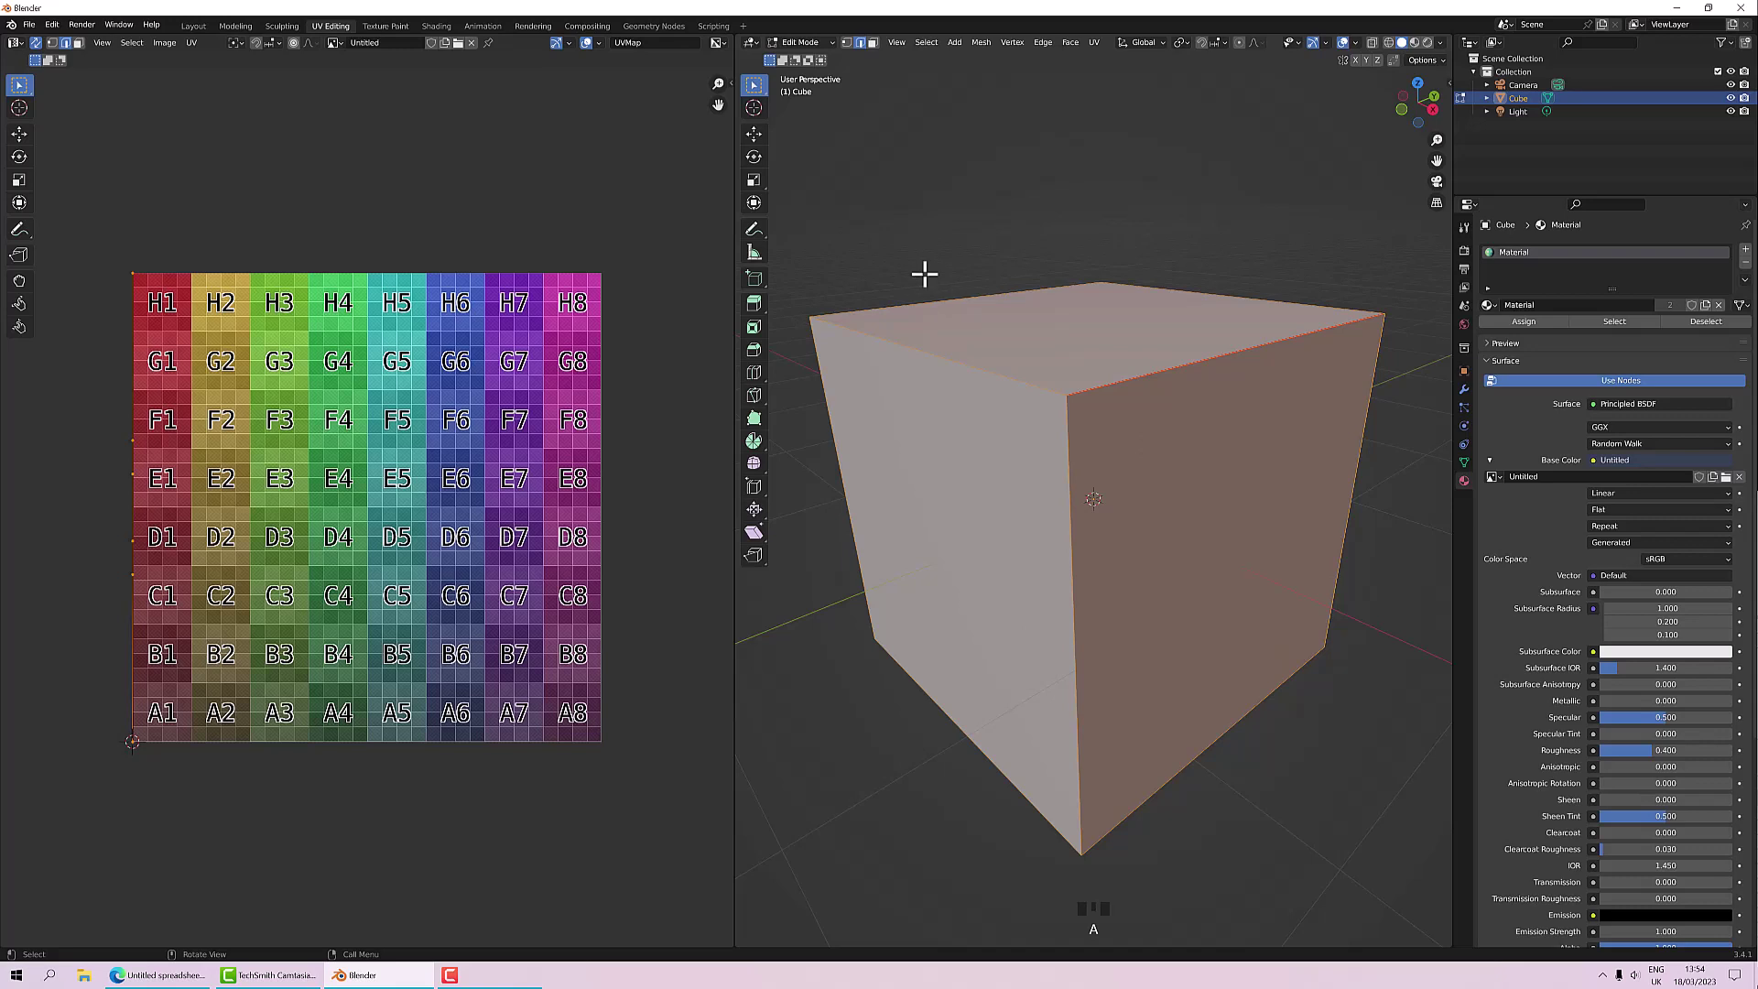
Step: Mark the two vertical edges of the side face below the existing seam as seams
middle_drag(1145, 463, 1130, 459)
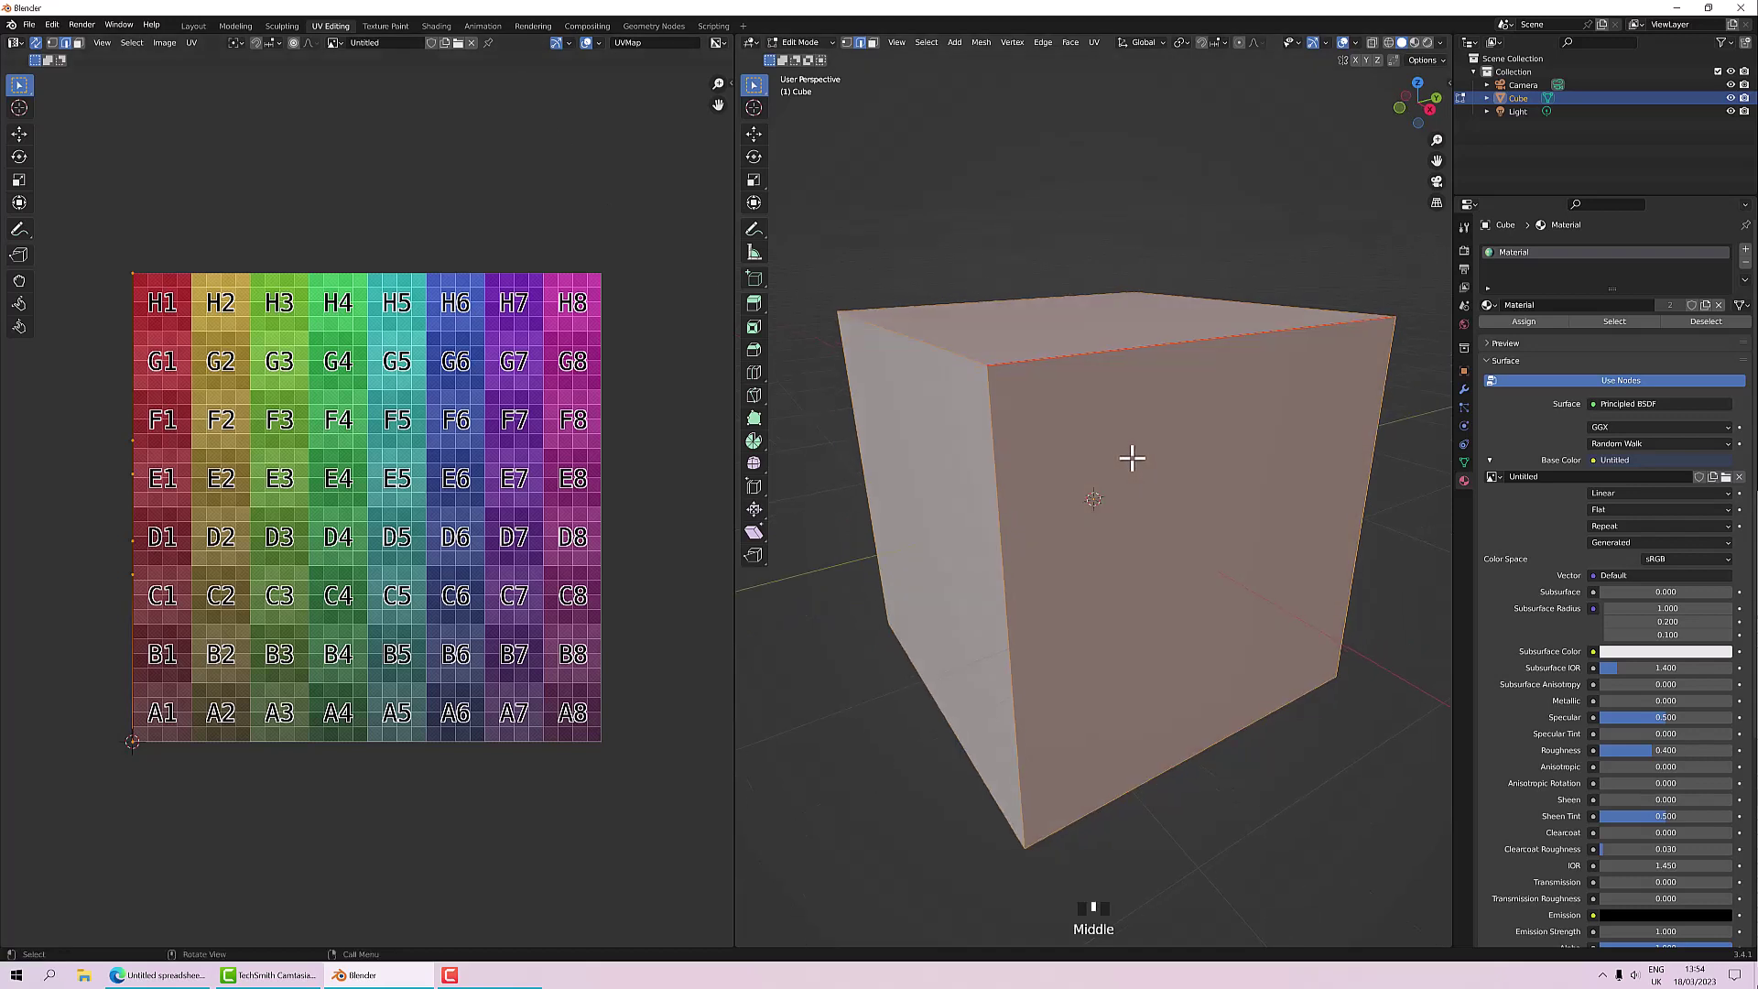
click(1002, 423)
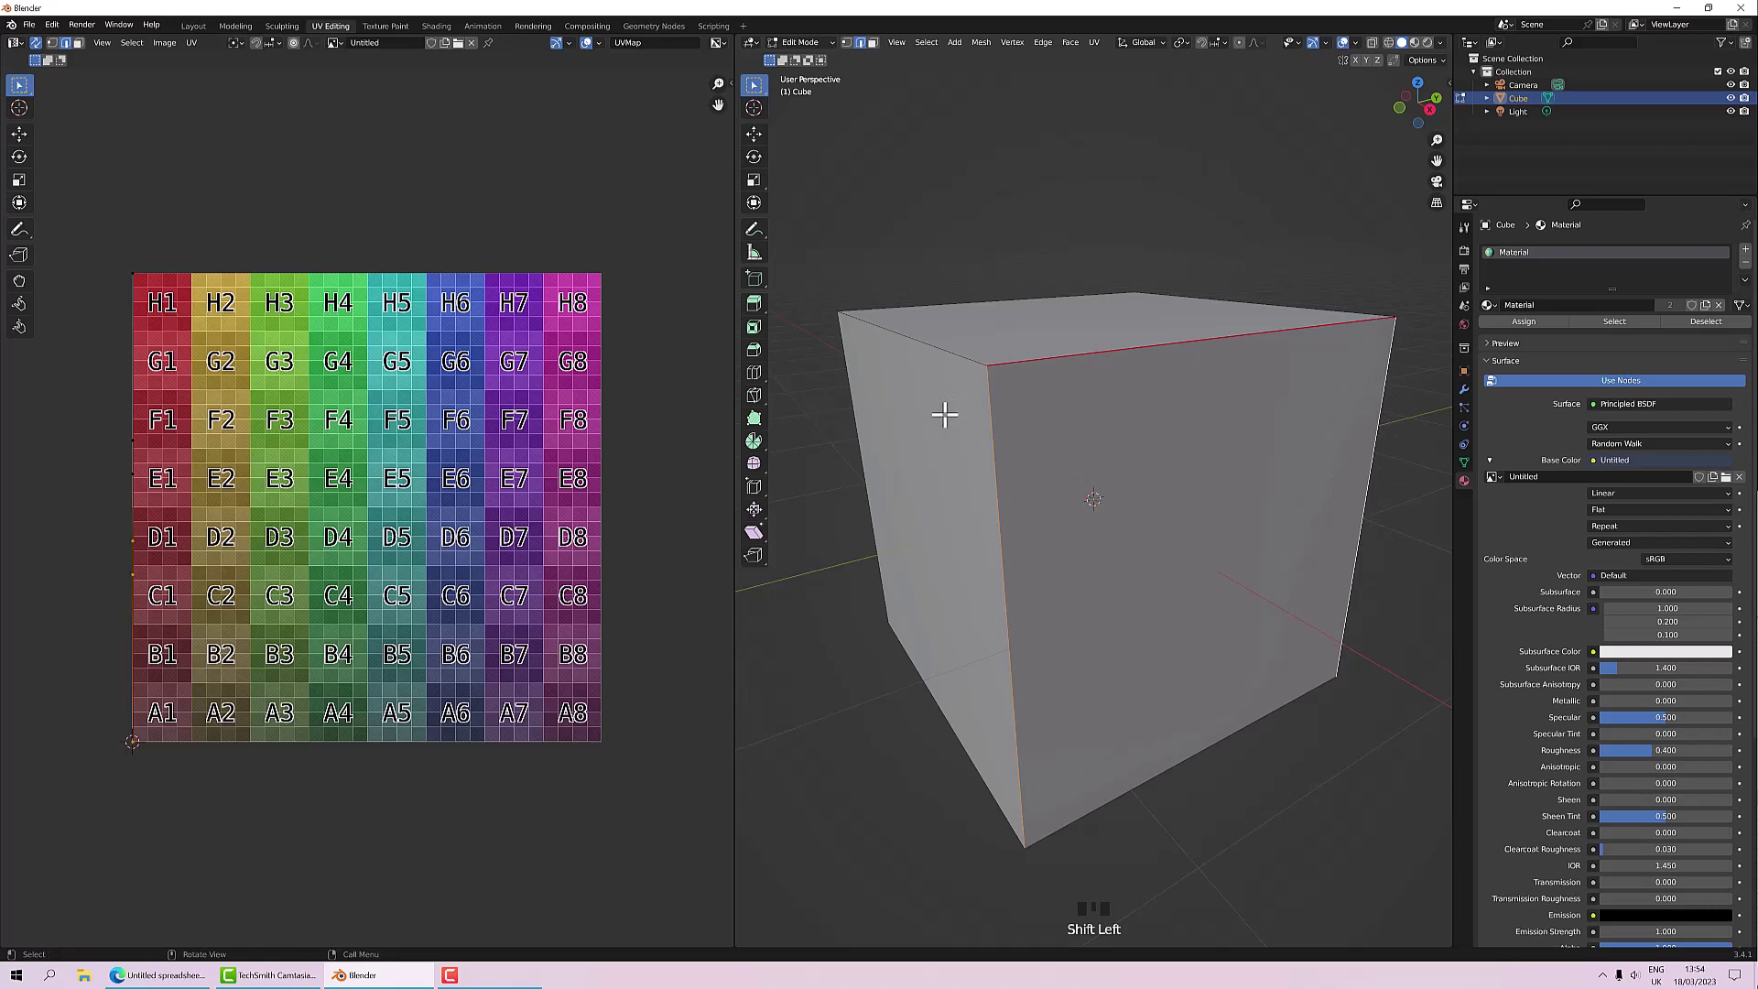
shift+click(1018, 430)
right_click(1018, 429)
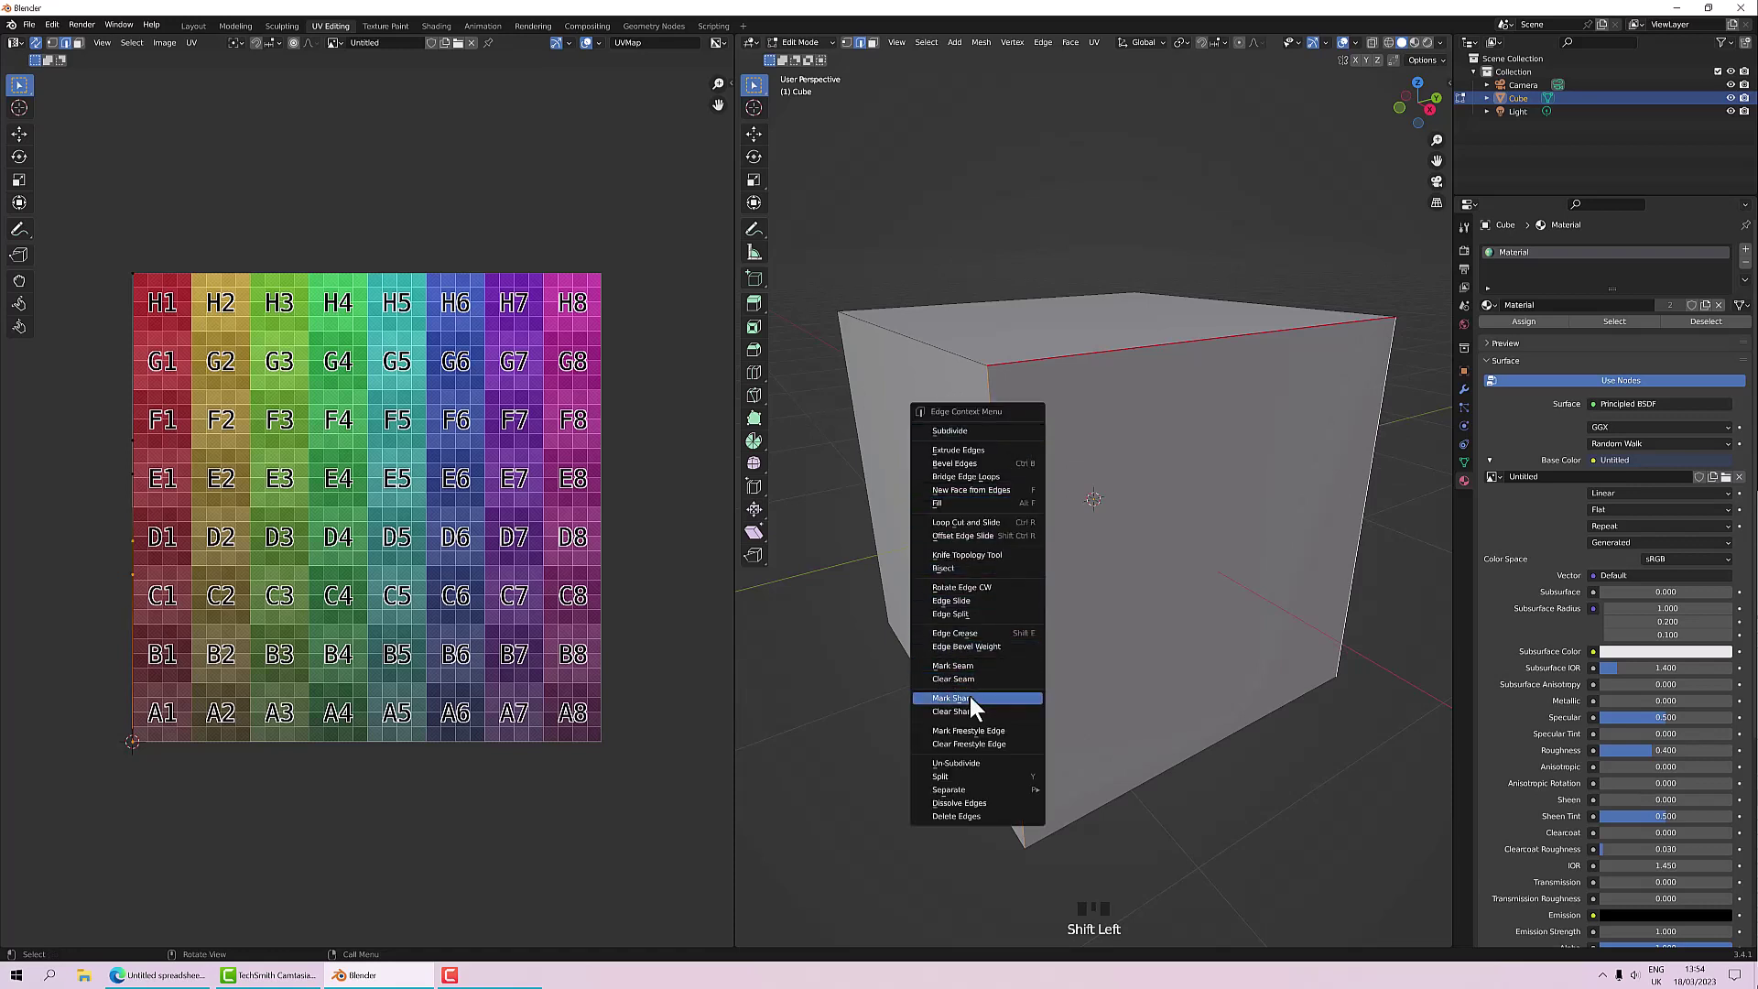
right_click(969, 665)
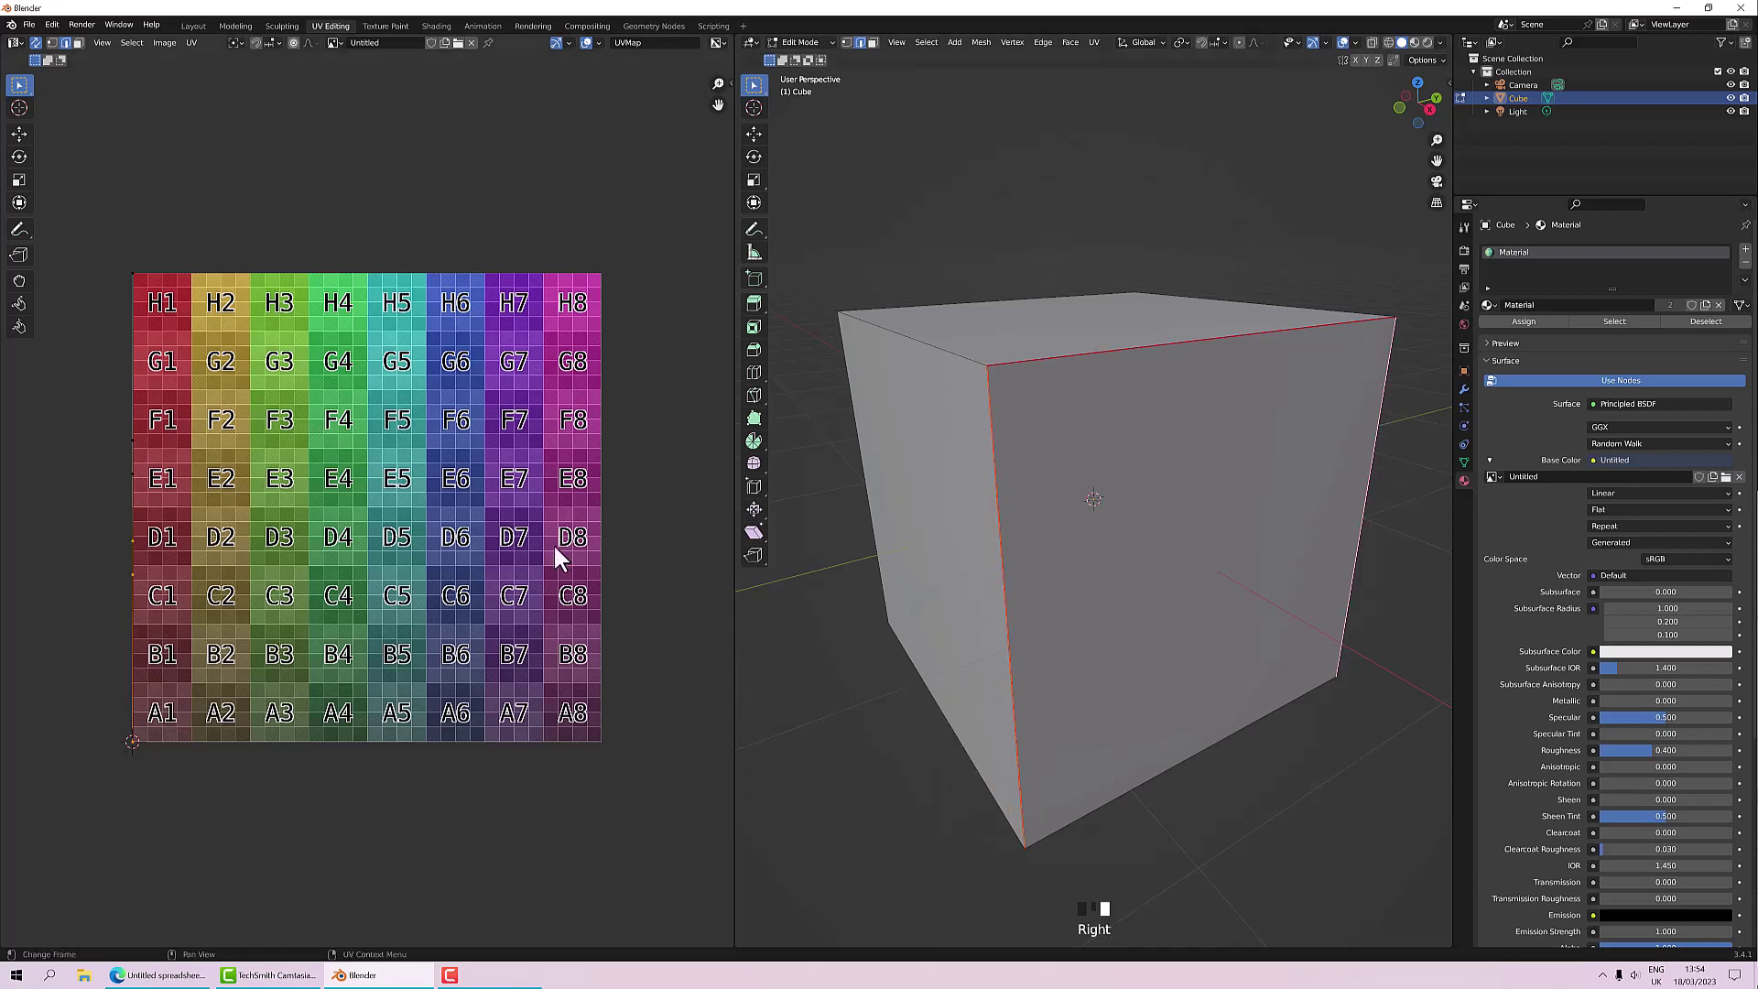
Step: Unwrap the whole cube again using the three marked seams
key(a)
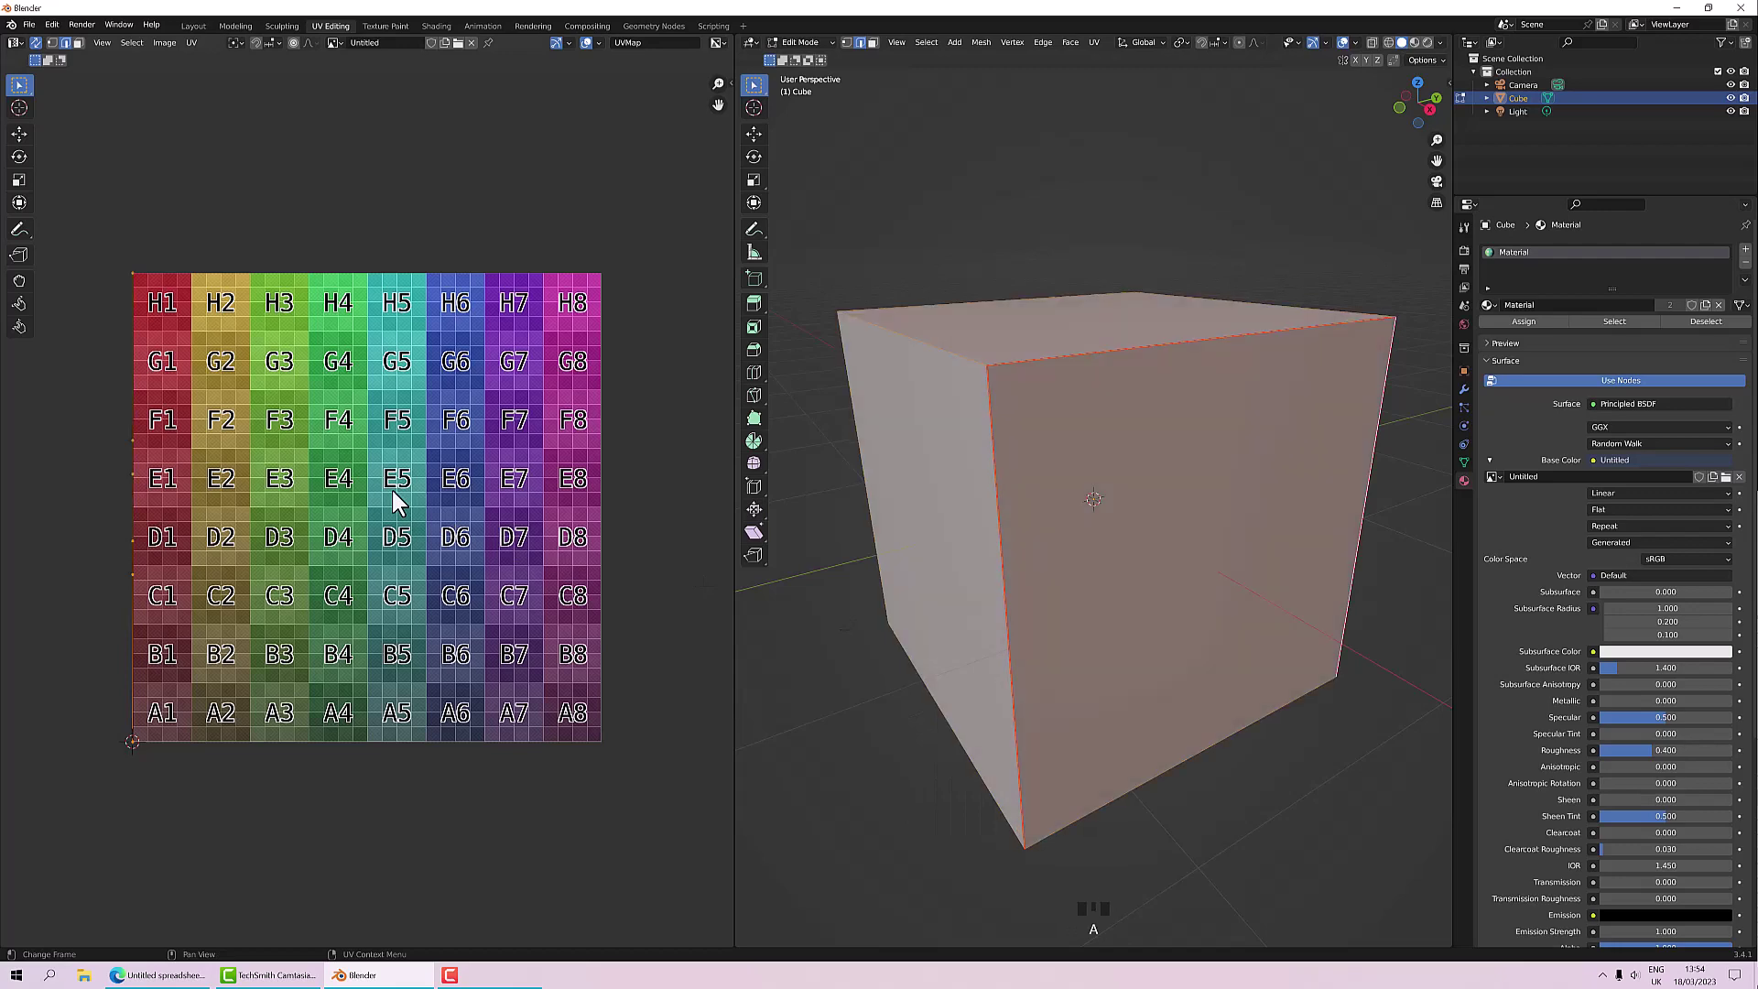
key(u)
click(392, 491)
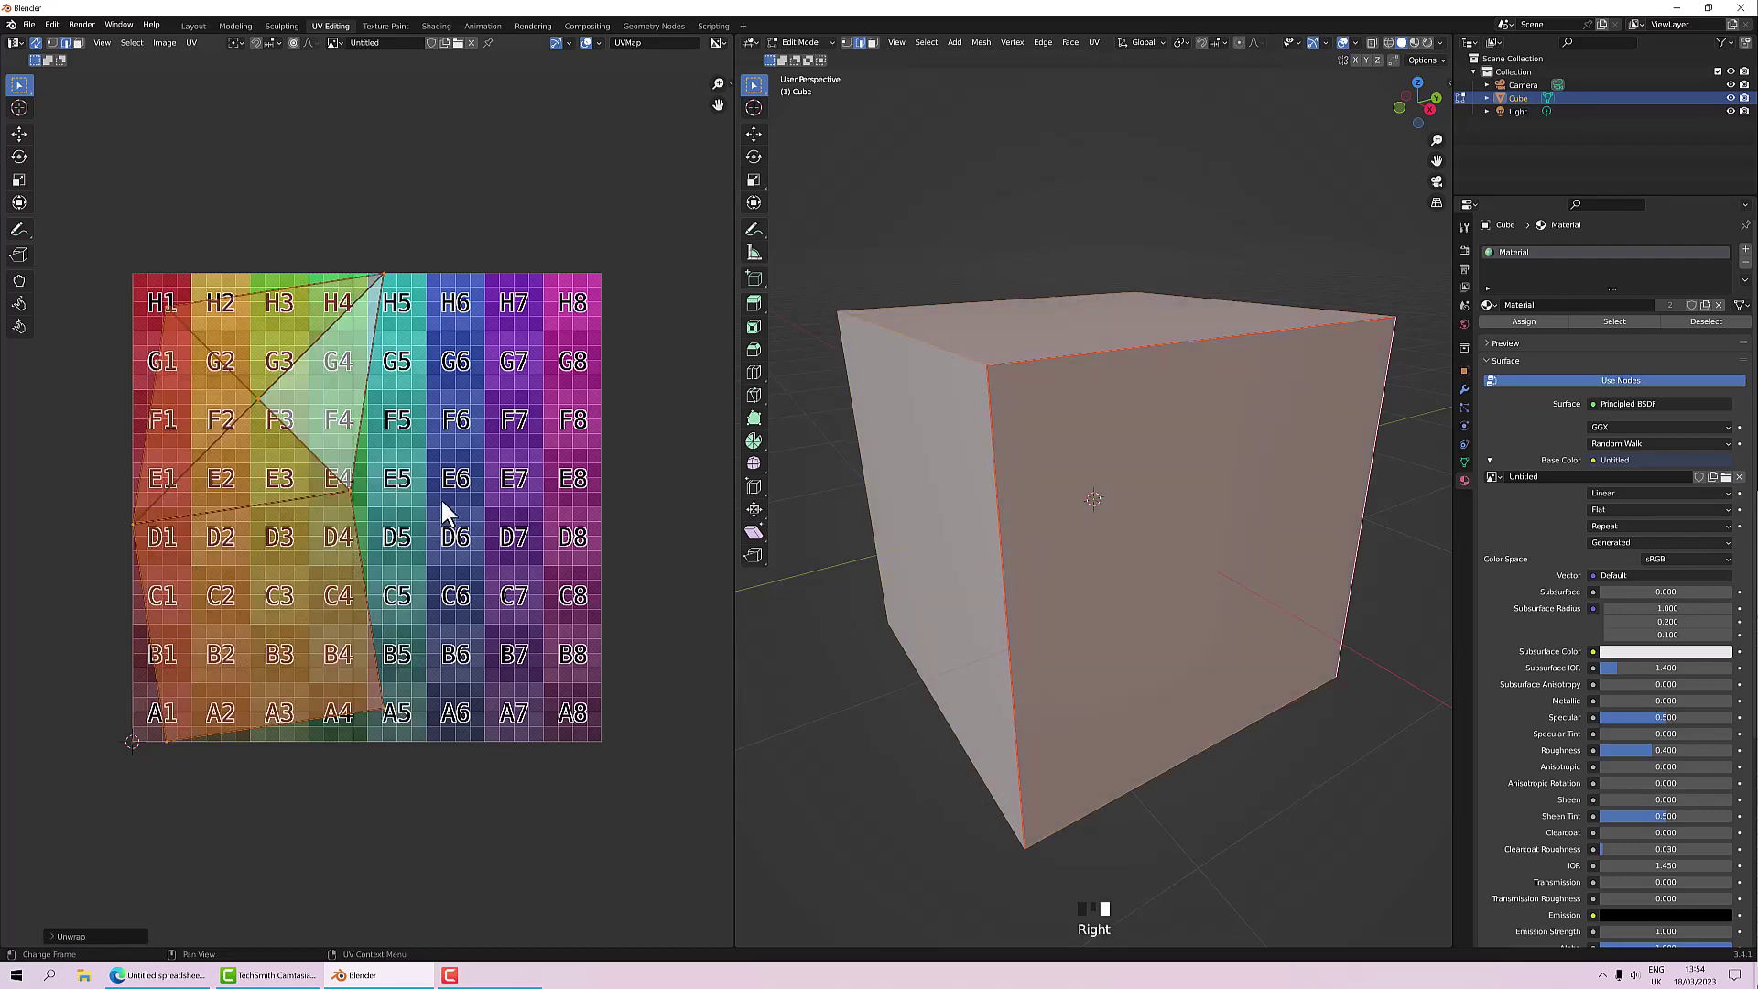
ctrl+scroll(442, 502, left, 3)
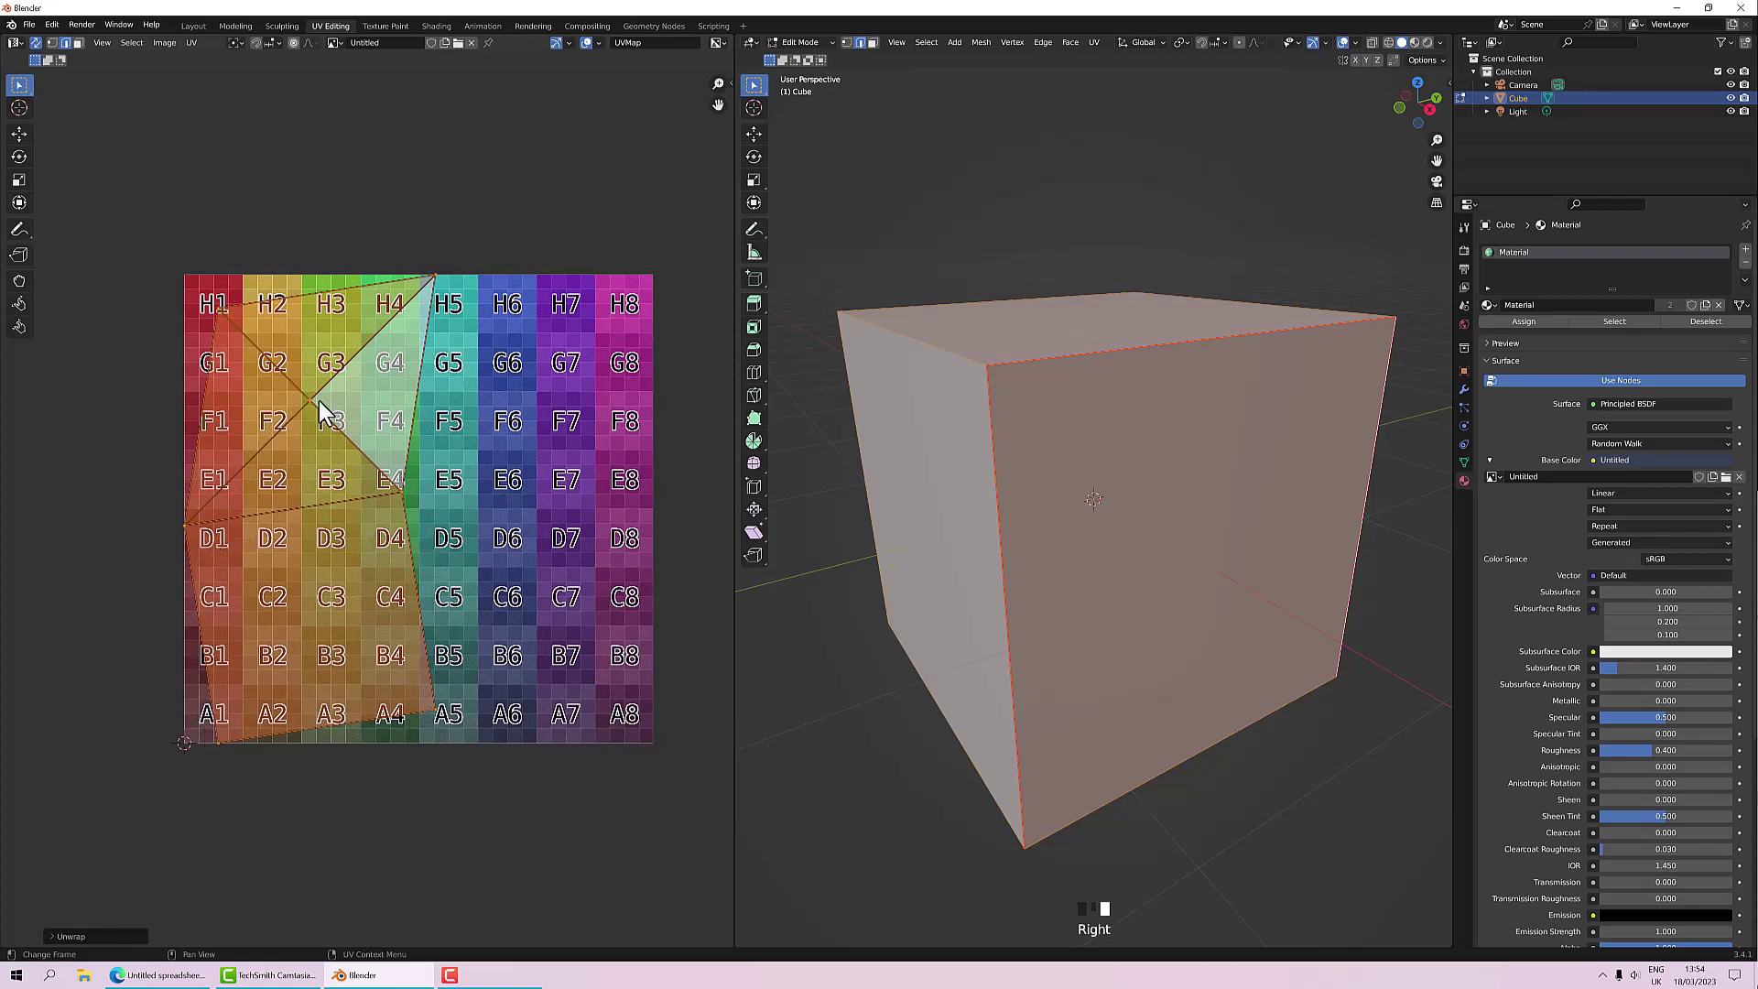
Step: Select the square island and the overlapping faces above it in the UV layout to compare them with the cube's faces
click(307, 553)
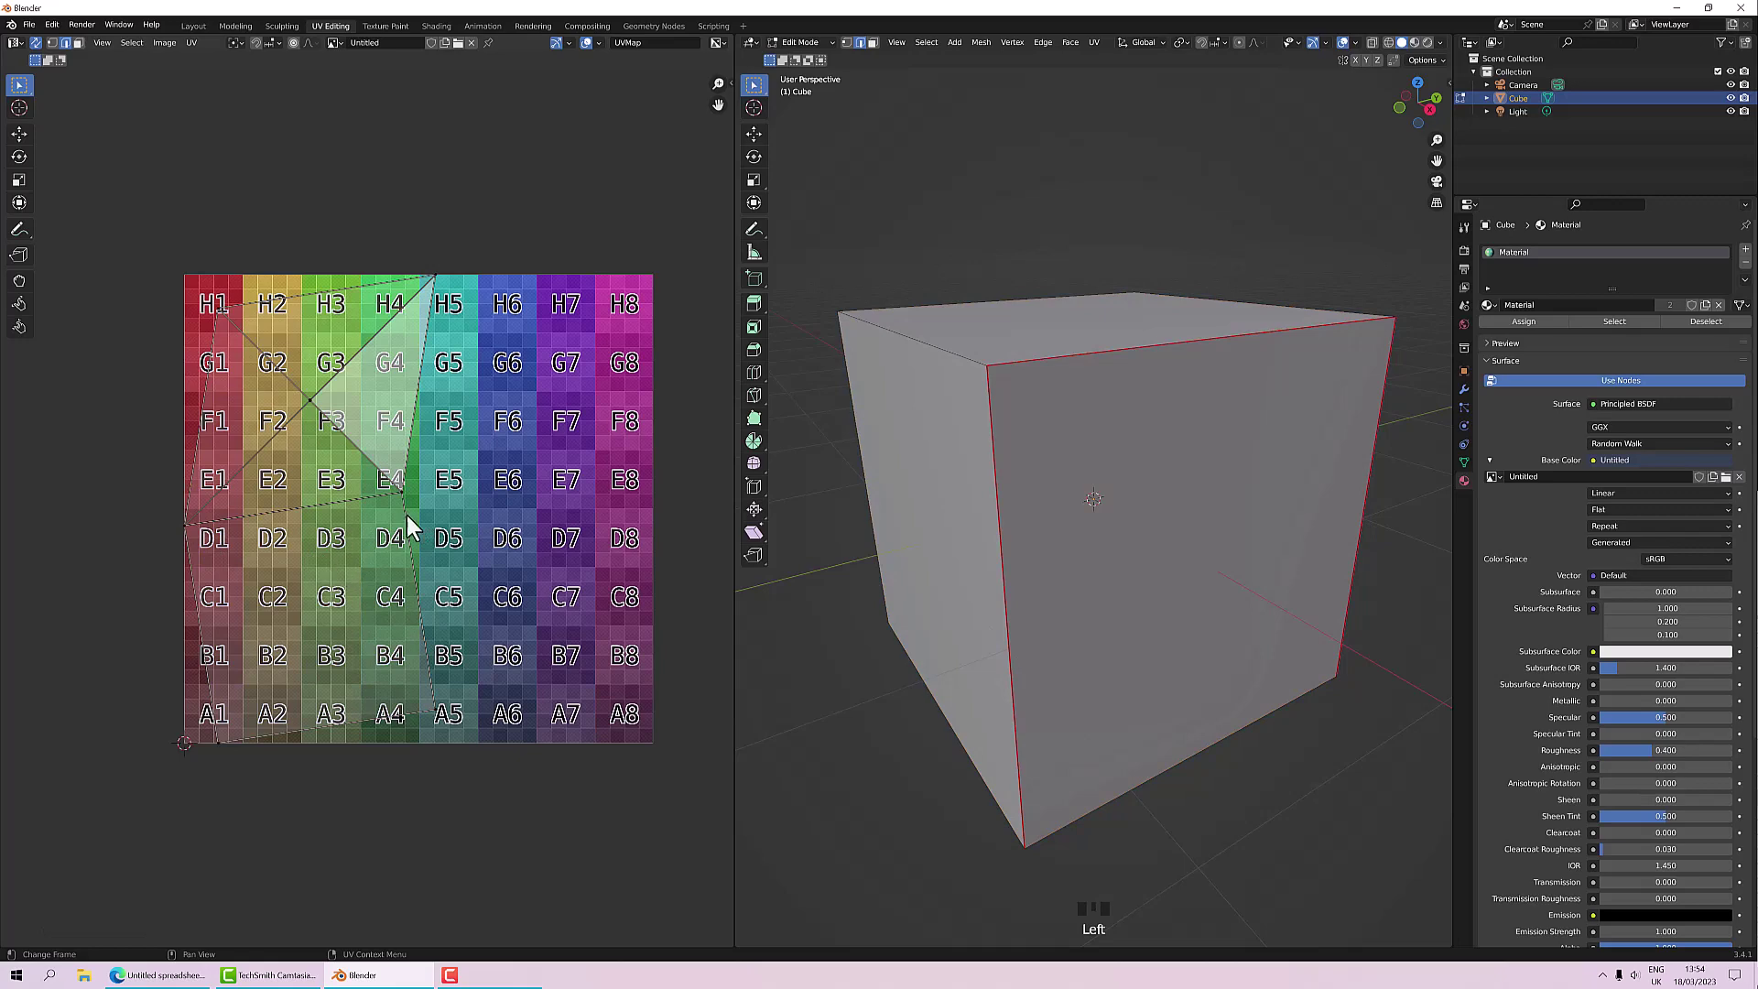
click(78, 43)
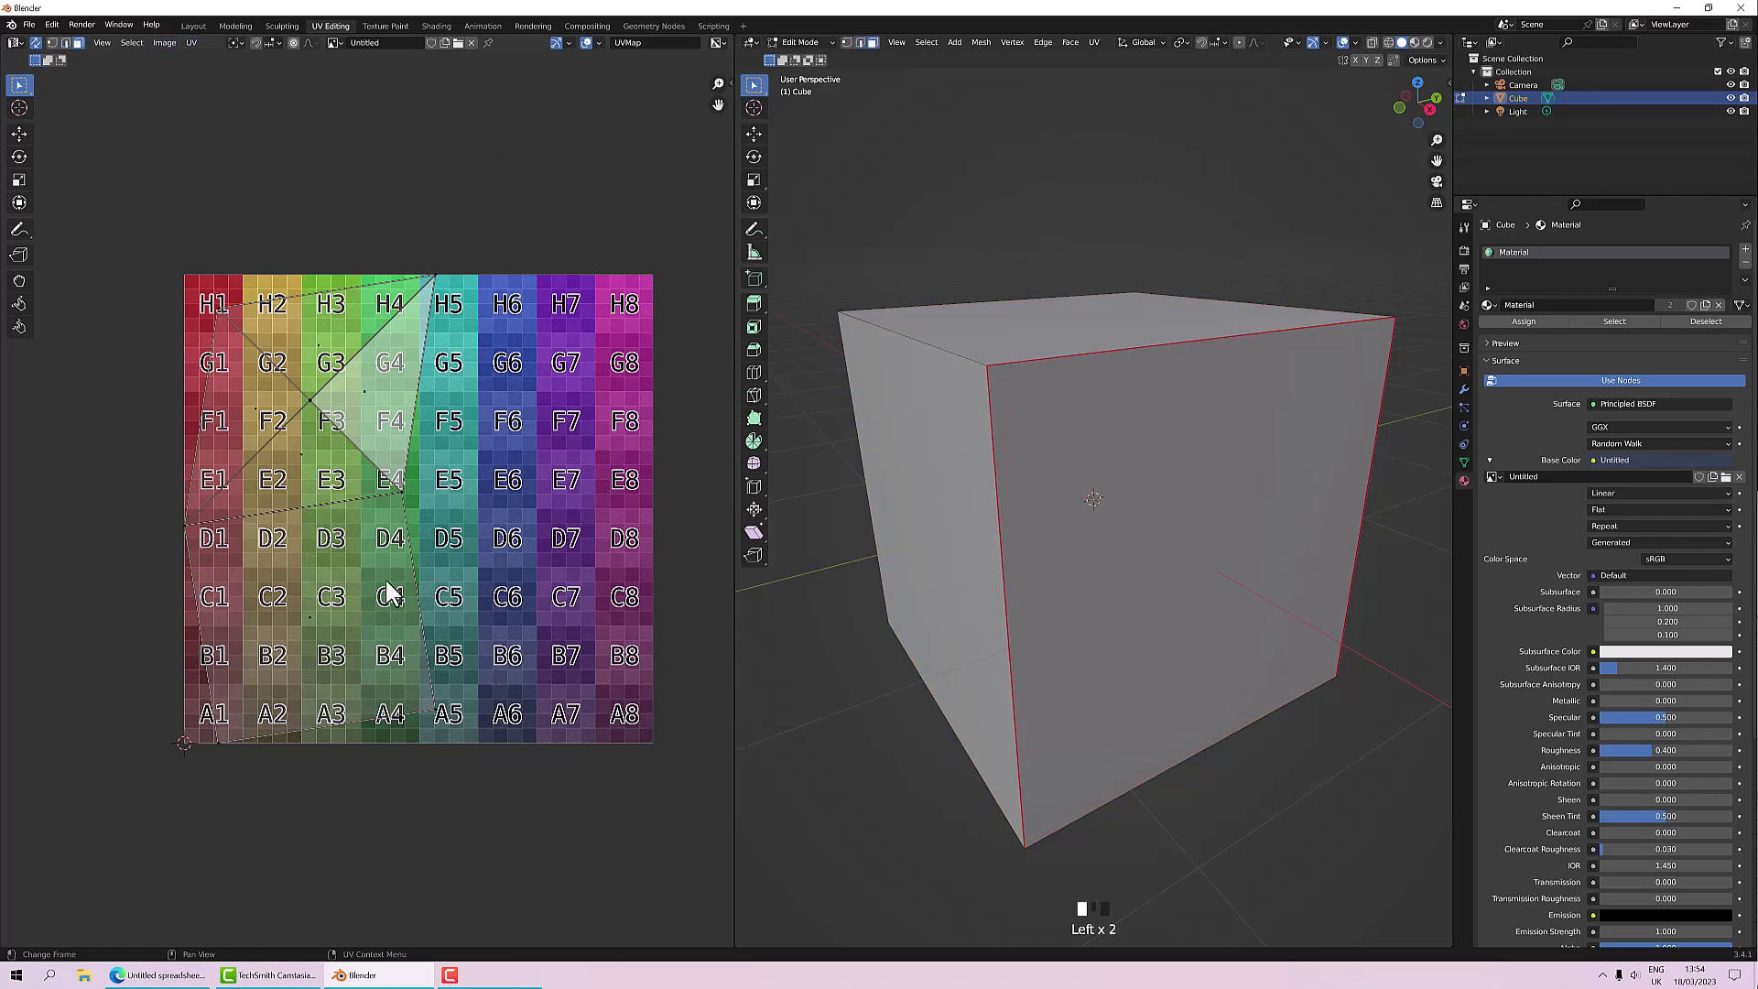
click(353, 595)
key(KP_Decimal)
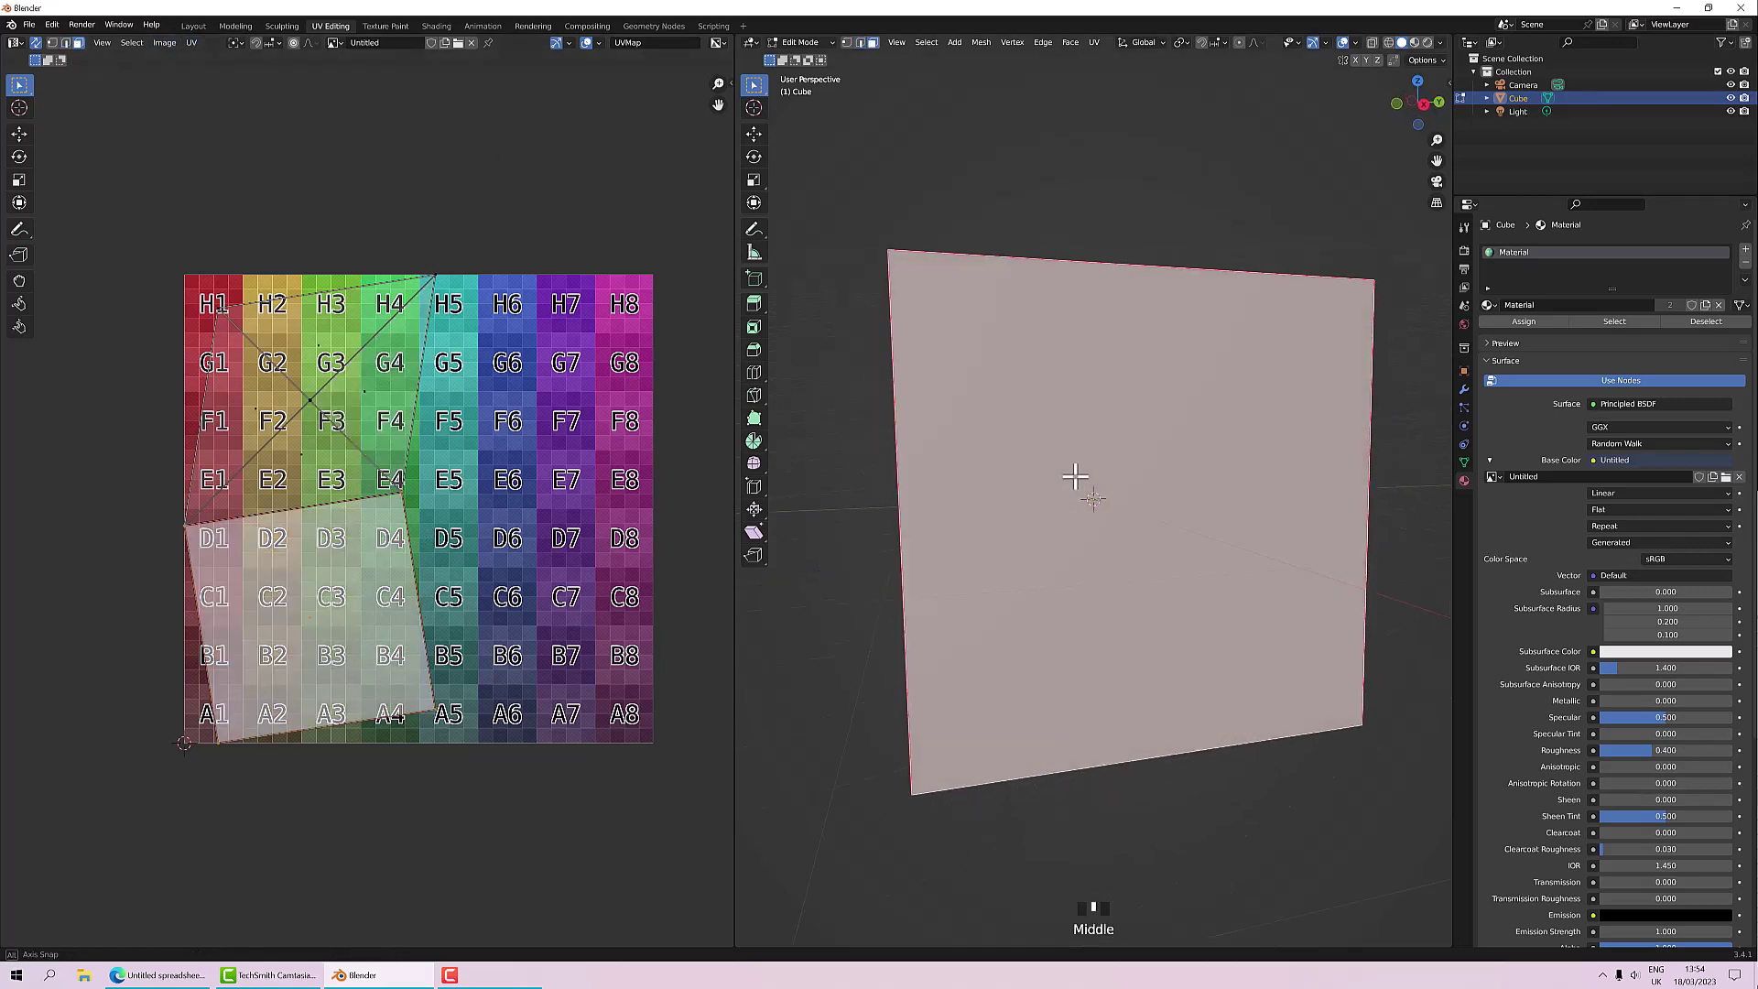
middle_drag(1075, 479, 1111, 495)
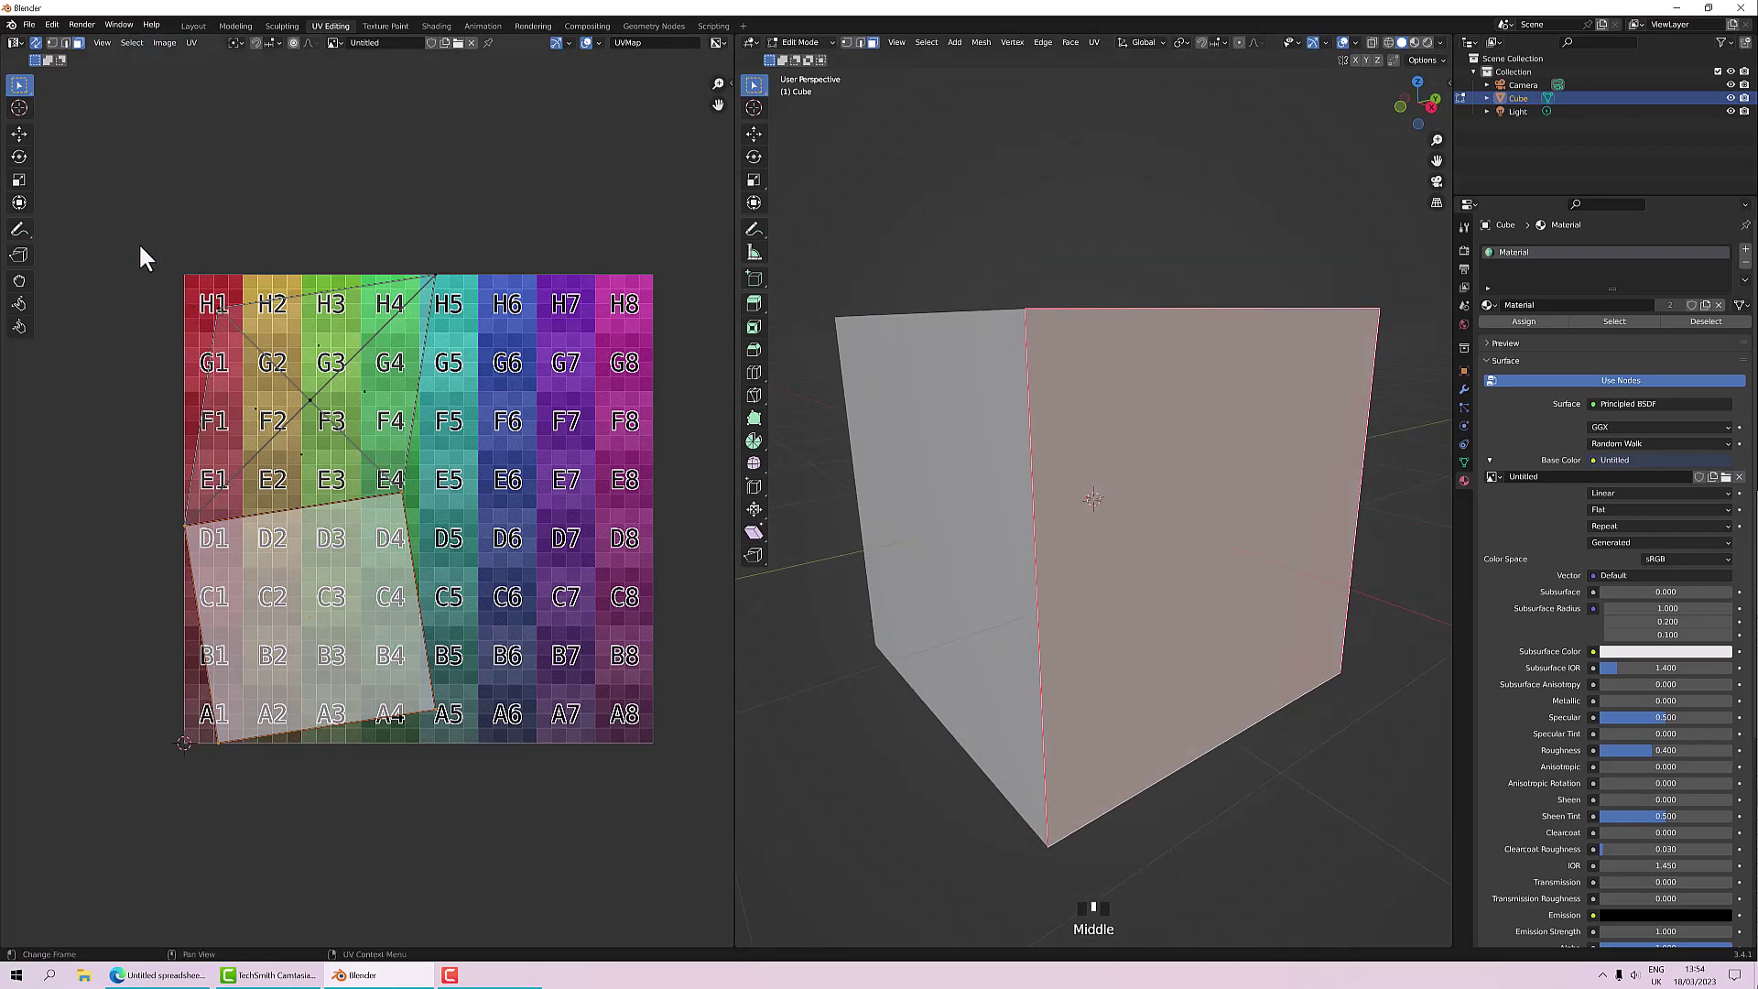
drag(139, 242, 459, 556)
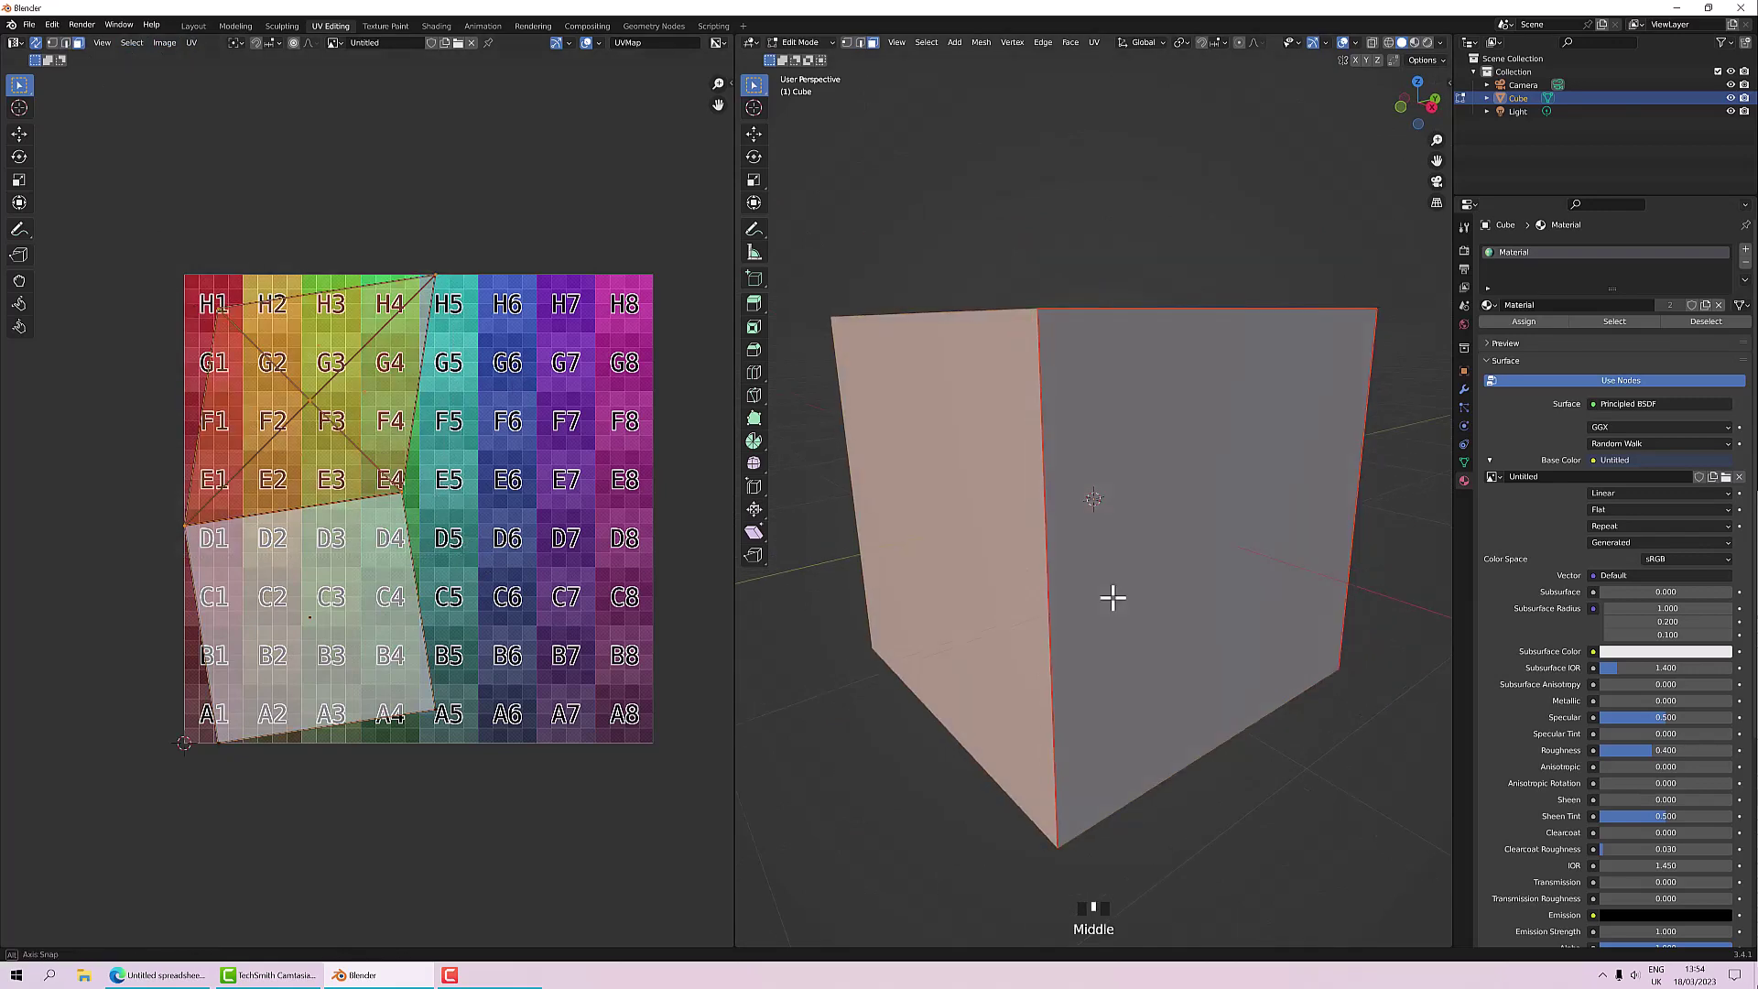
middle_drag(1113, 597, 1153, 475)
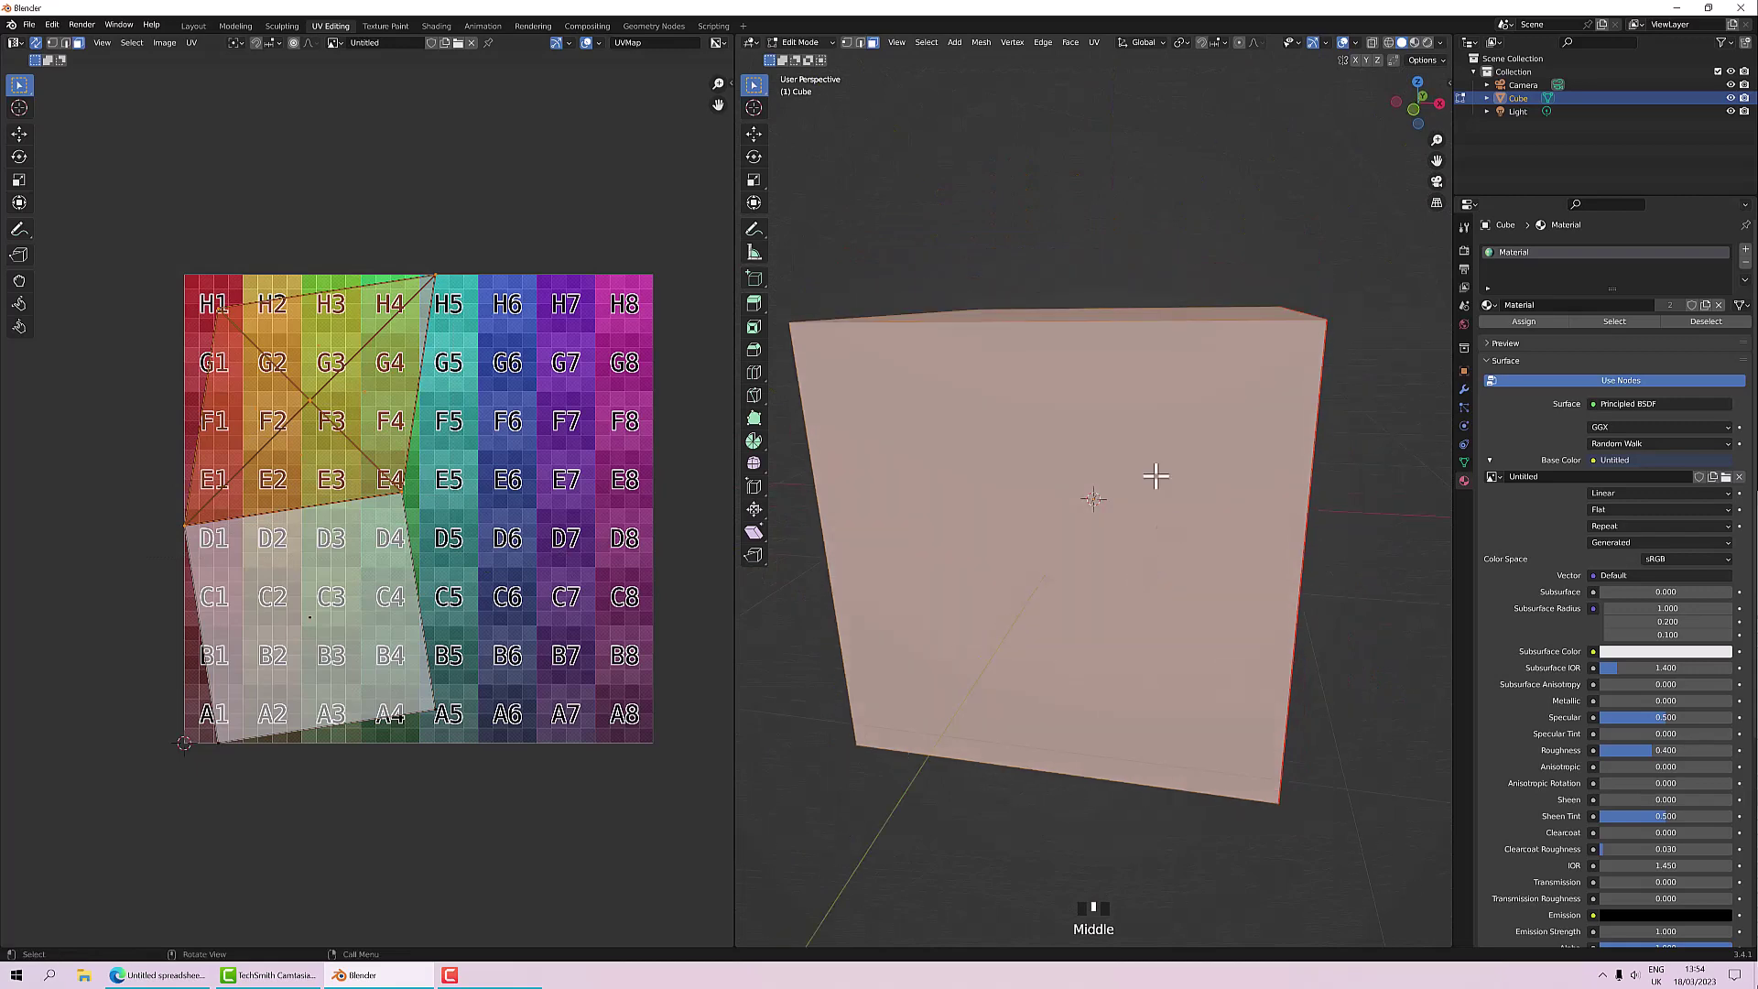
Step: Display the cube in material preview and examine the color grid for stretching on its faces
click(1413, 42)
mouse_move(1278, 303)
middle_down()
mouse_move(1260, 356)
mouse_move(1154, 286)
mouse_move(1244, 404)
mouse_move(1205, 449)
mouse_move(1144, 423)
middle_up()
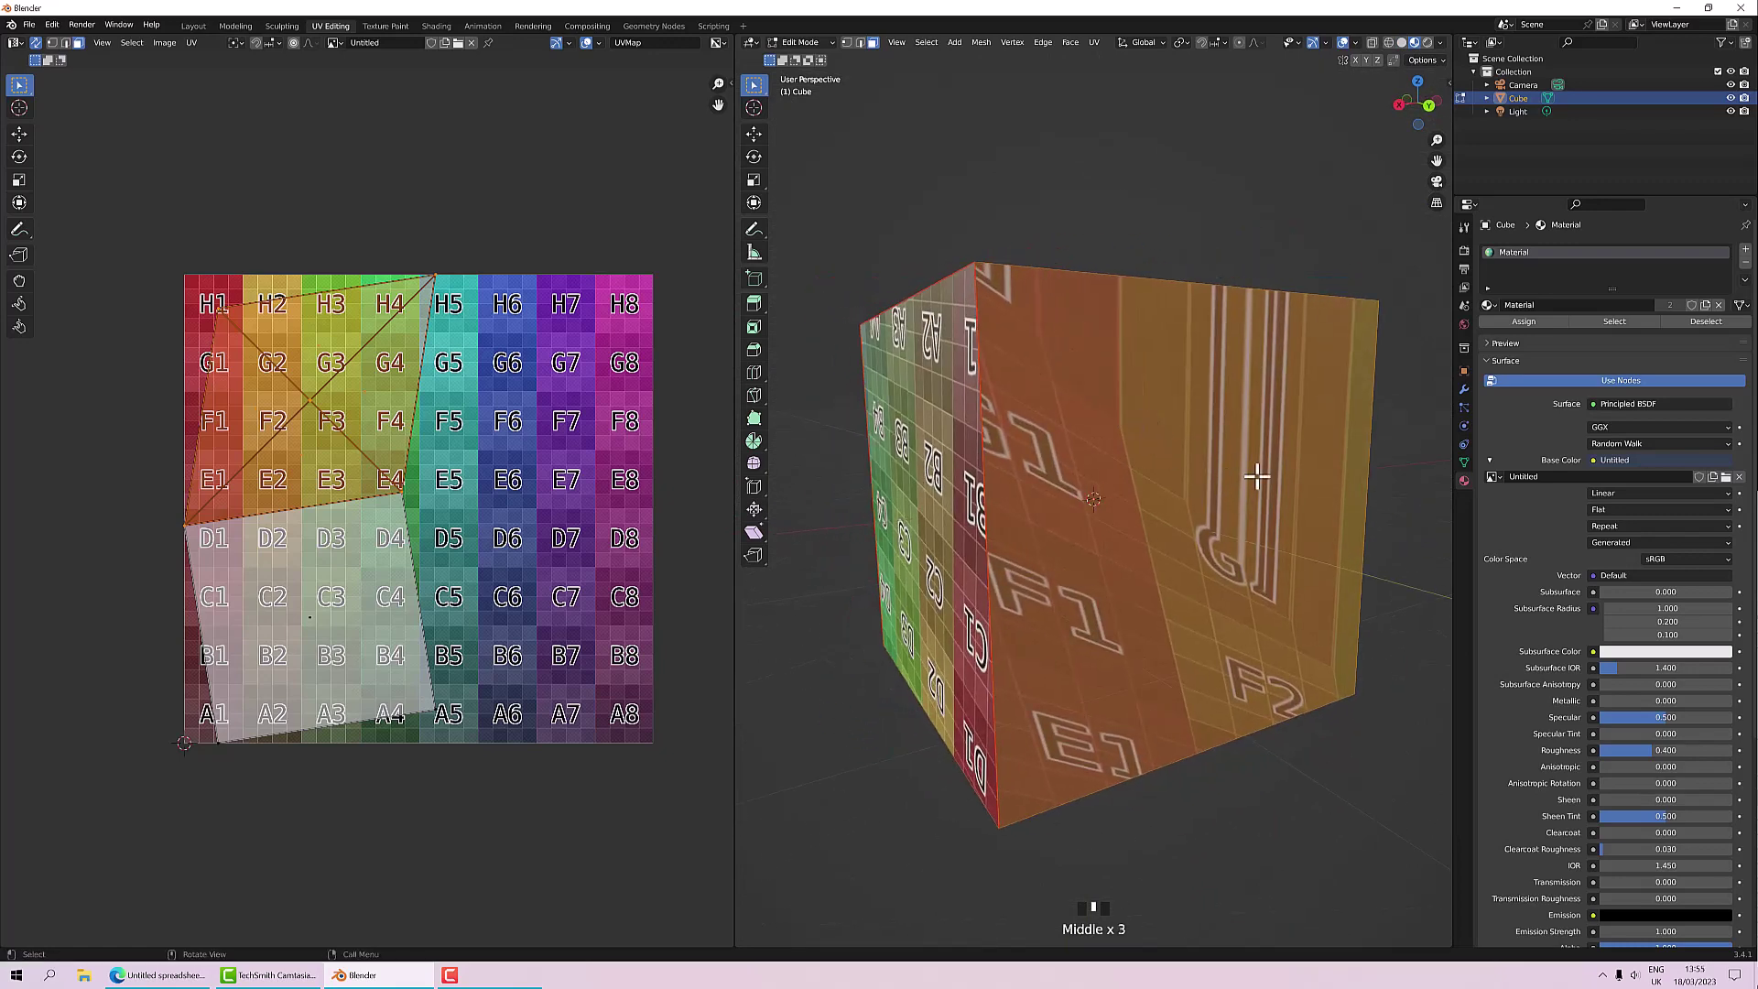
middle_drag(1256, 475, 1335, 477)
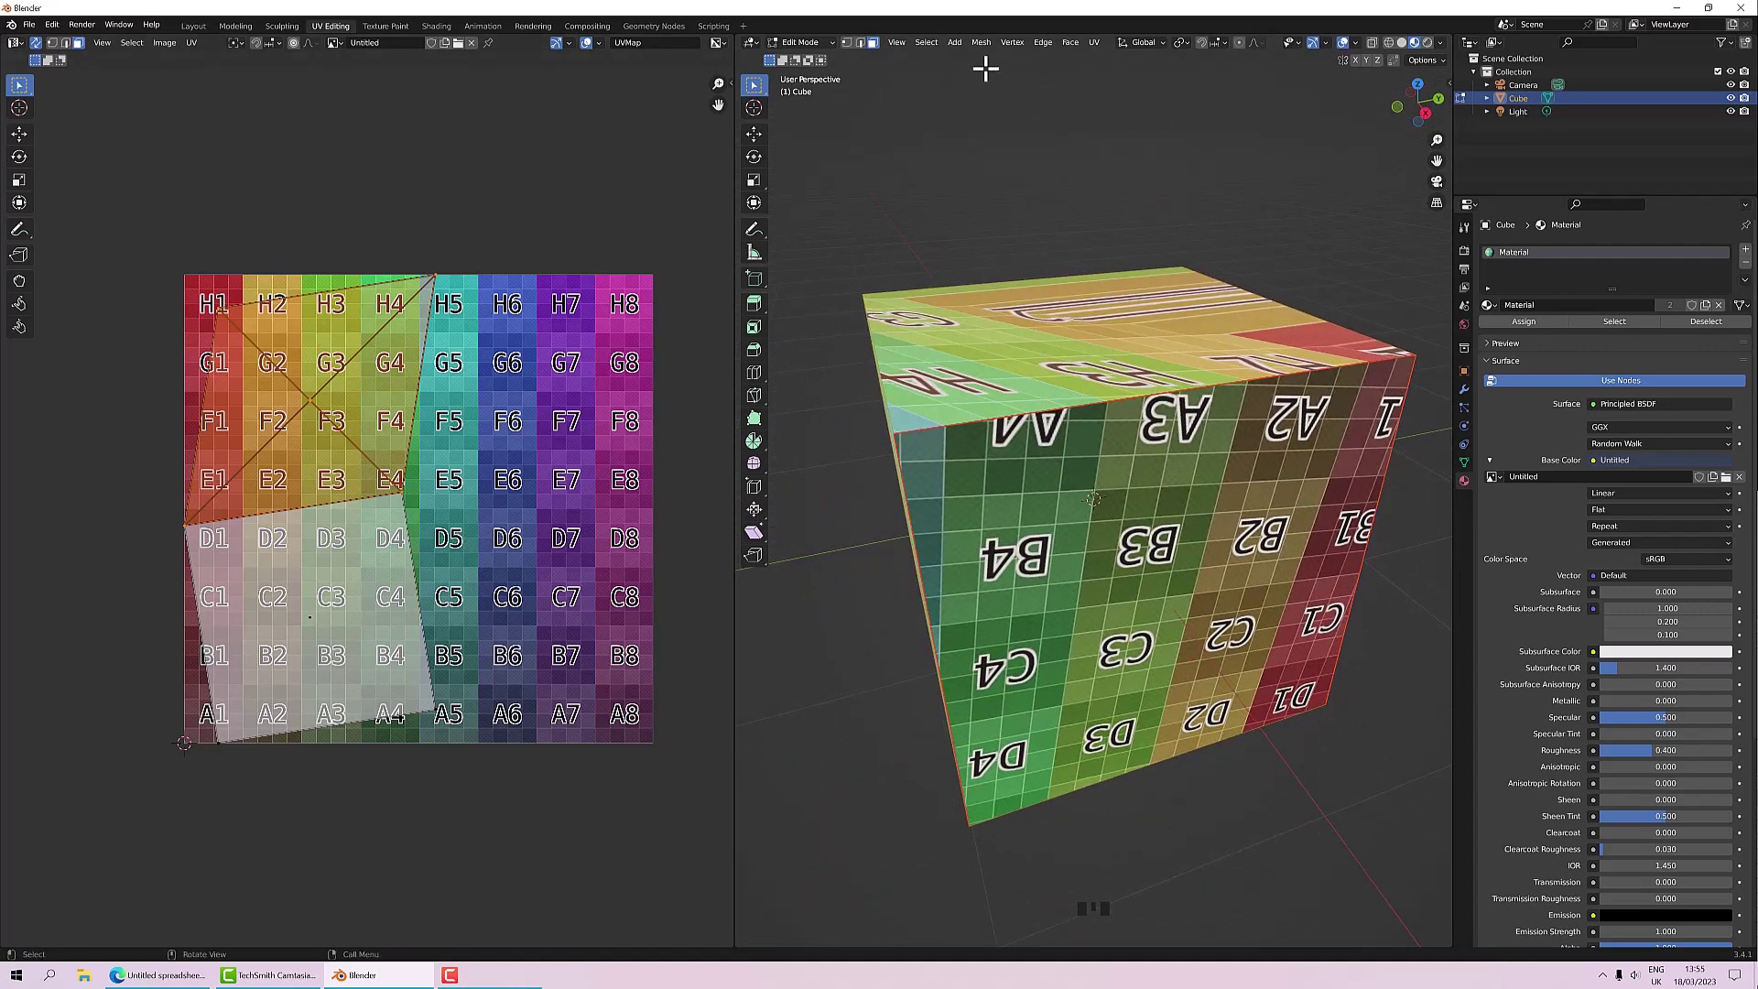
Step: In solid shading, mark an unmarked edge of the top face and the vertical edge at its unmarked corner as seams
click(862, 43)
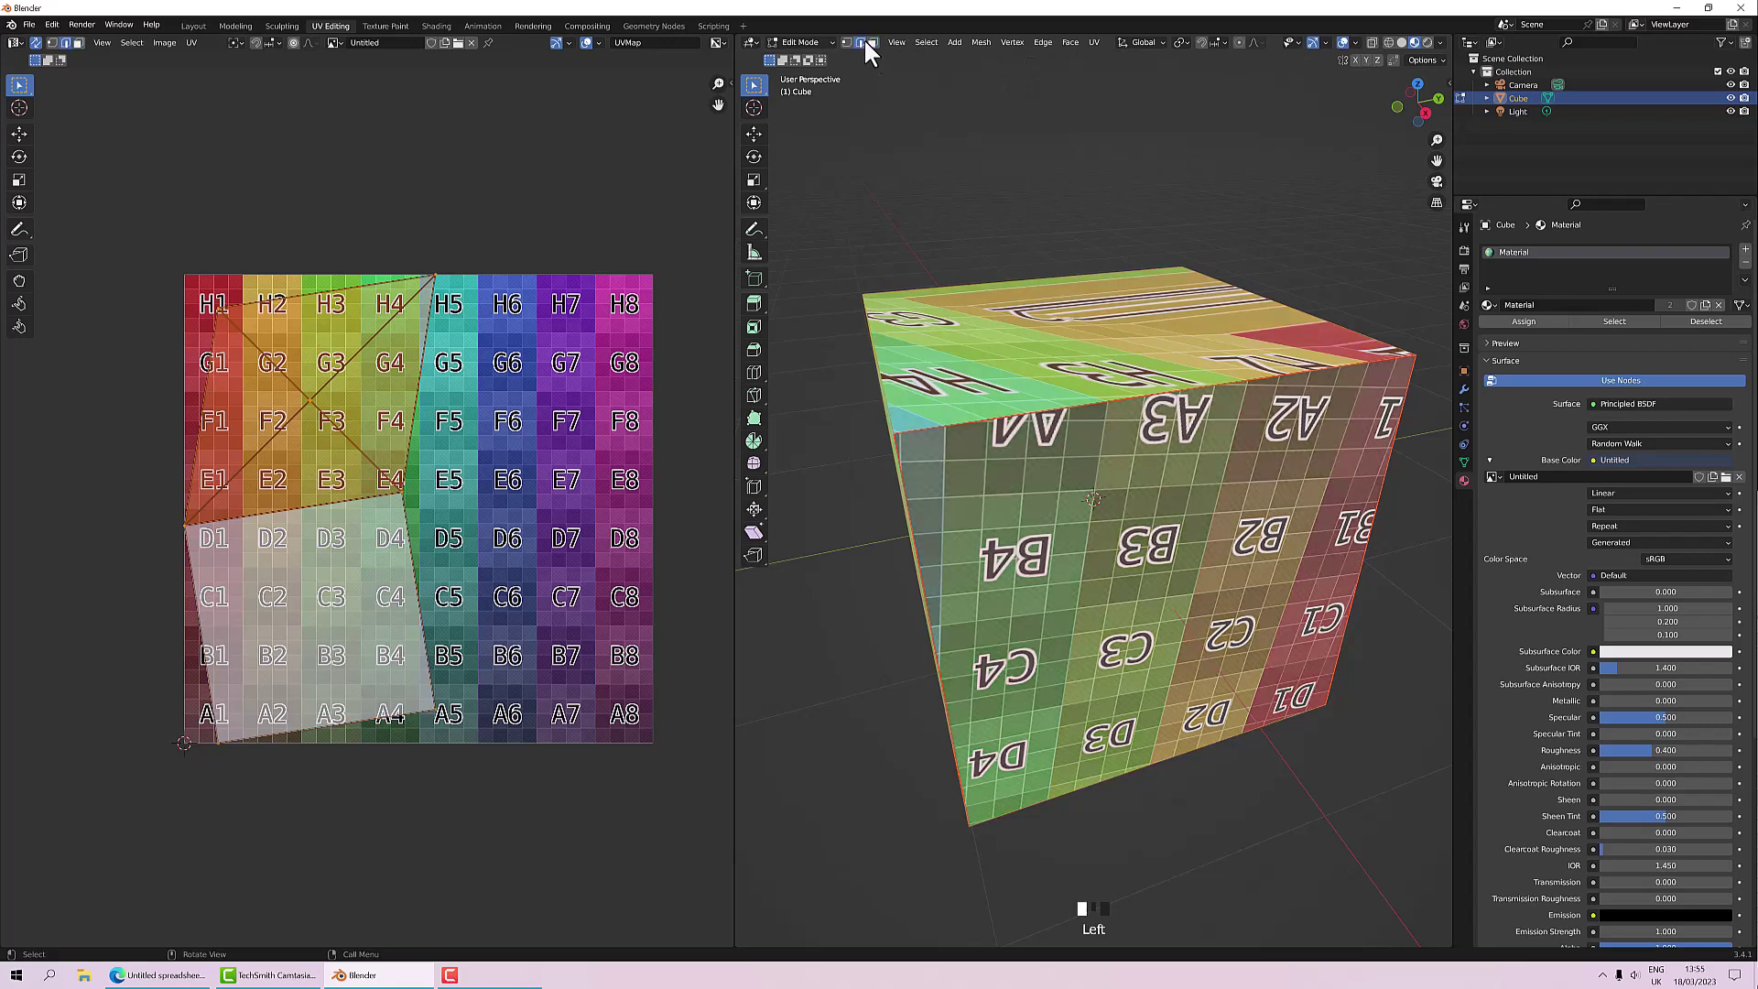
middle_drag(1007, 279, 1080, 274)
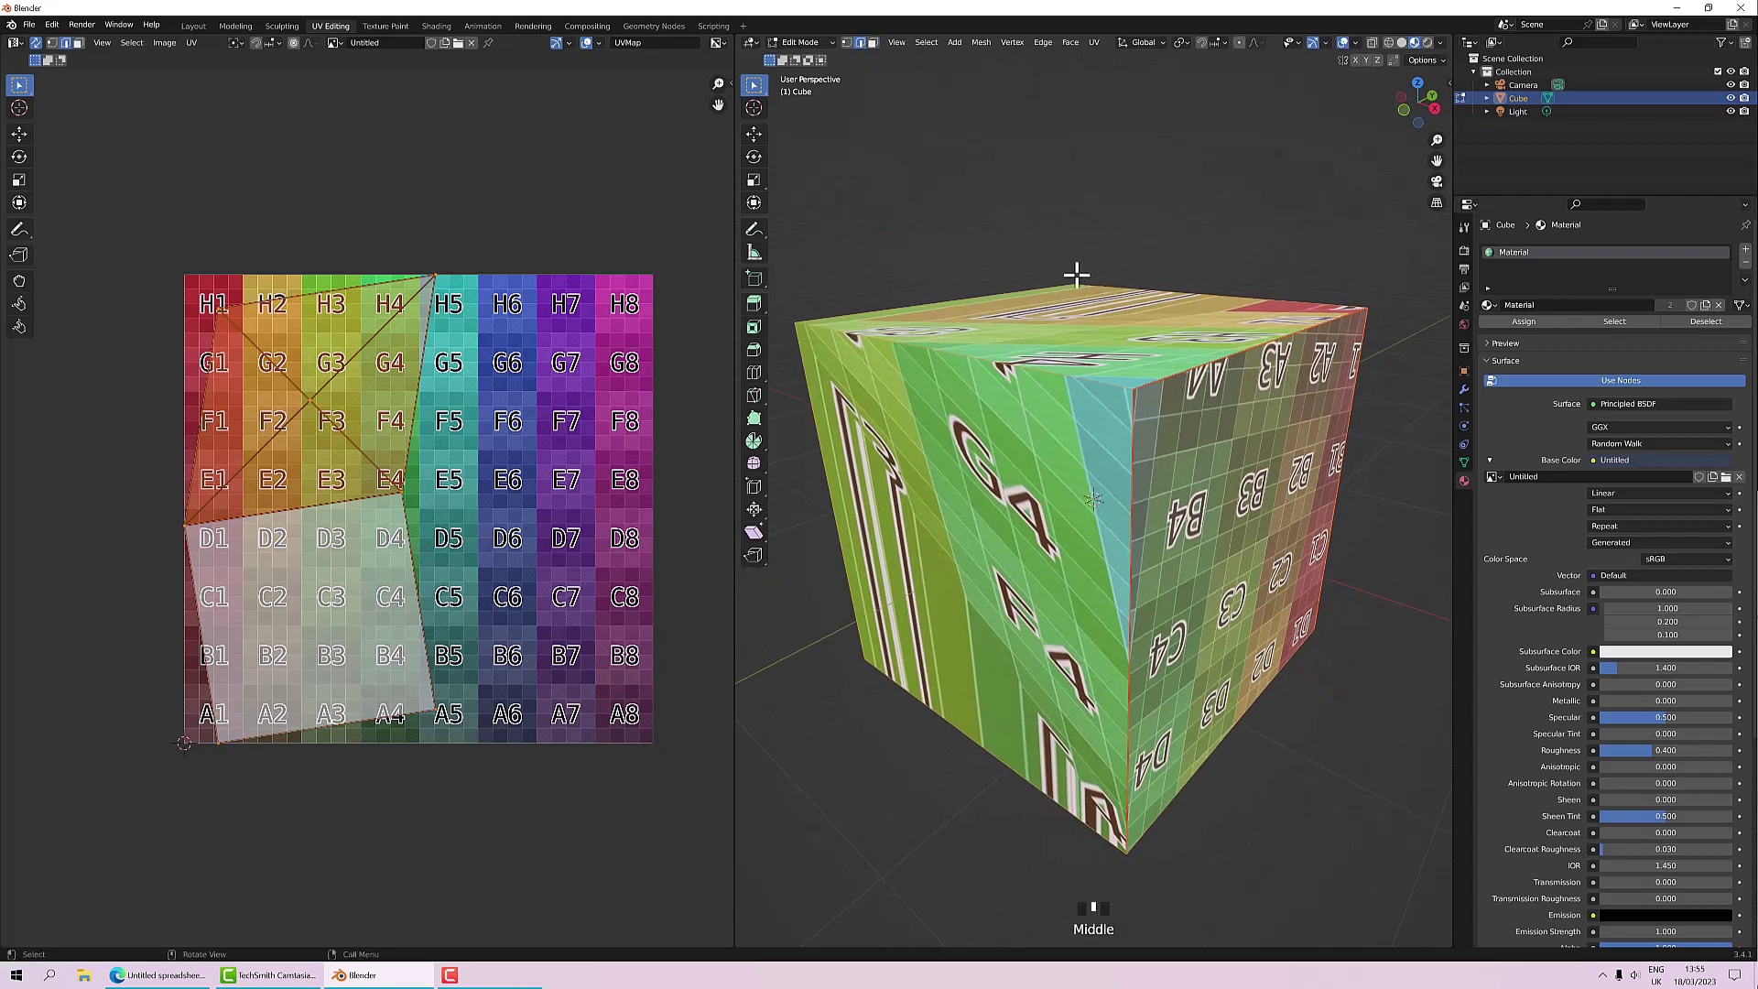
click(1402, 43)
middle_drag(1232, 372, 1279, 458)
middle_drag(1193, 549, 1052, 463)
click(1053, 421)
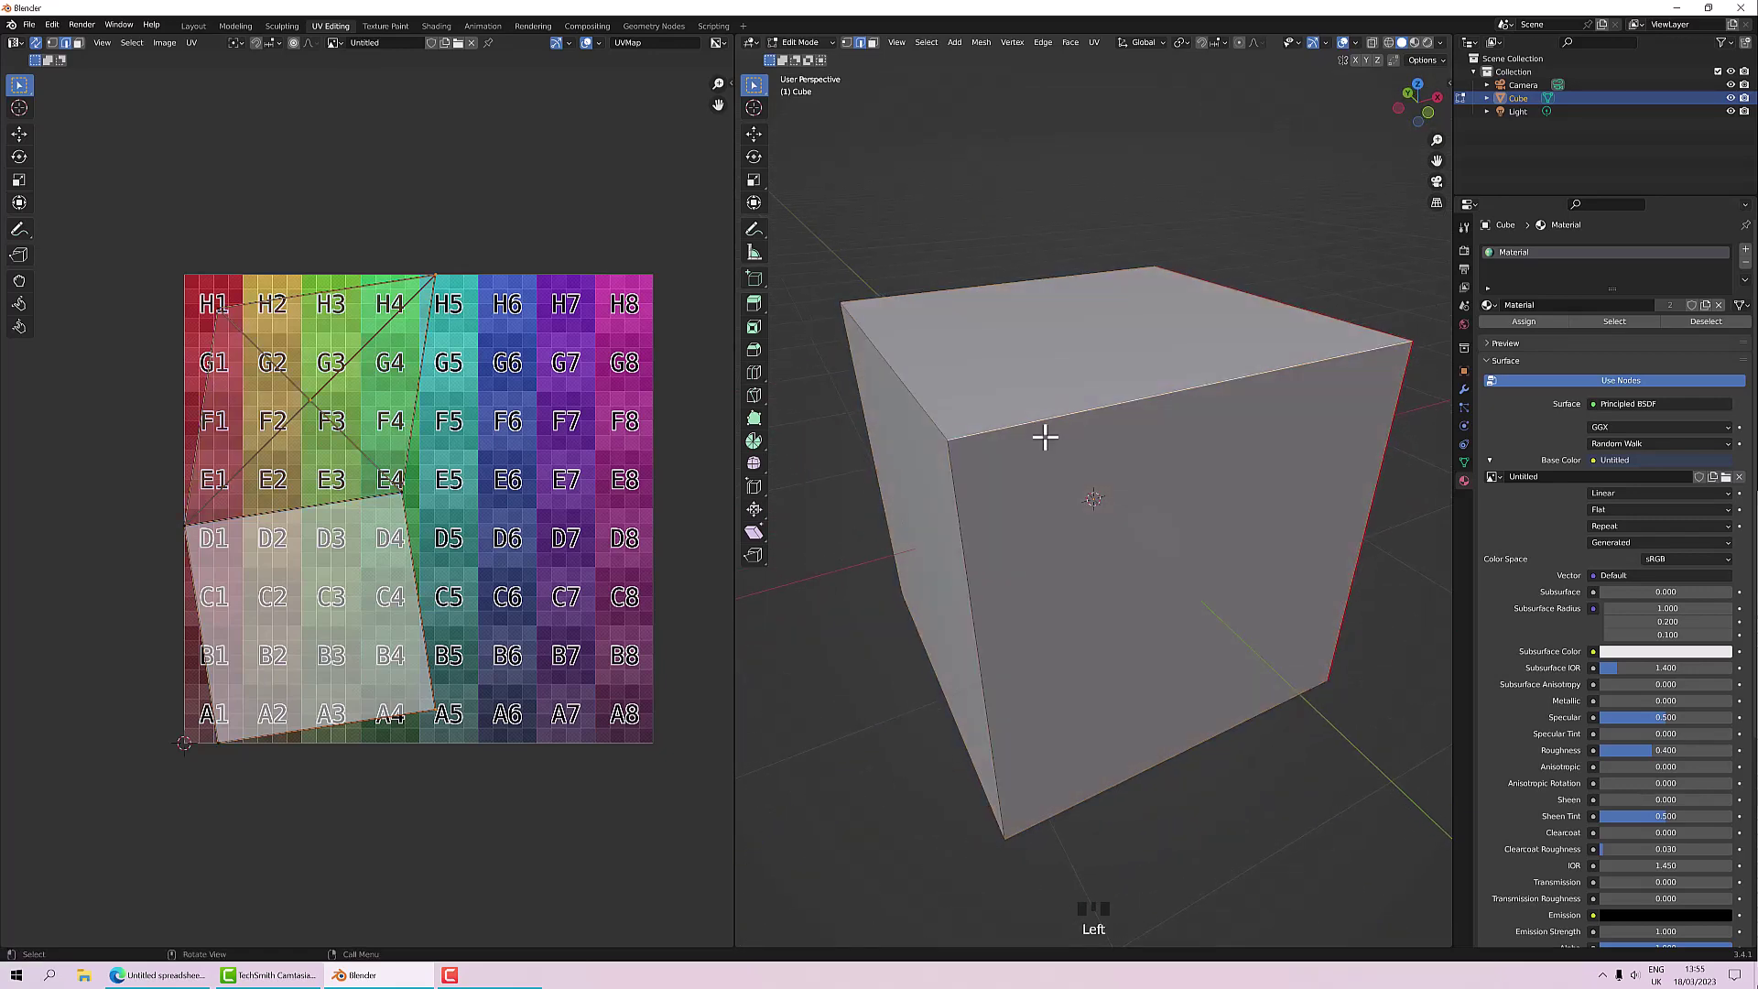
shift+click(955, 501)
right_click(961, 499)
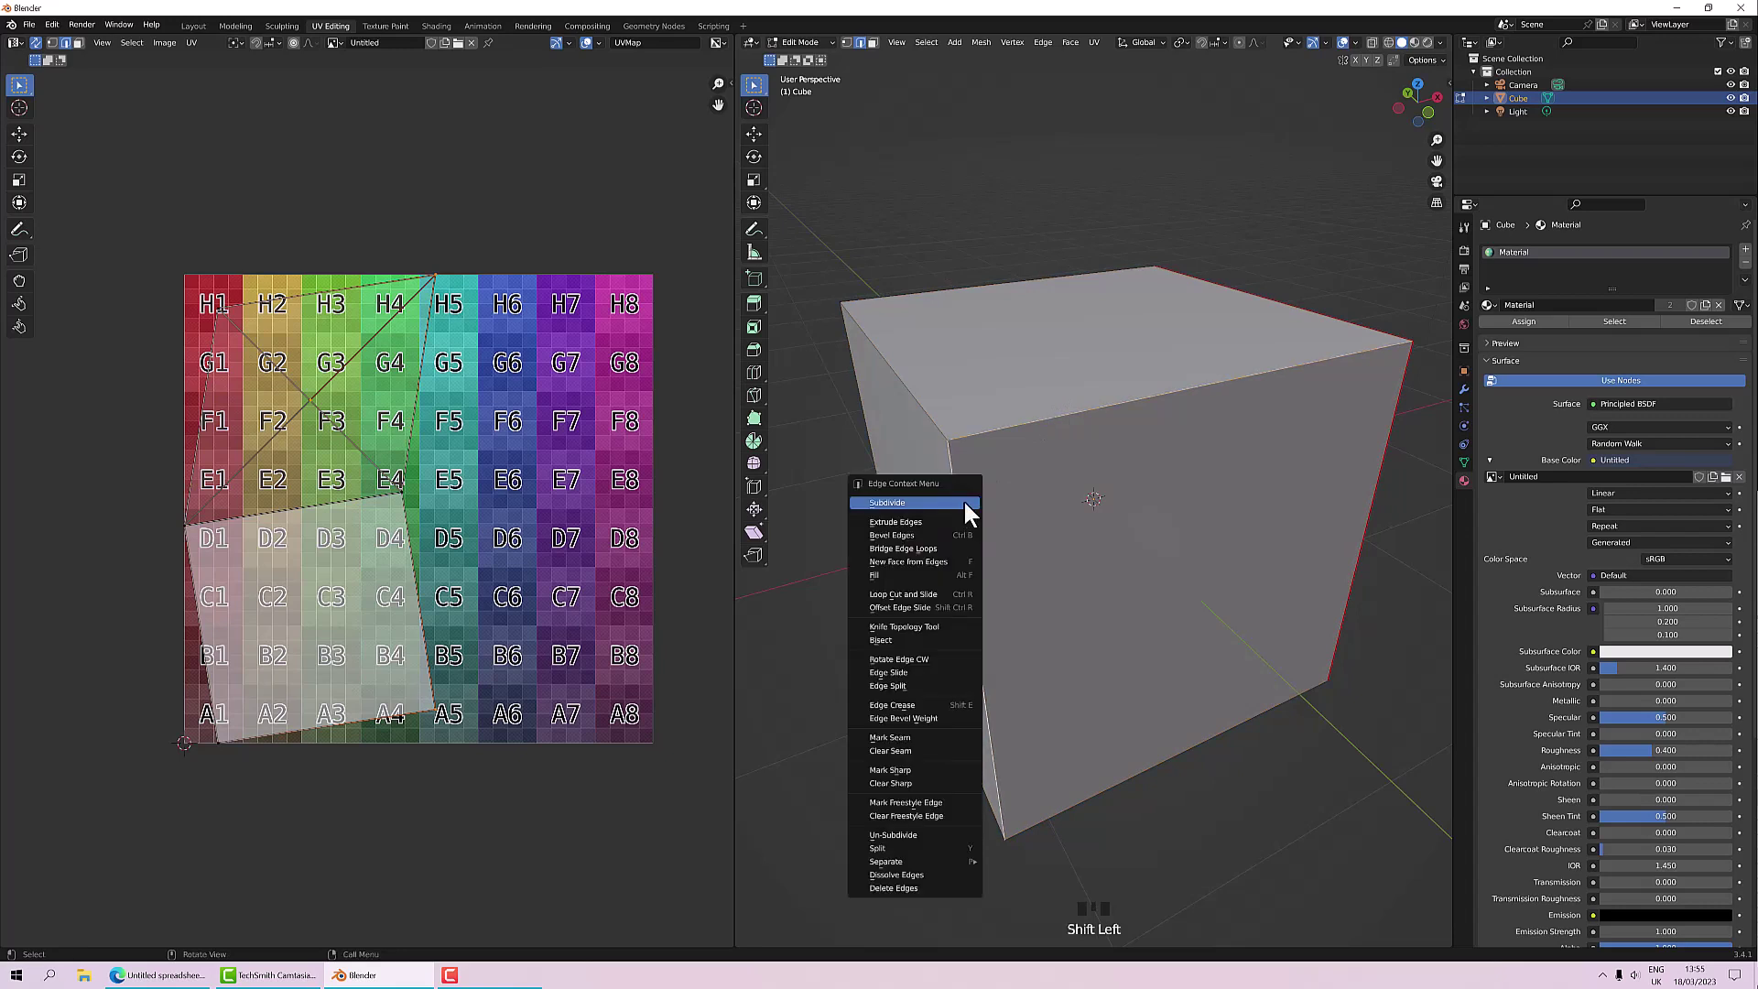
click(904, 737)
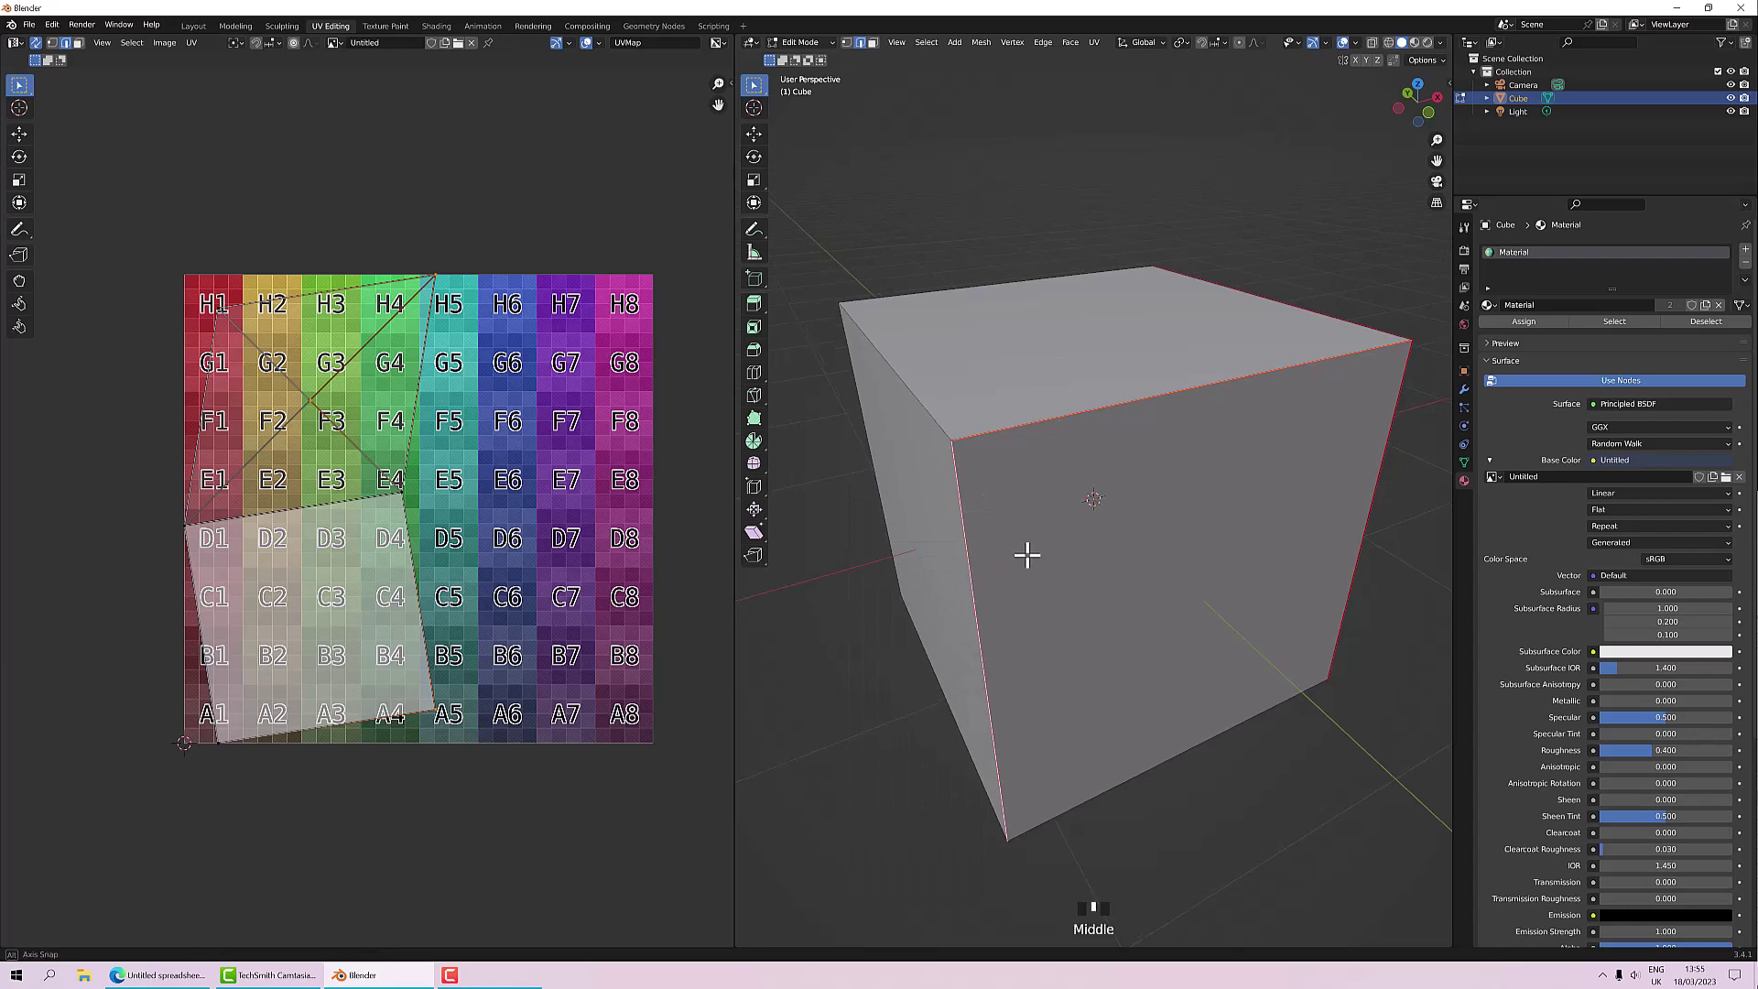
Step: Mark the next unmarked top edge and the remaining vertical edge as seams, leaving one top edge connected
middle_drag(1029, 553, 1148, 547)
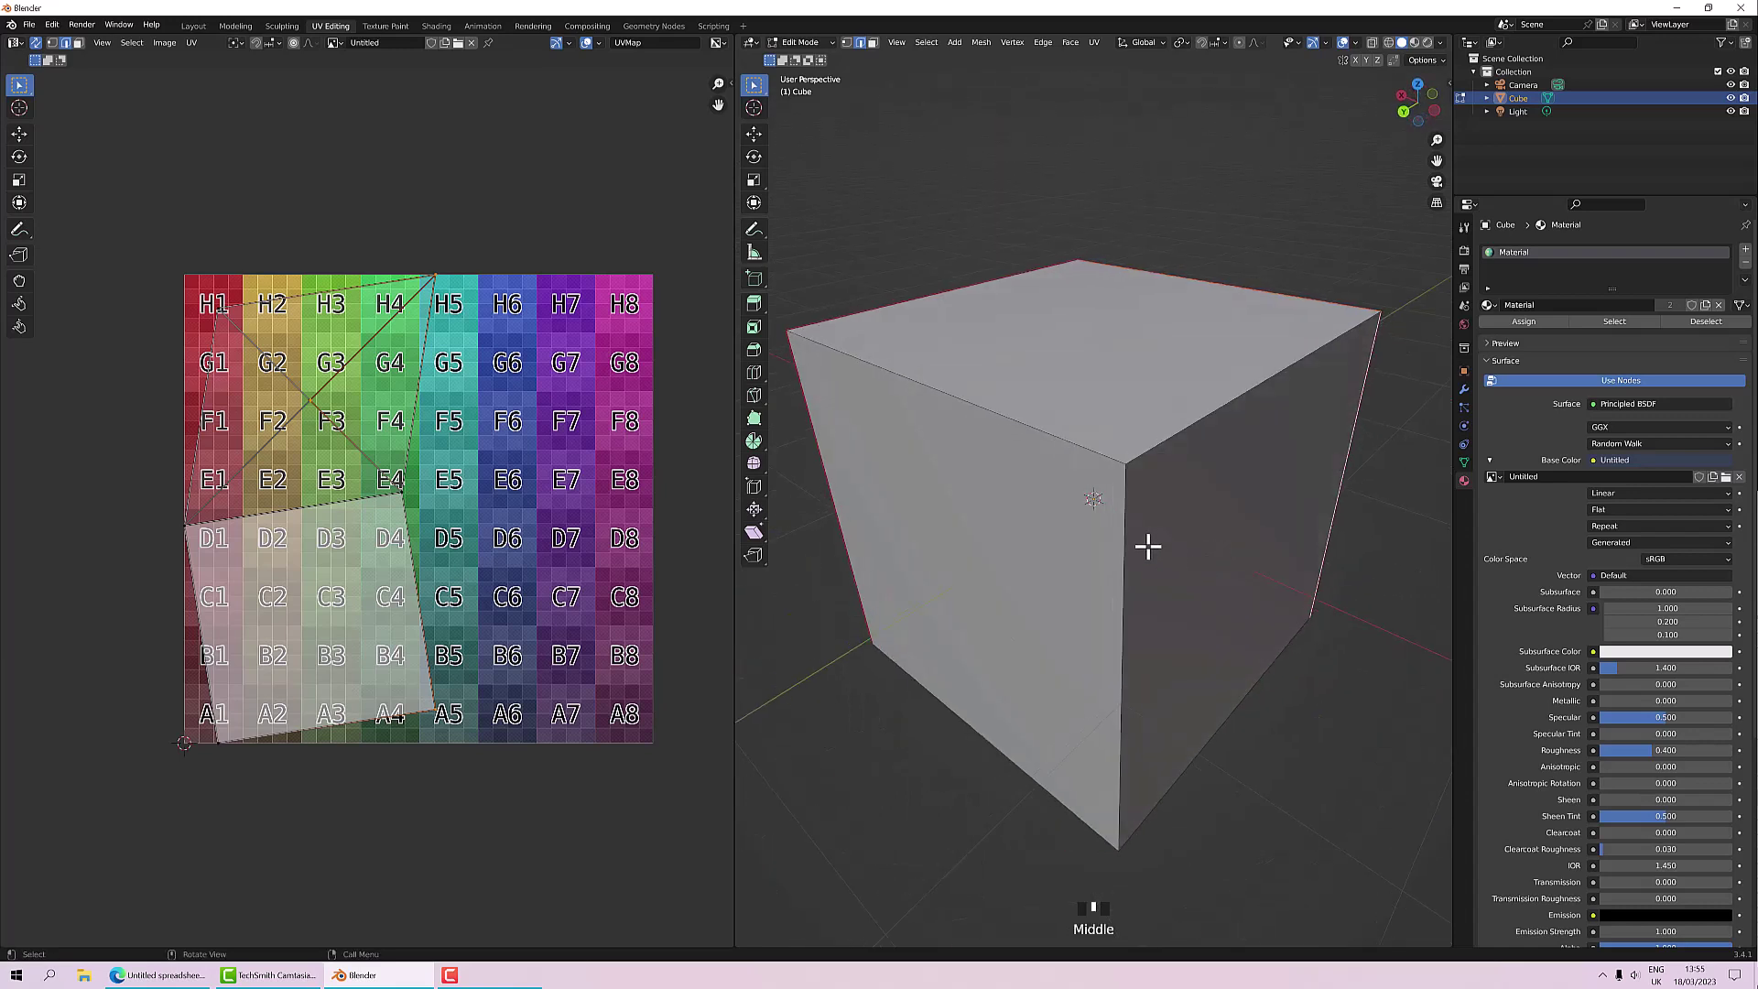
shift+click(1110, 457)
right_click(1110, 458)
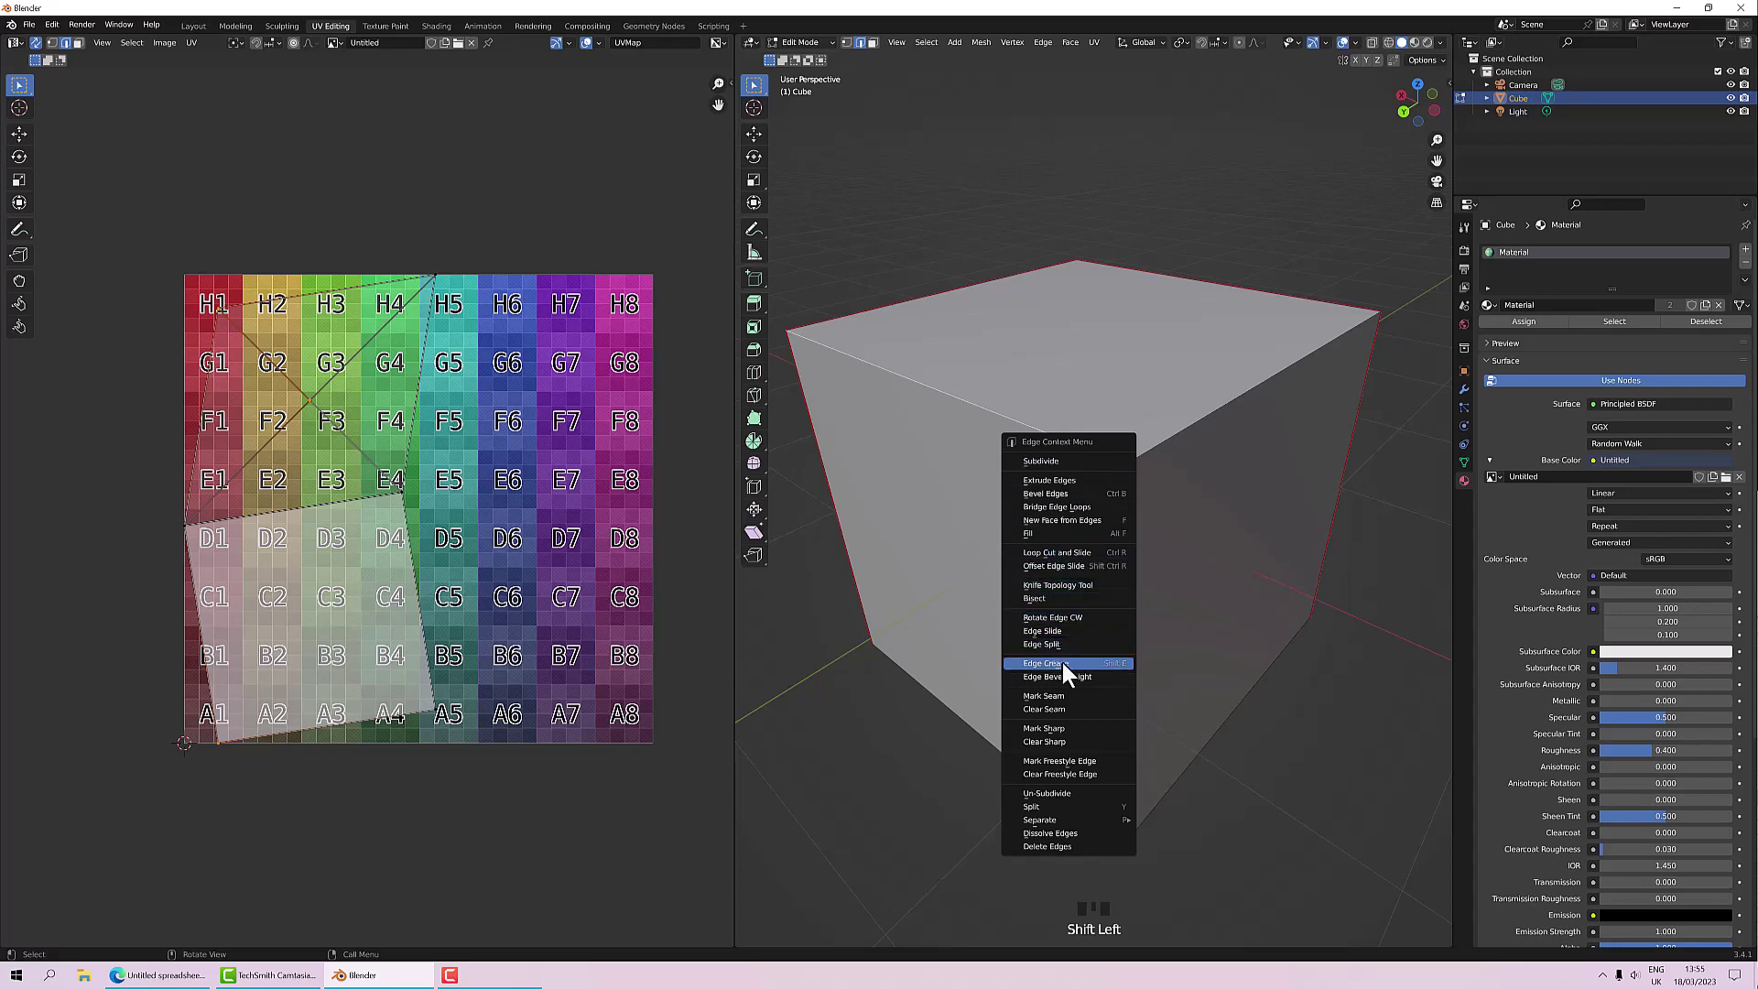
click(1060, 695)
Step: Unwrap the whole cube along the marked seams into a cross-shaped layout
middle_drag(1095, 605, 1248, 565)
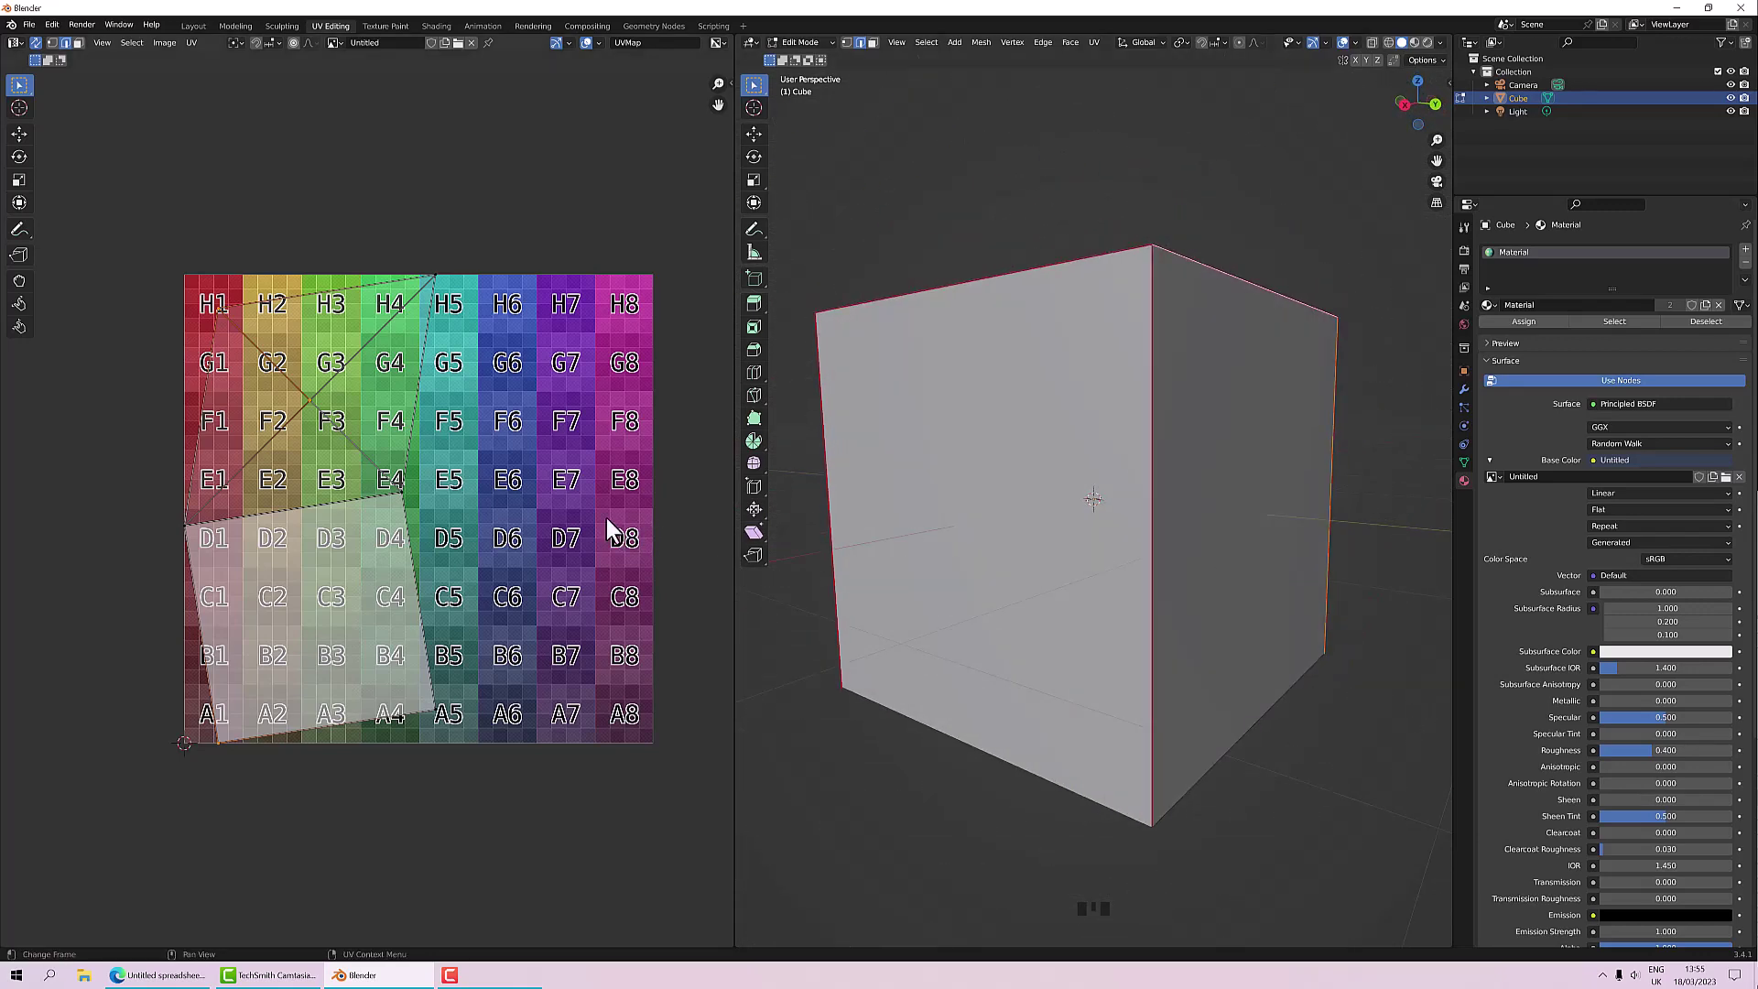
key(a)
key(a)
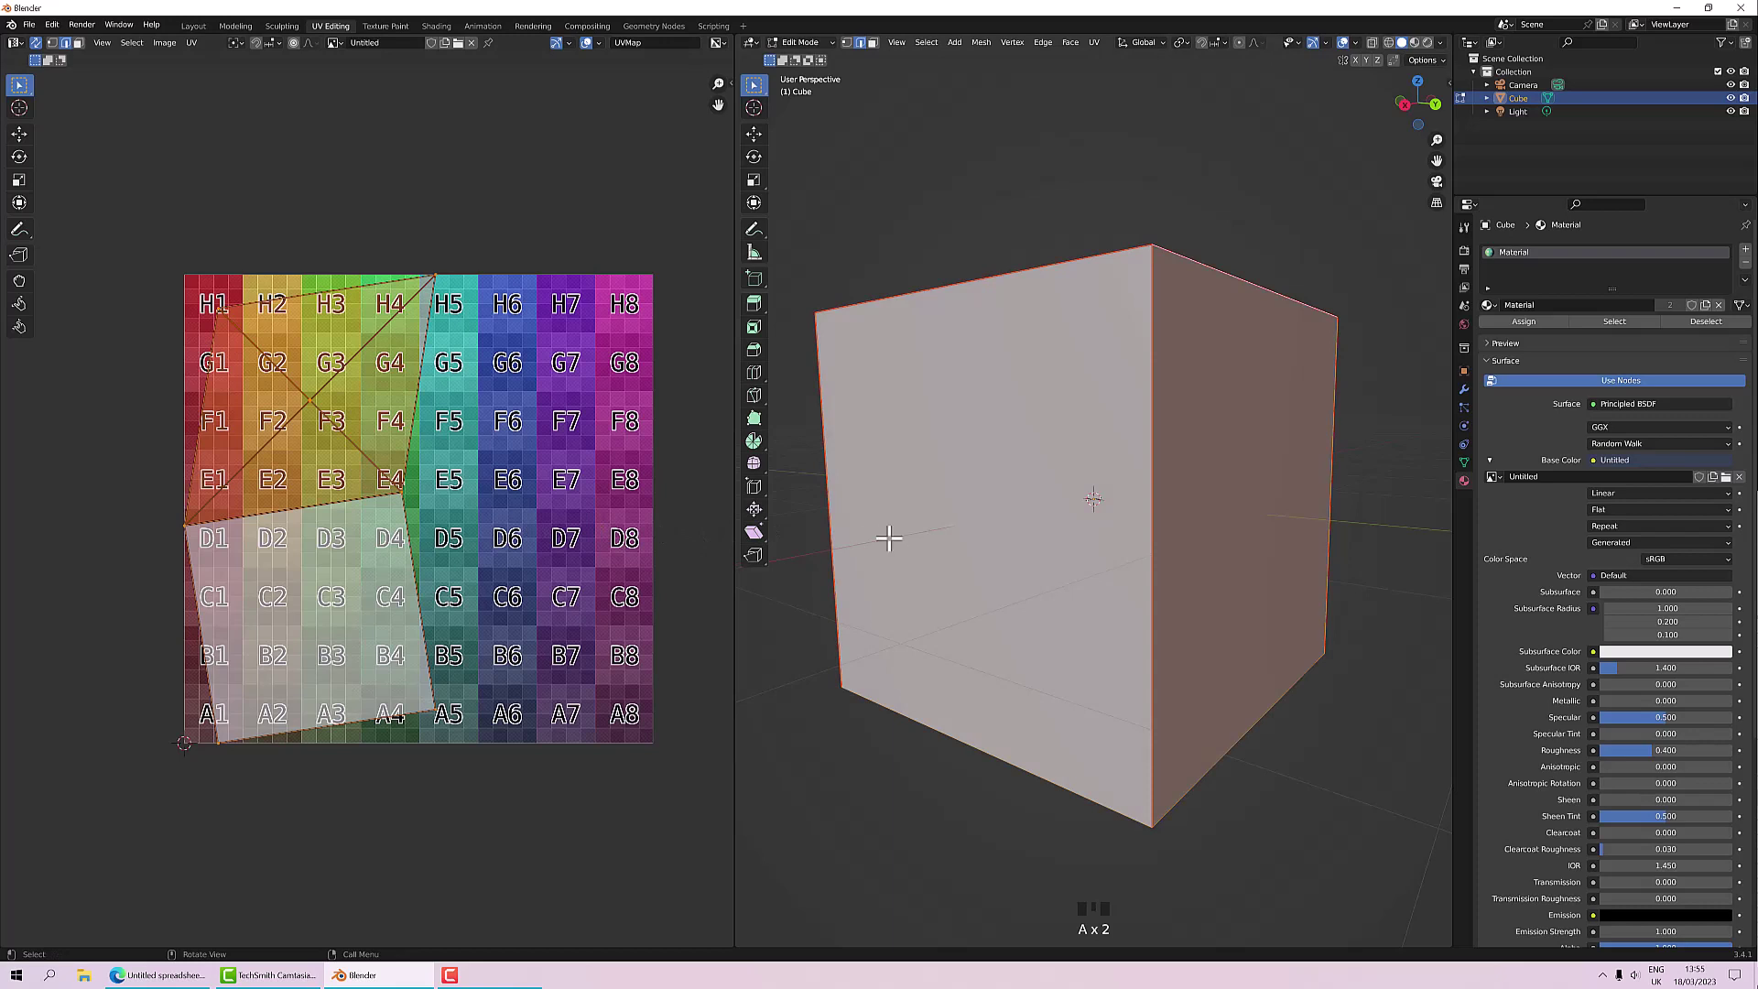
right_click(568, 487)
click(568, 491)
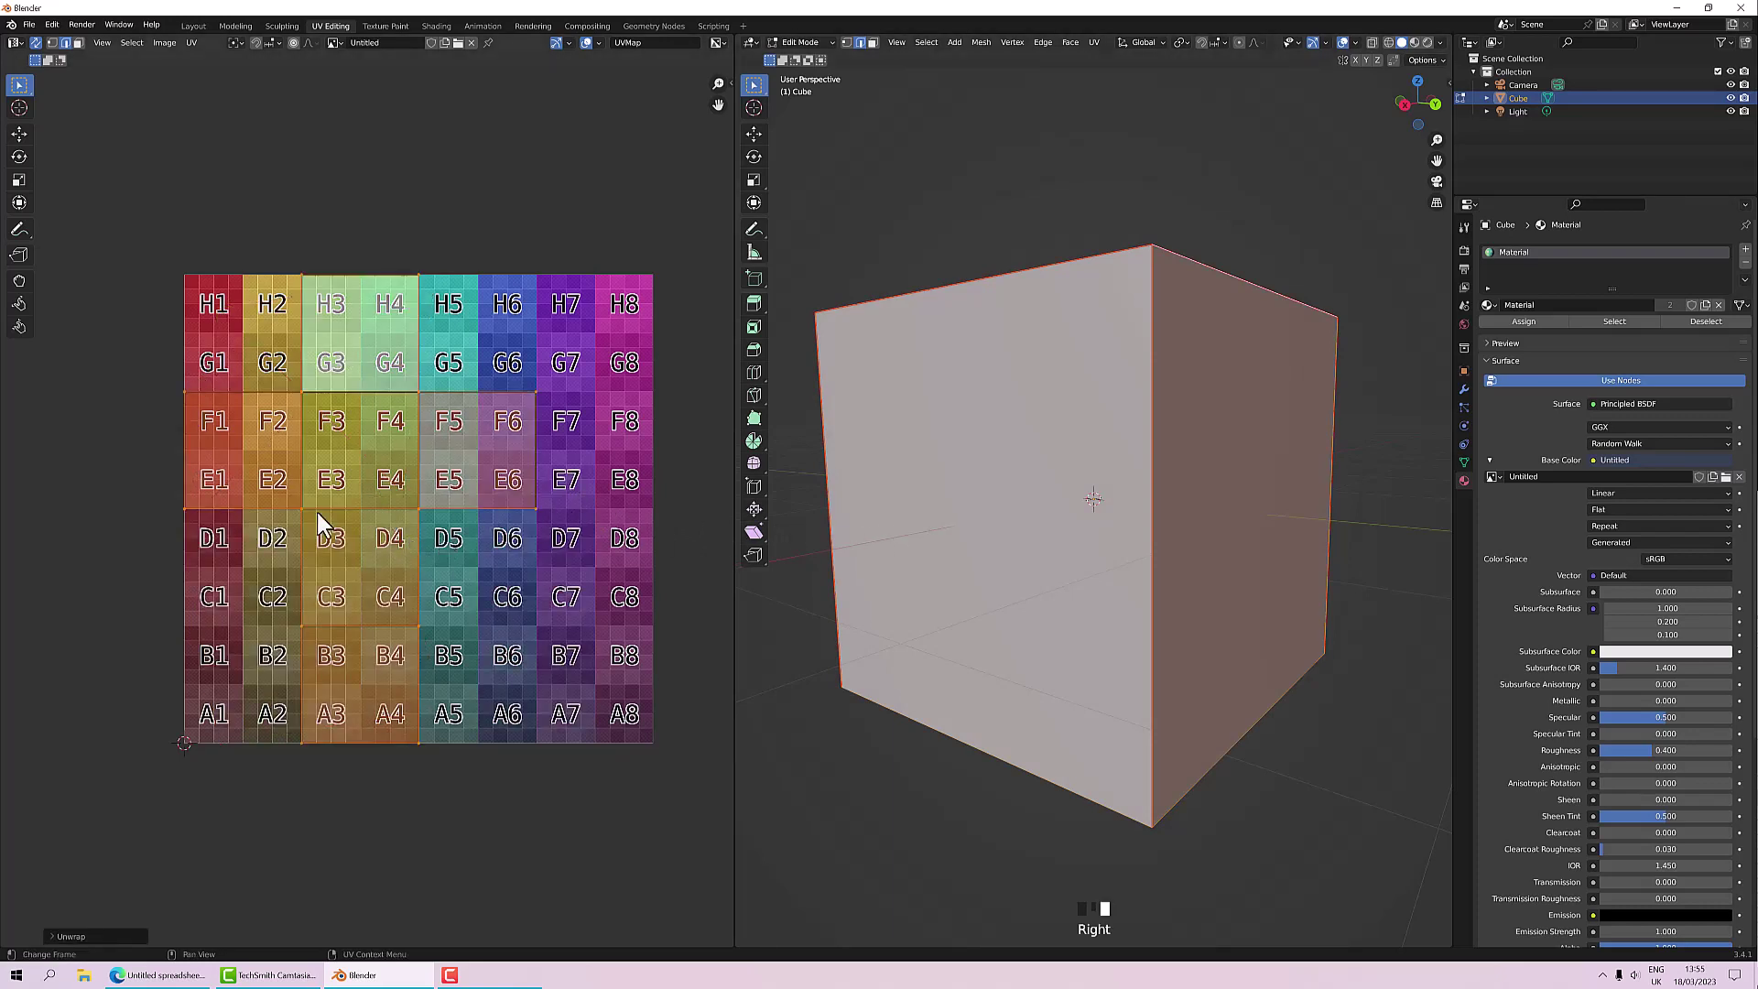
Step: Compare the unwrapped layout with the cube's seams and examine the color grid on its faces in material preview
middle_drag(467, 533, 502, 509)
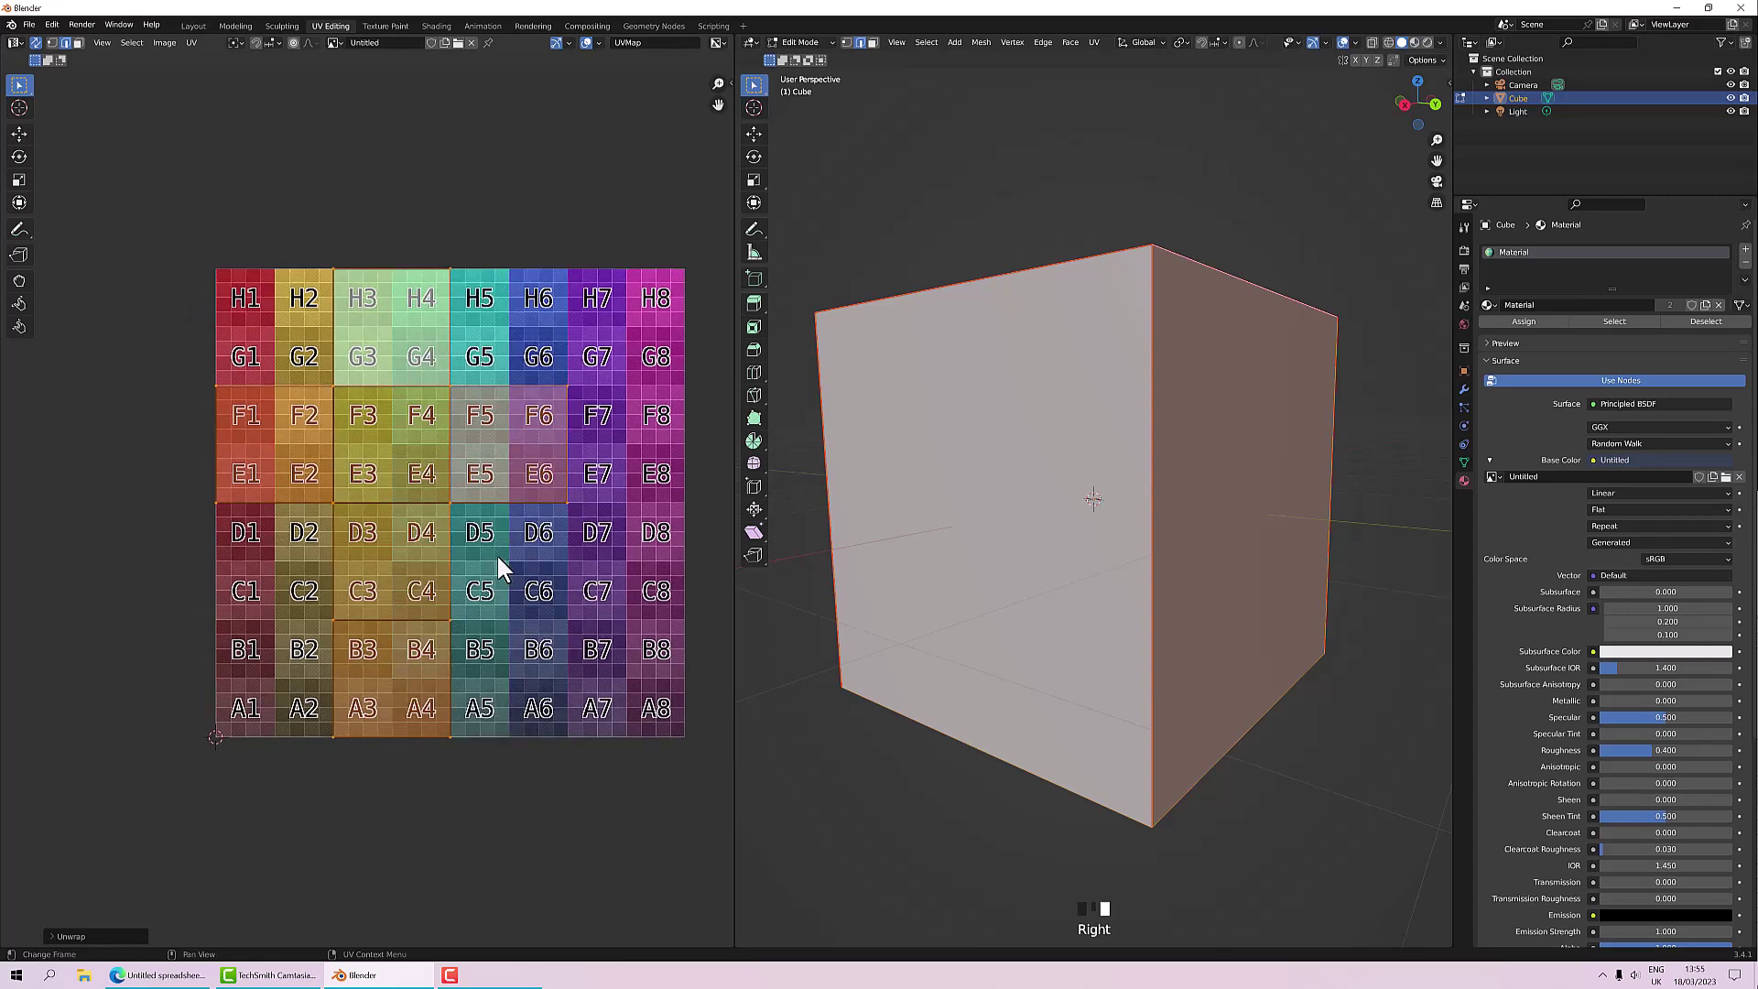
middle_drag(1094, 473, 1028, 510)
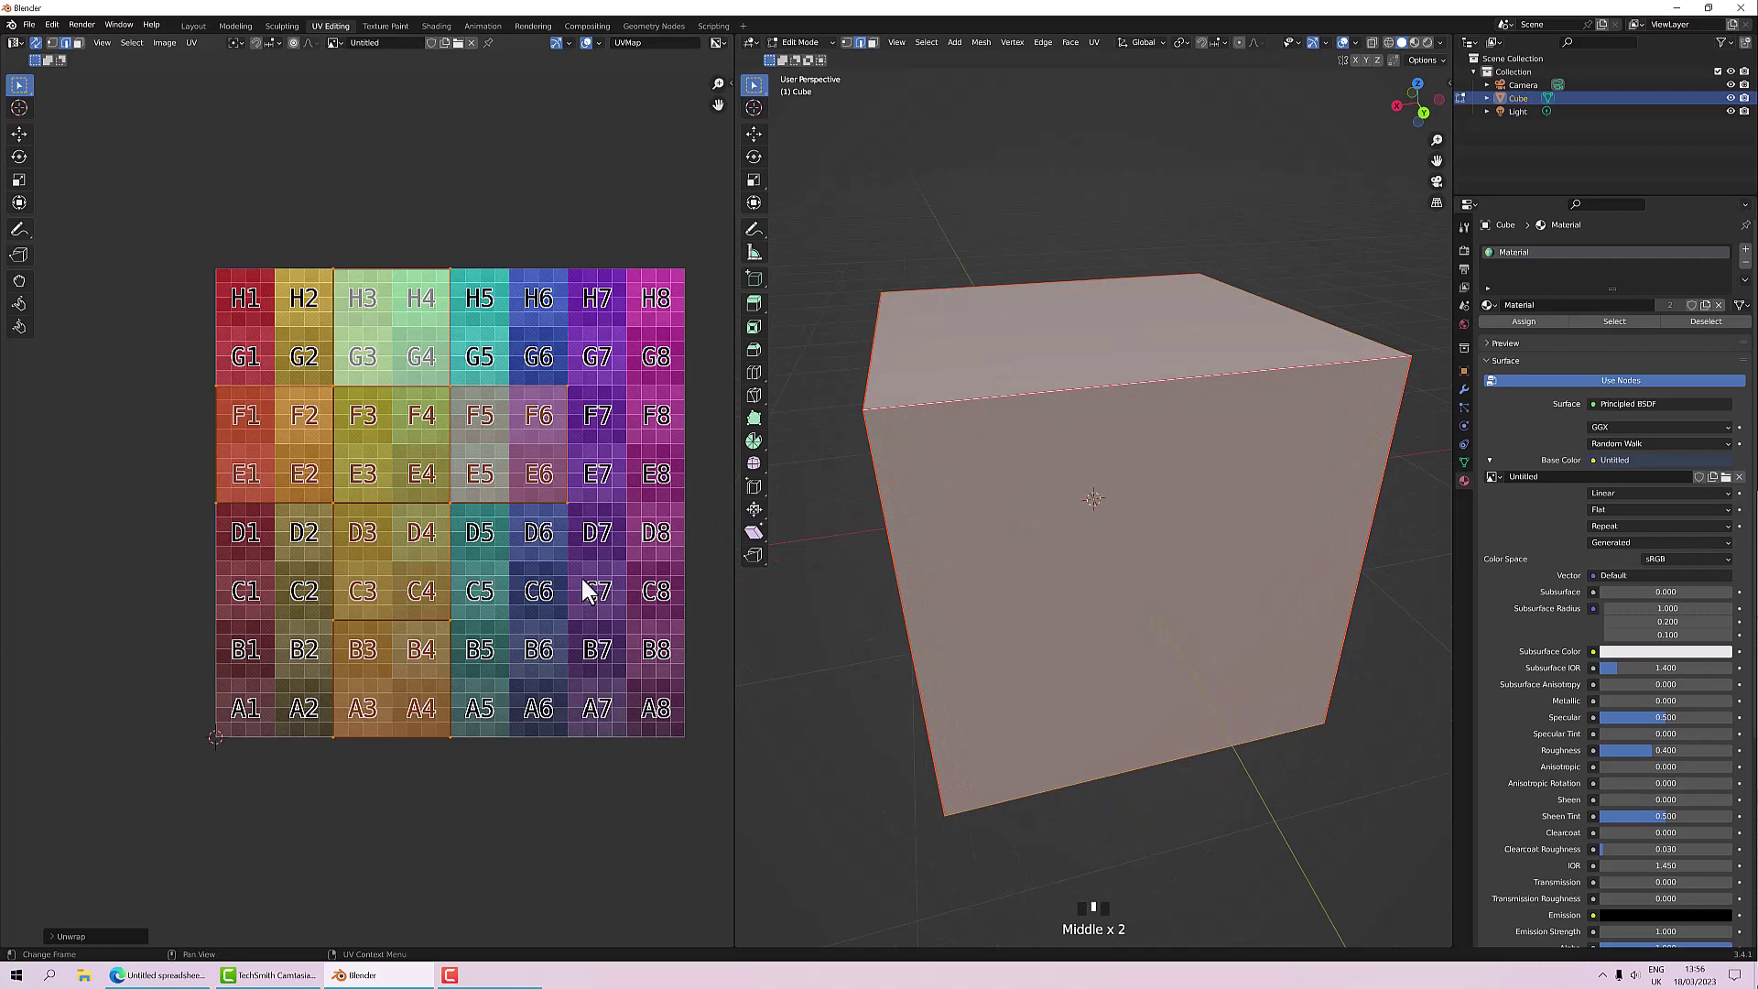
middle_drag(1044, 567, 910, 569)
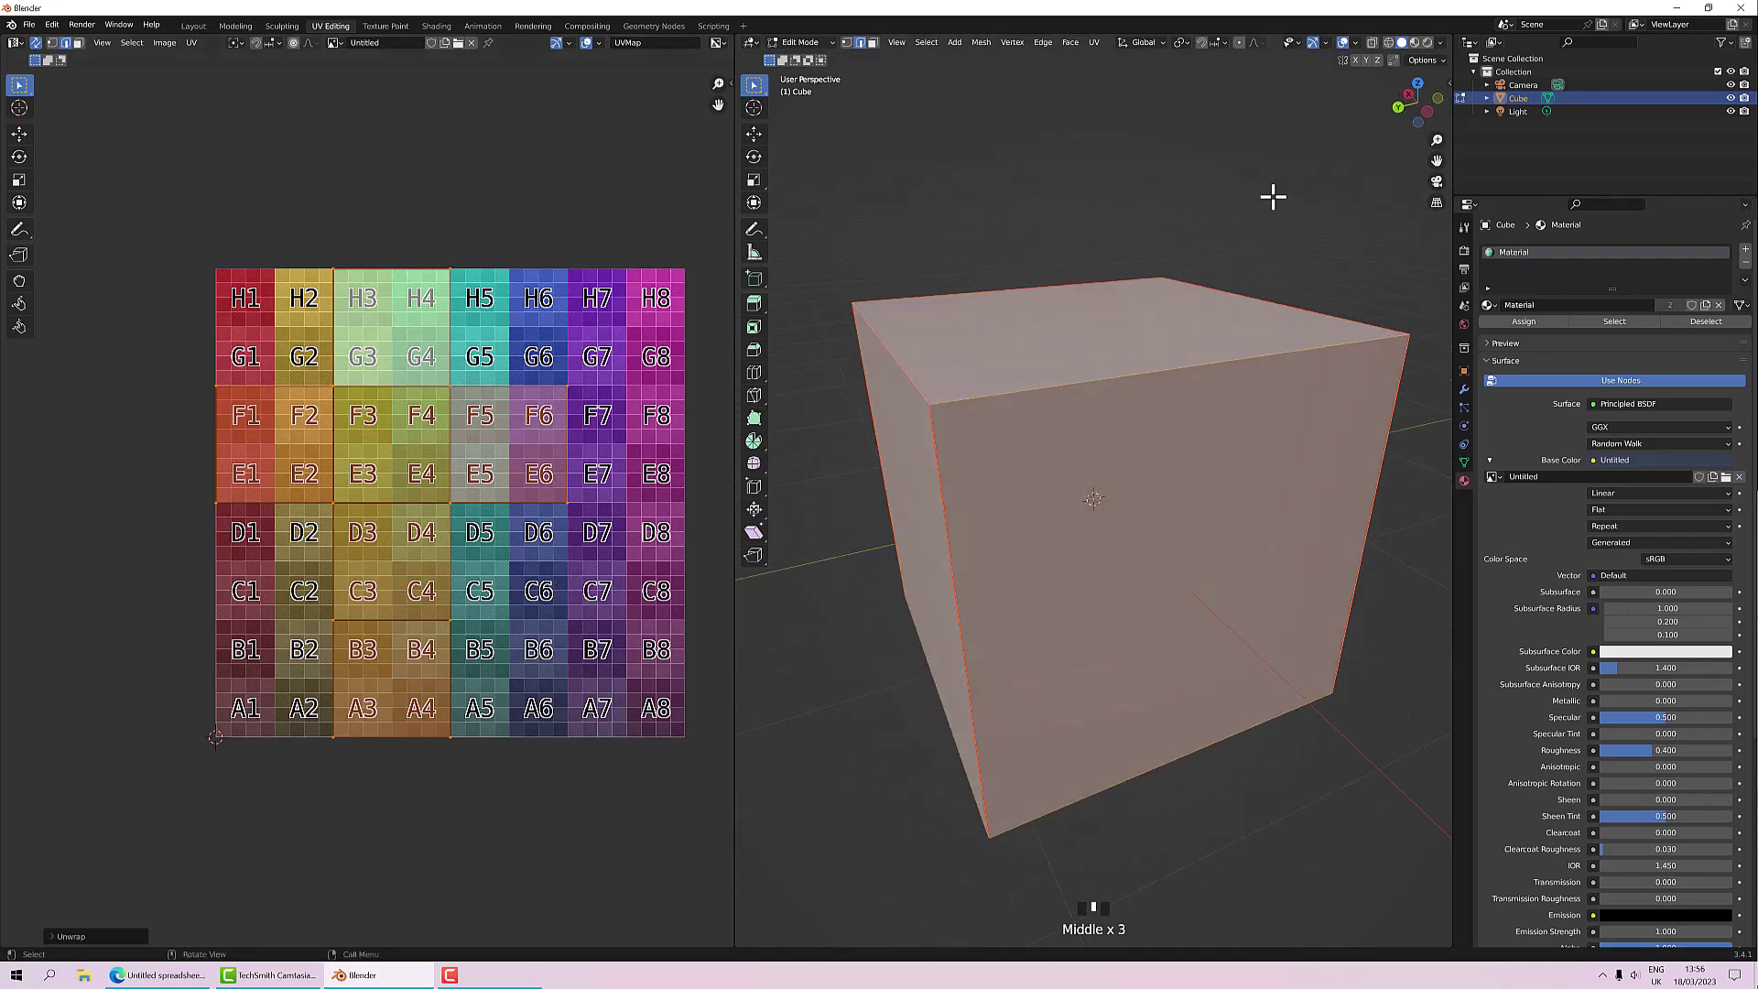
click(1414, 42)
middle_drag(1218, 396, 834, 387)
middle_drag(970, 448, 1230, 492)
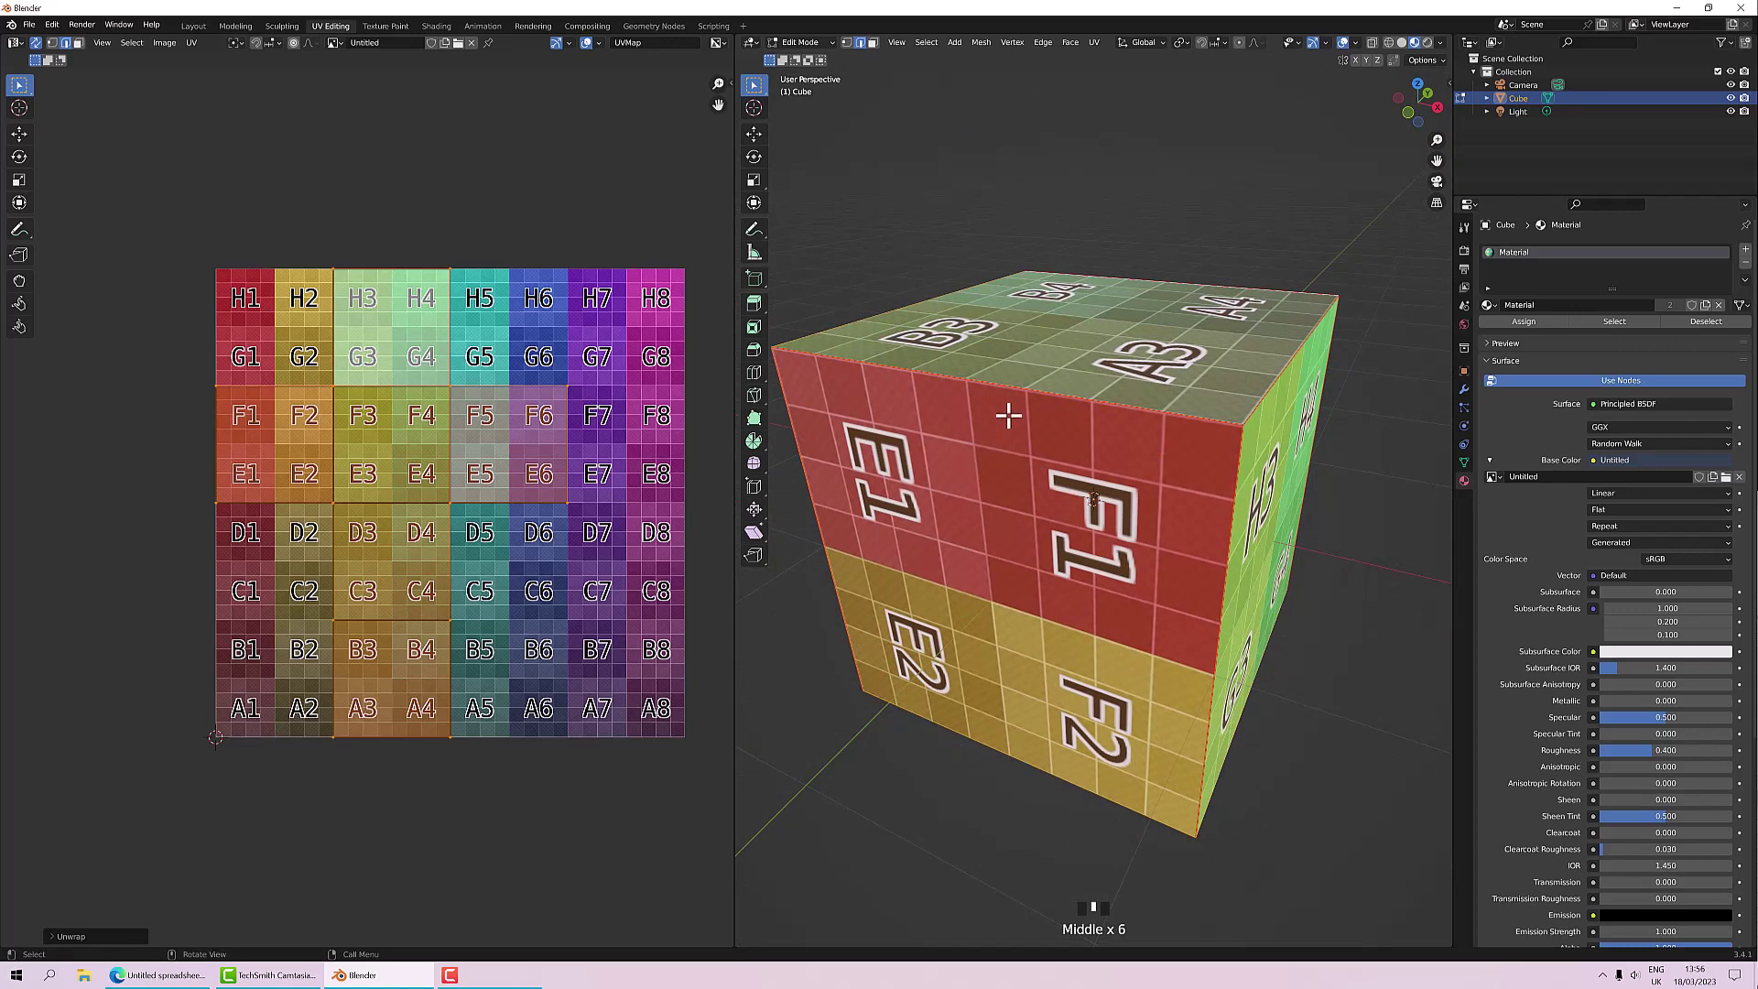
Step: Select the column of four faces in the UV layout and examine the matching connected faces around the cube
click(380, 360)
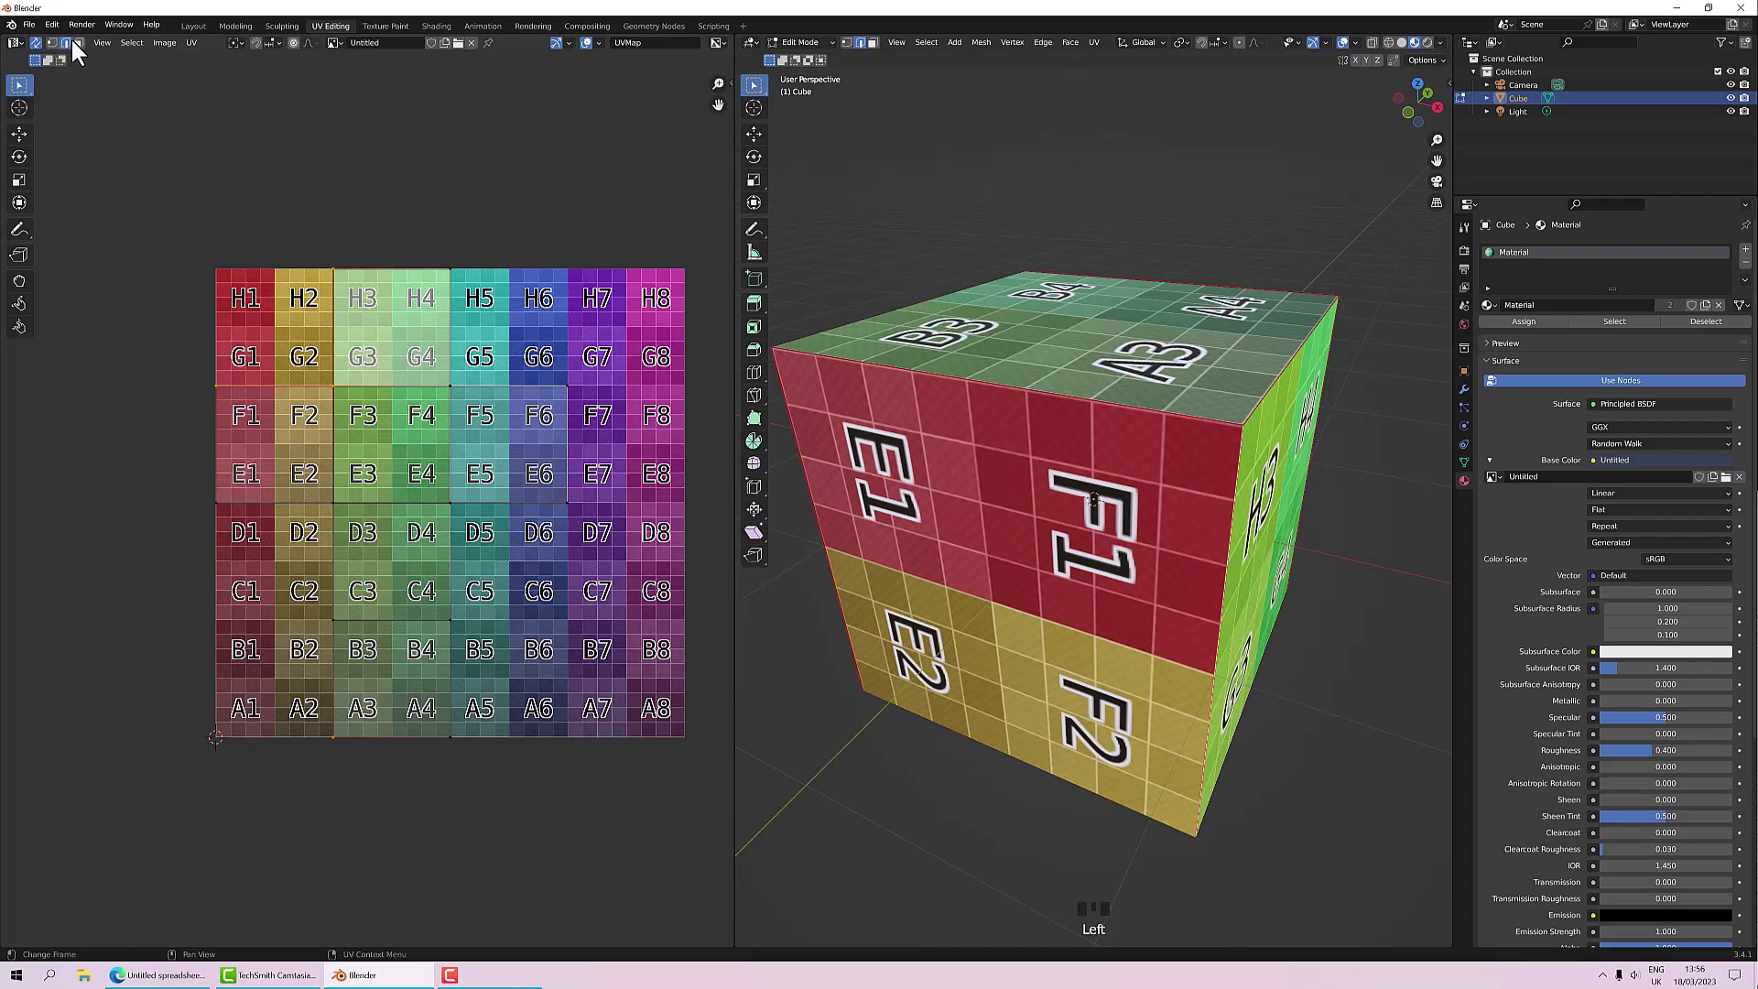
shift+click(388, 372)
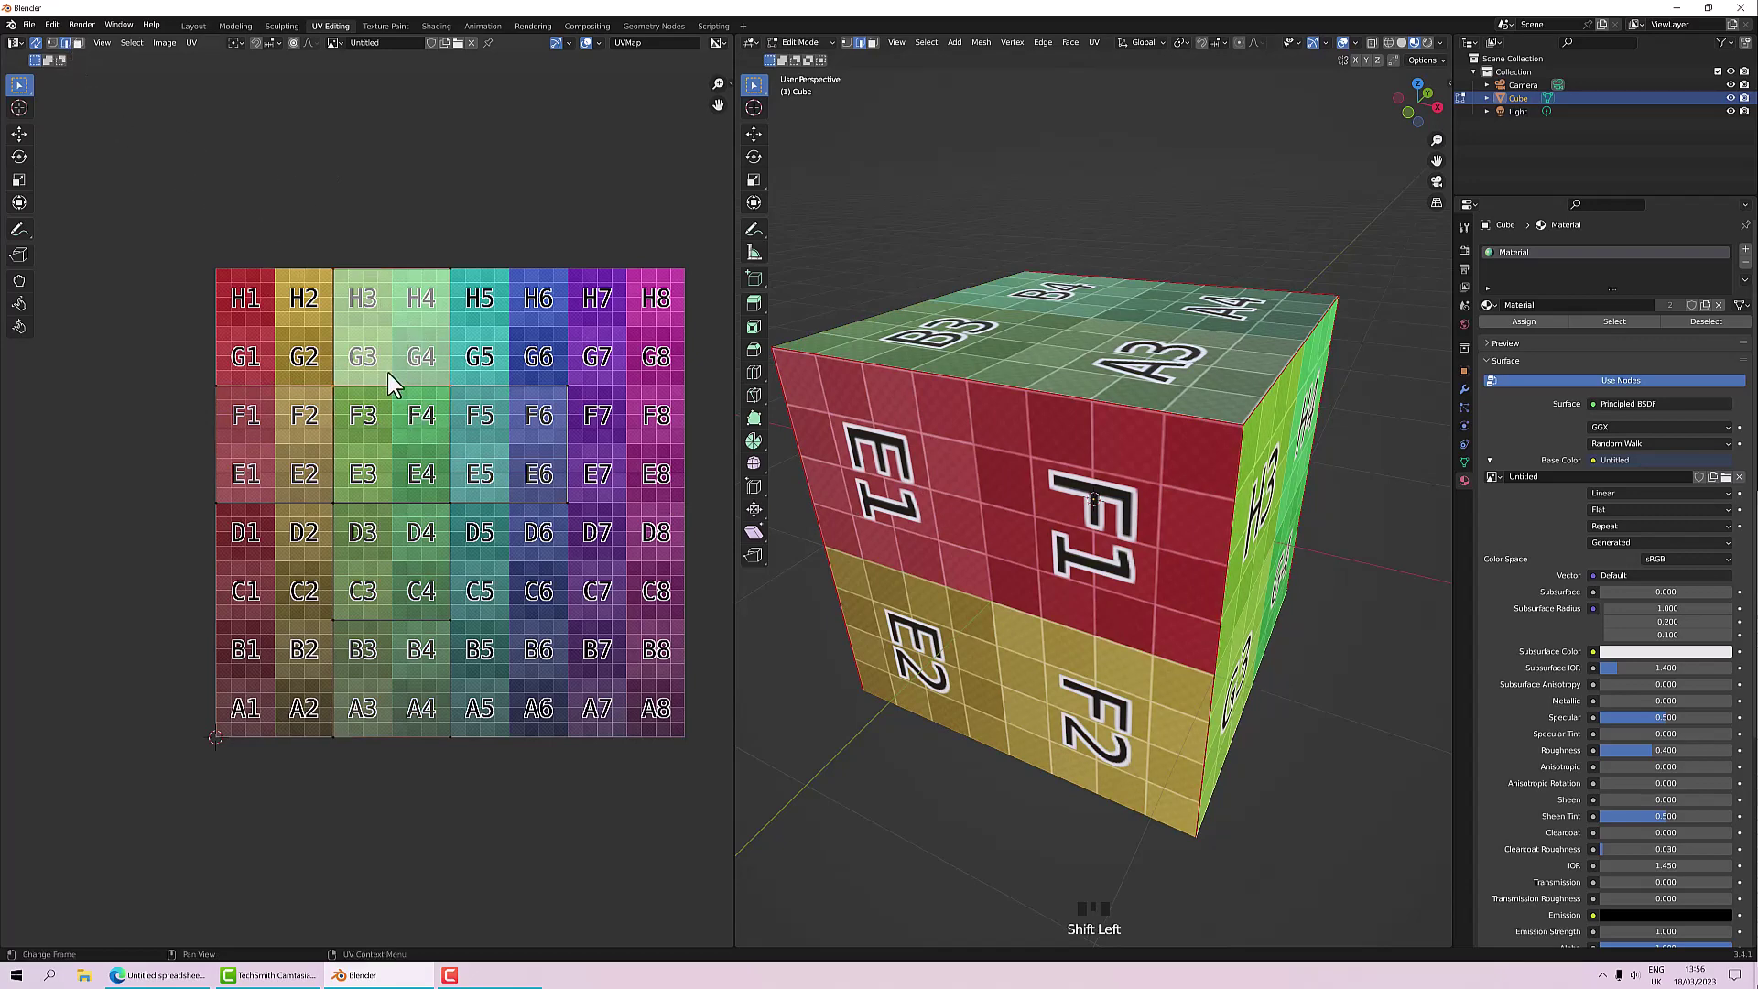
click(77, 43)
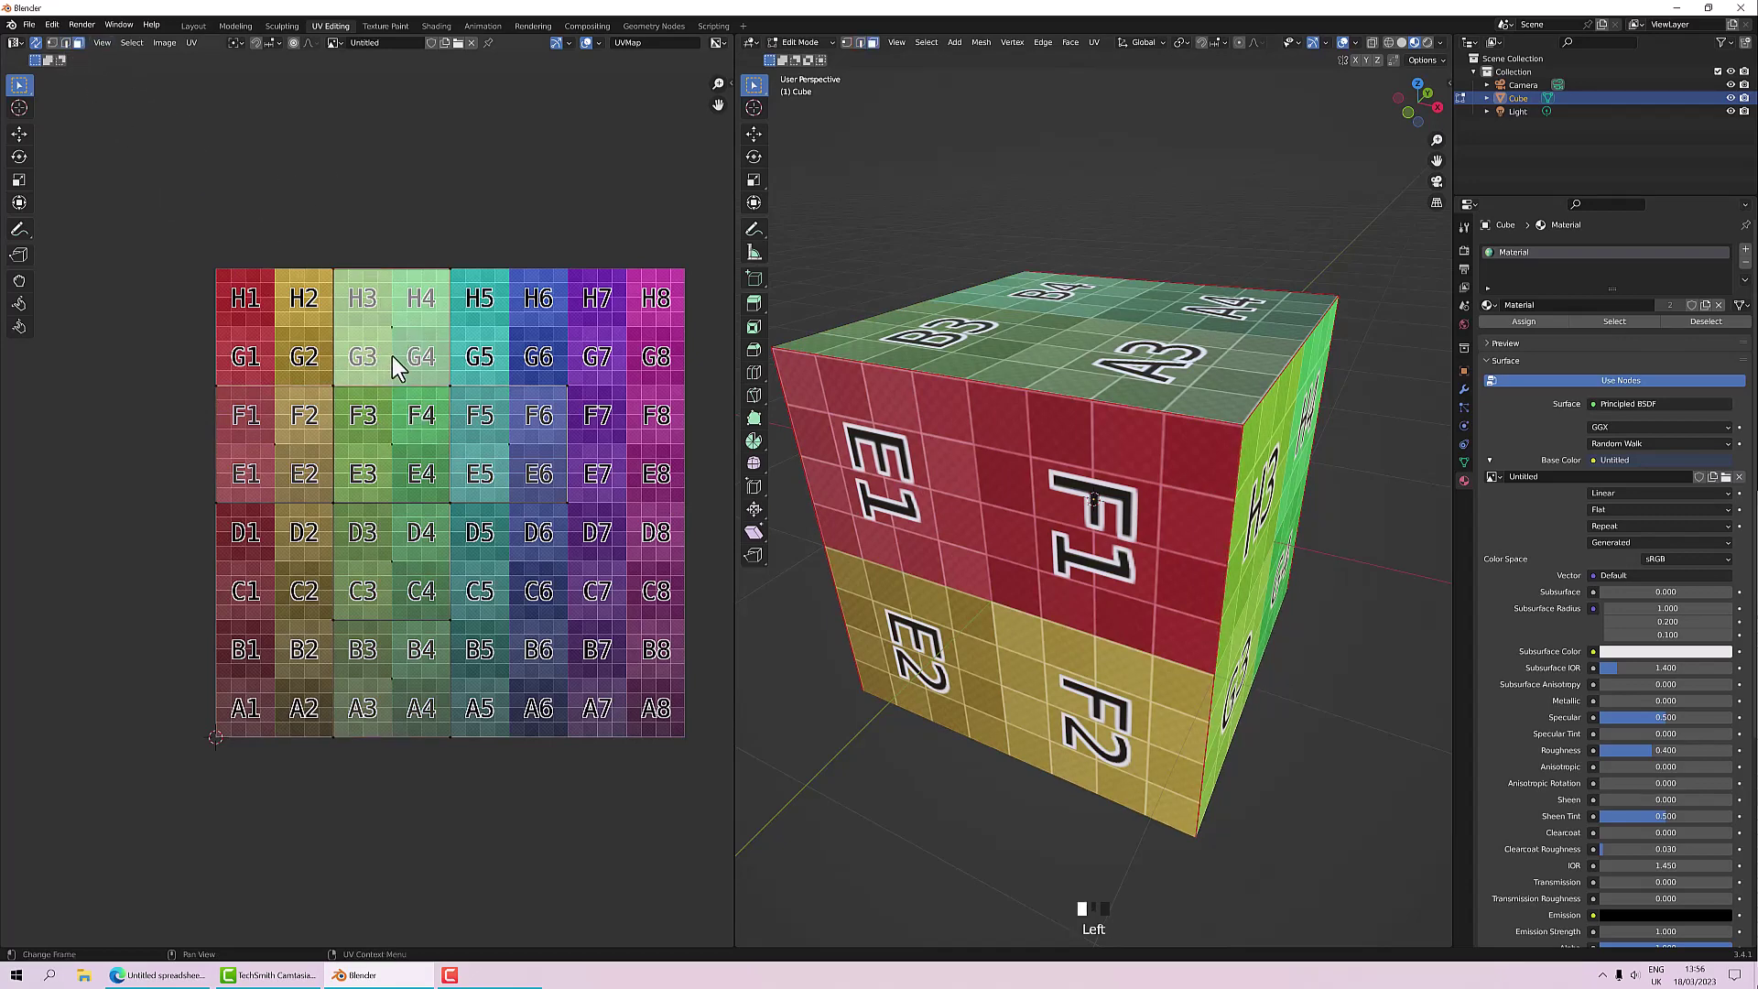
shift+click(398, 438)
shift+click(394, 536)
shift+click(392, 664)
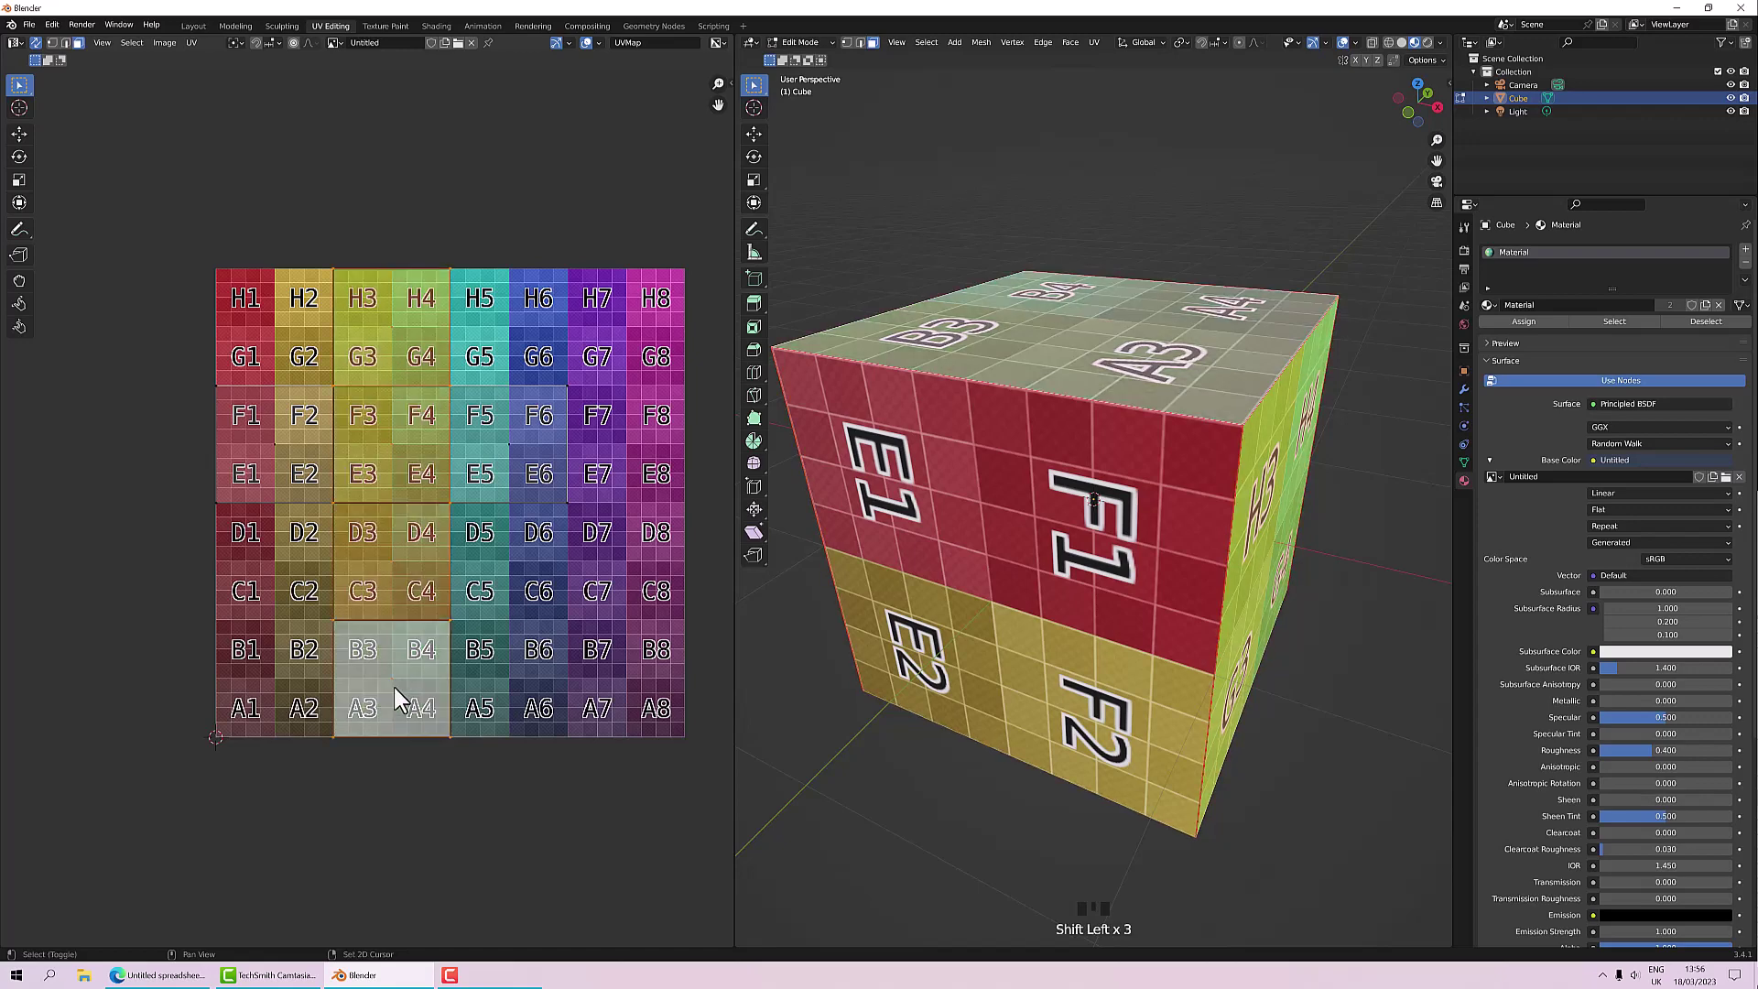
middle_drag(860, 591, 1168, 556)
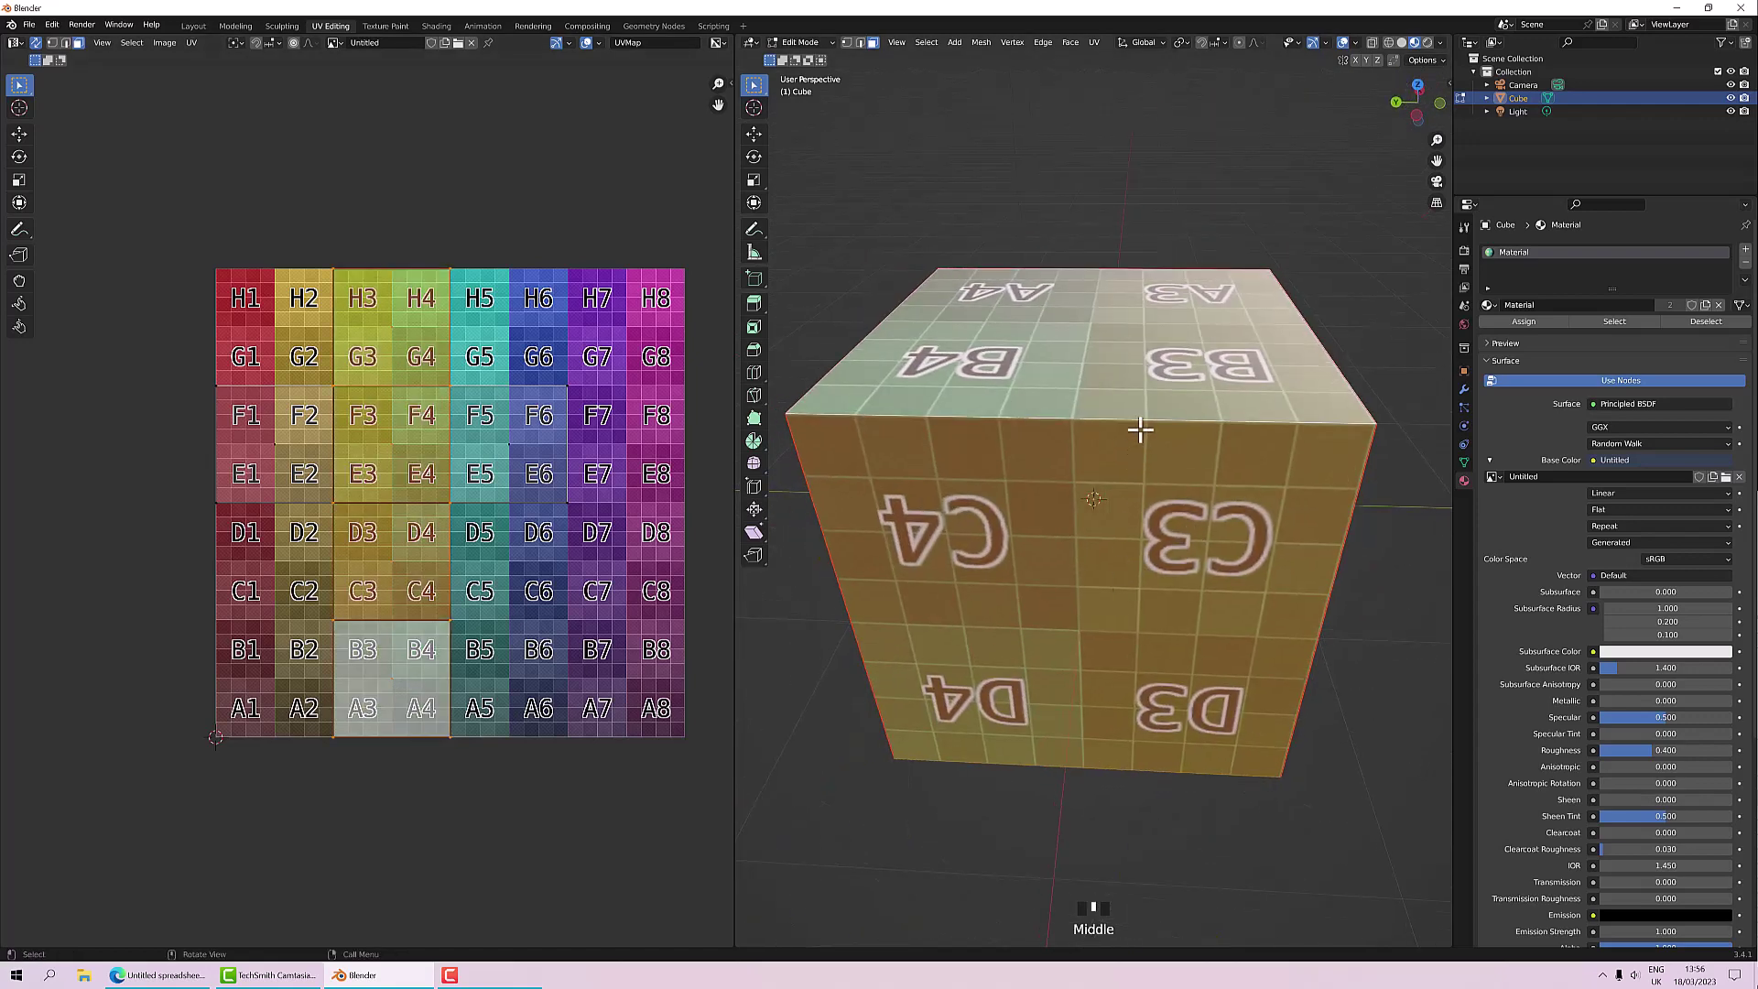
middle_drag(1161, 256, 1140, 137)
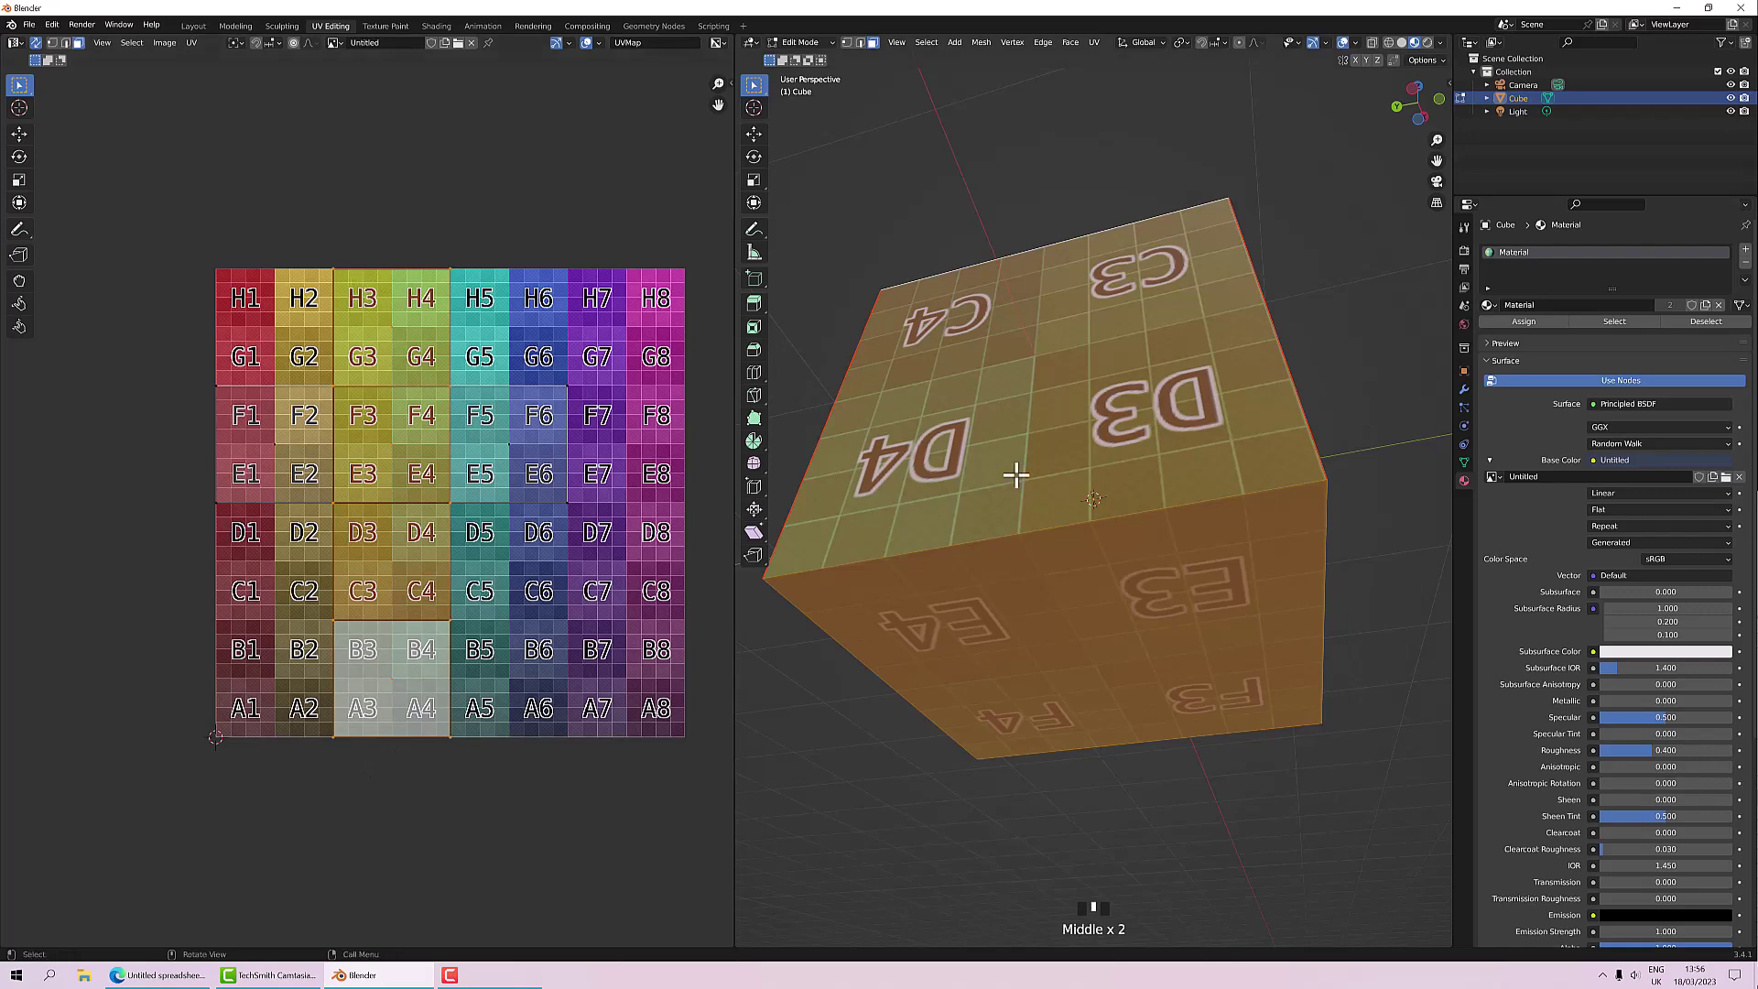
middle_drag(1016, 475, 1067, 573)
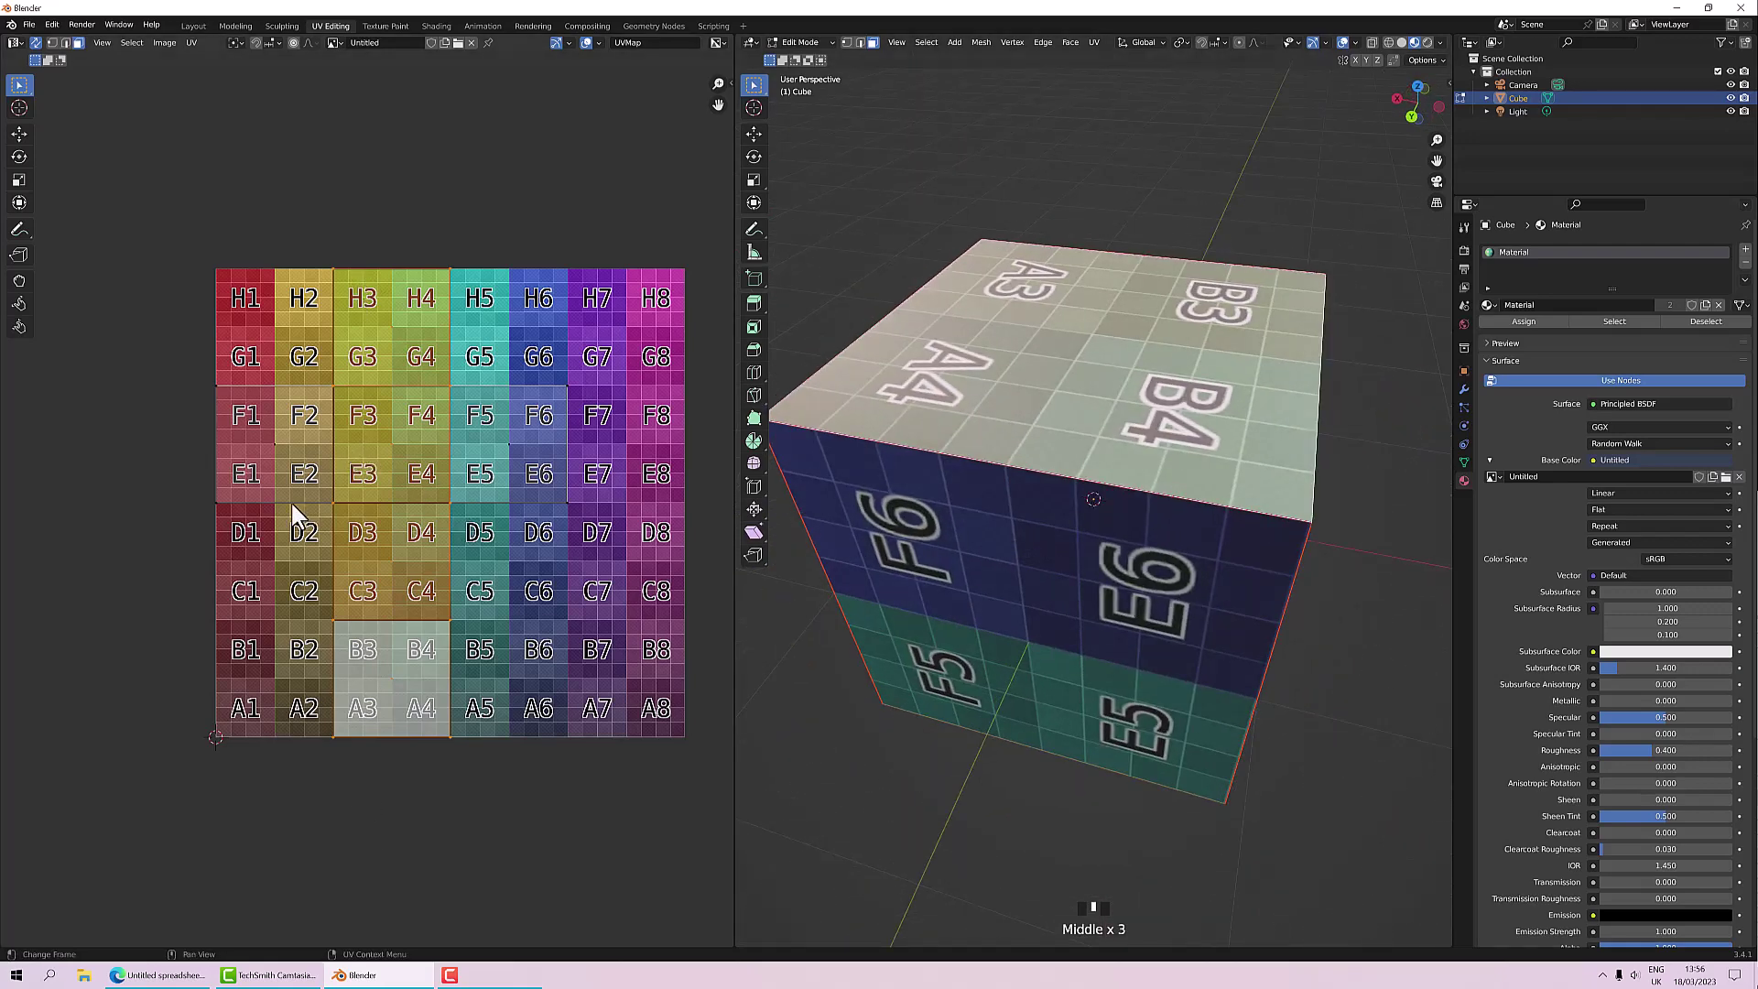
Step: Select the E1–F2 and C3–D4 faces together, then all UV faces, to compare their positions on the cube
click(271, 465)
shift+click(373, 548)
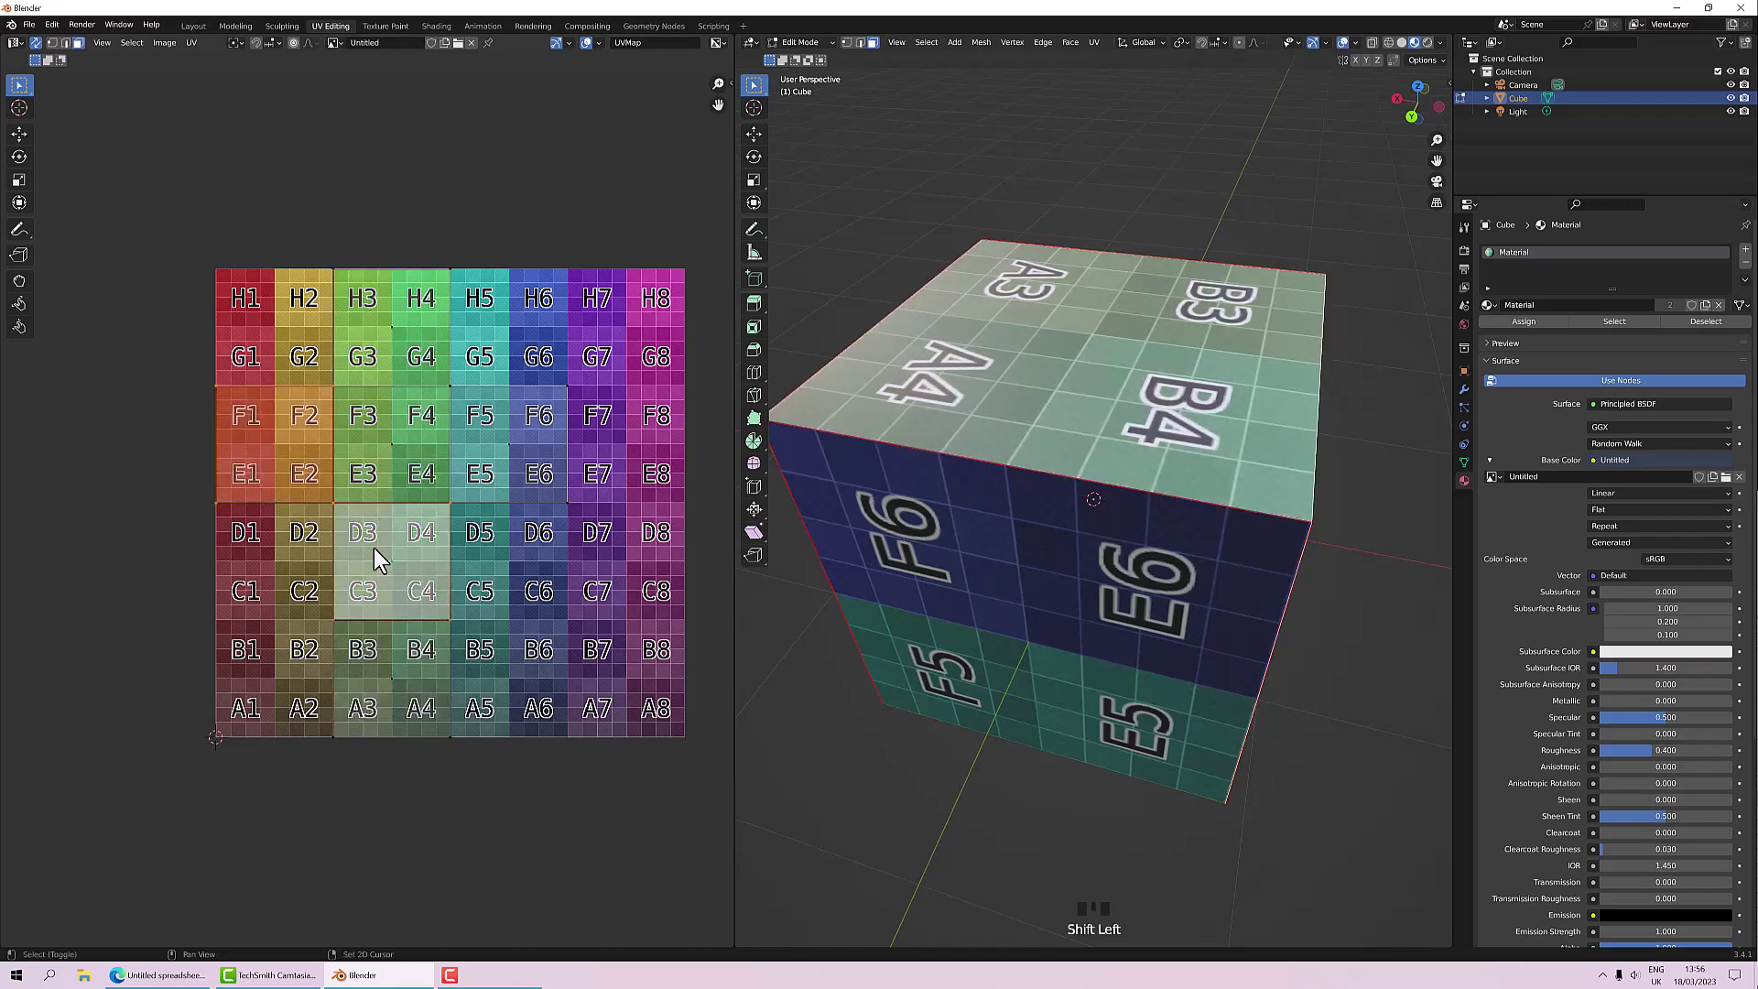
middle_drag(806, 554, 989, 553)
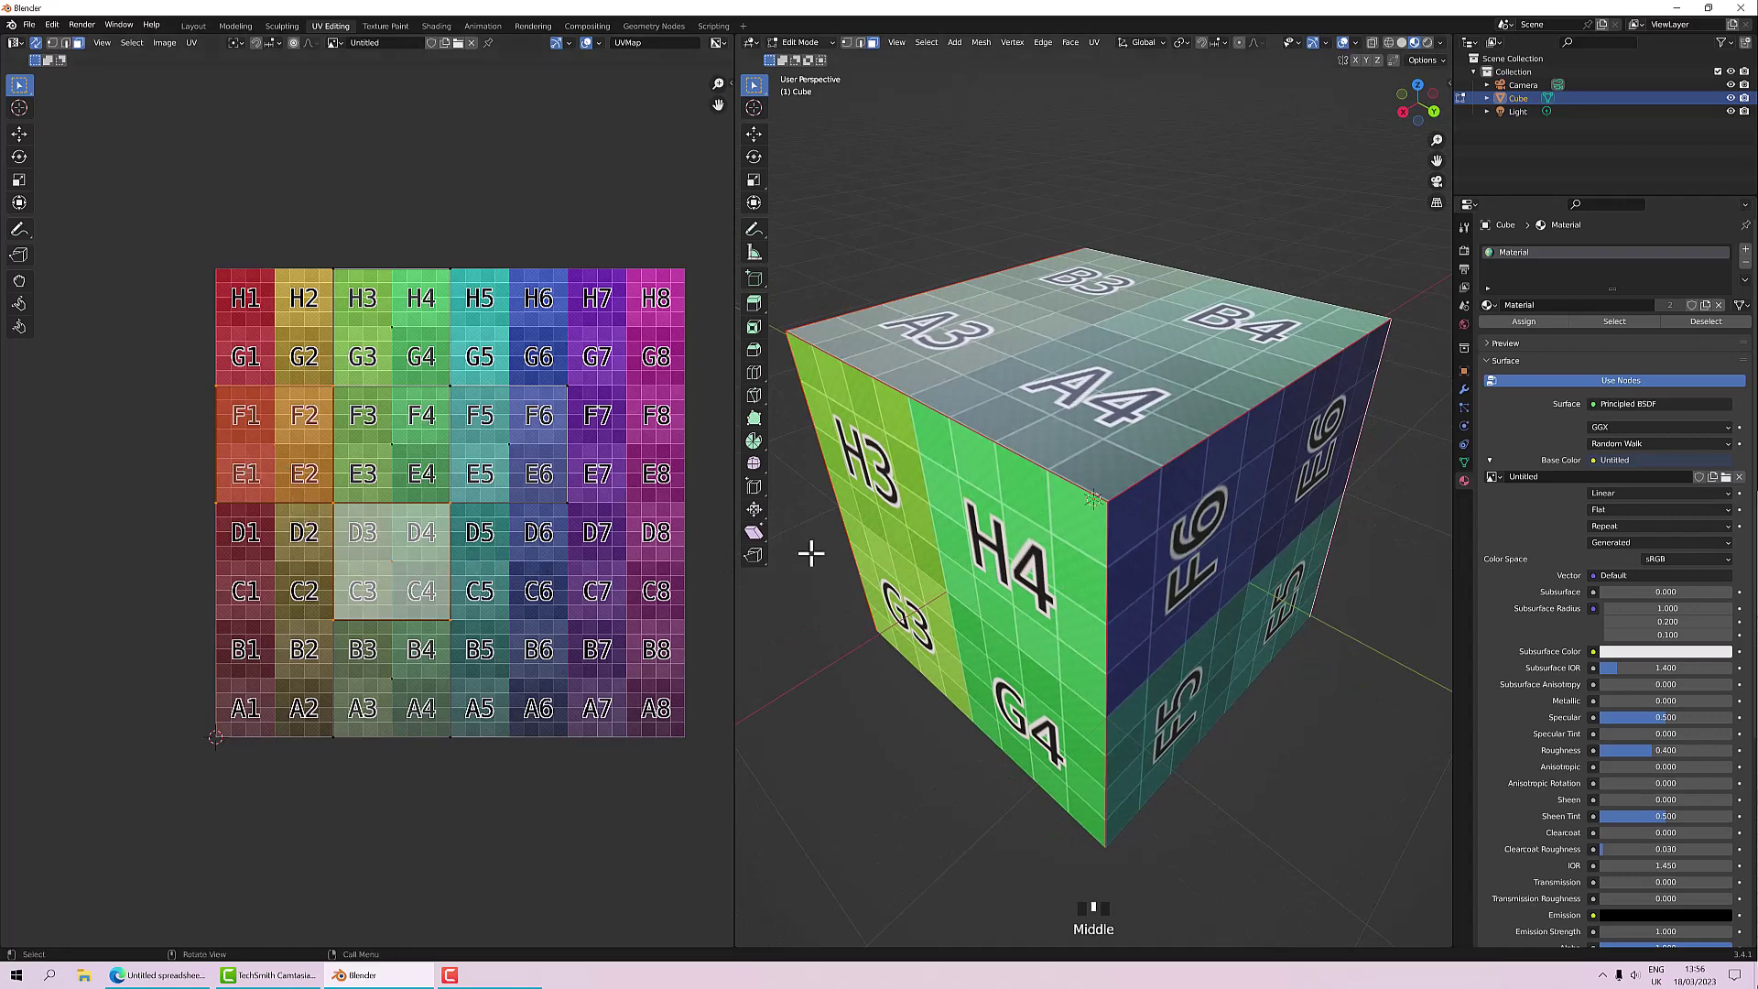
middle_drag(563, 543, 513, 564)
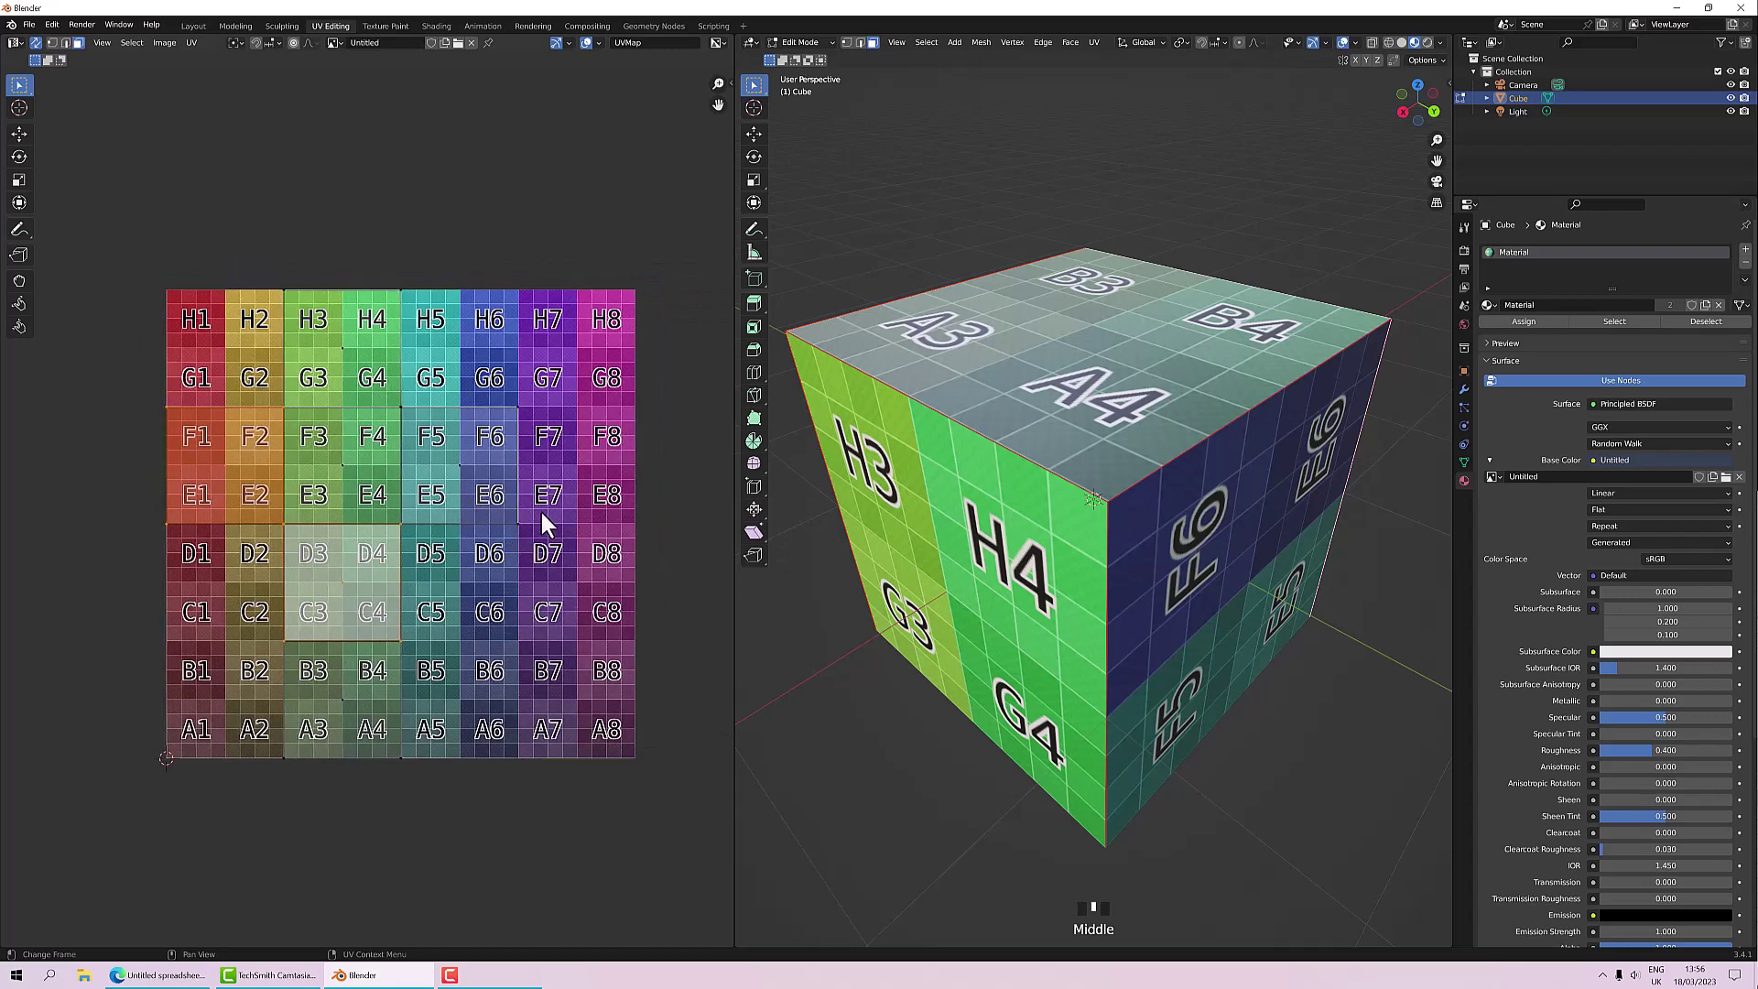
key(a)
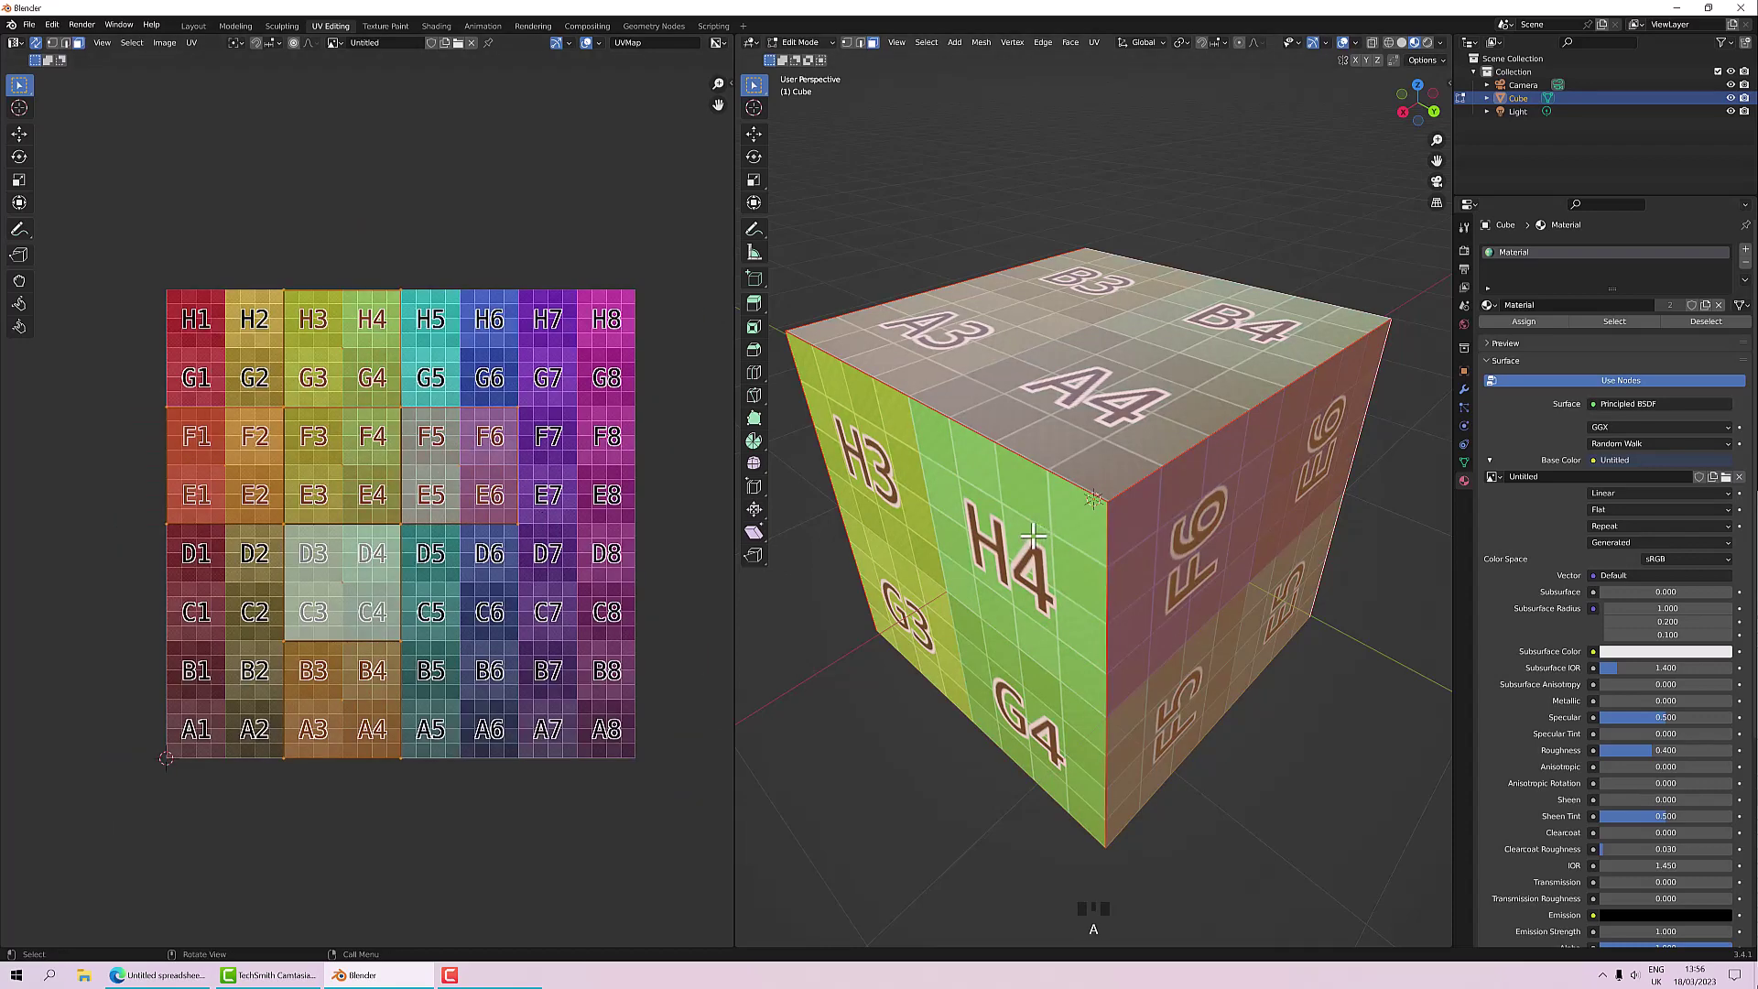
middle_drag(1035, 535, 1100, 535)
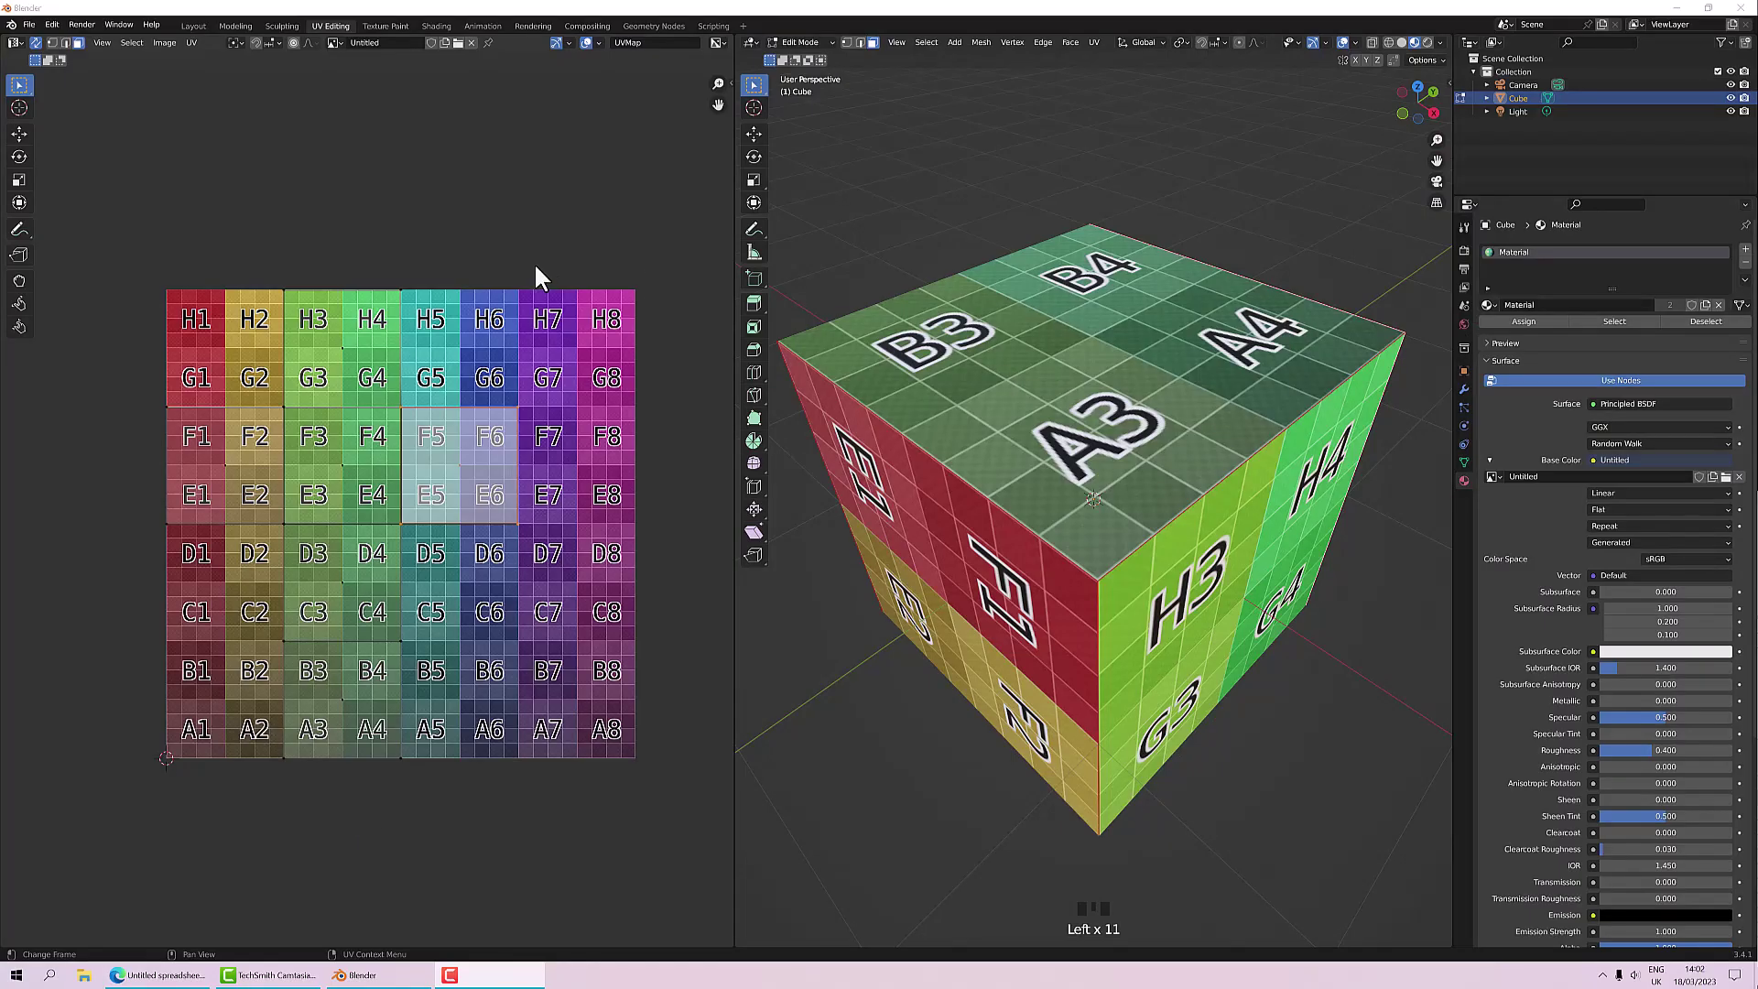
Step: Start a new General file without saving the current one and delete the default cube
click(29, 25)
mouse_move(30, 46)
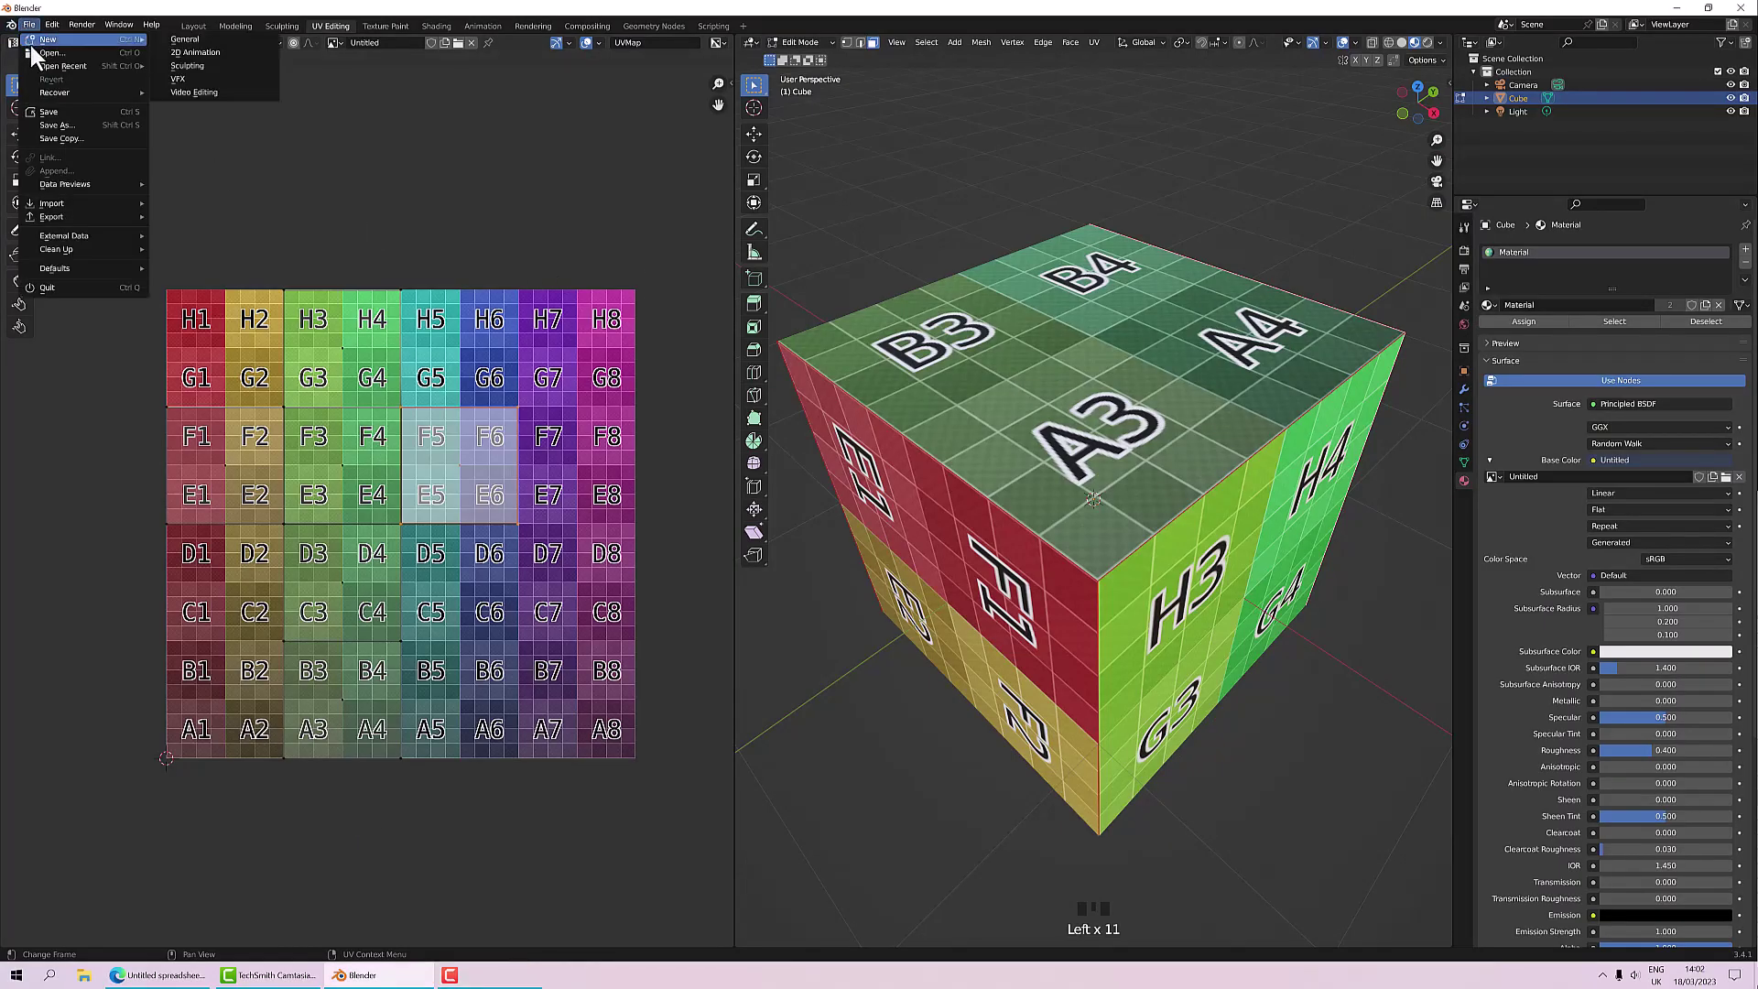
click(183, 52)
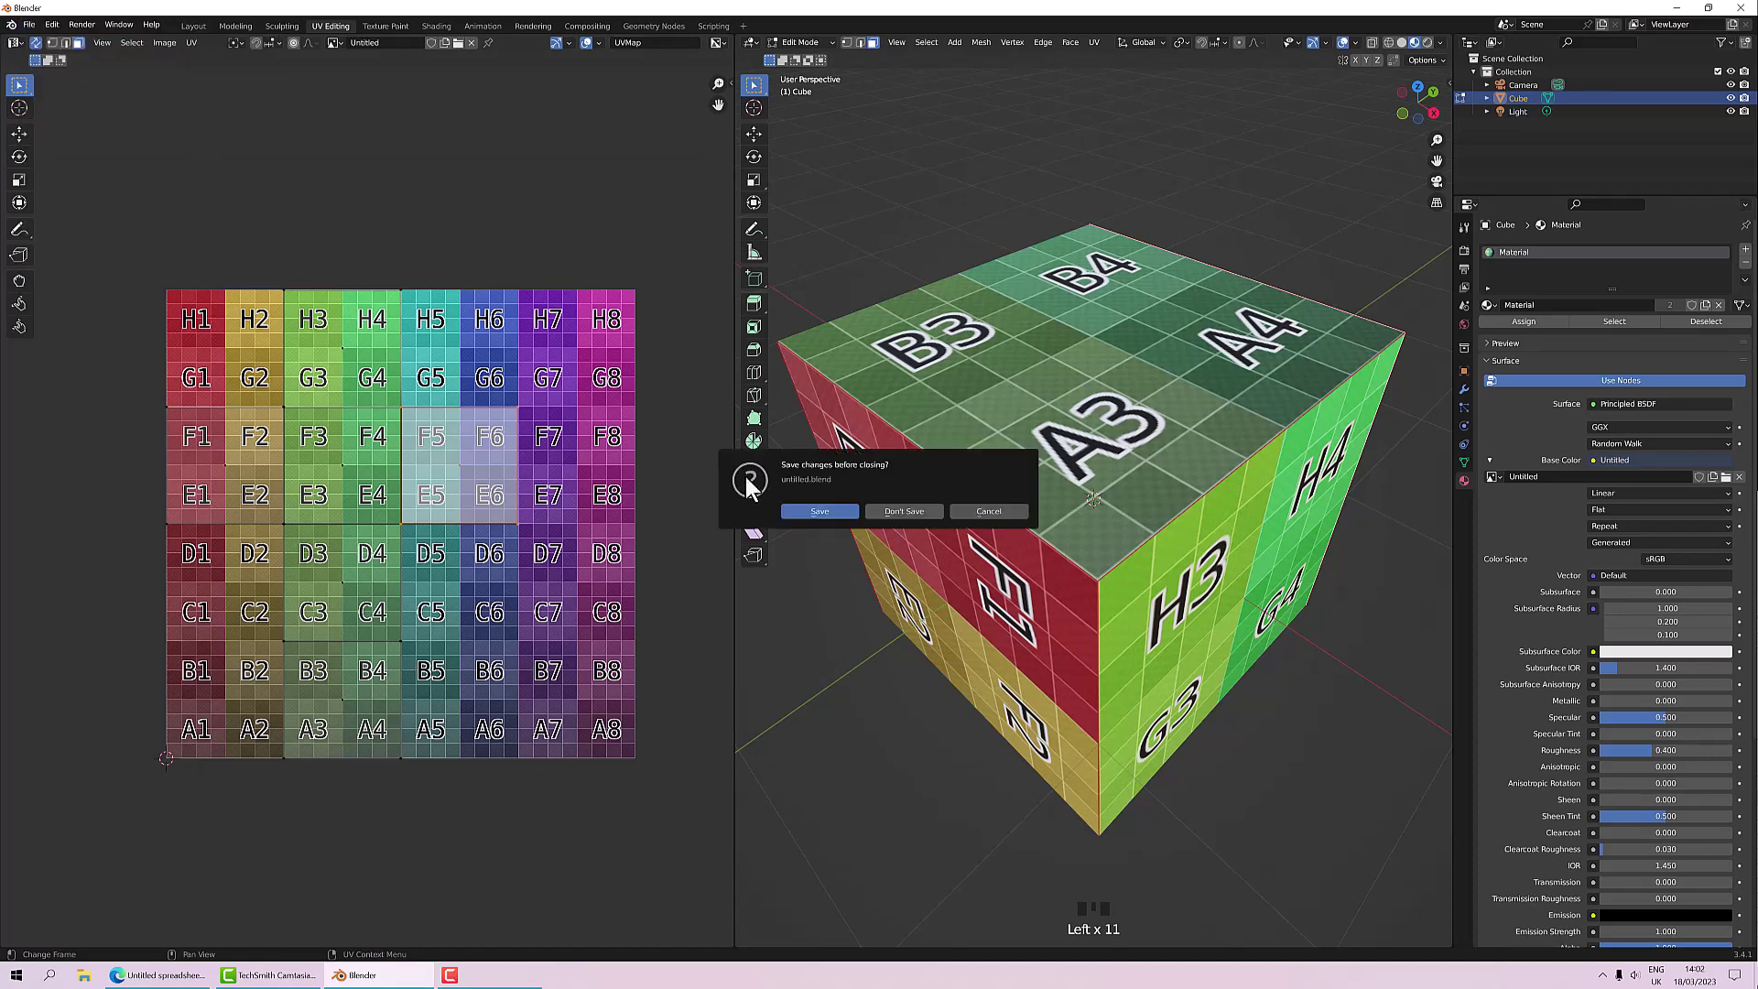
click(892, 511)
key(Delete)
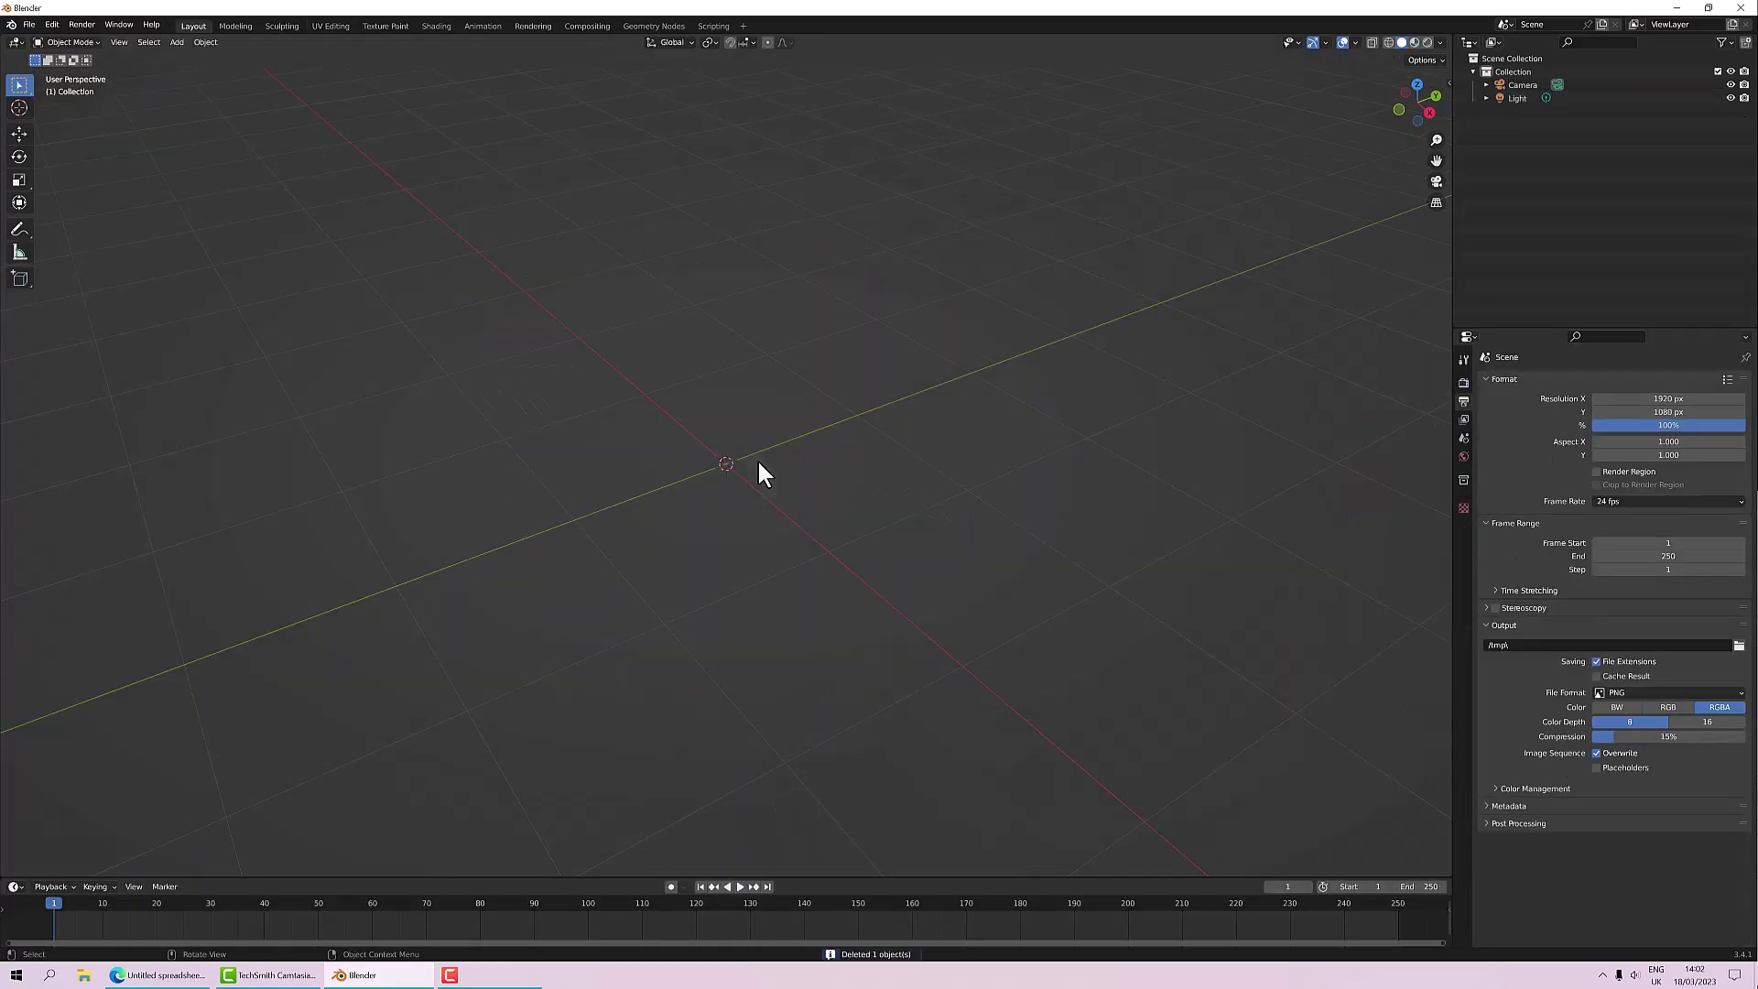
Step: Import Barrel.obj from the D:\MY Training\youtube\UVMapping folder with the legacy Wavefront importer
click(30, 26)
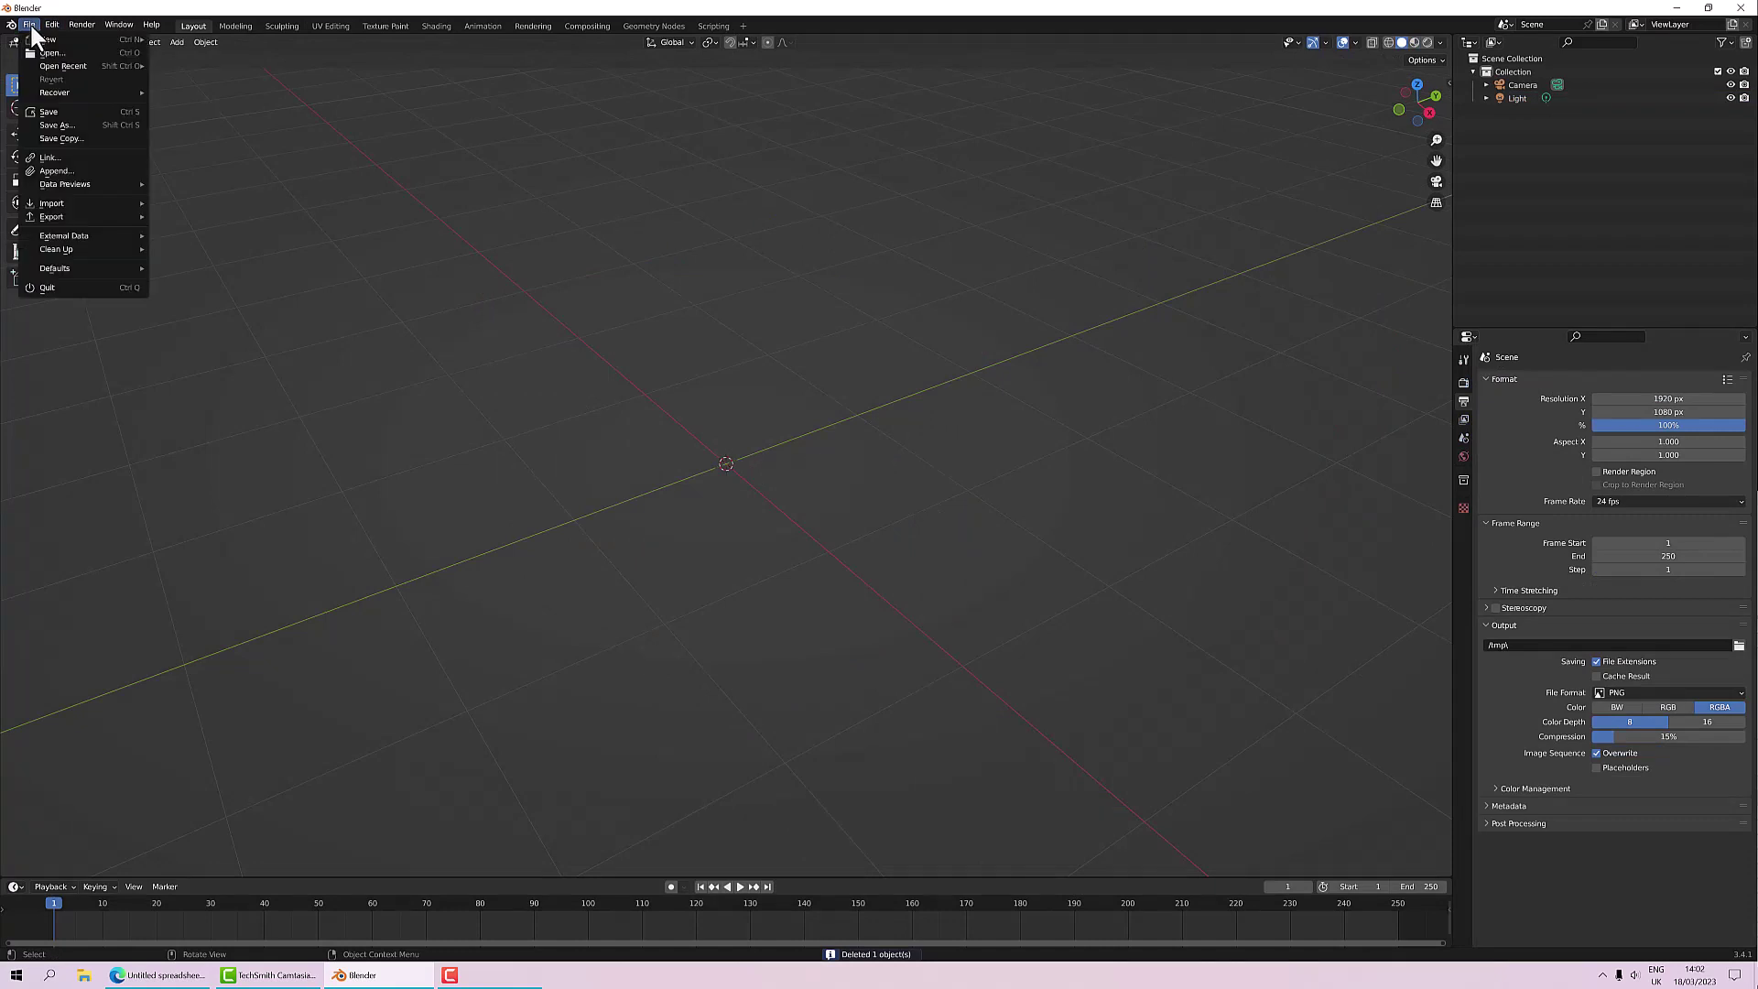
mouse_move(77, 204)
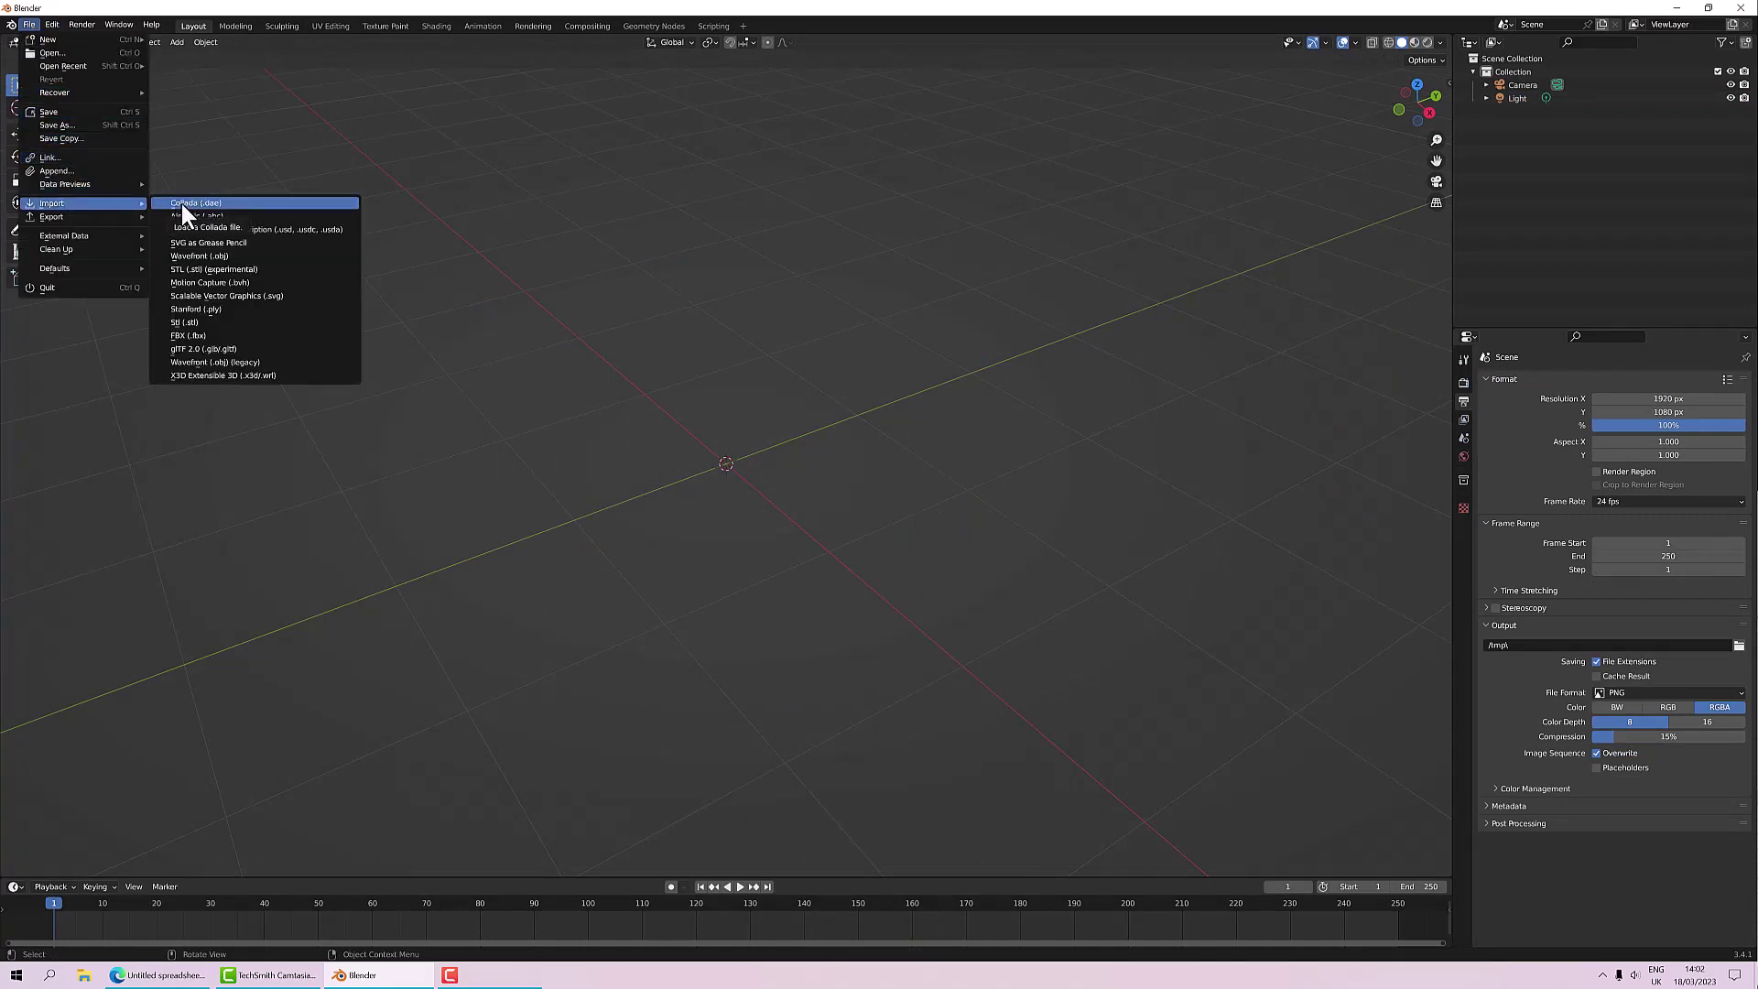
click(216, 363)
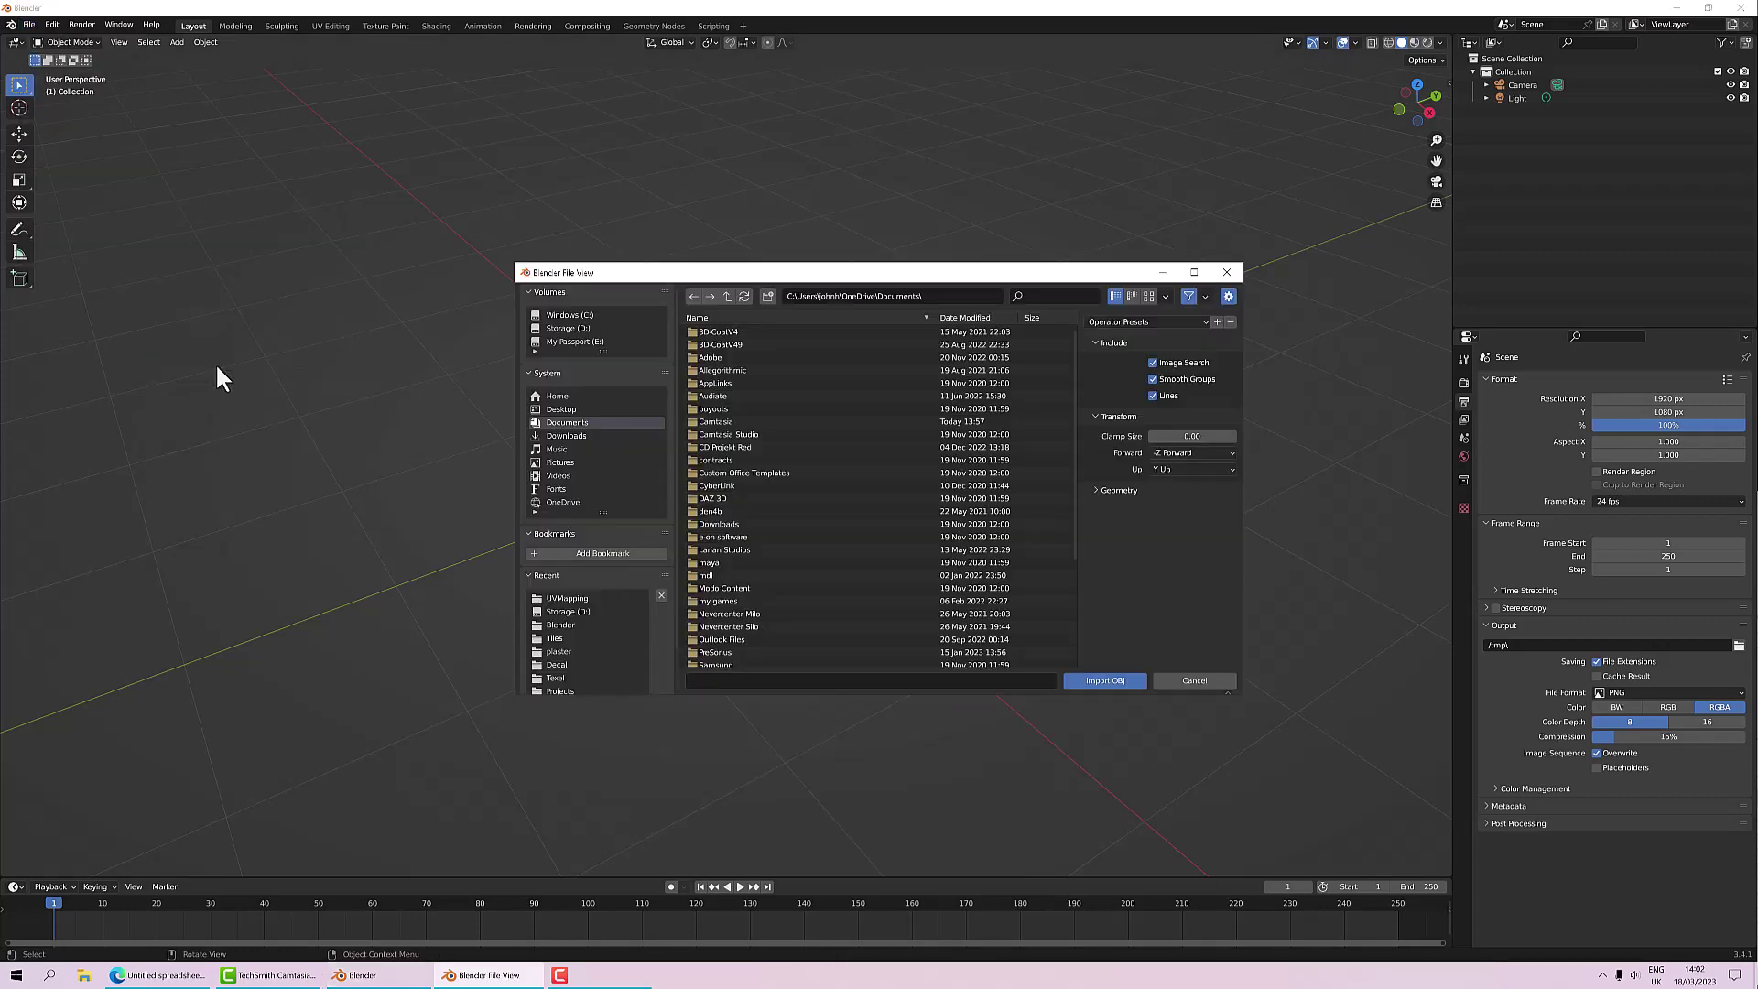
click(564, 330)
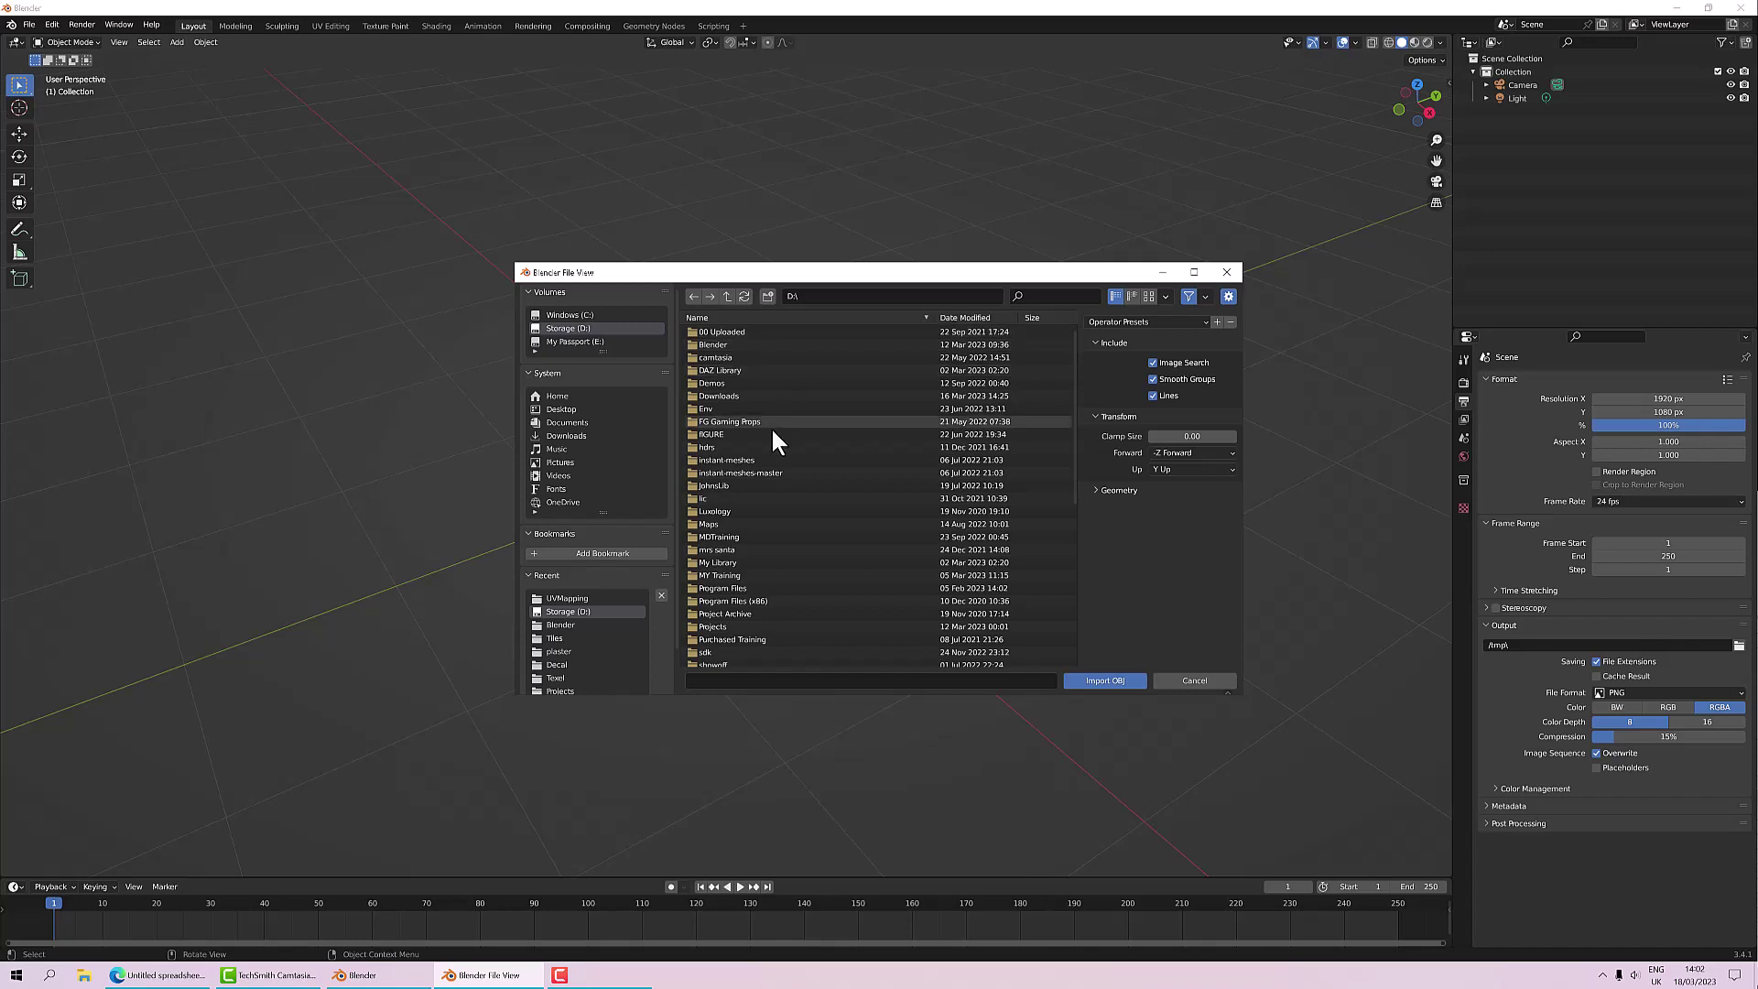
double_click(740, 571)
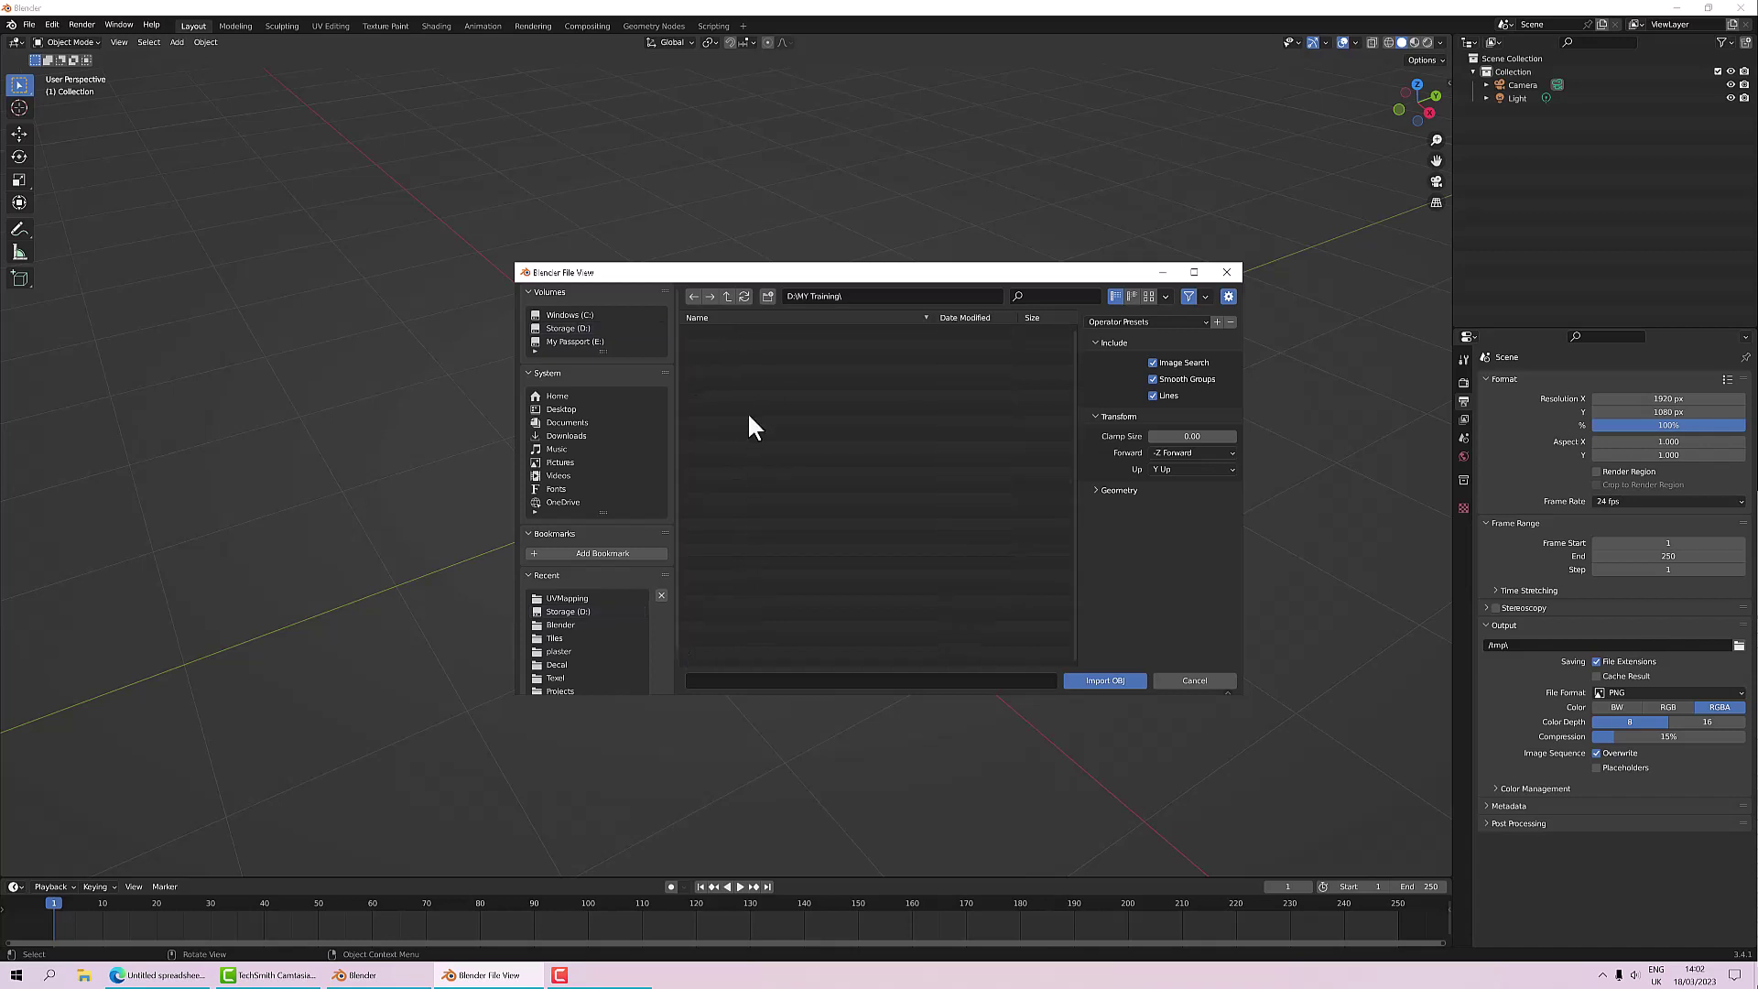
click(970, 317)
click(754, 332)
double_click(754, 332)
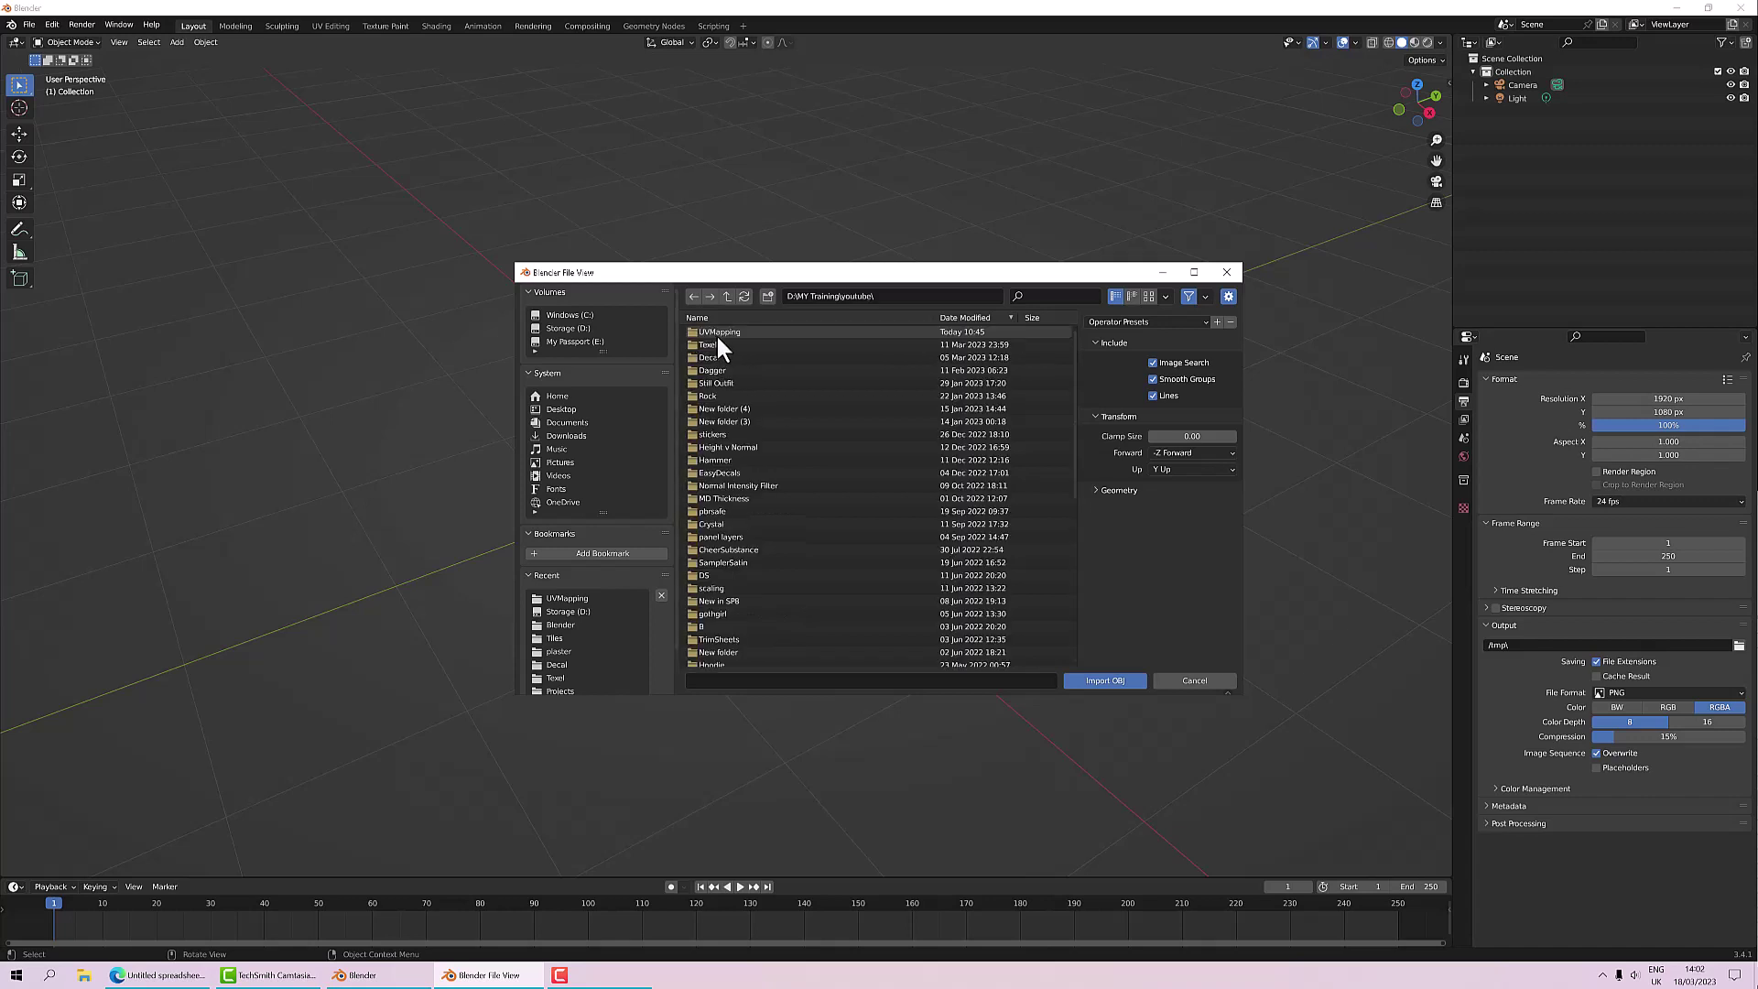
double_click(716, 332)
click(707, 345)
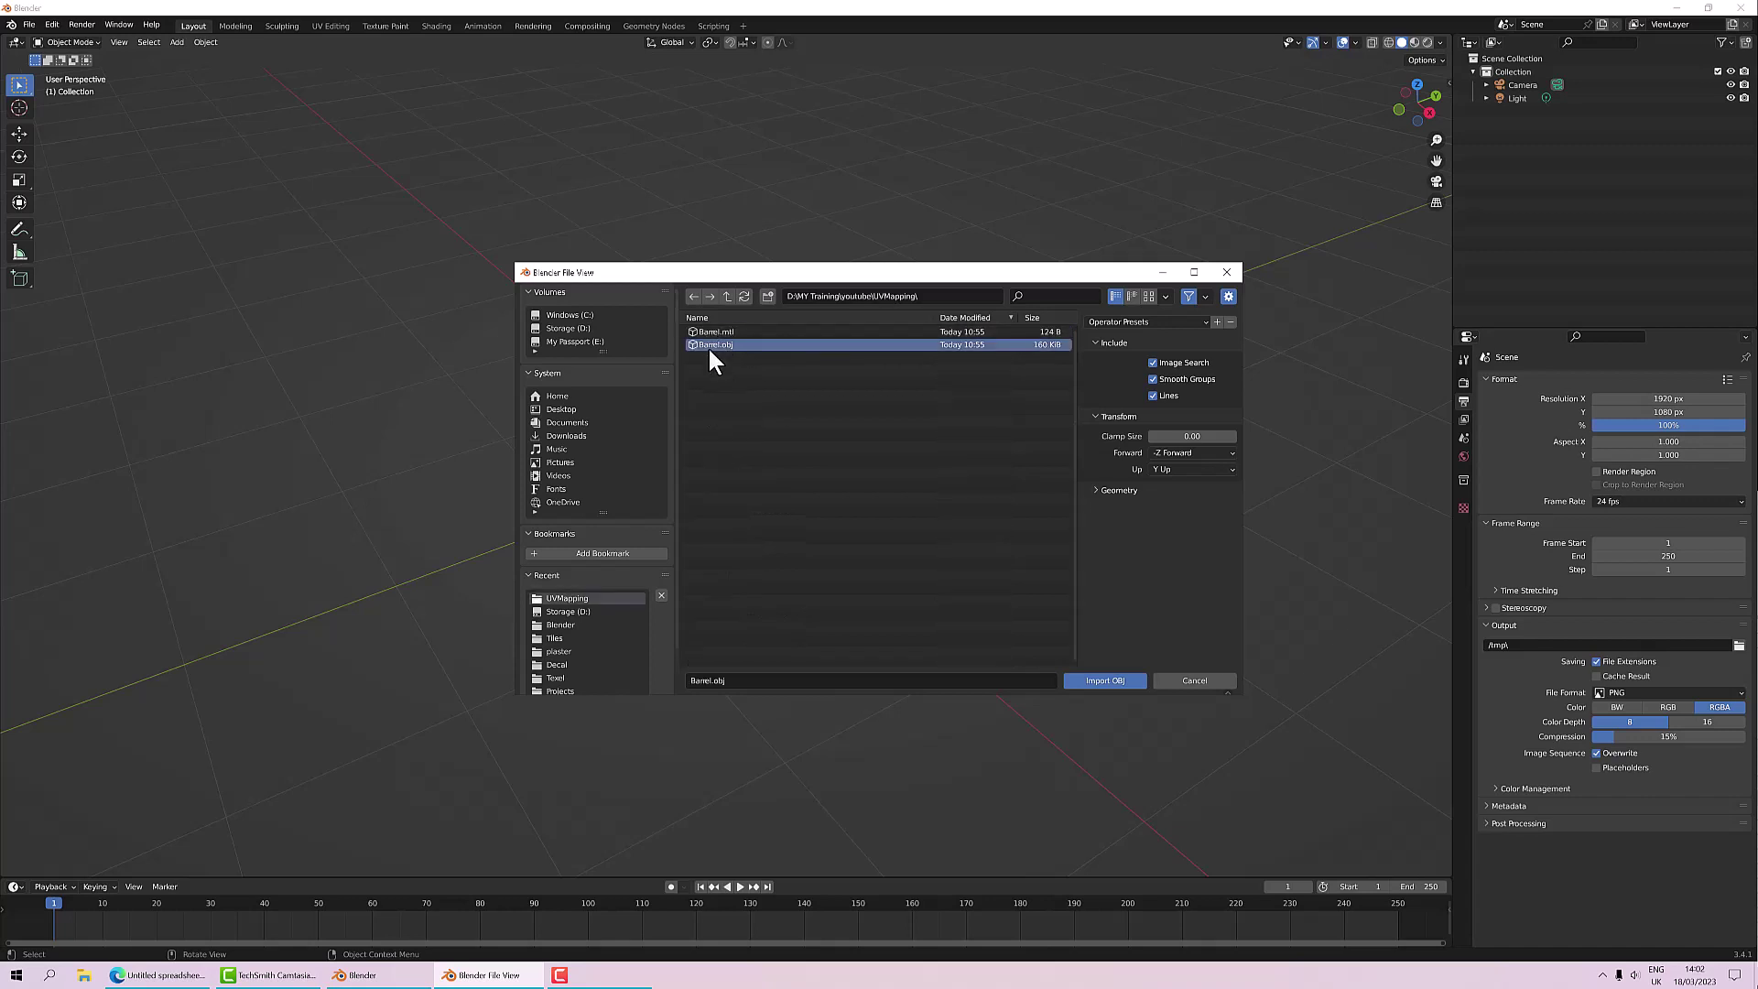
double_click(706, 345)
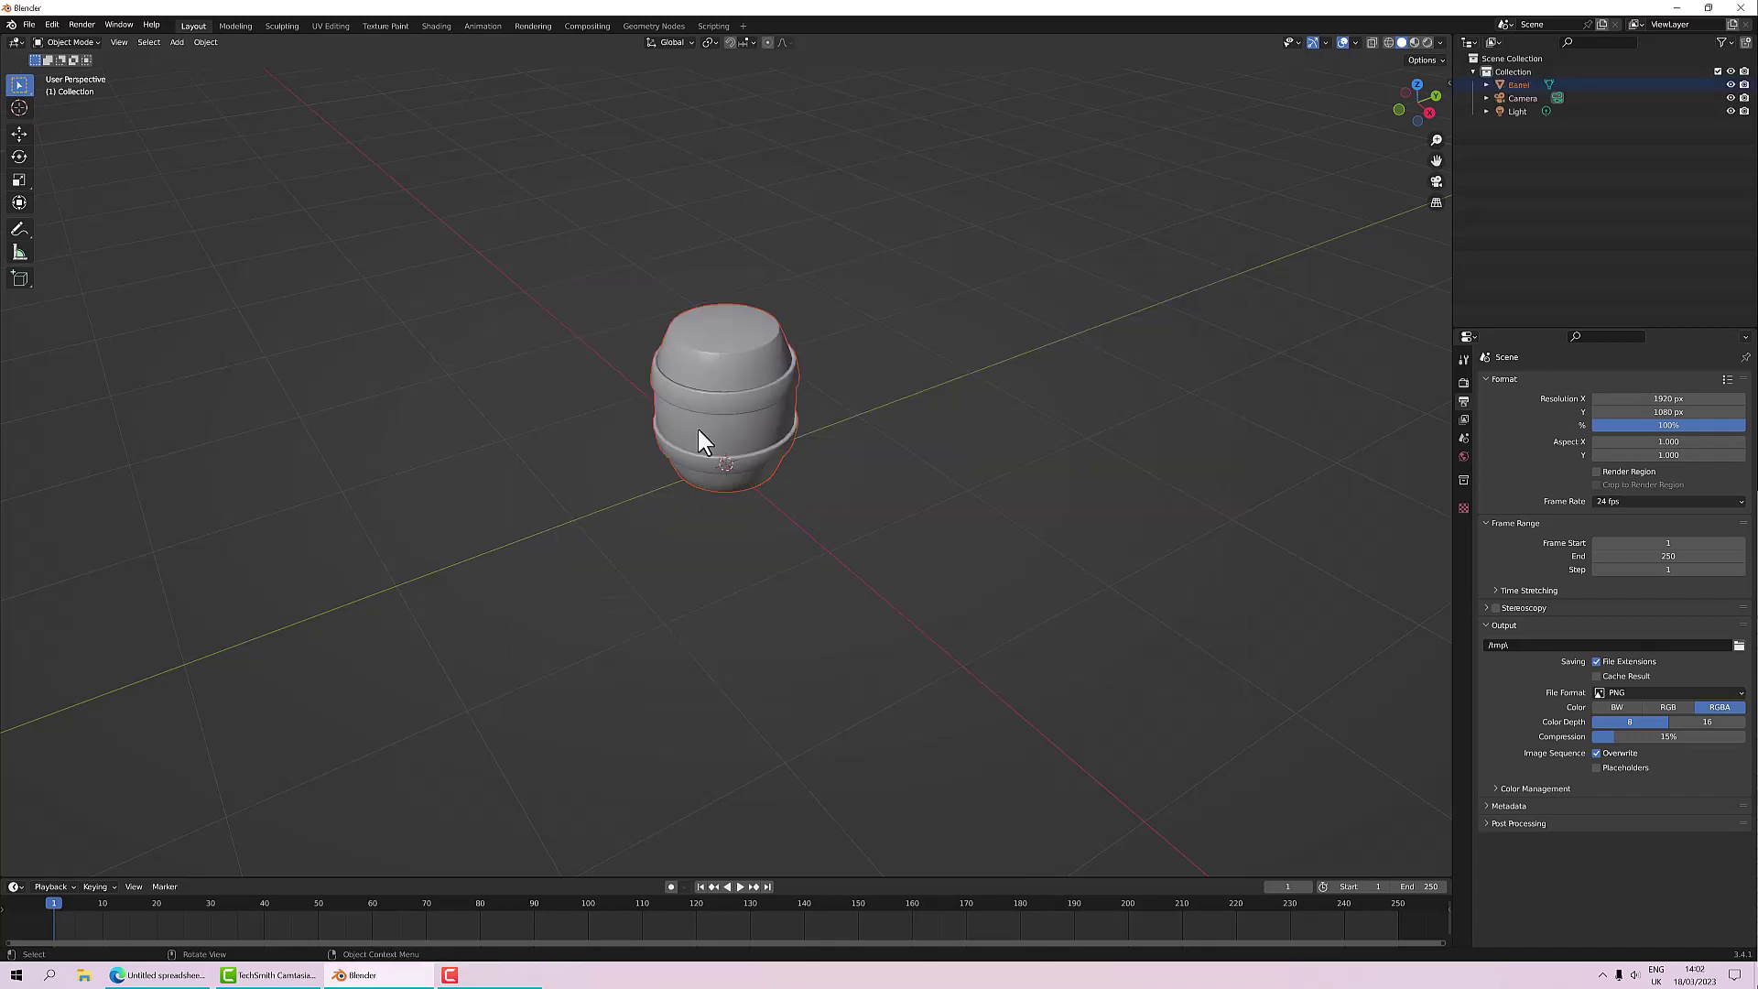
Step: Switch to the UV Editing workspace and put the imported barrel into Edit Mode
scroll(698, 428, up, 5)
middle_drag(698, 429, 827, 577)
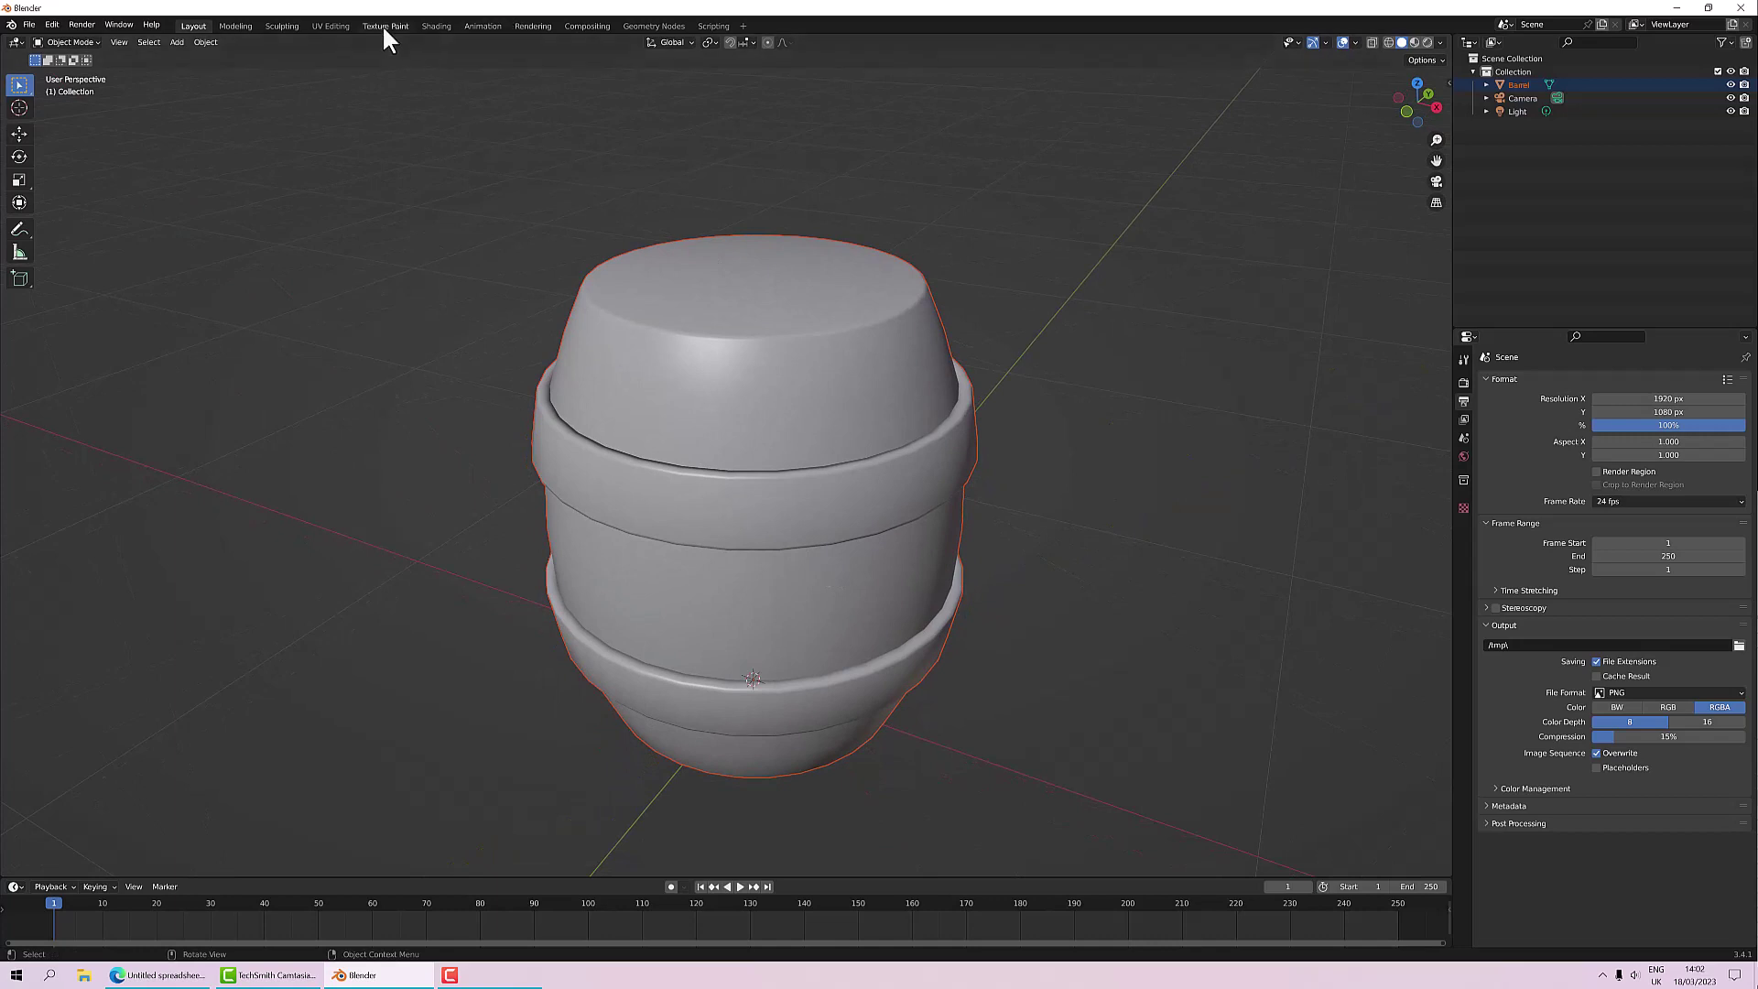
click(332, 26)
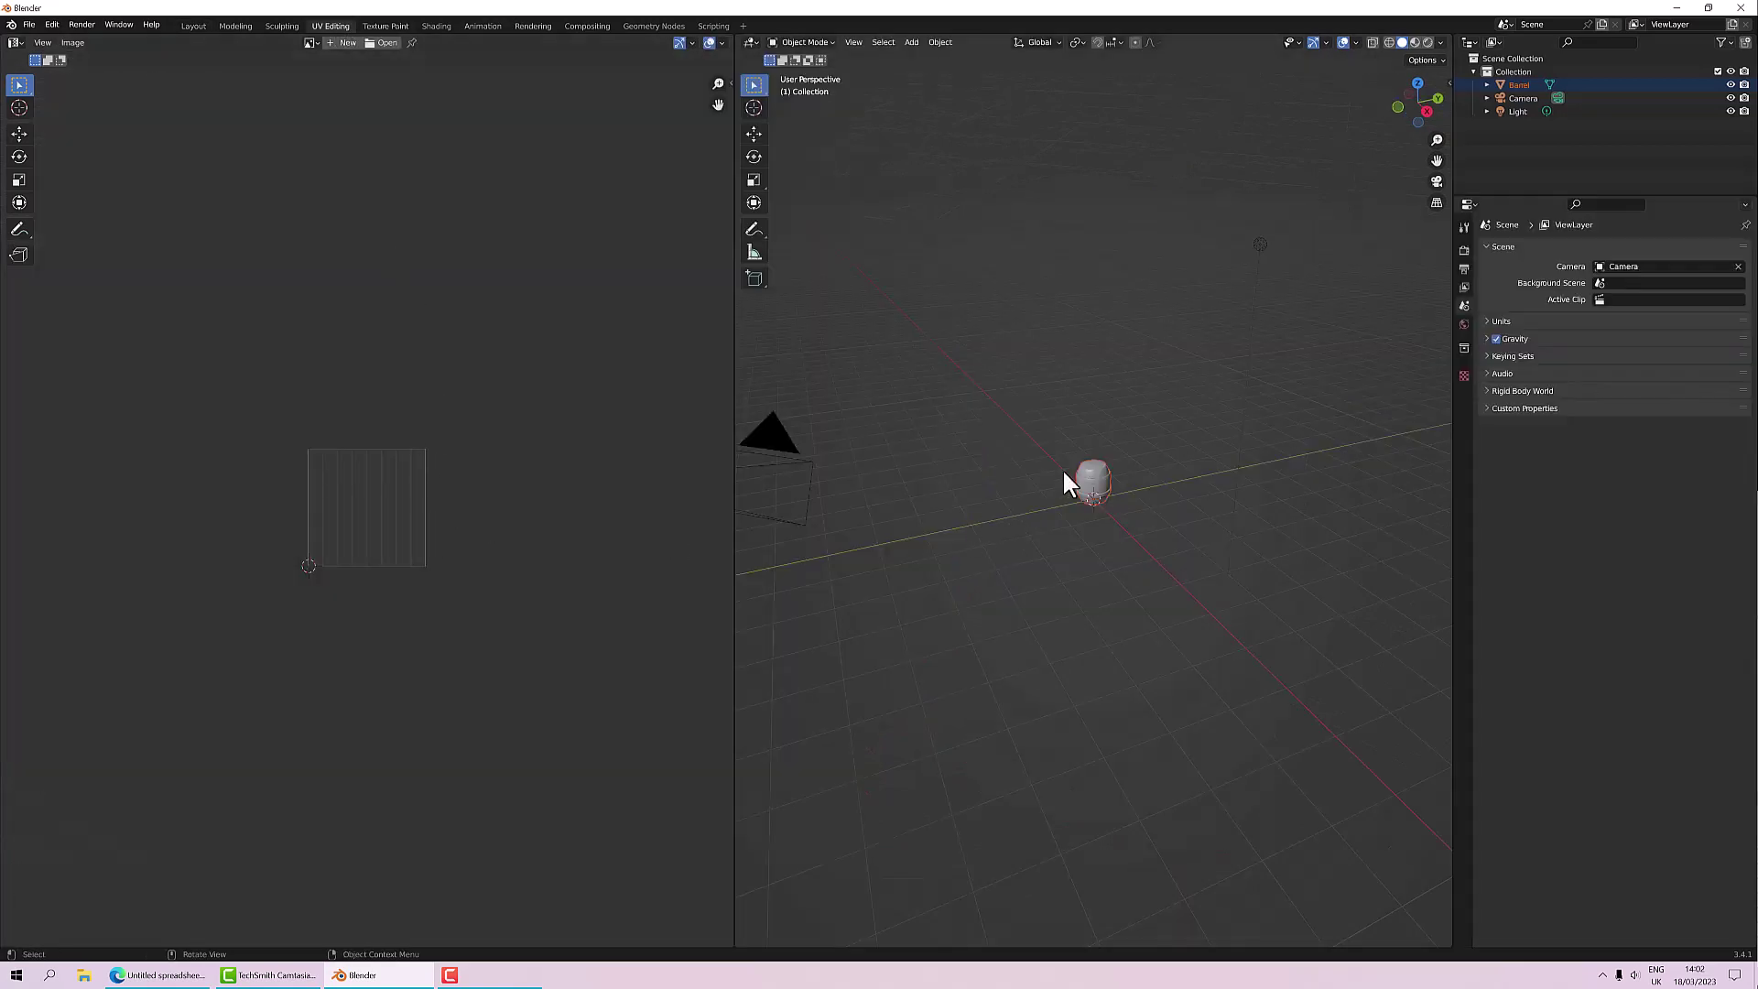
scroll(1117, 494, up, 5)
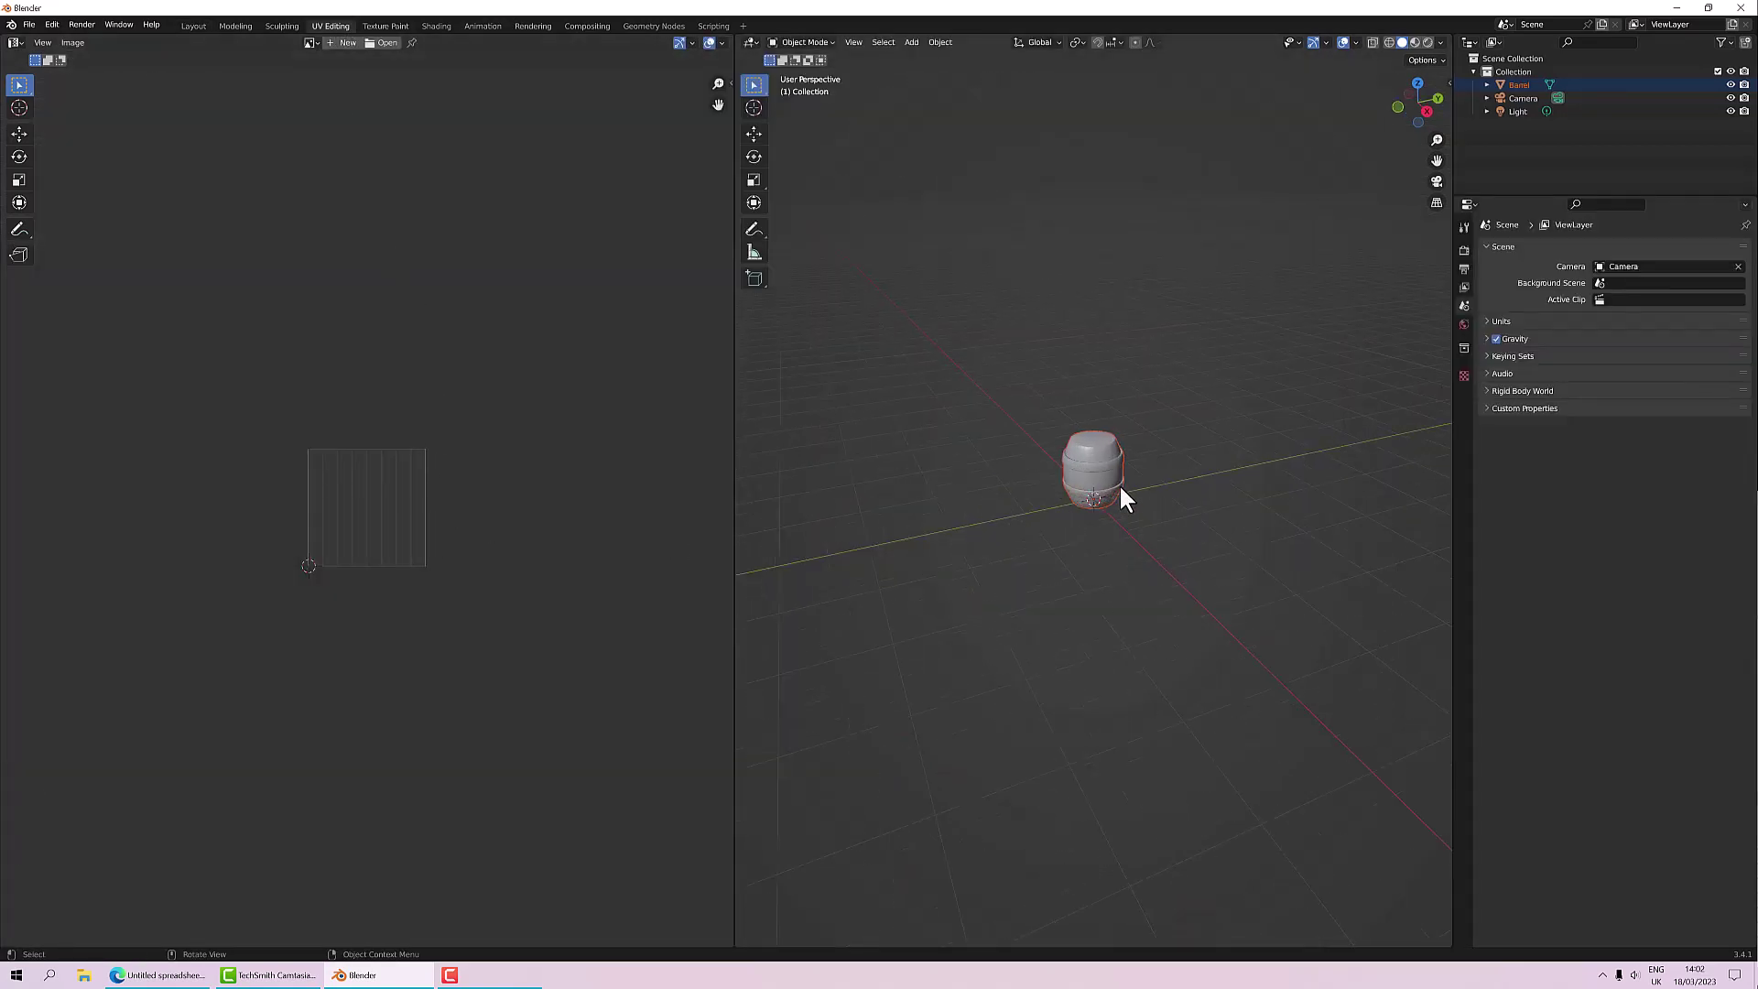
click(1084, 426)
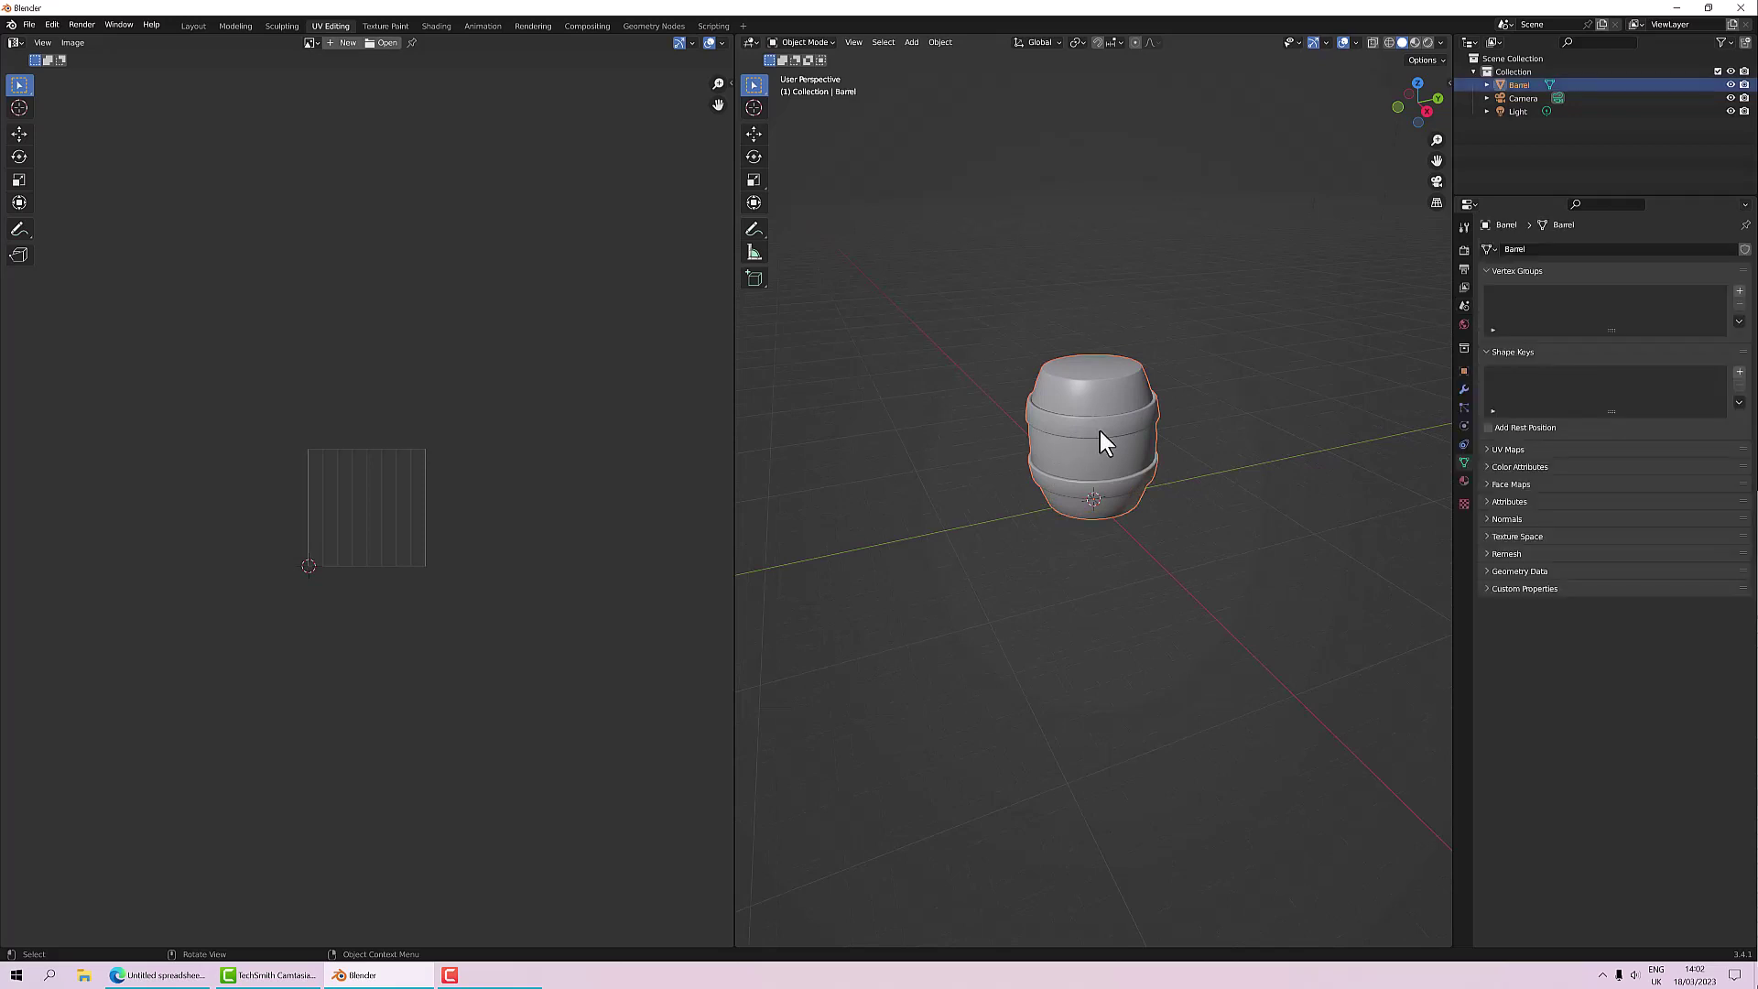
key(Tab)
scroll(401, 497, up, 3)
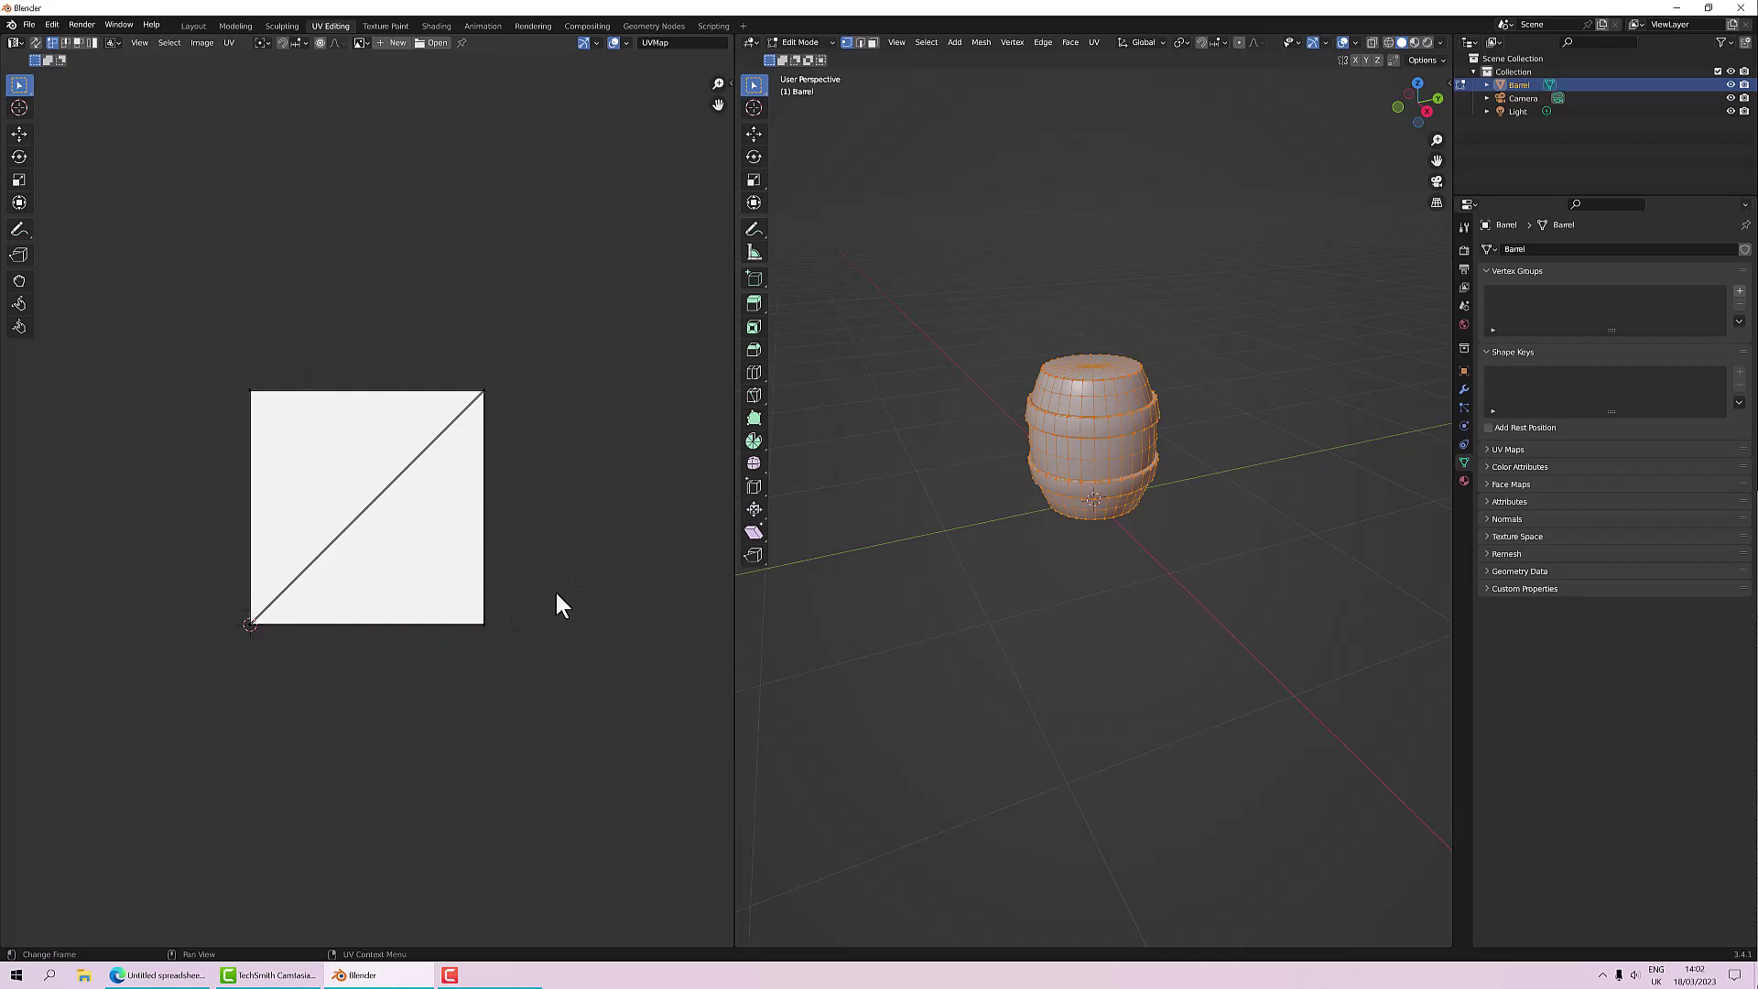
Step: Isolate the barrel's main body by selecting its linked geometry and hiding the two surrounding bands
scroll(1078, 393, up, 5)
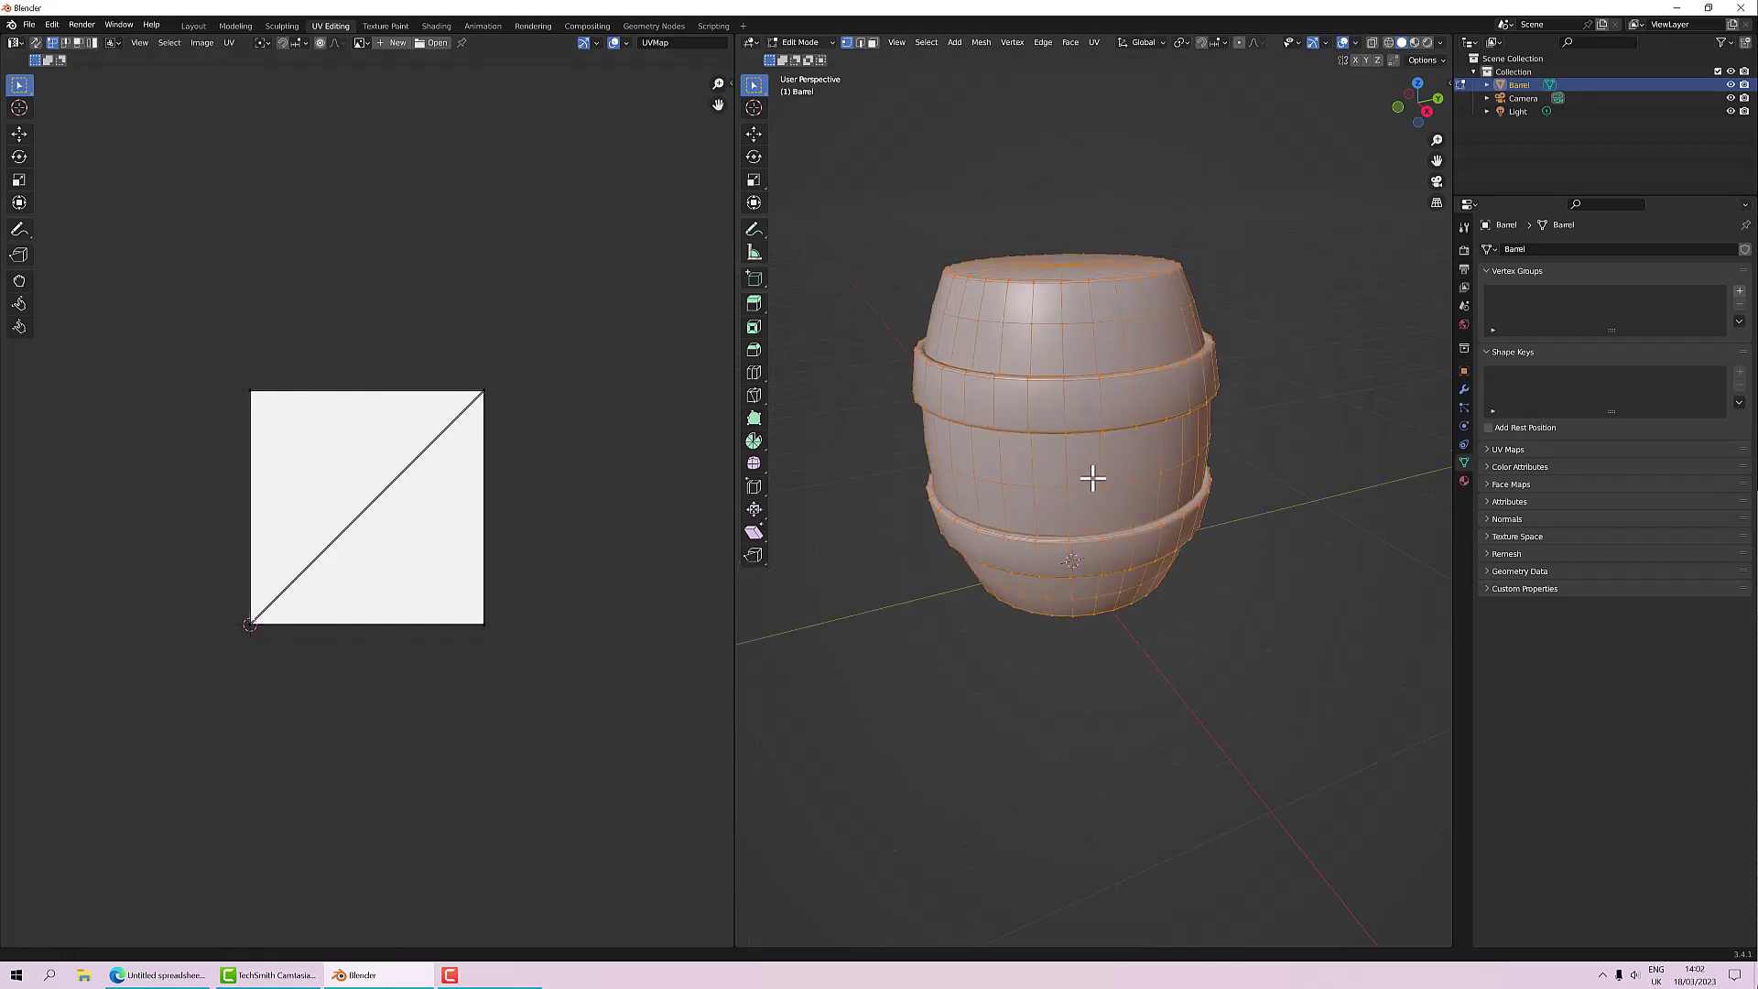
middle_drag(1093, 477, 1079, 596)
scroll(1079, 593, up, 2)
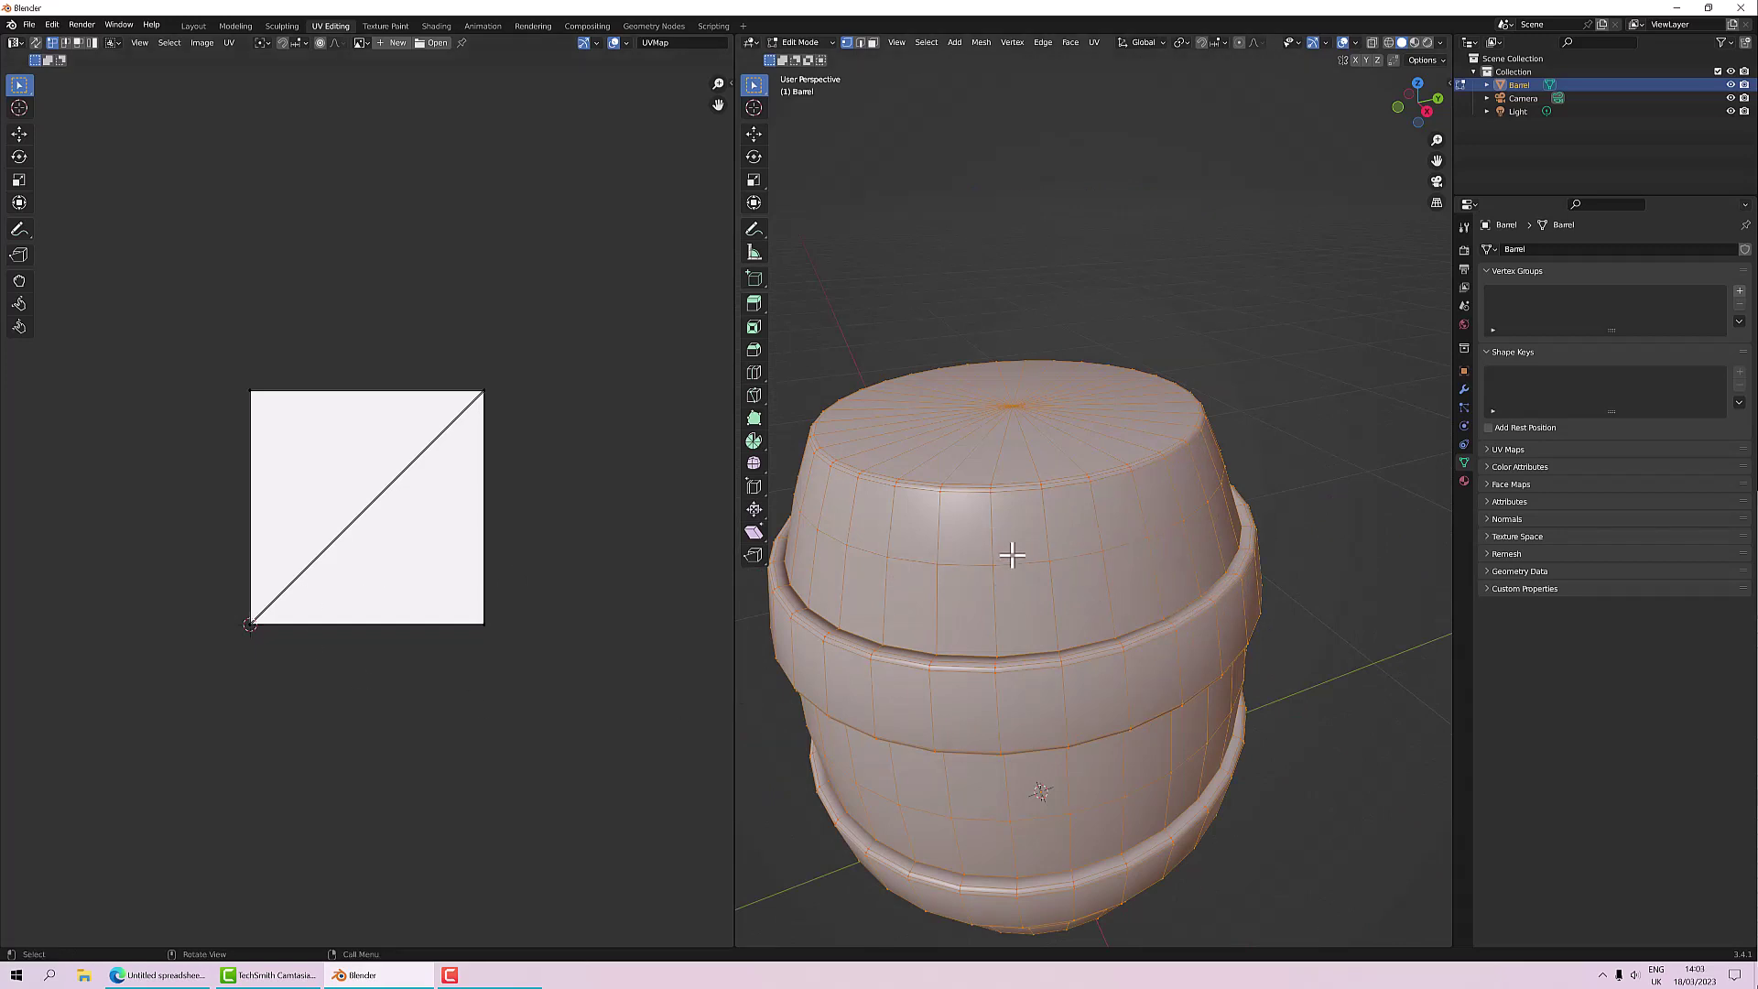
mouse_move(1009, 550)
middle_down()
mouse_move(1031, 536)
mouse_move(1029, 558)
middle_up()
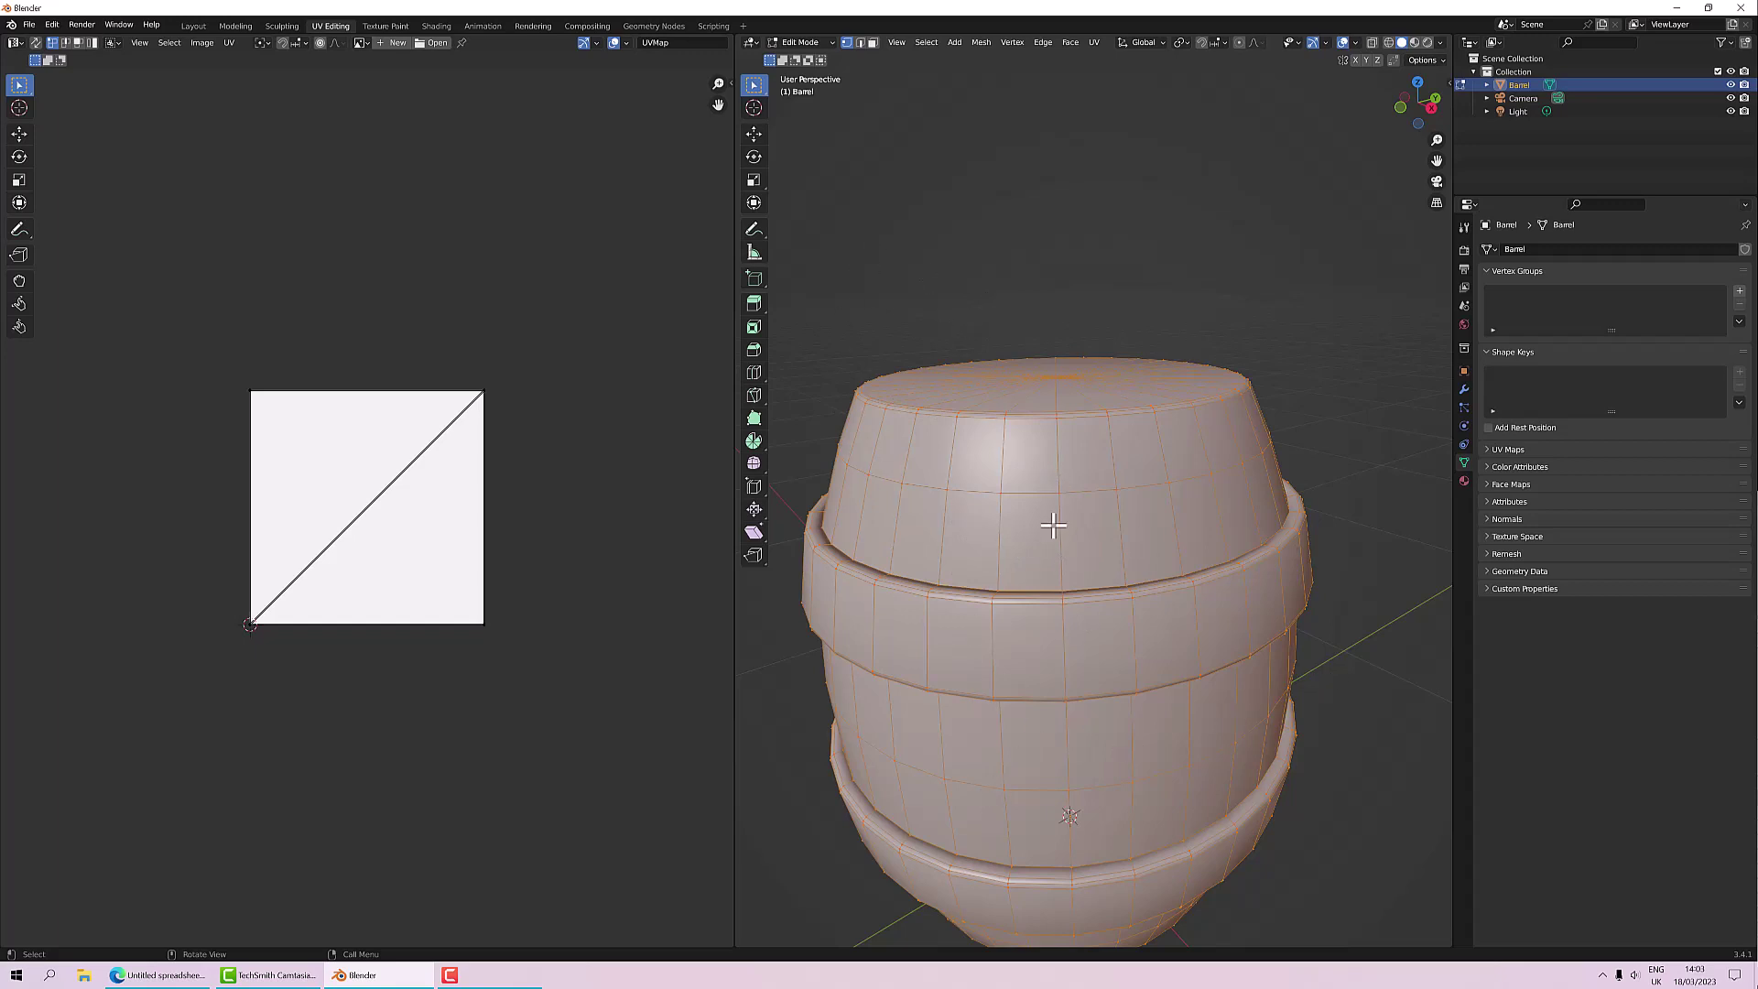
key(alt+a)
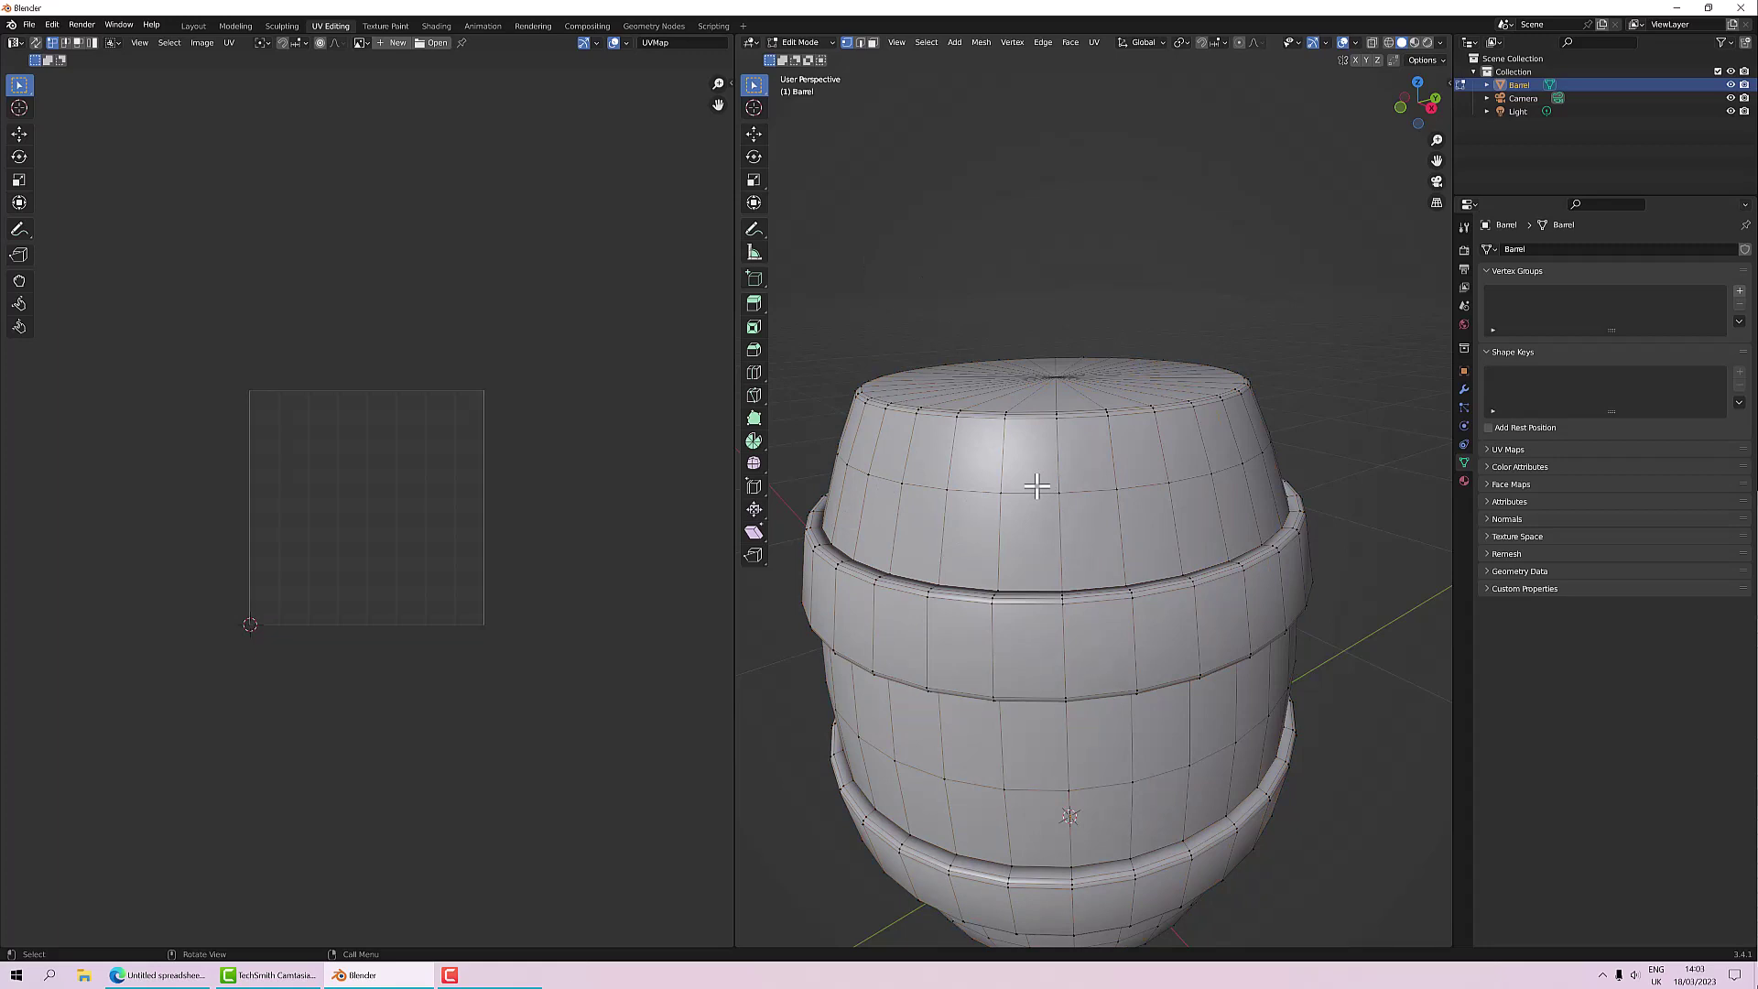
key(l)
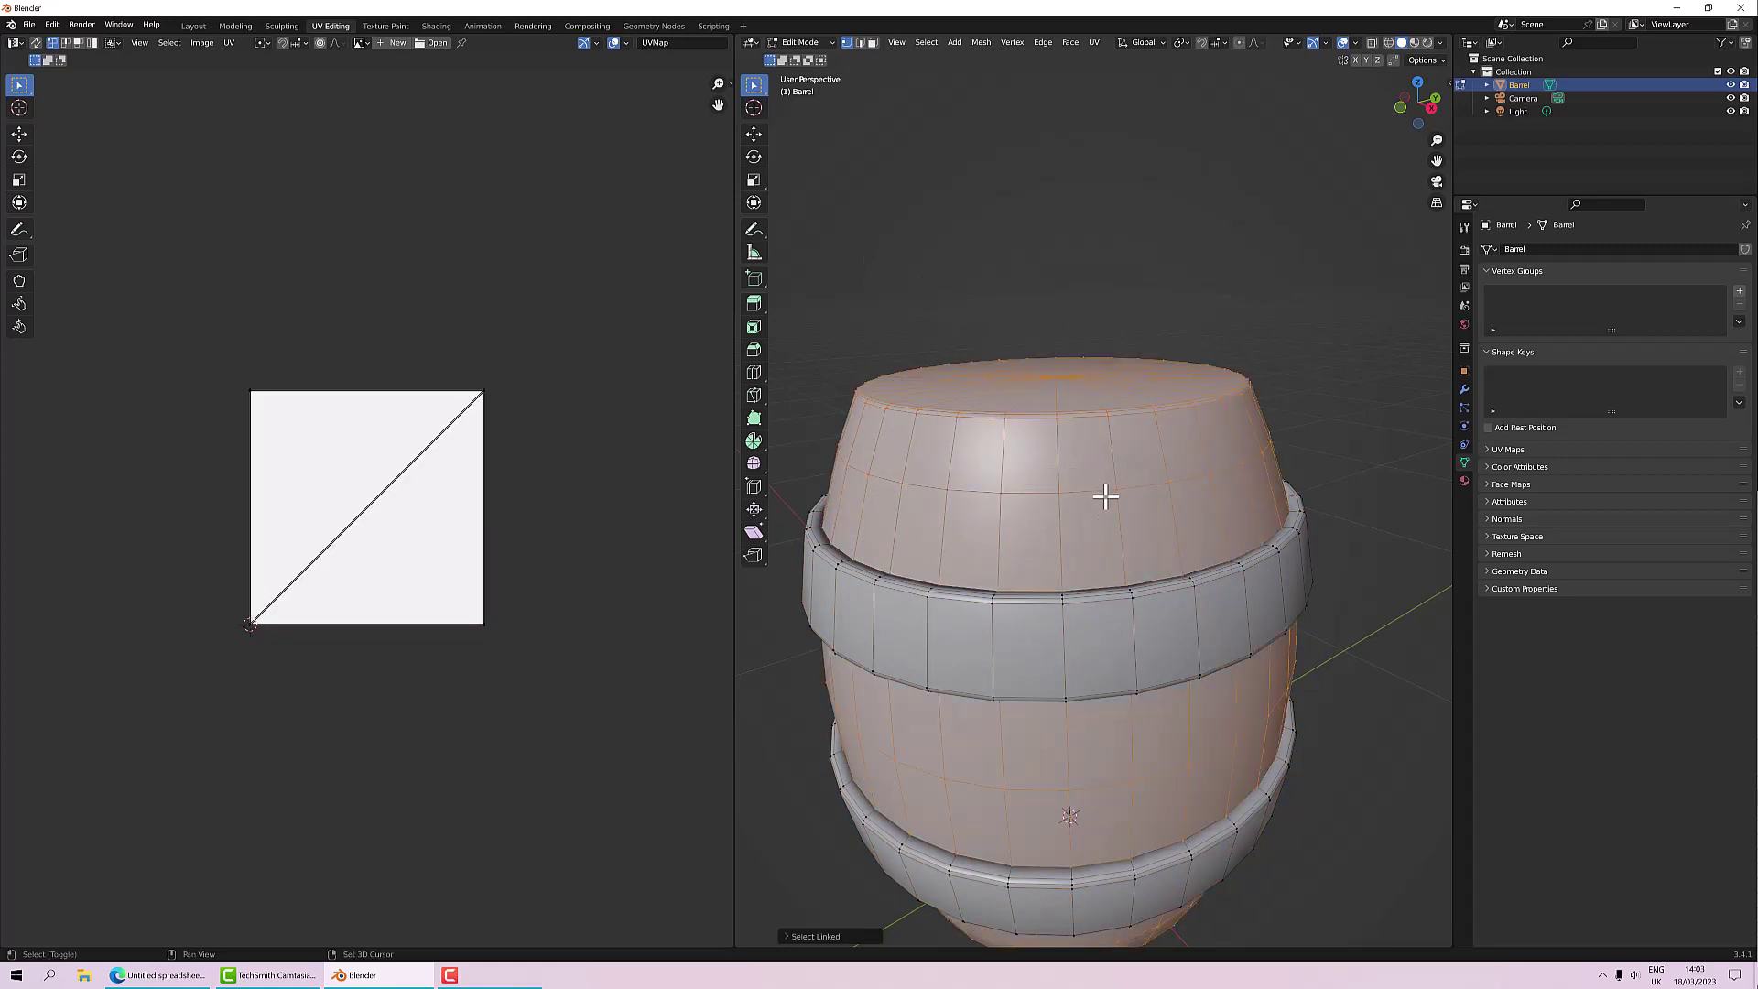
key(shift+h)
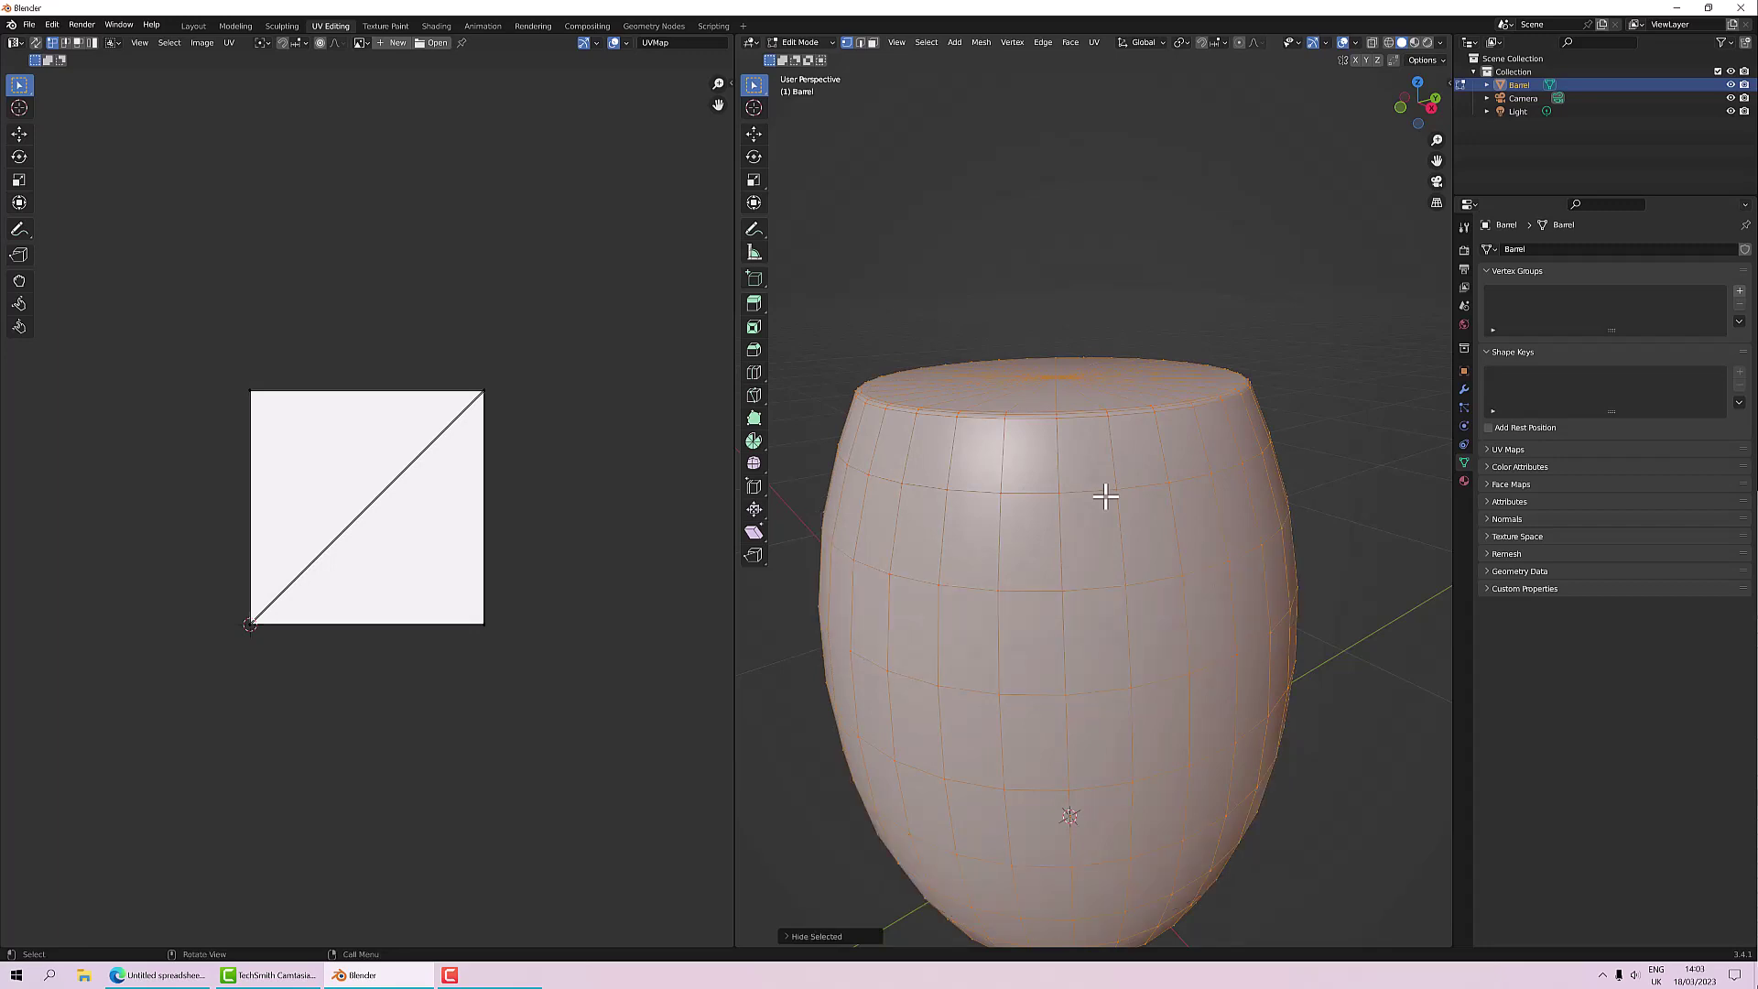
Step: Mark the edge loops around the barrel body's top and bottom rims as seams
middle_drag(1118, 522, 1138, 541)
scroll(1138, 541, down, 2)
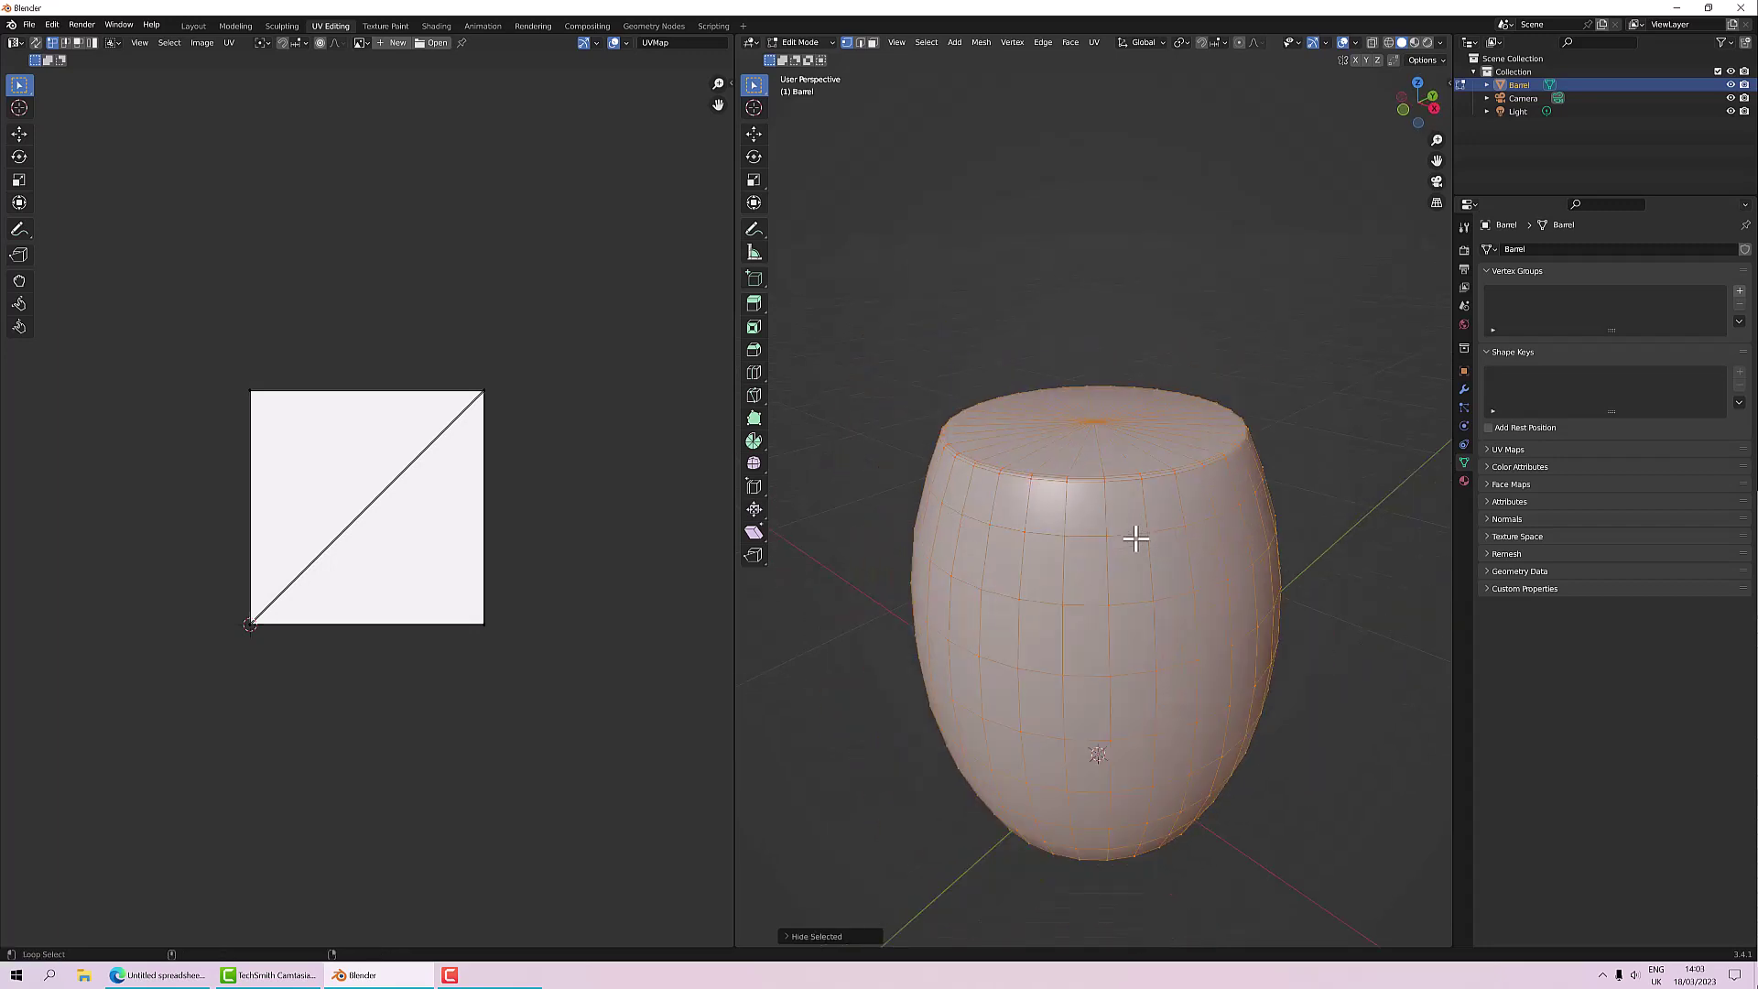
click(860, 42)
scroll(1118, 491, up, 2)
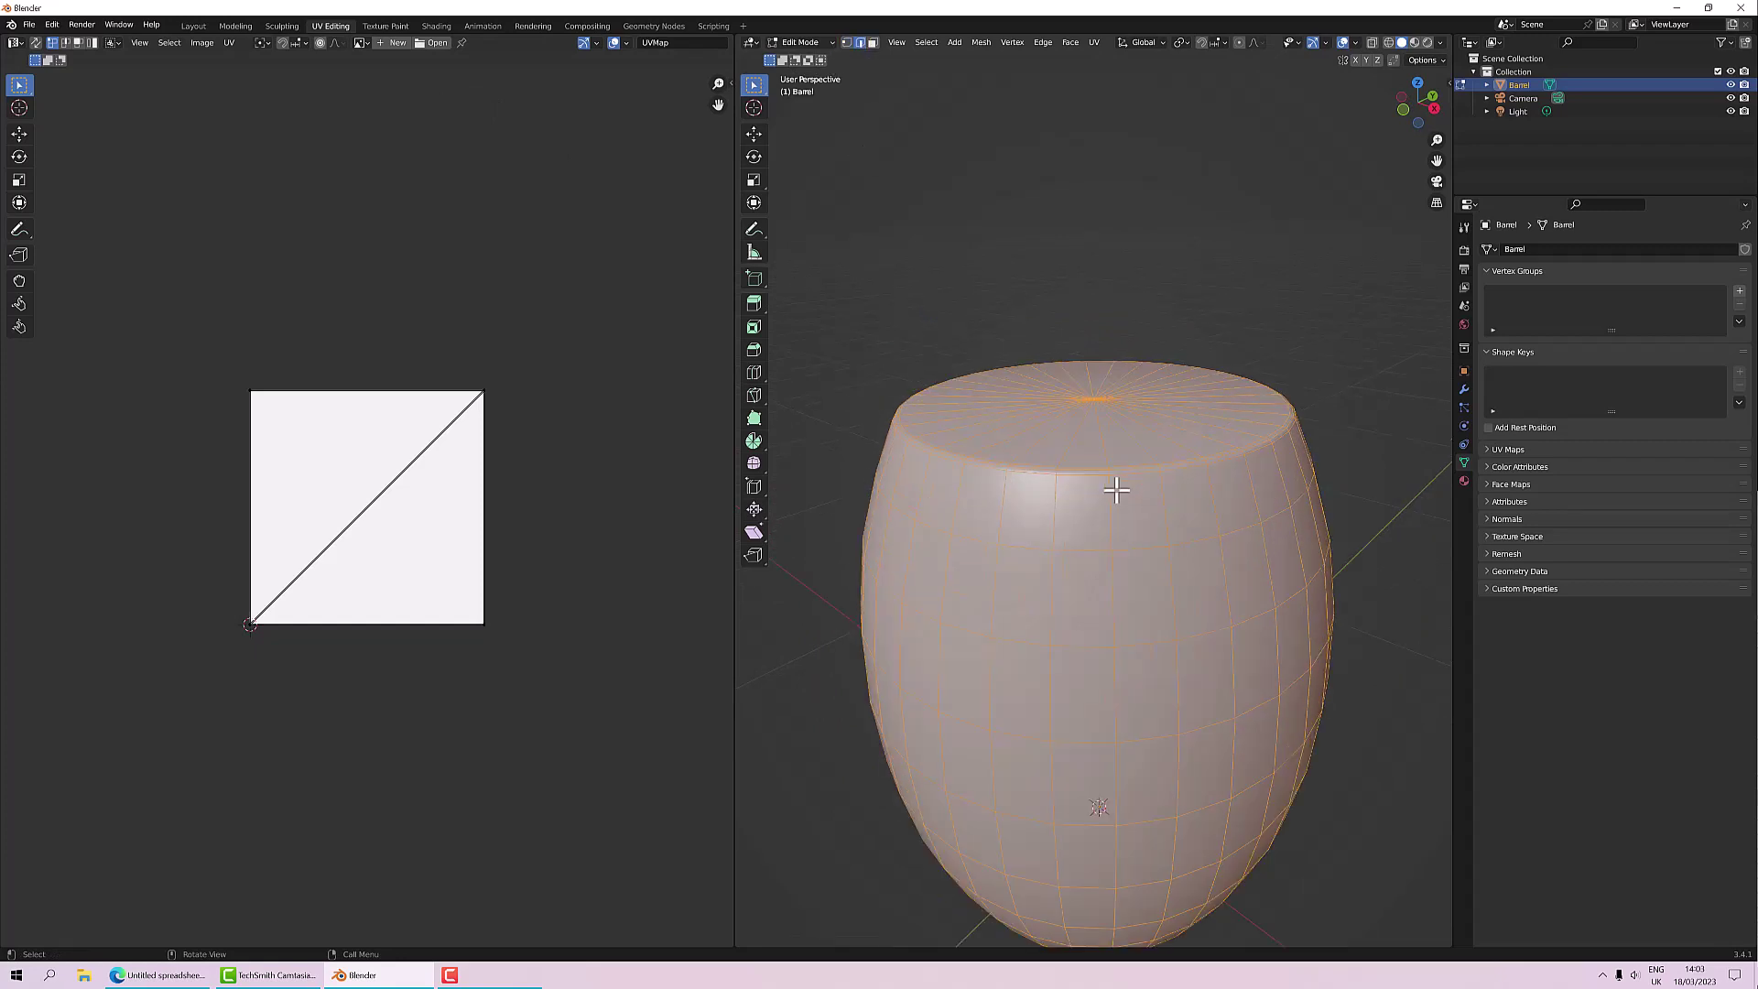
scroll(1116, 492, up, 2)
click(1092, 440)
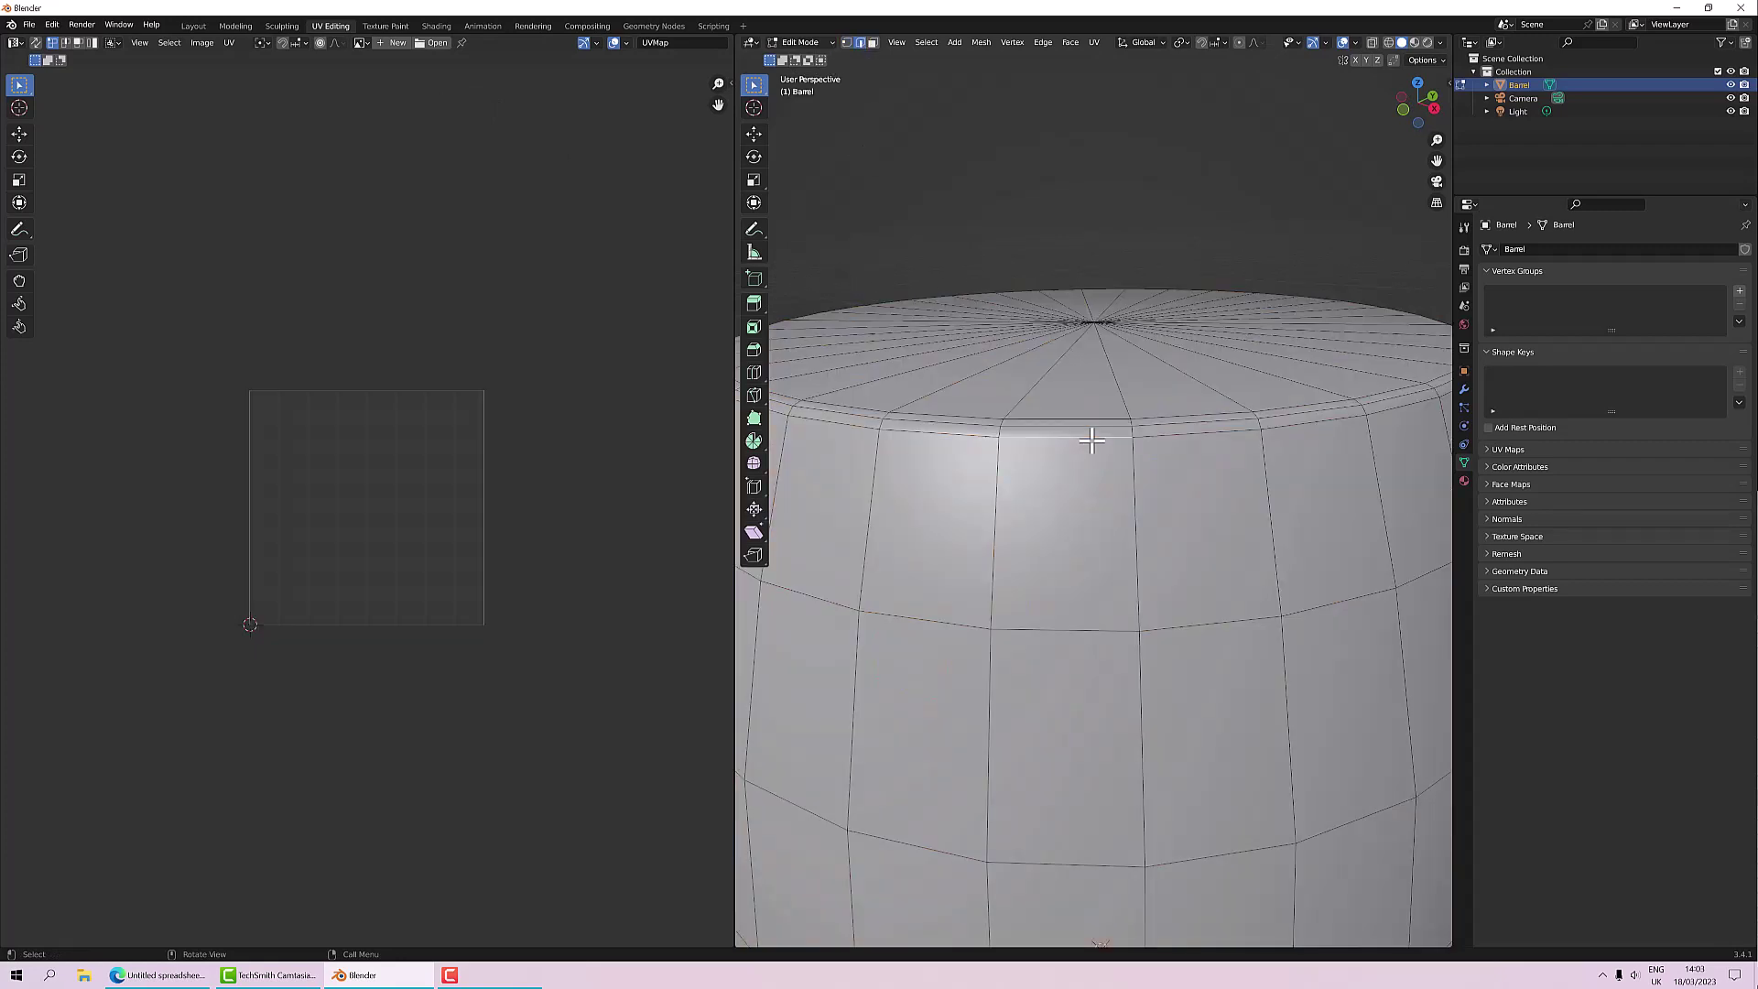
alt+click(1092, 440)
scroll(1091, 440, down, 3)
middle_drag(1083, 493, 1099, 651)
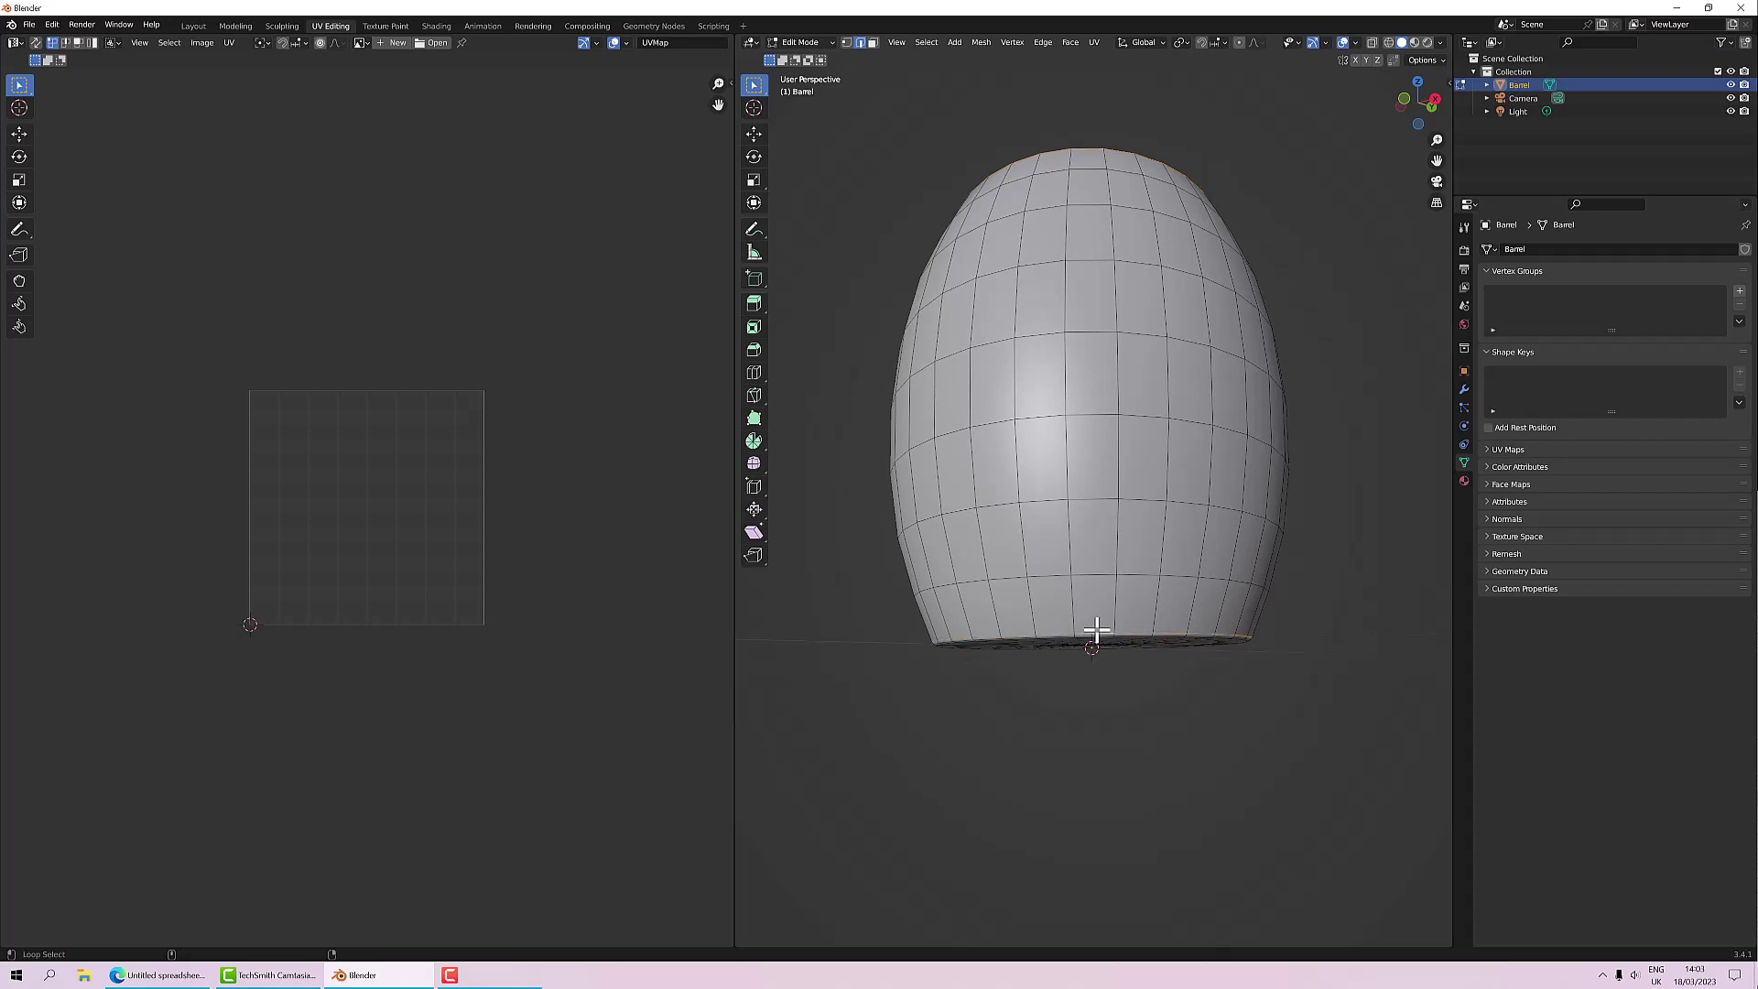
middle_drag(1096, 630, 1096, 549)
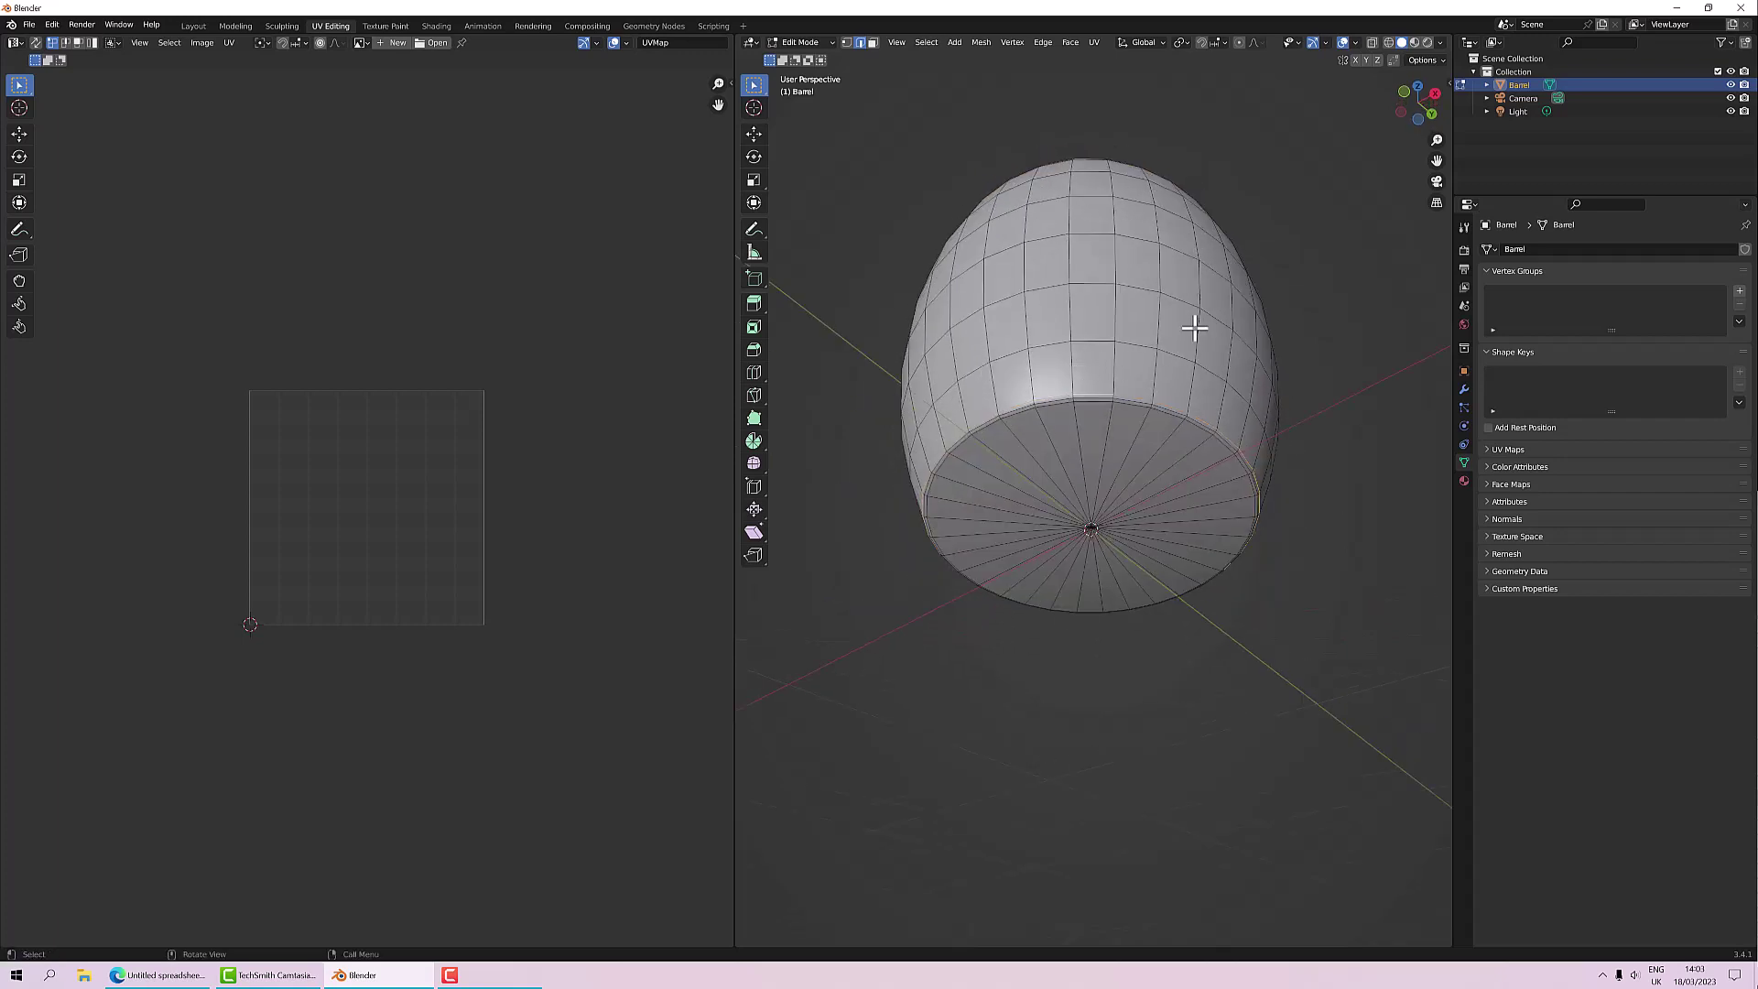
middle_drag(1189, 326, 1184, 491)
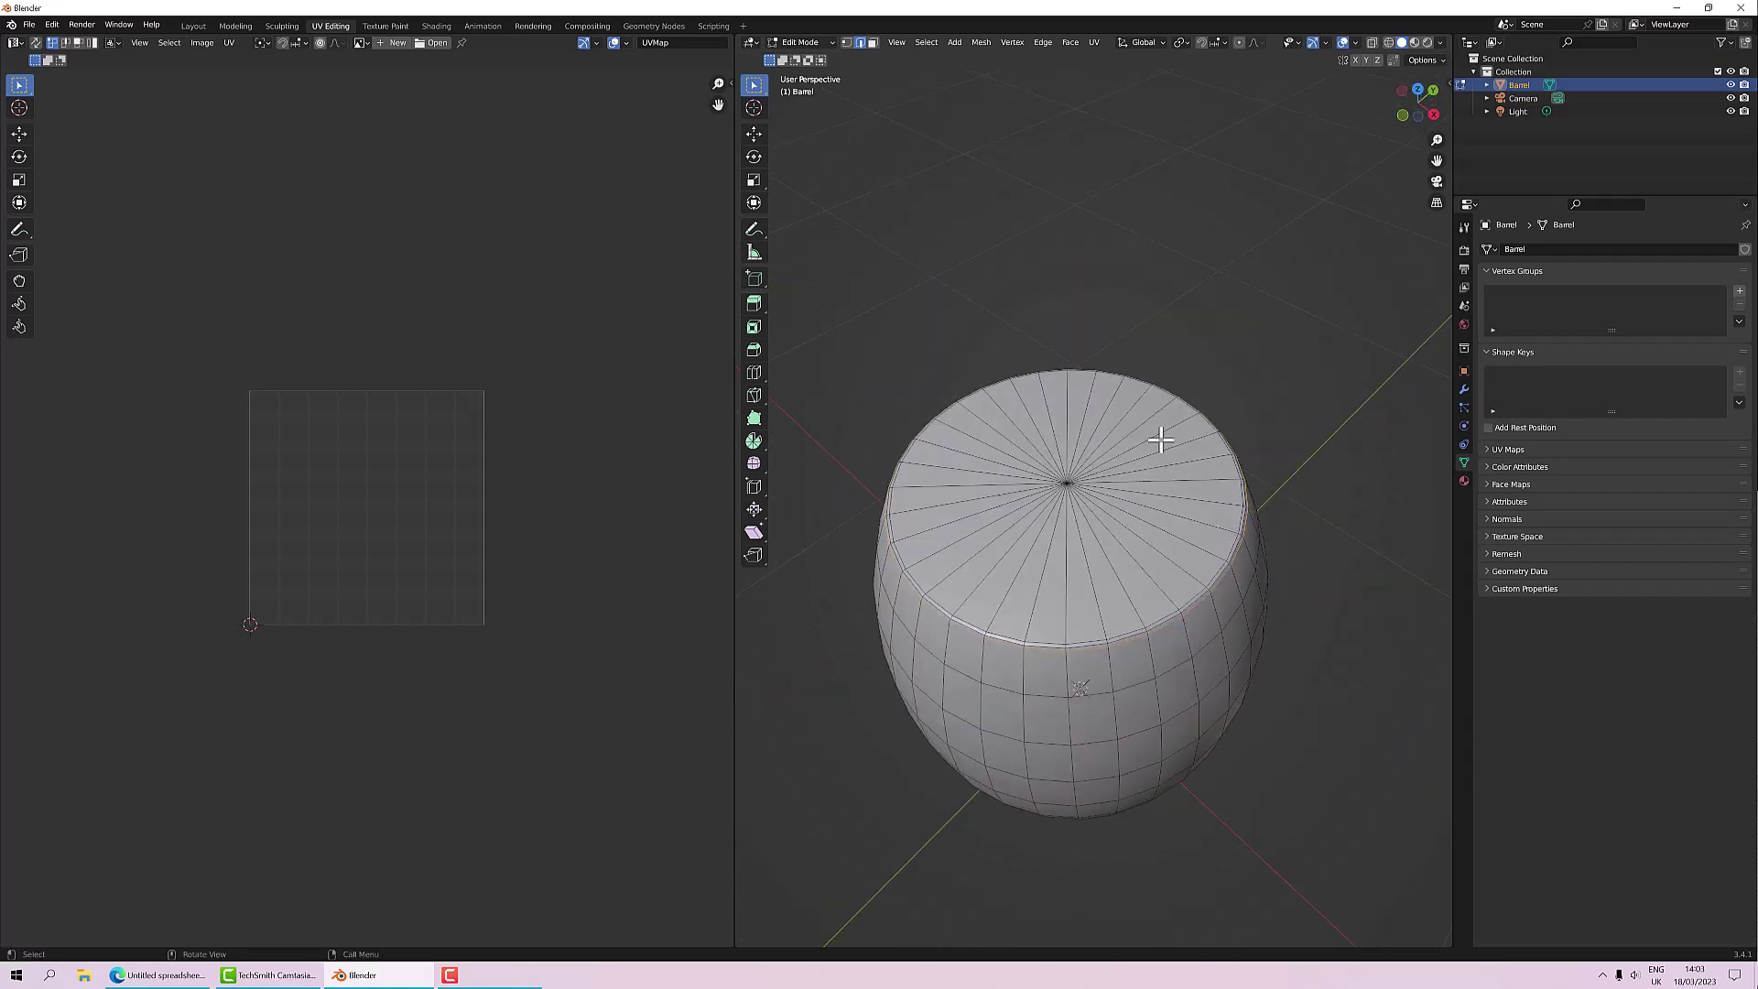
right_click(1047, 607)
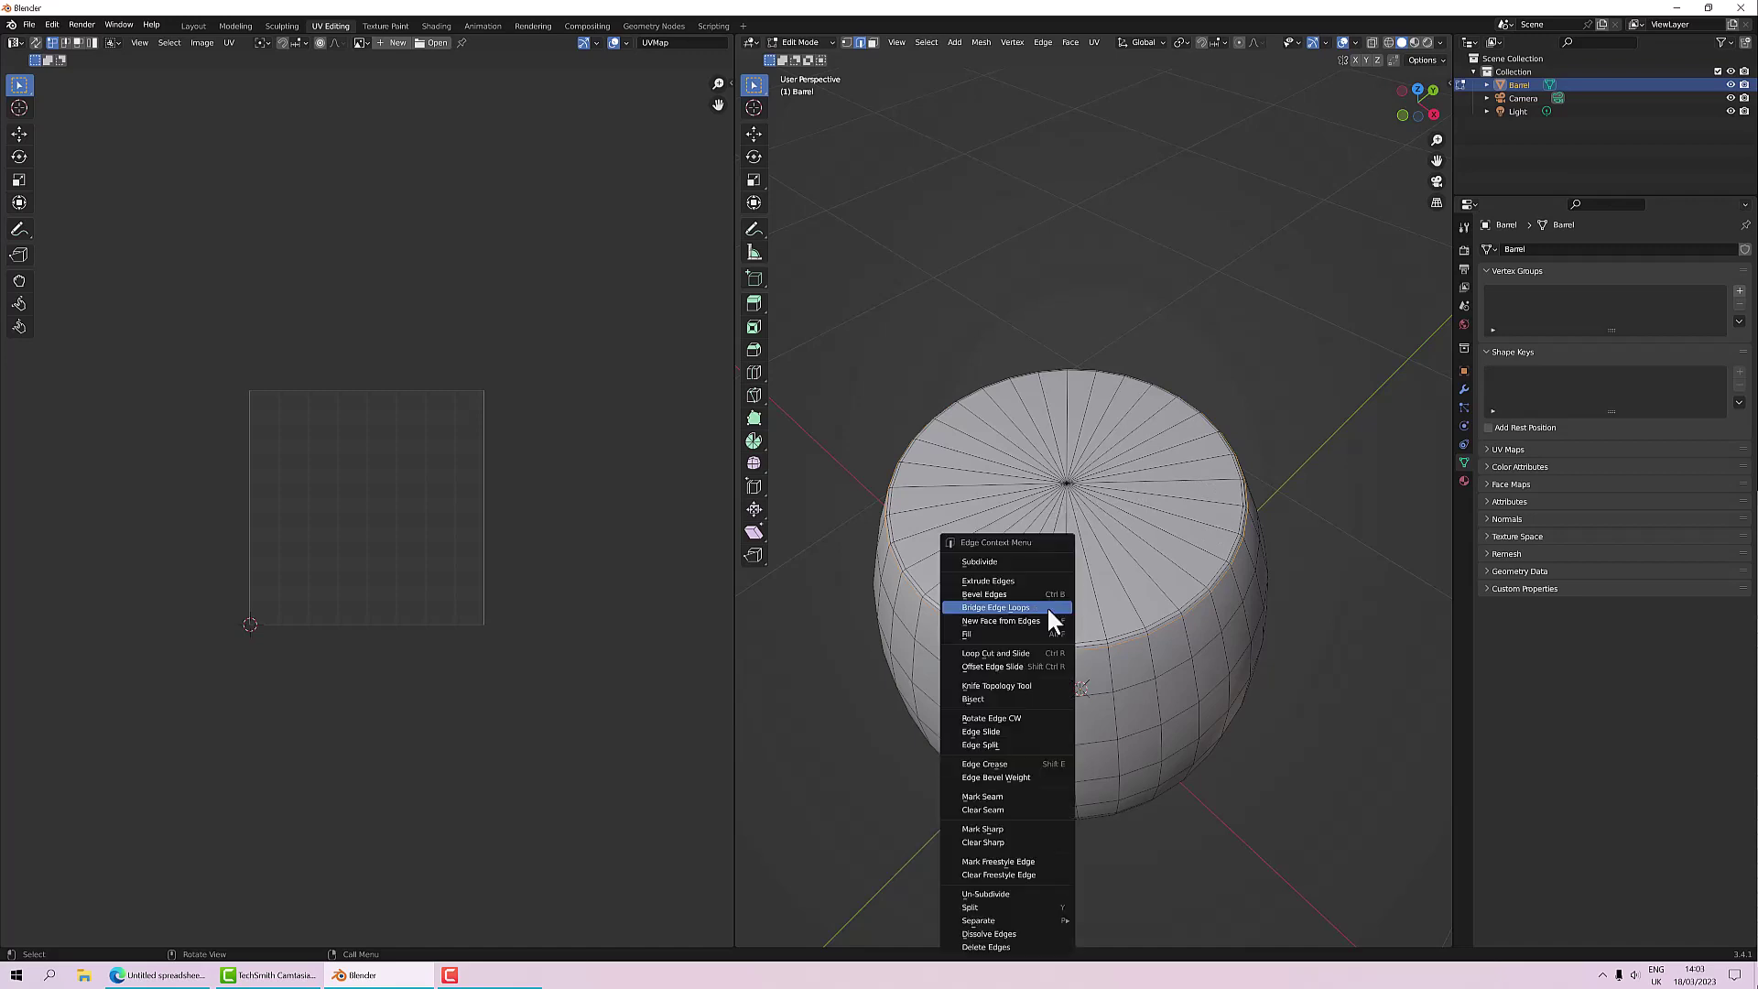
click(998, 827)
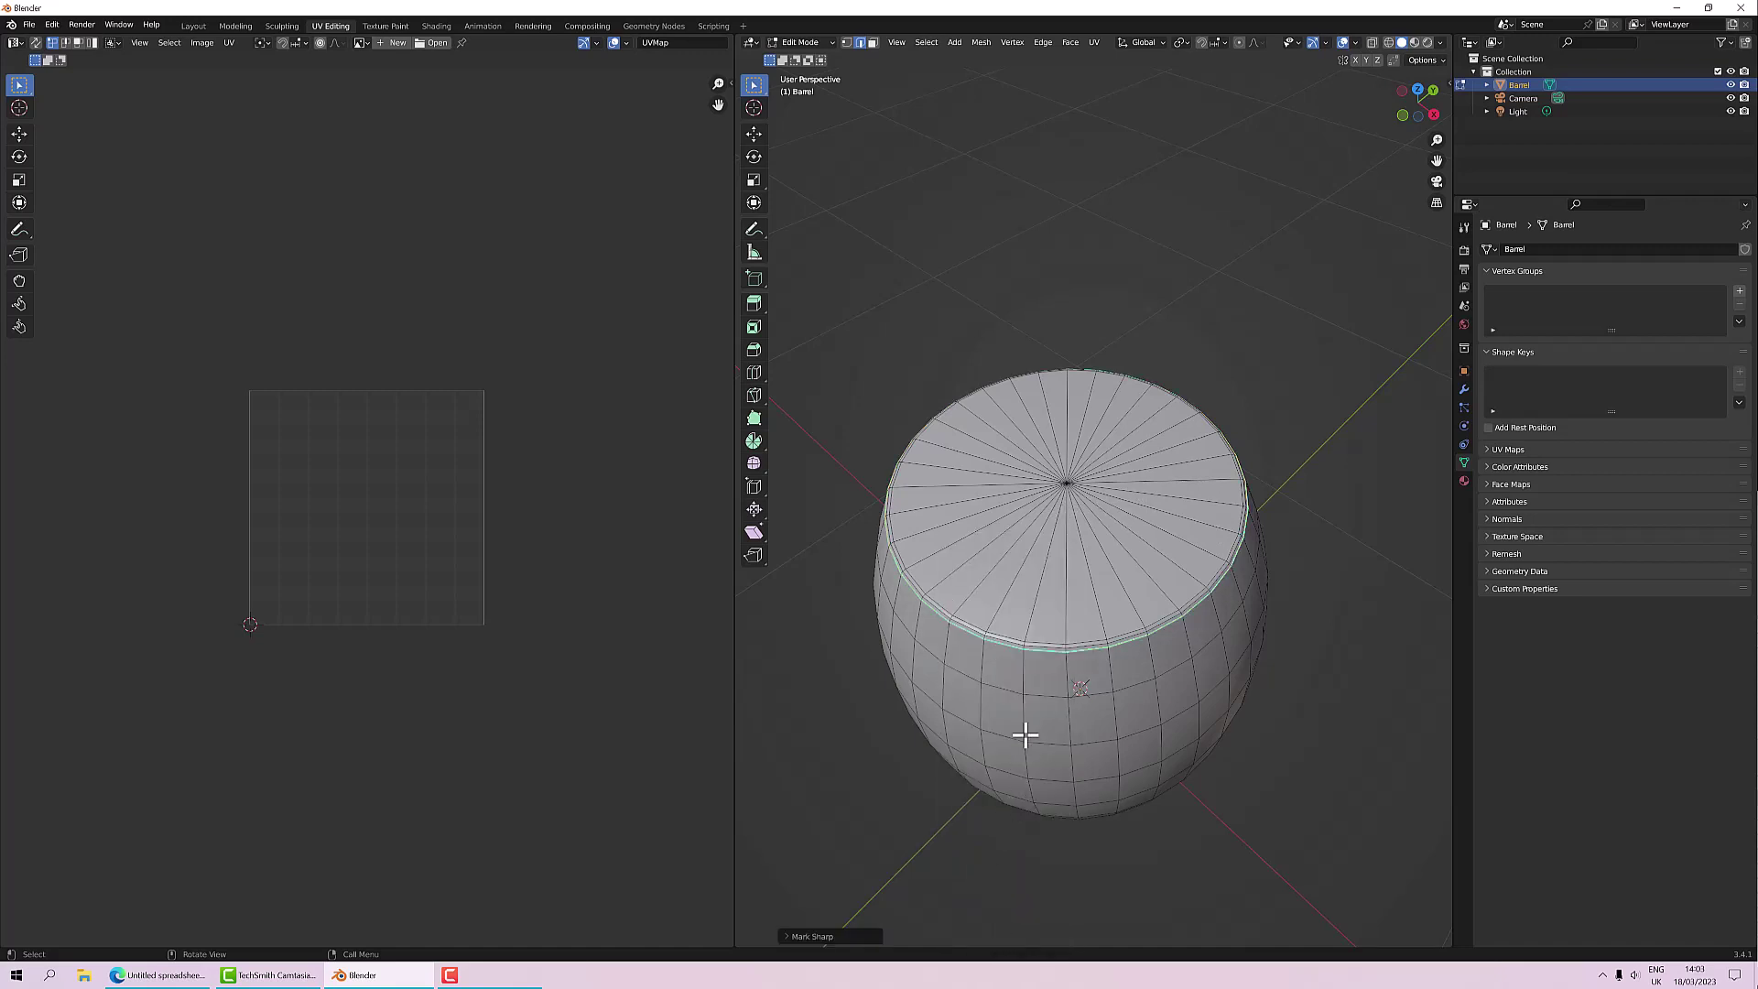
right_click(1049, 663)
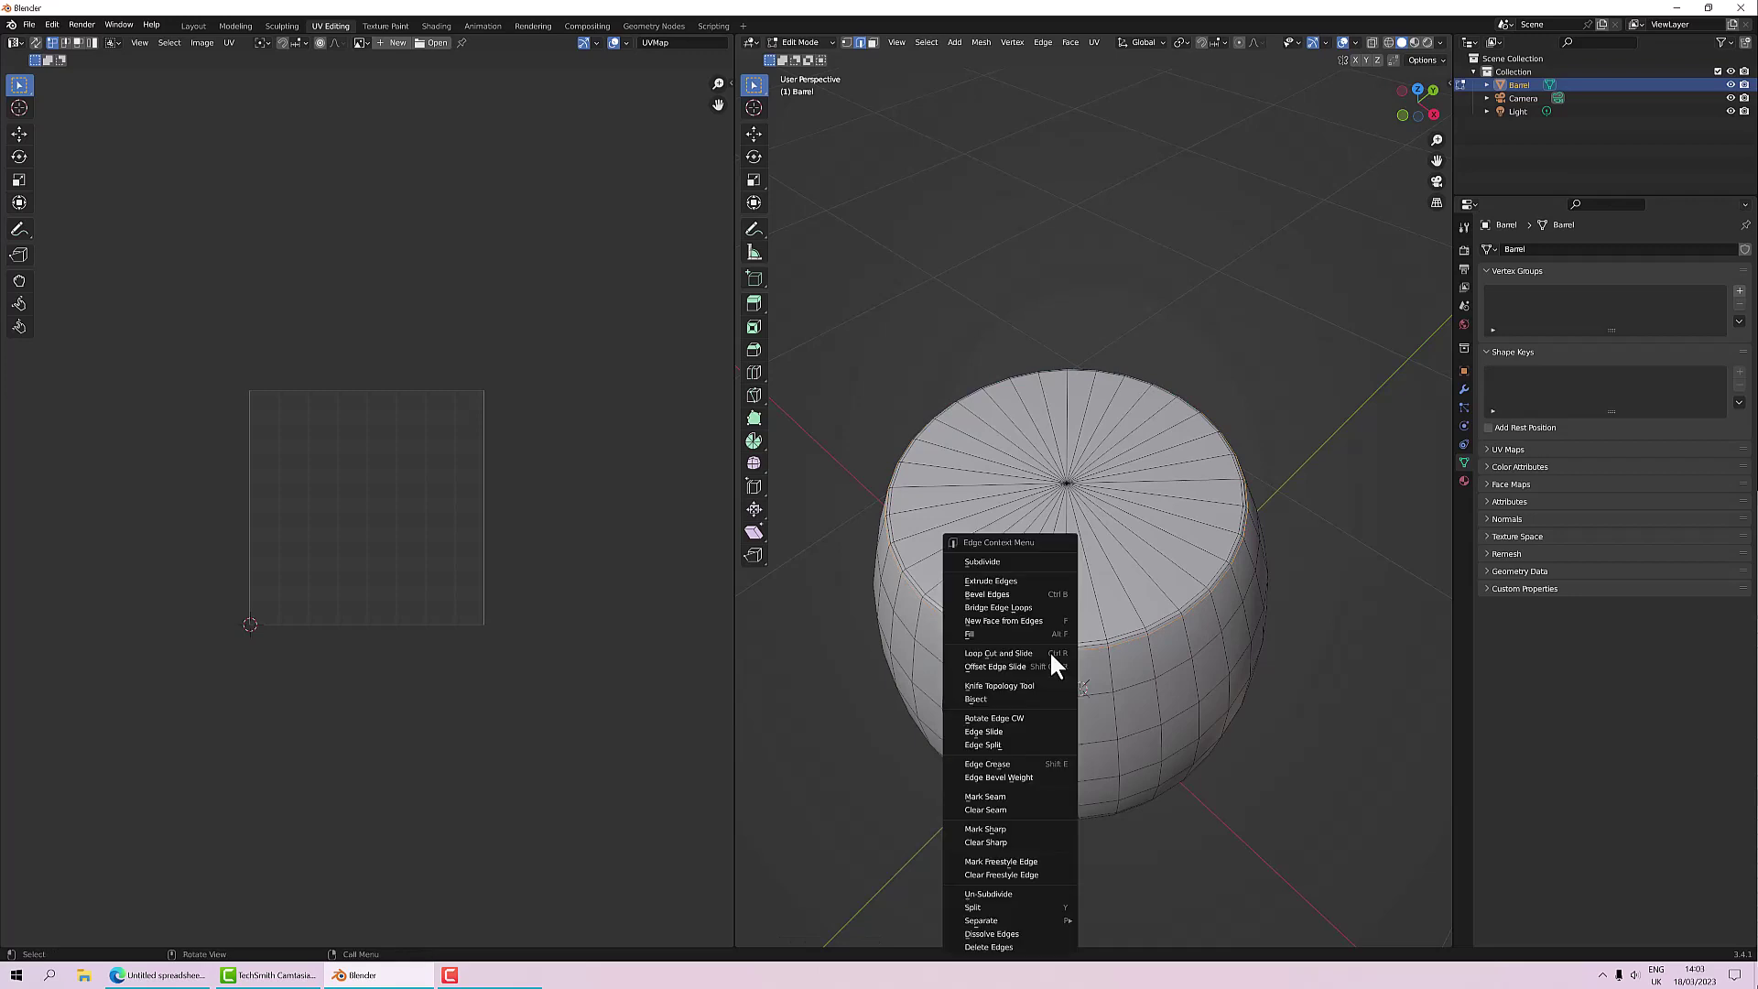
click(1018, 796)
right_click(1033, 700)
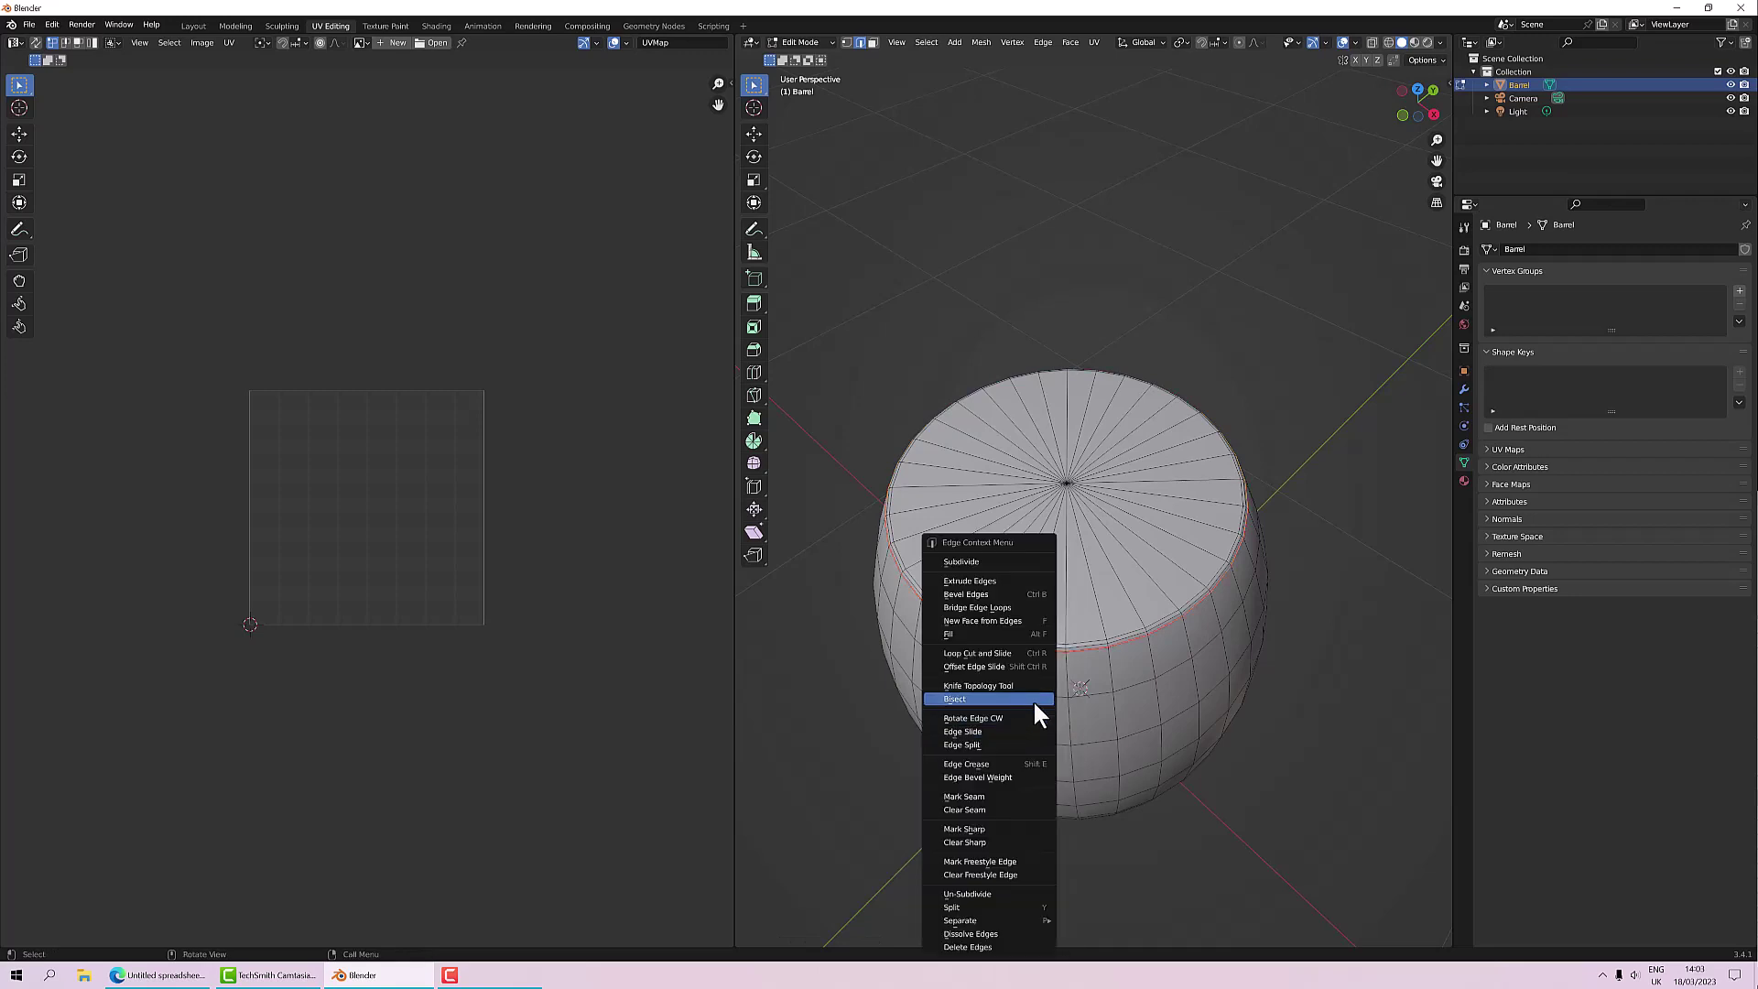
middle_drag(1127, 697, 1142, 651)
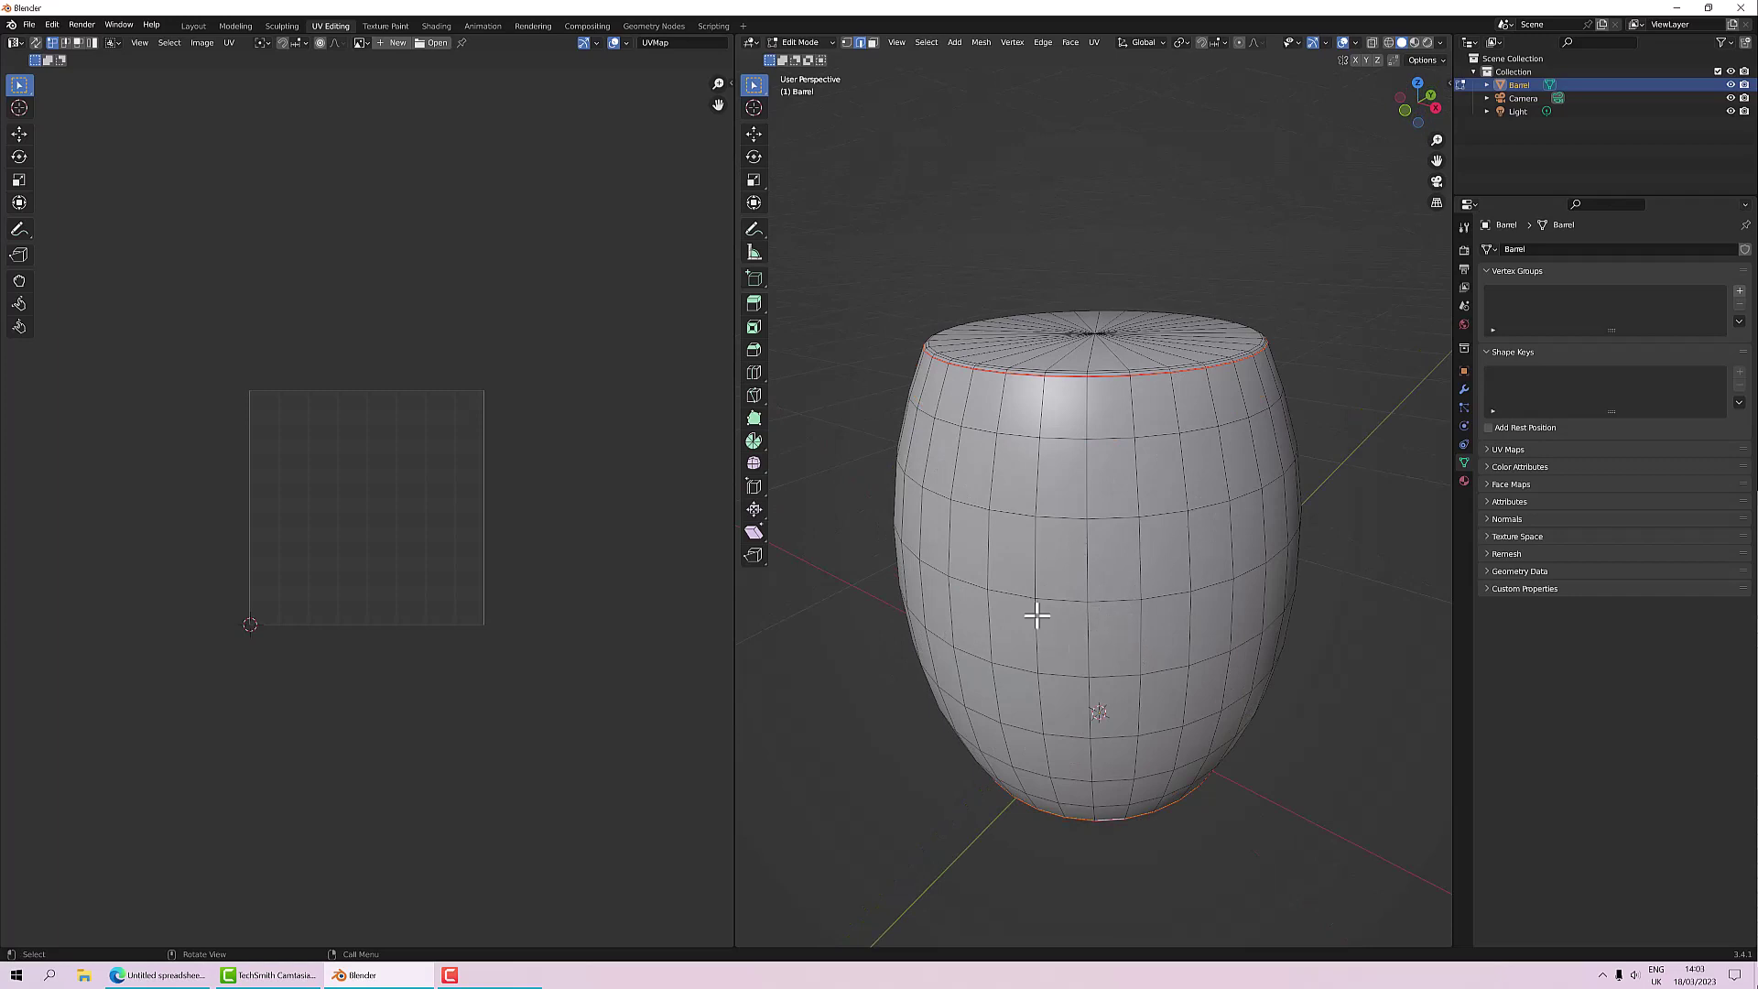
Step: Unwrap the barrel body's entire mesh using its rim seams and turn on UV sync selection
key(a)
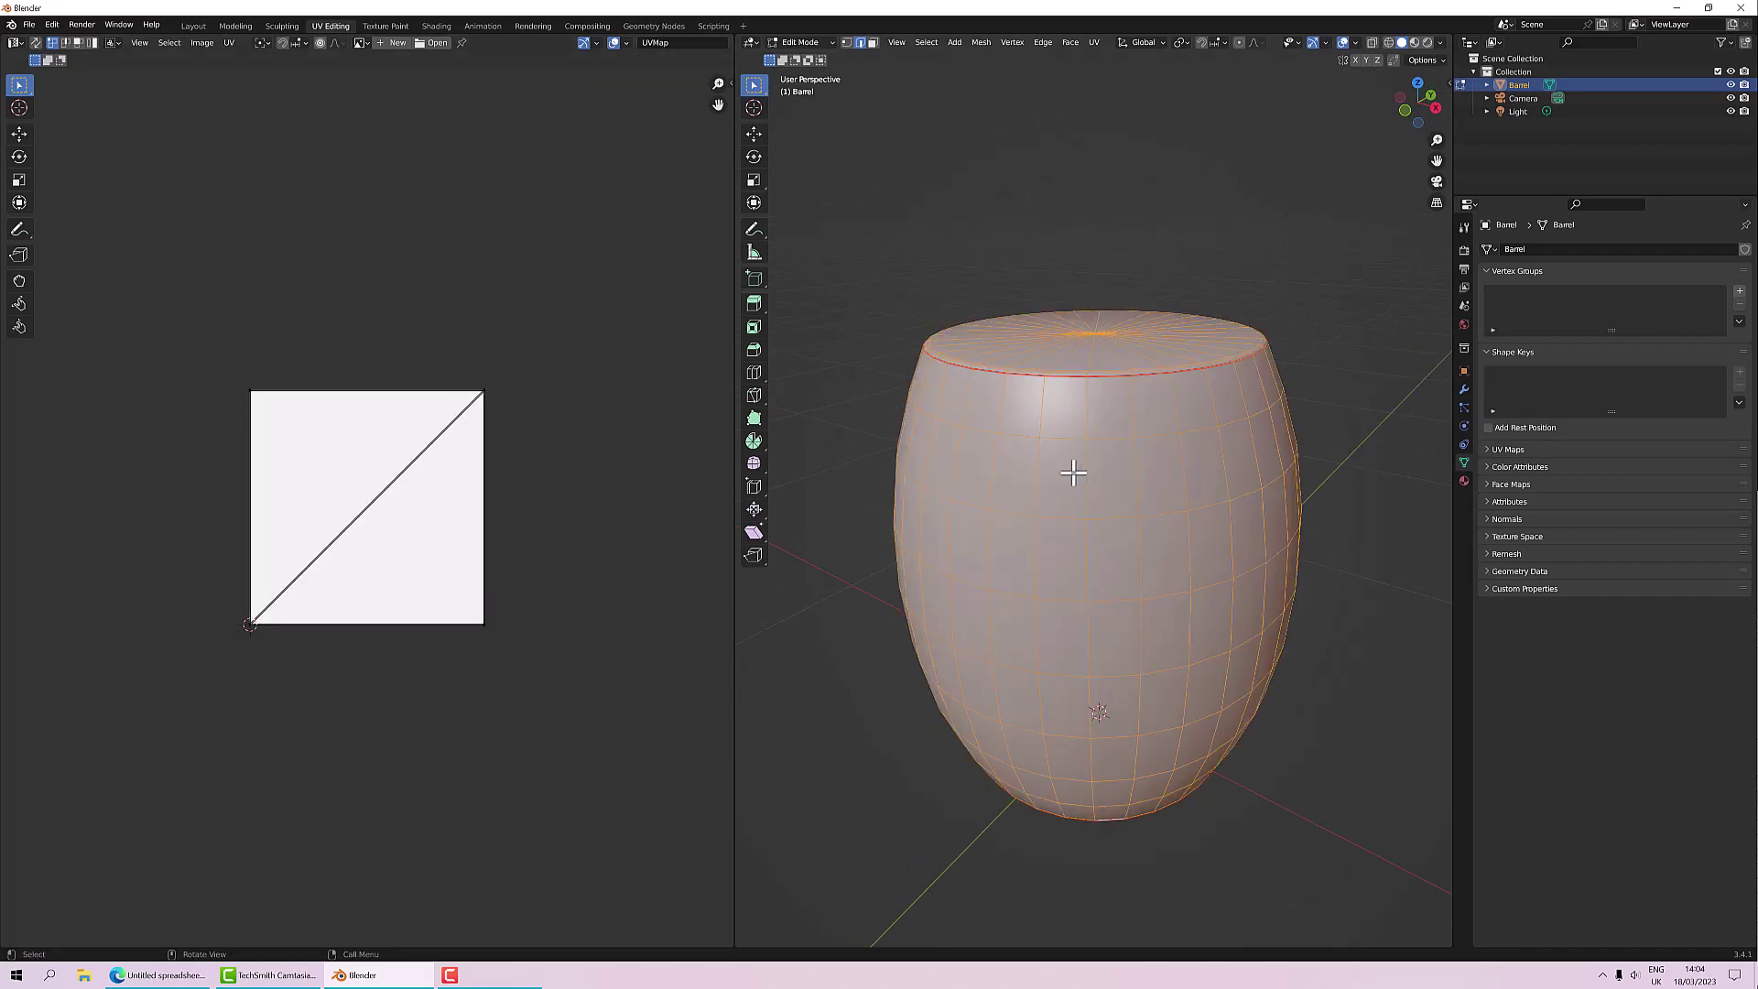
key(a)
right_click(489, 480)
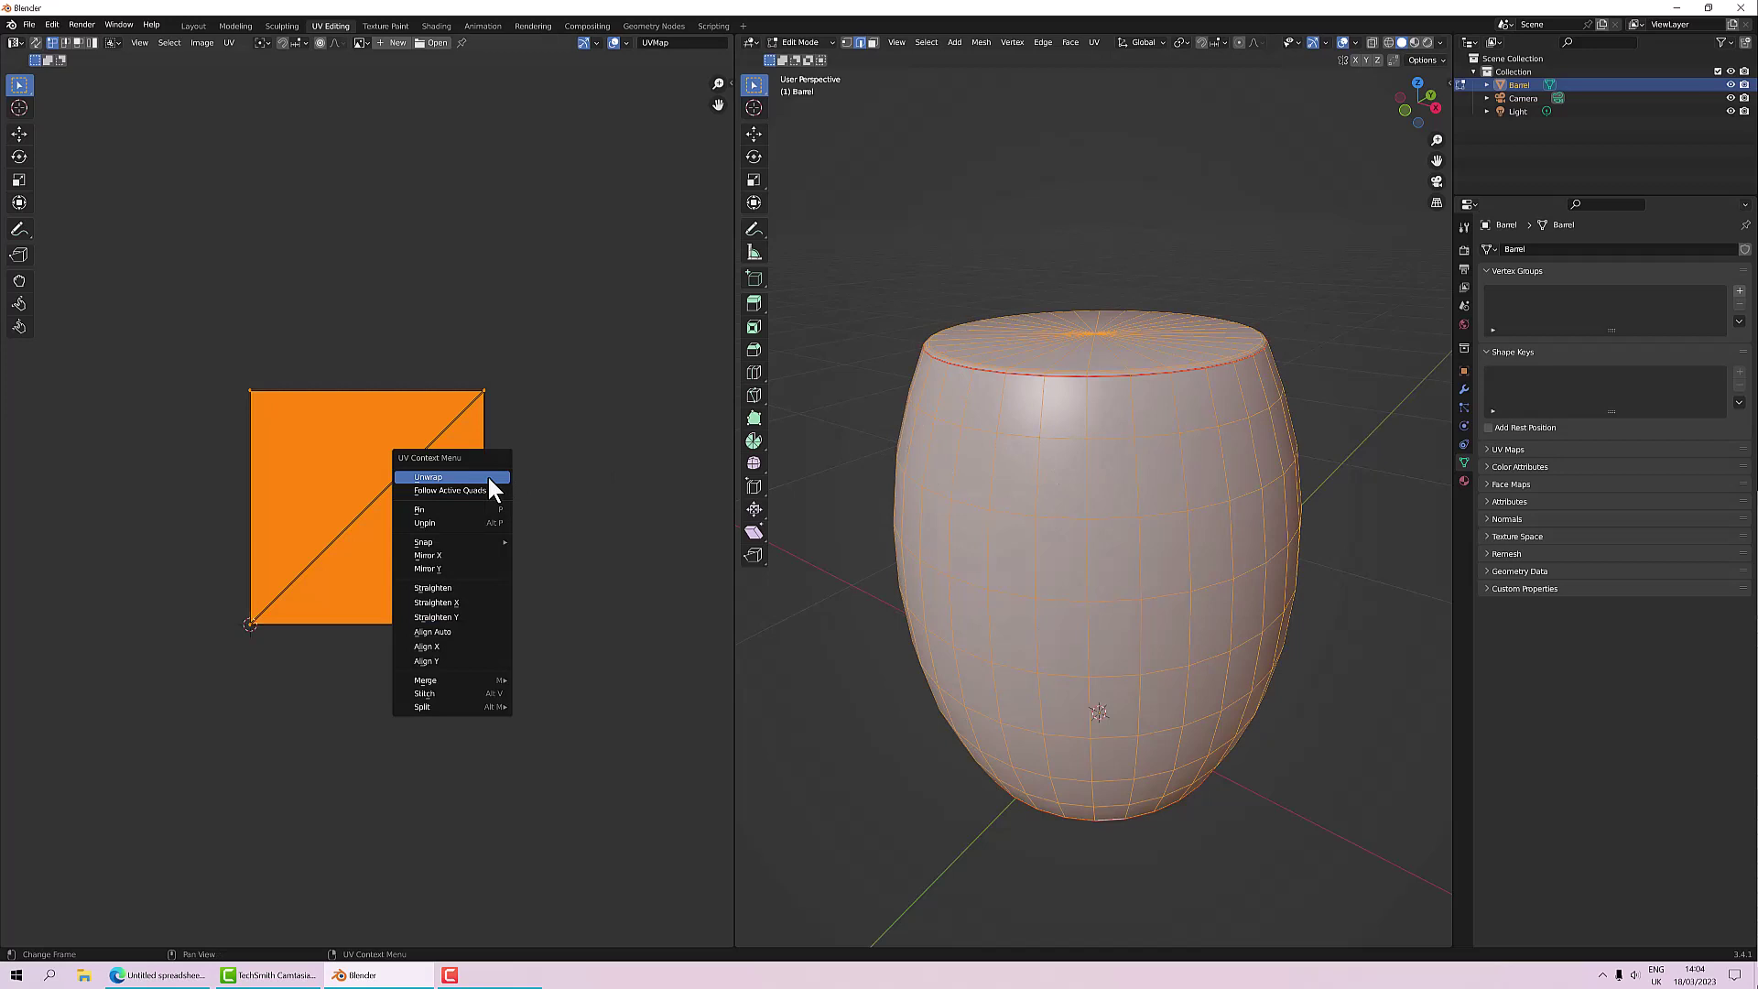
click(489, 480)
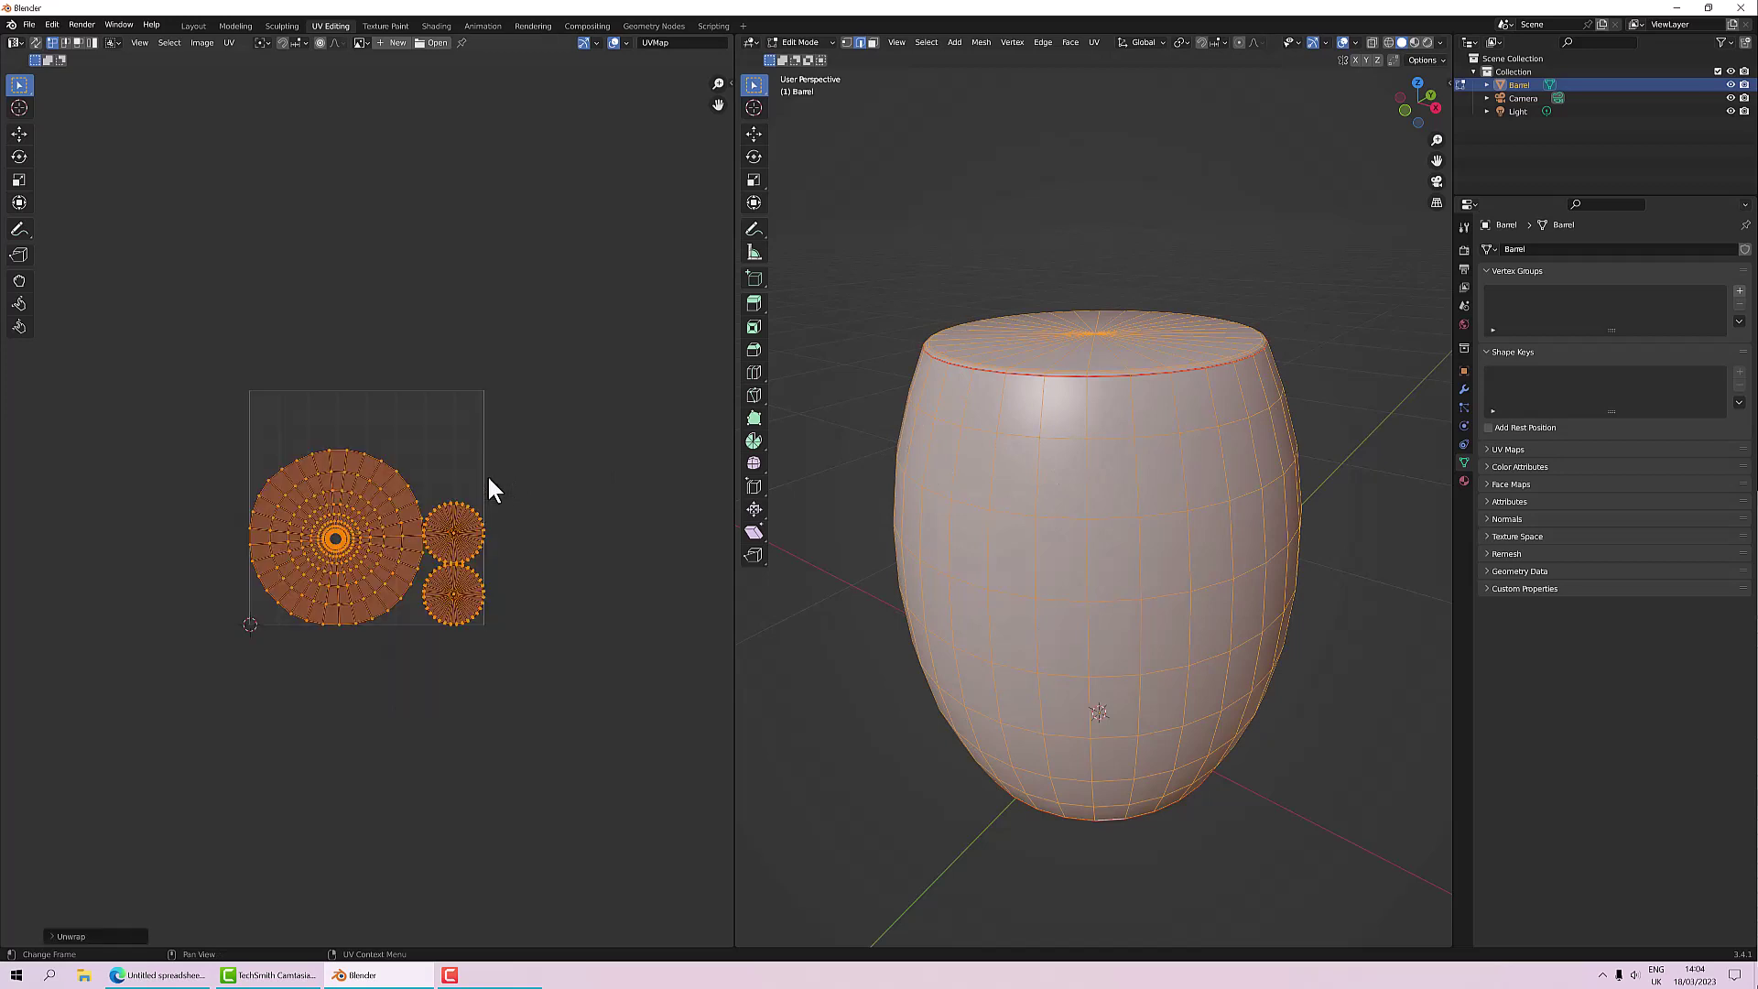
click(36, 42)
scroll(476, 501, up, 4)
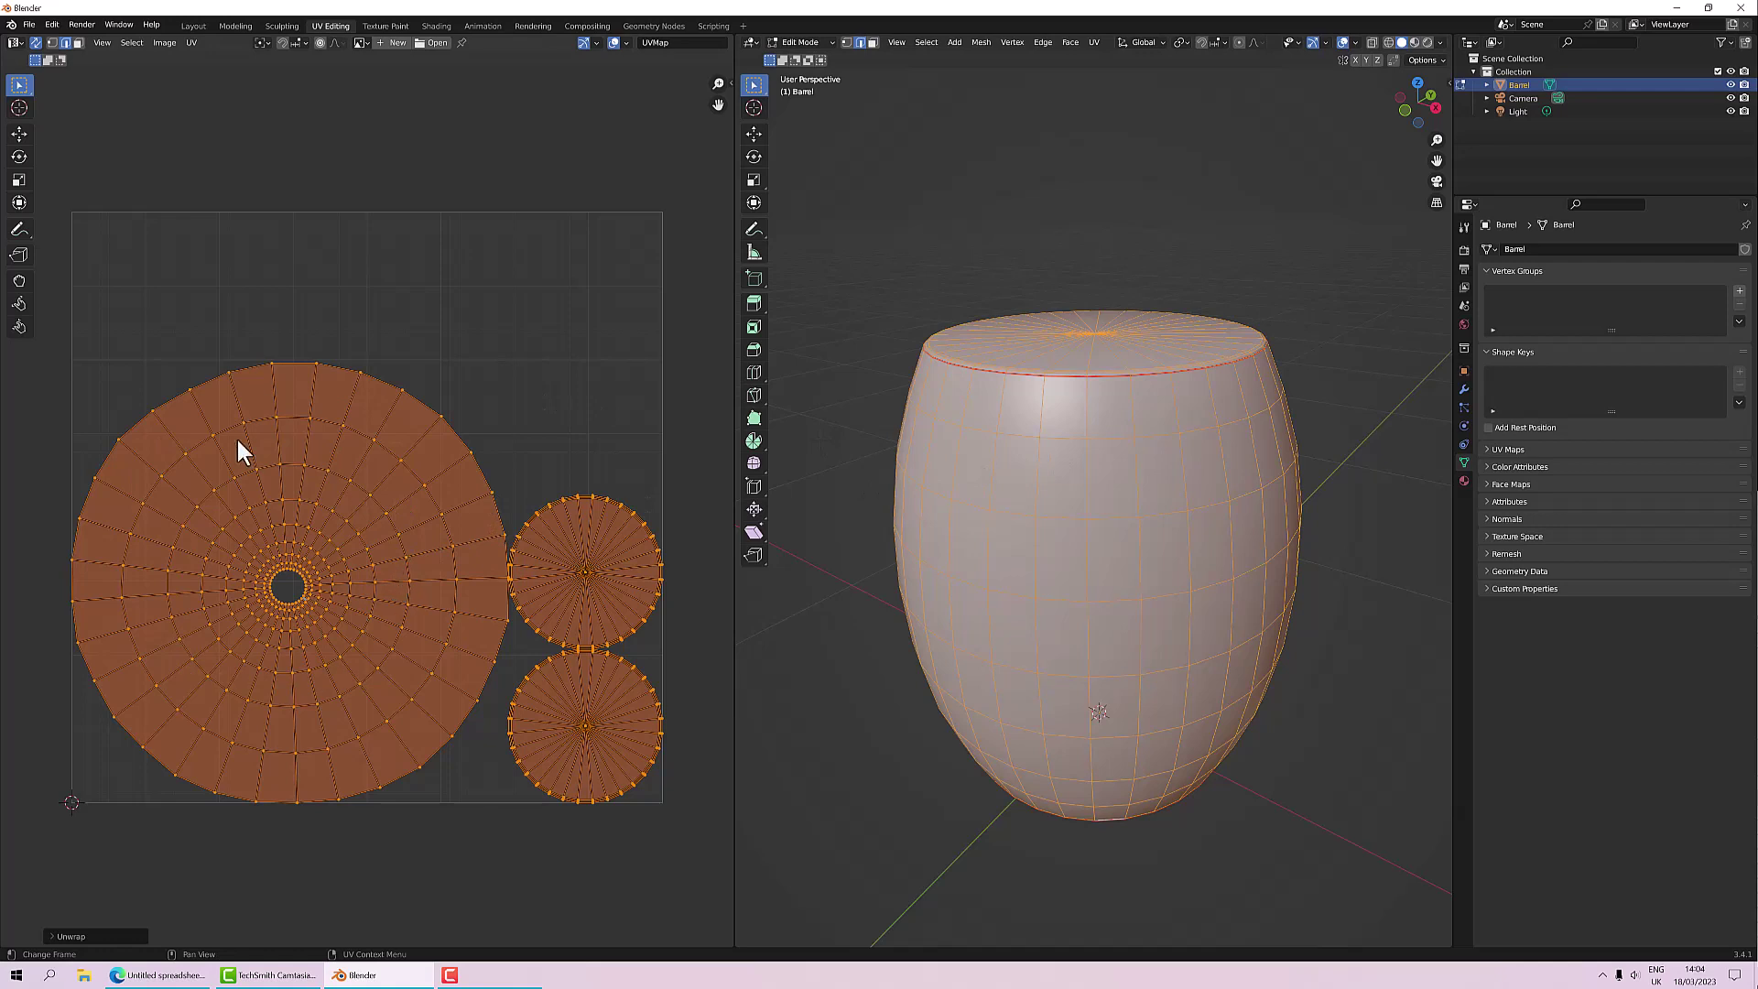
Step: Leave Edit Mode, remove the barrel's imported material slot and create a new material in its place
click(1464, 481)
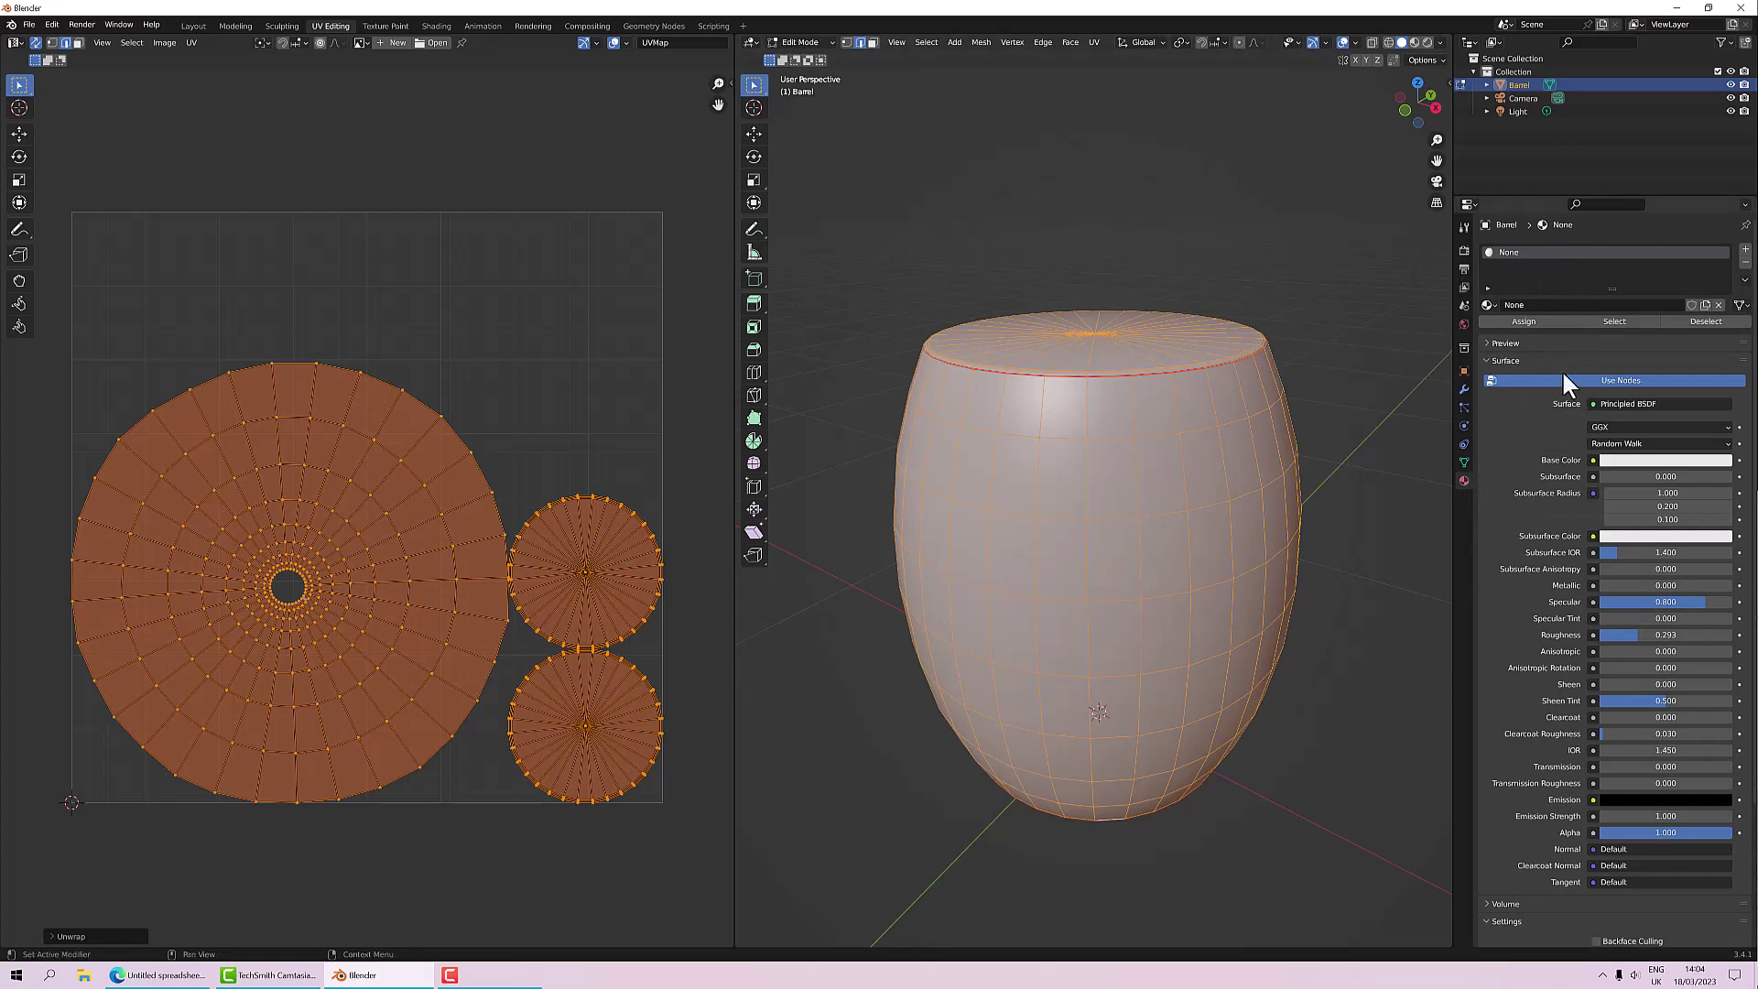
click(1744, 264)
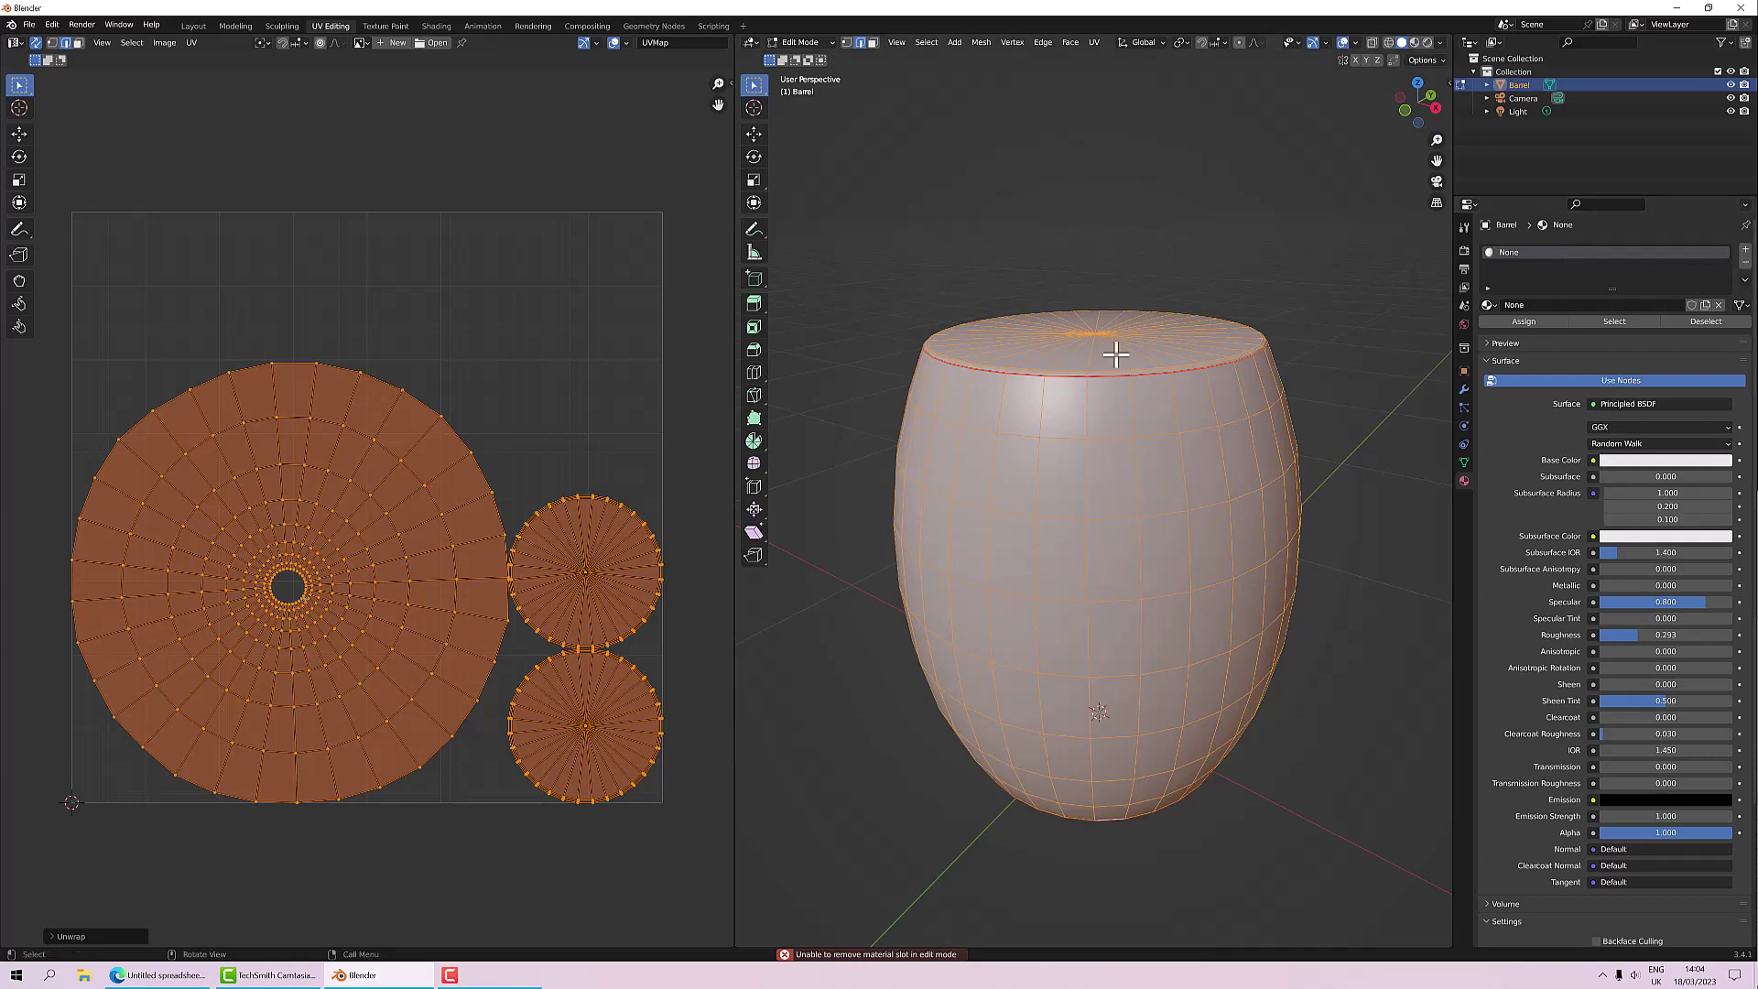
key(Tab)
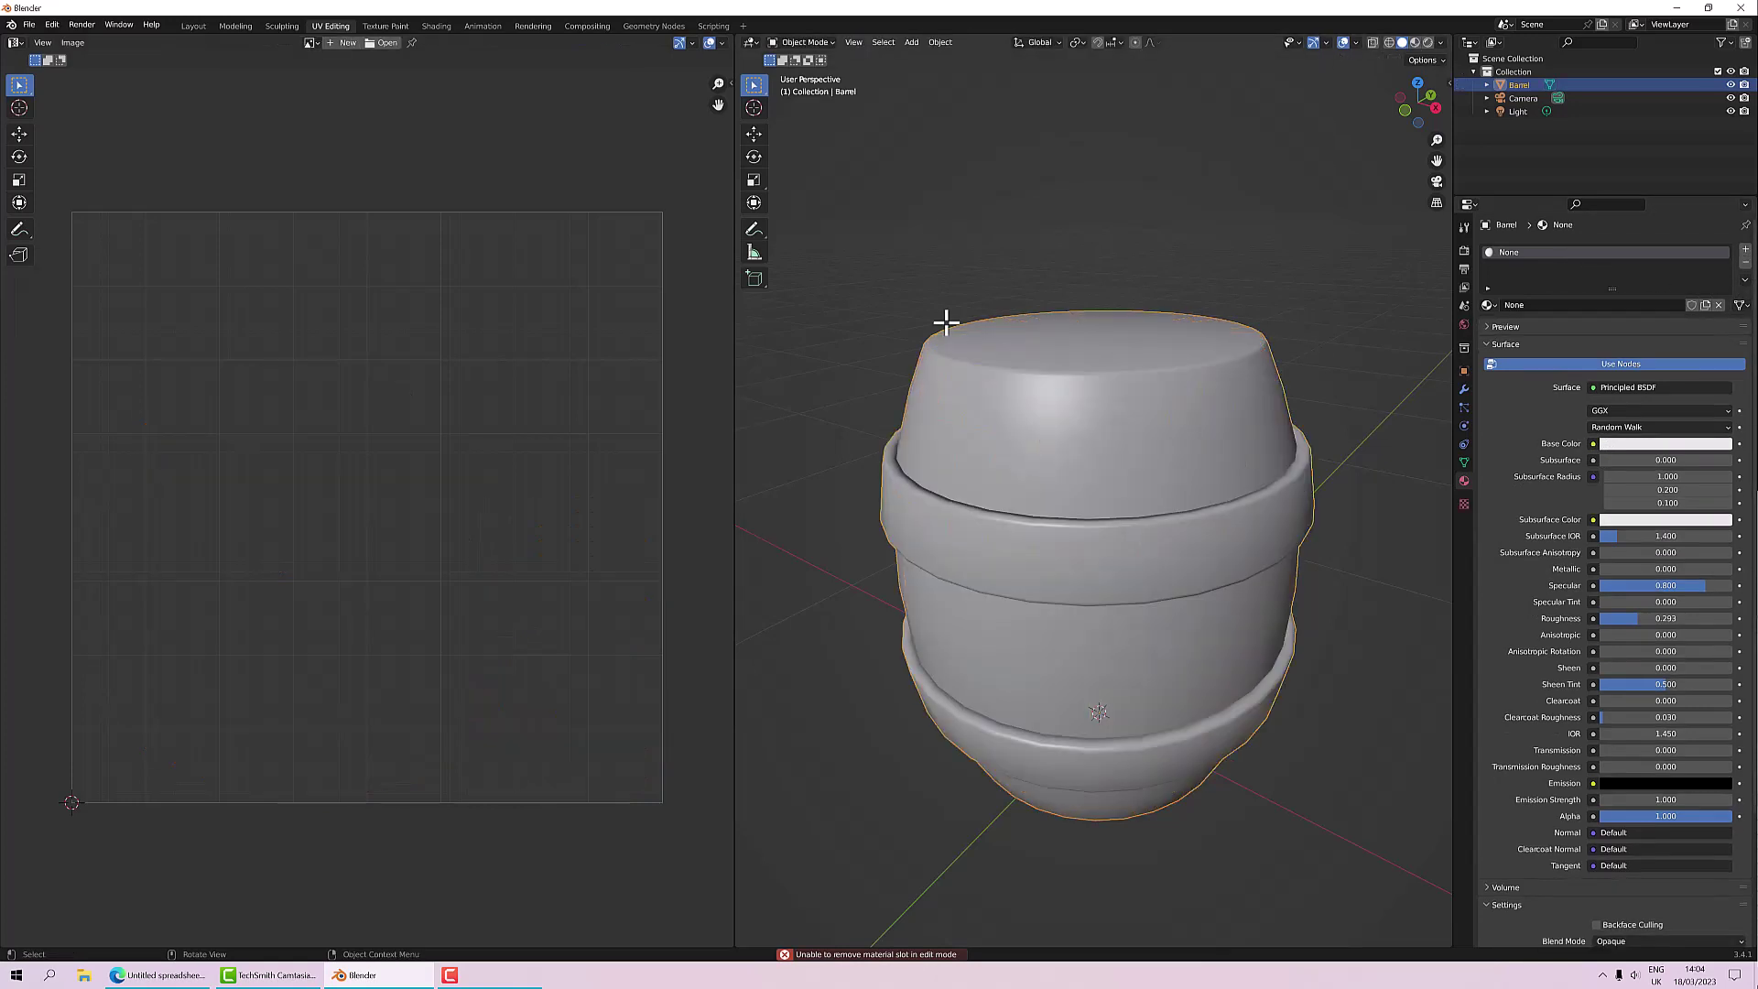
click(1745, 264)
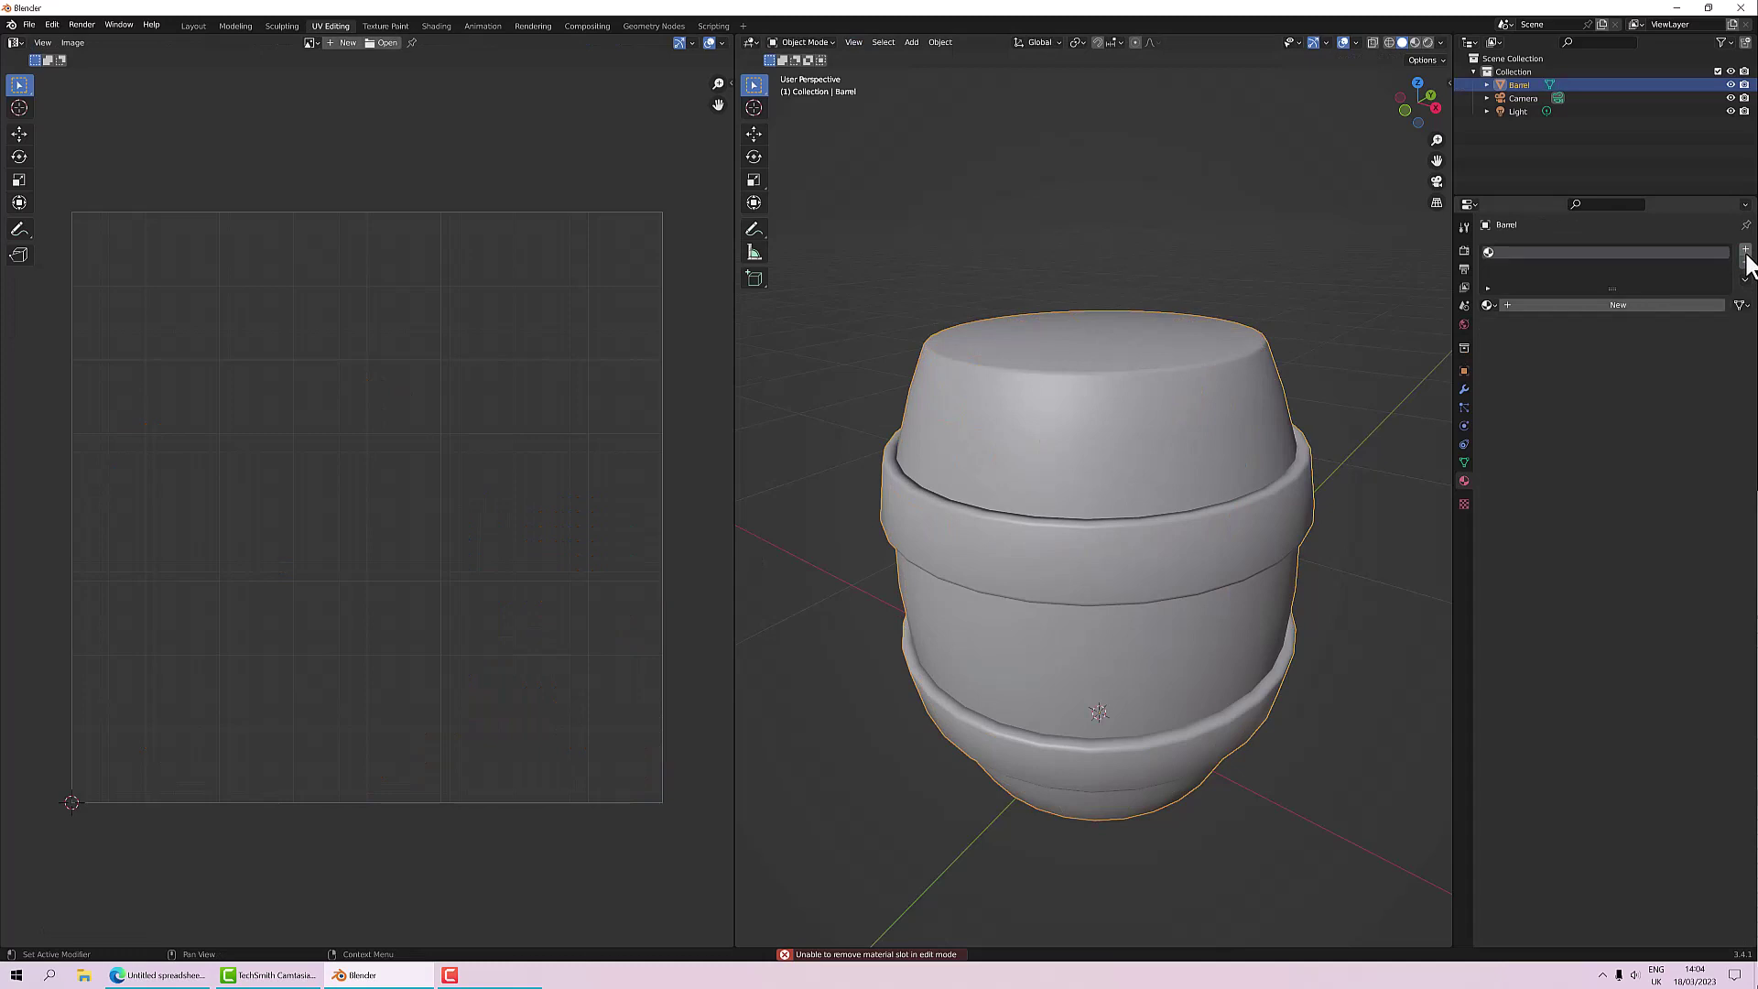
click(1606, 304)
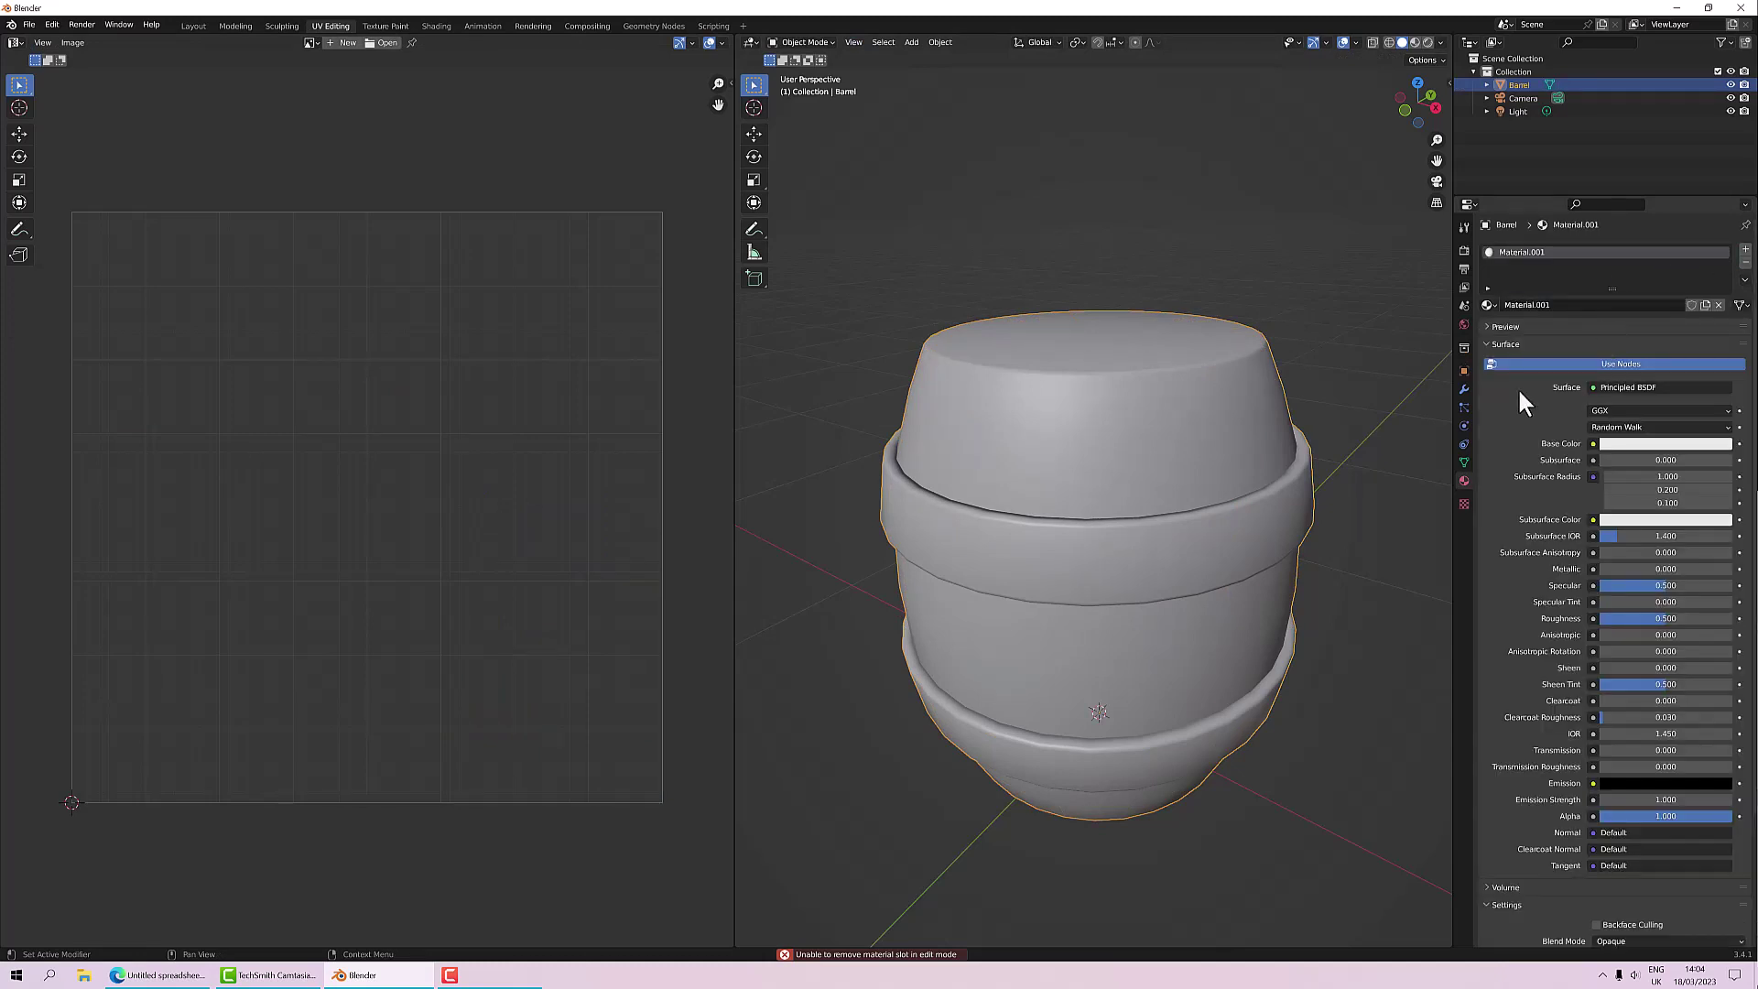
Step: Assign a new 1024 × 1024 px Color Grid image texture to the Base Color and show the barrel in Material Preview shading
click(1594, 444)
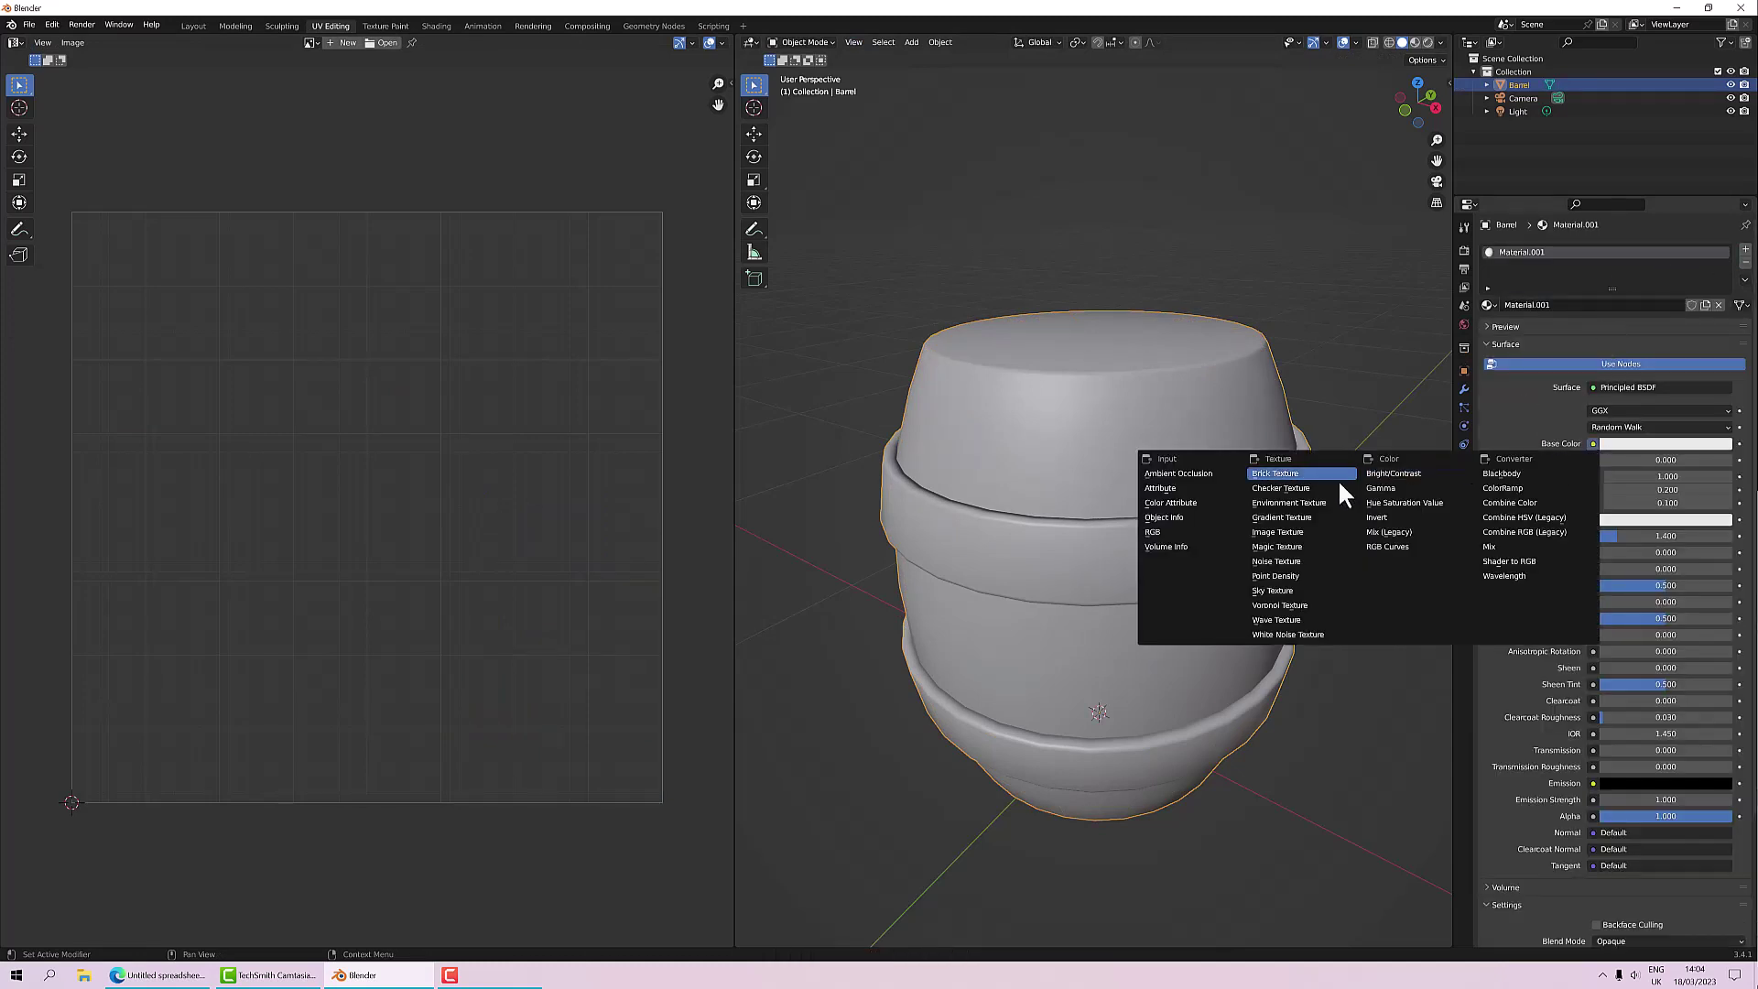
click(1283, 532)
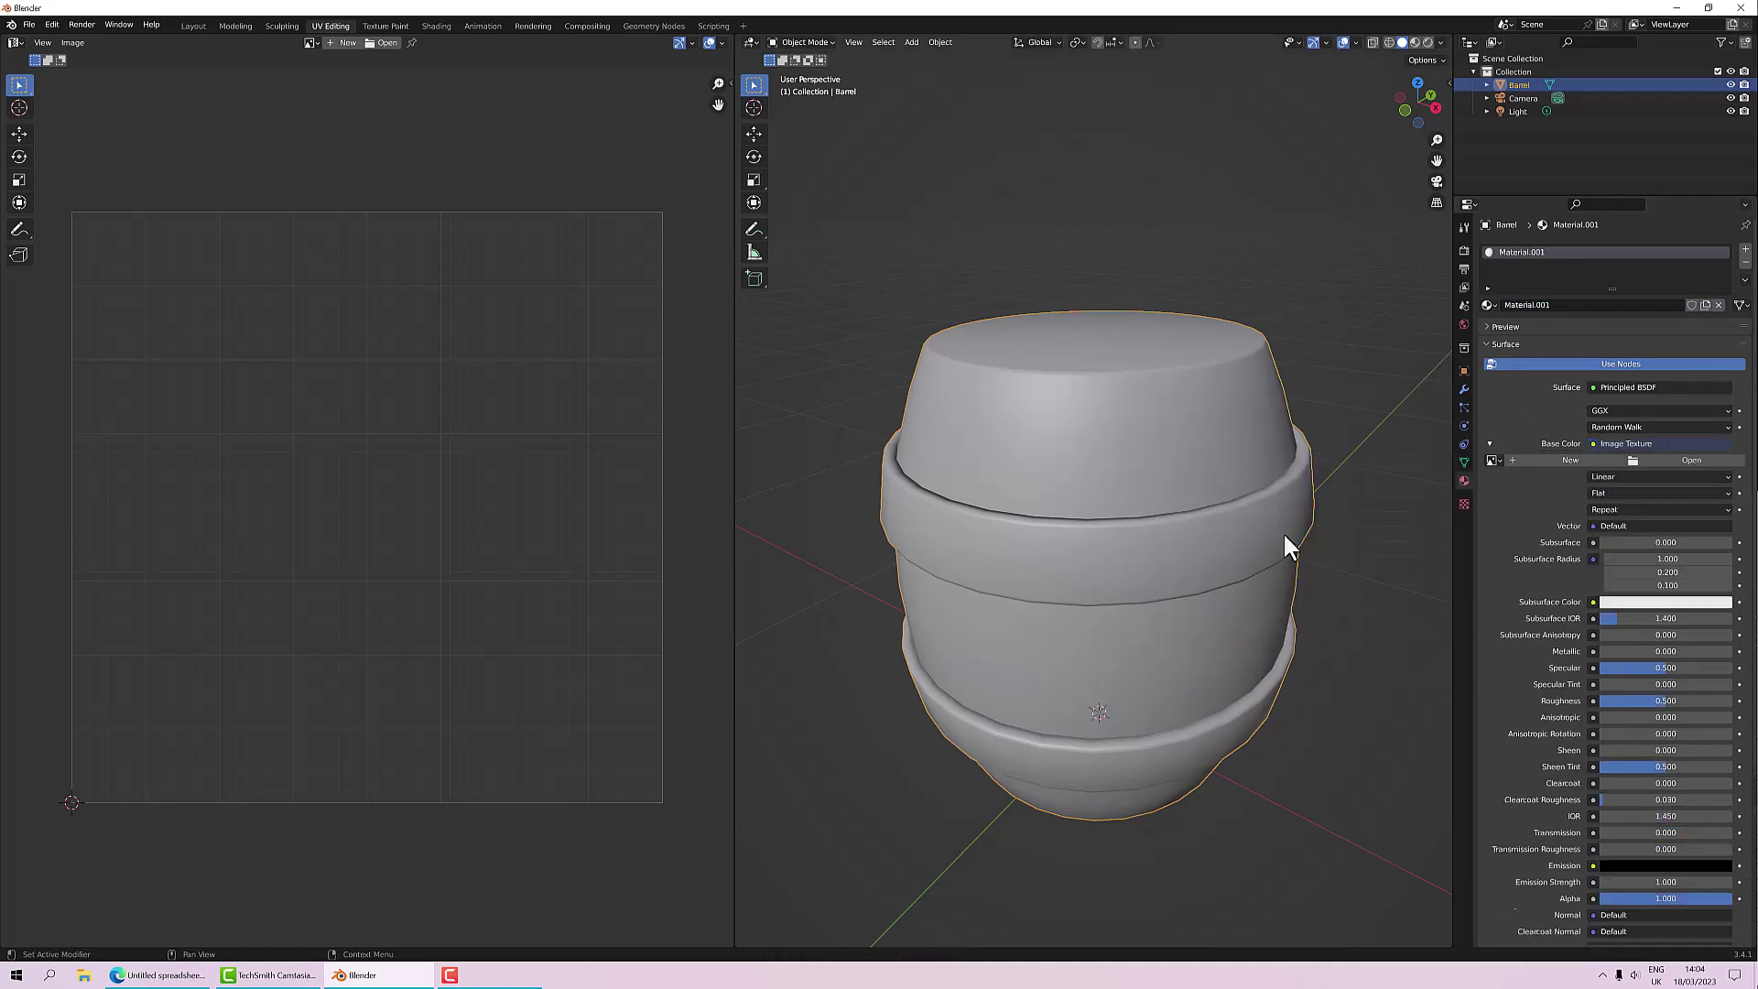
click(1568, 460)
click(1573, 553)
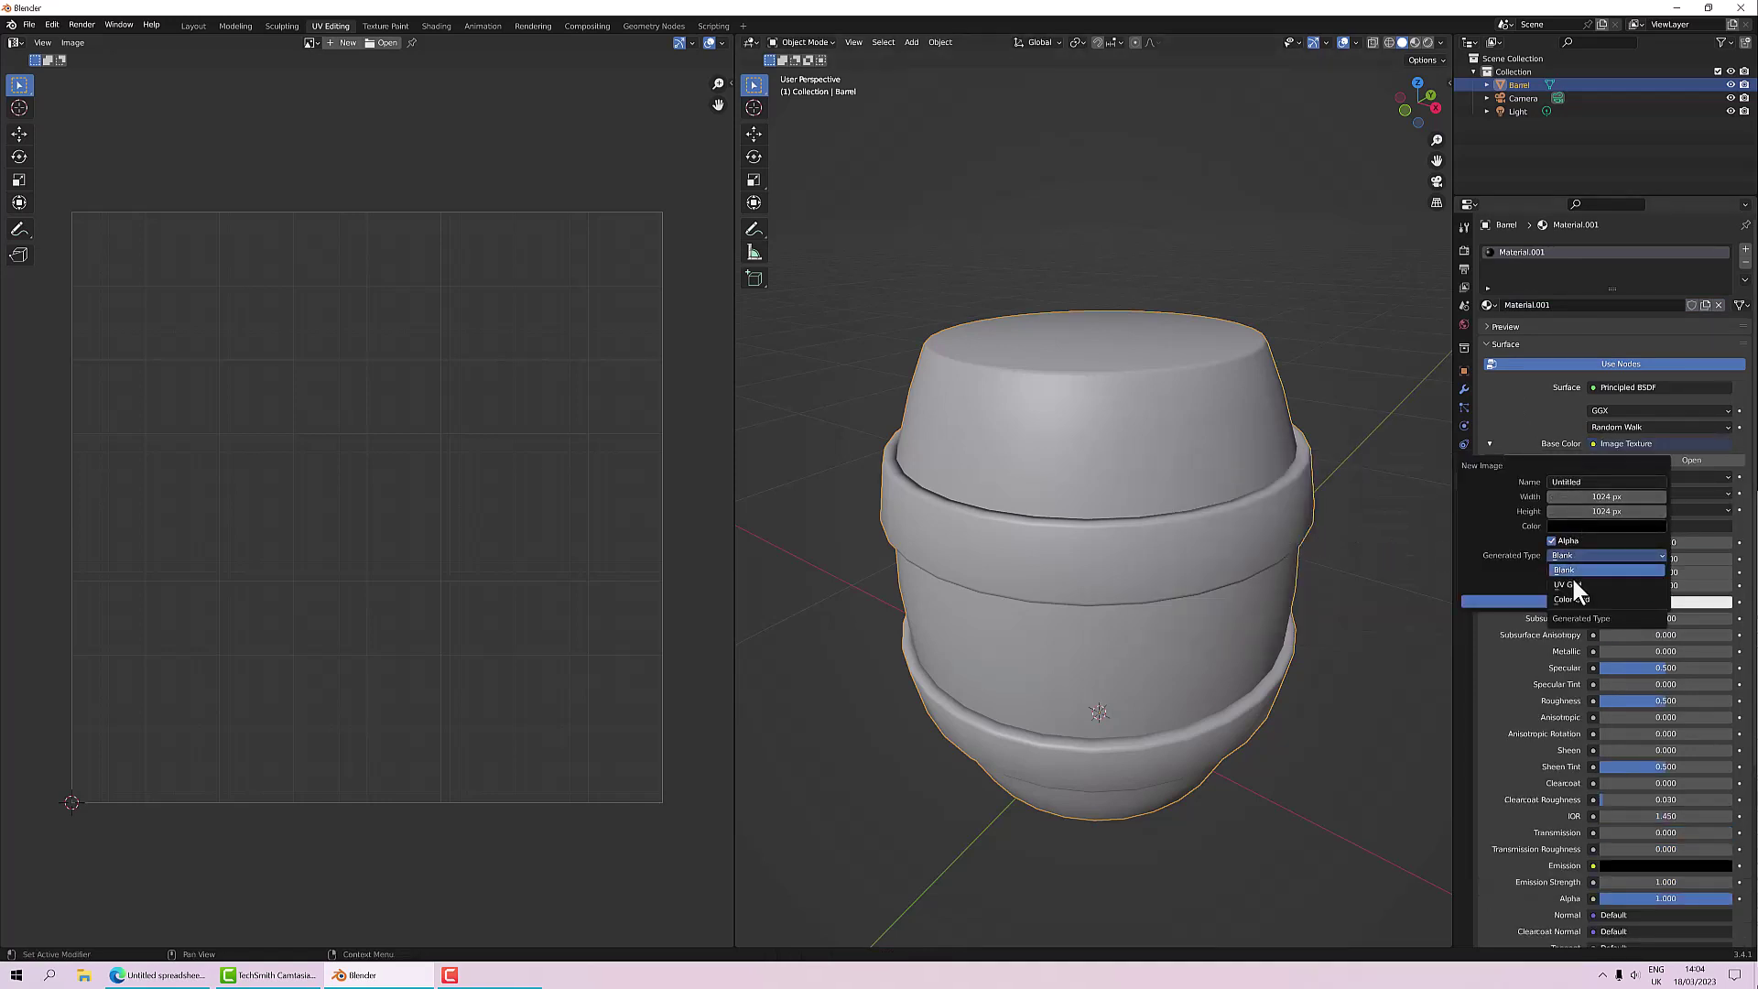
click(1573, 593)
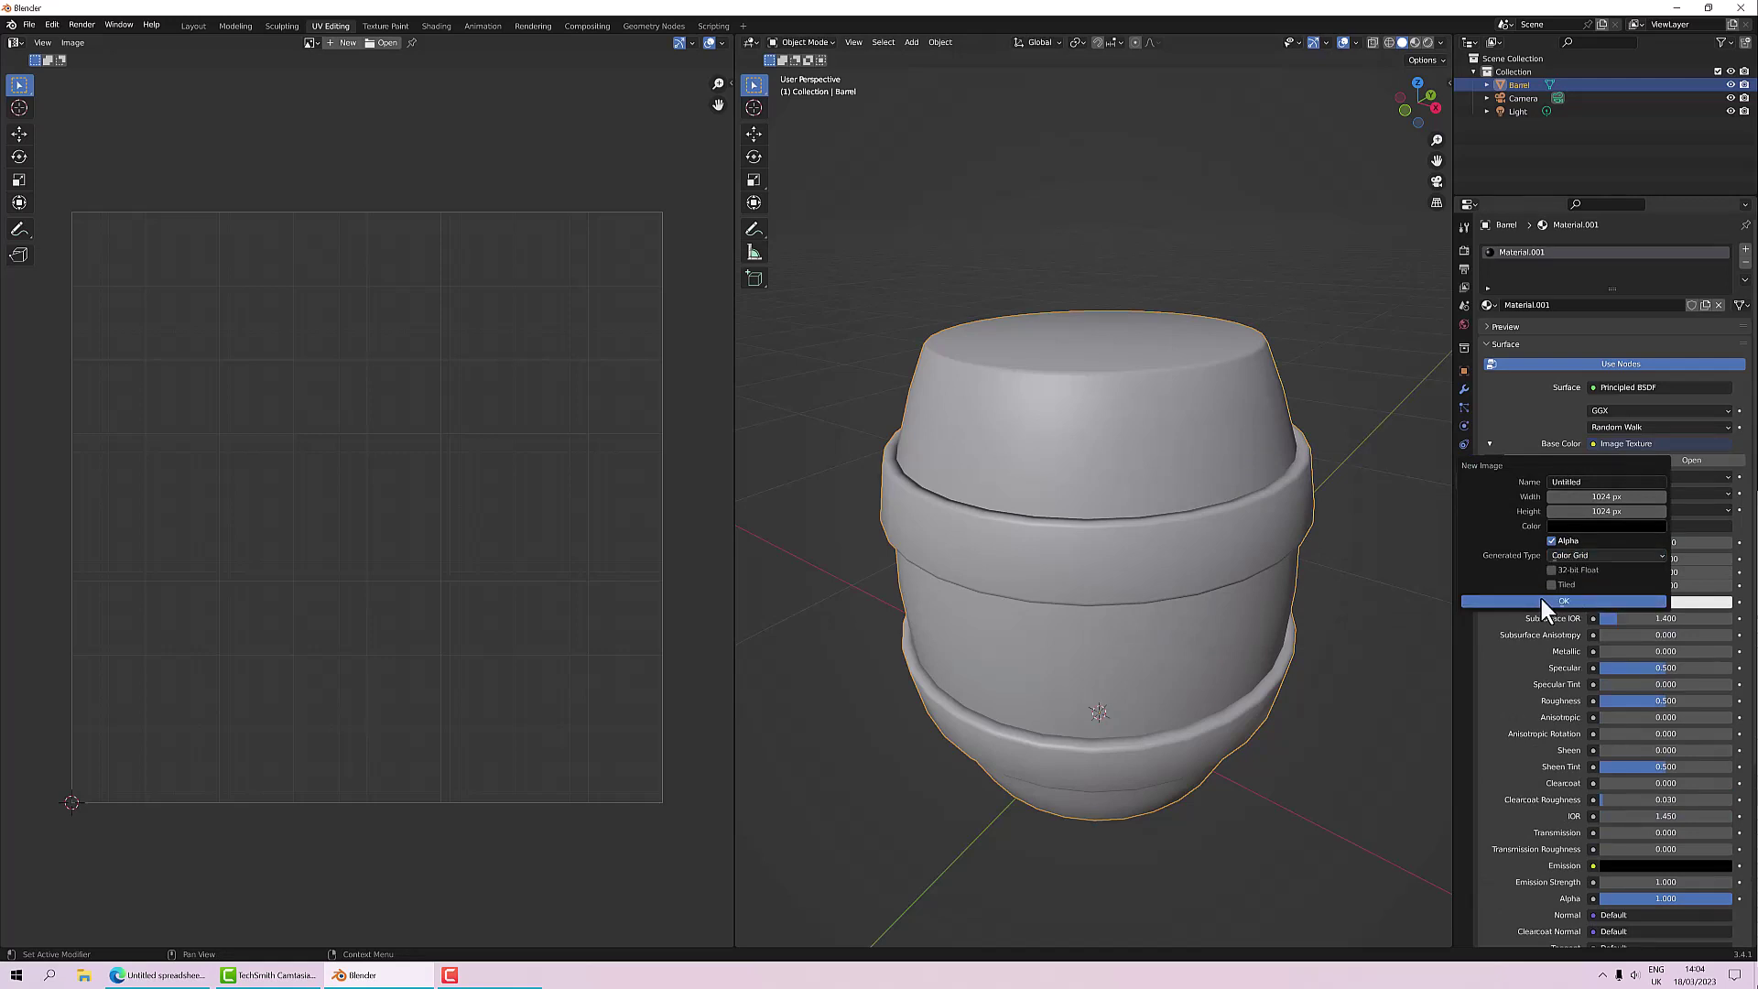
click(1541, 598)
click(1415, 43)
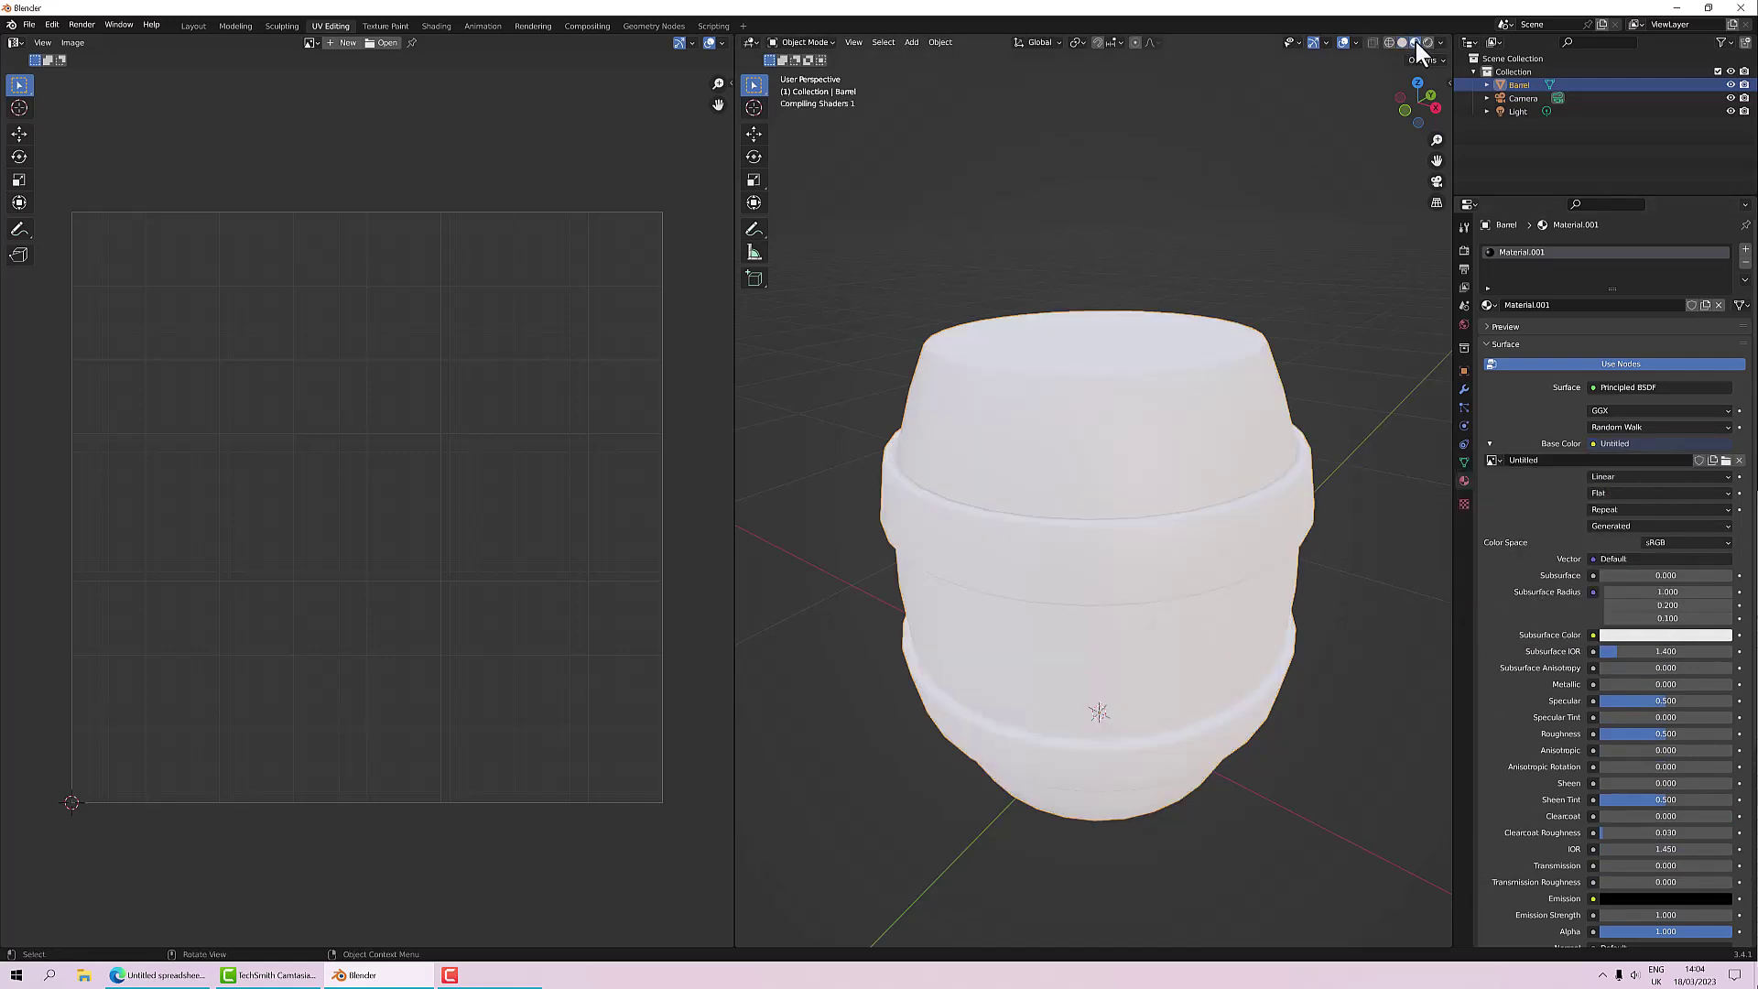
Step: Examine how the color grid texture lies across the barrel's body and its two bands
mouse_move(1229, 310)
middle_down()
mouse_move(1228, 282)
mouse_move(1152, 428)
mouse_move(1152, 403)
mouse_move(1201, 492)
middle_up()
scroll(1145, 426, up, 3)
scroll(1095, 390, down, 3)
scroll(1095, 390, up, 3)
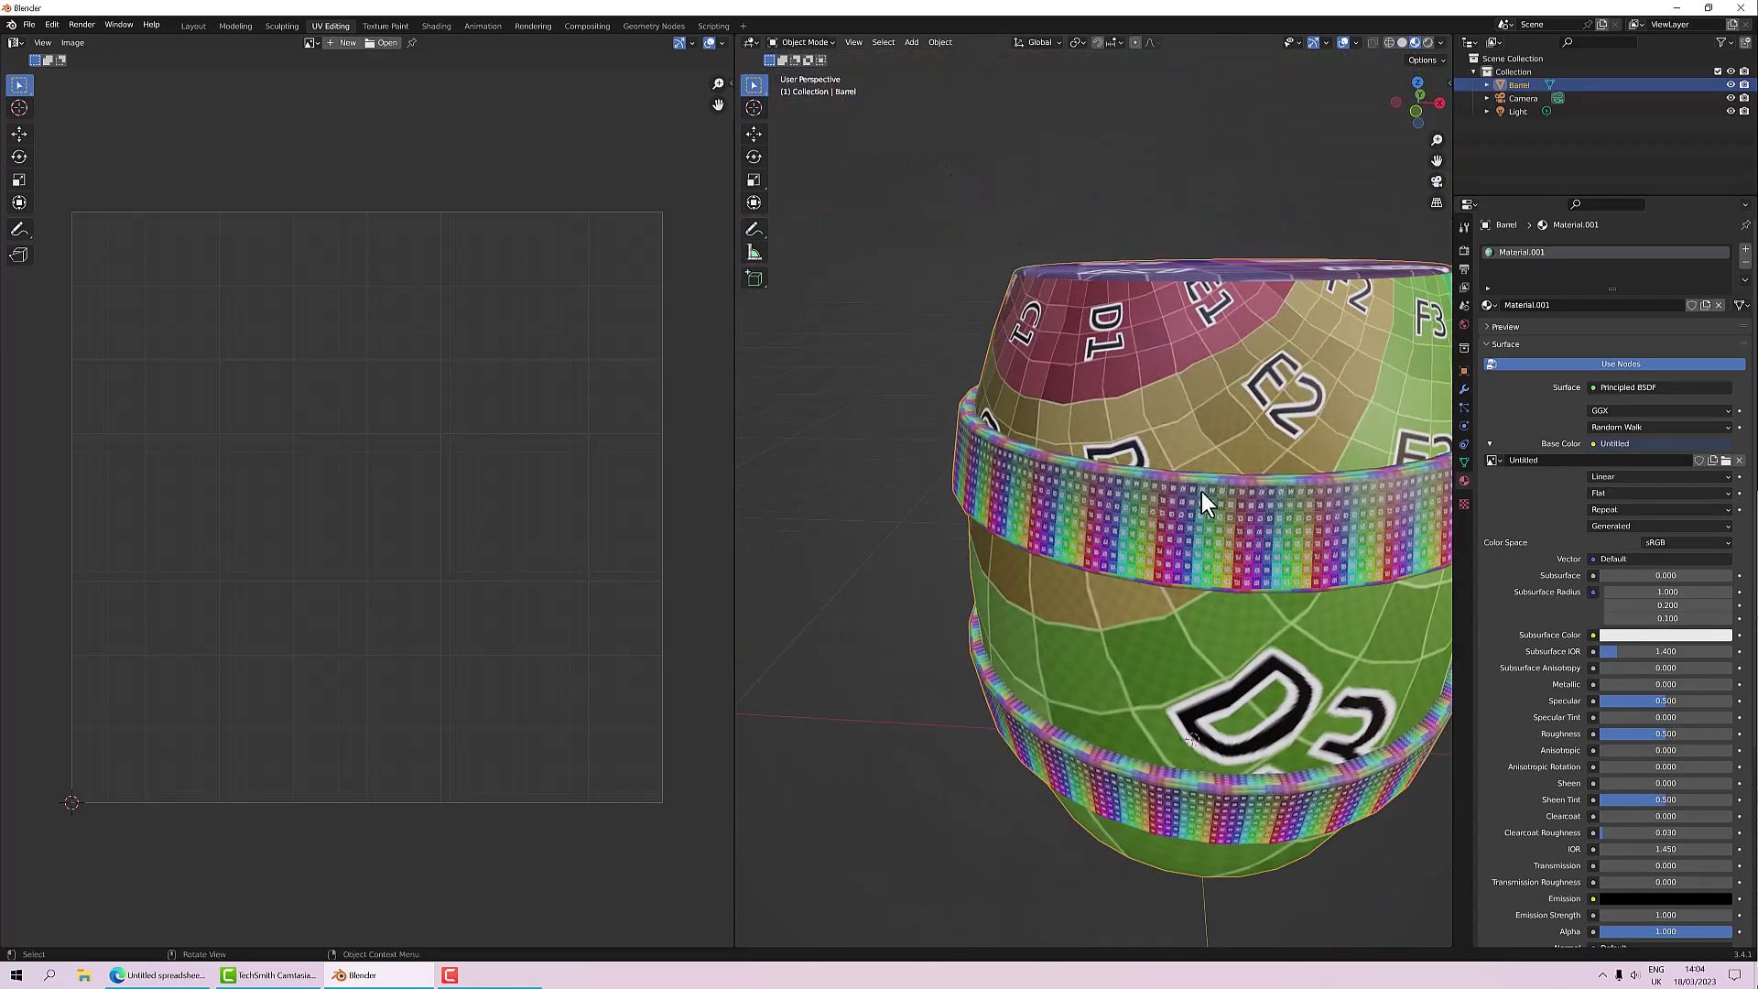
scroll(1189, 485, up, 3)
scroll(1163, 395, down, 4)
middle_drag(1189, 375, 1183, 547)
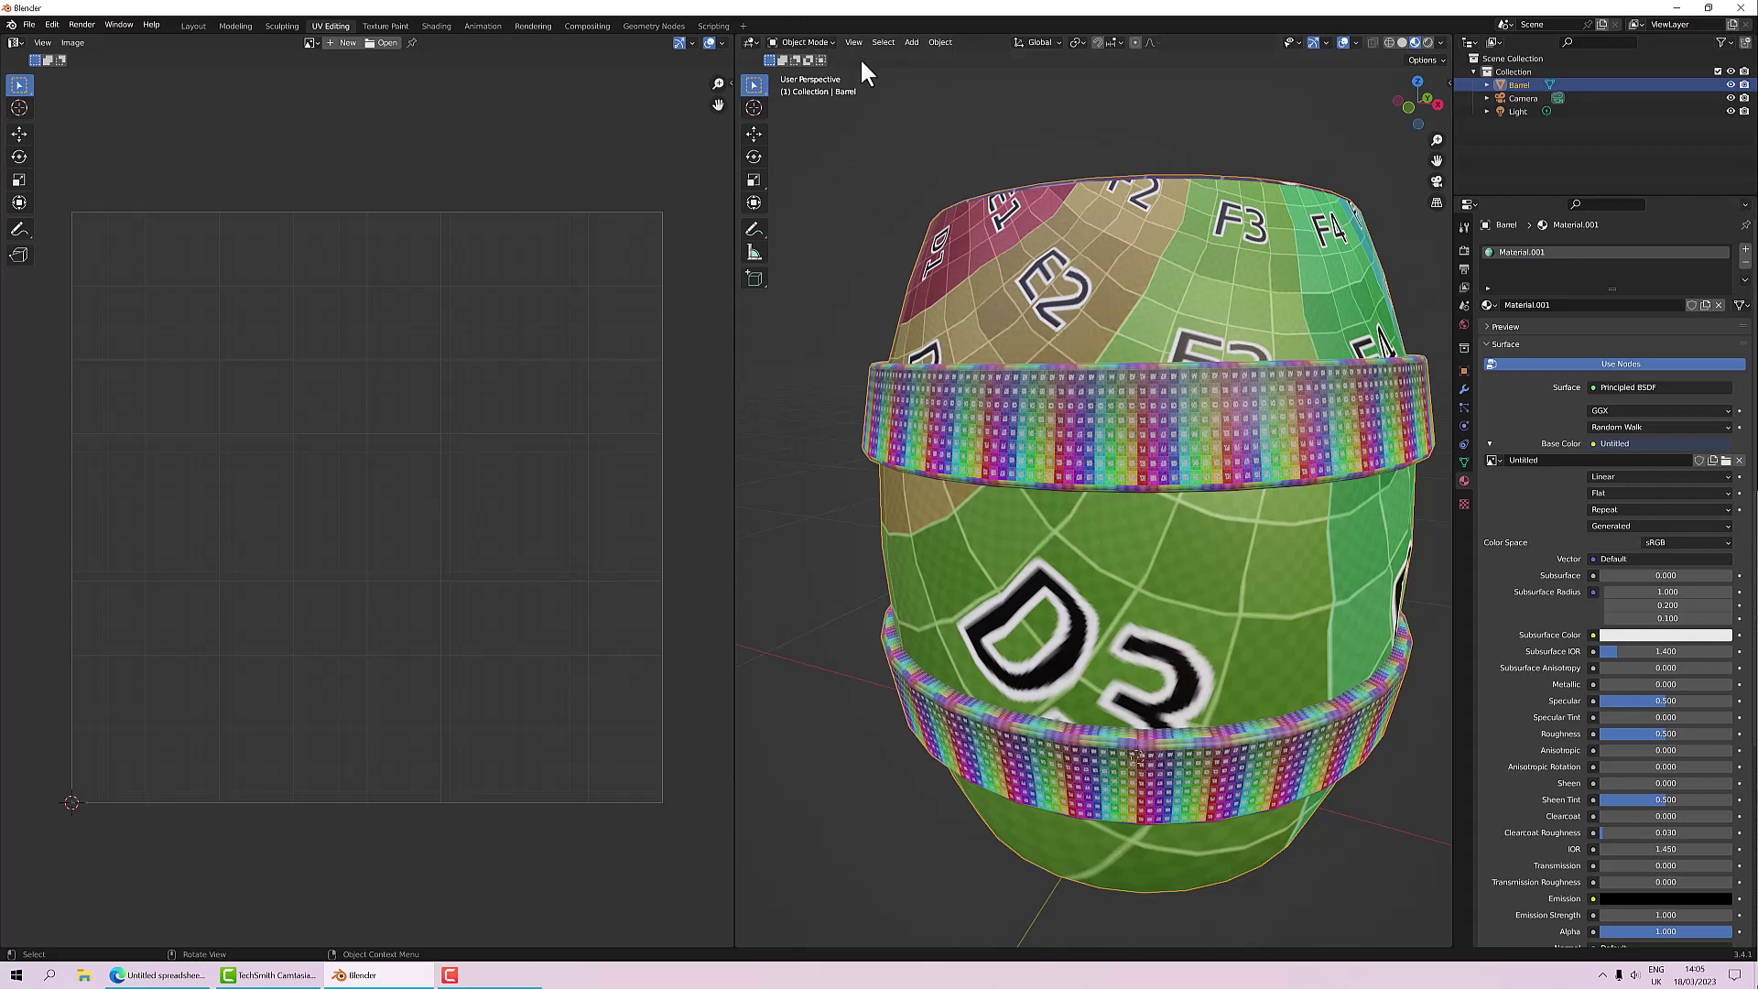
Step: Put the barrel back into Edit Mode, check the grid's distortion around the body and show it in the back orthographic view
key(Tab)
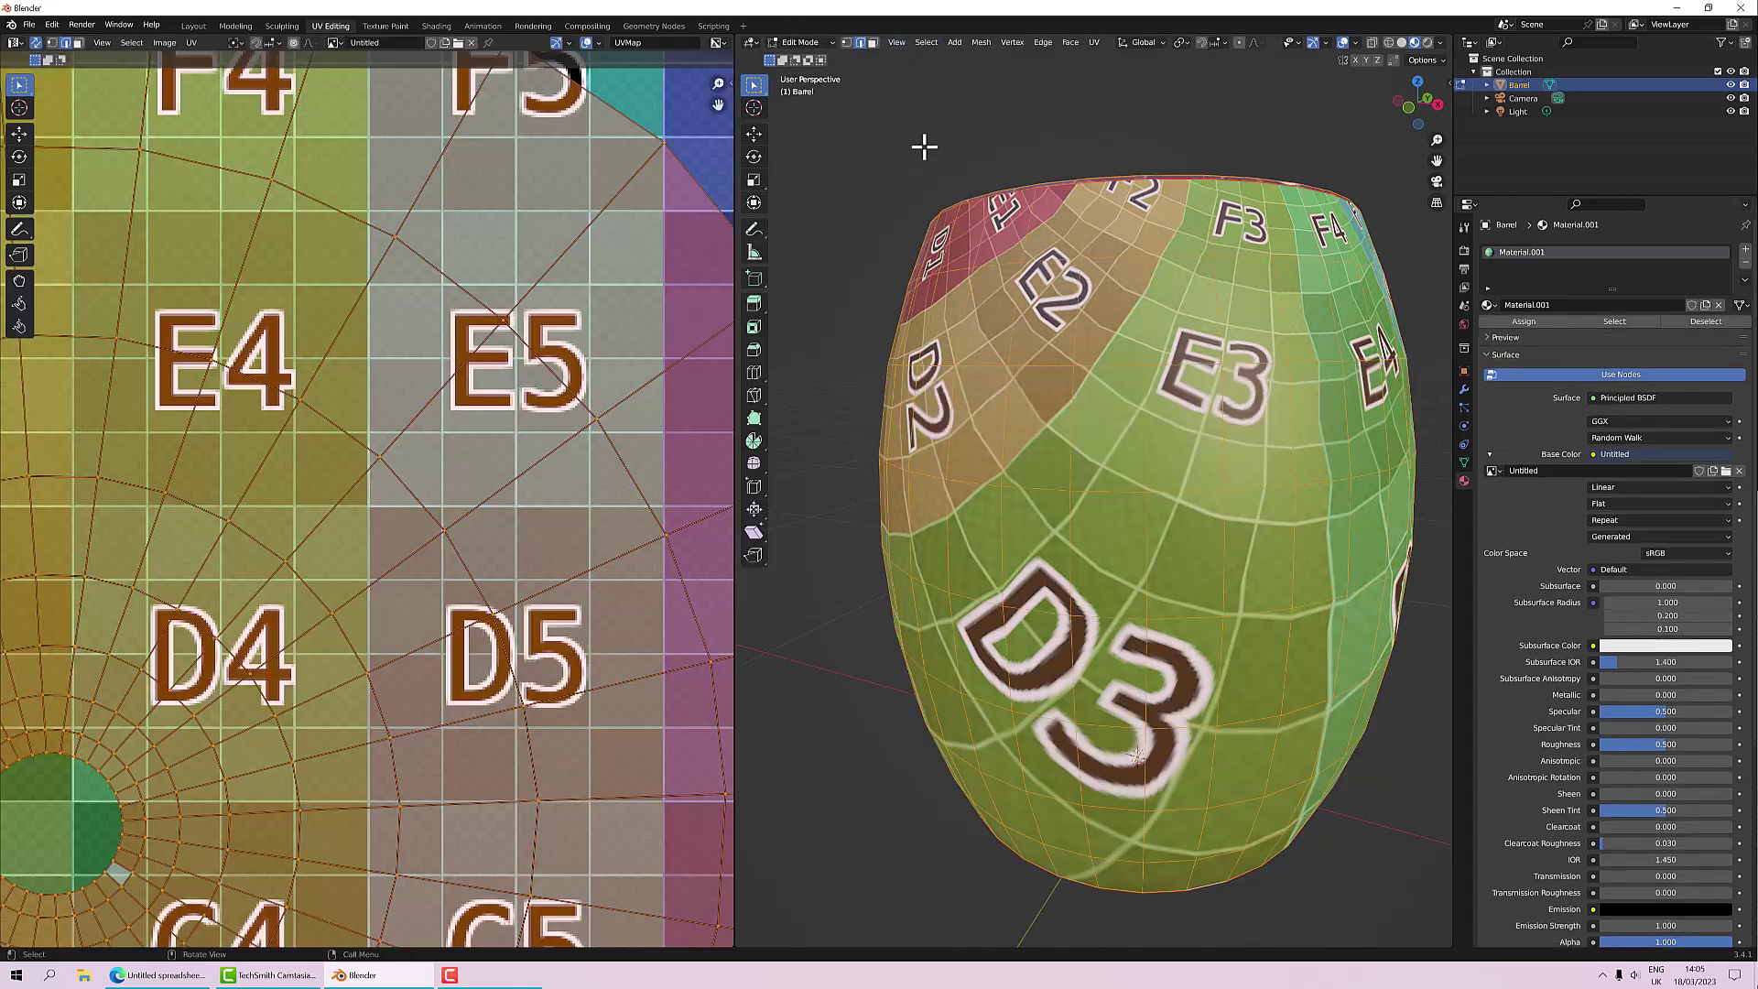
middle_drag(1147, 480, 1203, 454)
scroll(570, 449, down, 2)
scroll(567, 447, down, 2)
middle_drag(1106, 404, 1322, 398)
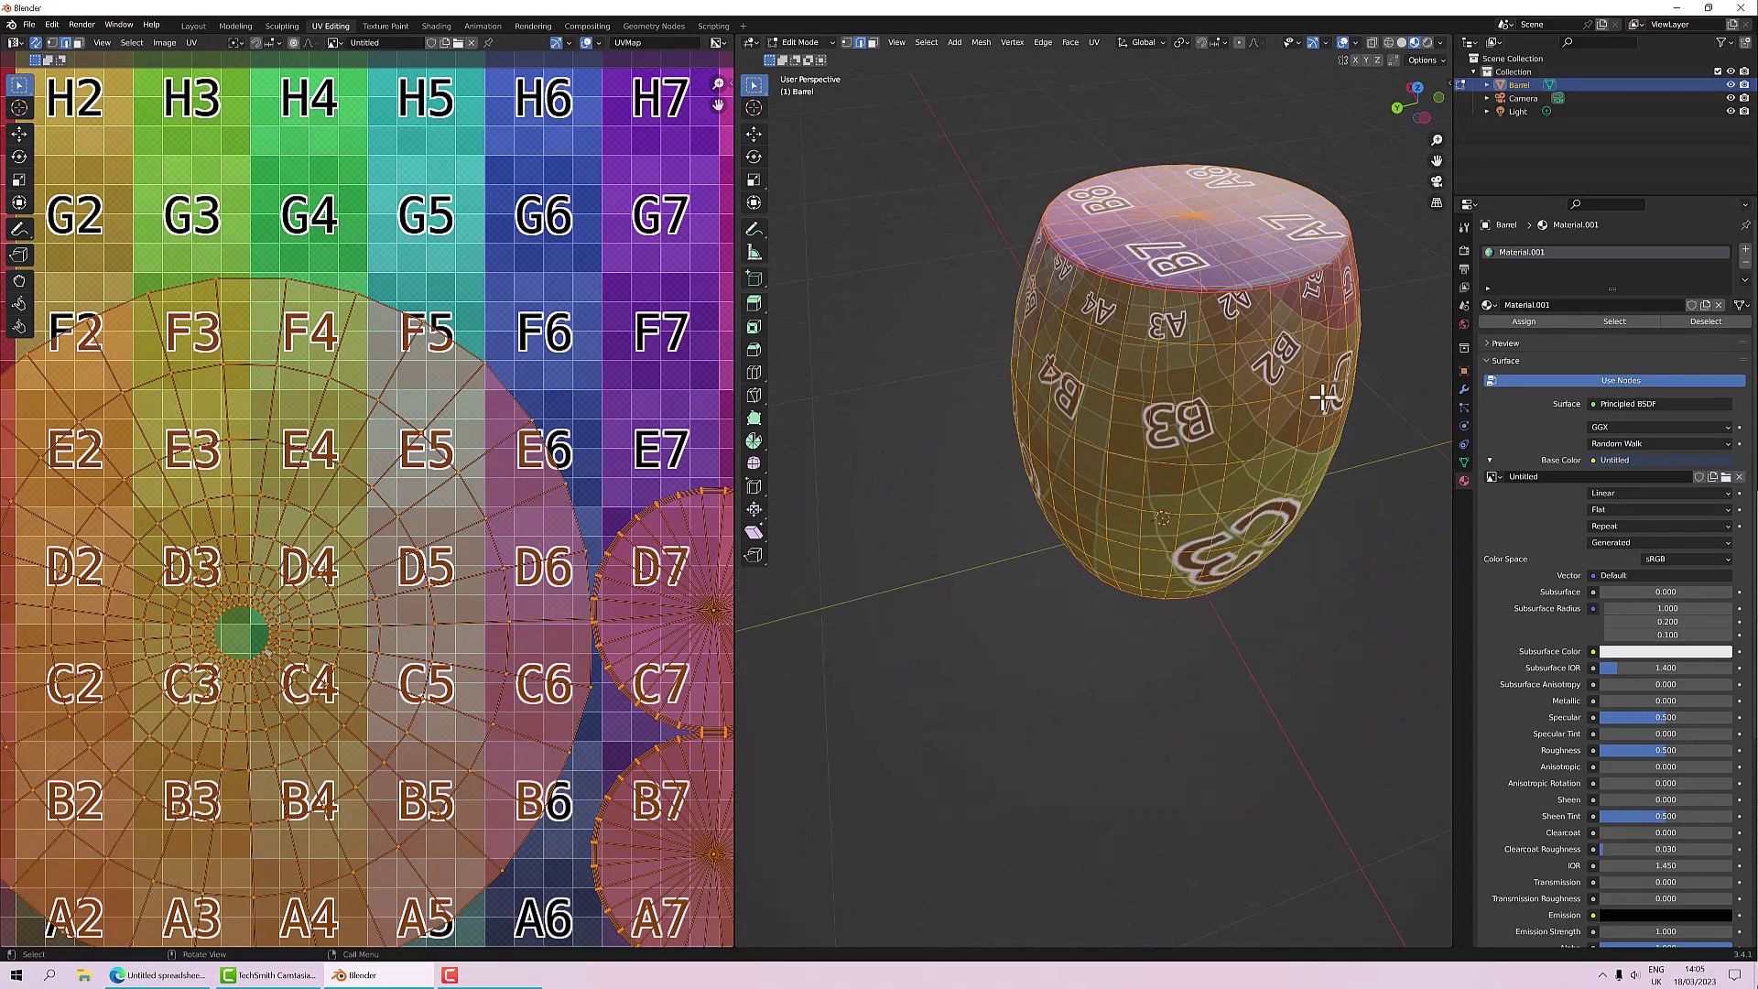
middle_drag(1190, 417, 1159, 360)
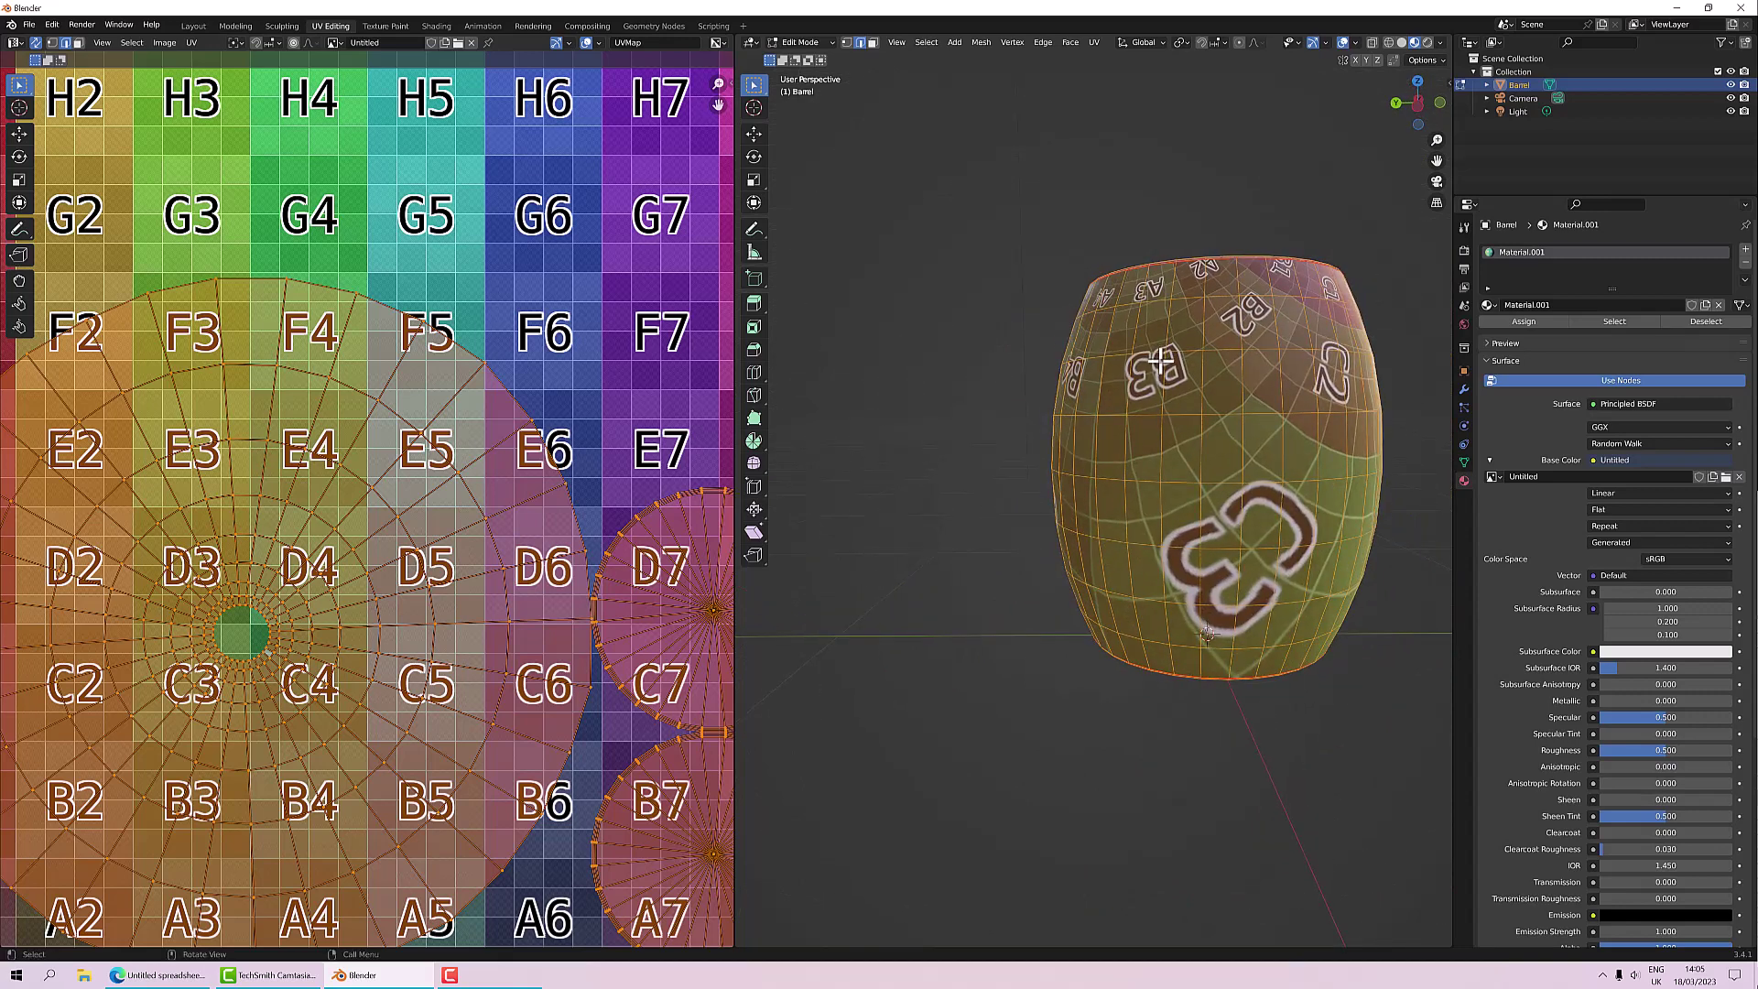
key(KP_1)
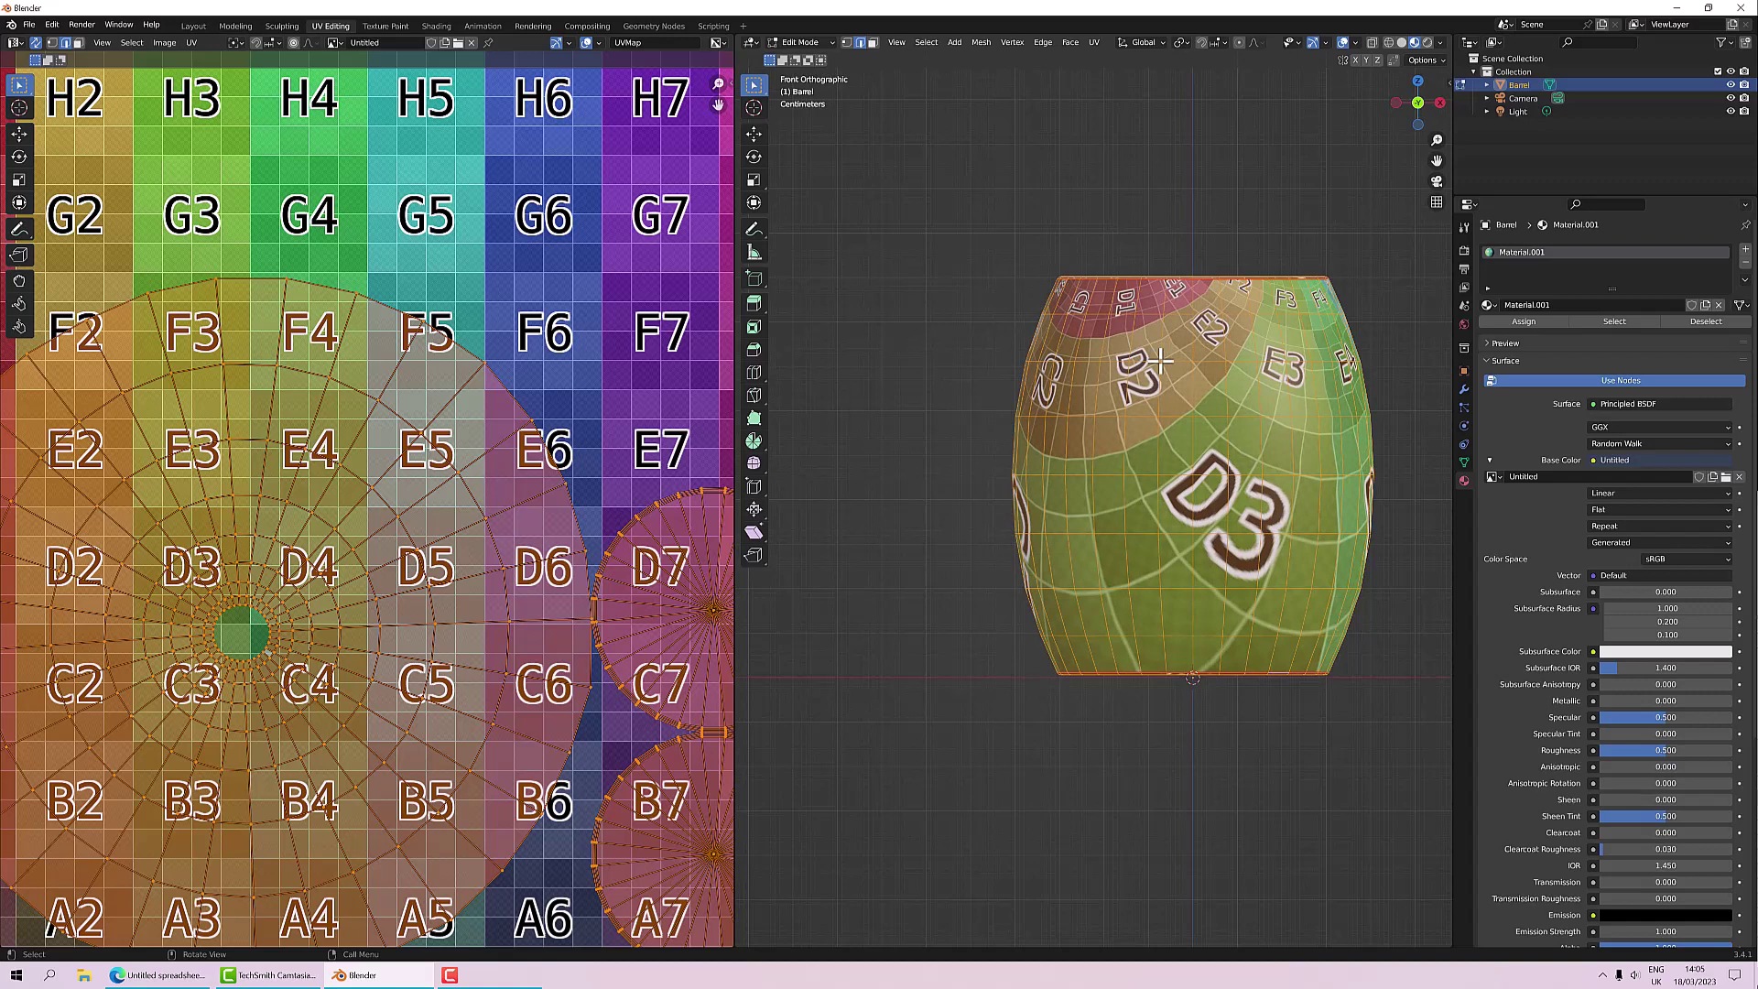
key(ctrl+KP_1)
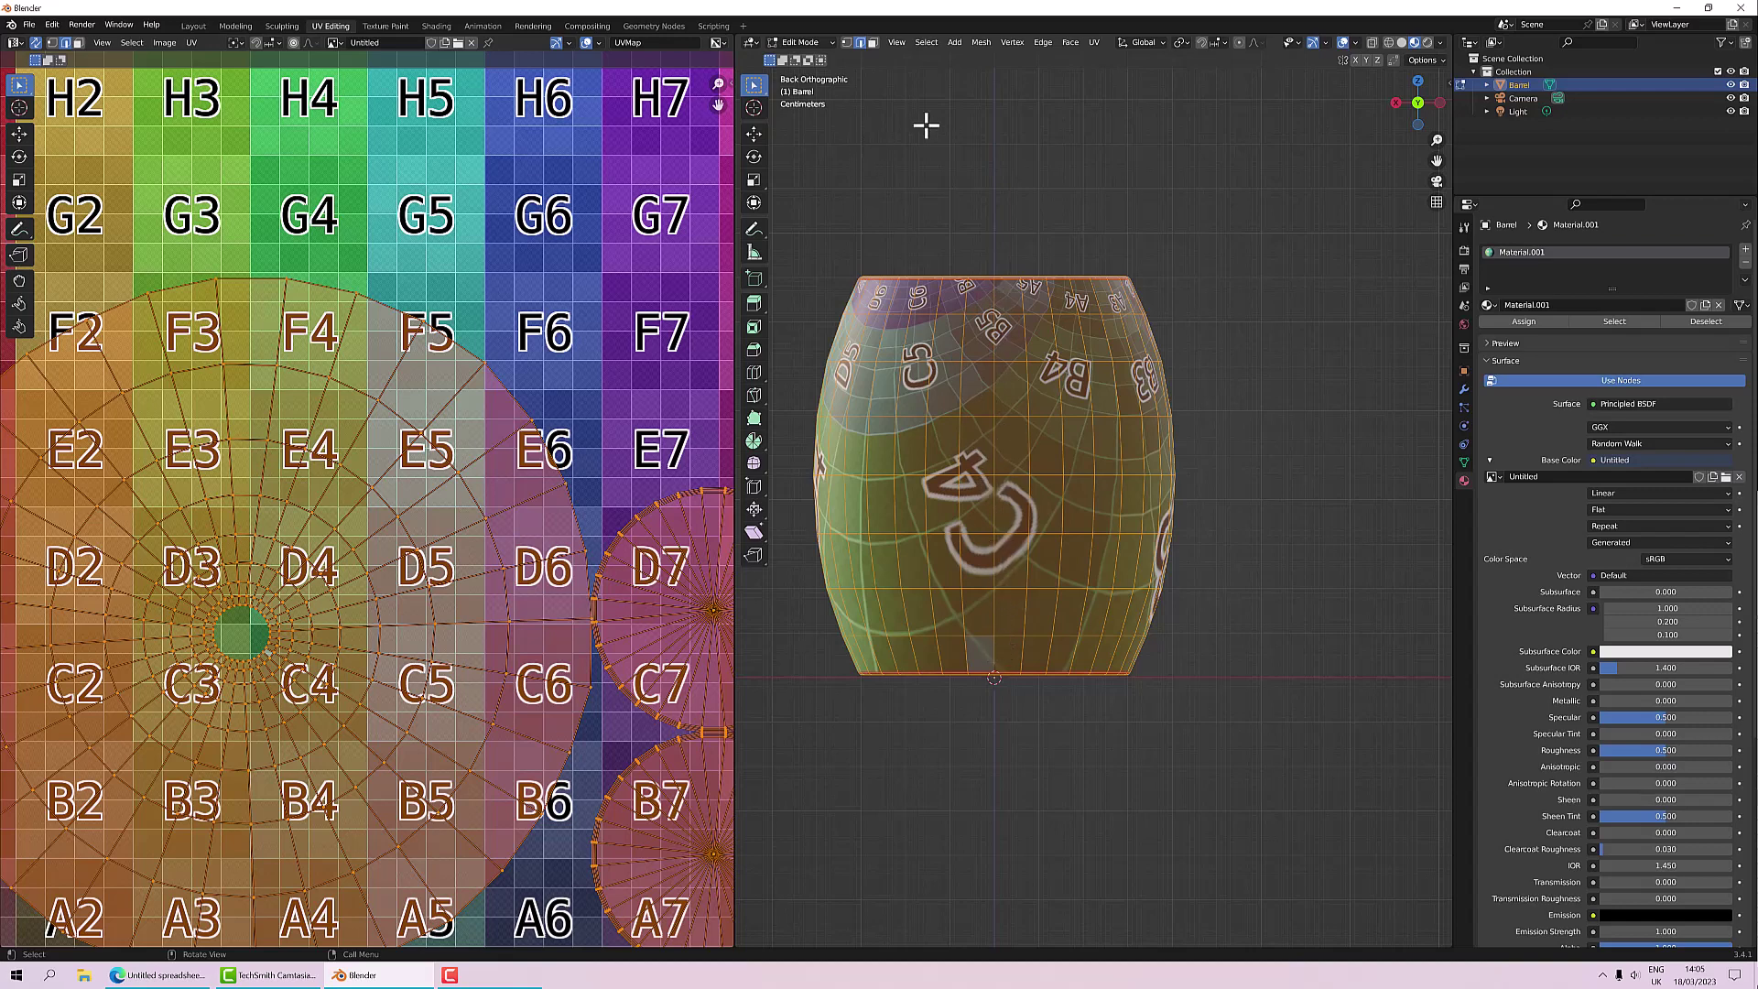
Step: Mark the vertical line of edges down the middle of the barrel's back, from rim to rim, as a seam
click(893, 94)
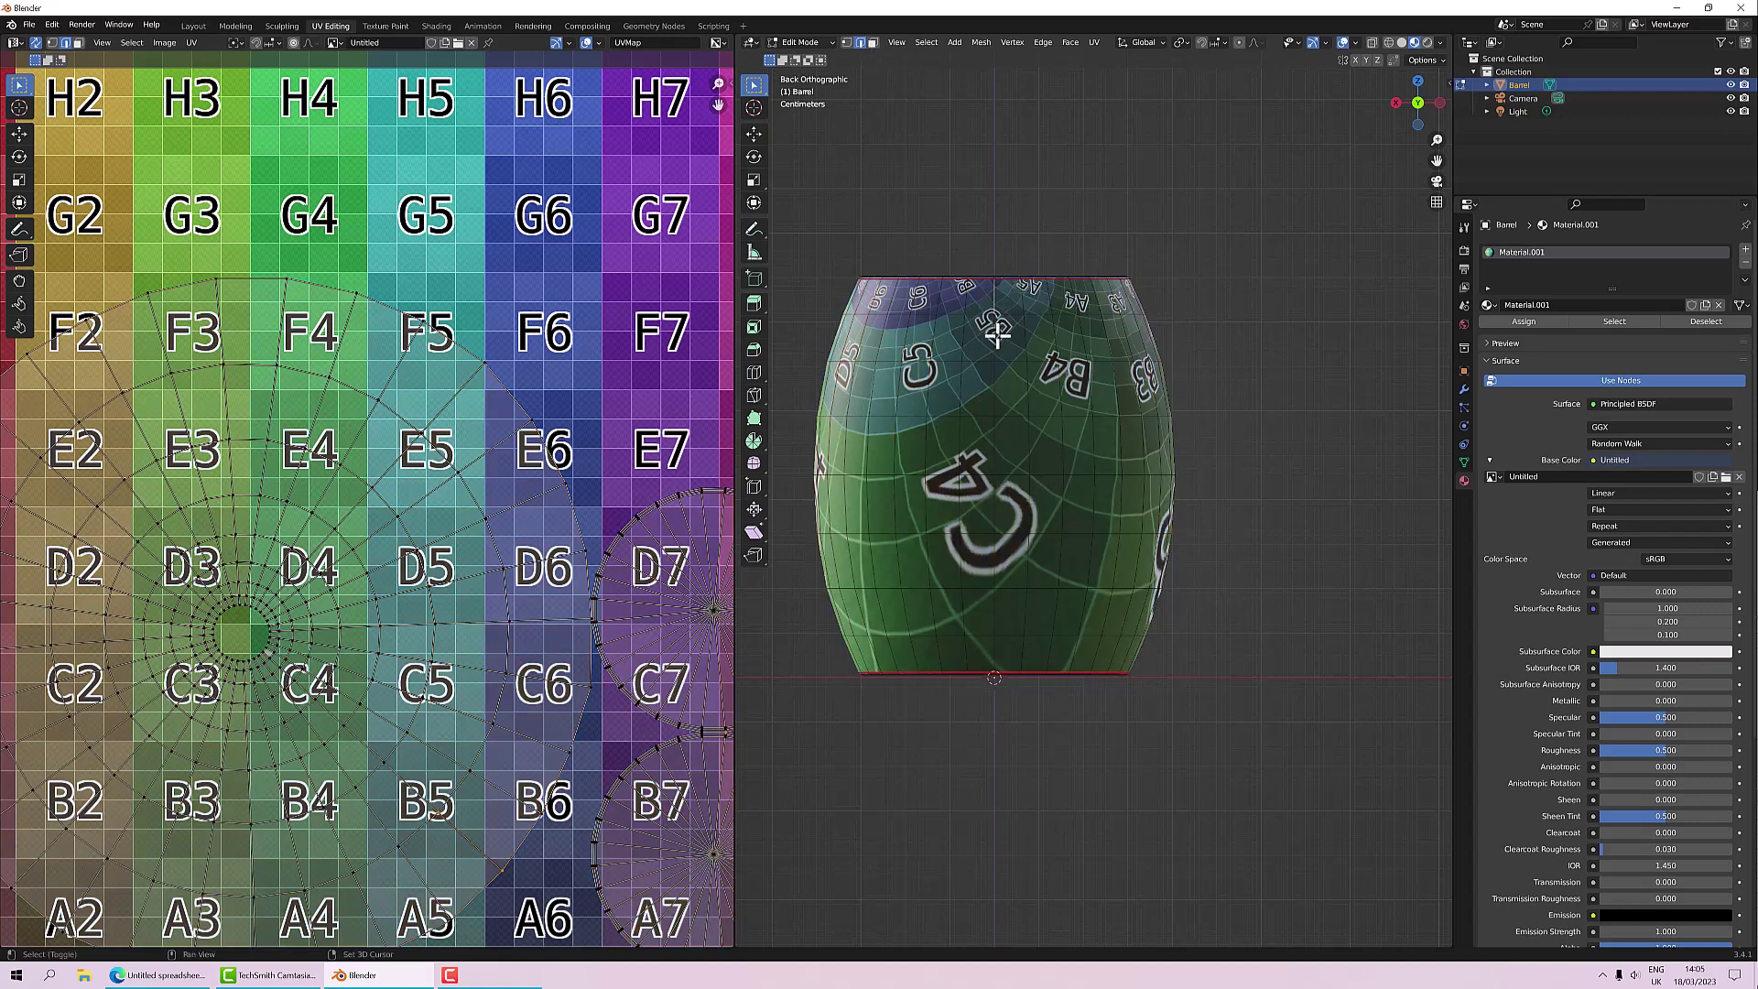
shift+click(988, 439)
shift+click(994, 510)
shift+click(993, 552)
shift+click(993, 597)
shift+click(997, 659)
right_click(993, 497)
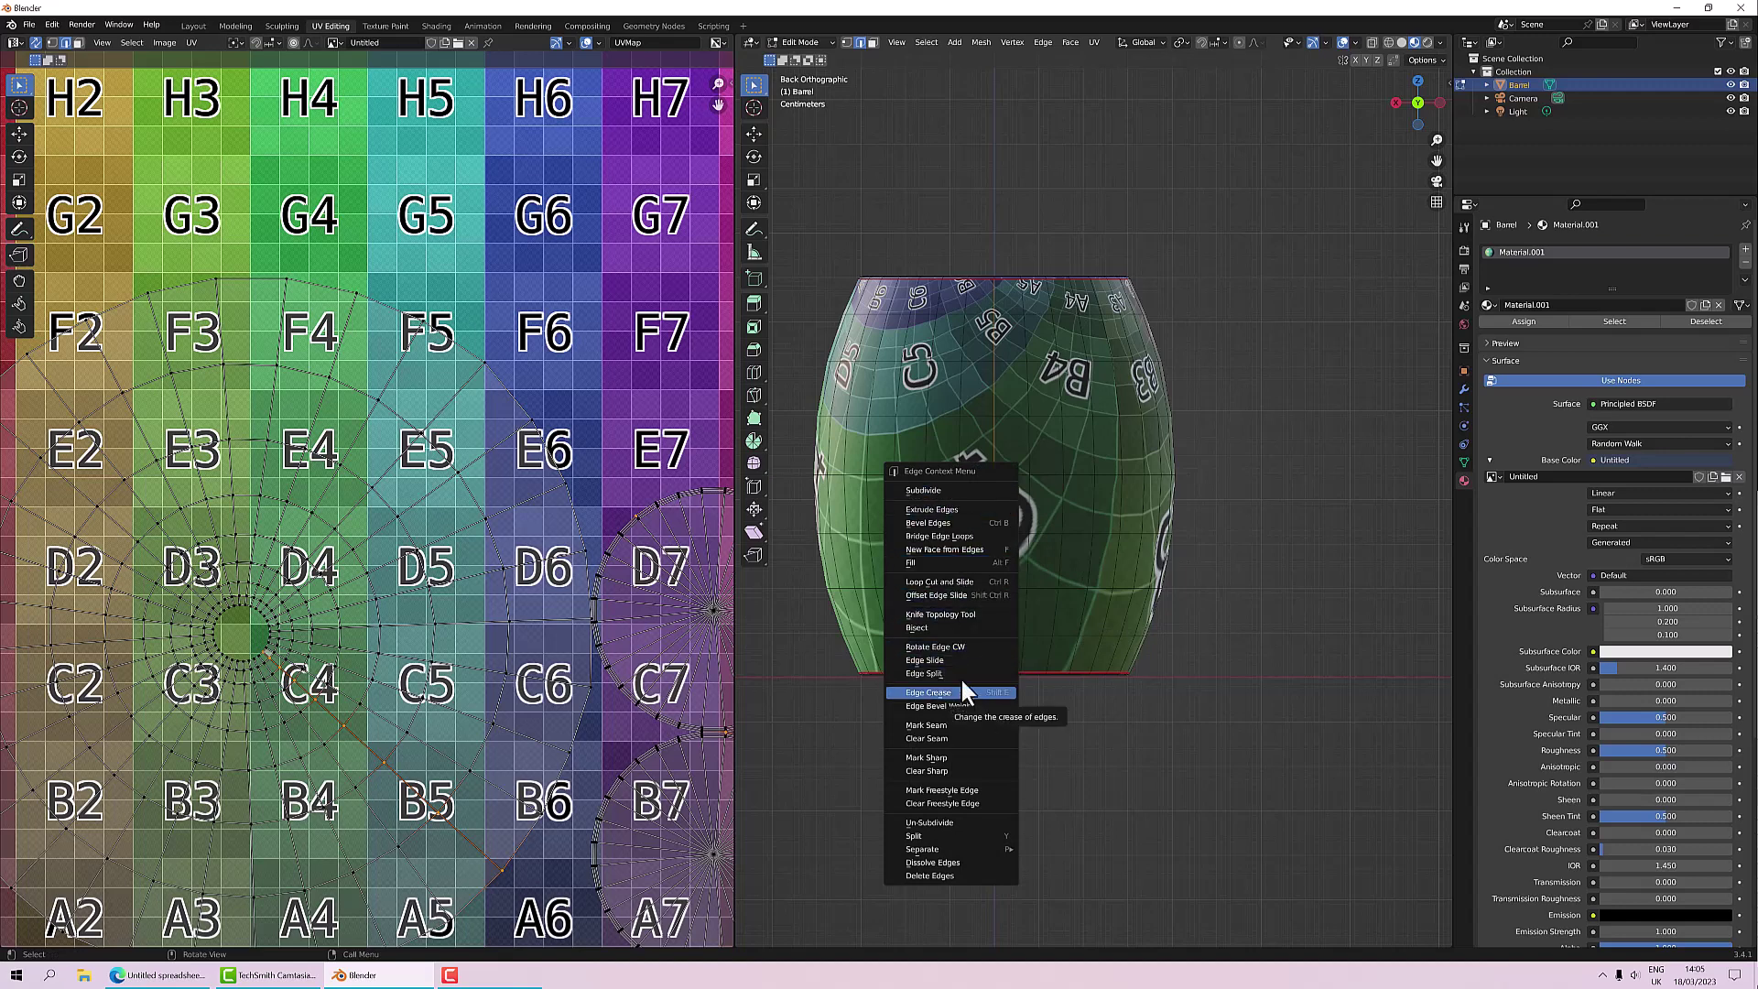
click(960, 725)
mouse_move(1041, 621)
middle_down()
mouse_move(1024, 678)
mouse_move(1035, 601)
mouse_move(1063, 622)
middle_up()
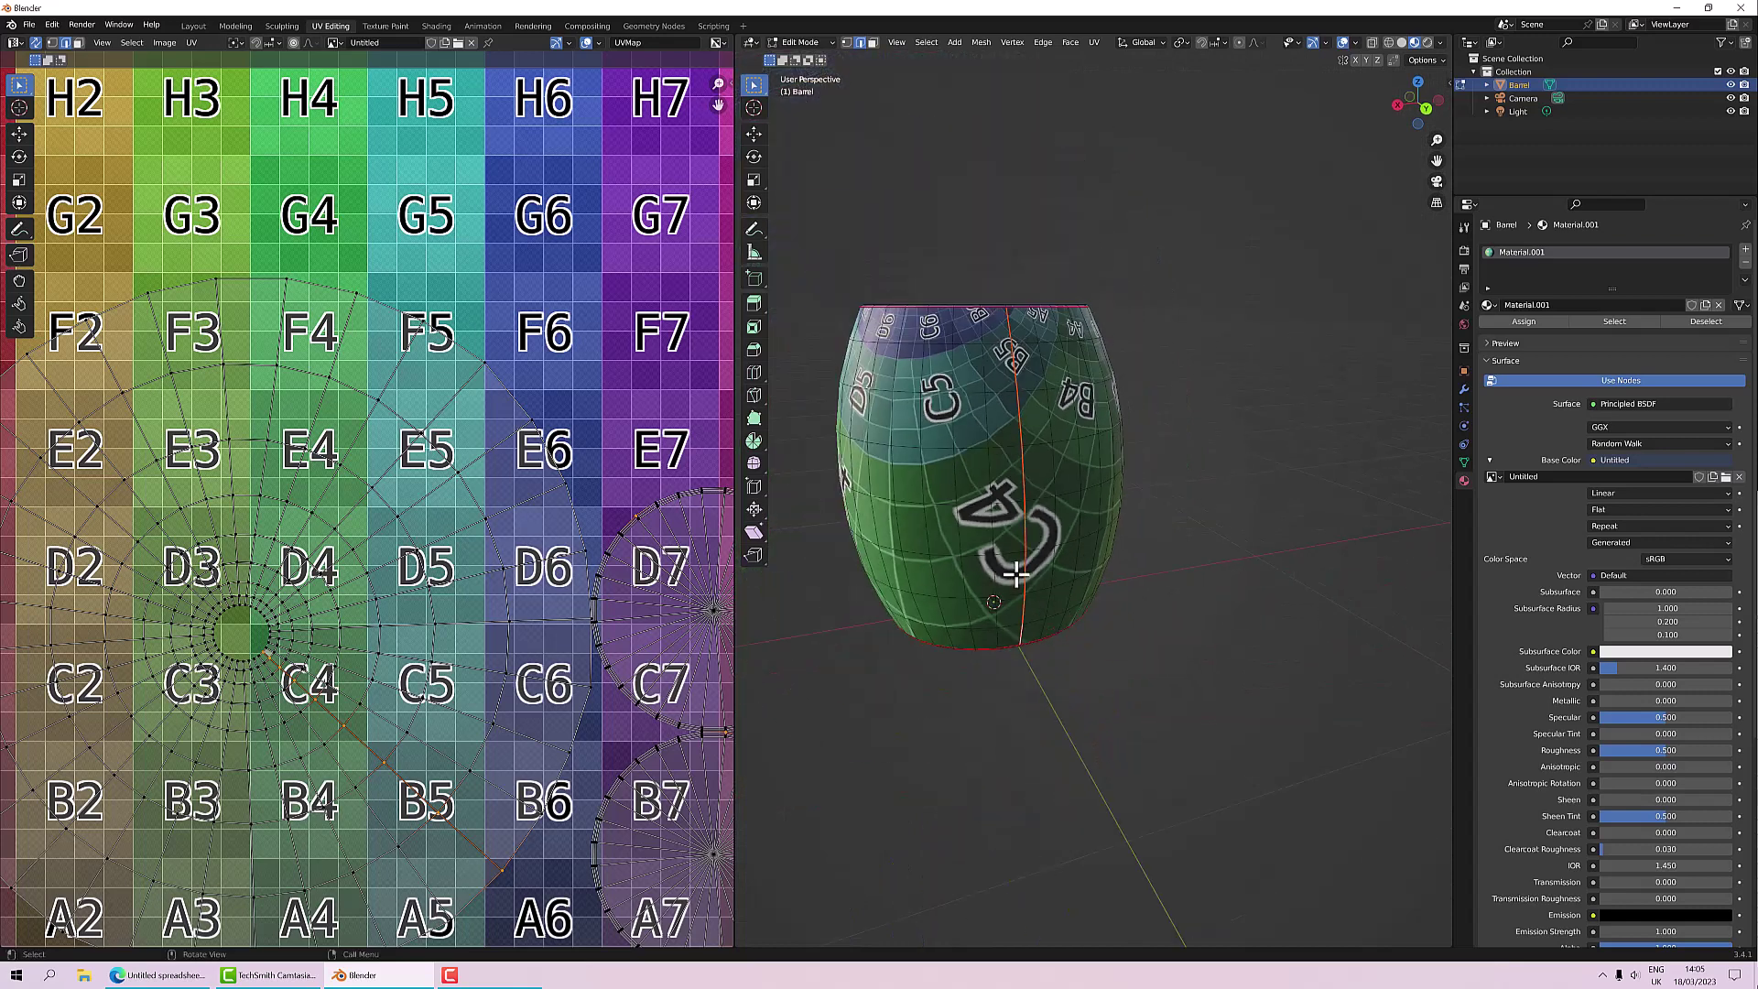
Step: Unwrap the whole barrel body again with the vertical seam and fit the full UV layout in view
key(a)
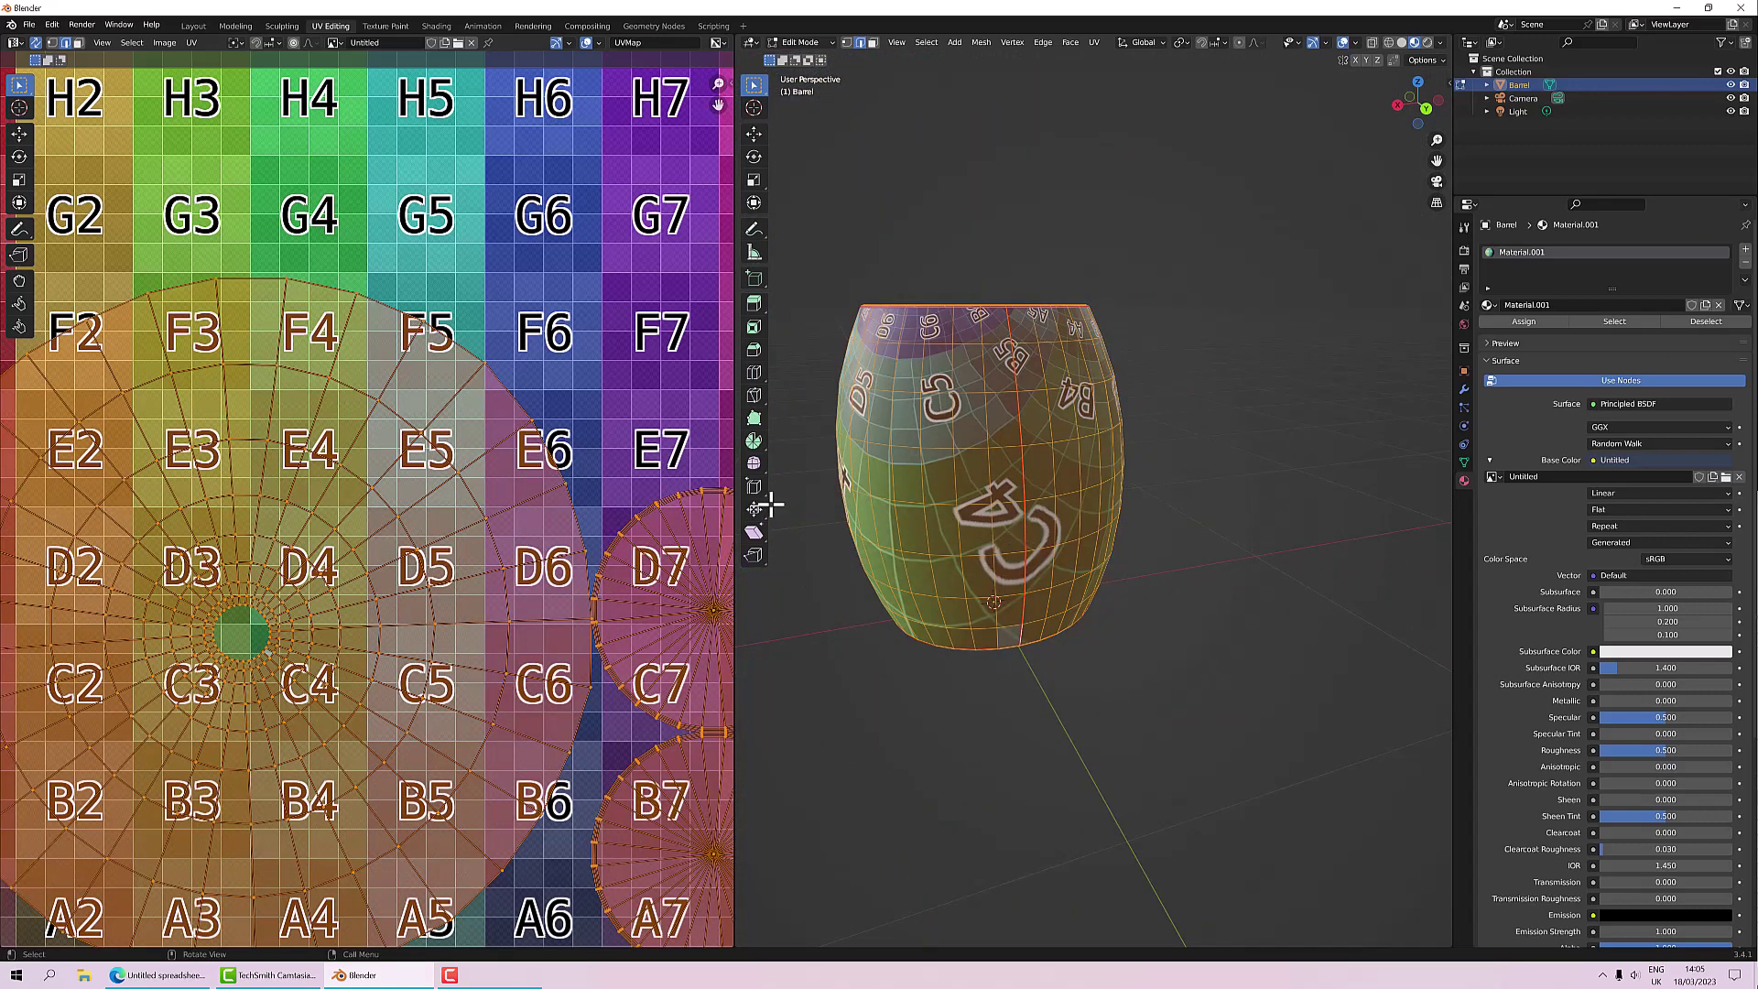
key(u)
click(551, 486)
key(Home)
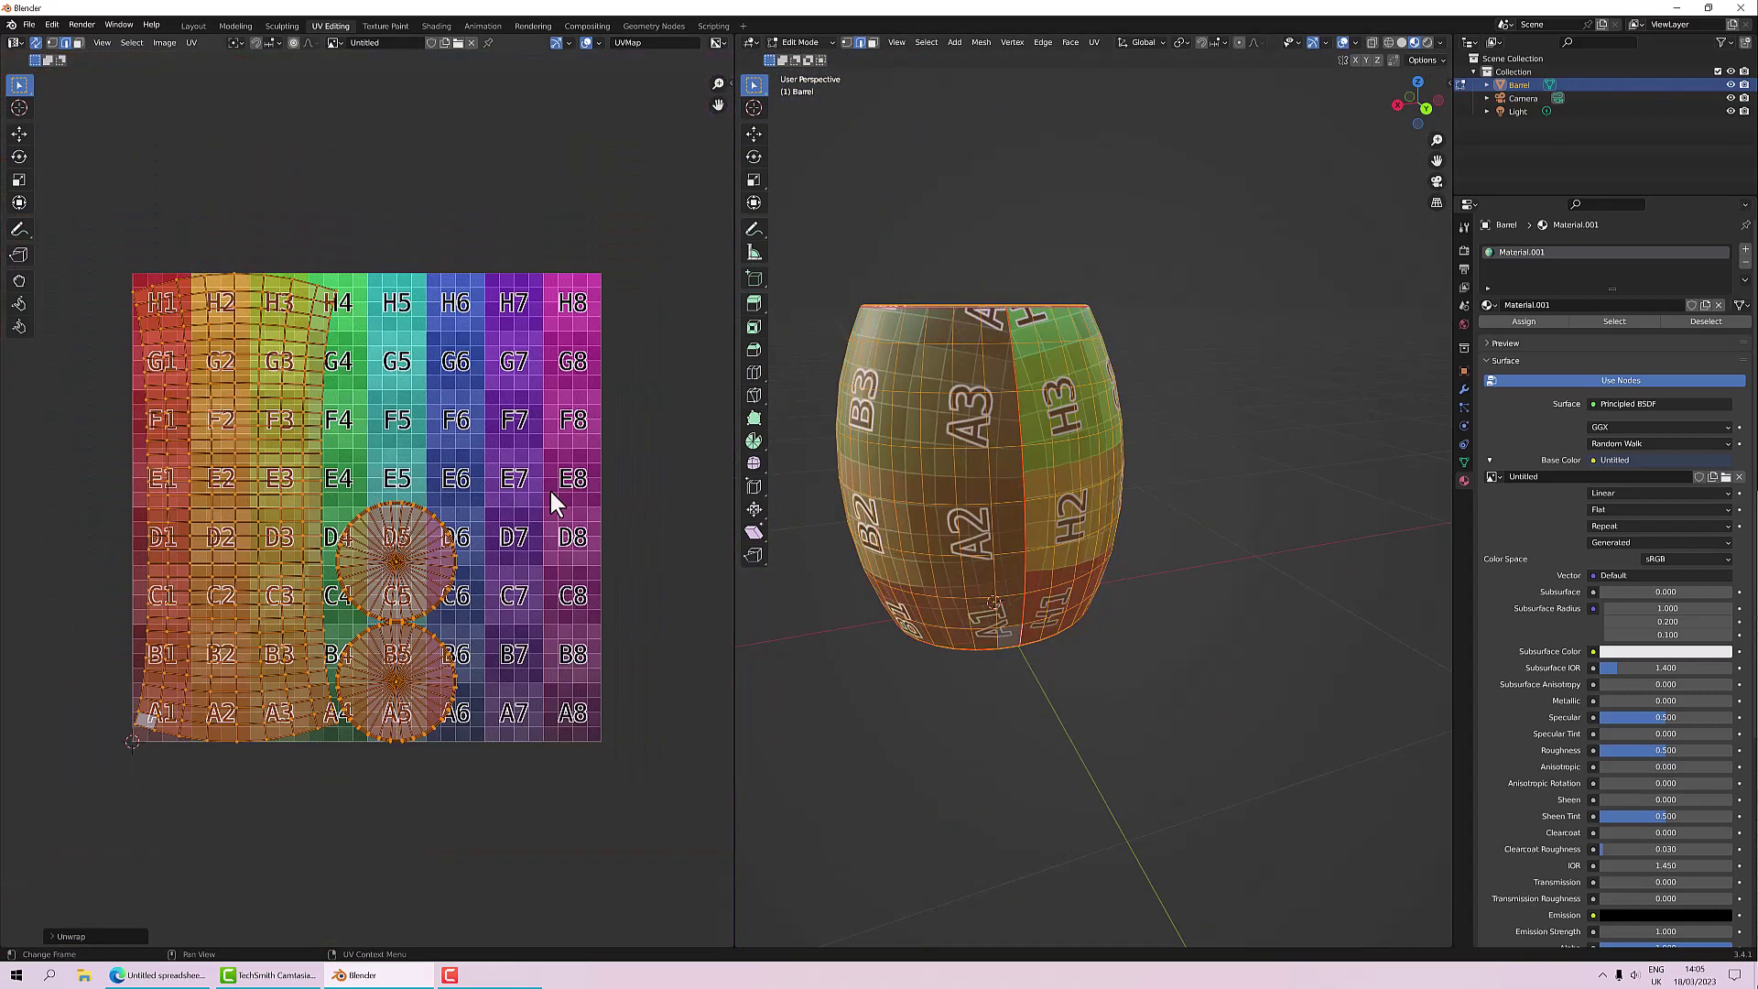
middle_drag(549, 487, 569, 475)
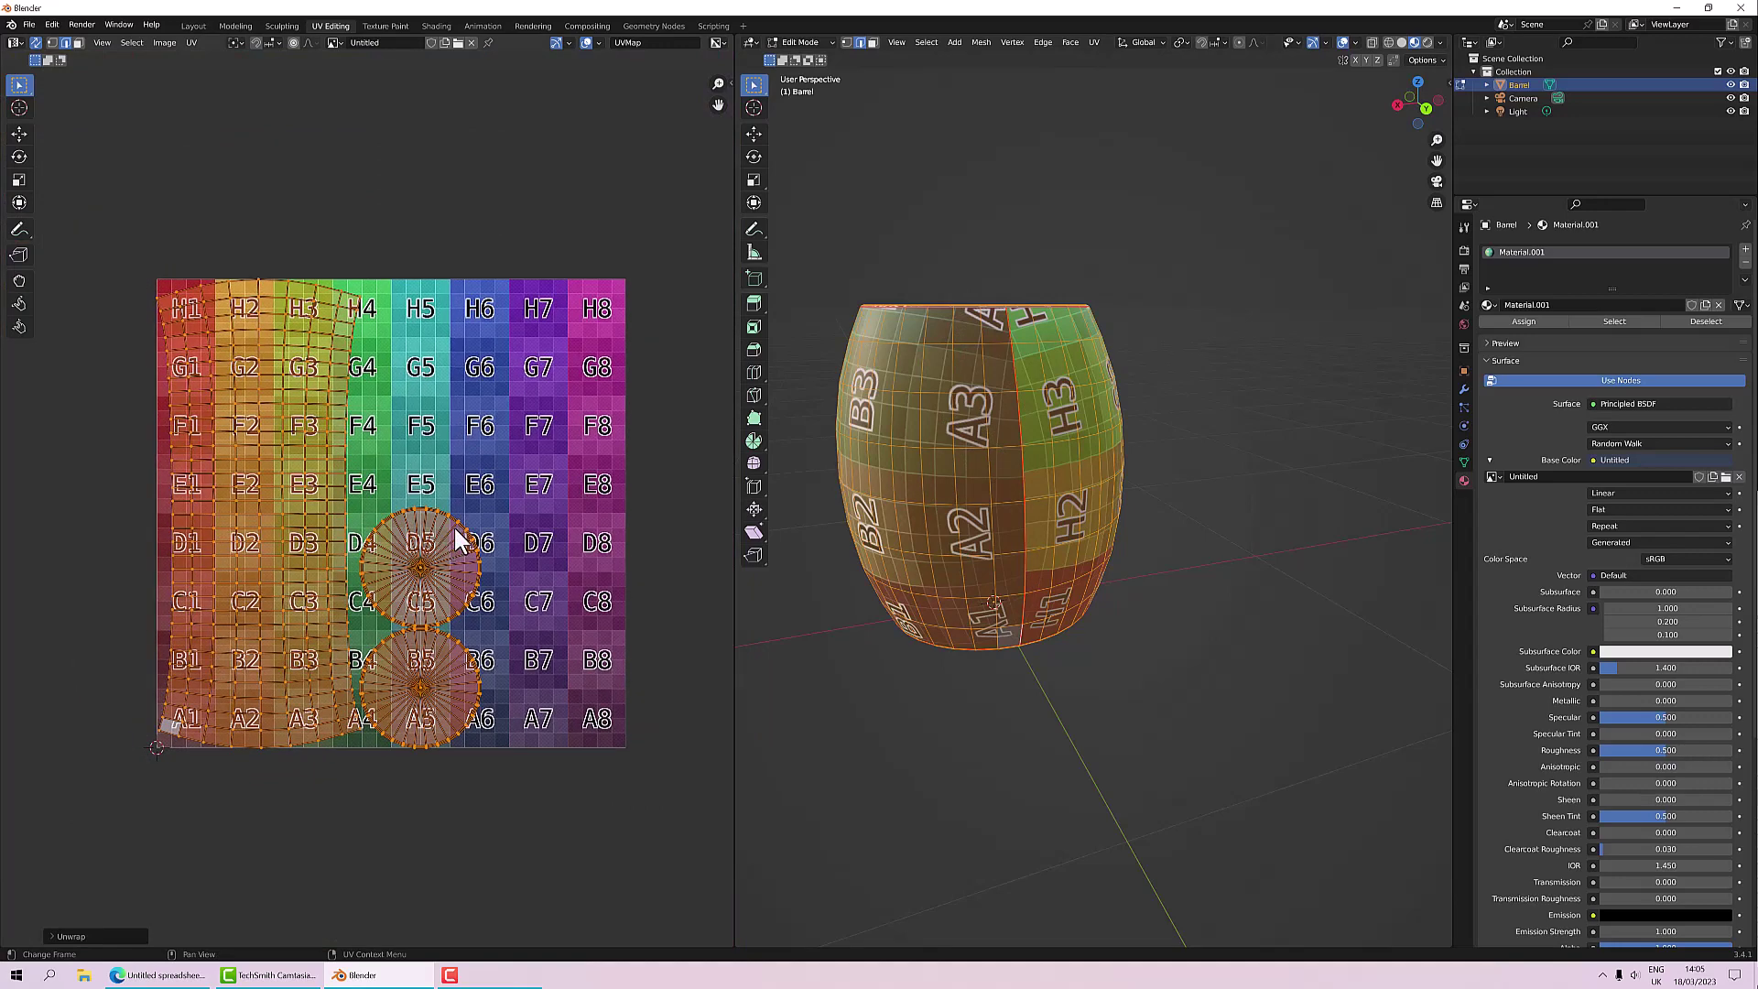
Step: Inspect the grid texture around the barrel's sides, along the back seam and where the top cap meets the body
middle_drag(1118, 502, 1294, 502)
scroll(1295, 502, up, 3)
mouse_move(1008, 498)
middle_down()
mouse_move(1228, 502)
mouse_move(1227, 586)
mouse_move(1222, 524)
mouse_move(1246, 539)
mouse_move(1117, 503)
mouse_move(1041, 453)
mouse_move(883, 459)
mouse_move(1019, 521)
middle_up()
scroll(1041, 452, down, 2)
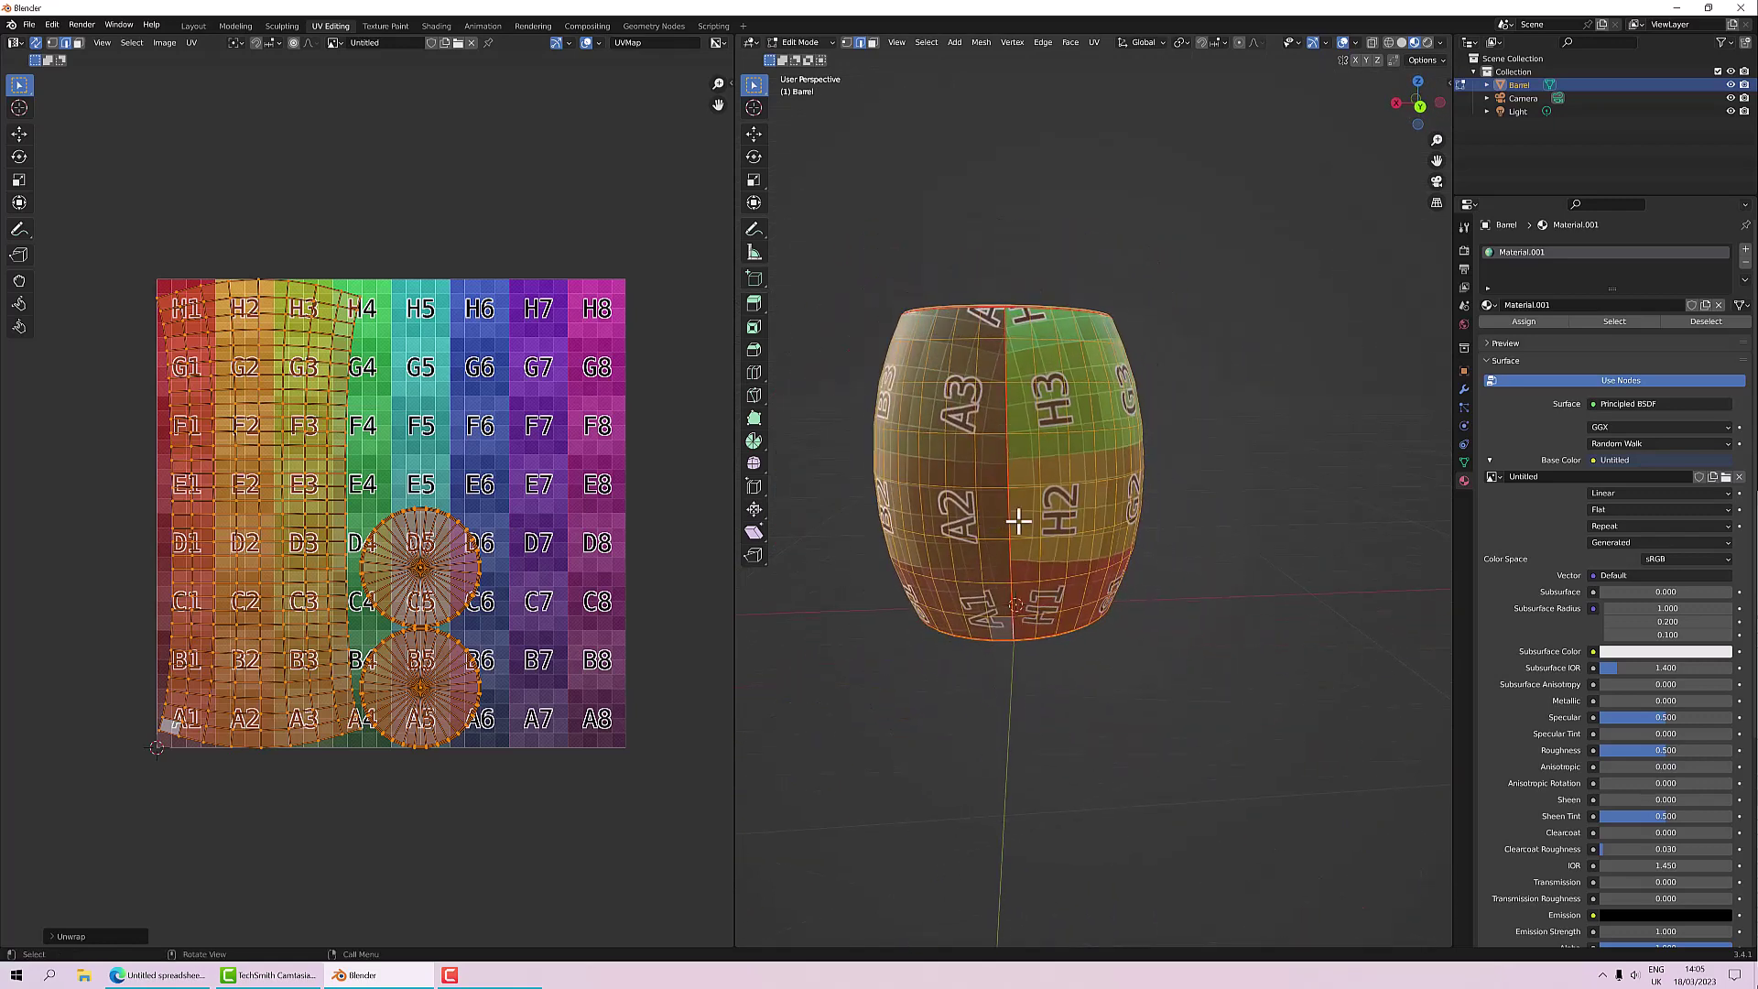
scroll(1018, 521, up, 2)
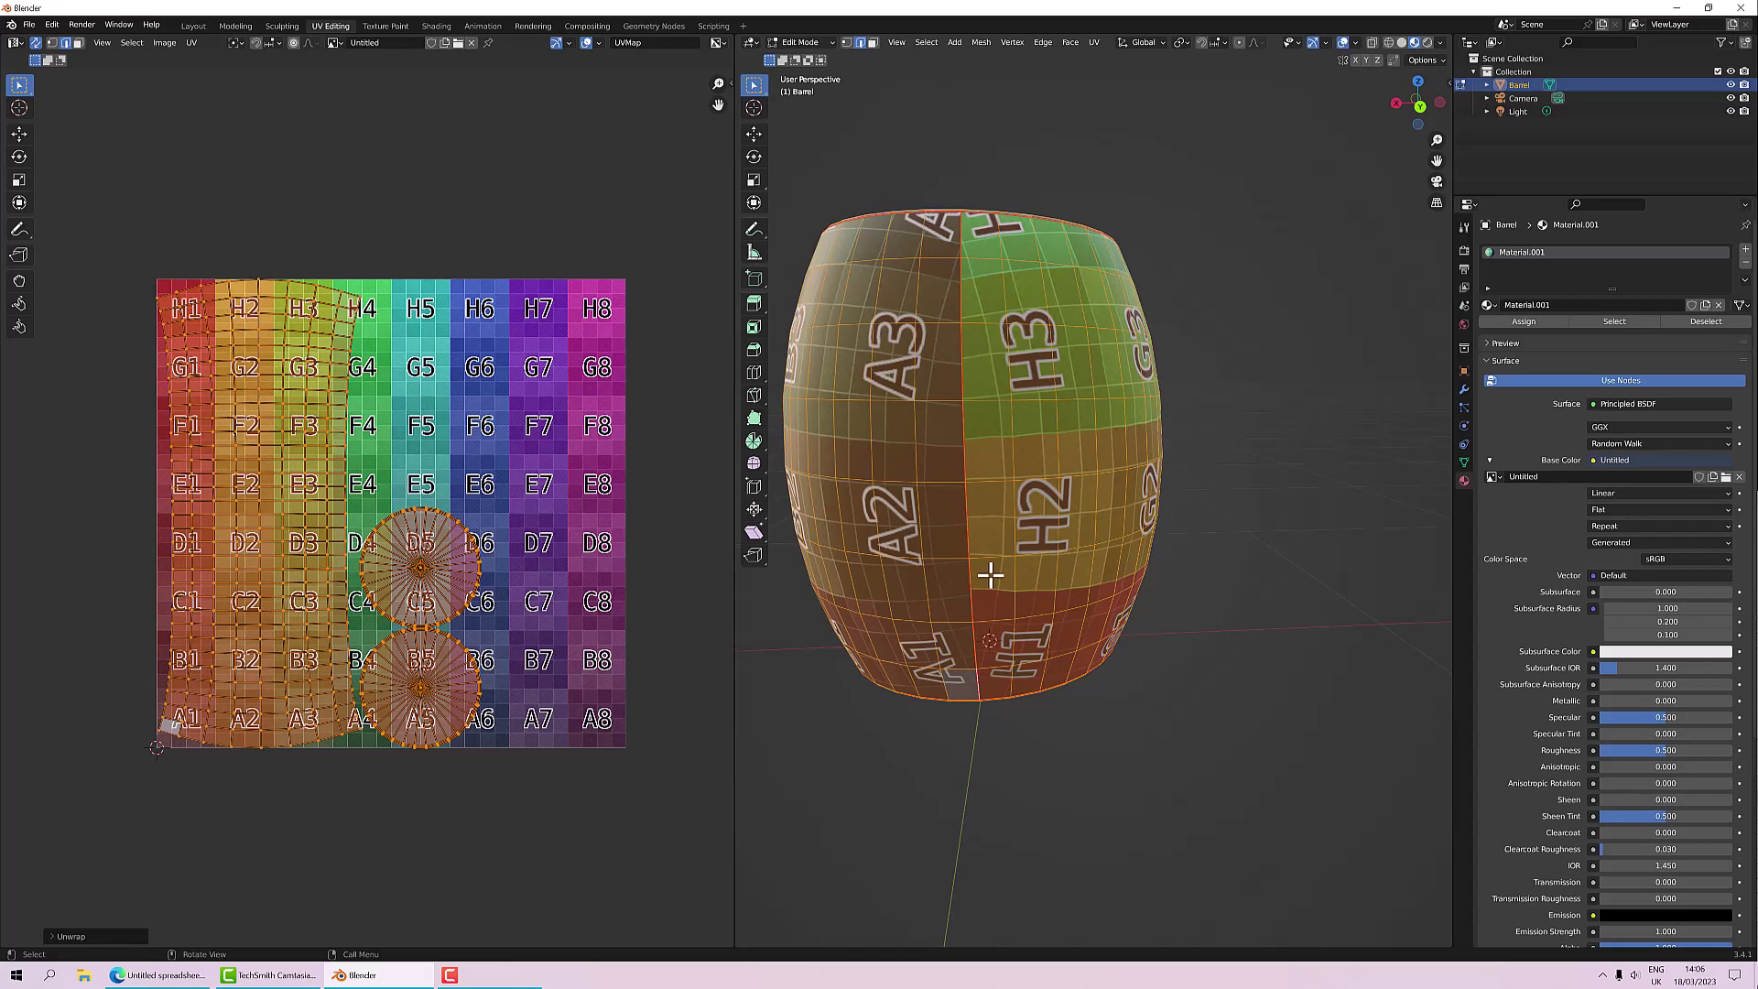
middle_drag(1105, 415, 1190, 450)
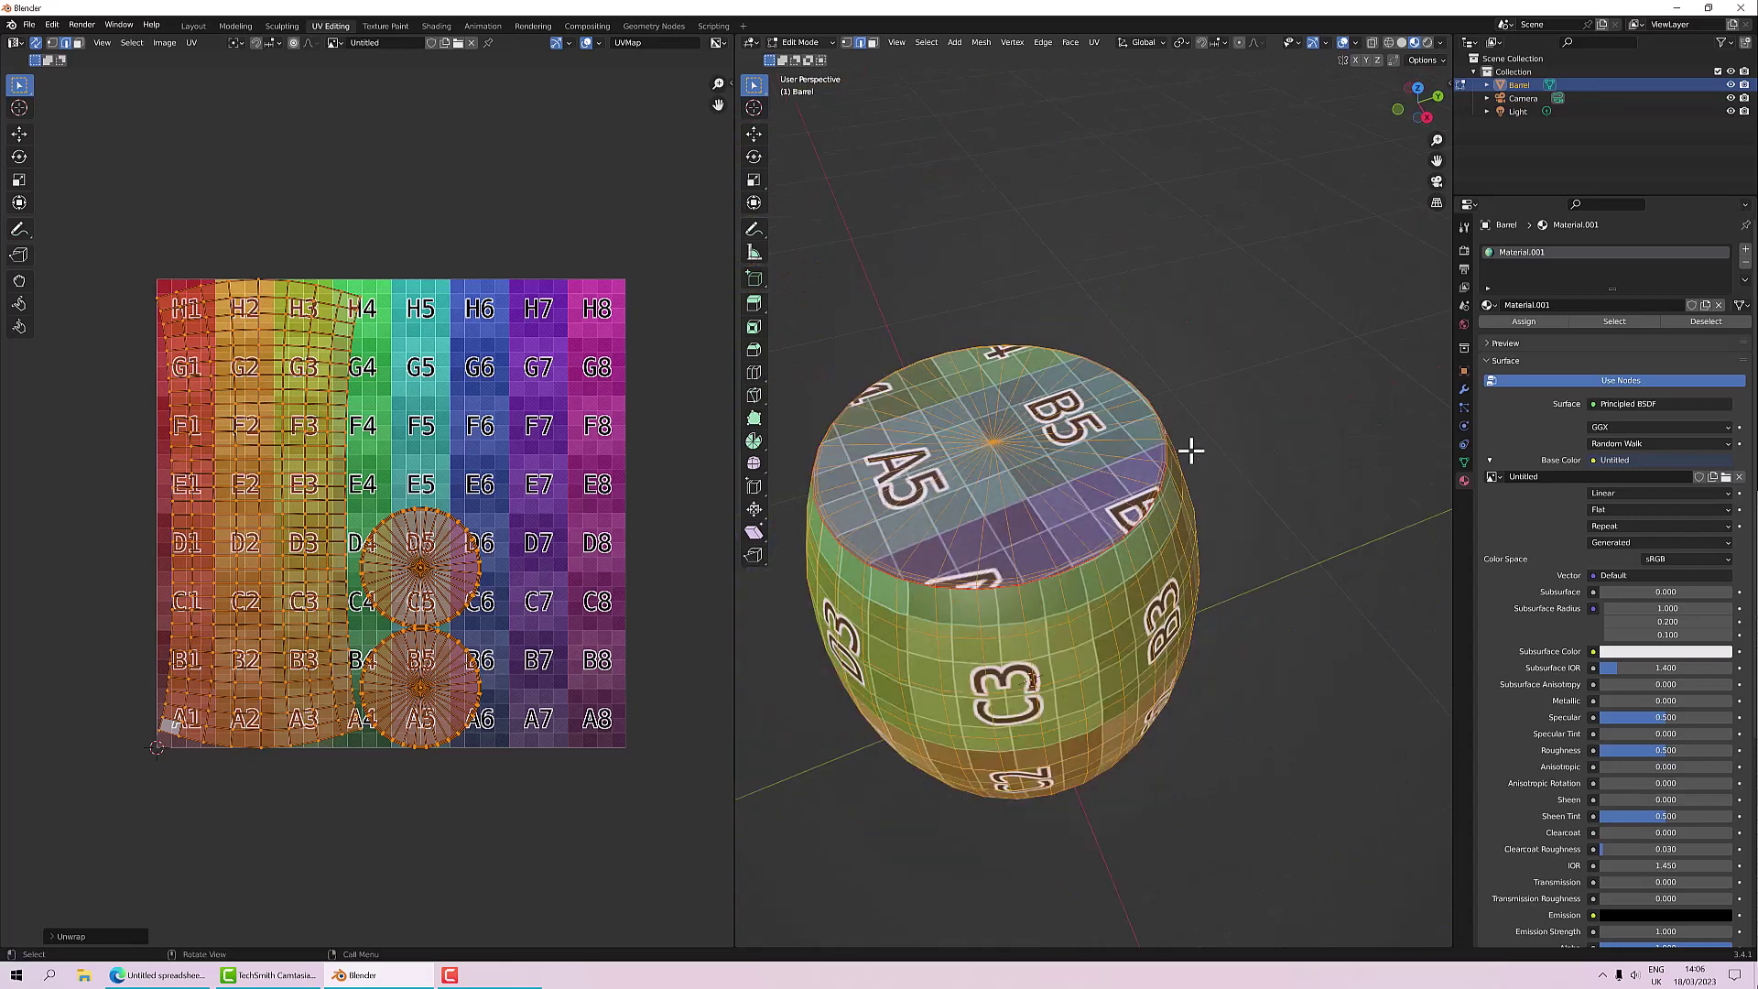
middle_drag(1059, 596, 1088, 591)
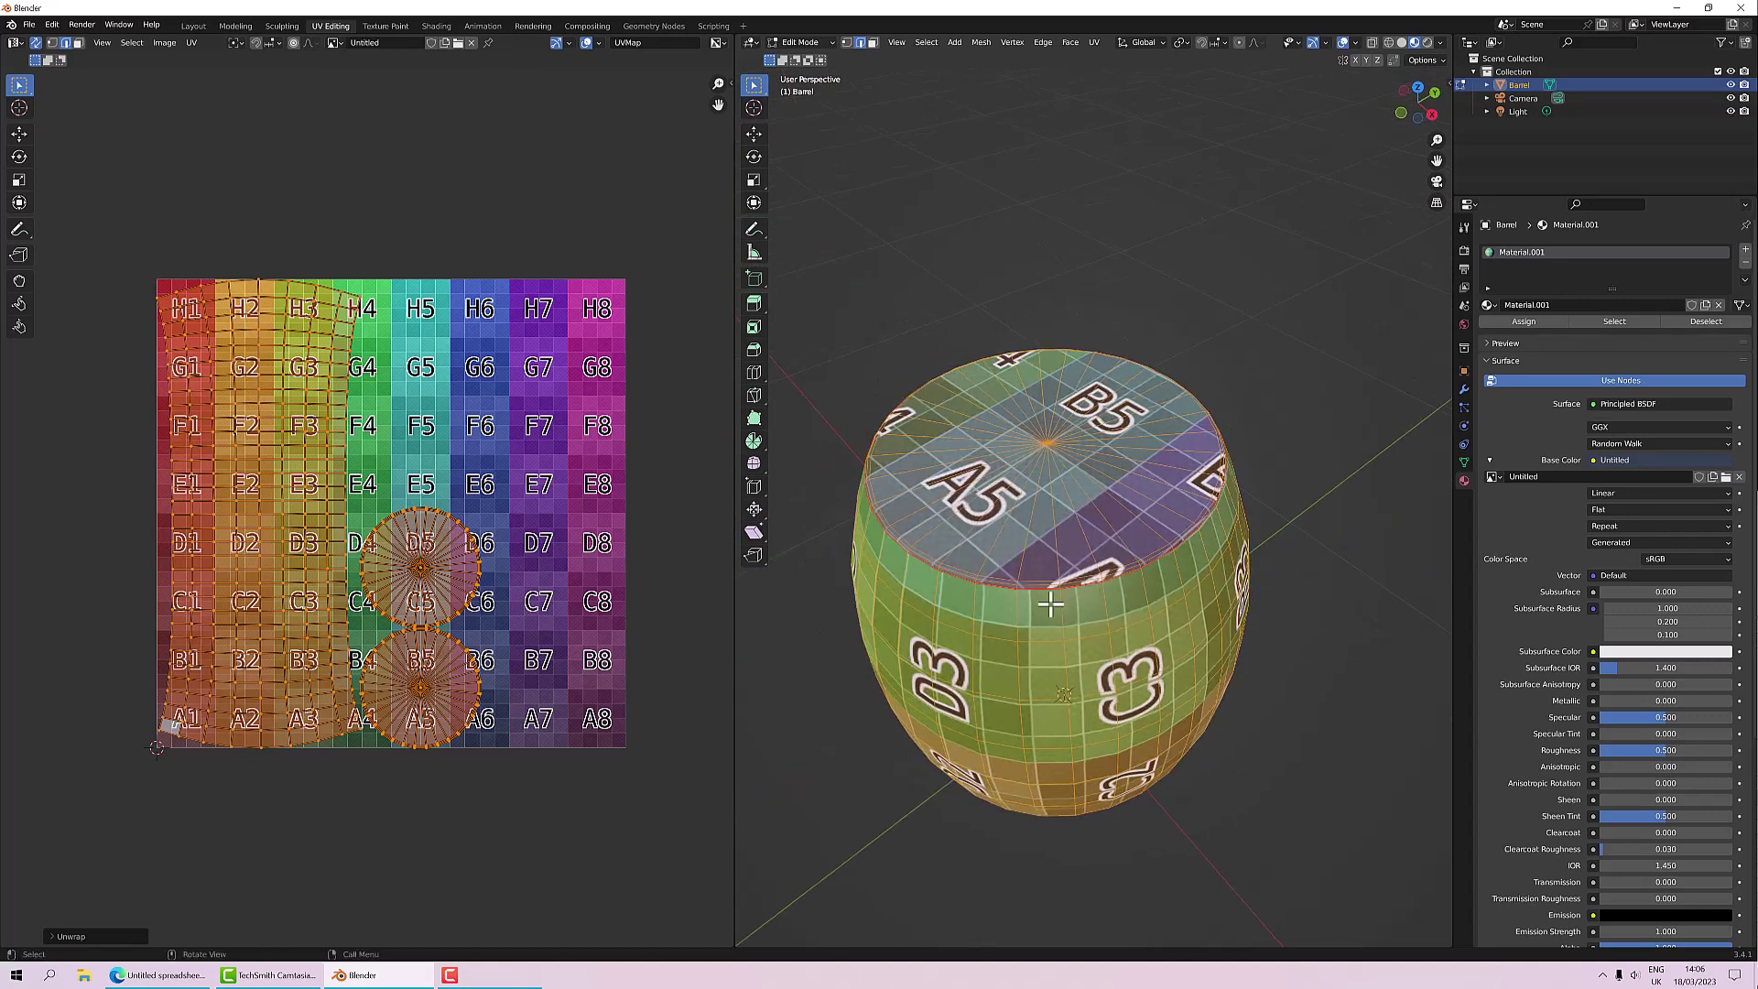
scroll(1053, 604, up, 2)
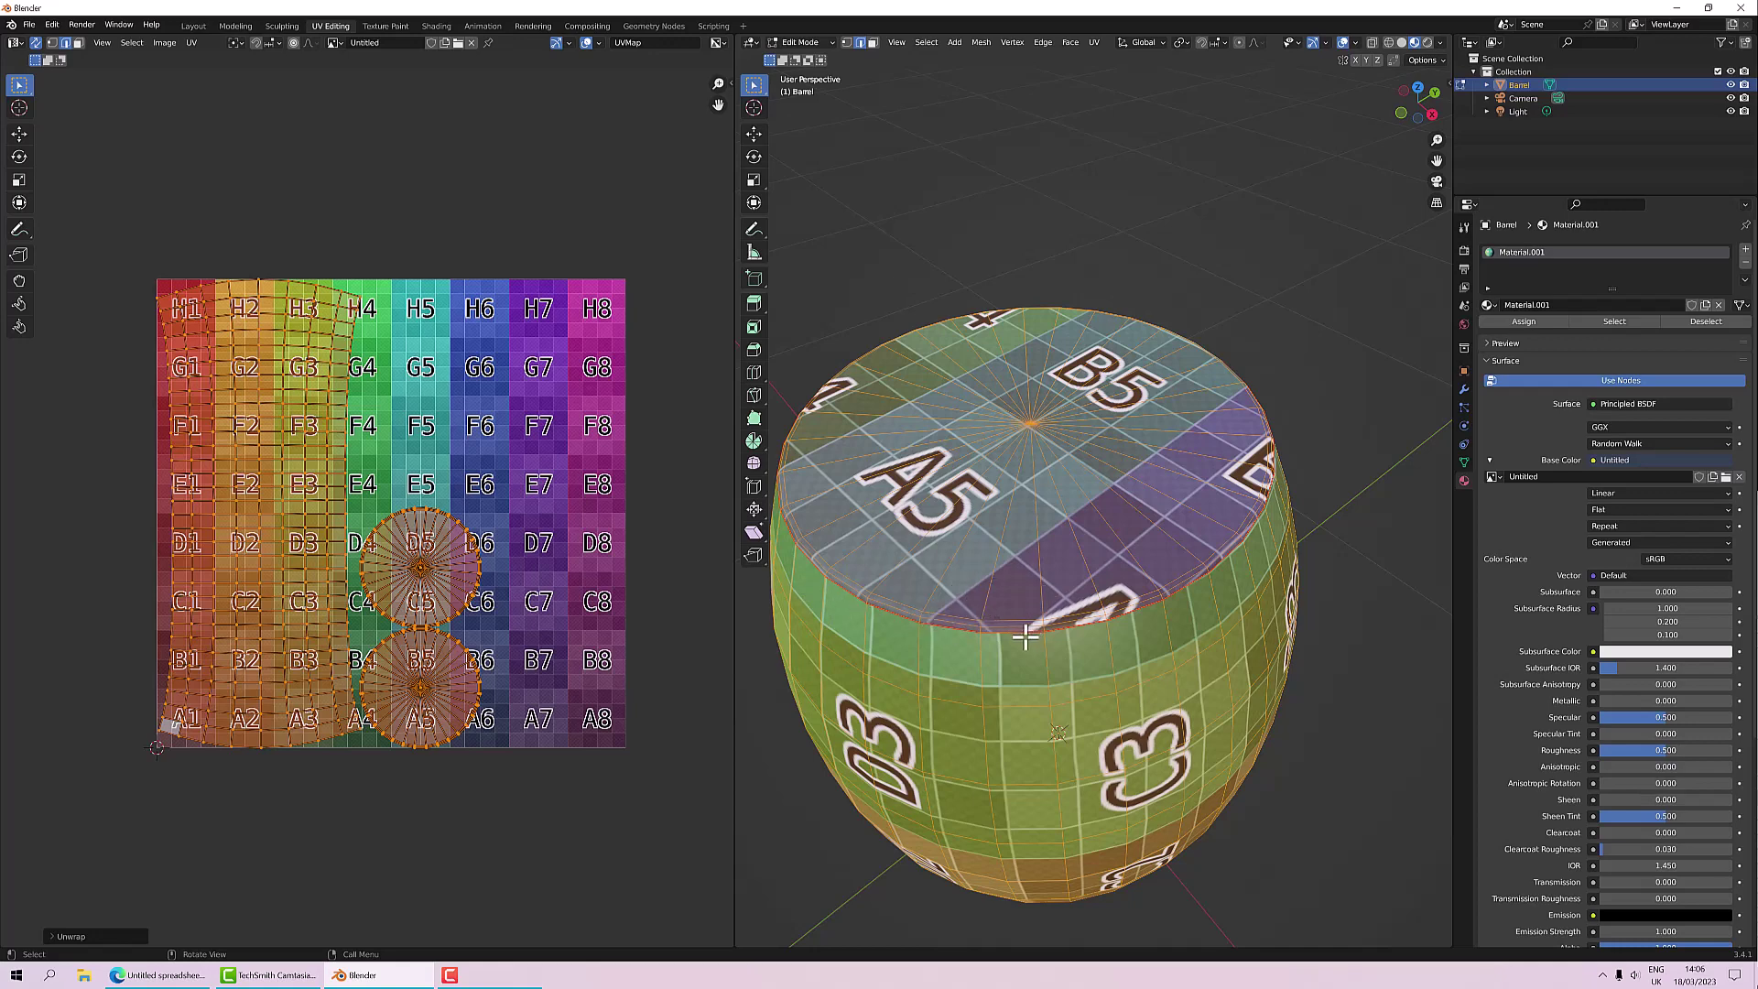
scroll(1025, 638, up, 2)
middle_drag(1024, 640, 1080, 371)
scroll(1039, 495, down, 3)
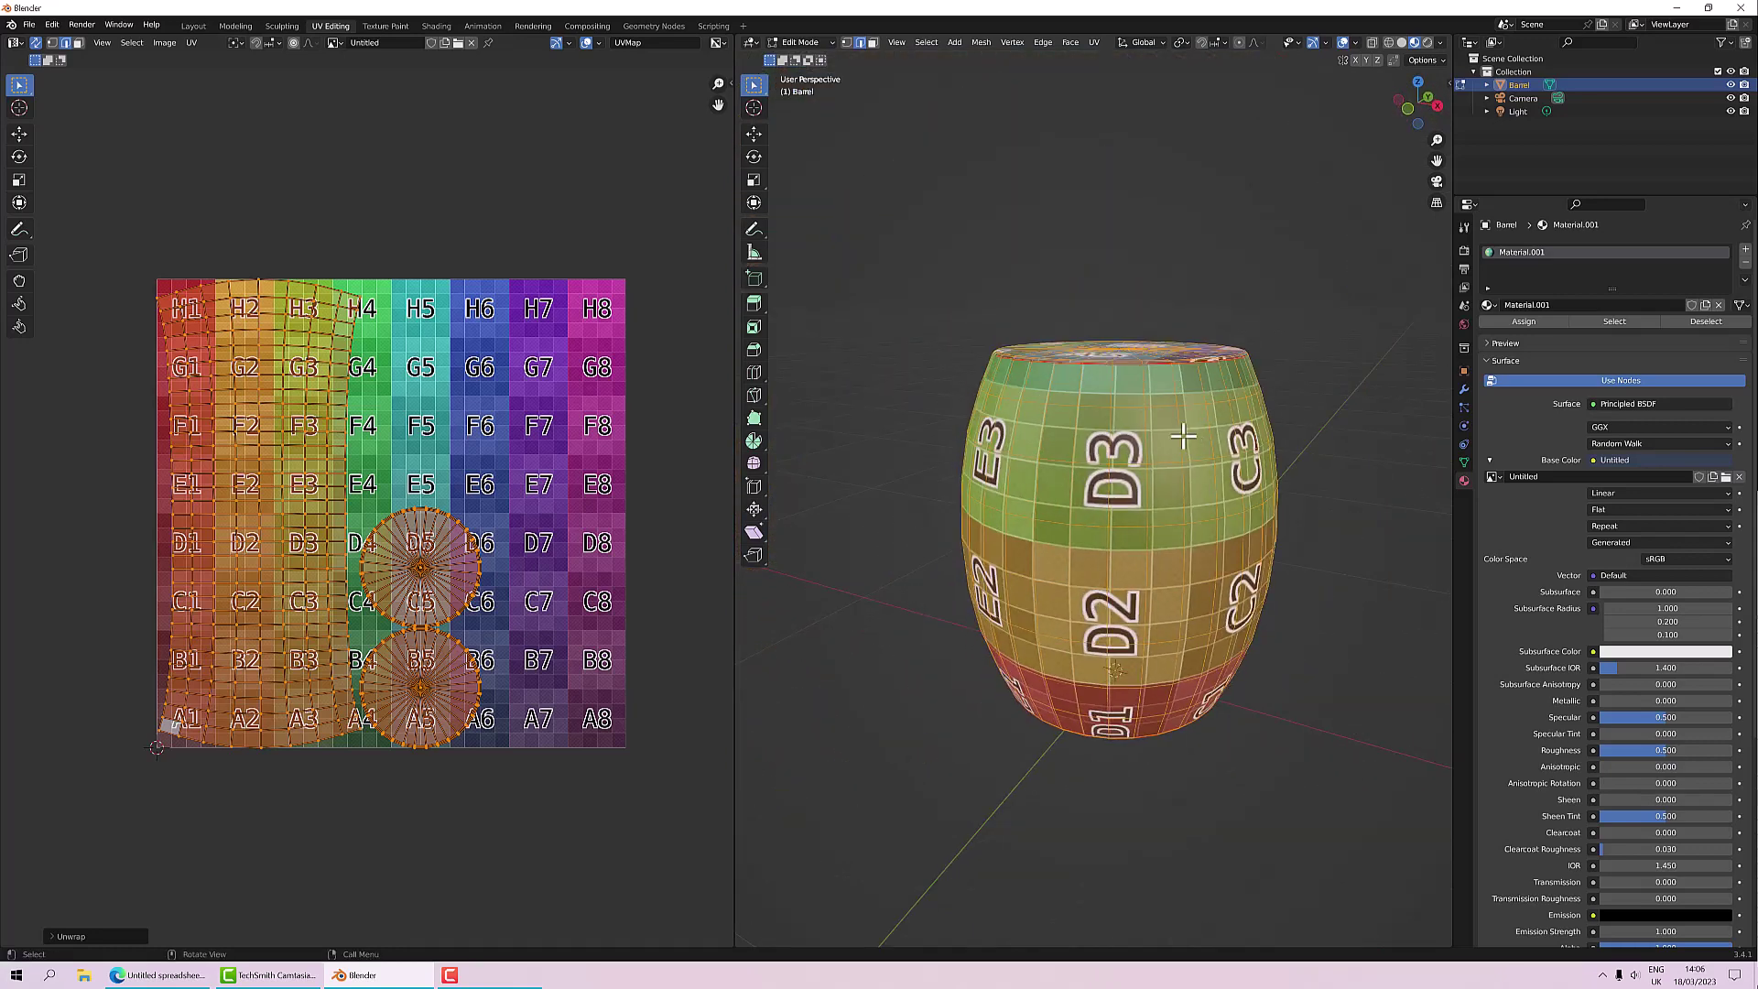
Step: Clear the mesh selection and examine the texture on both sides of the vertical seam
middle_drag(1055, 677, 1209, 409)
click(936, 603)
scroll(1209, 408, up, 5)
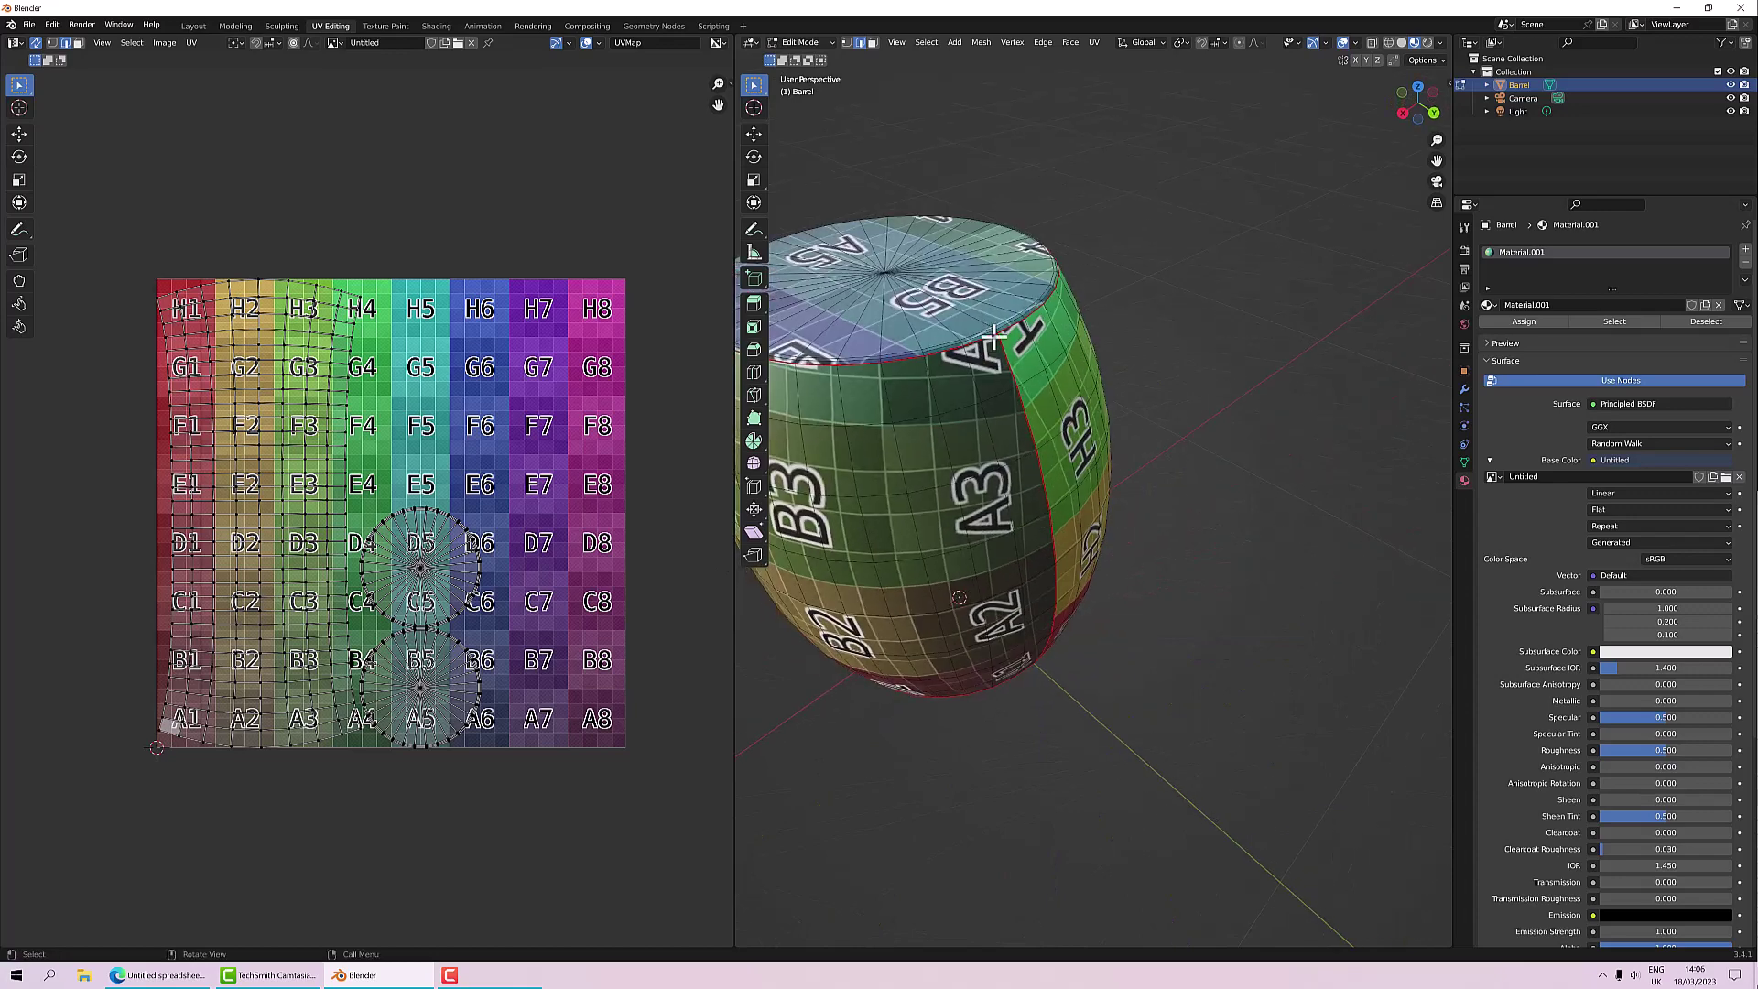
middle_drag(1059, 603, 1035, 575)
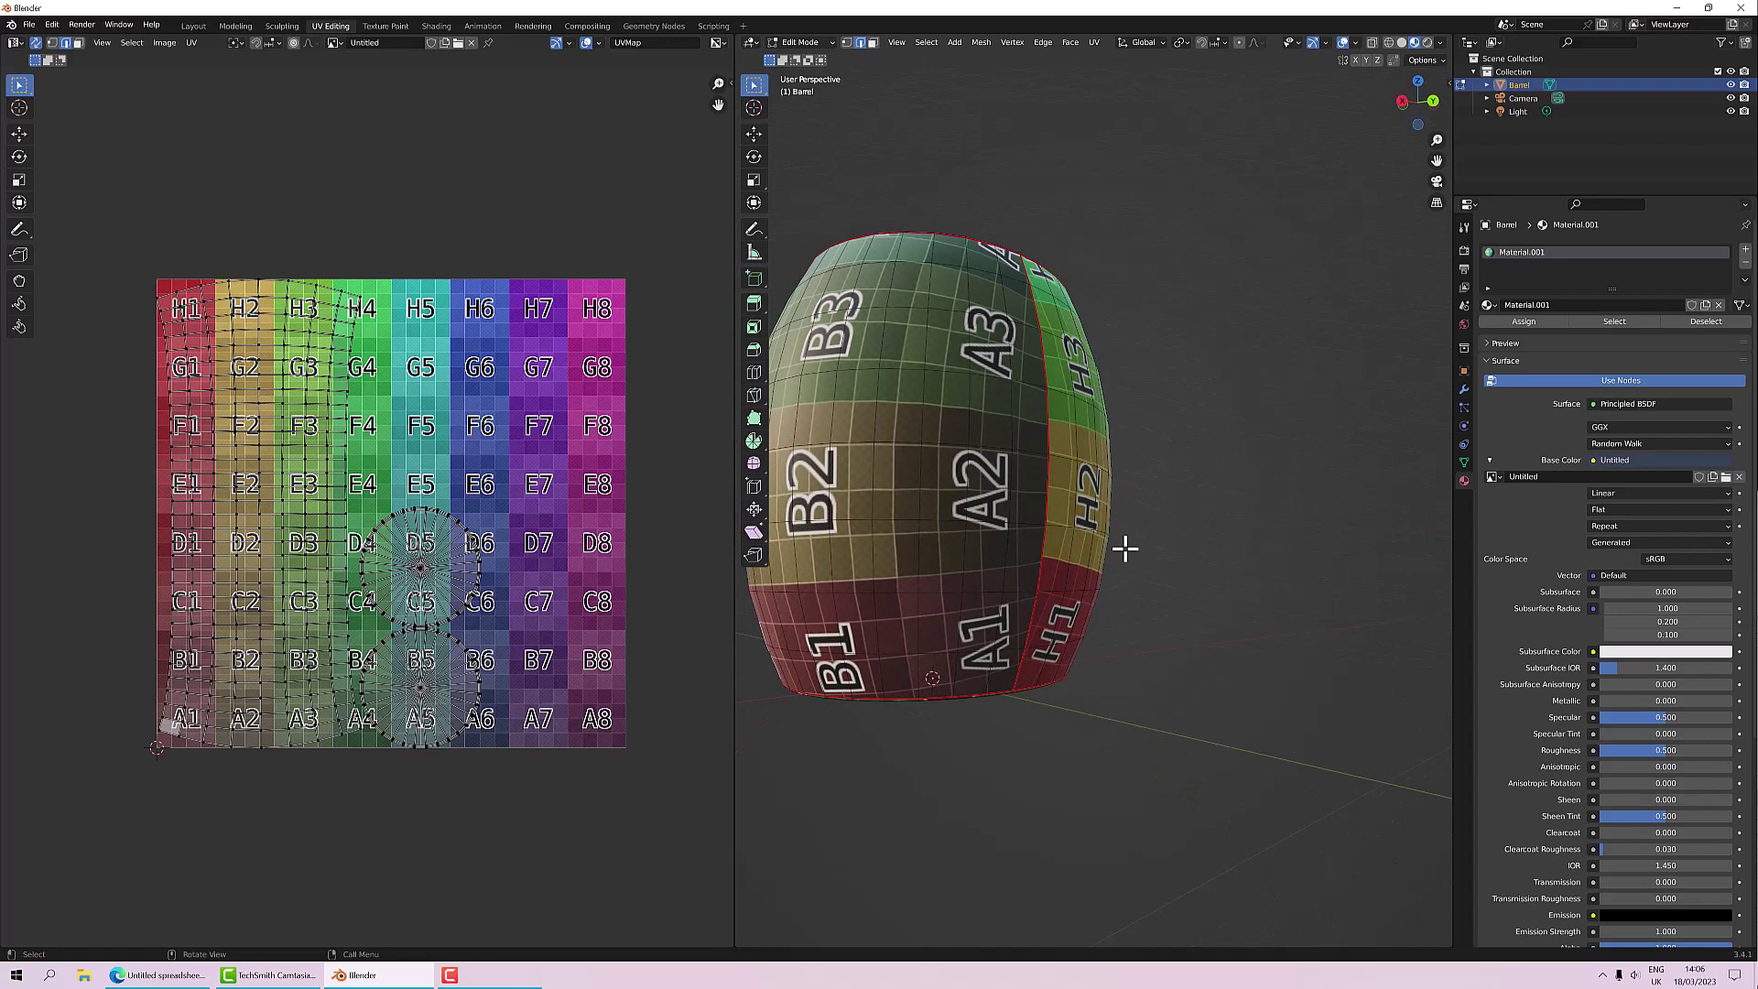
Step: Reveal the hidden mesh parts, then hide the barrel body with its caps so only the two hoops are shown
middle_drag(1166, 494, 1243, 468)
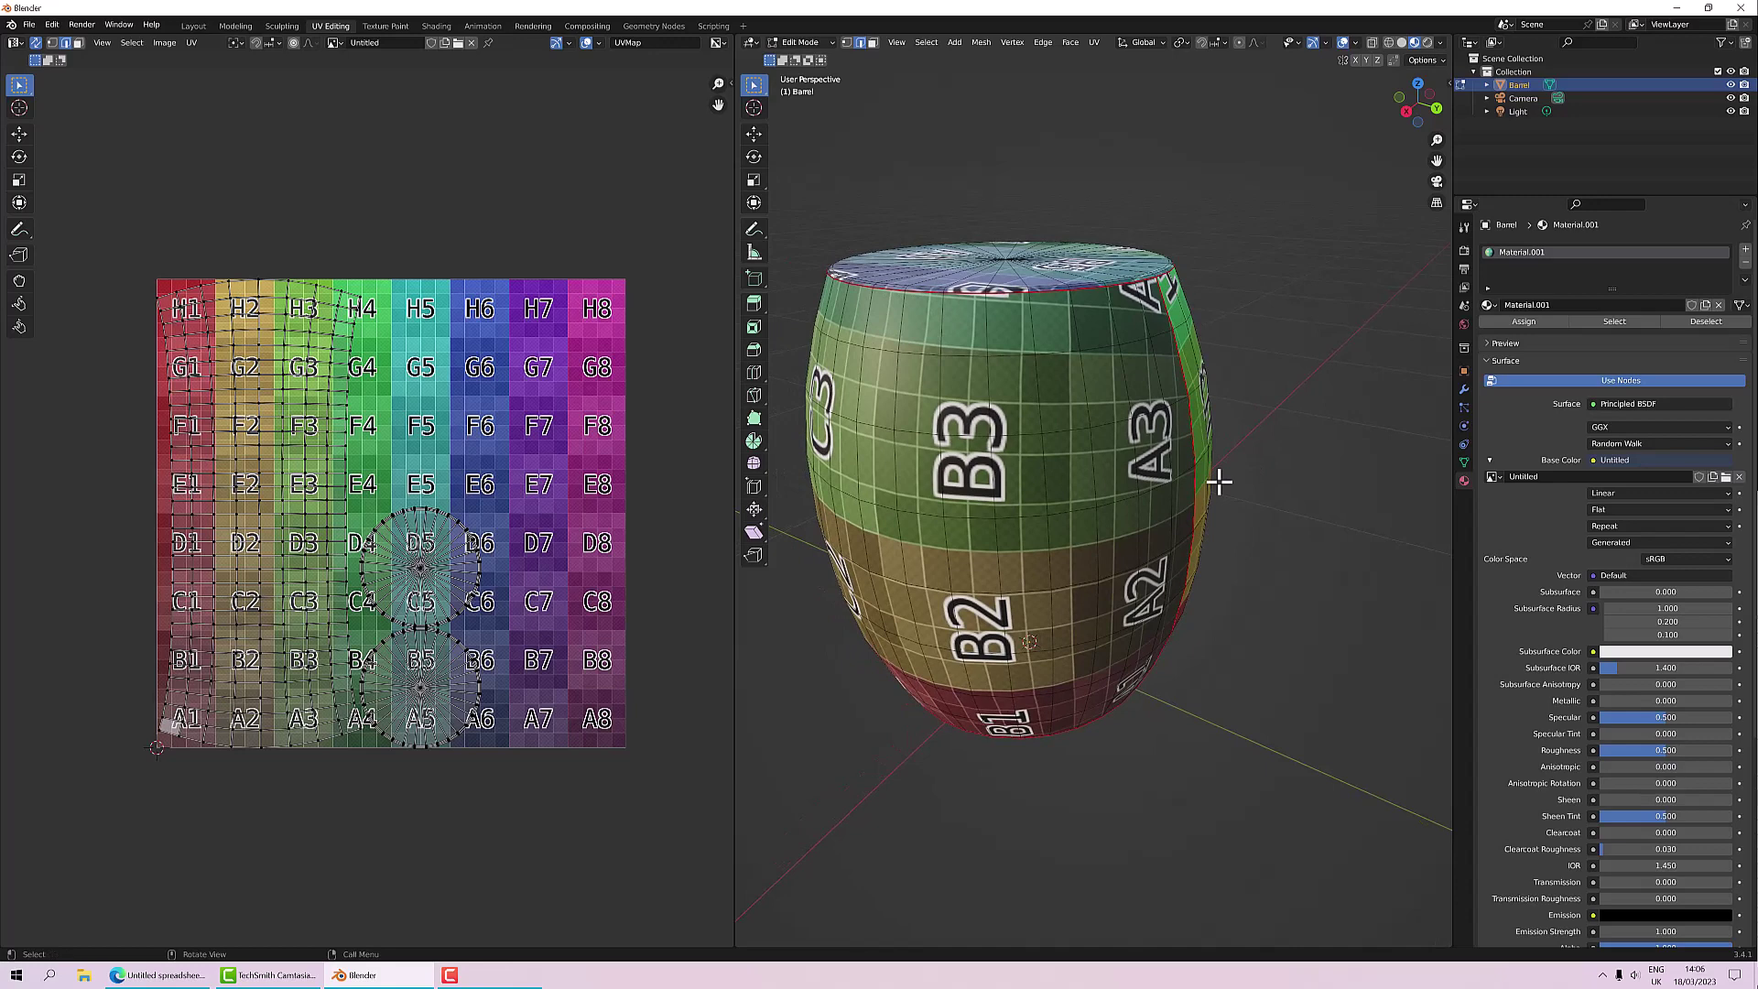
key(alt+h)
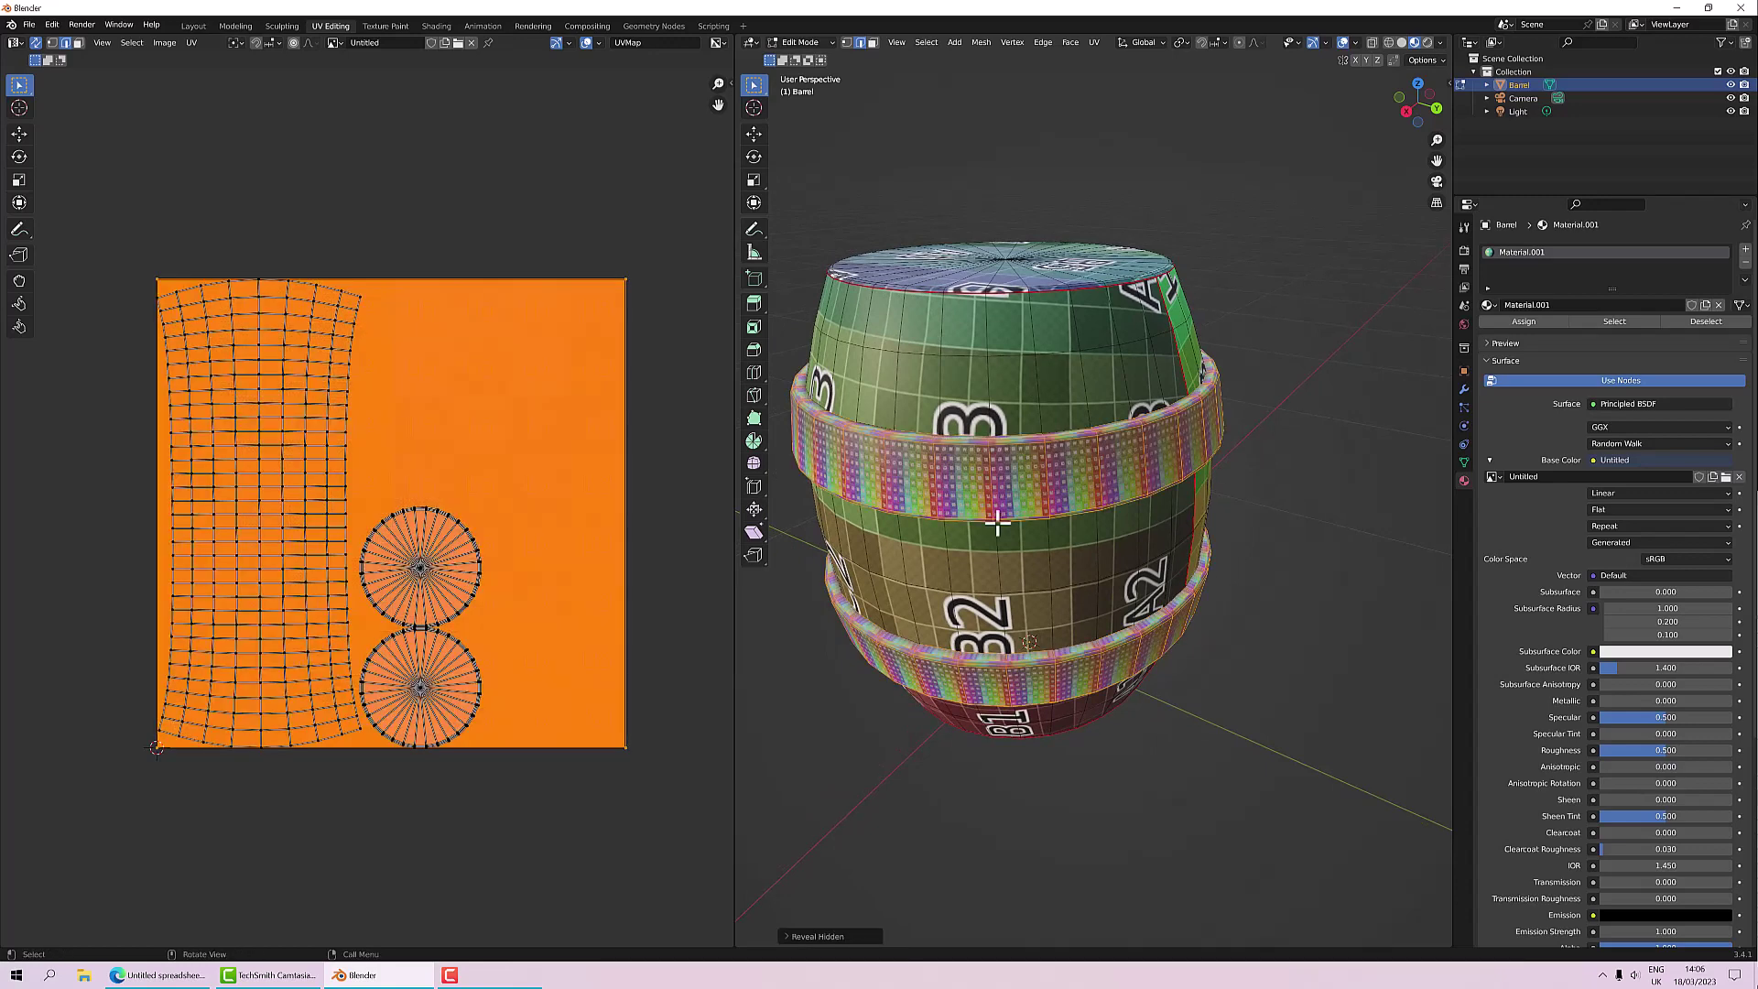
key(alt+a)
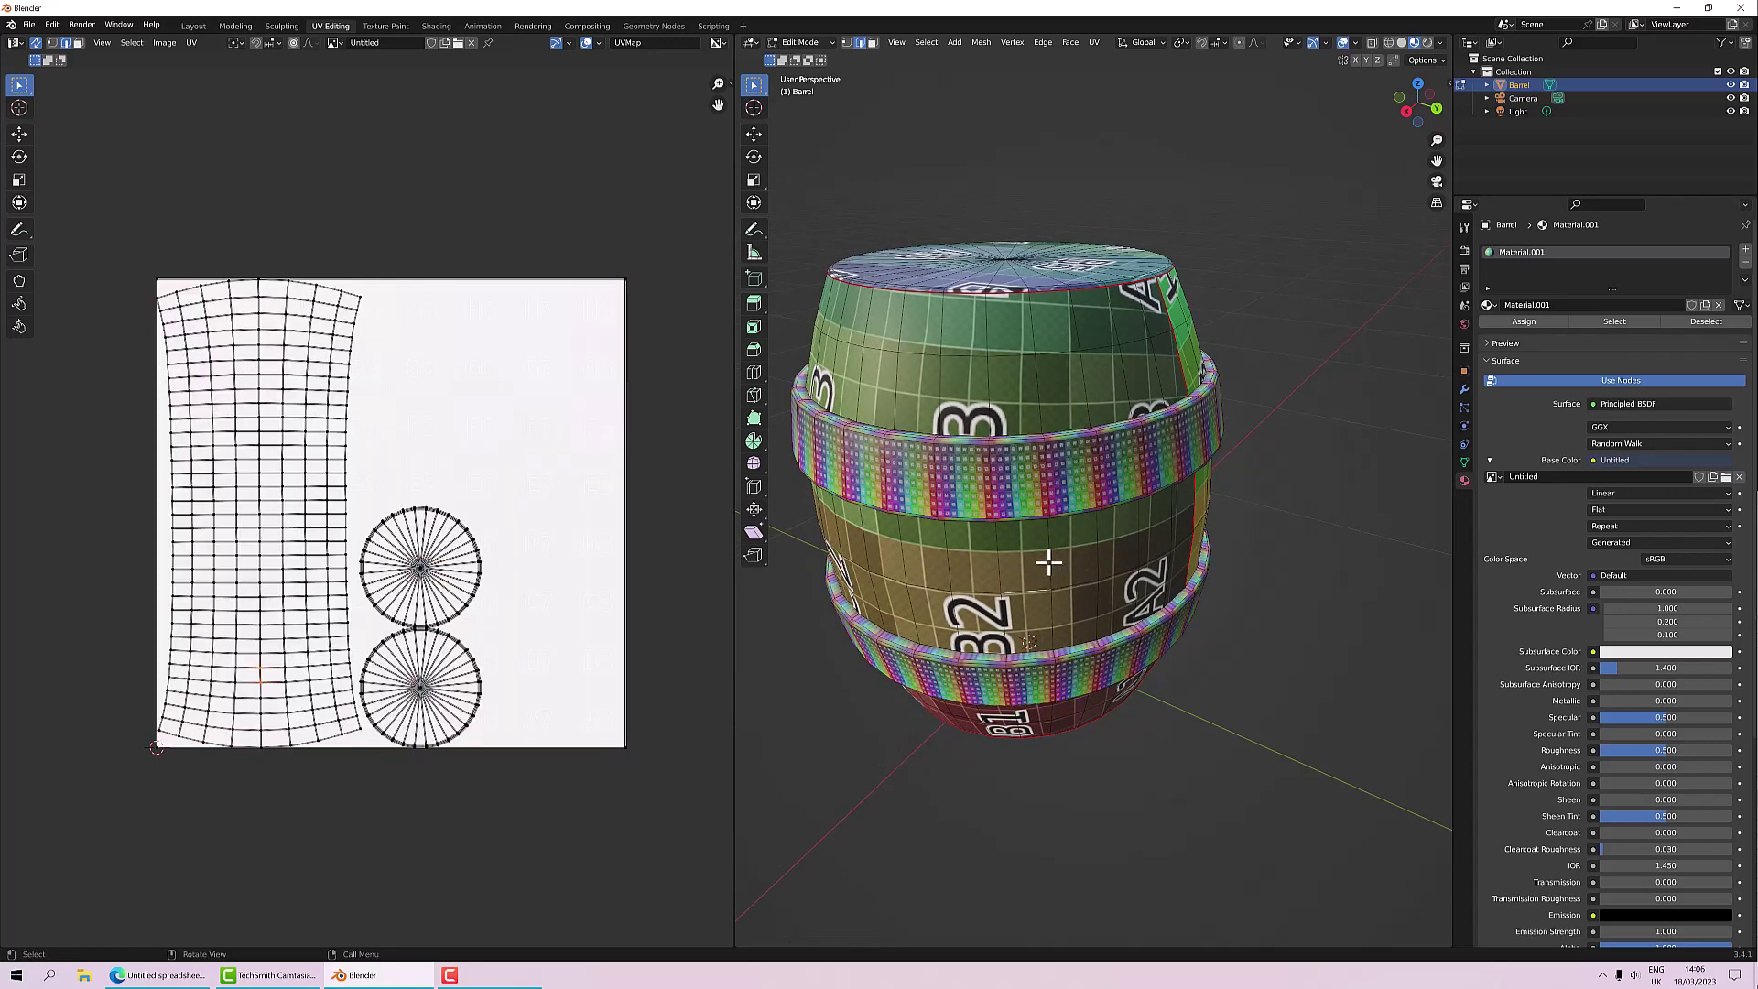
key(ctrl+l)
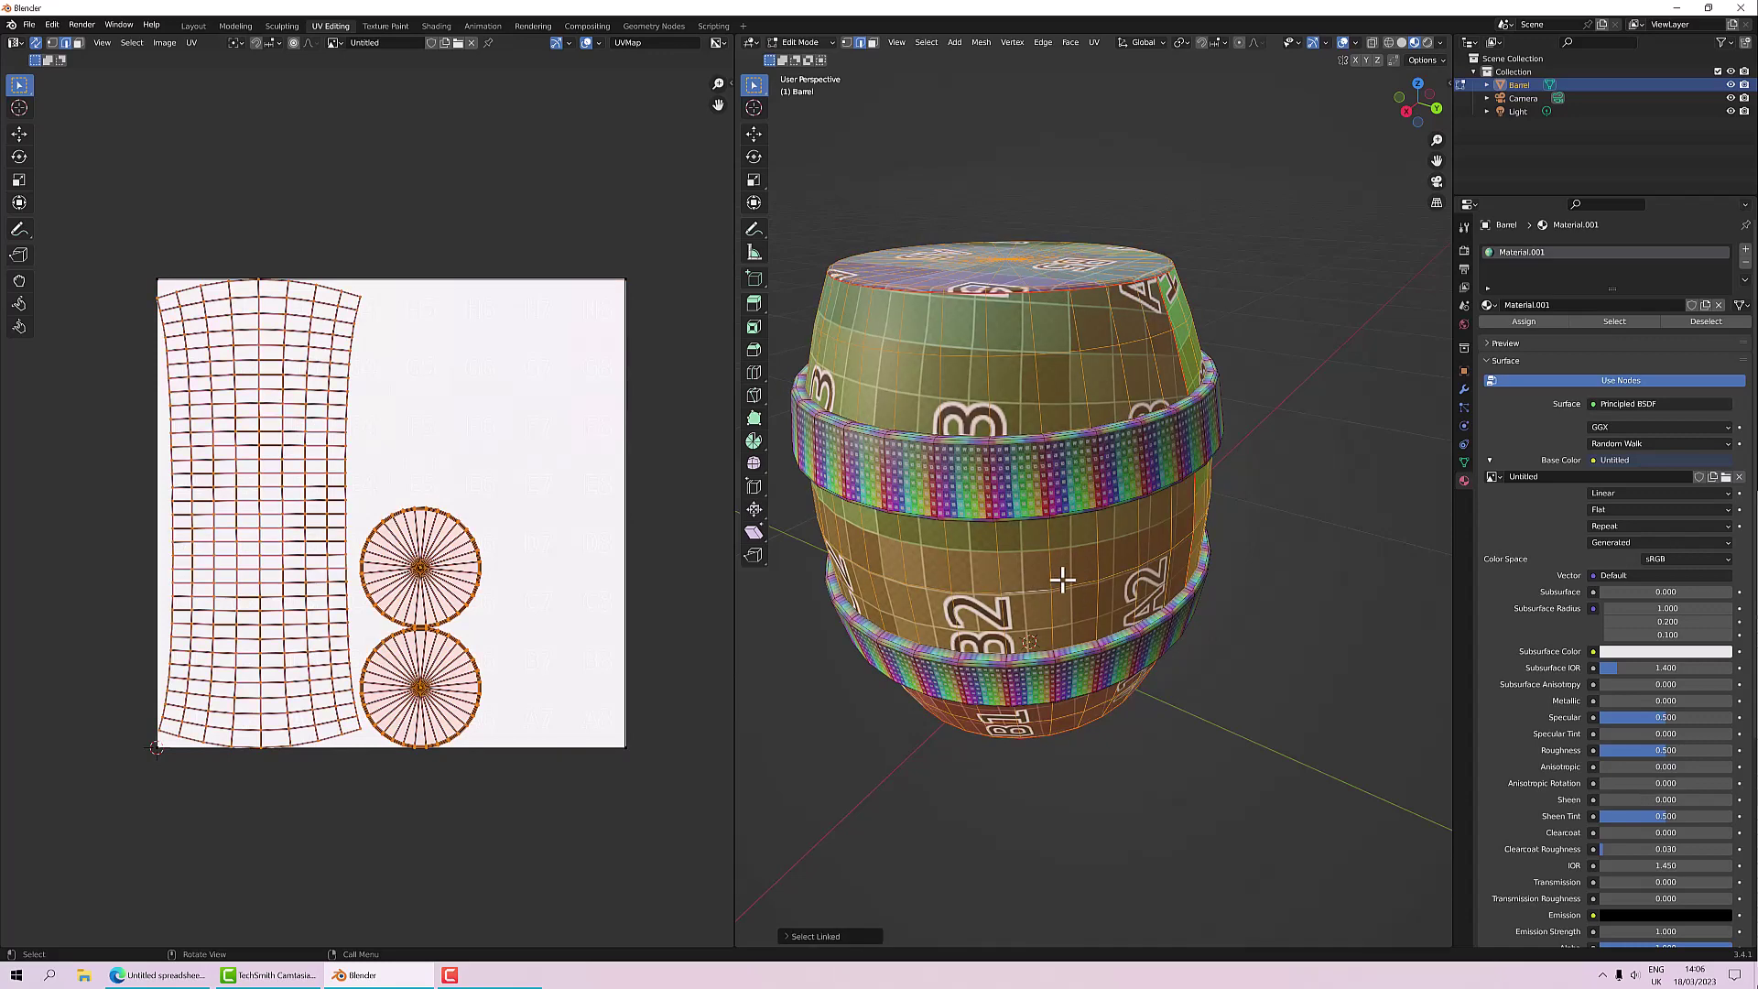
key(h)
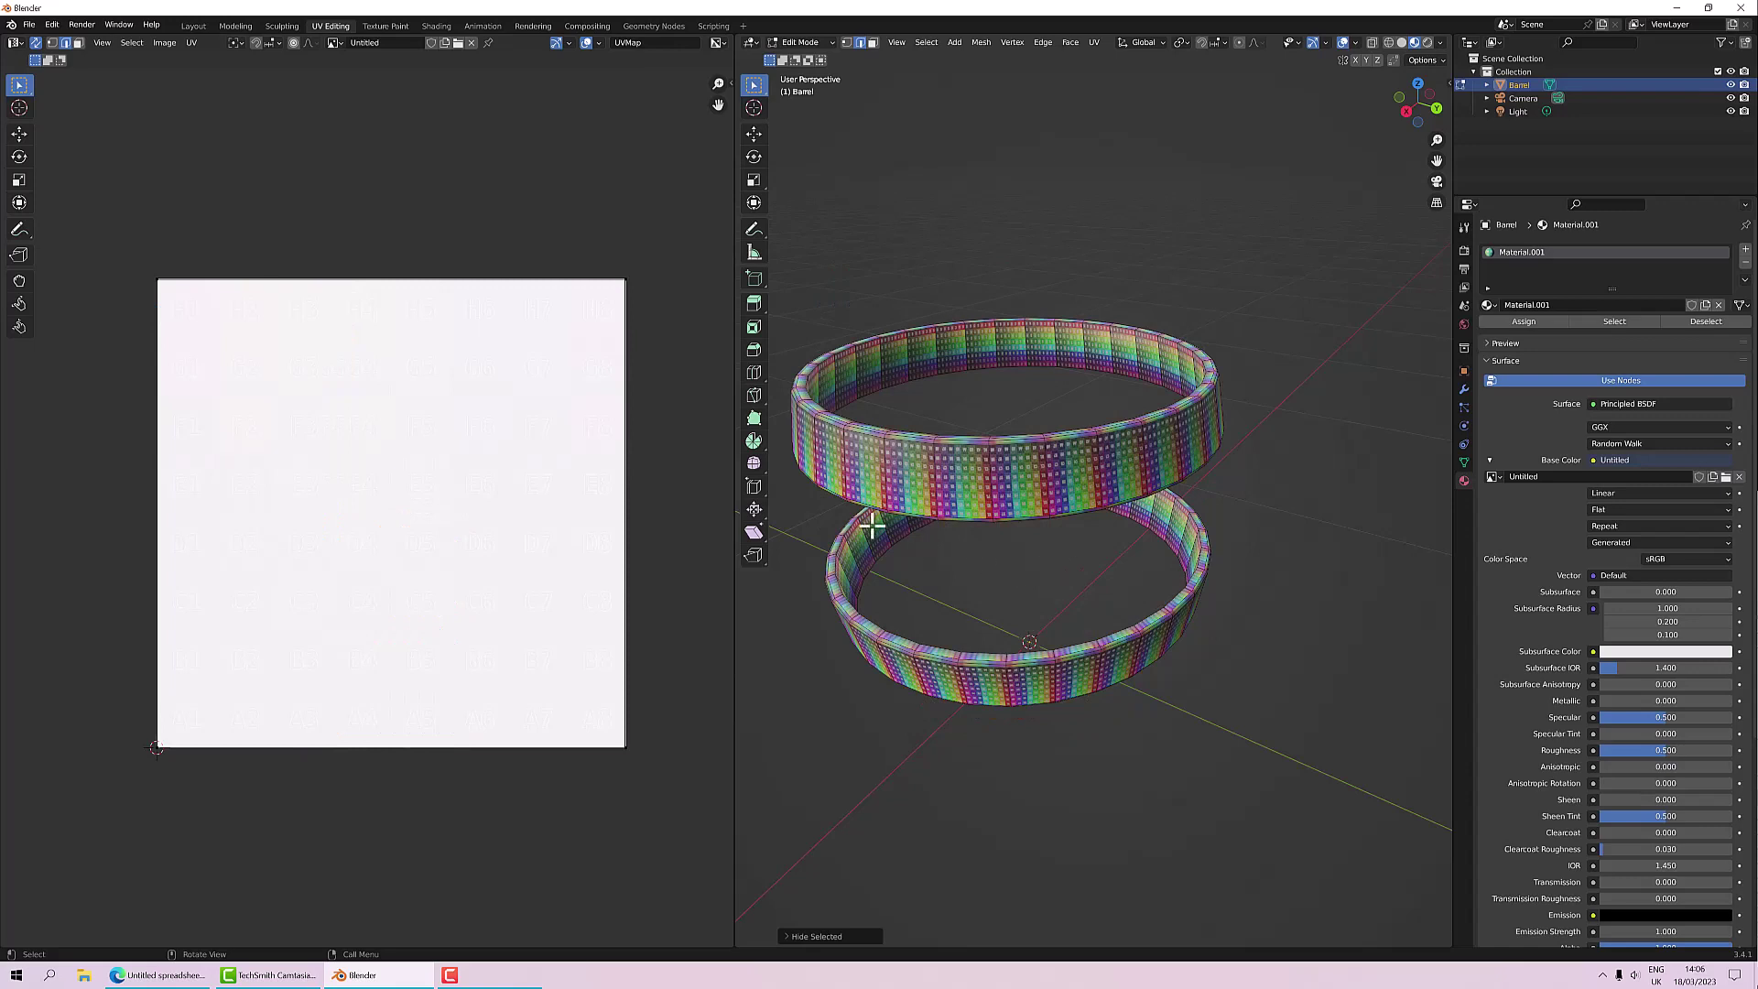
Step: Examine the grid texture on the inner, outer and rim faces of both barrel hoops
middle_drag(1283, 635, 1255, 581)
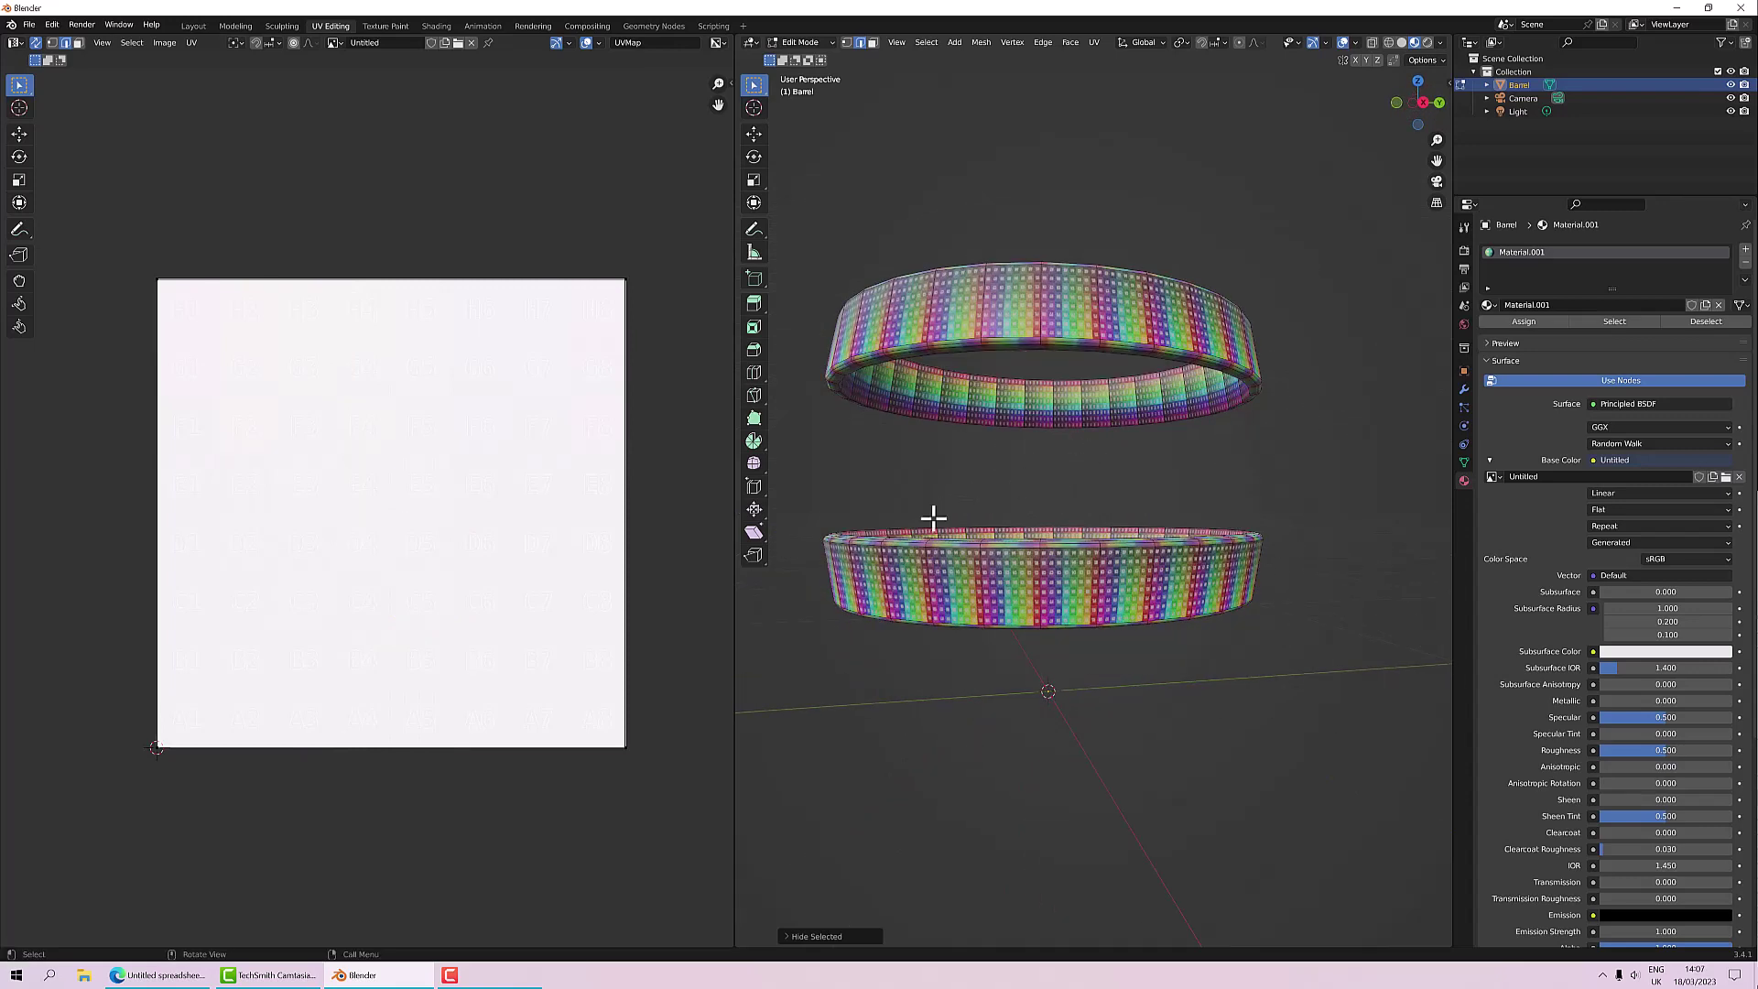
scroll(1112, 504, down, 1)
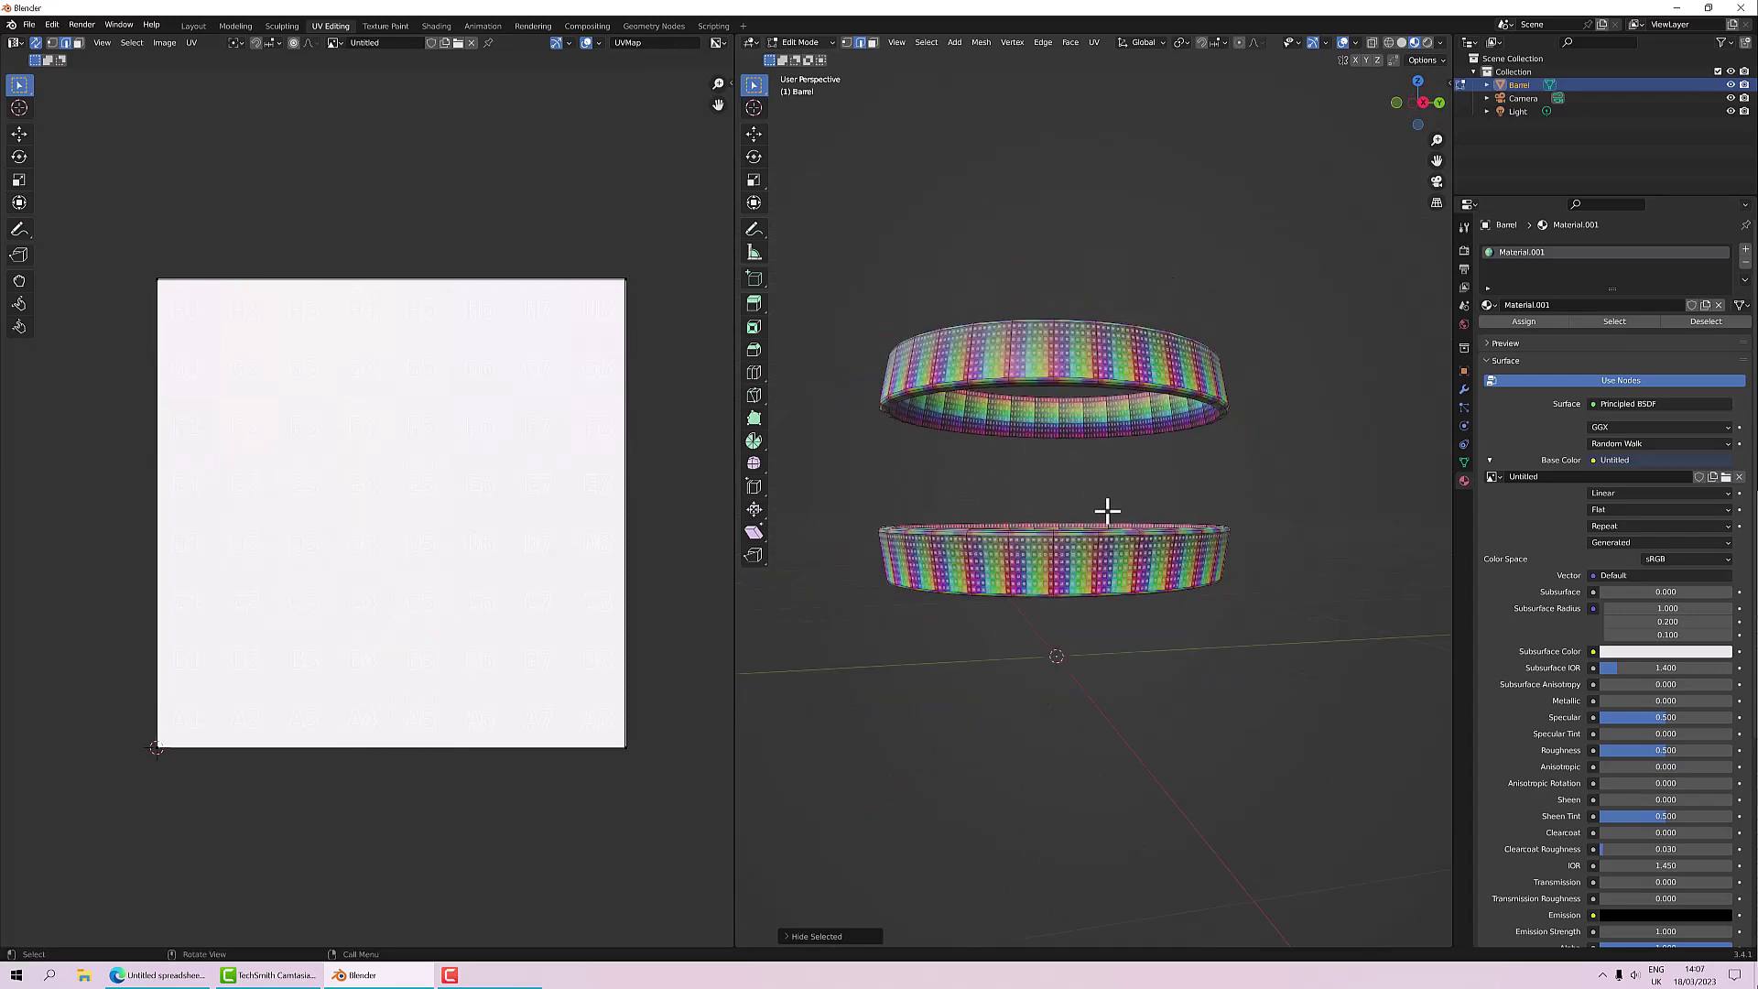
scroll(1031, 420, up, 4)
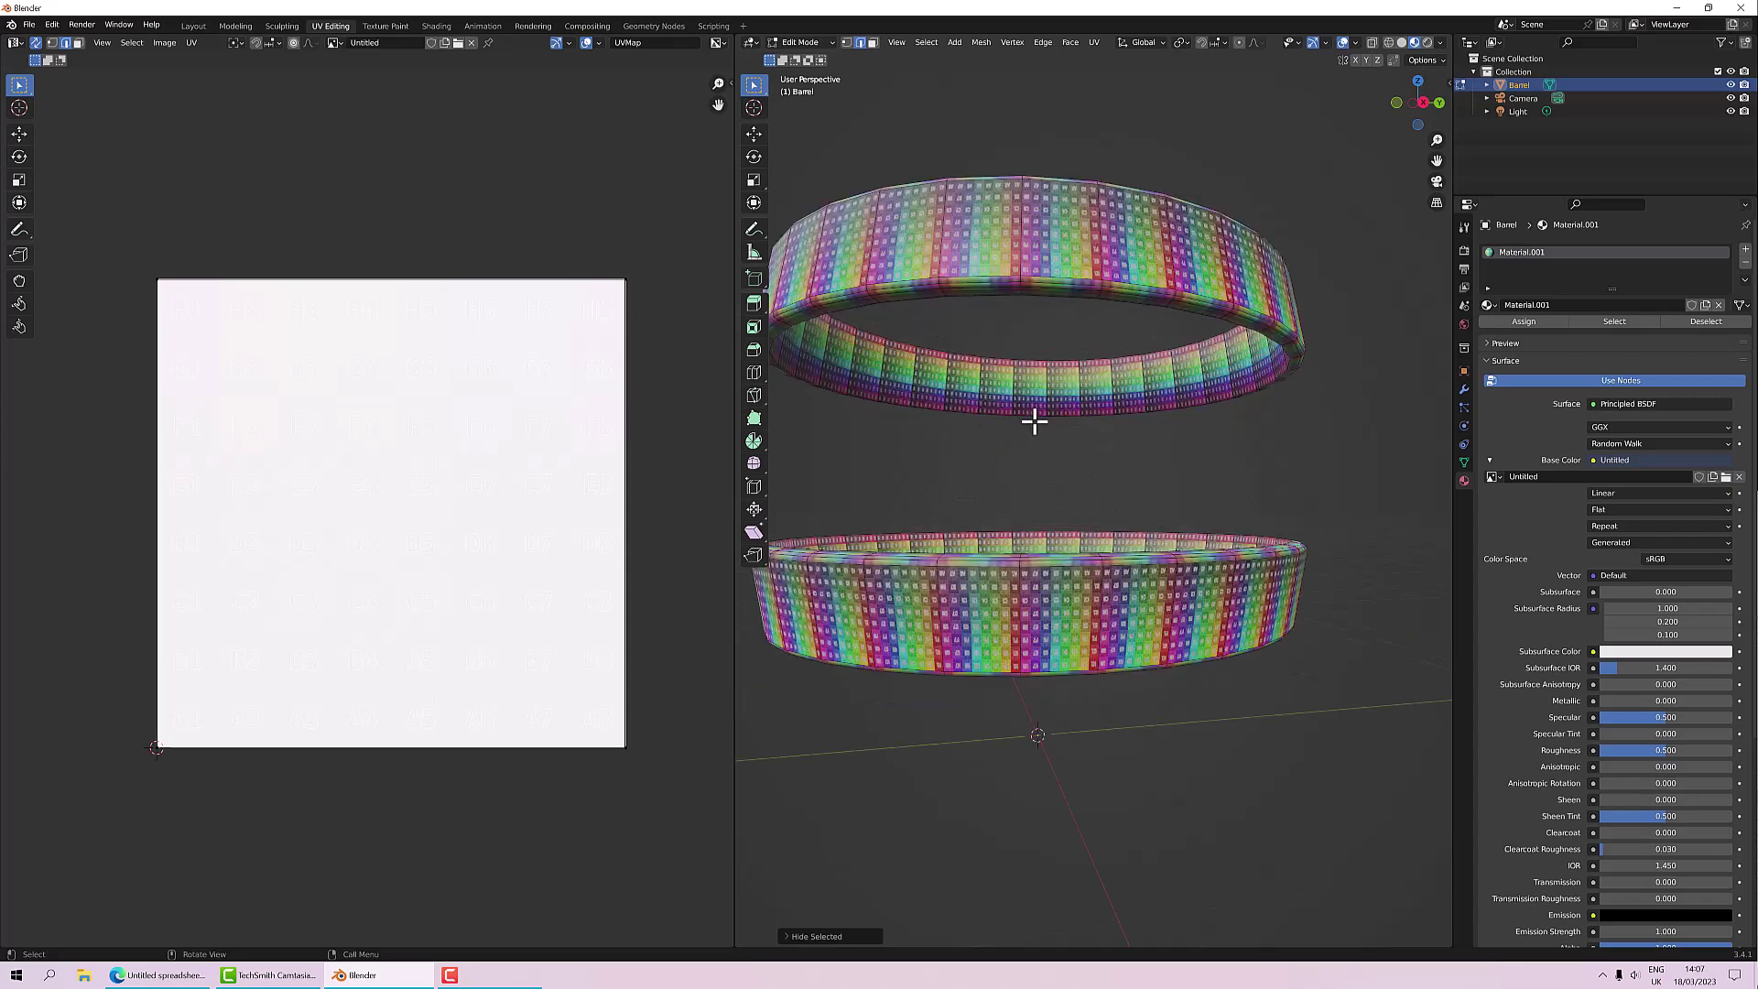
scroll(1080, 632, up, 4)
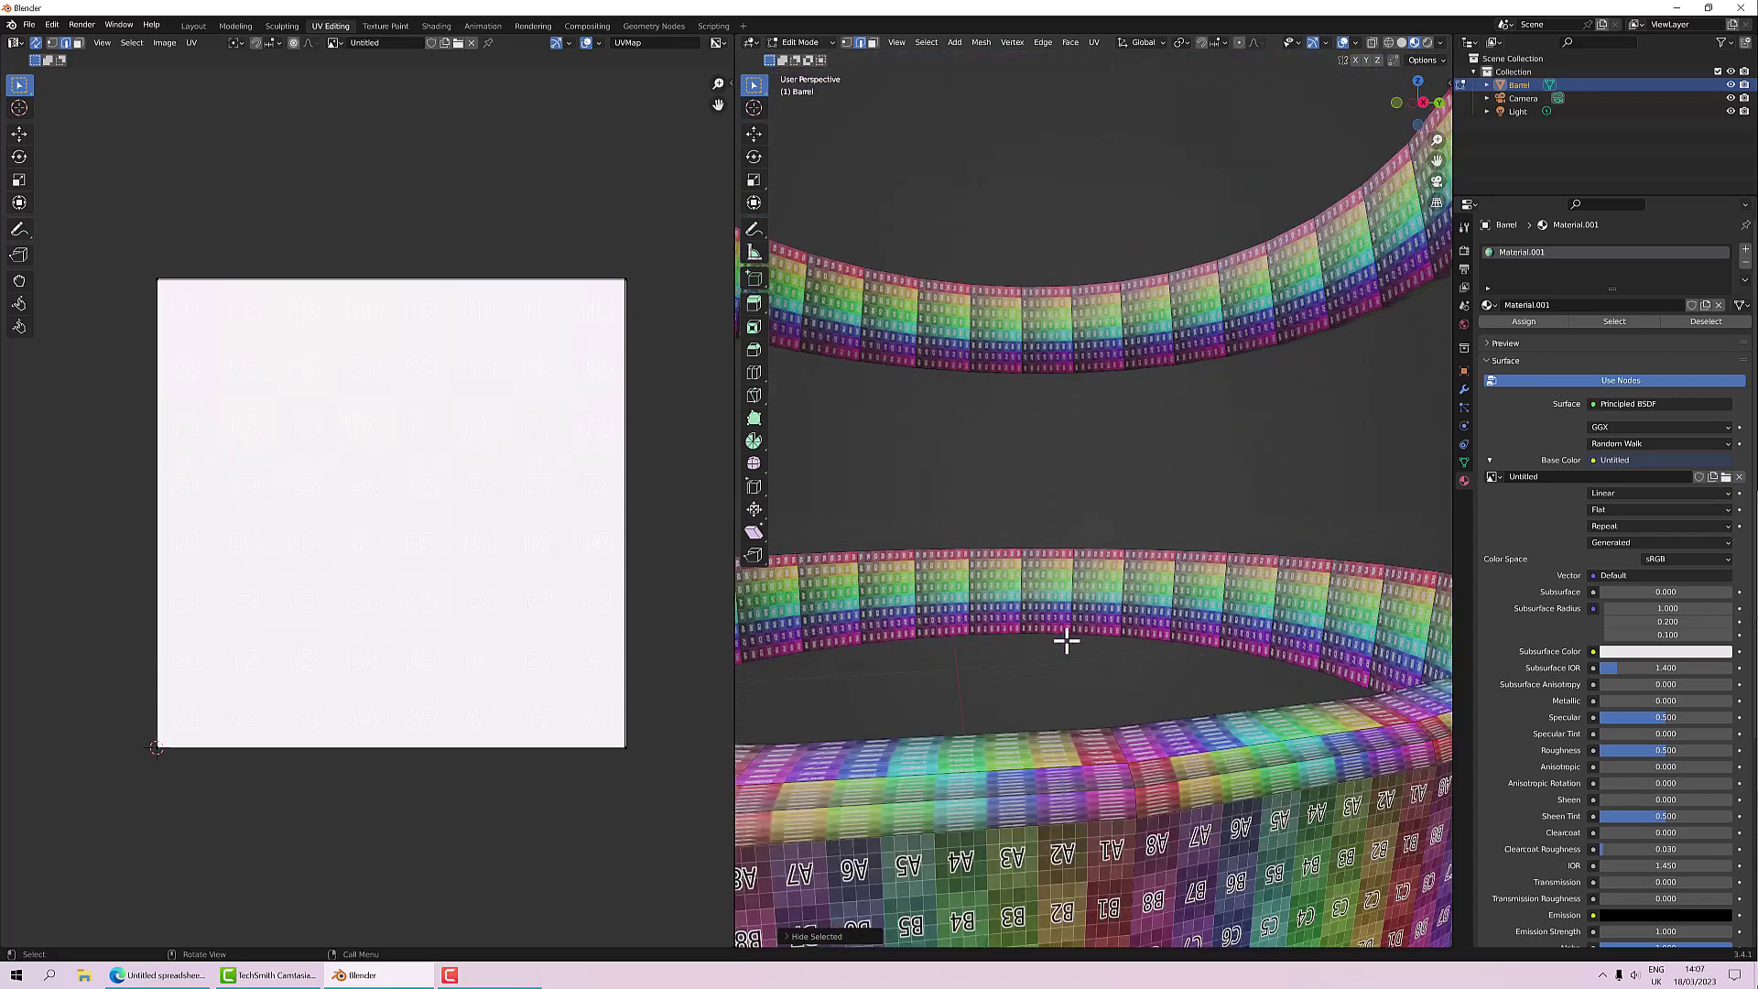
scroll(980, 606, up, 2)
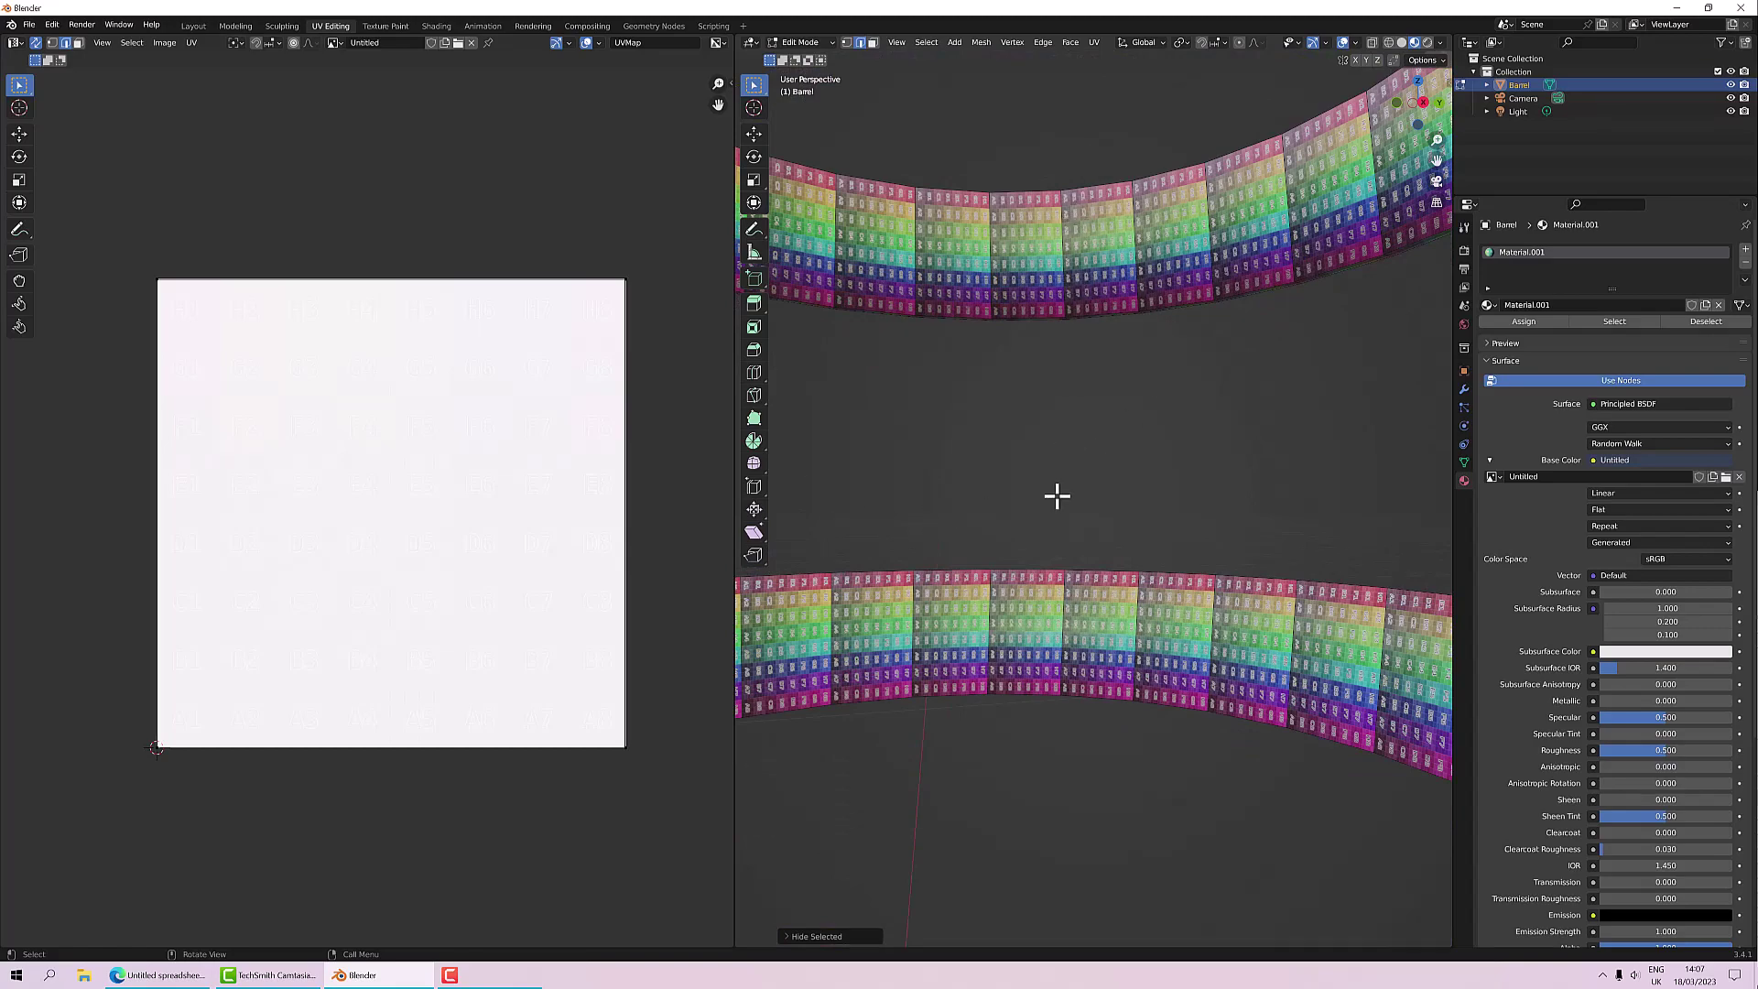
scroll(1063, 519, up, 1)
middle_drag(1063, 518, 1091, 636)
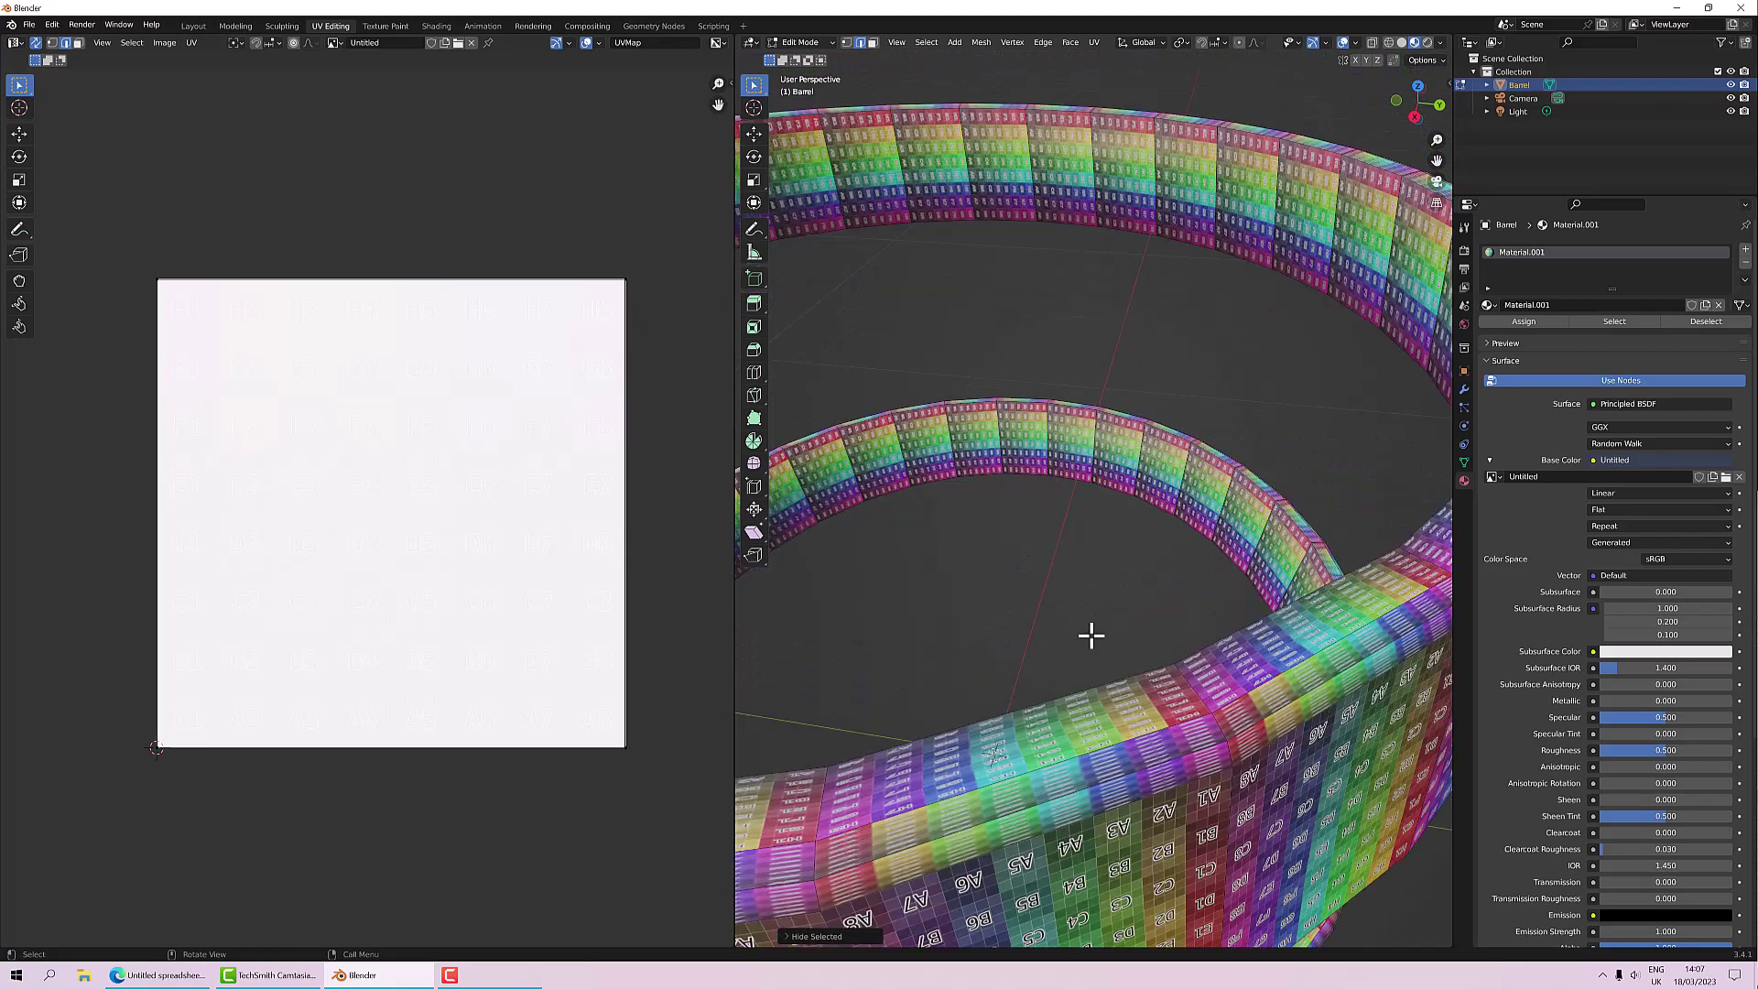
middle_drag(1132, 753, 1150, 676)
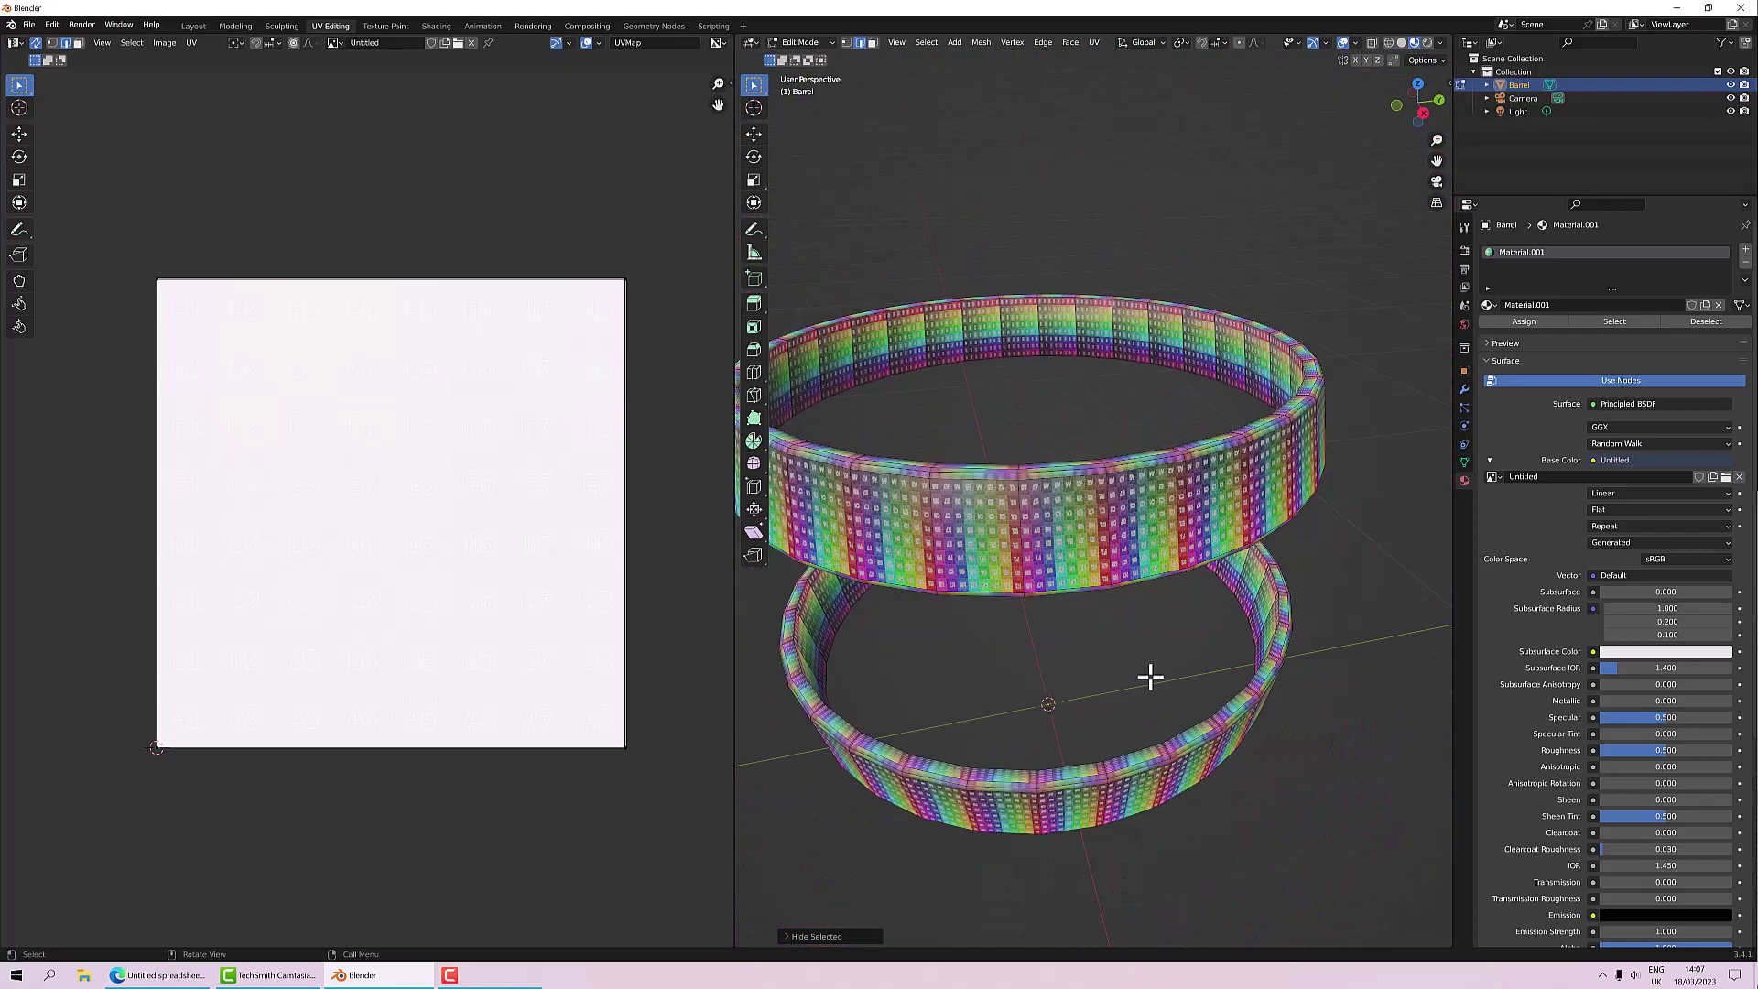
Step: In solid shading, mark the upper and lower inner edge loops of both hoops as seams
click(1402, 43)
middle_drag(1186, 409, 1285, 436)
middle_drag(1004, 435, 1027, 434)
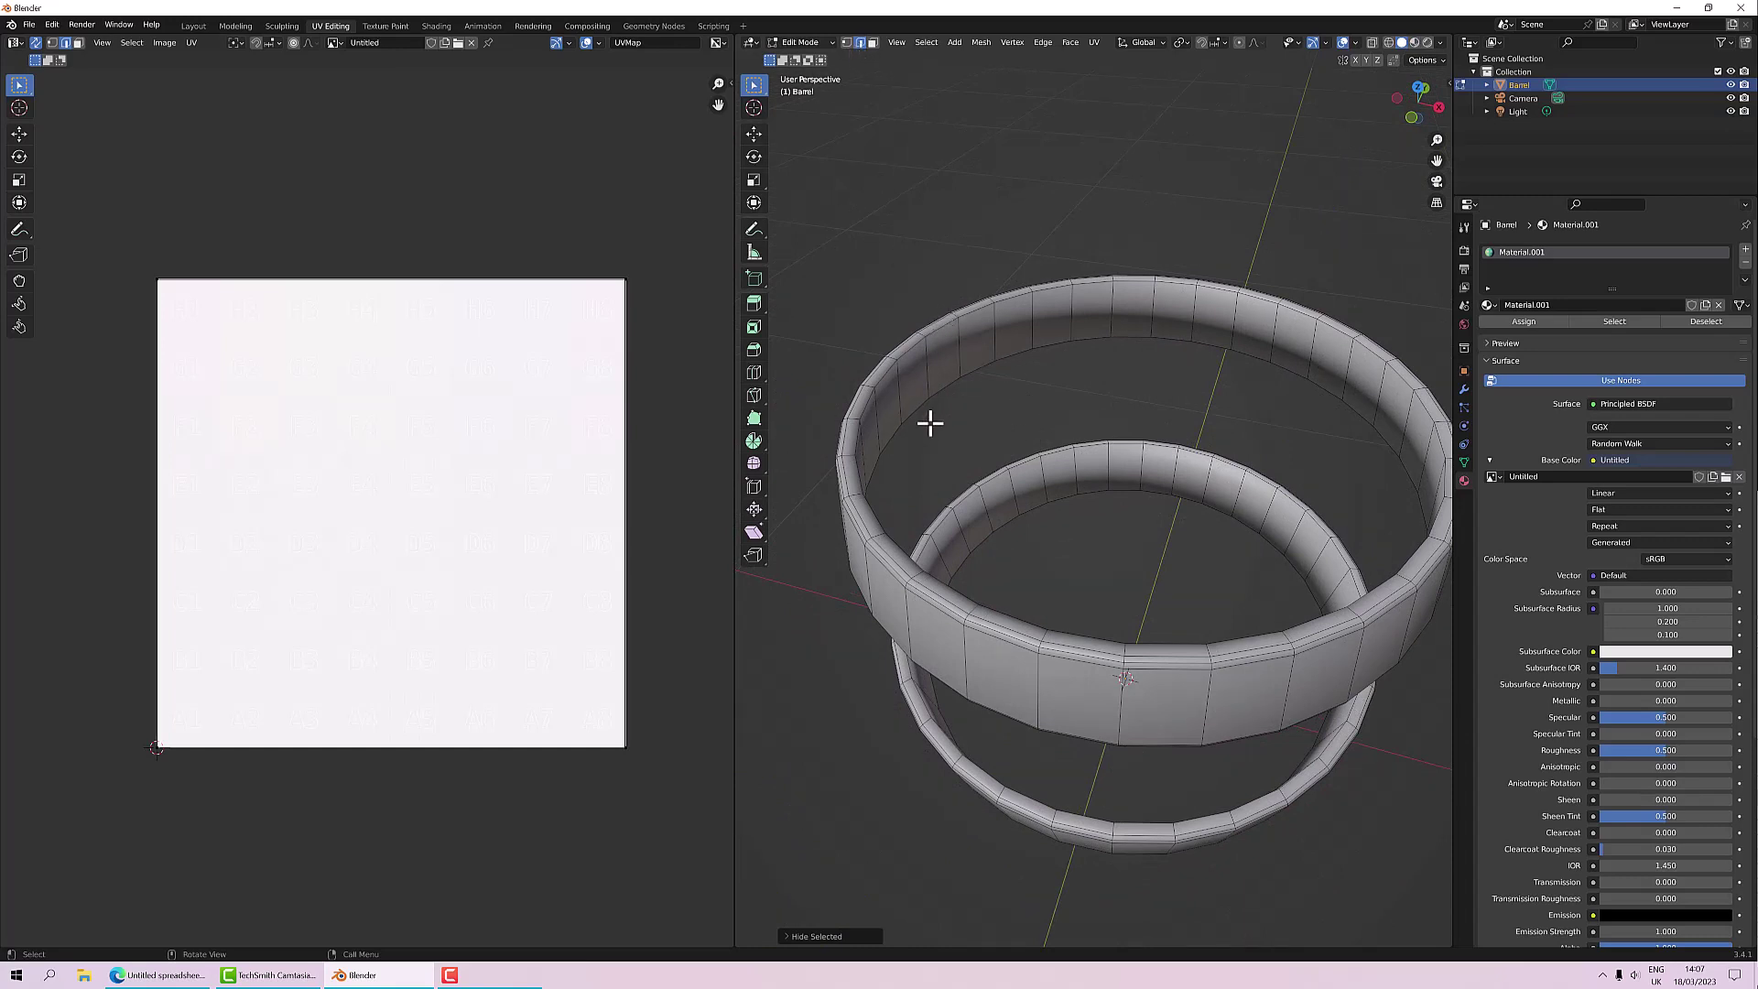
alt+click(941, 322)
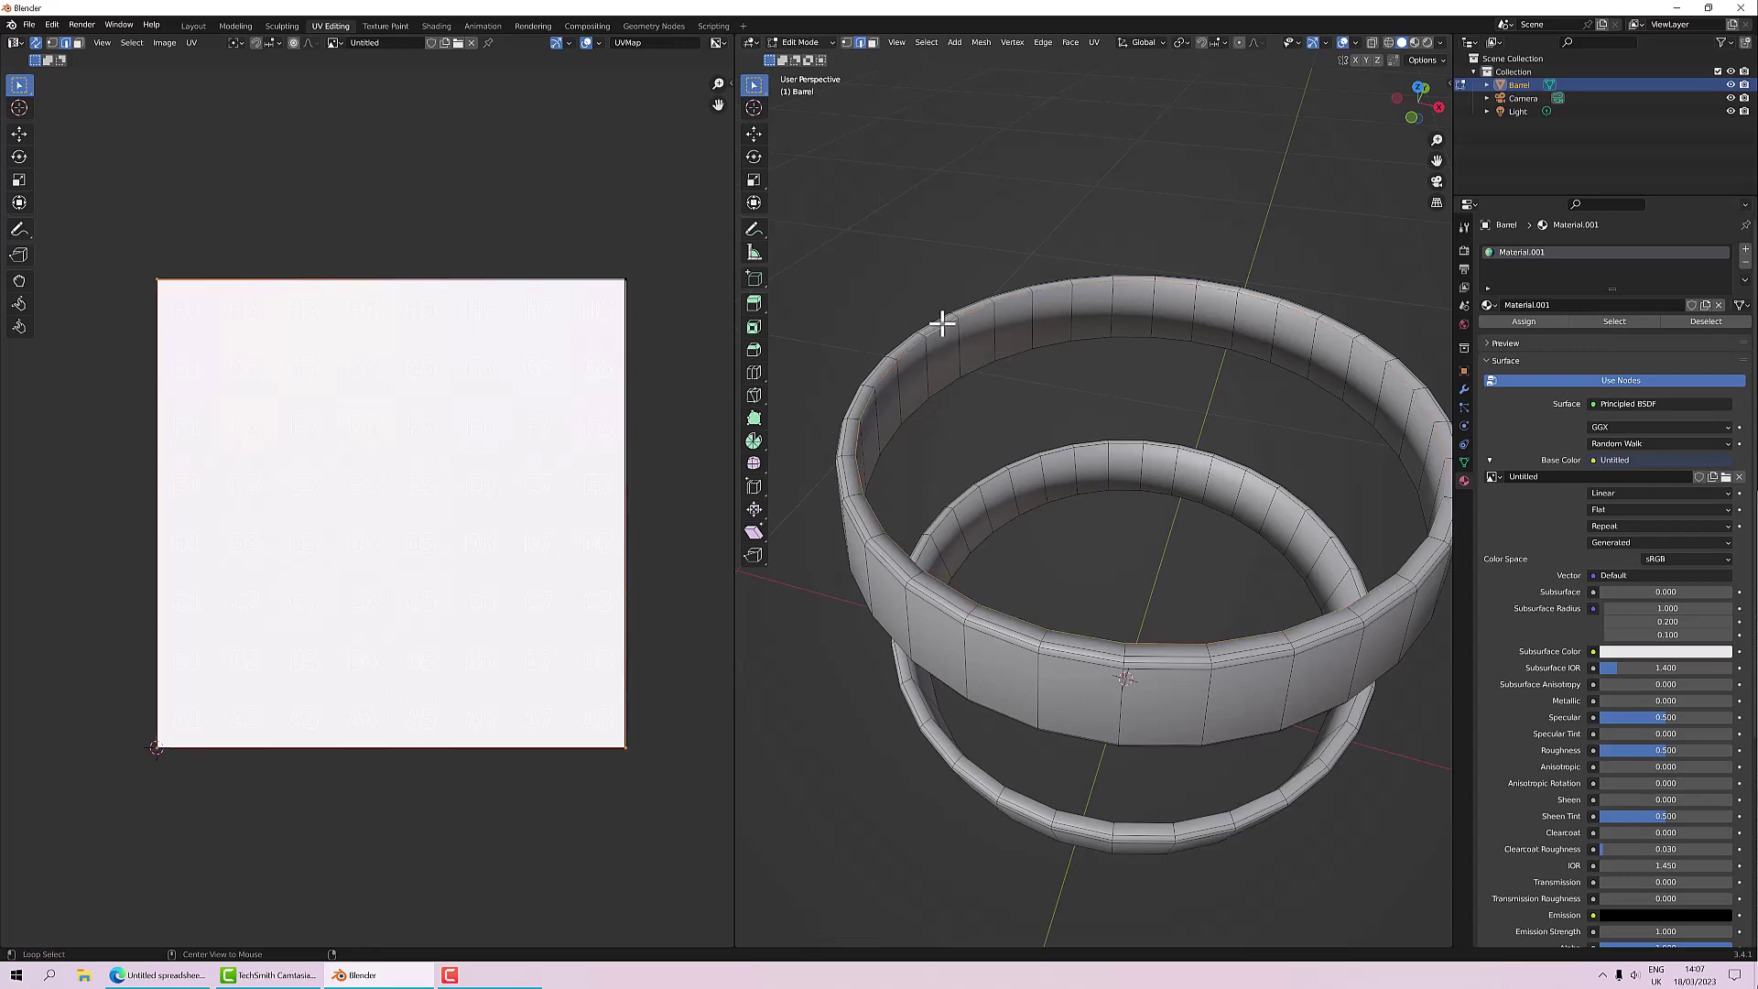
alt+click(940, 386)
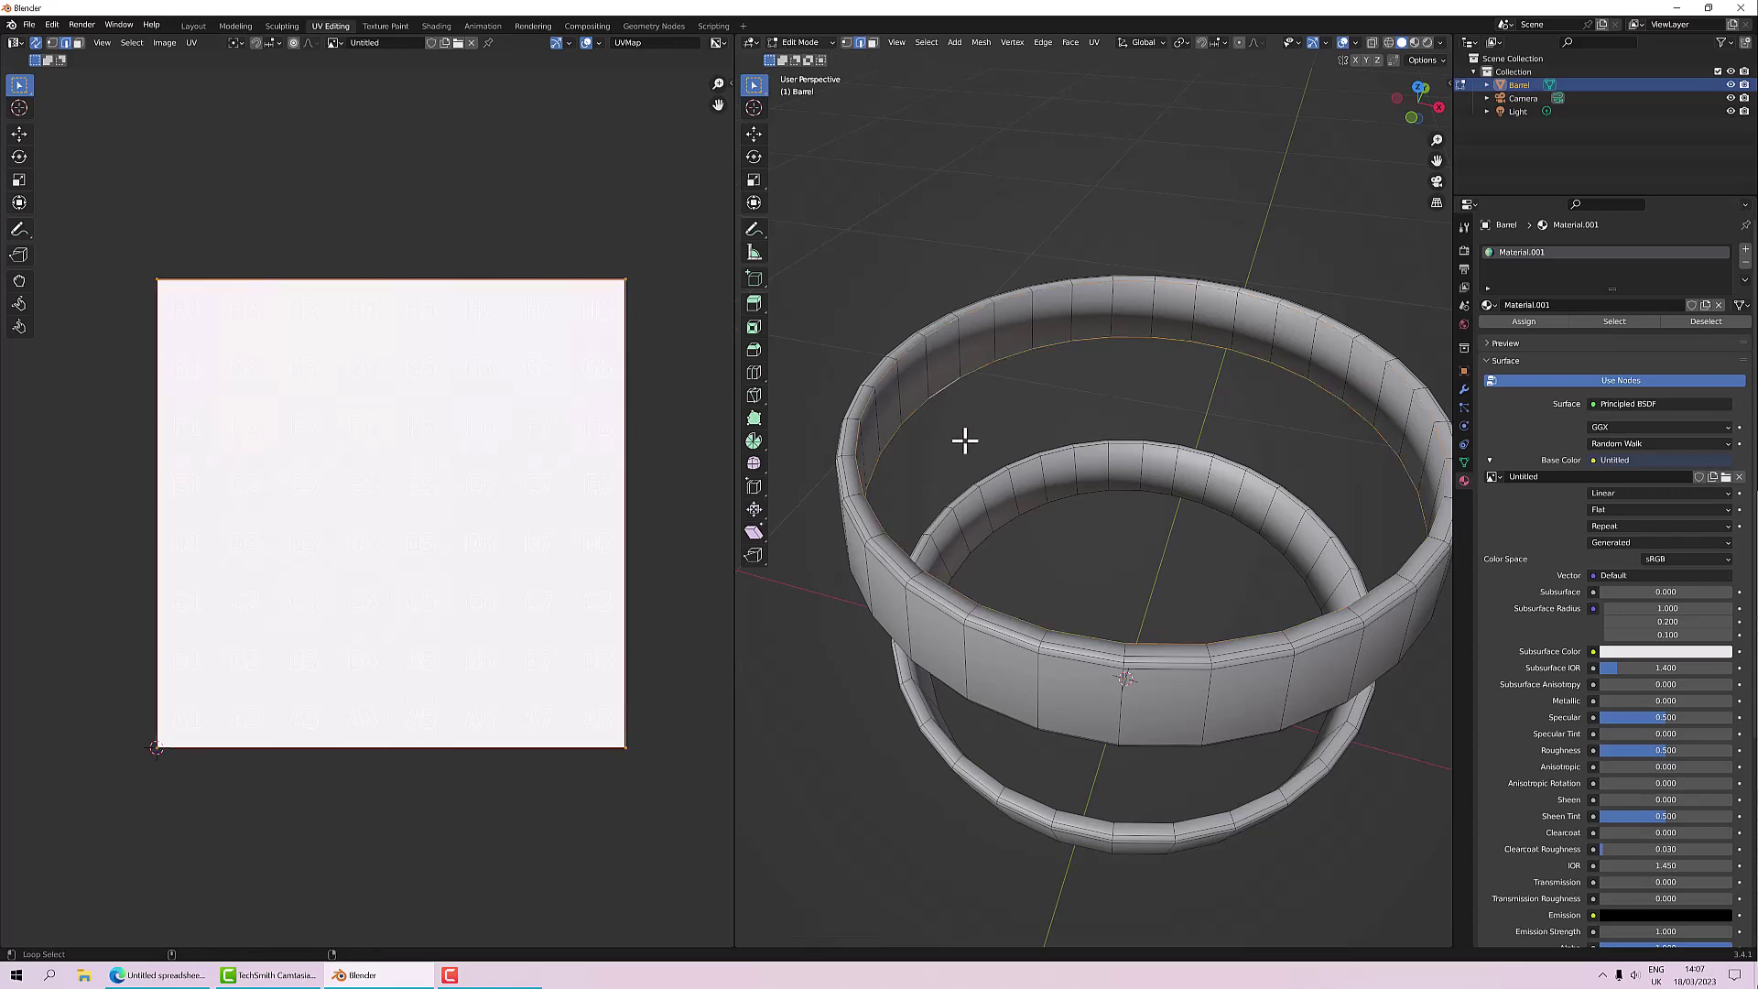
alt+shift+click(1013, 519)
middle_drag(1062, 529, 1091, 396)
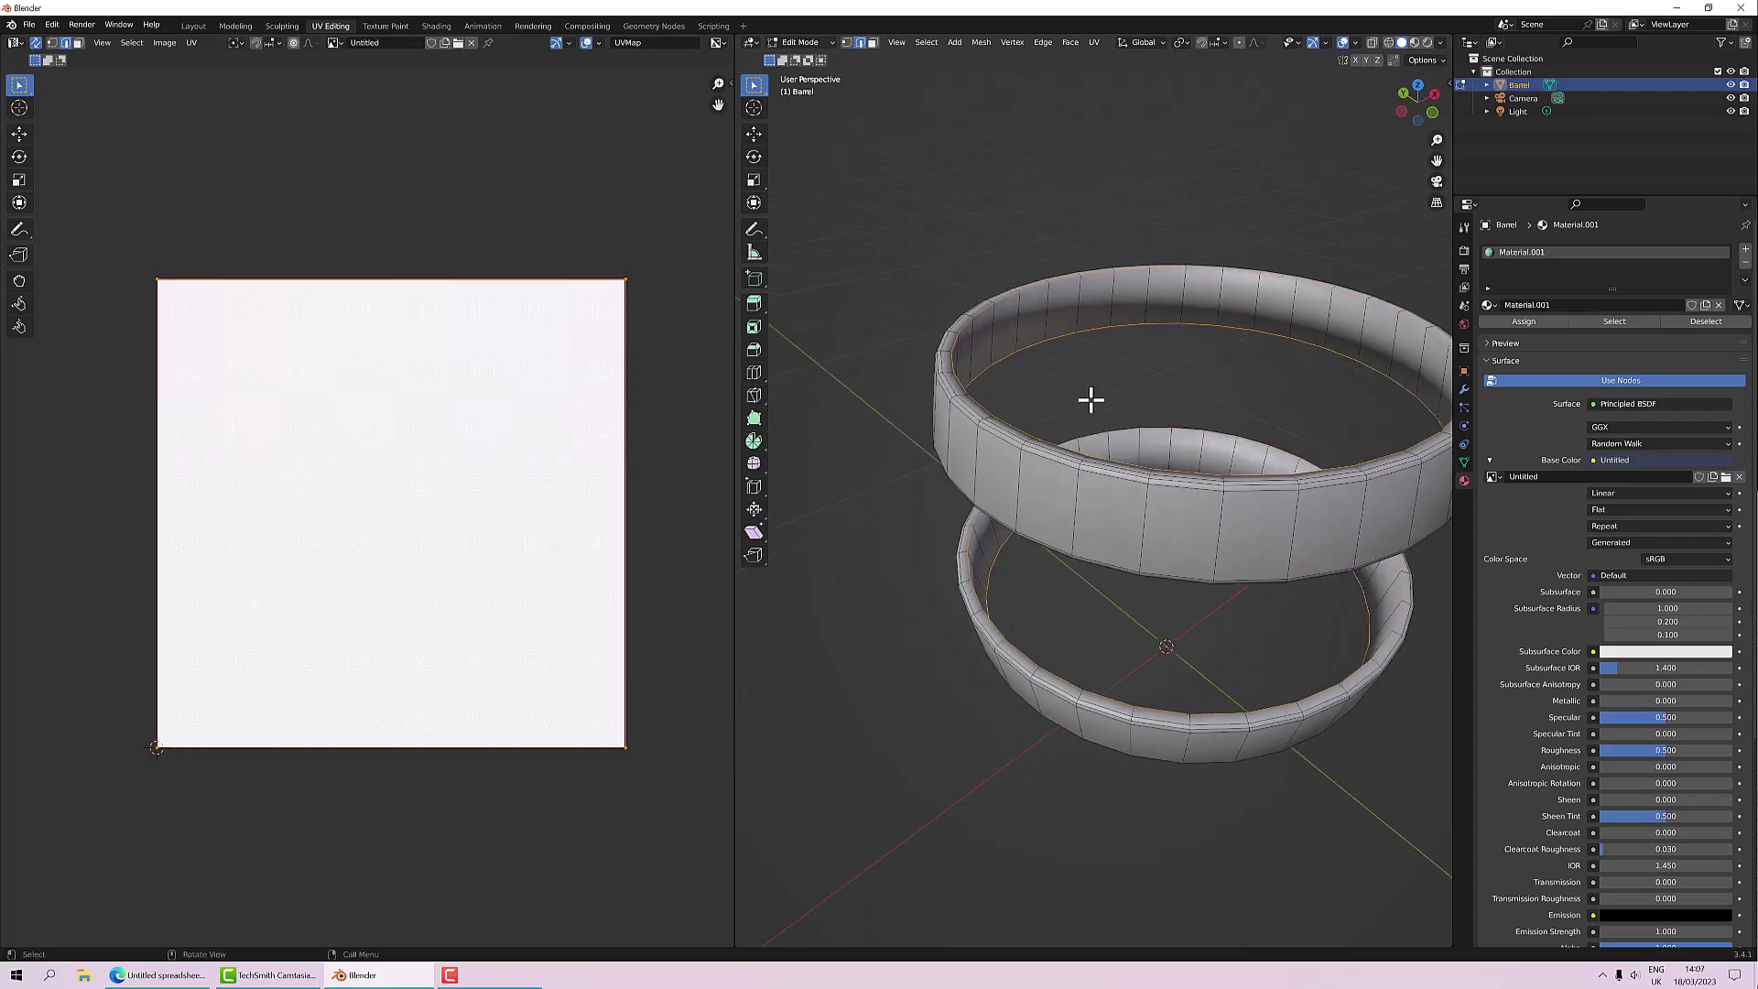
right_click(1196, 317)
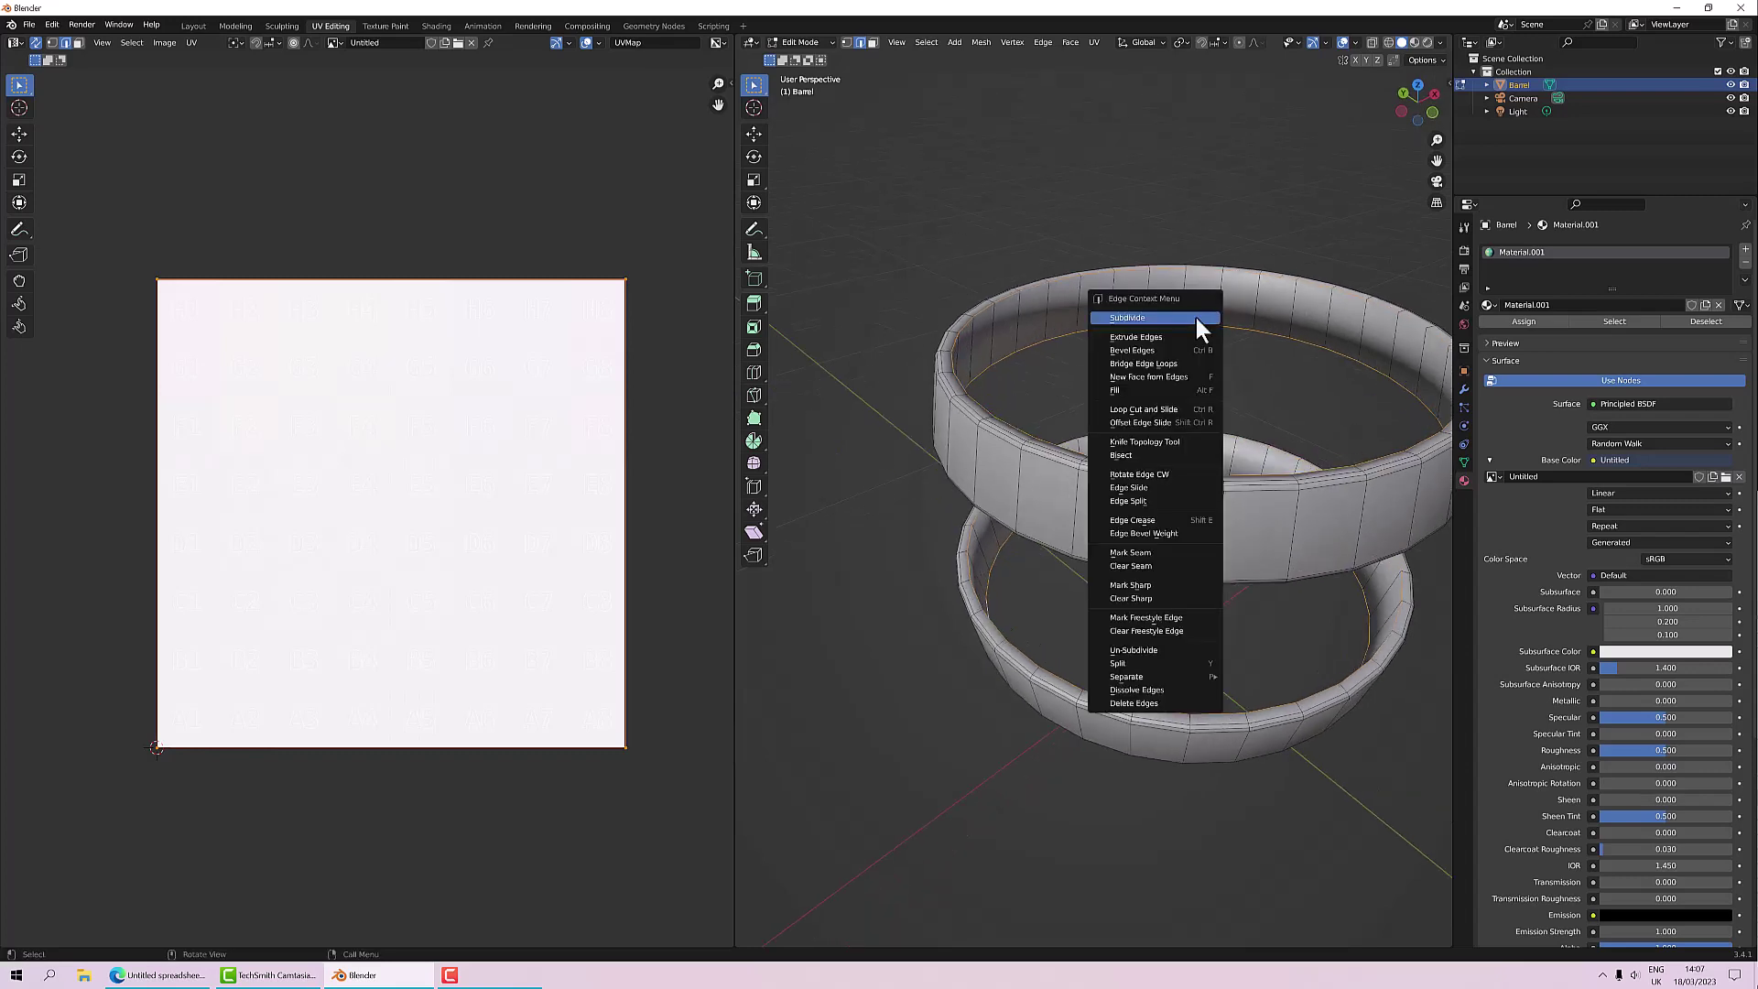
click(1156, 552)
middle_drag(1174, 519, 1079, 451)
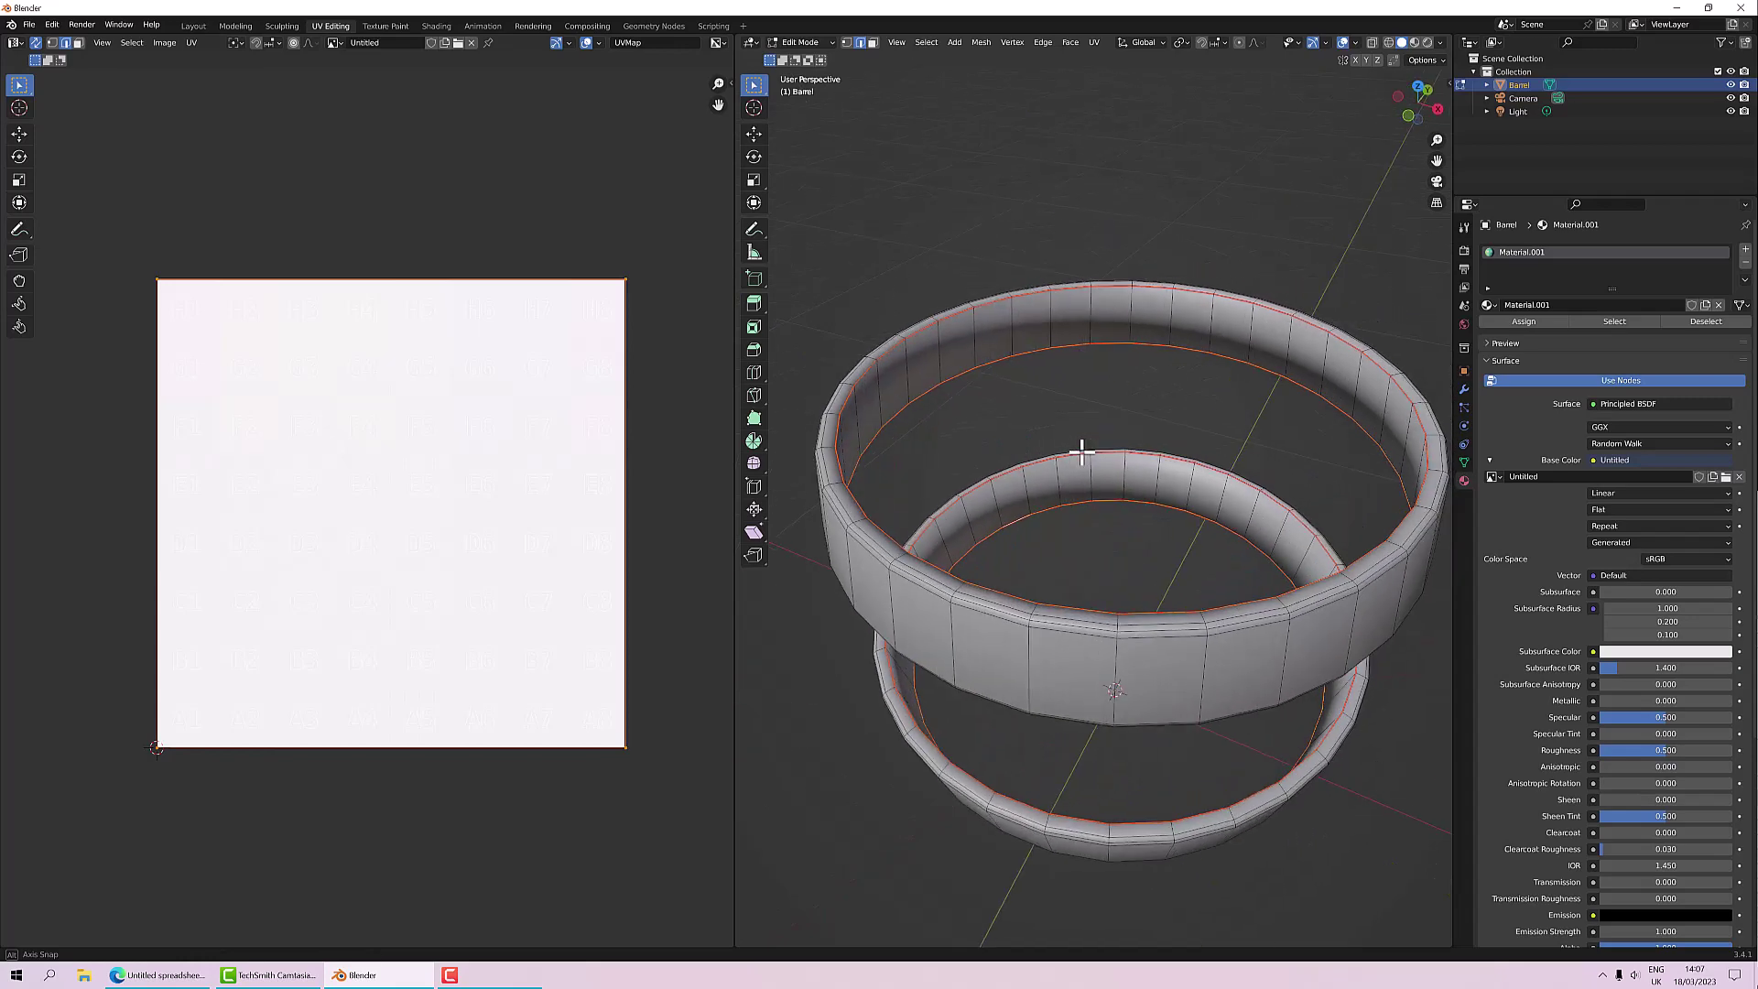
Step: Unwrap all faces of both hoops and display them in material preview shading
scroll(980, 462, down, 2)
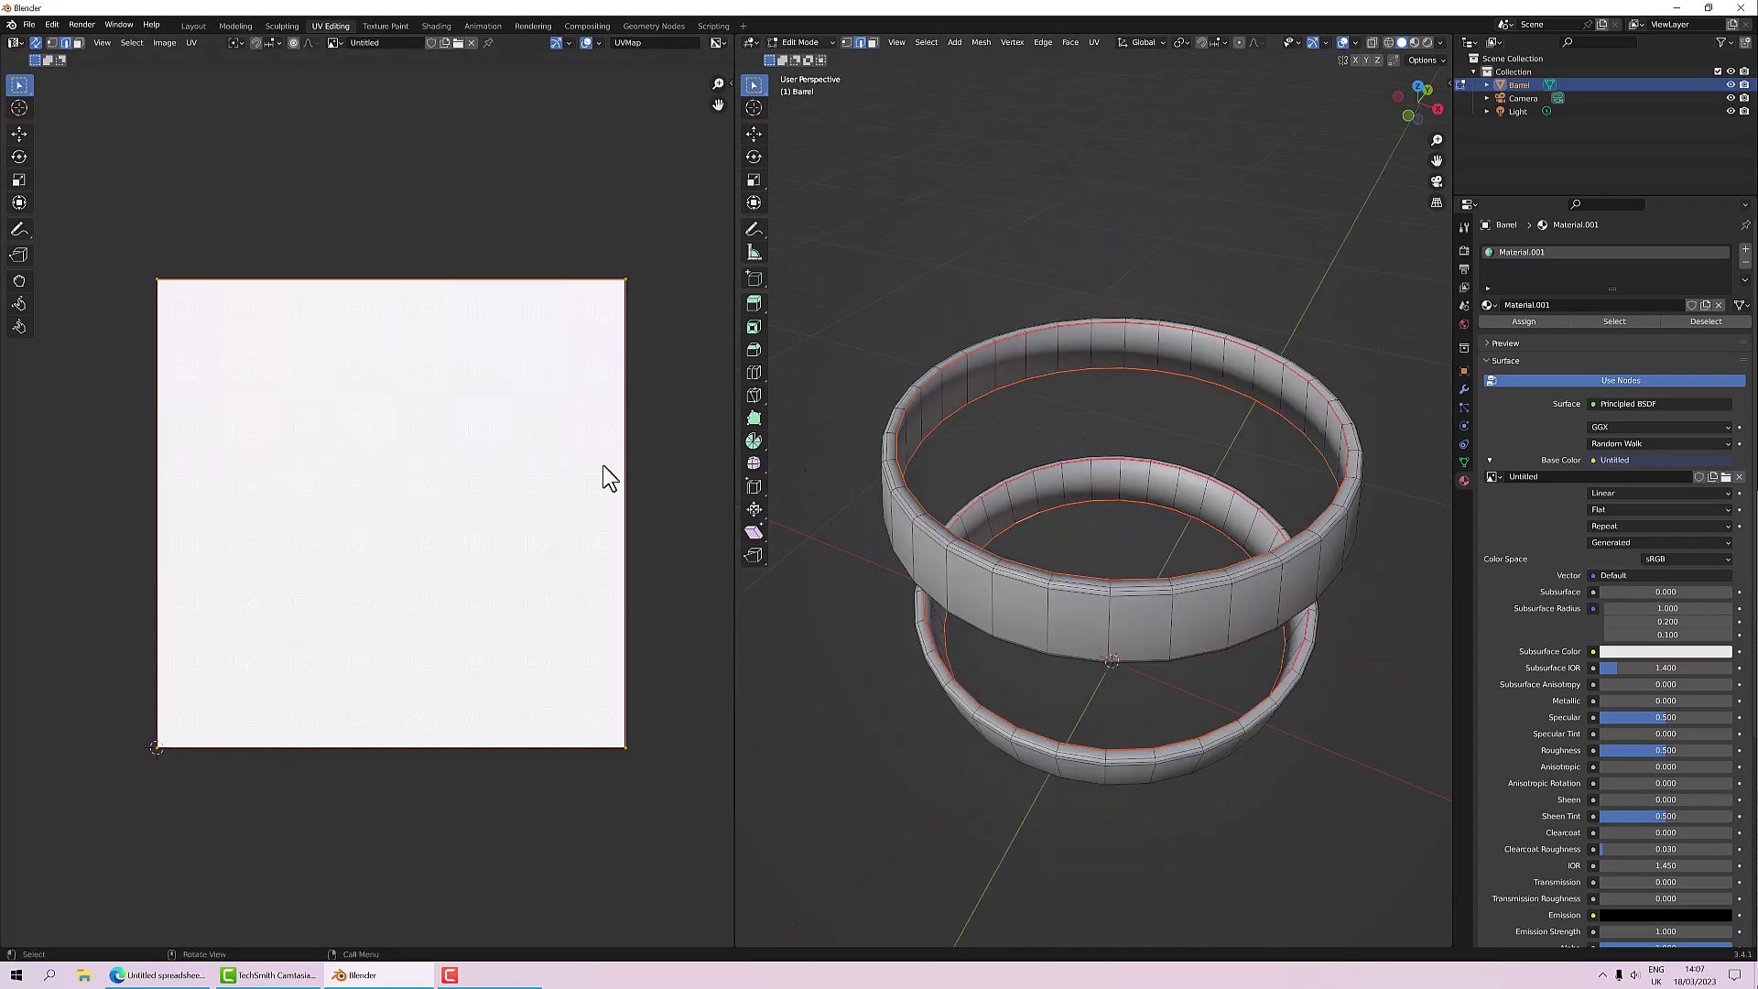
key(a)
key(u)
click(445, 427)
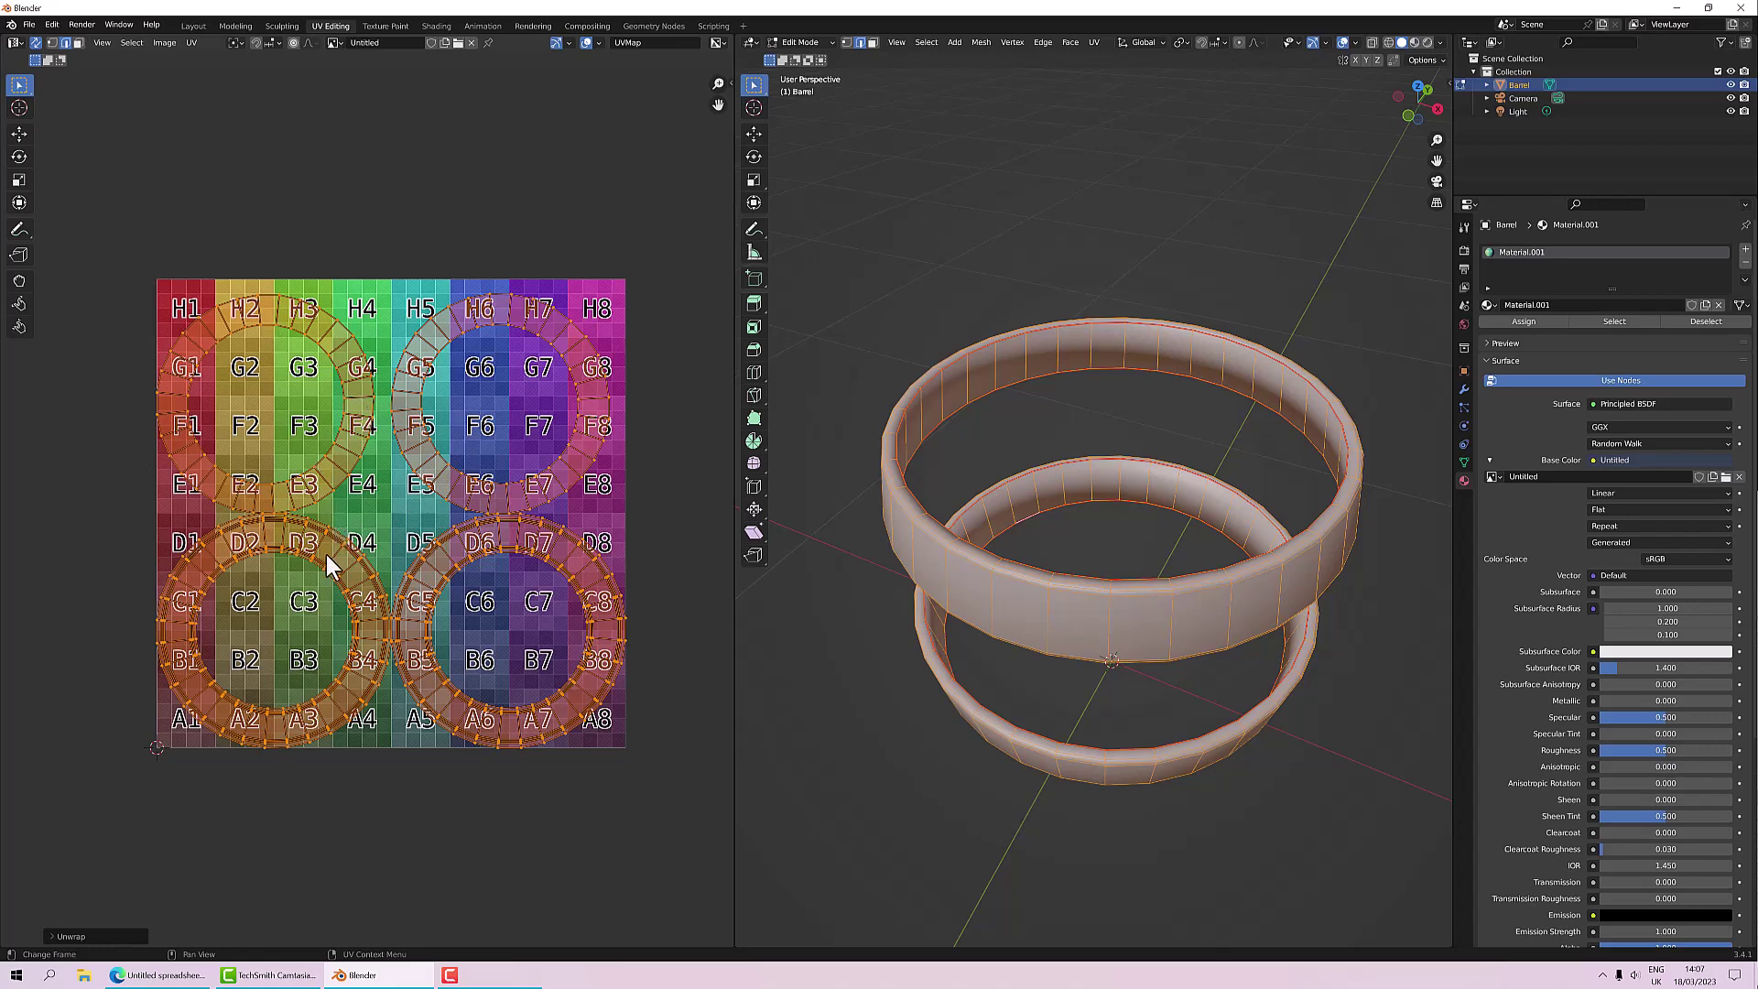
middle_drag(1016, 613, 1013, 577)
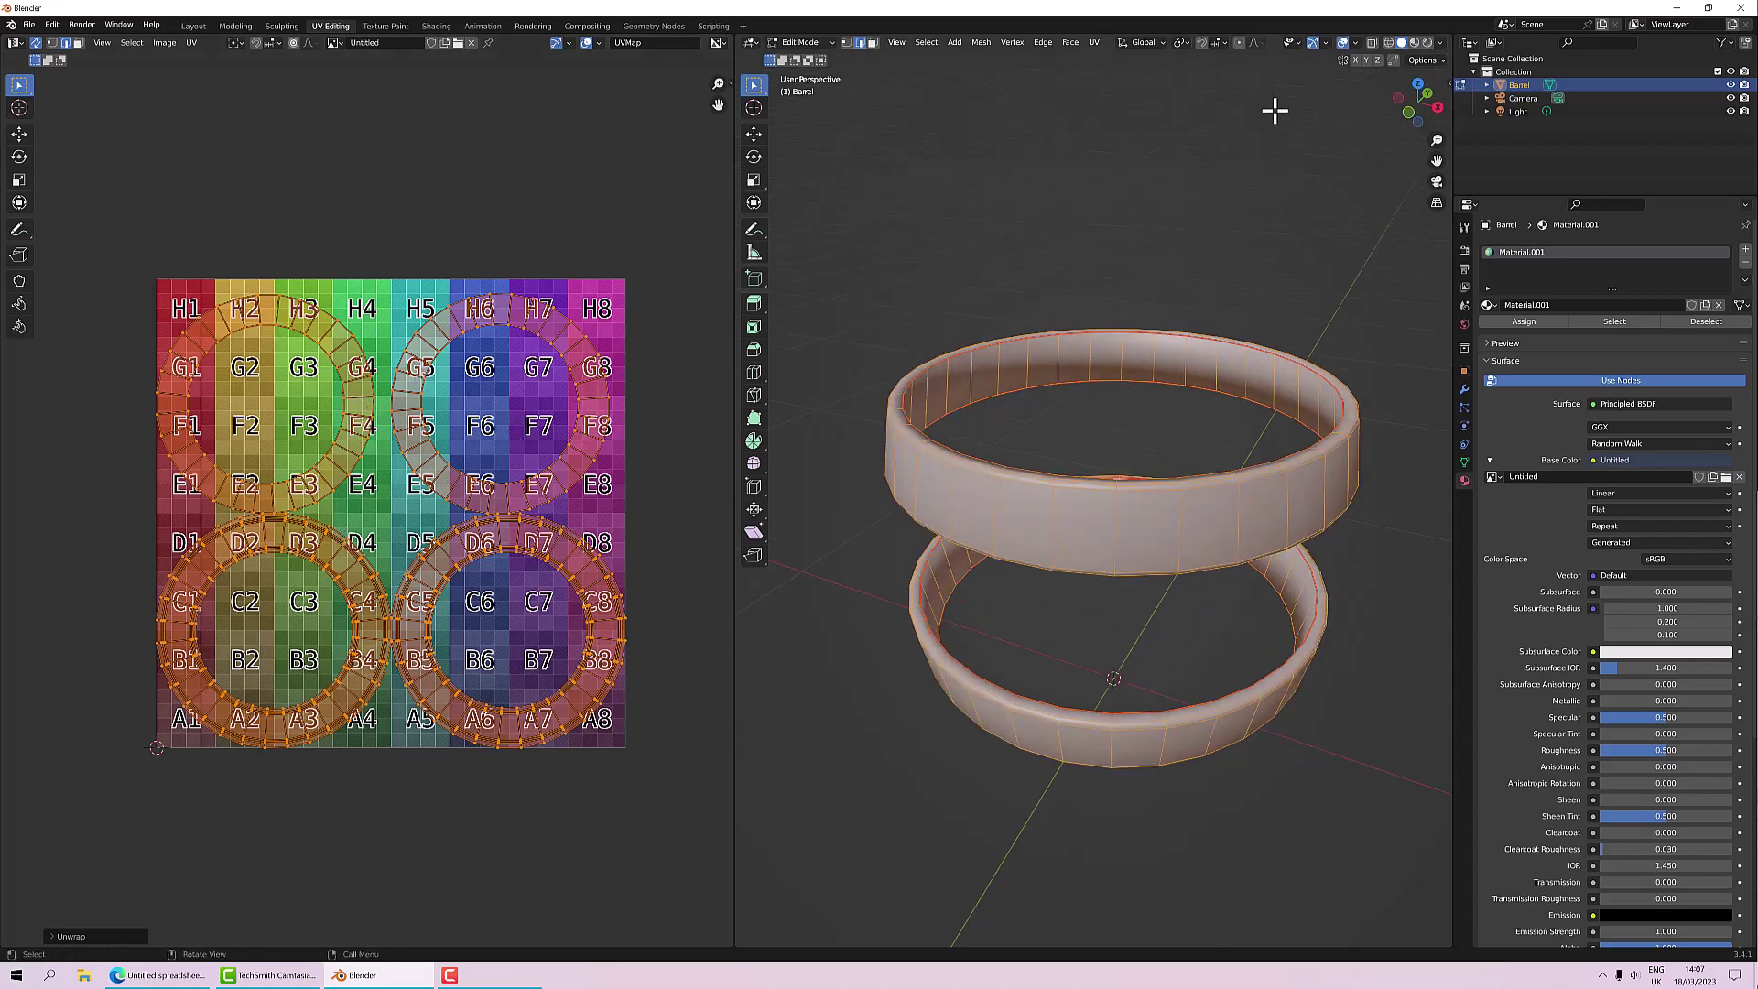
click(1413, 42)
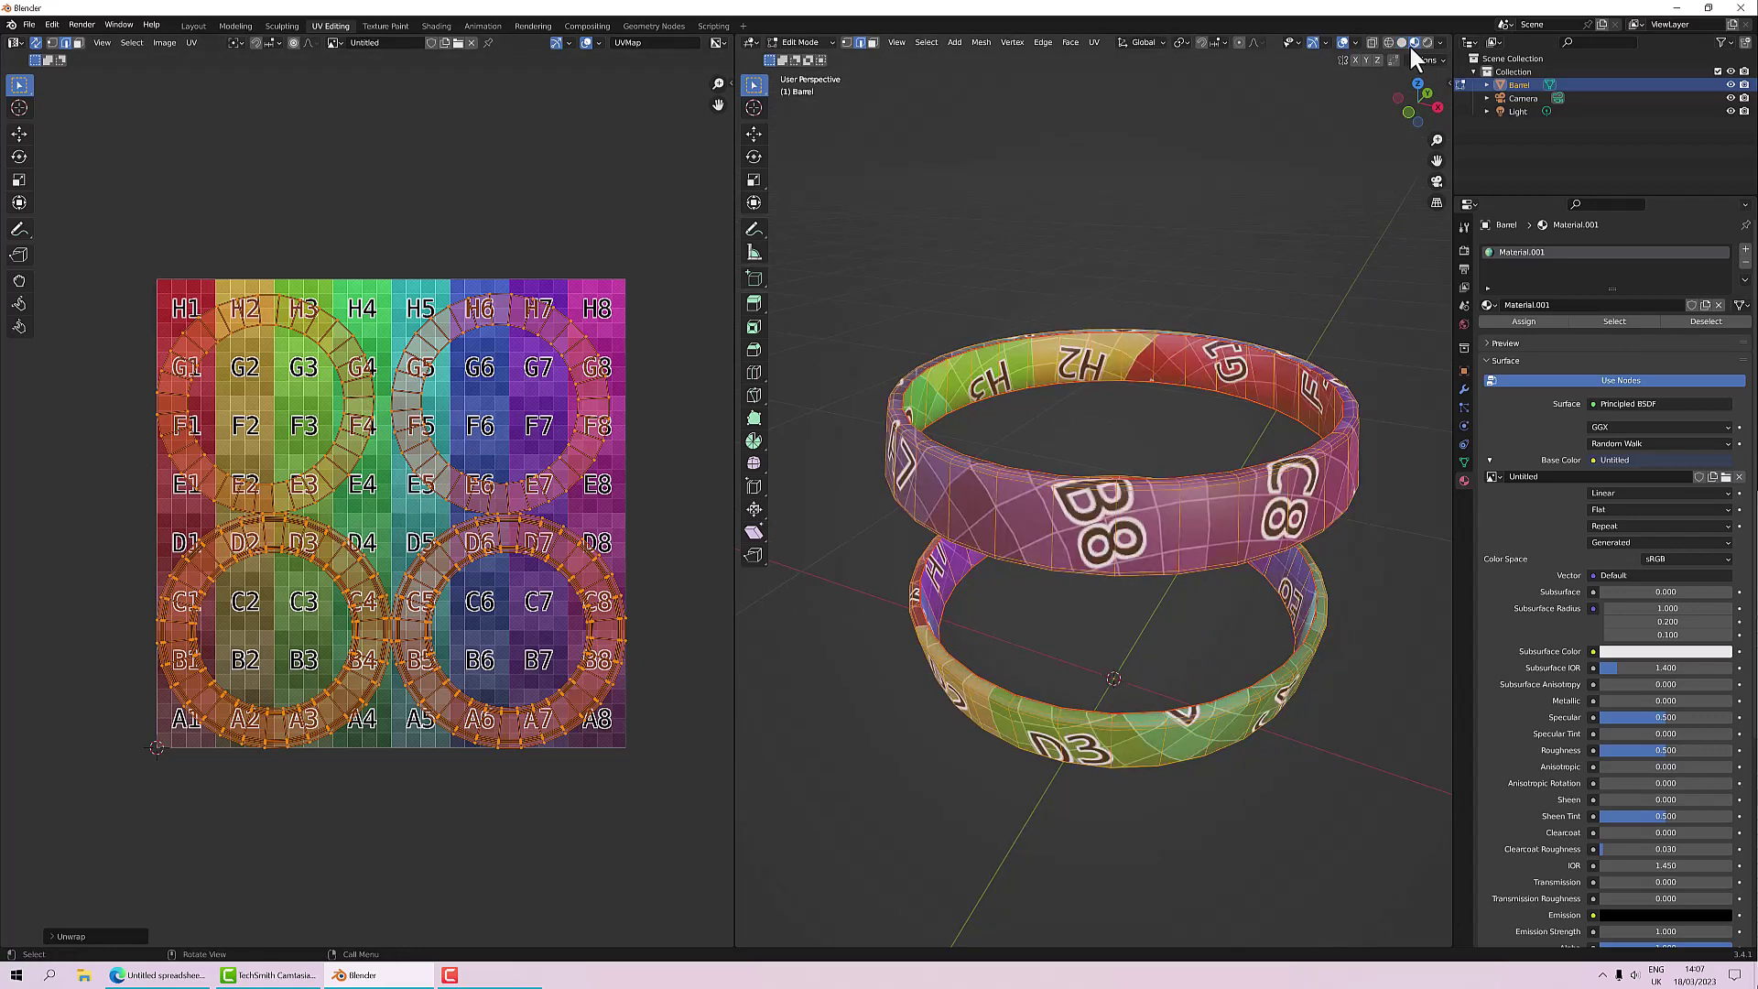
Step: Inspect the grid texture's direction and distortion on the inner and outer faces of both hoops
mouse_move(1282, 393)
middle_down()
mouse_move(1255, 286)
mouse_move(1152, 309)
mouse_move(1149, 274)
mouse_move(1157, 415)
mouse_move(1050, 362)
middle_up()
scroll(1050, 363, up, 2)
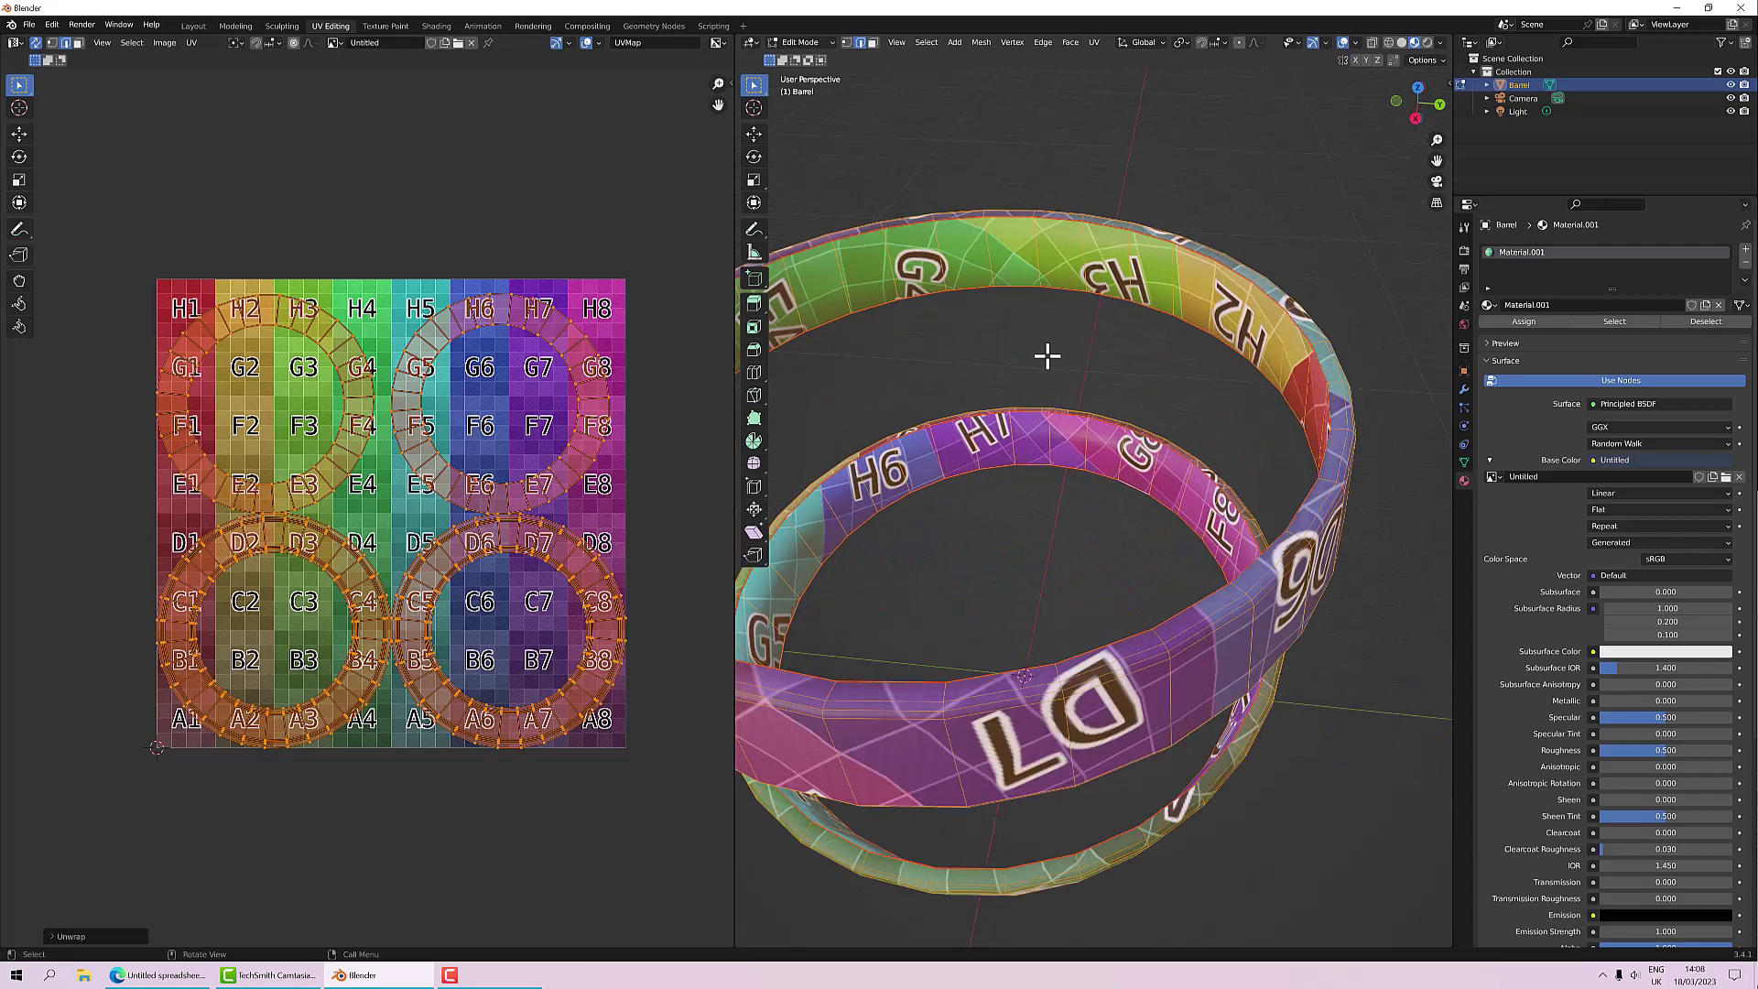
middle_drag(1089, 272, 1074, 293)
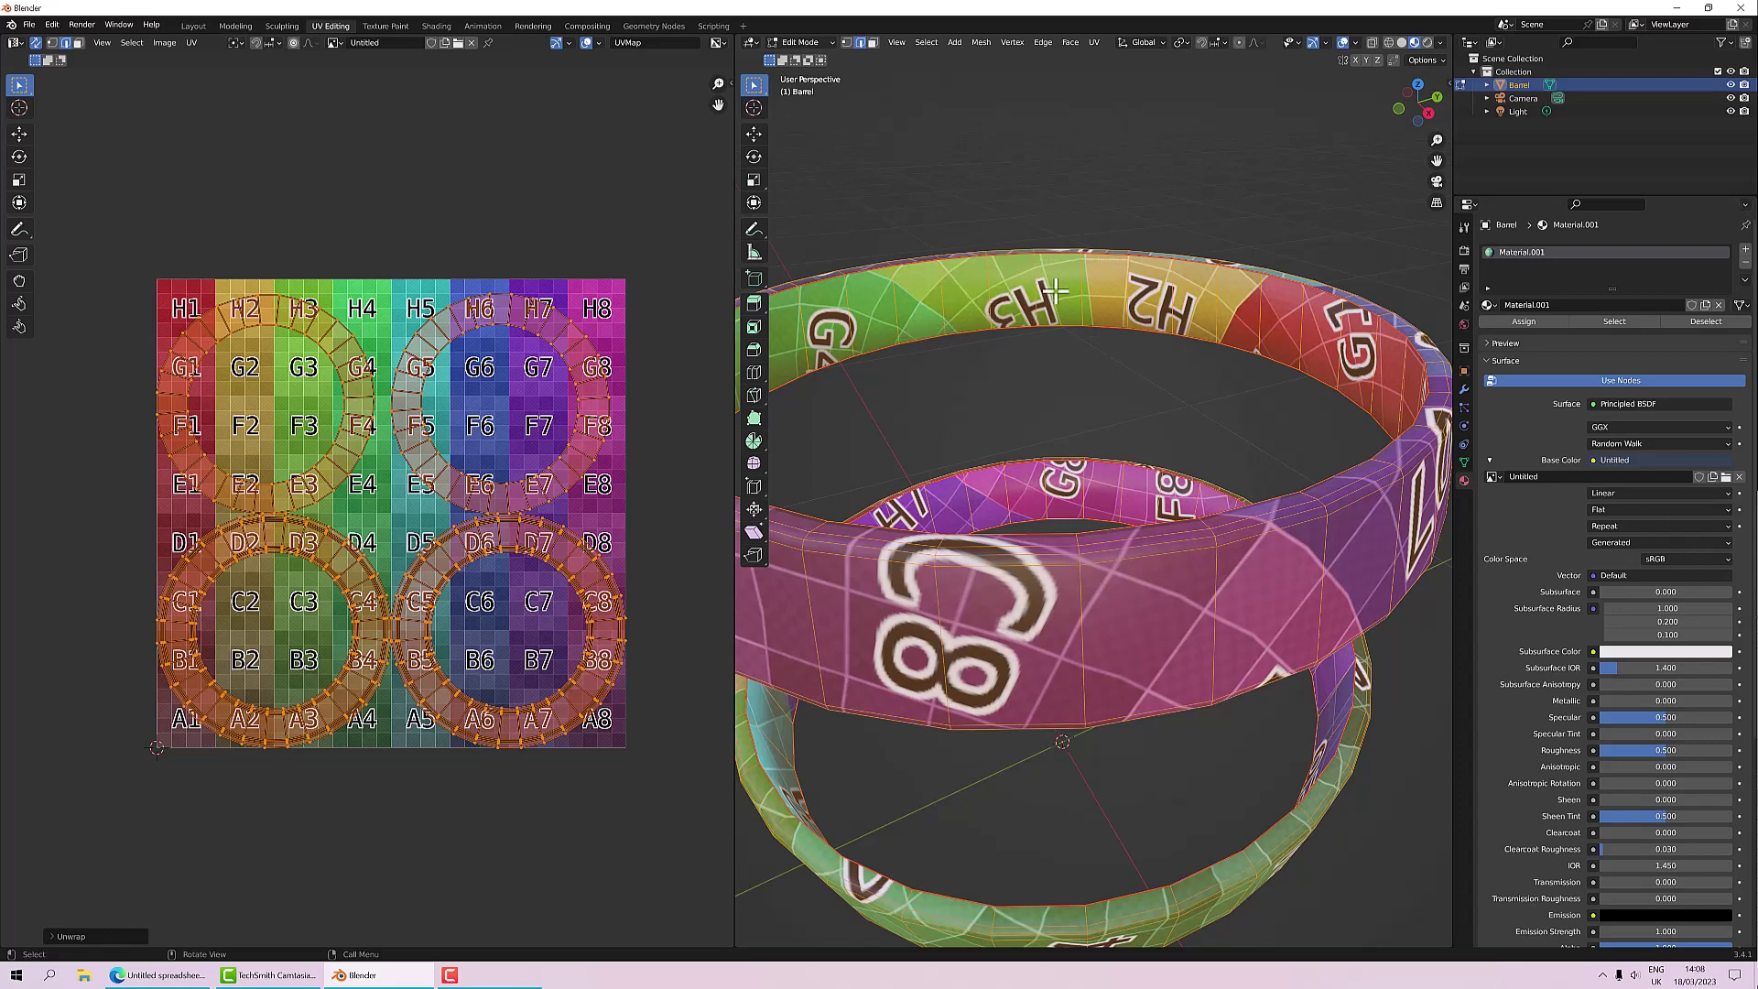
scroll(1051, 302, down, 3)
mouse_move(1051, 302)
middle_down()
mouse_move(985, 278)
mouse_move(1029, 295)
middle_up()
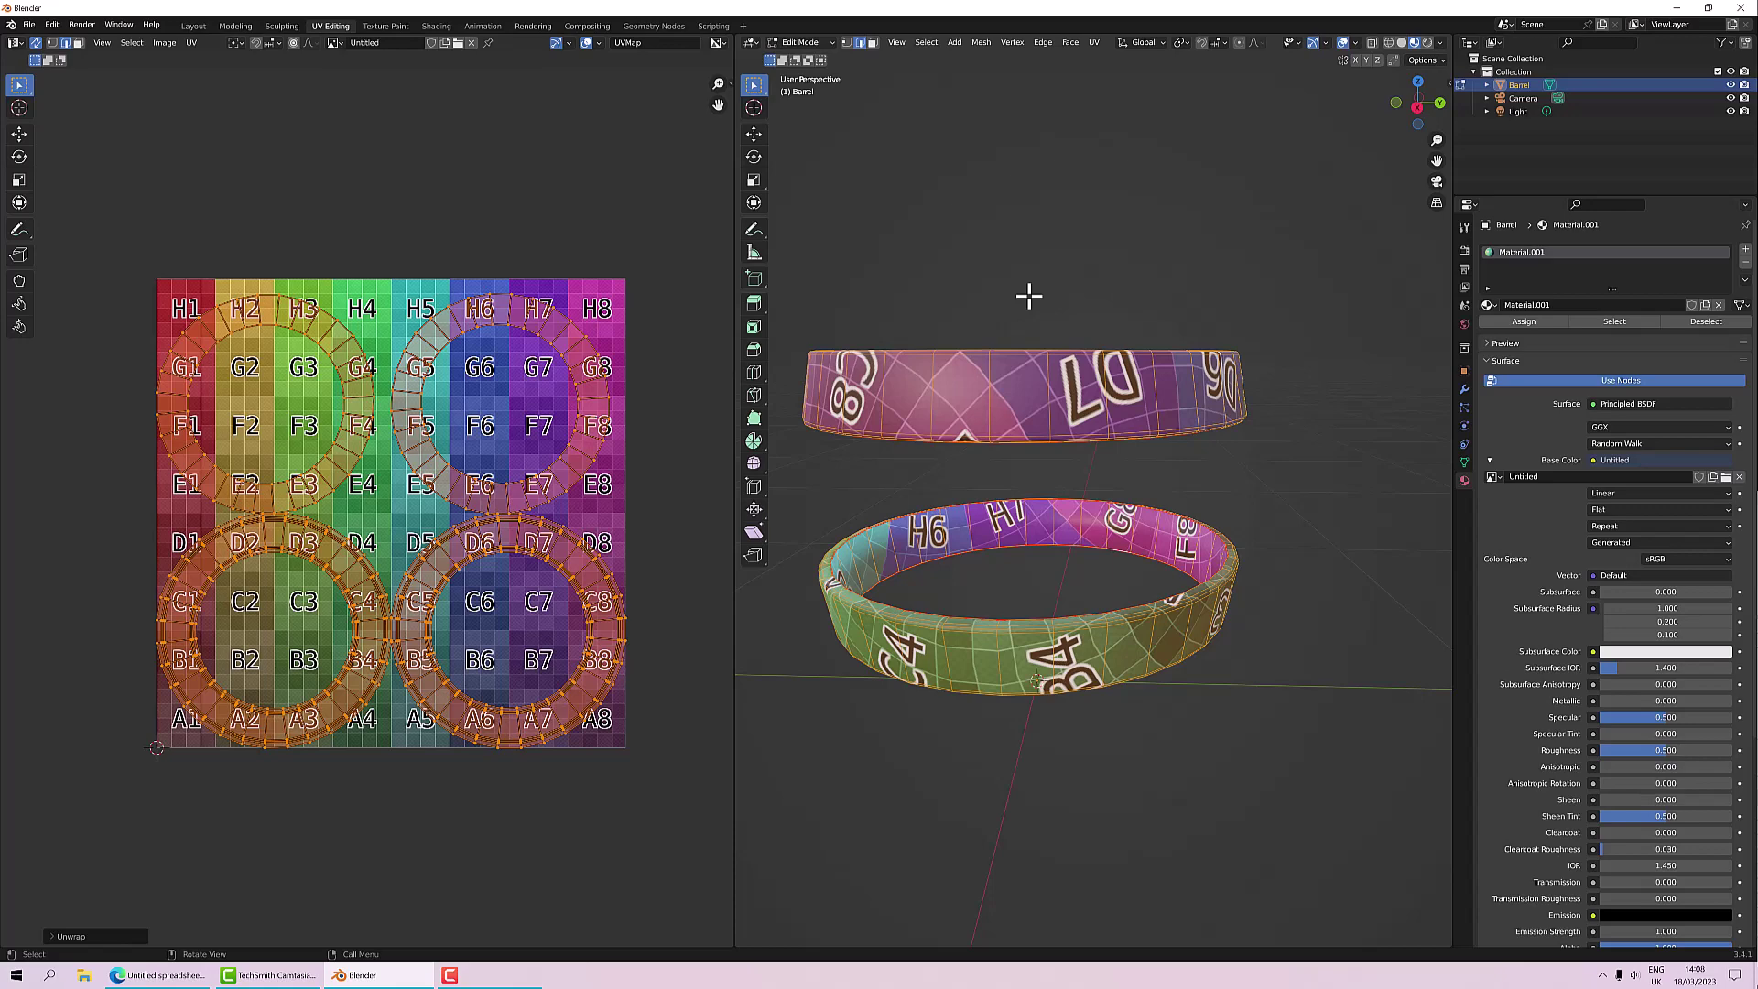
middle_drag(1005, 294, 1033, 325)
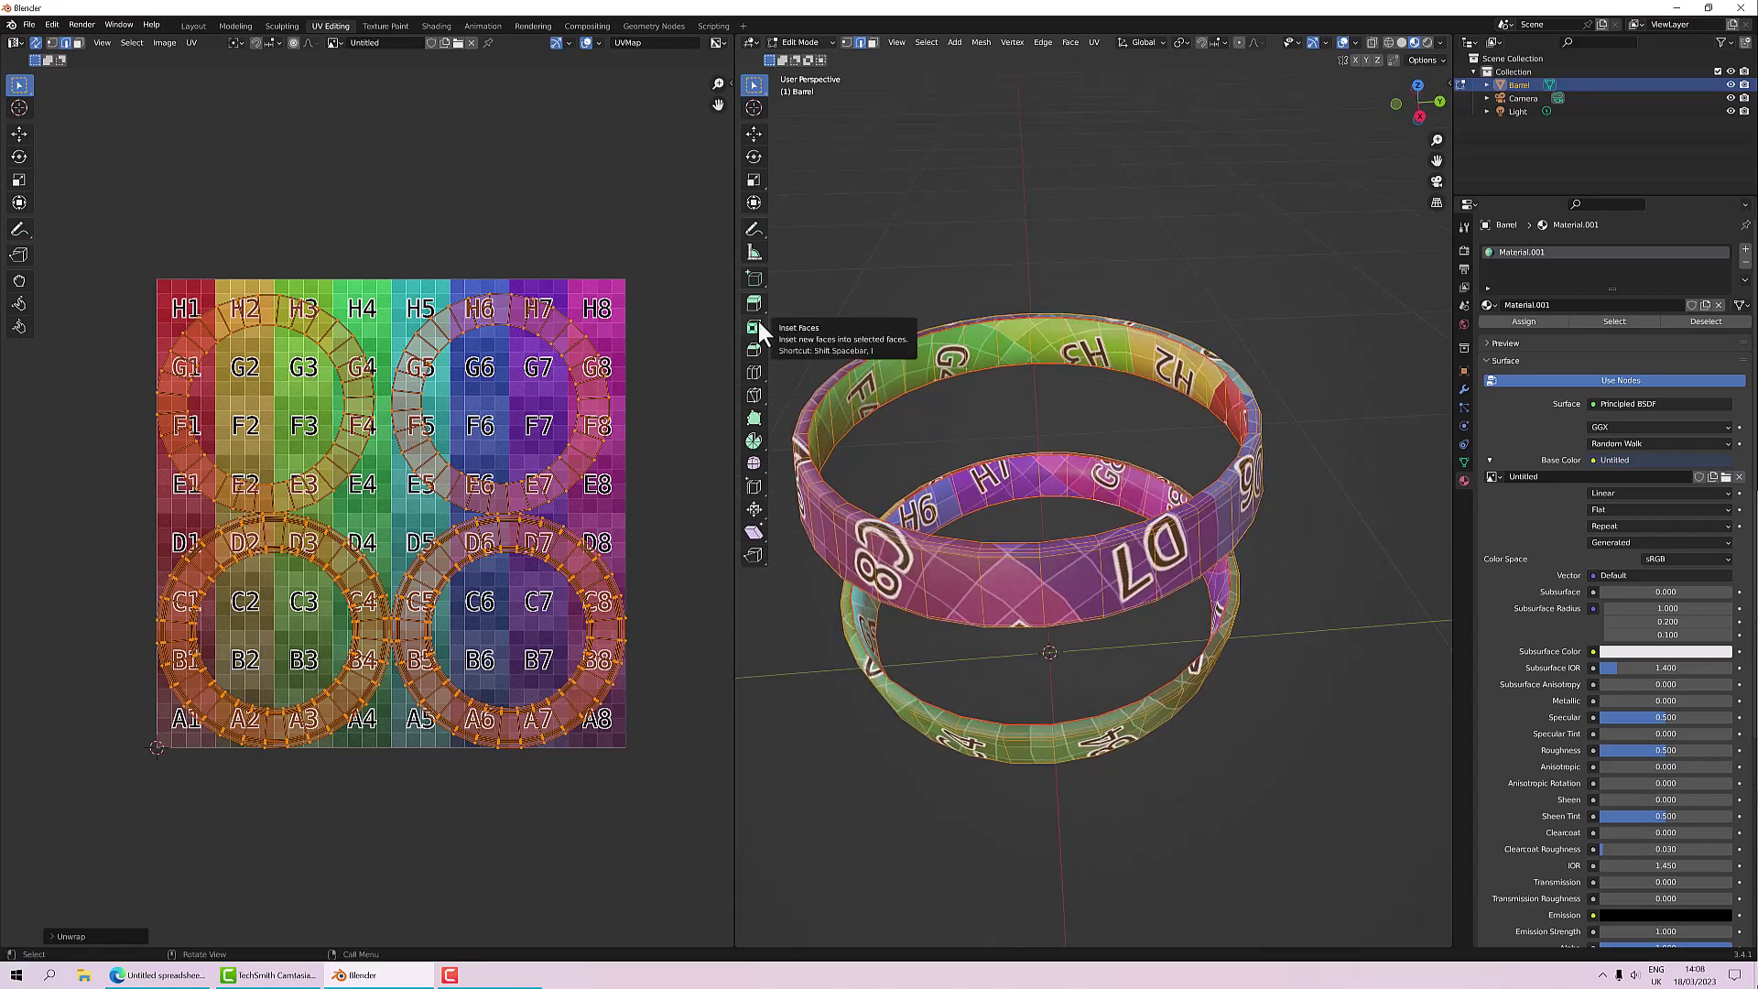
key(shift)
click(758, 321)
key(KP_8)
key(KP_8)
key(KP_8)
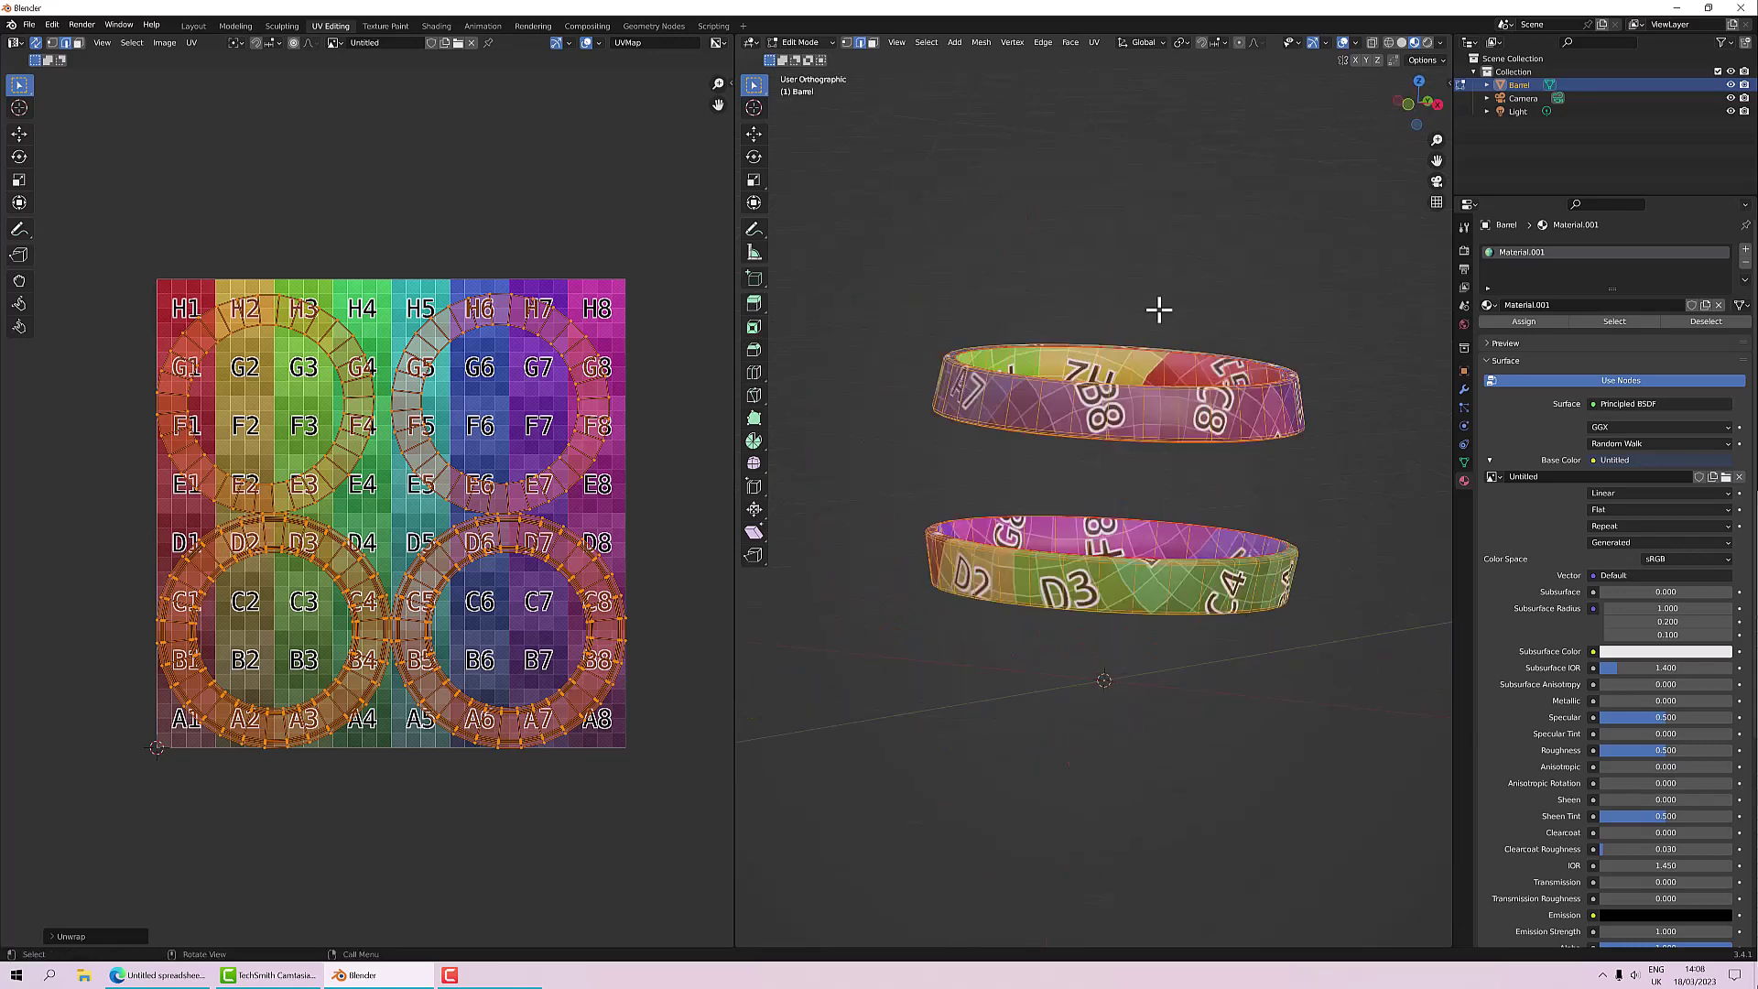
key(KP_1)
key(KP_8)
key(shift+KP_4)
key(shift+KP_4)
key(shift+KP_4)
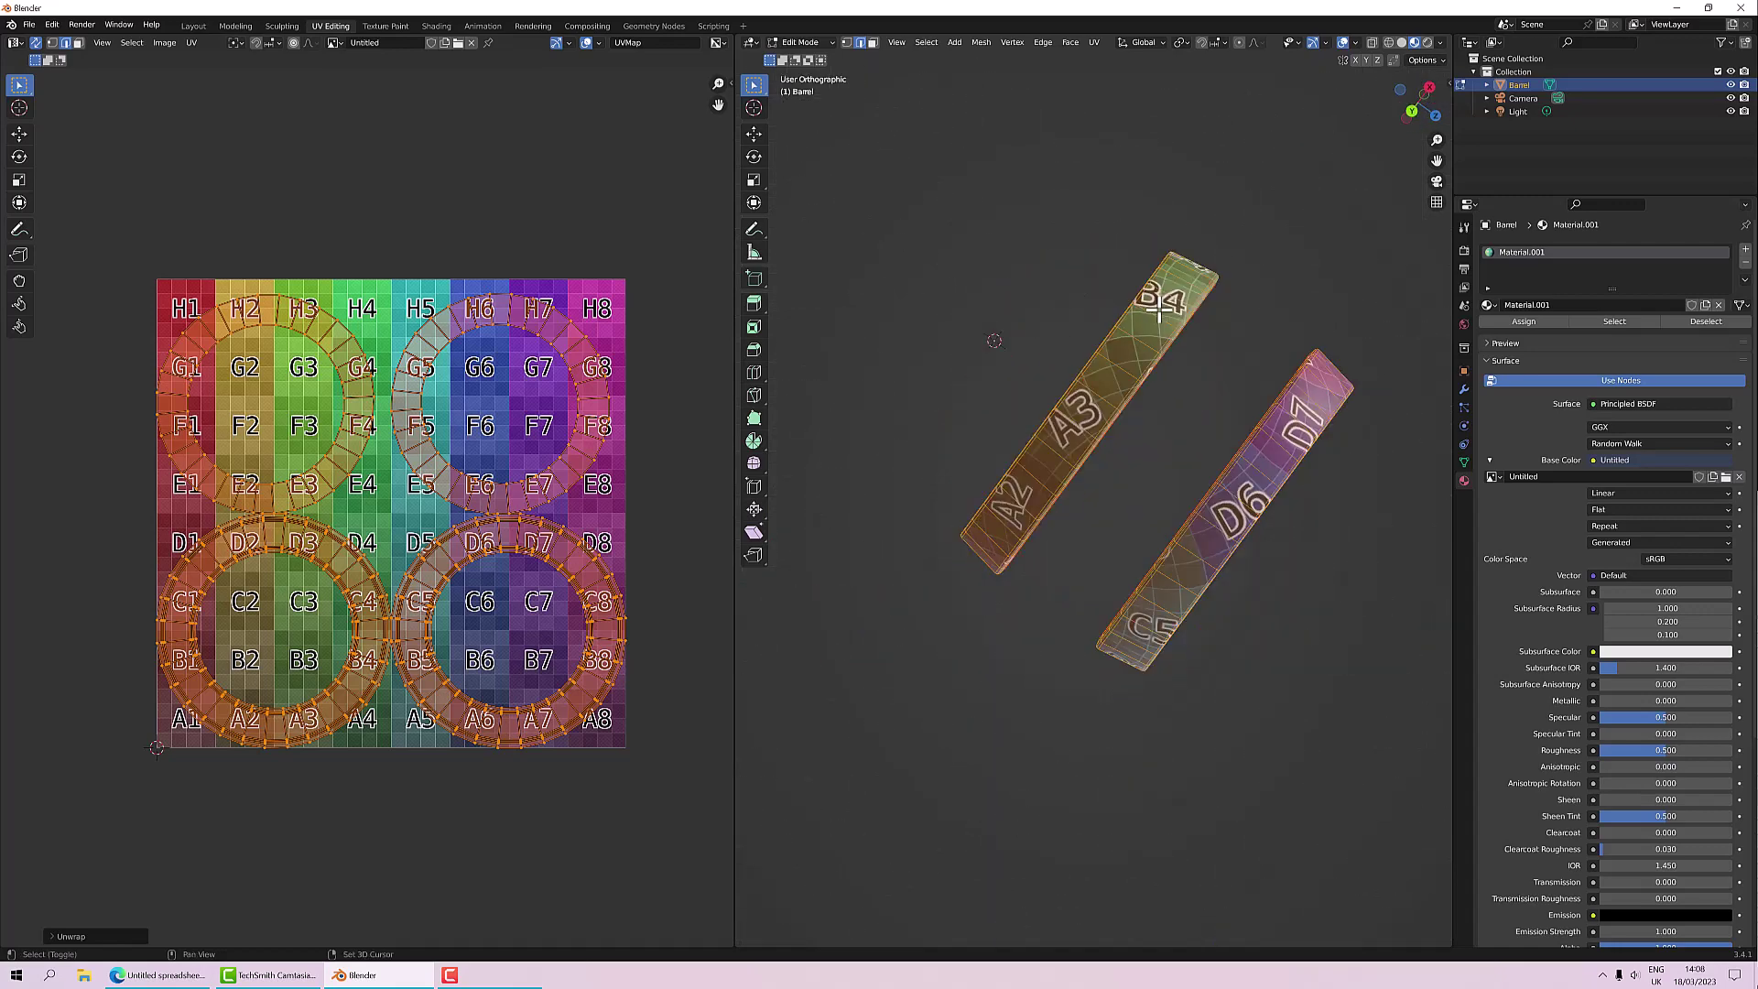
Step: From the back orthographic view, mark the central vertical edge loop across each hoop as a seam
key(ctrl+KP_1)
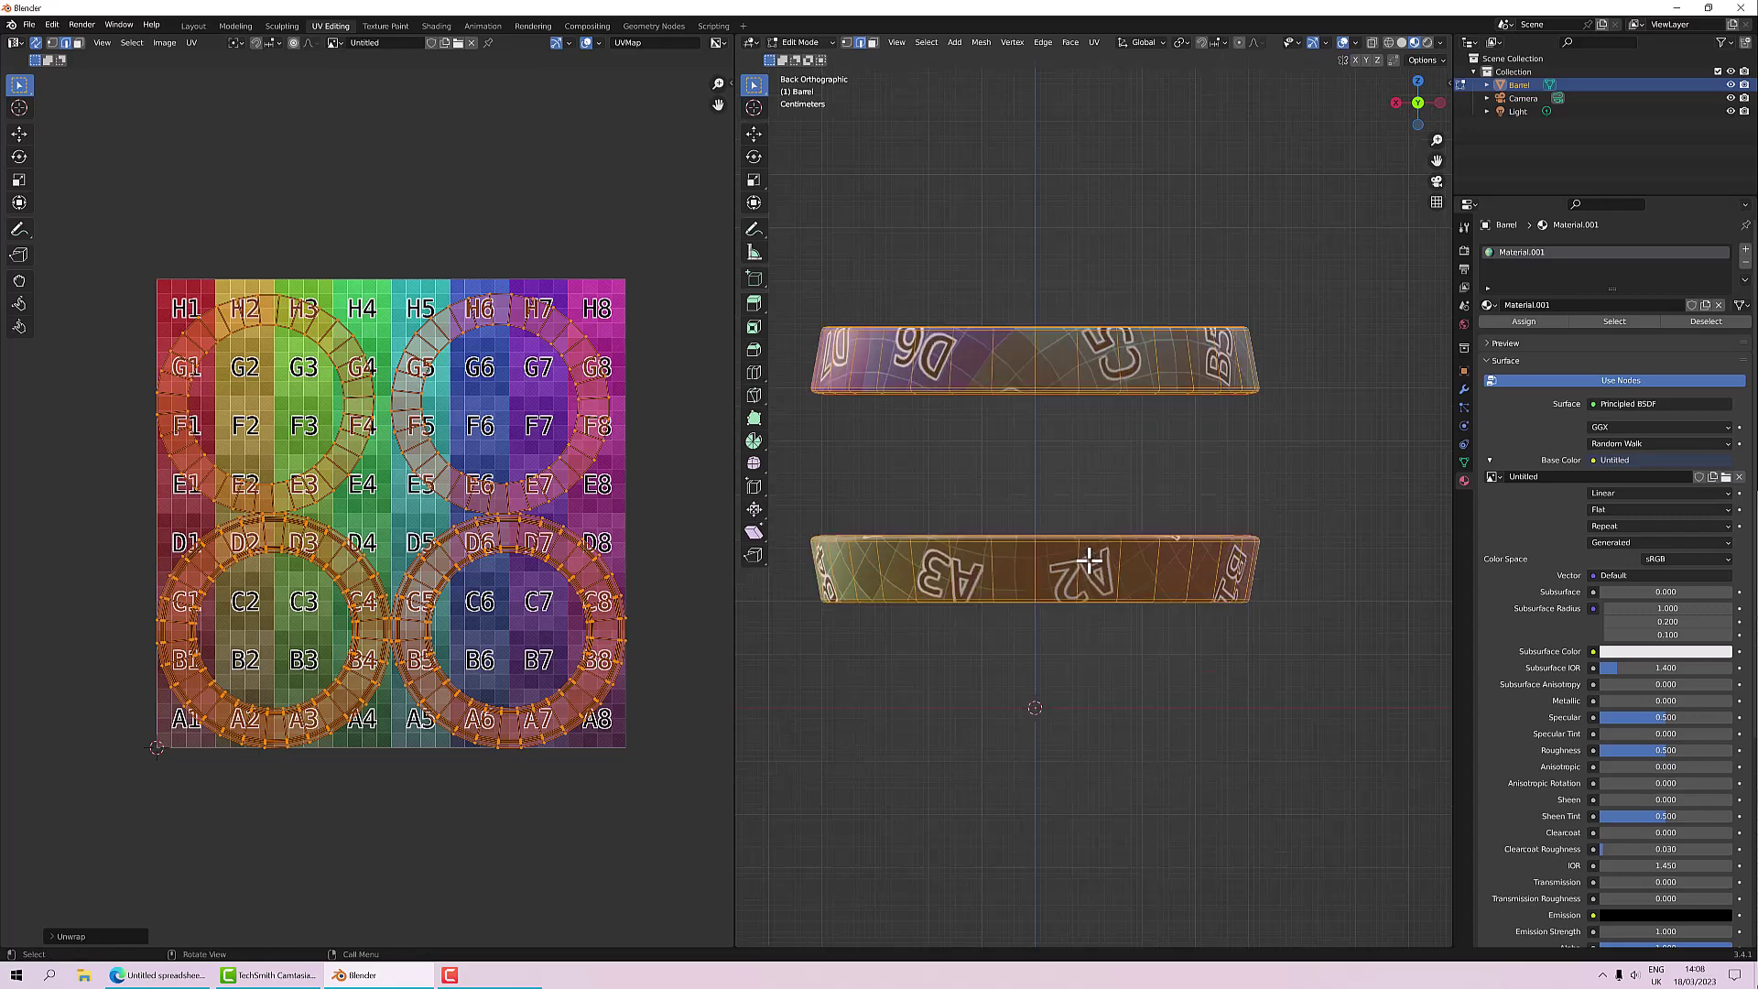
scroll(1090, 560, up, 1)
shift+click(846, 42)
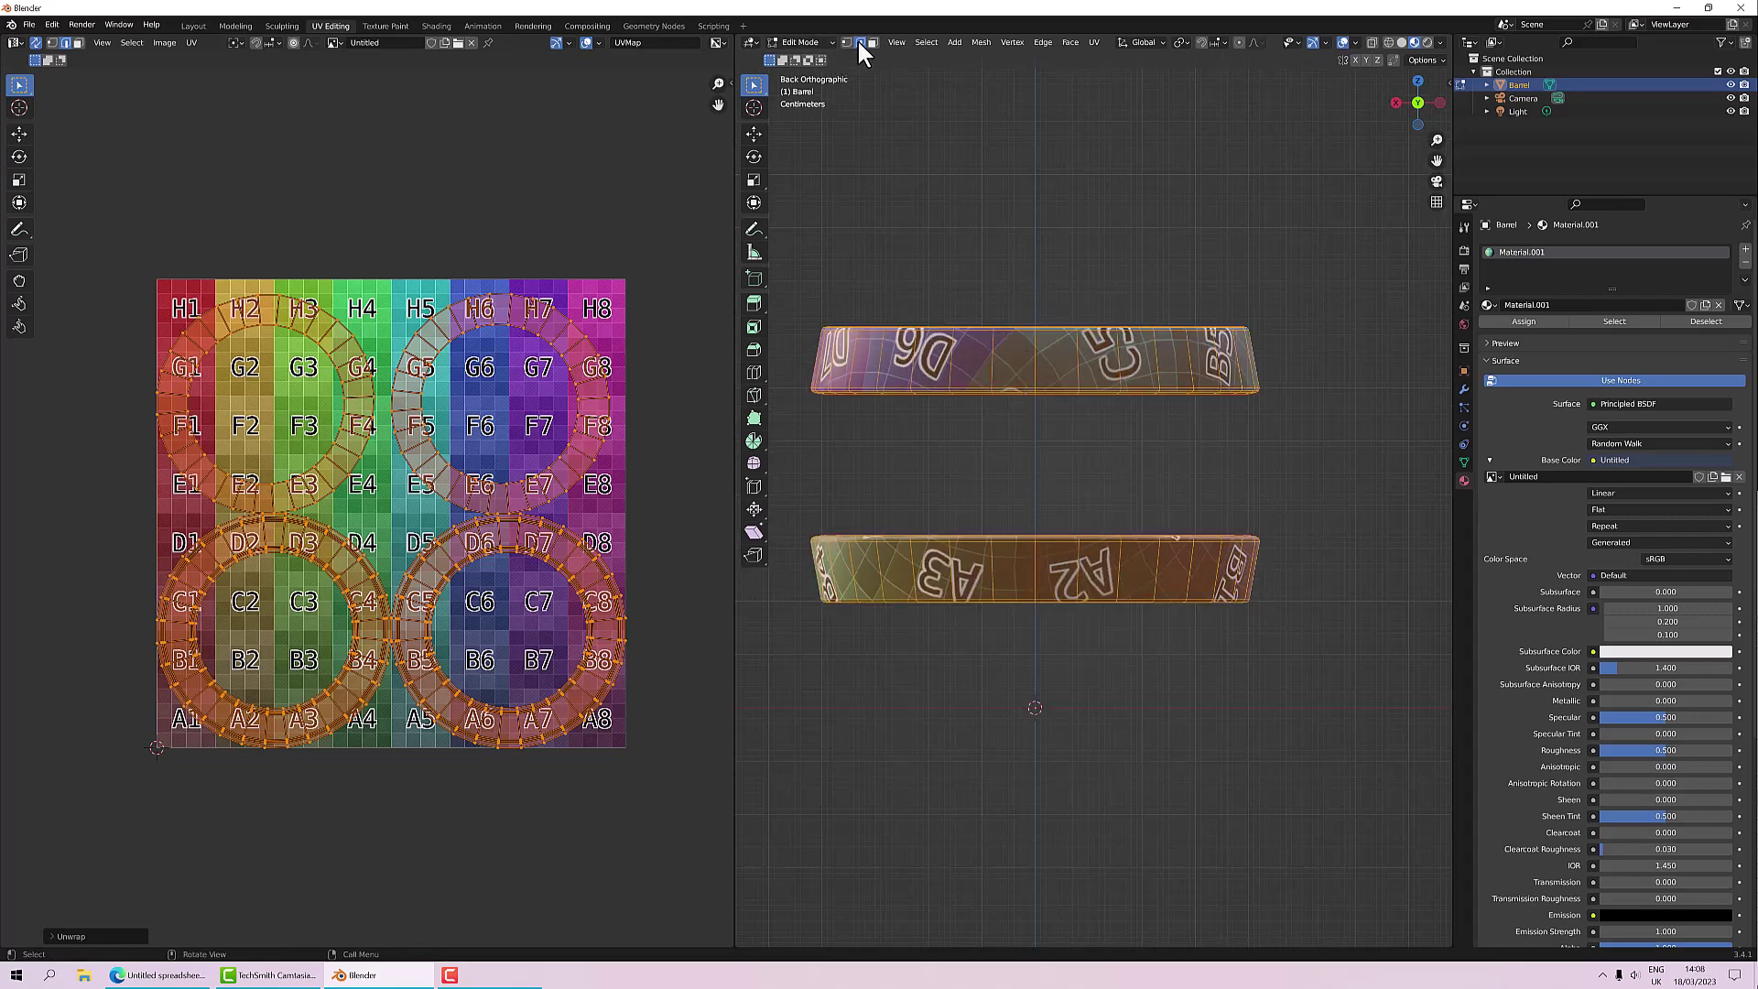
alt+click(1032, 359)
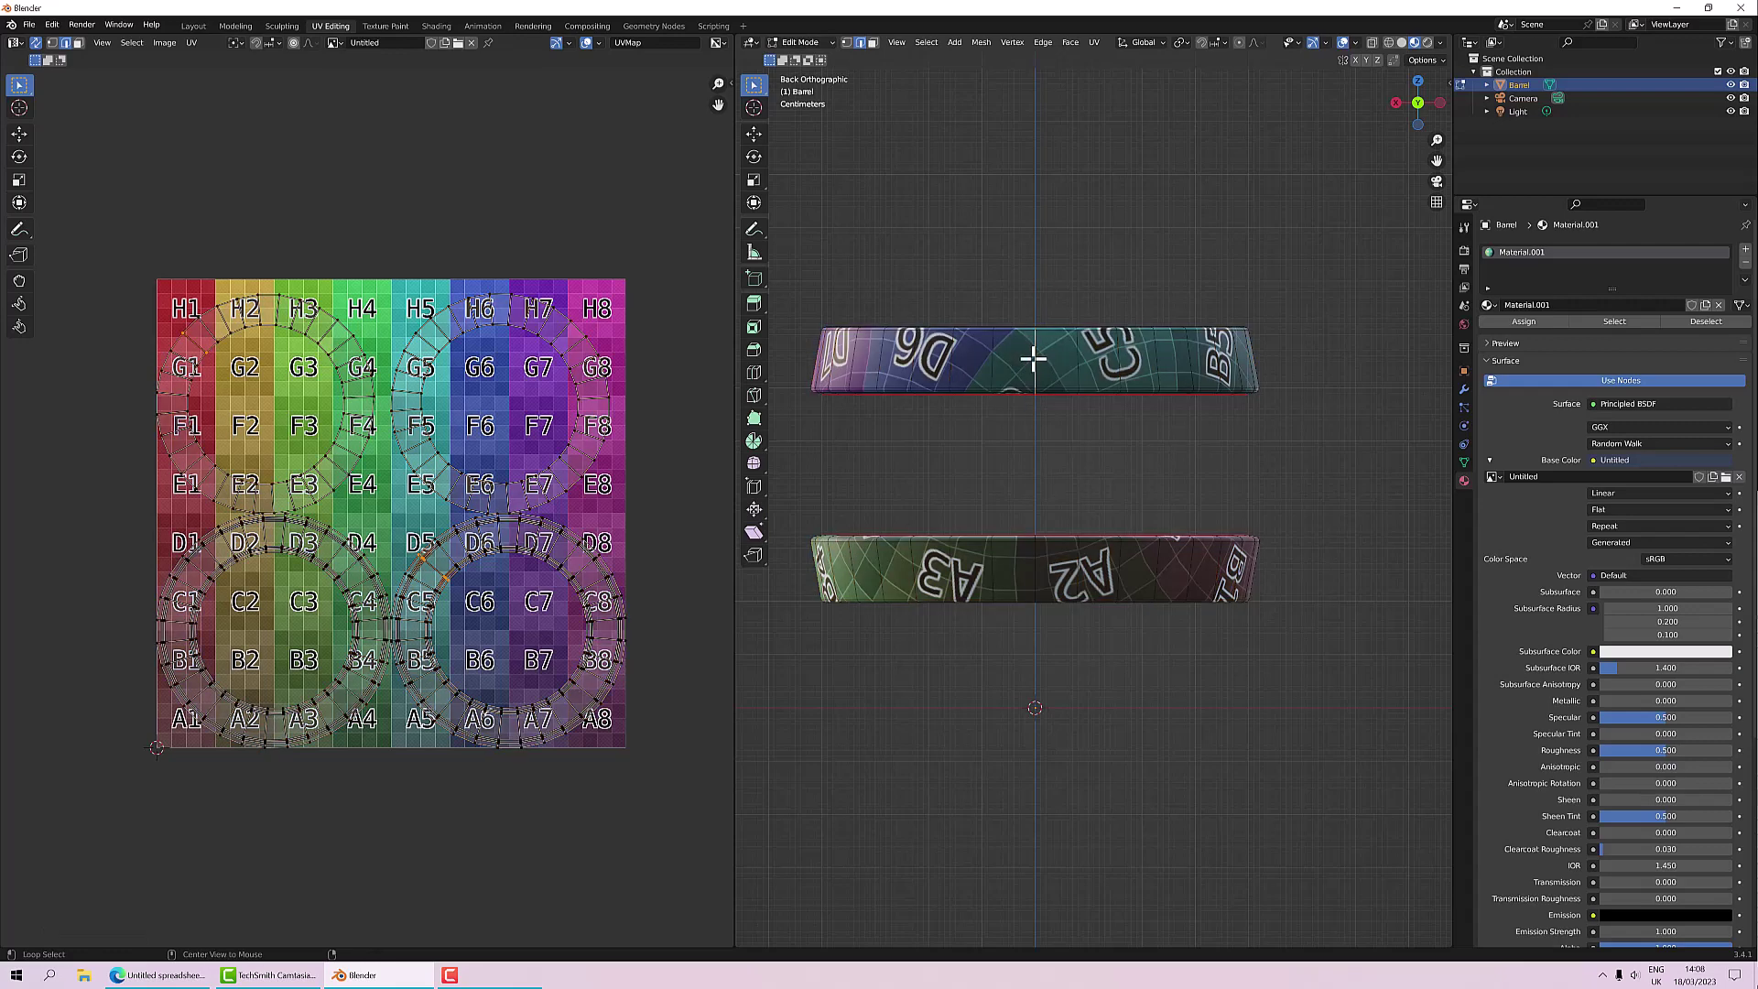
alt+shift+click(1036, 575)
scroll(1016, 559, up, 5)
middle_drag(1059, 470, 972, 434)
scroll(1047, 420, down, 5)
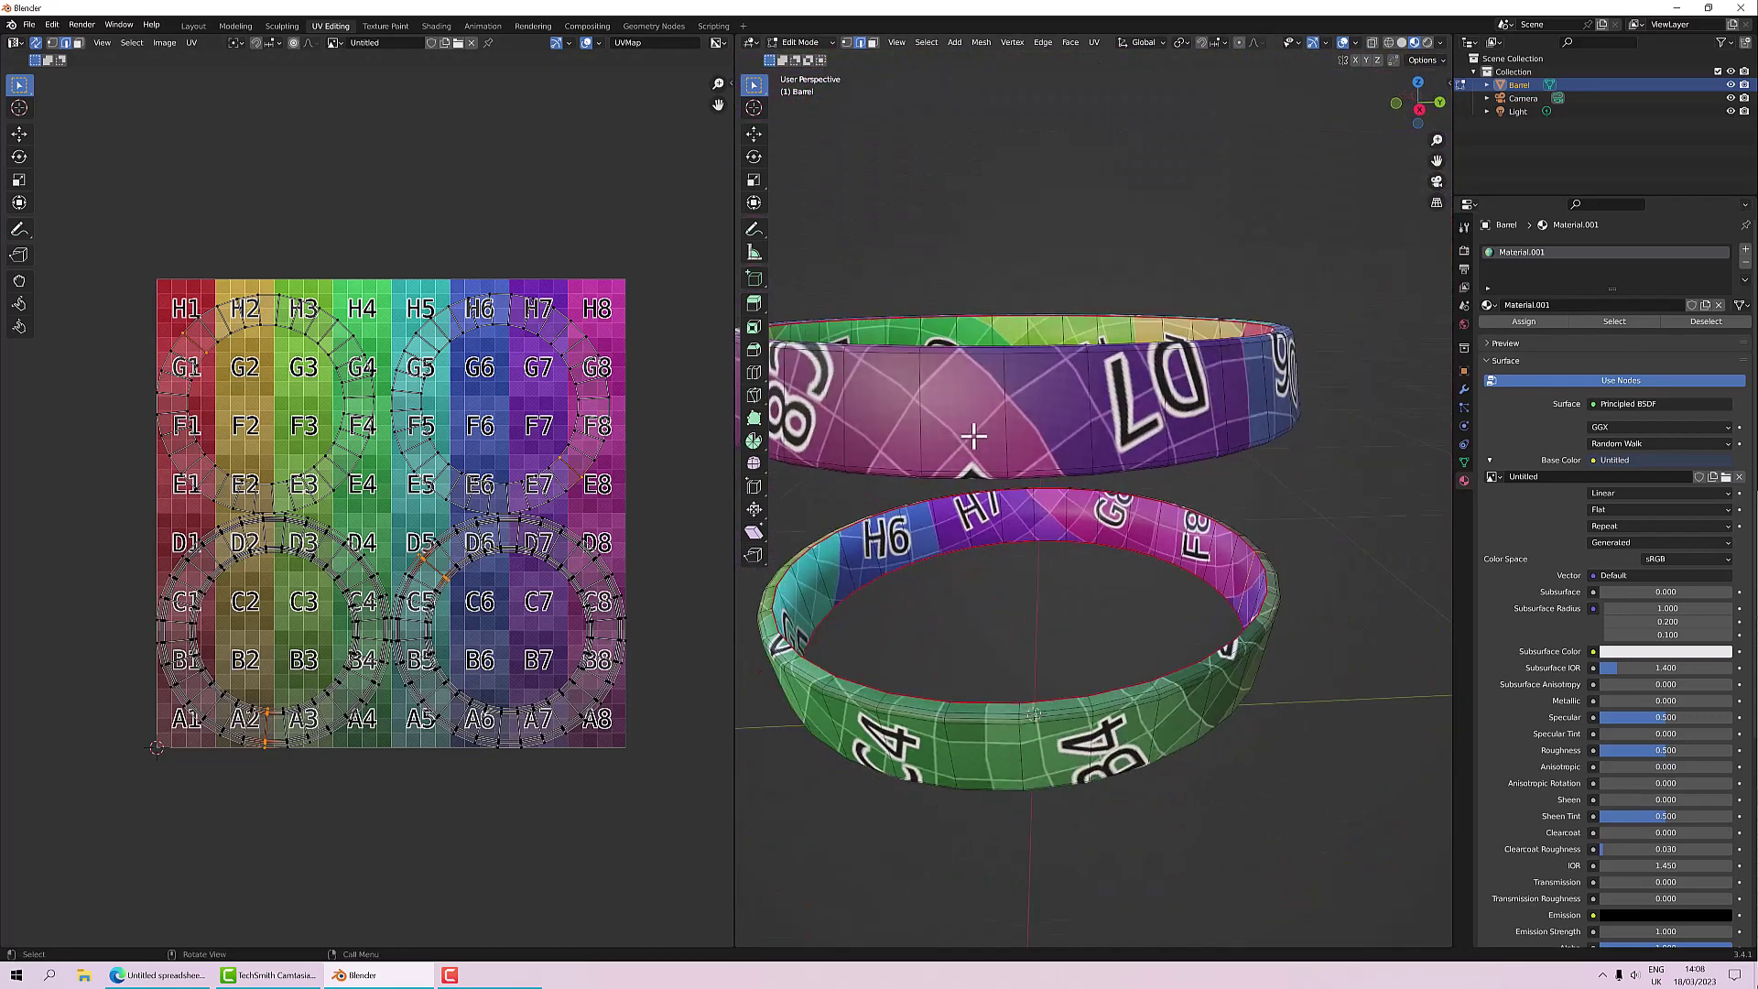
right_click(1118, 562)
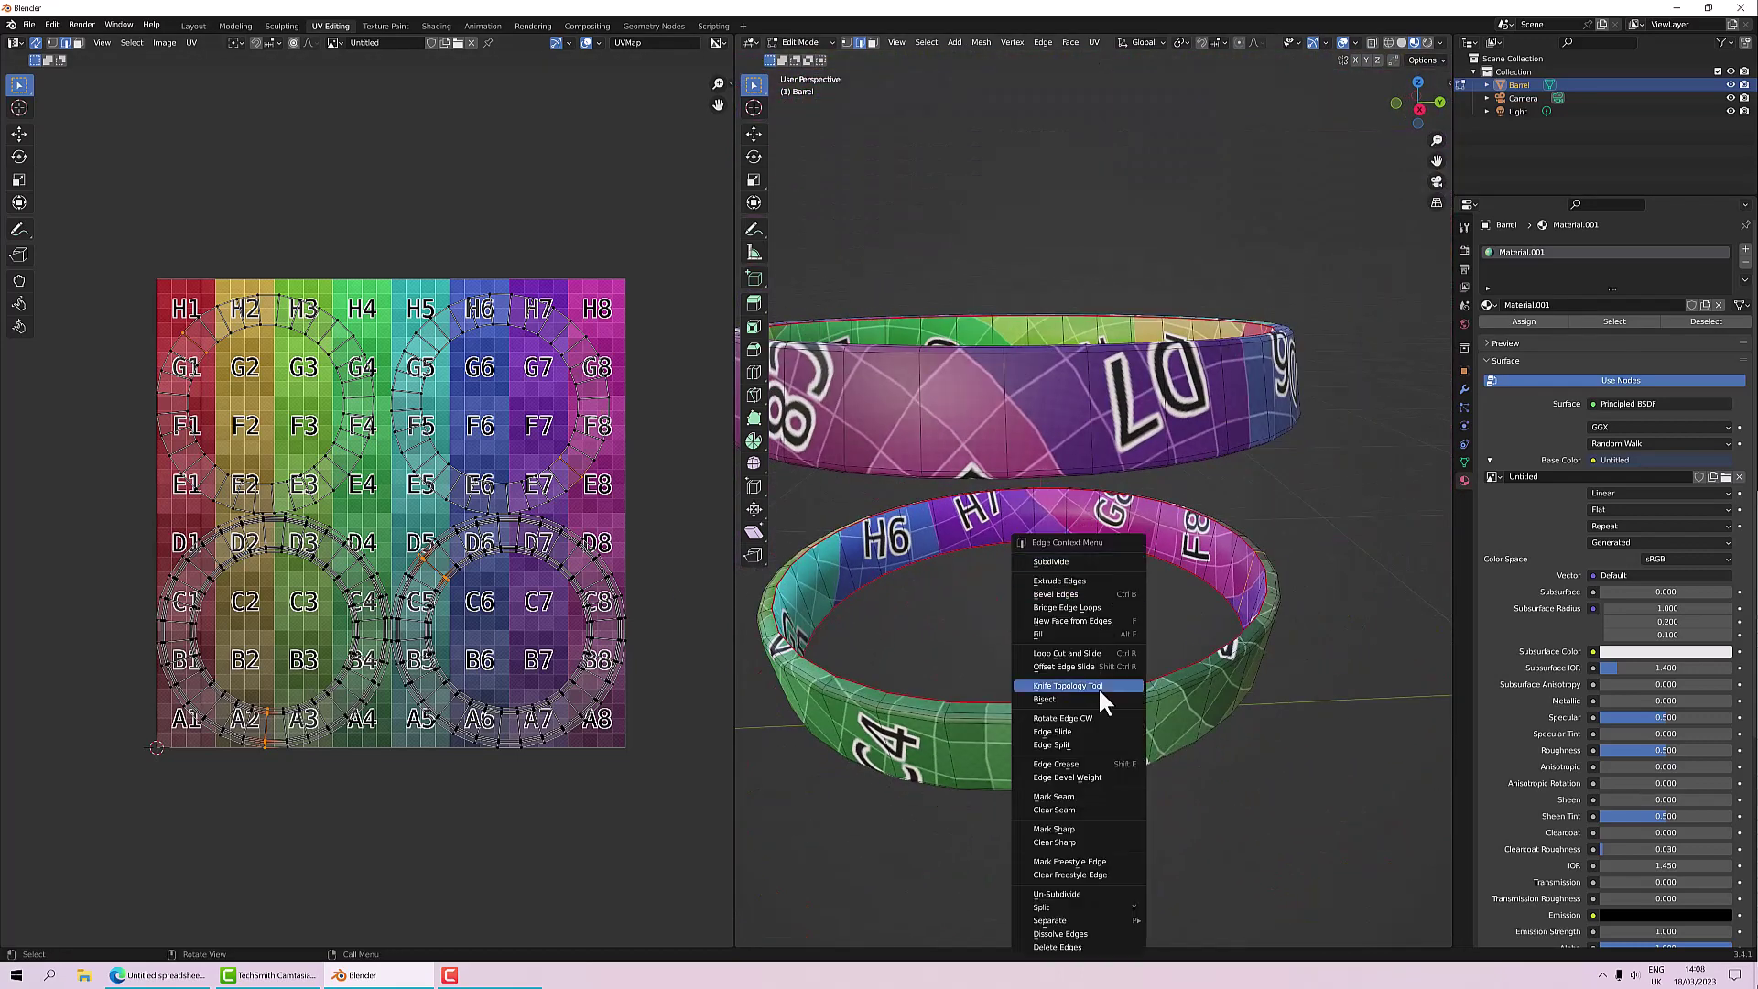
click(1081, 809)
Step: Select all faces of both hoops and unwrap them along the new back seams
middle_drag(1052, 636, 1007, 632)
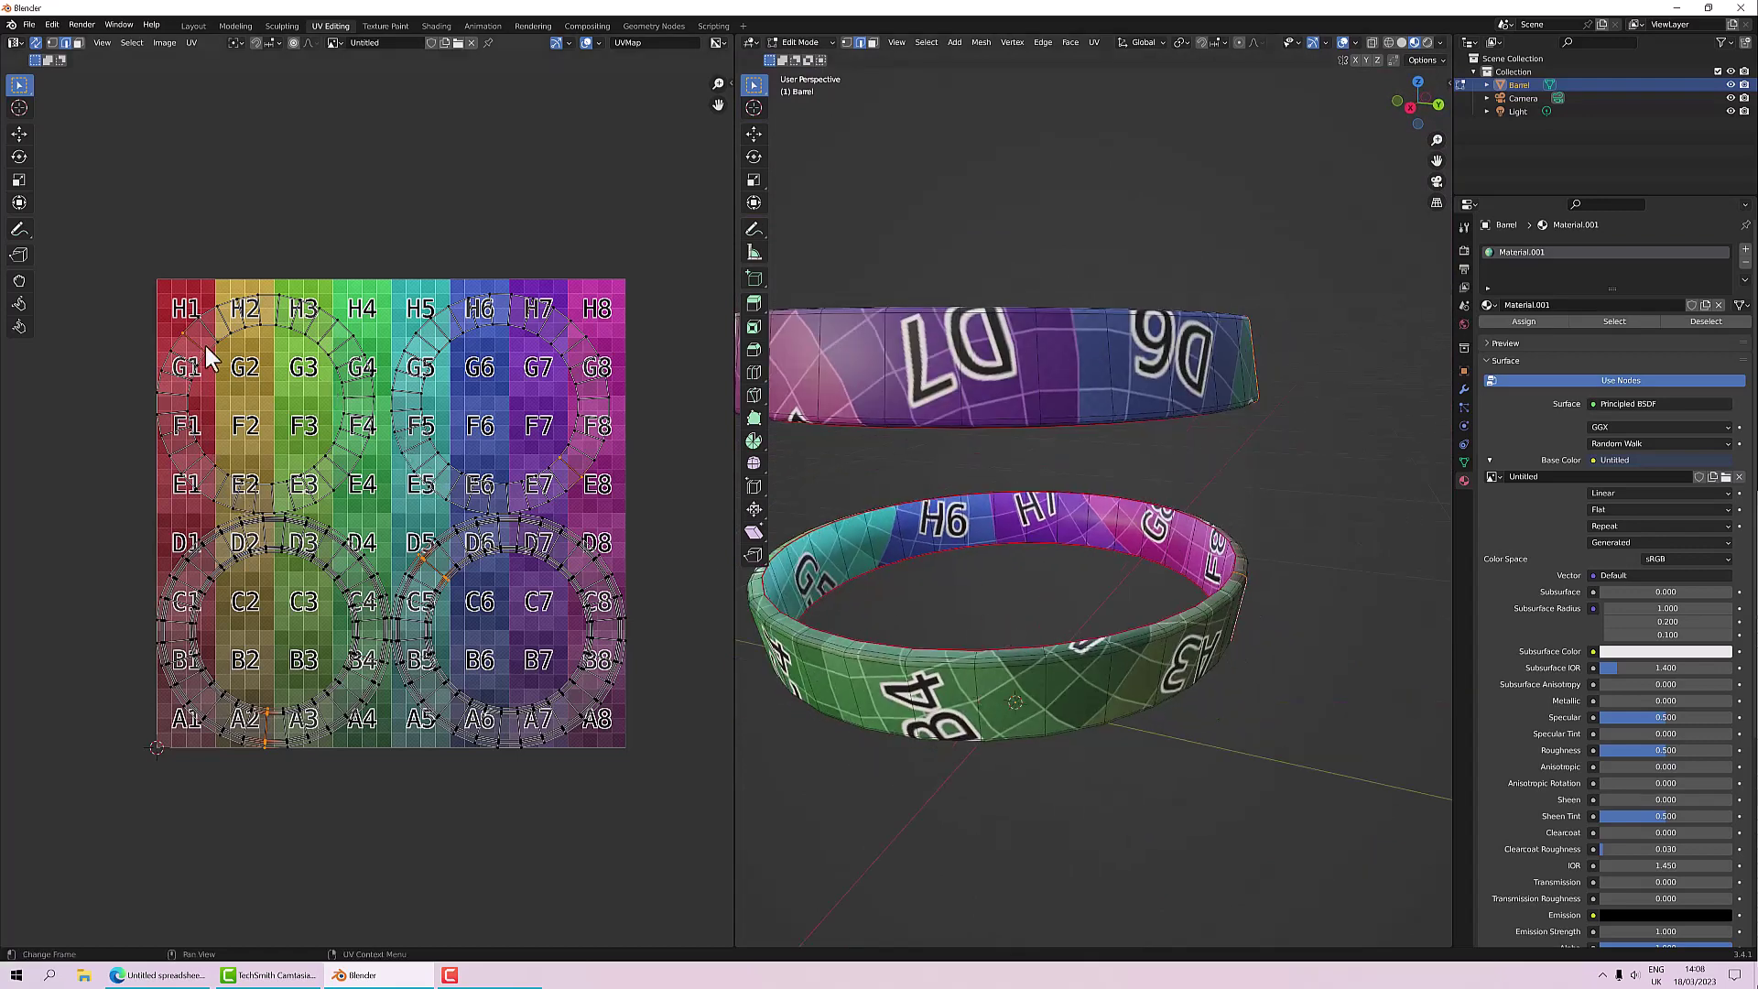
key(a)
right_click(467, 437)
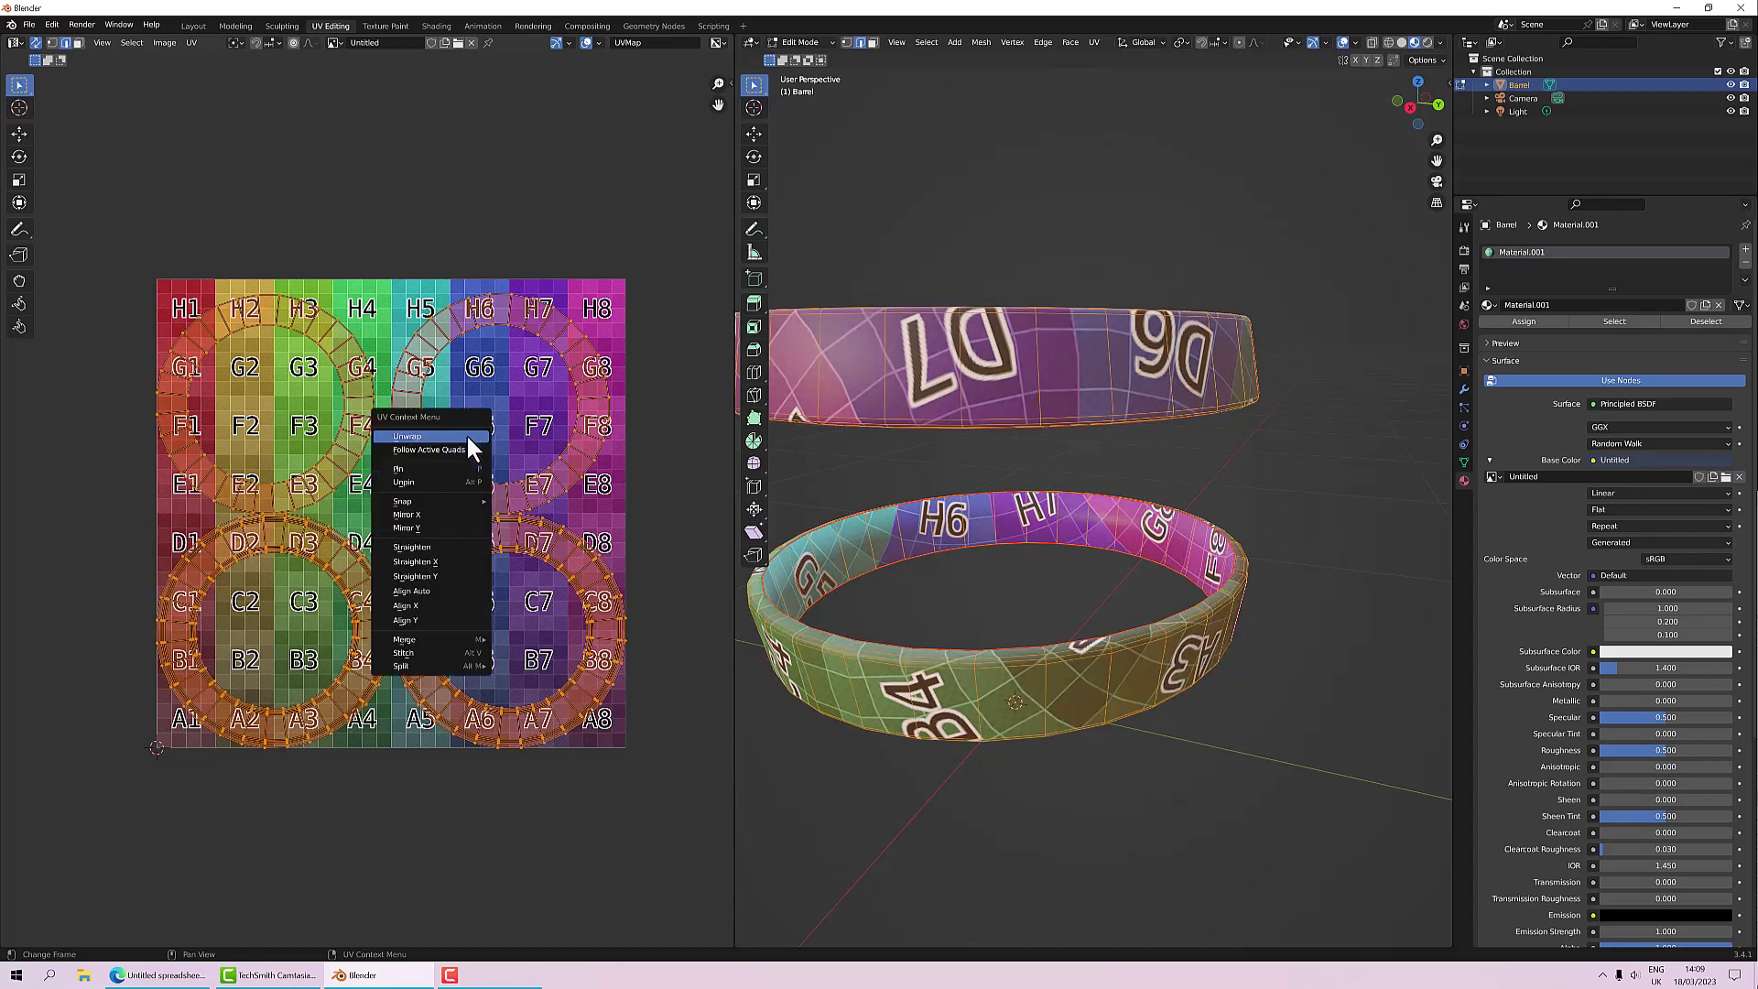
click(409, 437)
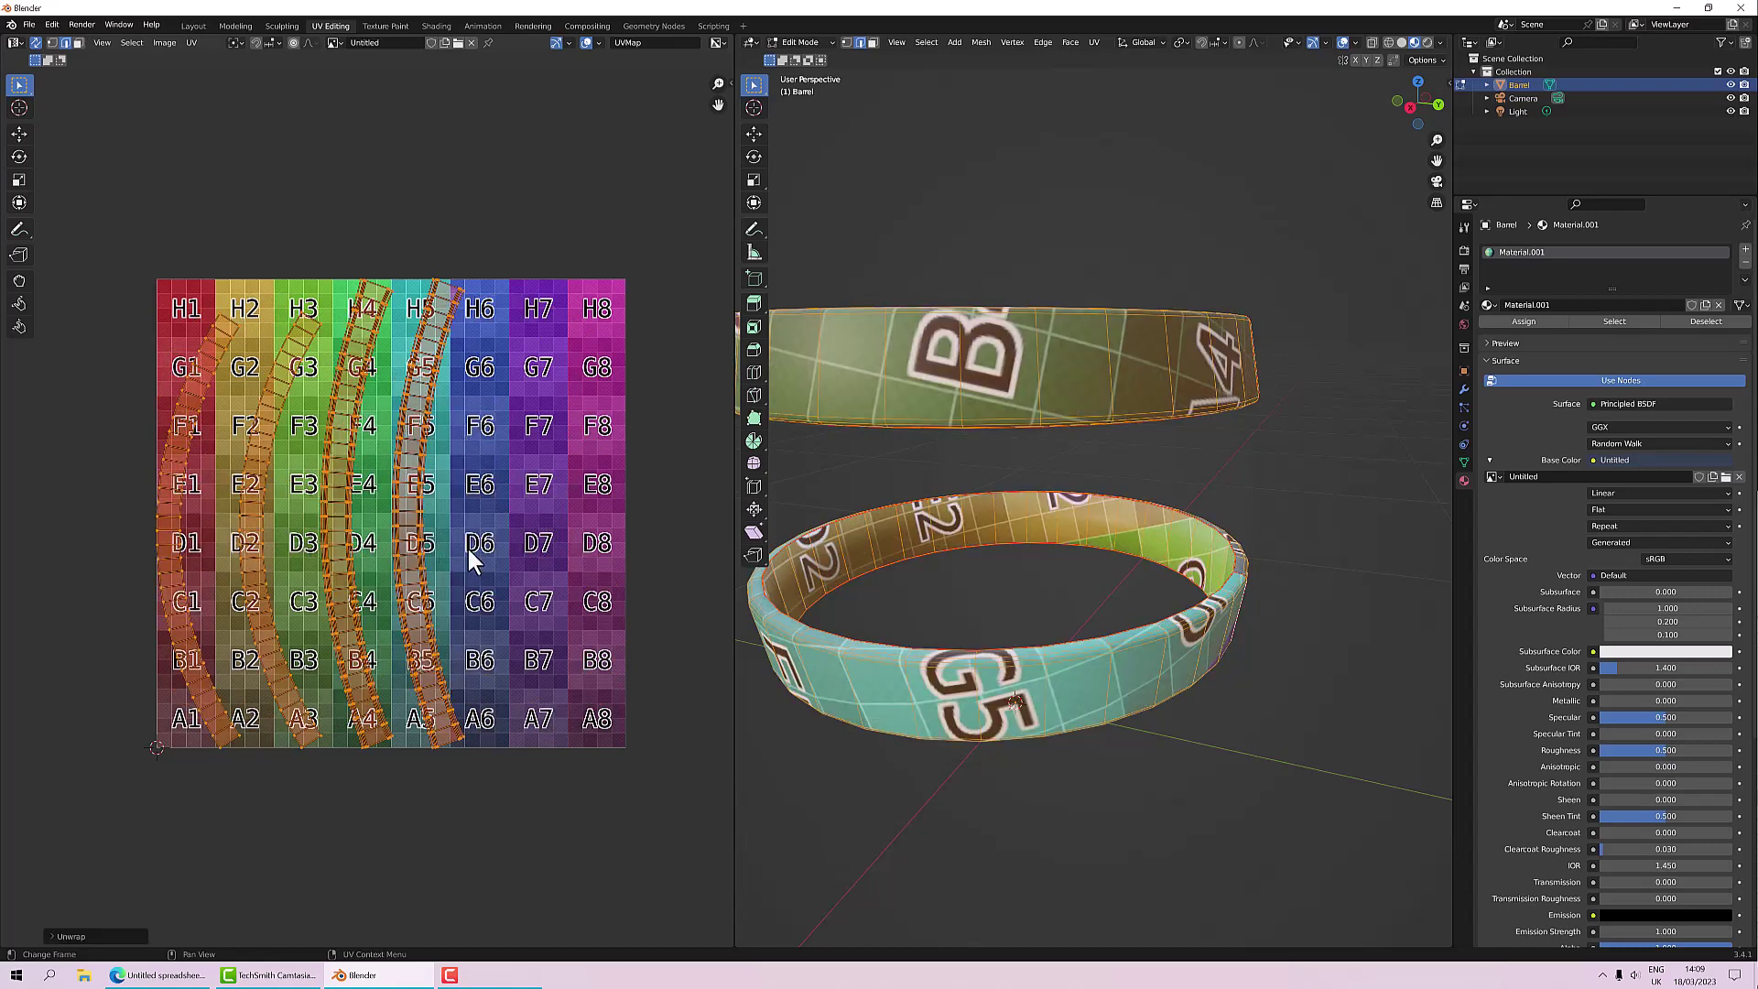
scroll(992, 572, up, 5)
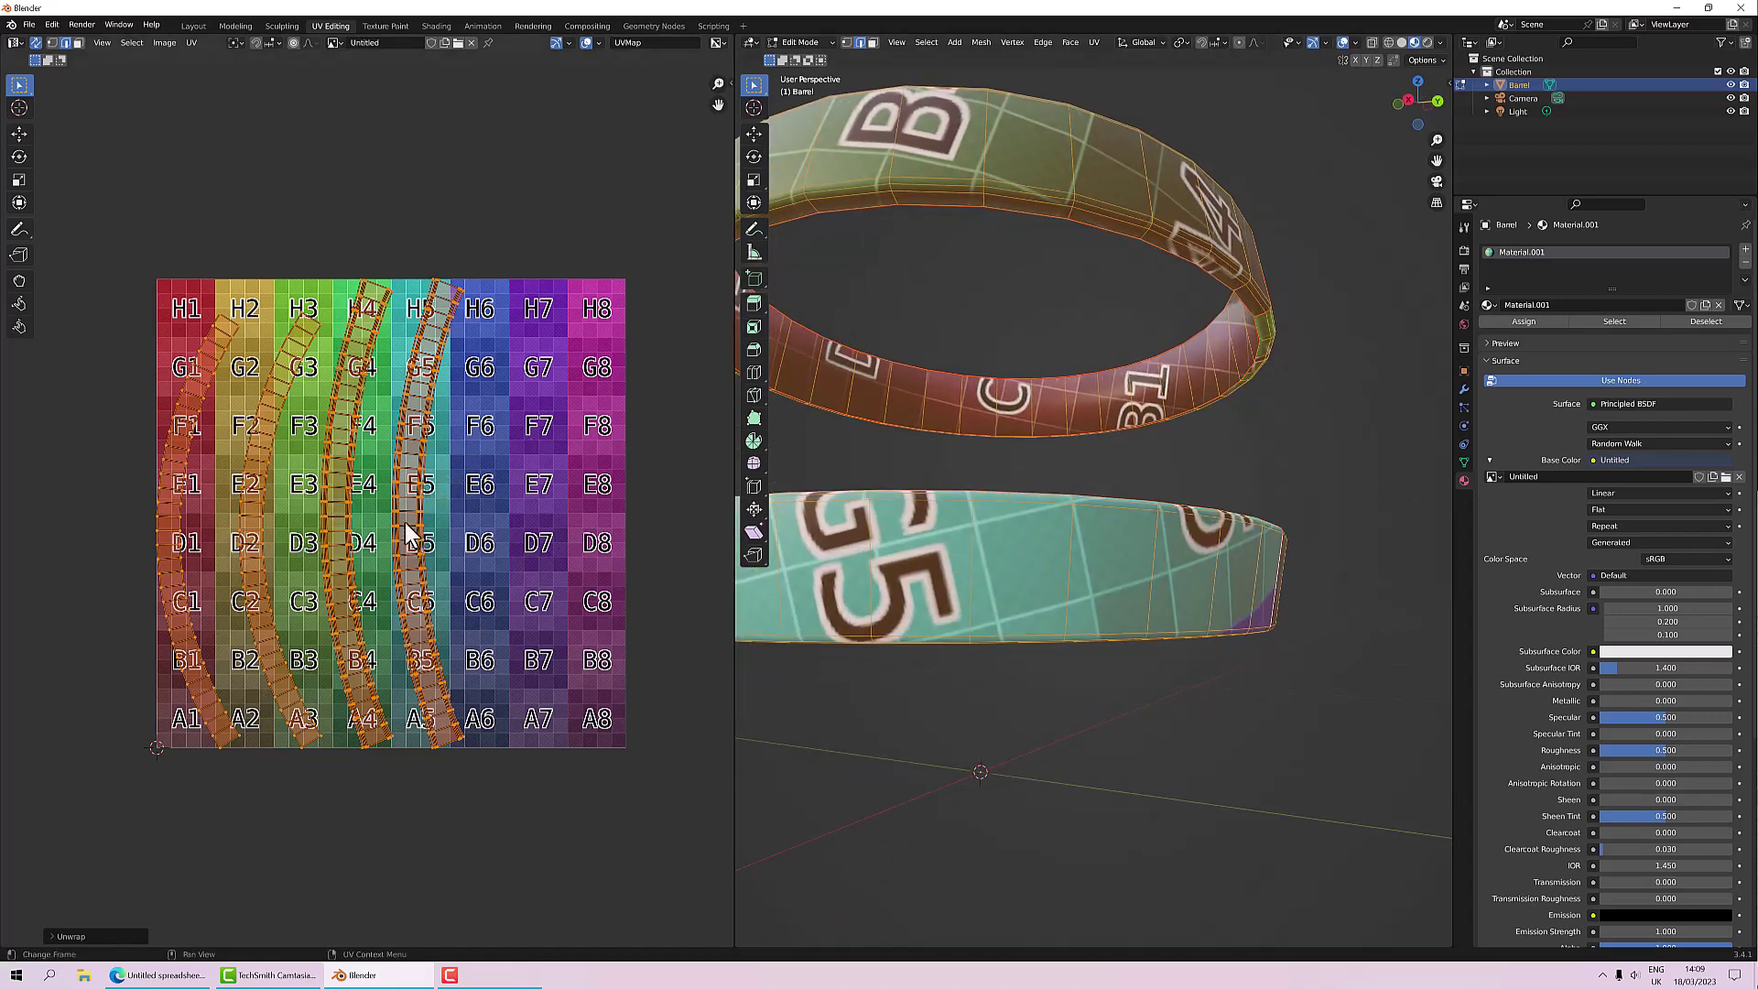
Step: Compare the Angle Based and Conformal unwrap methods on the hoops and keep Conformal
click(106, 932)
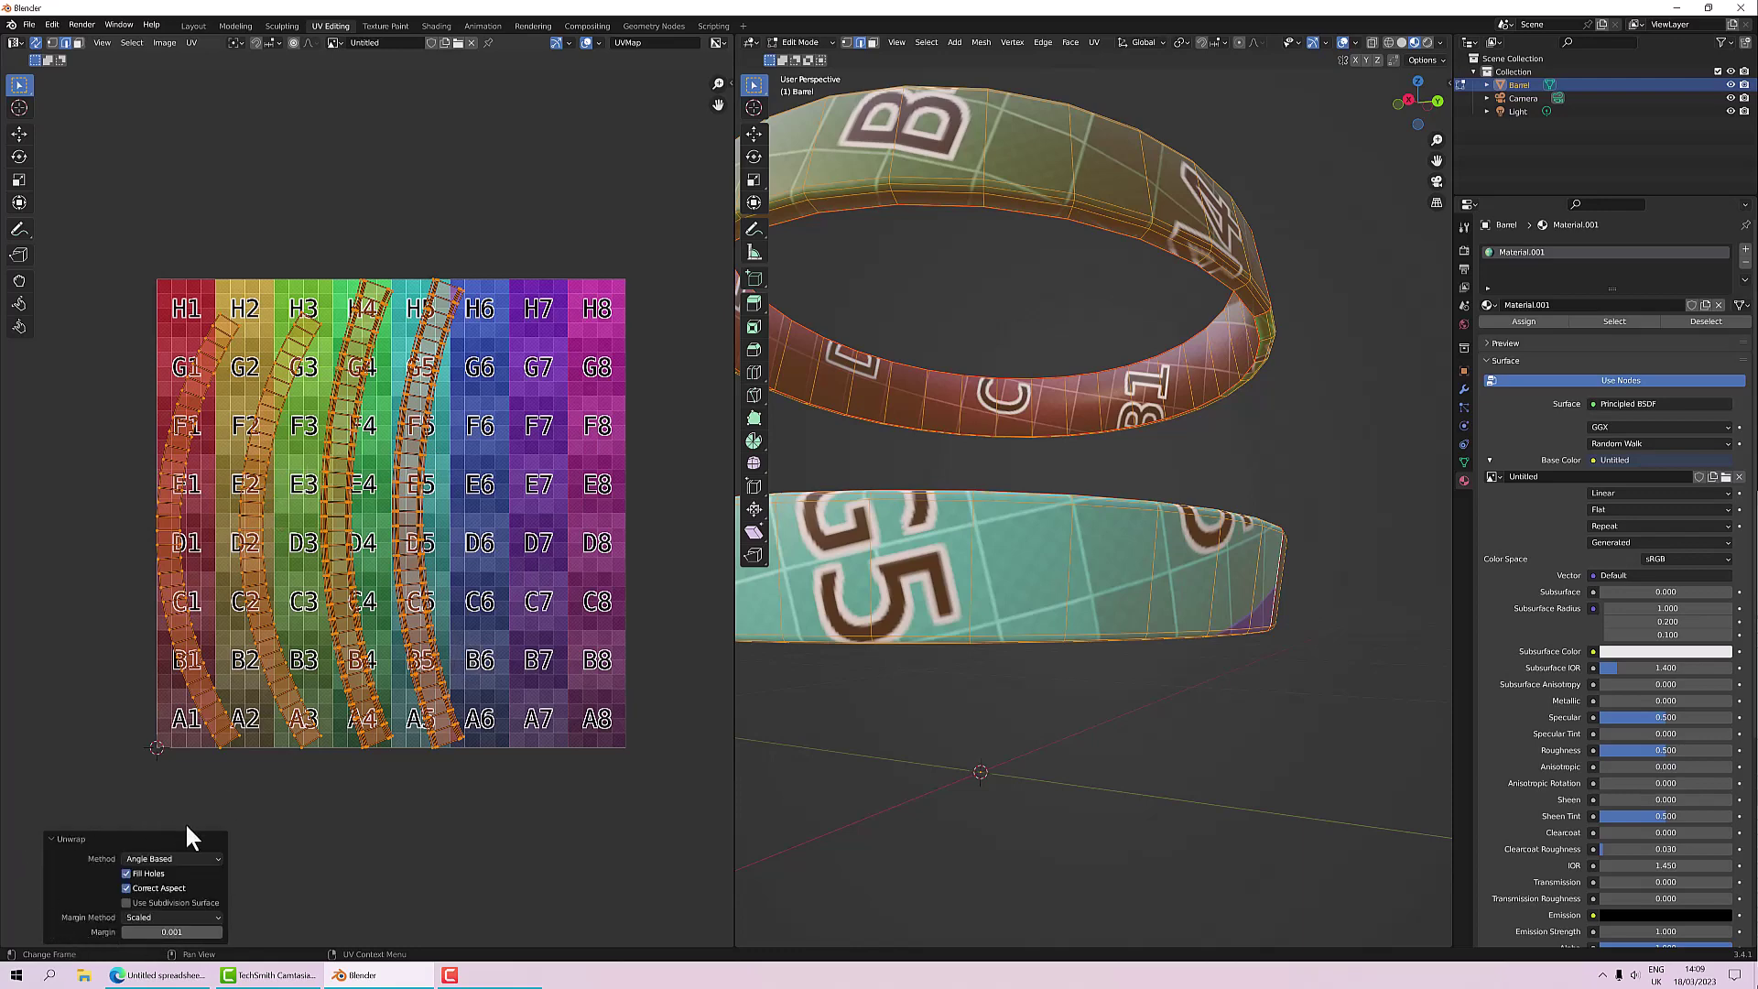
click(152, 858)
click(168, 886)
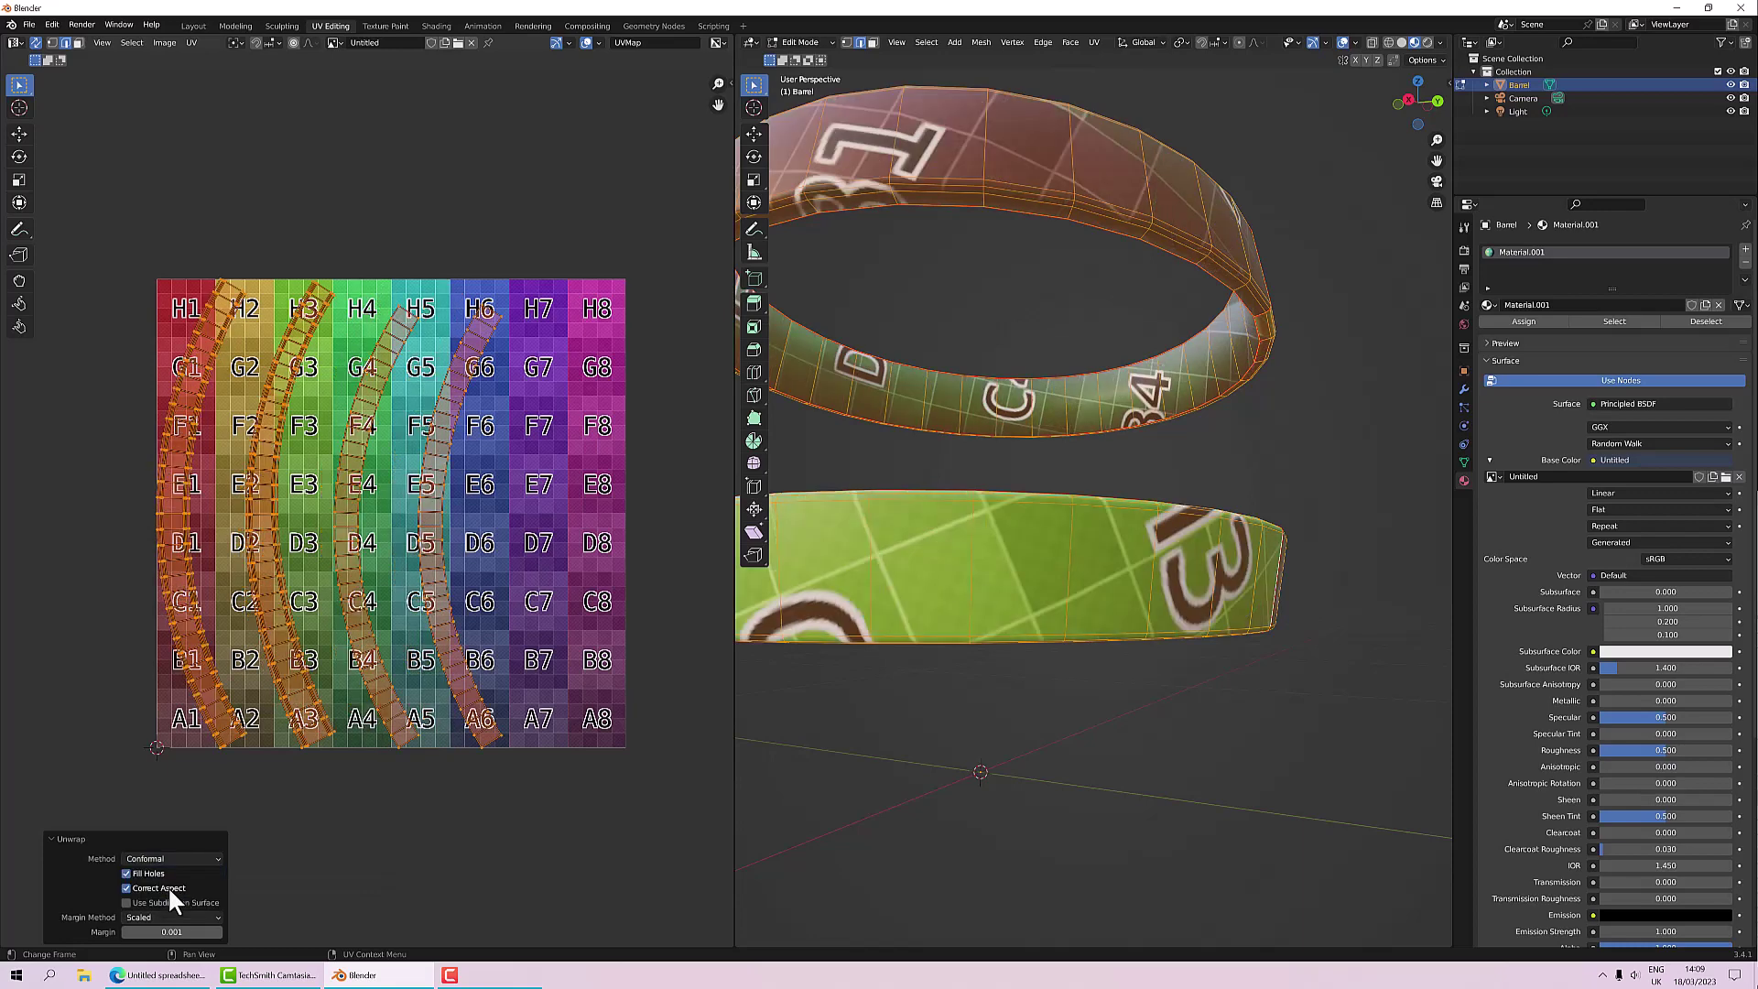
click(157, 863)
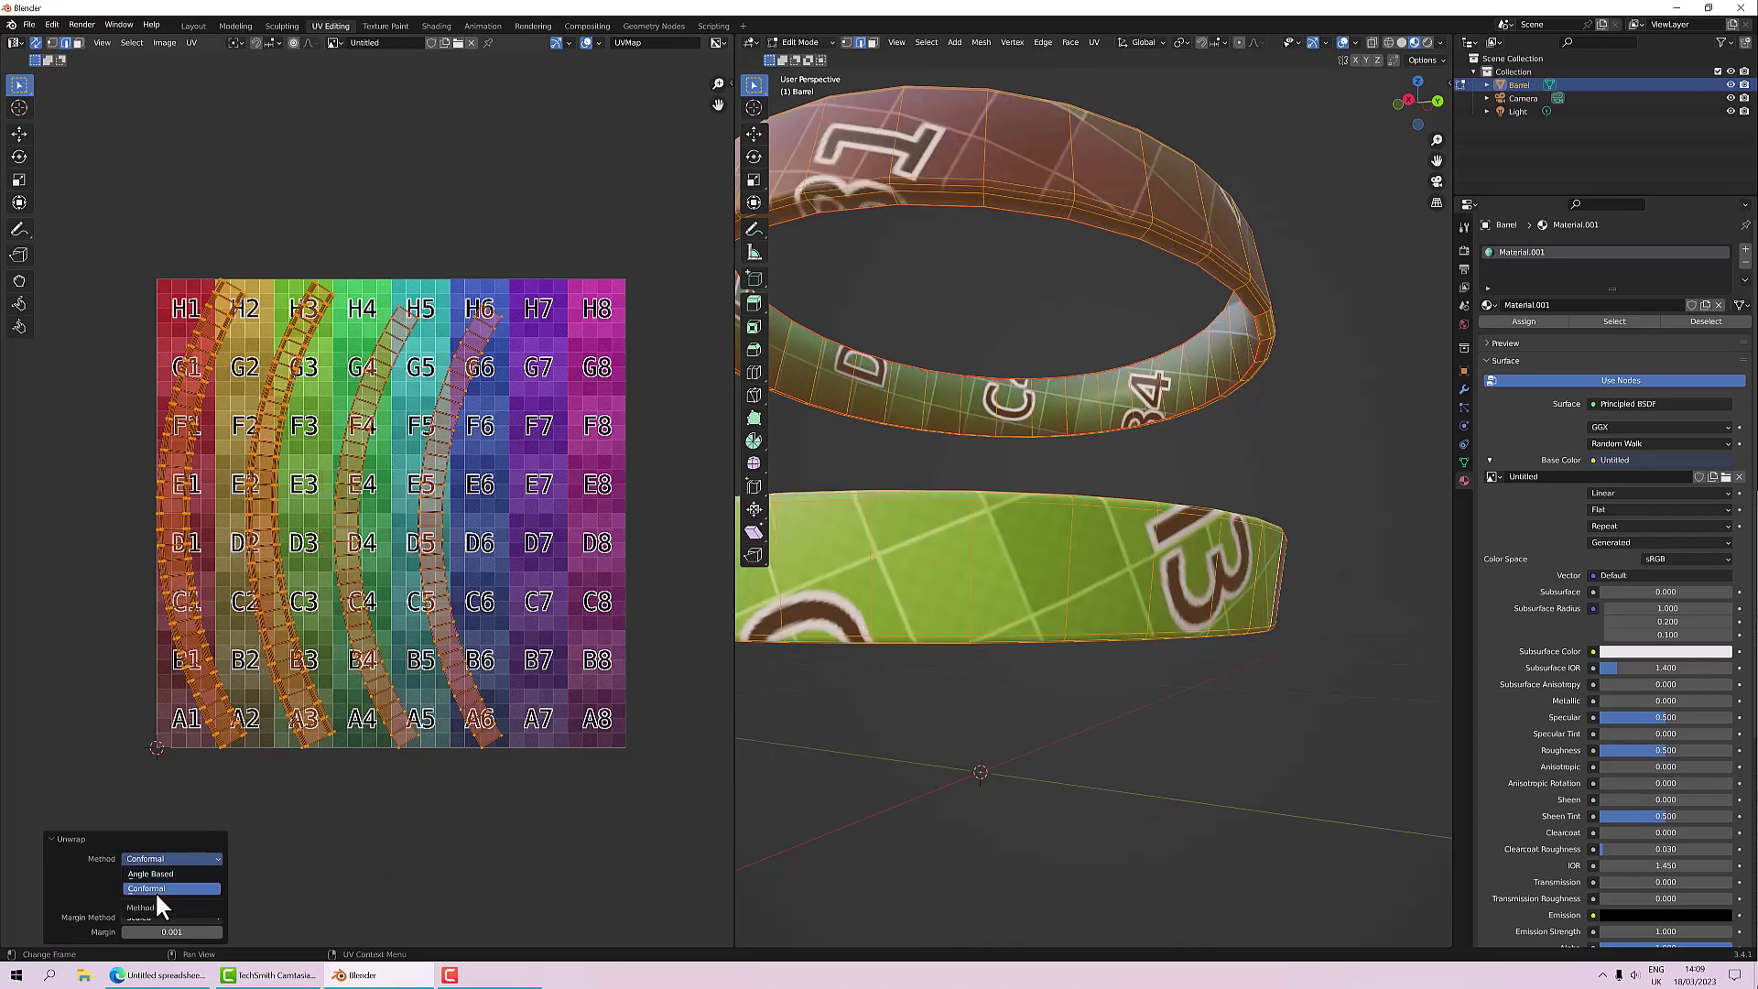
click(155, 872)
click(154, 857)
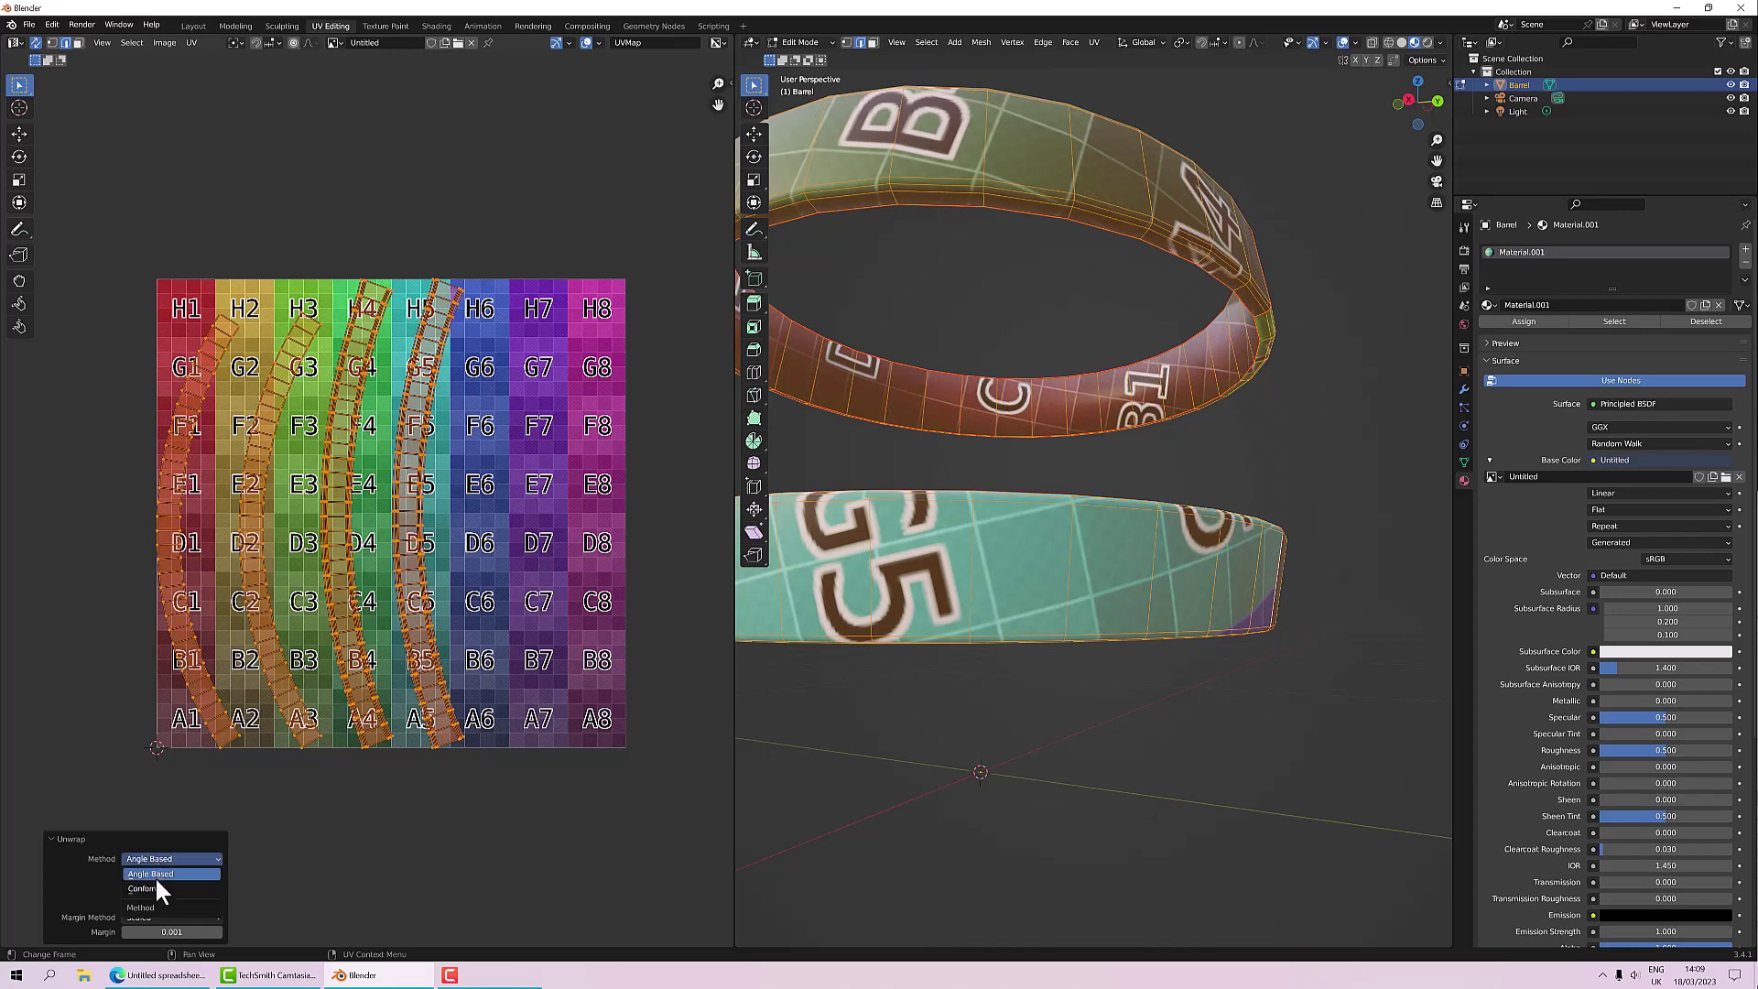
click(155, 875)
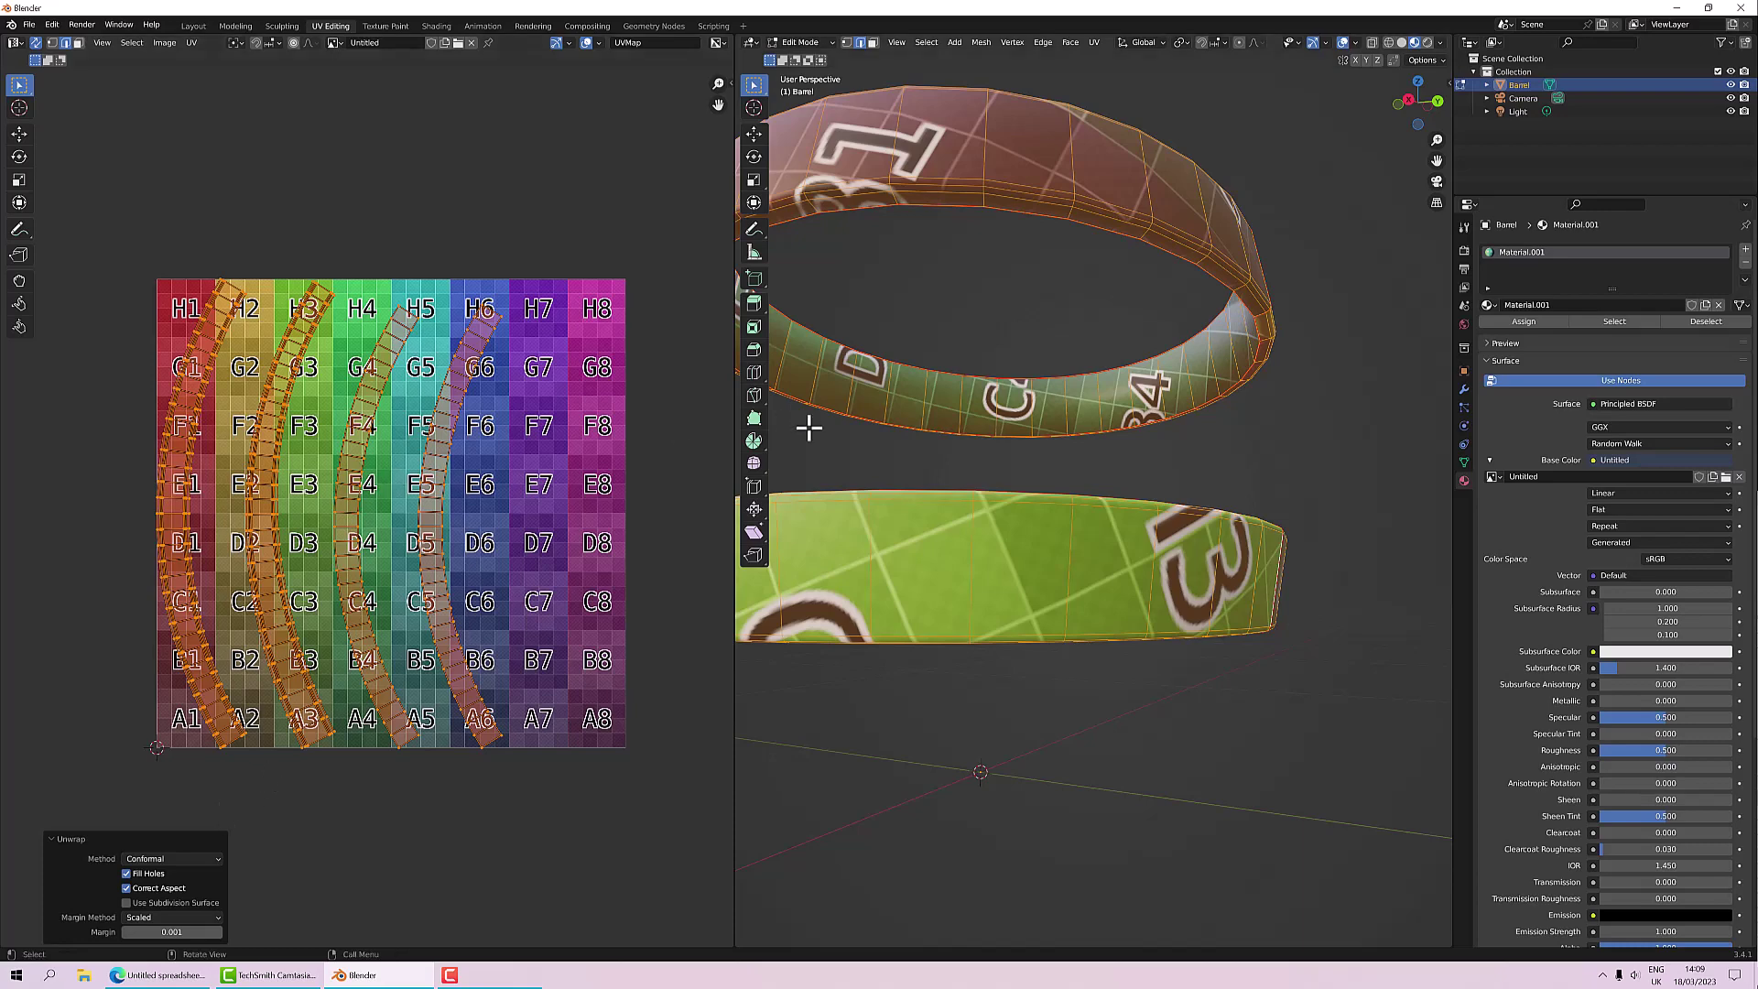
middle_drag(804, 424, 926, 494)
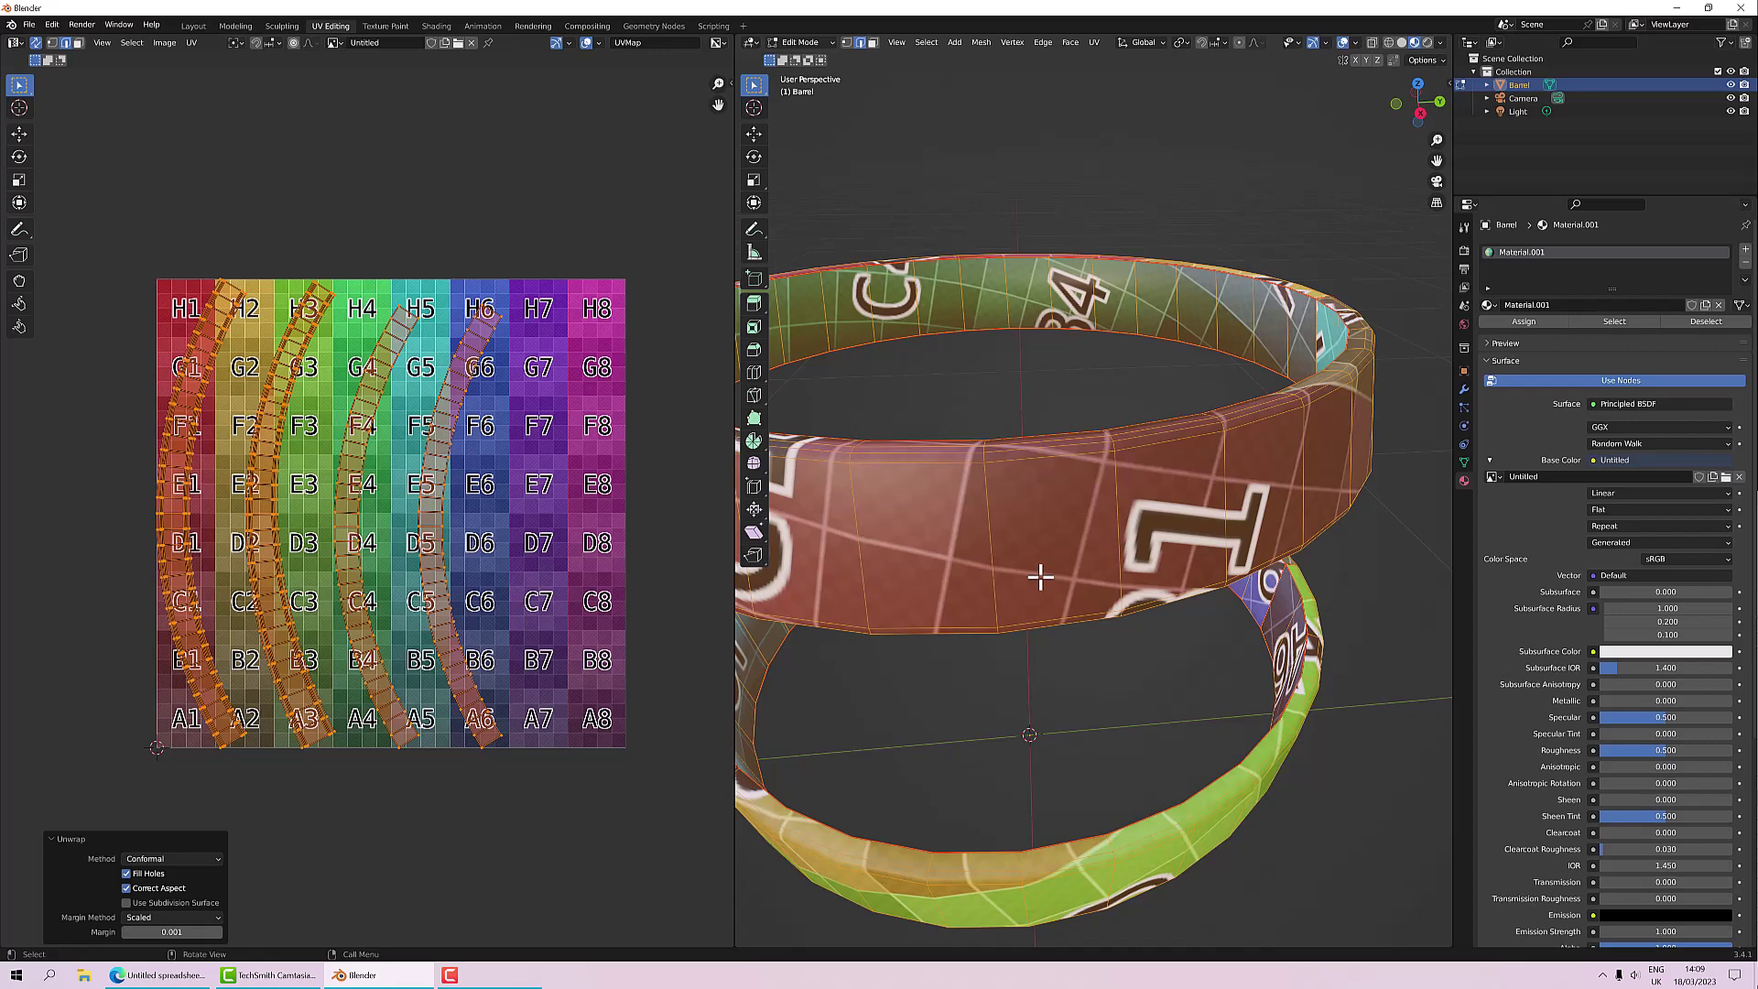
scroll(1158, 453, down, 5)
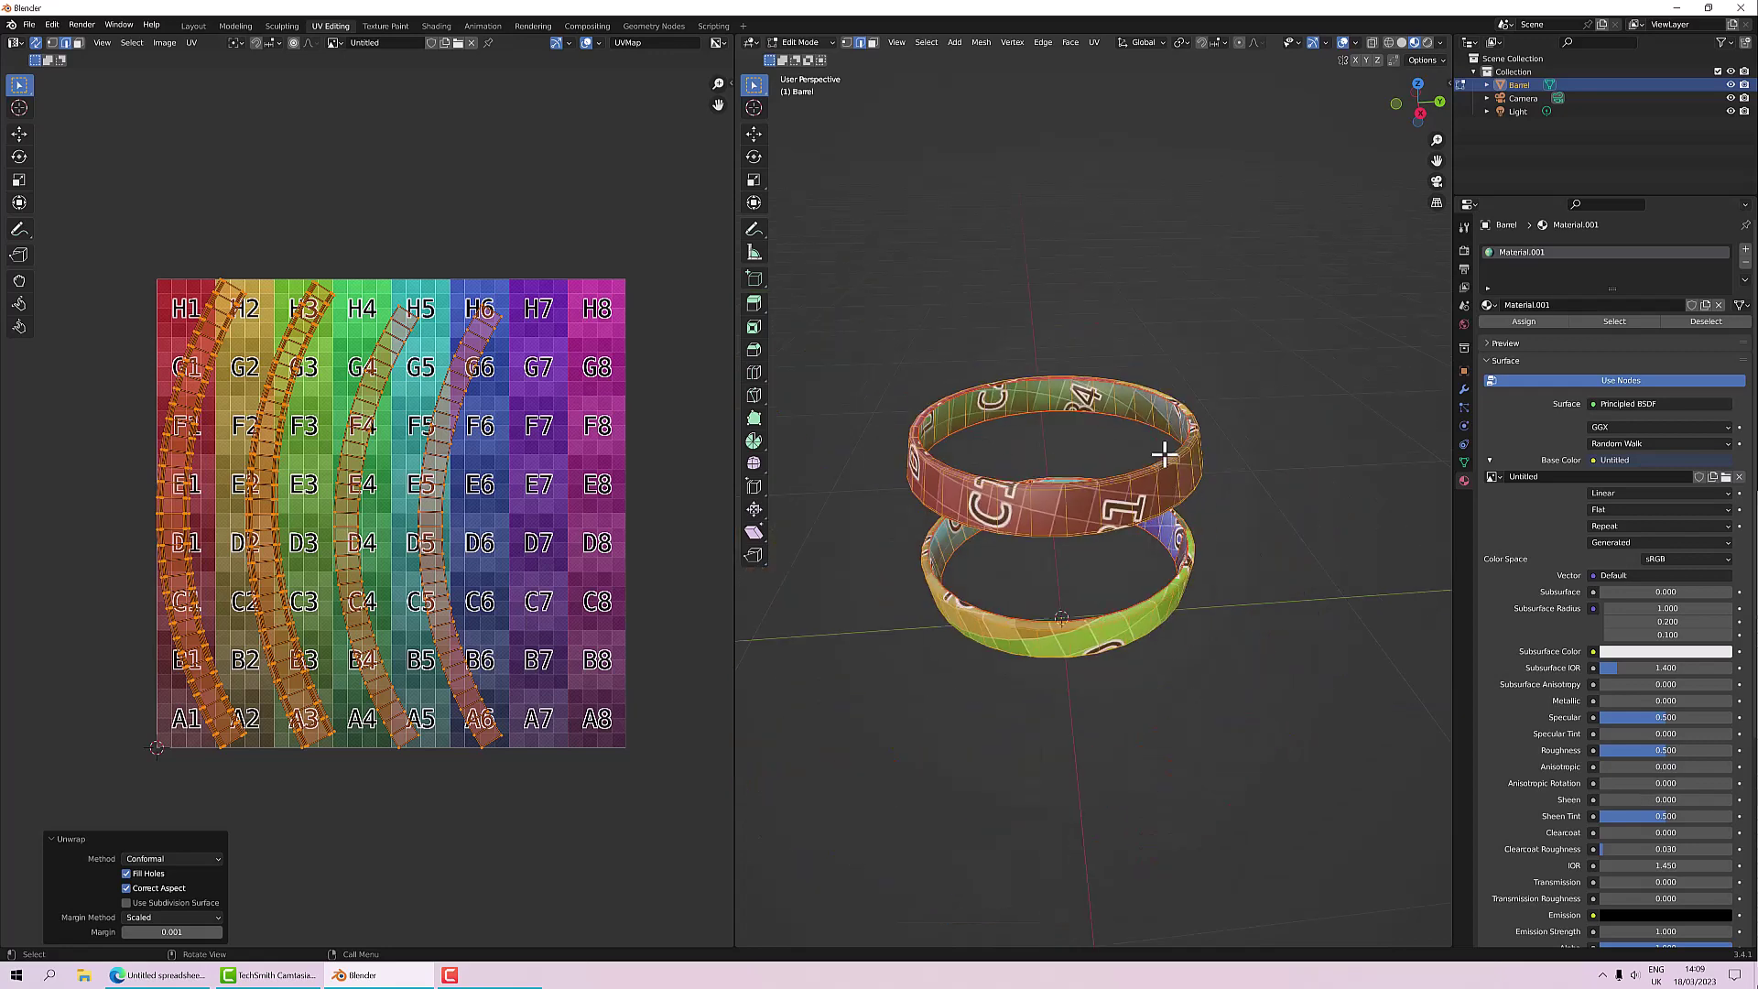
middle_drag(1127, 472, 1035, 492)
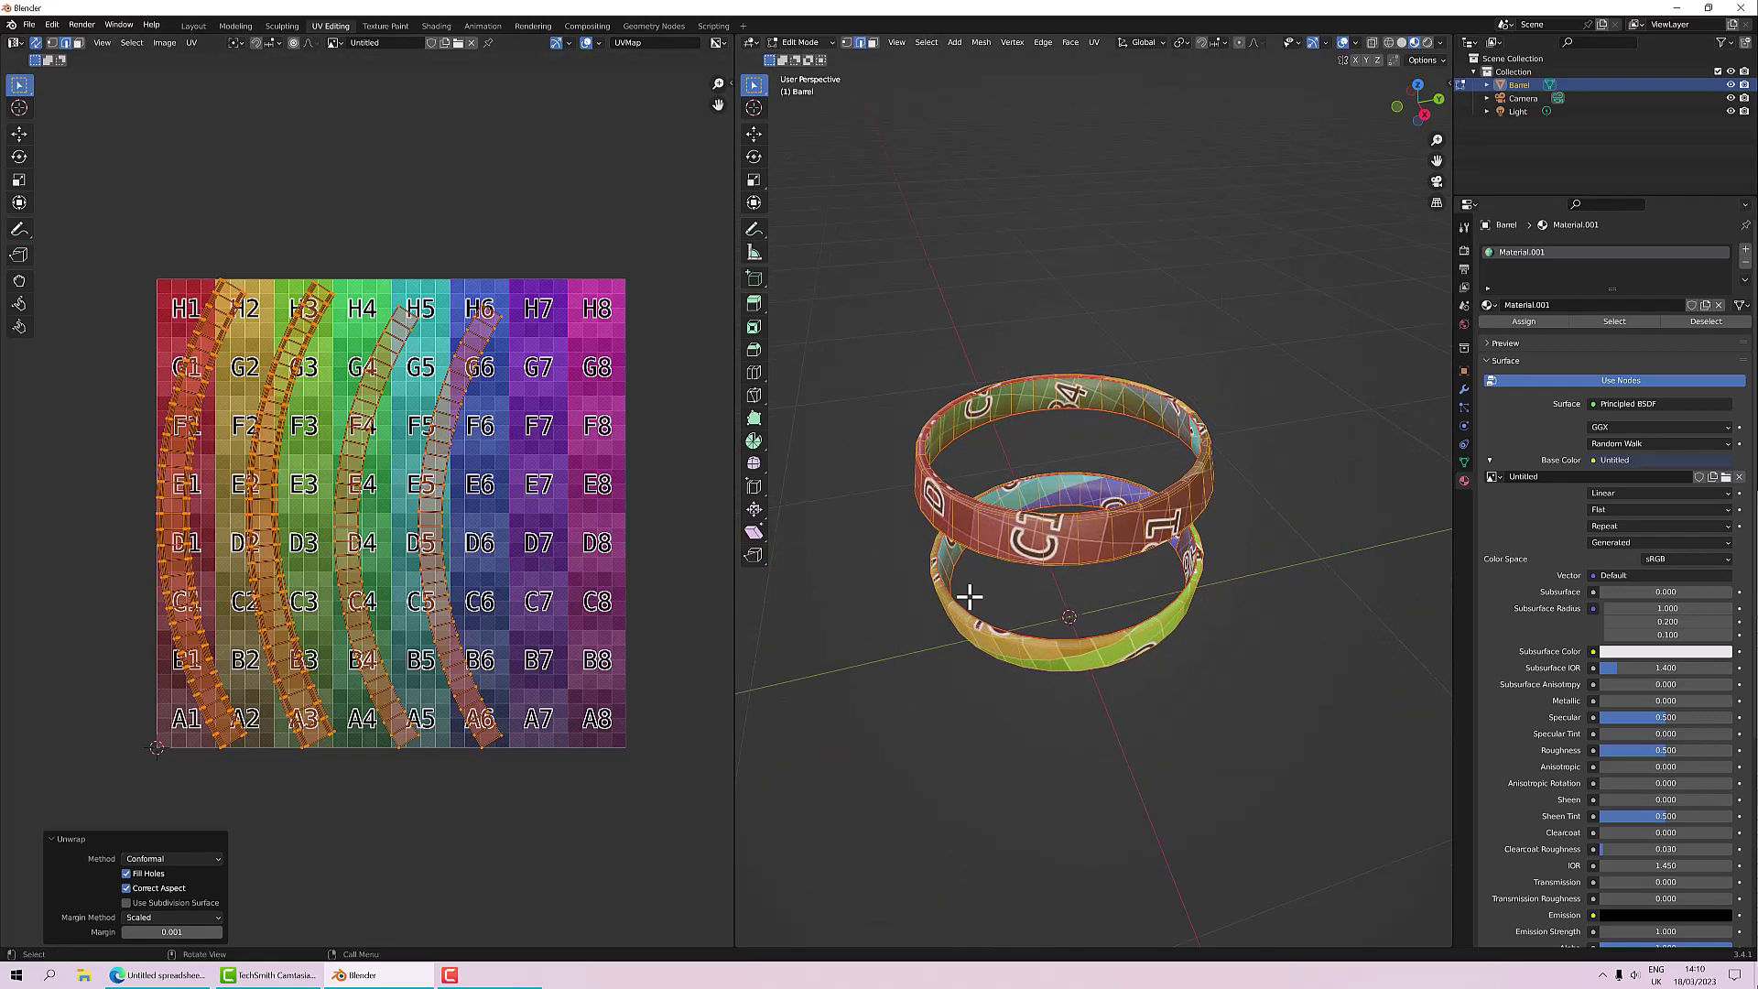
Step: From the front orthographic view, mark the central vertical edge loop across each hoop as a seam
key(KP_1)
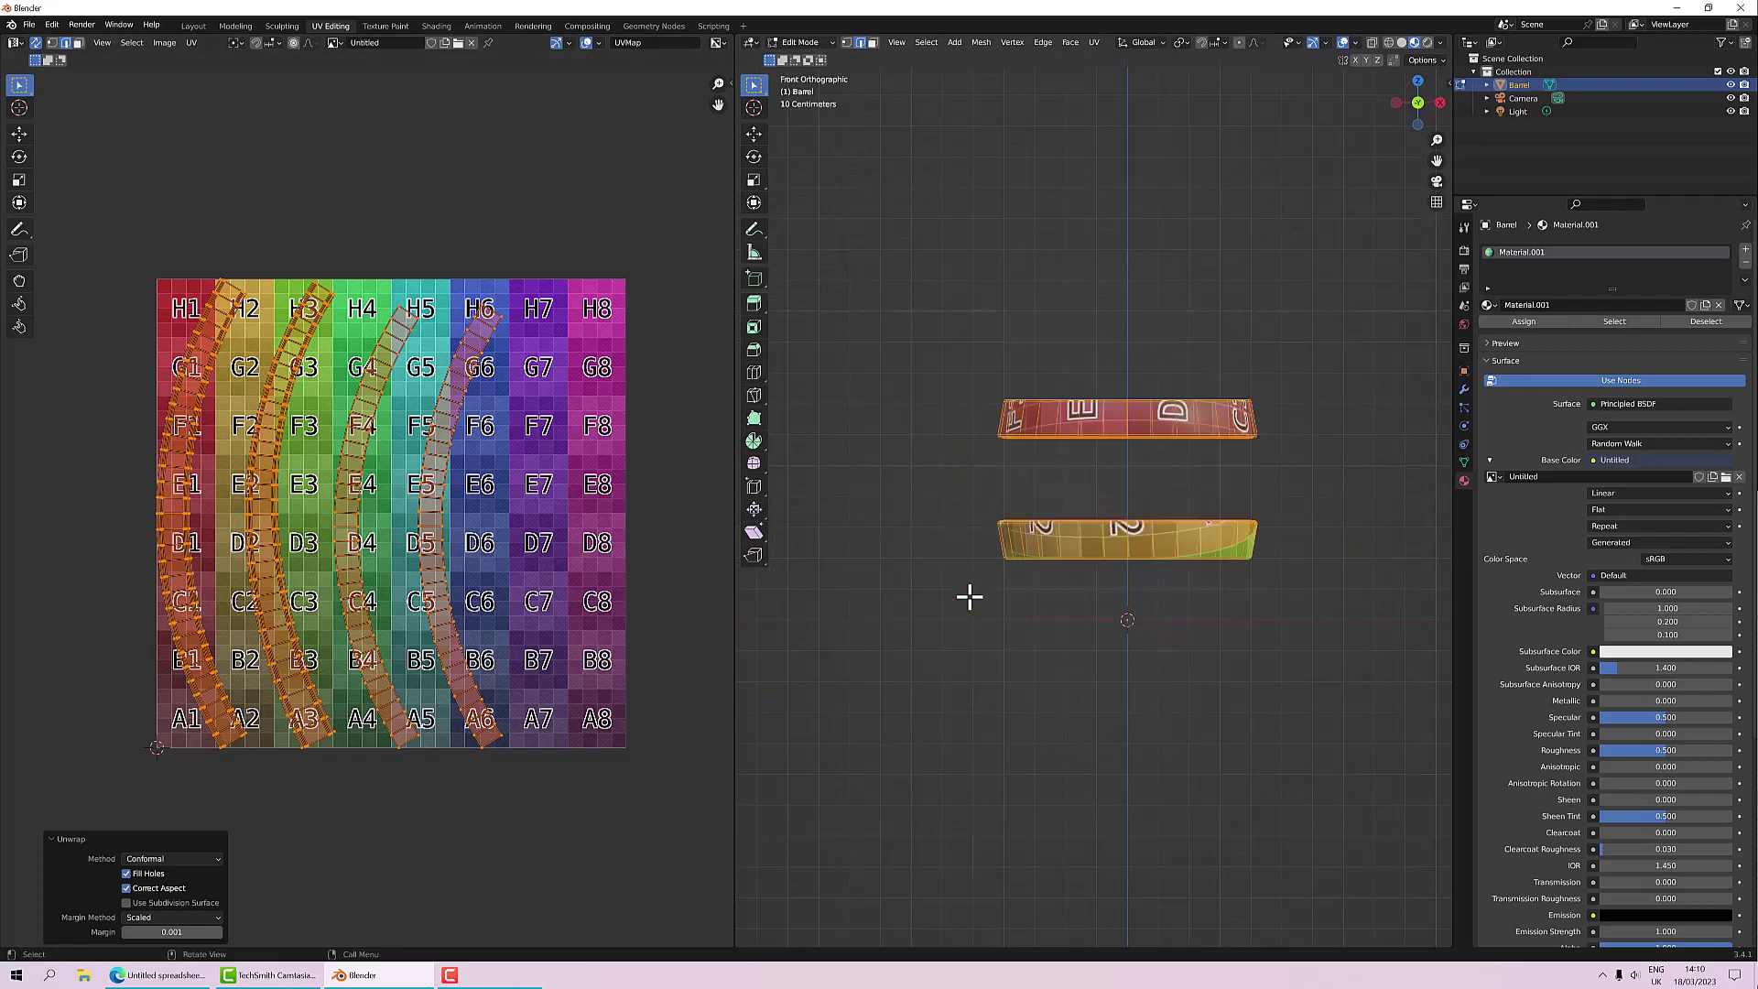
scroll(1179, 419, up, 2)
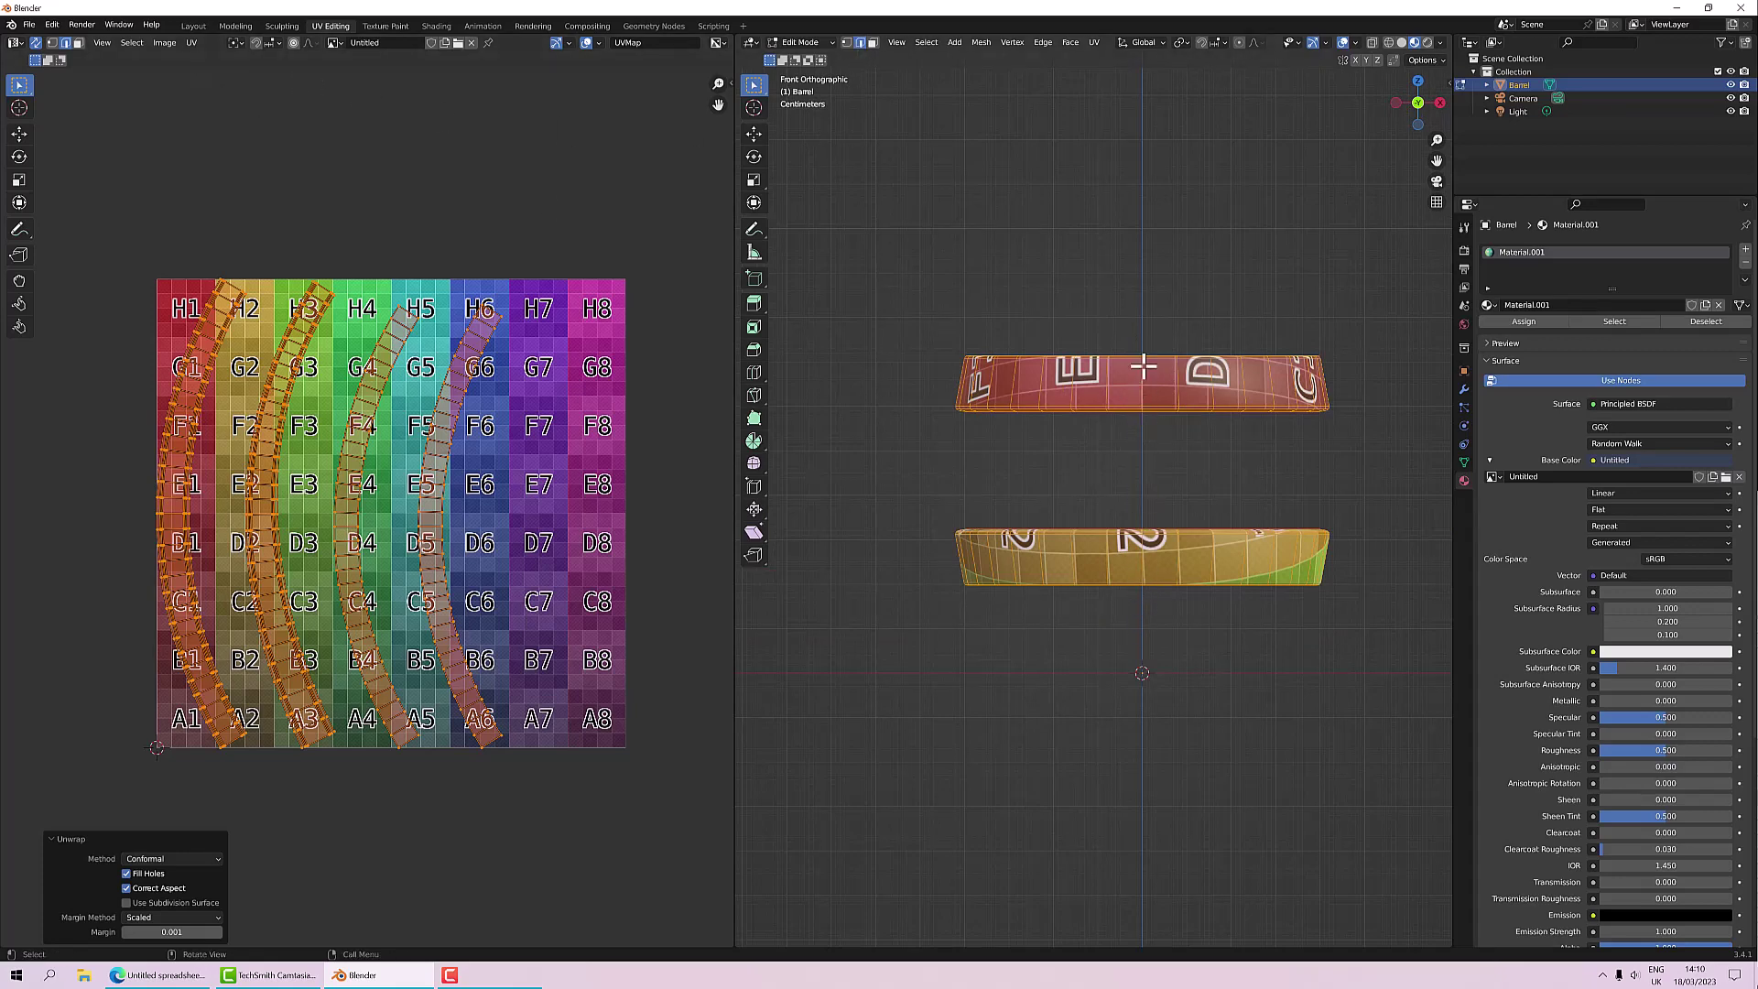
key(alt+a)
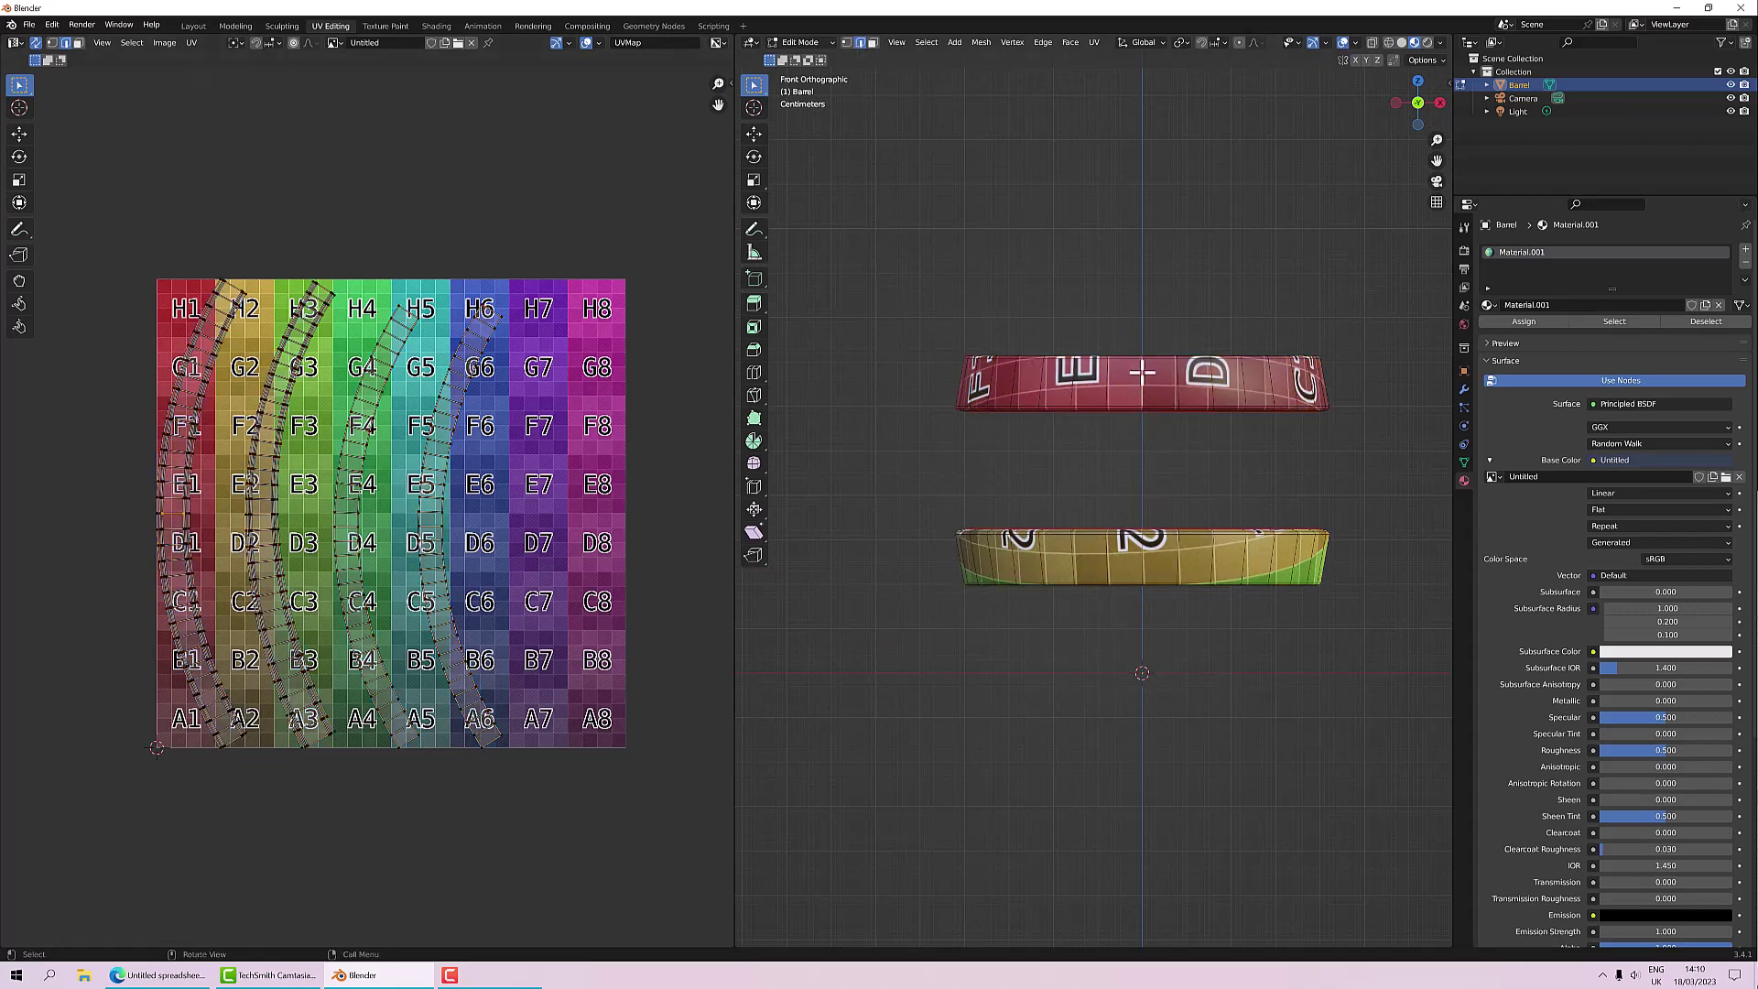
right_click(1143, 566)
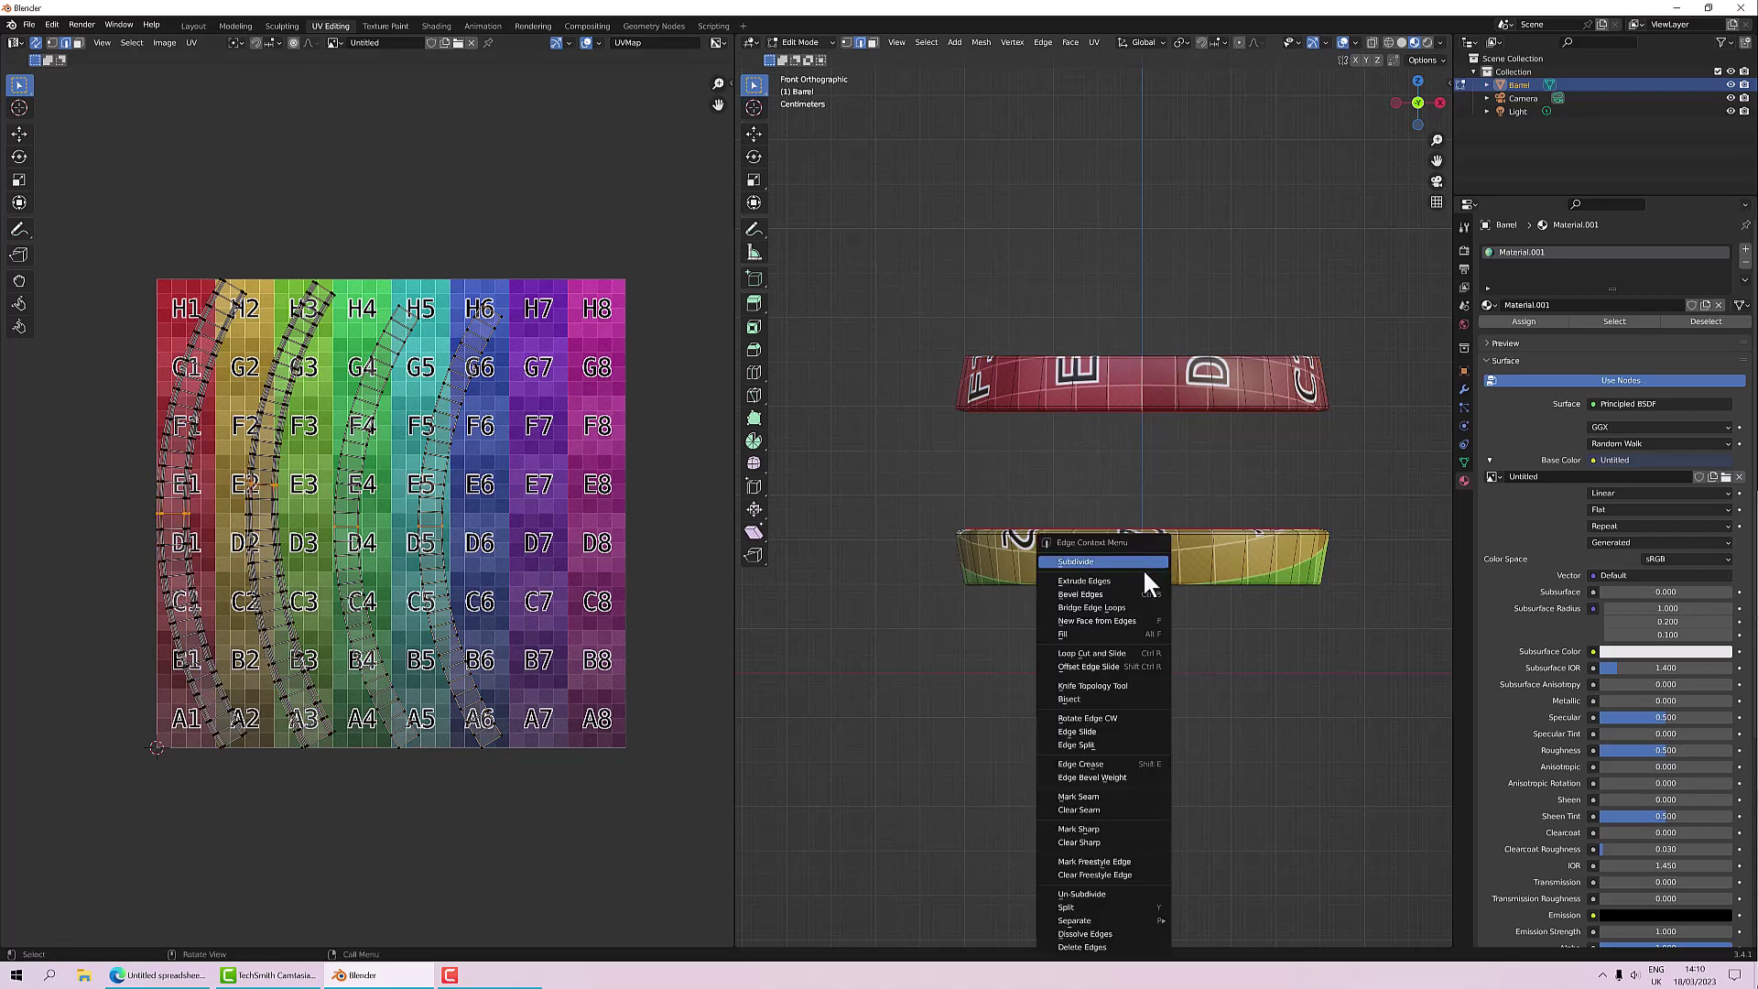
click(1107, 799)
Step: Unwrap all faces of both hoops again using the added front seams
key(a)
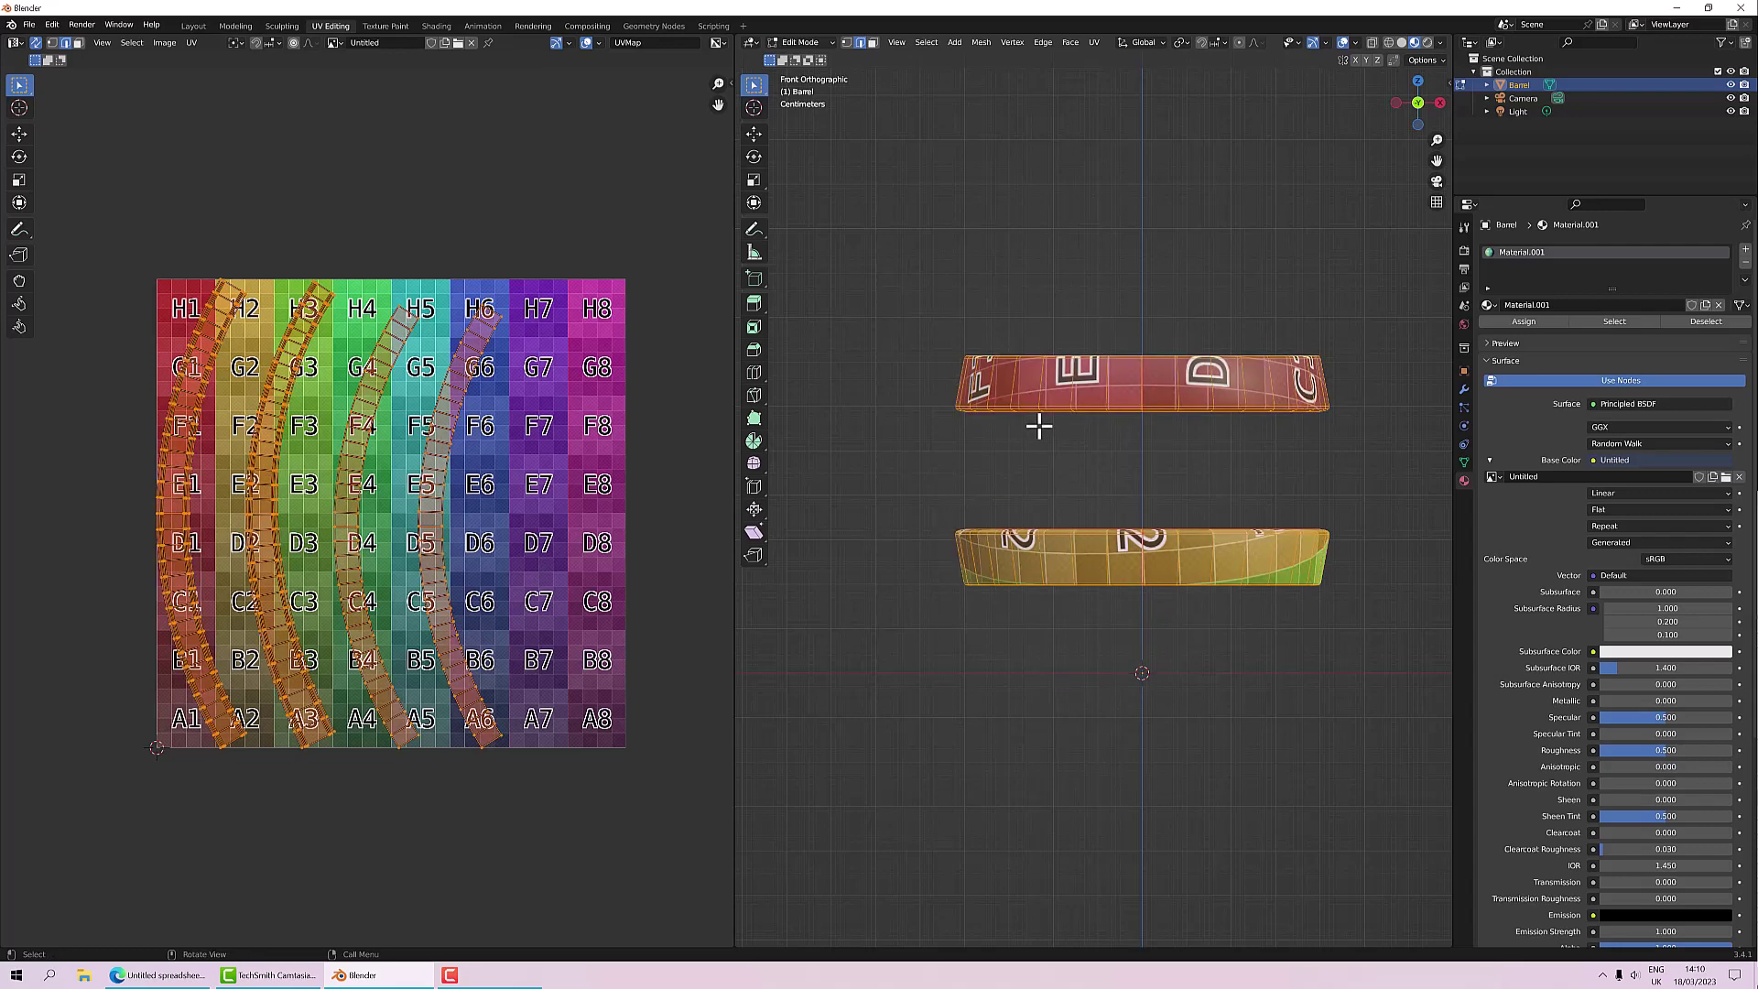
key(u)
click(492, 447)
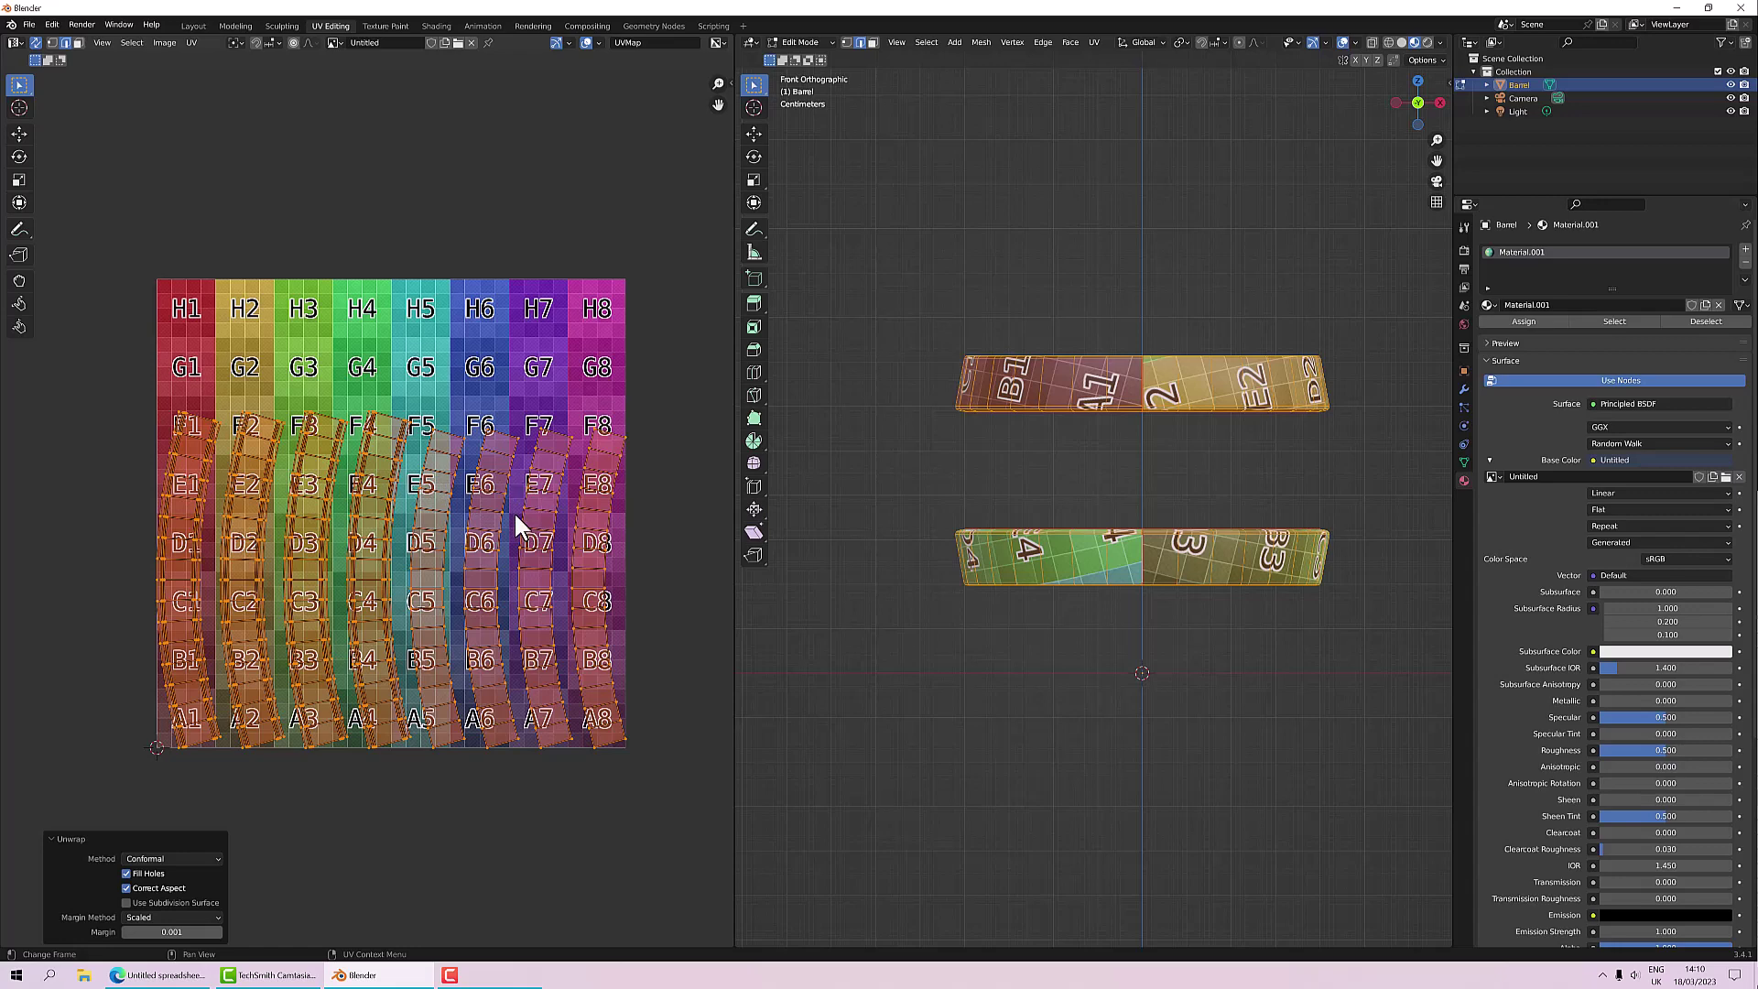
middle_drag(986, 501, 1007, 565)
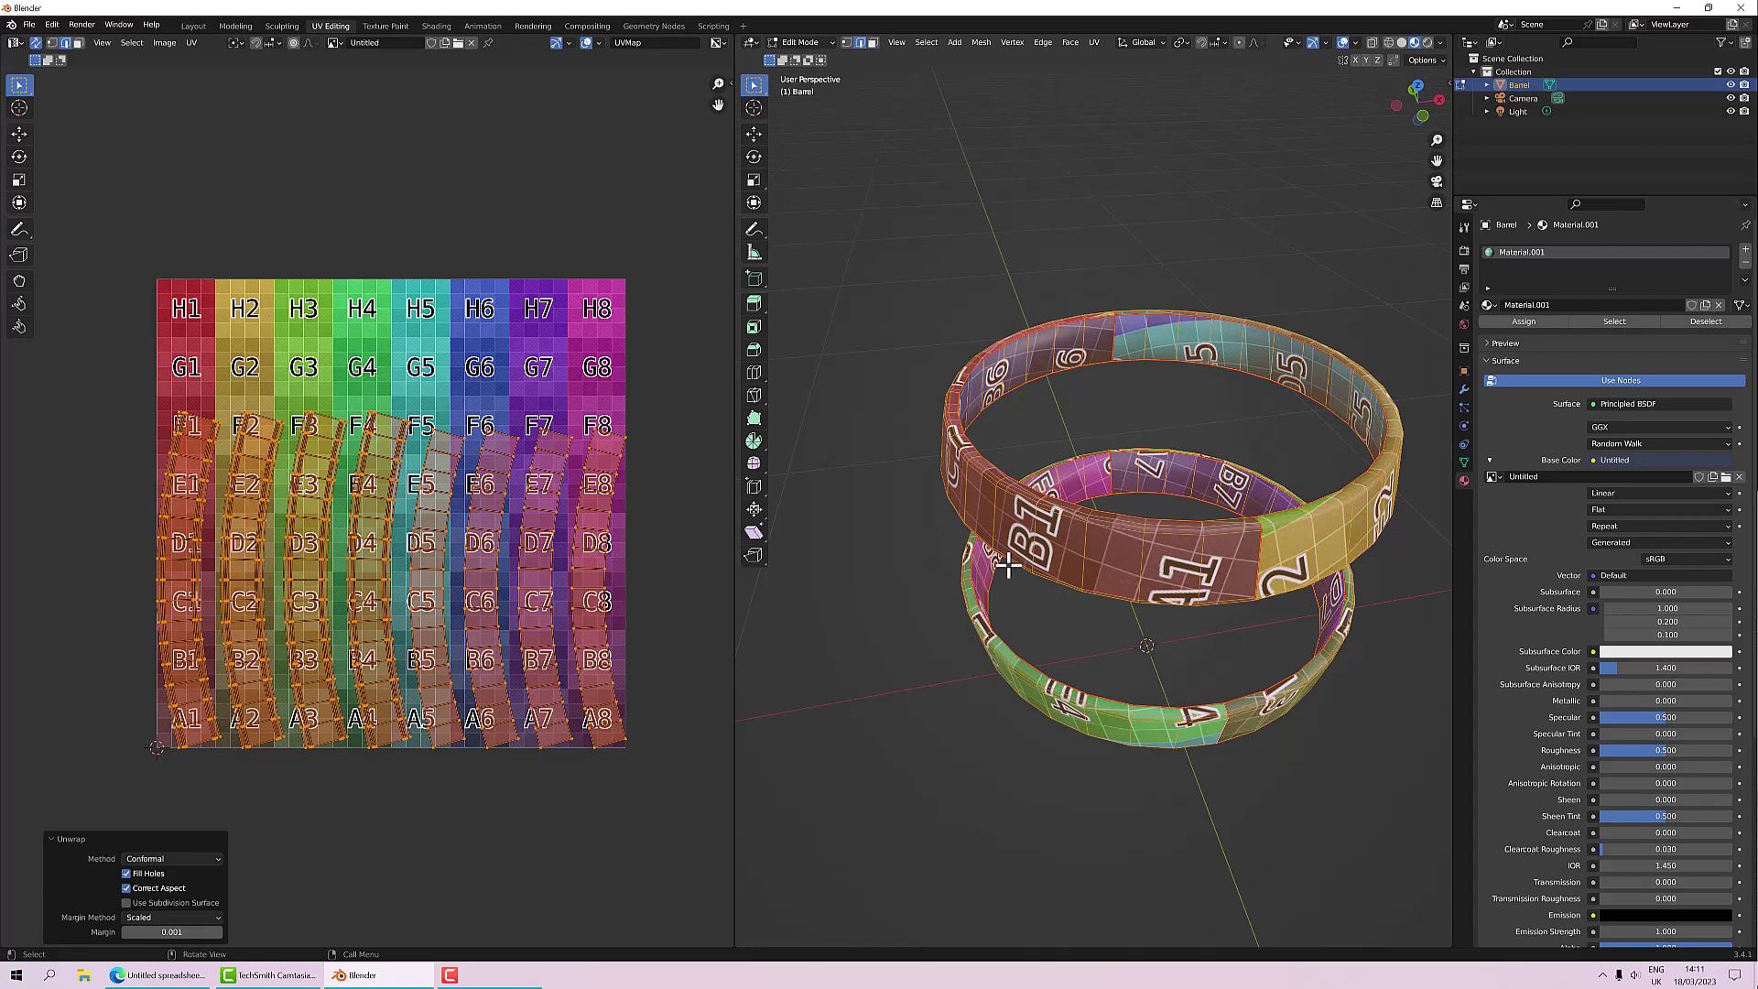
Step: Reveal the hidden barrel parts and unwrap the body, lids and hoops together
key(alt+h)
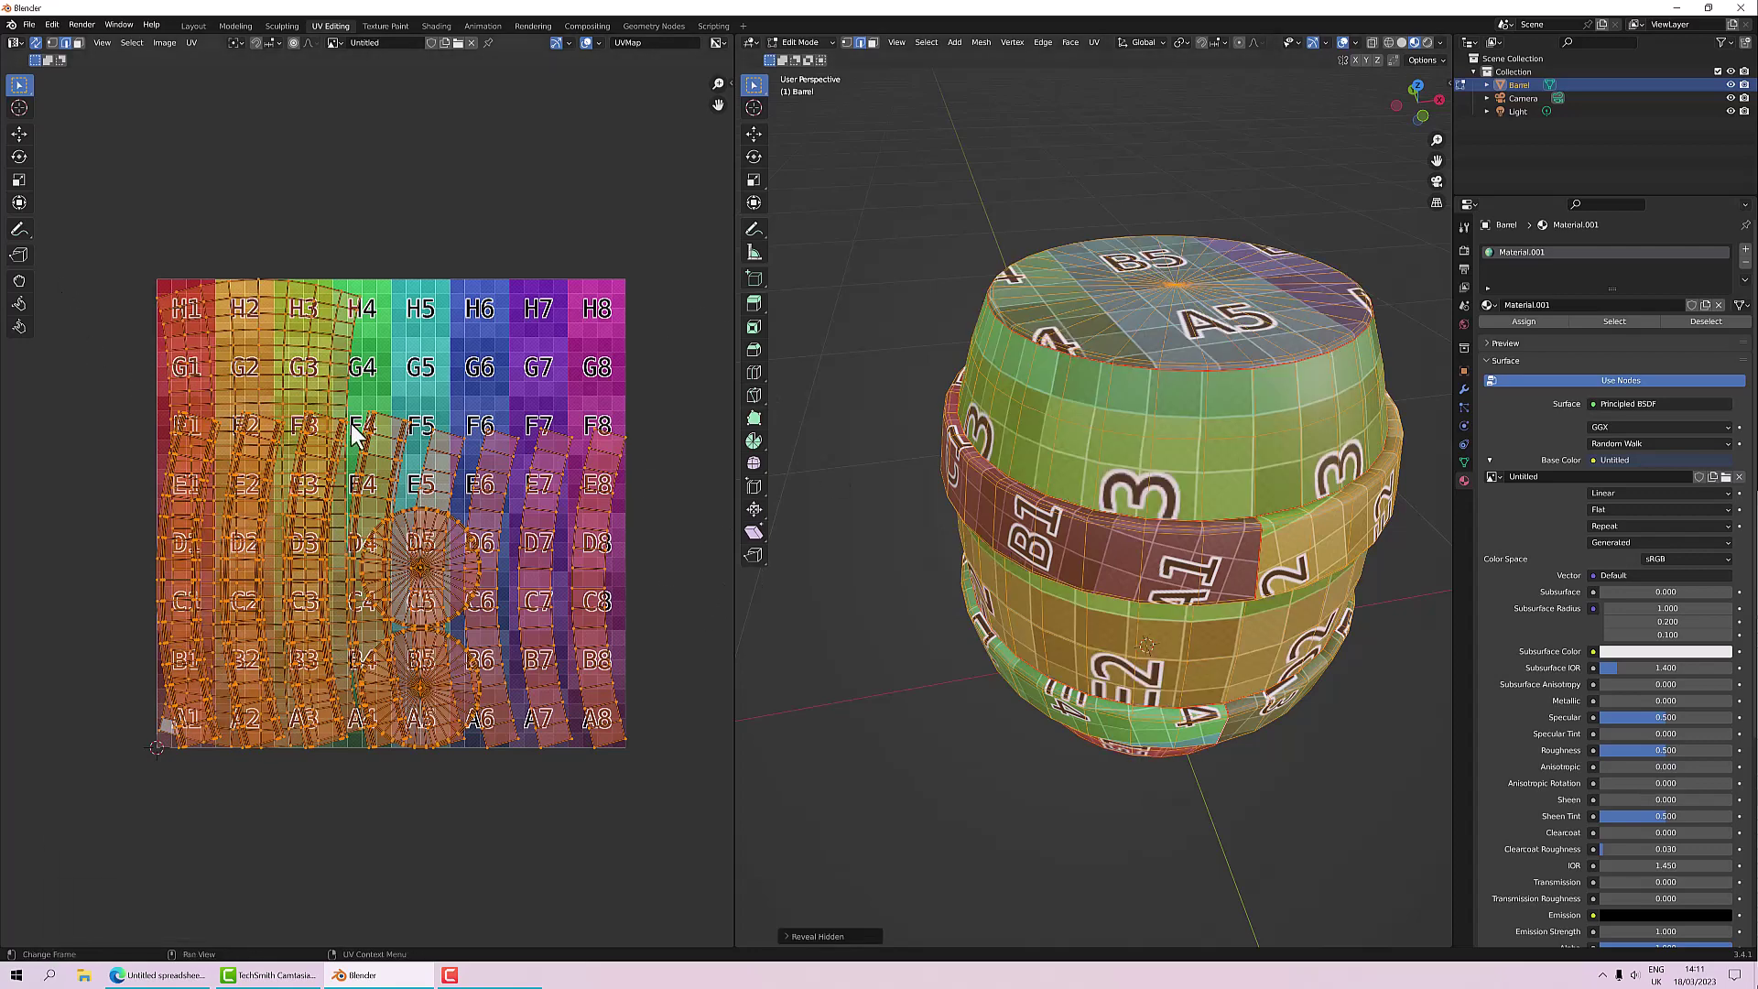
scroll(1176, 486, down, 1)
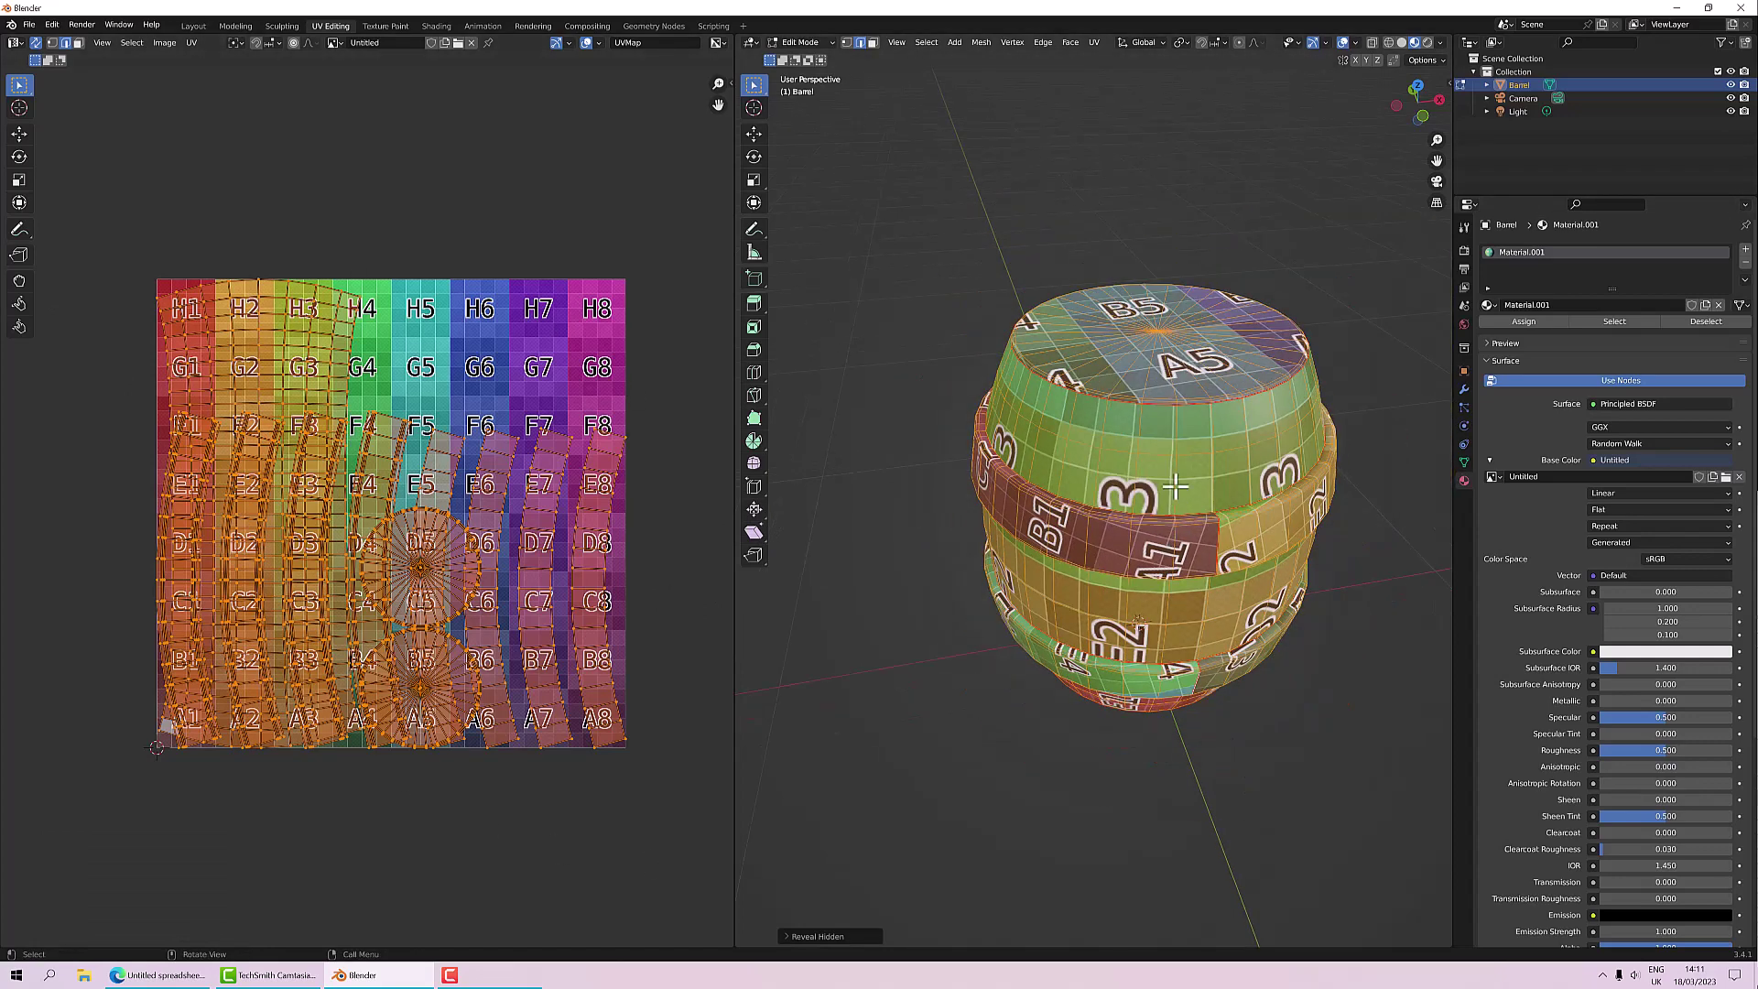
middle_drag(1144, 530, 1180, 481)
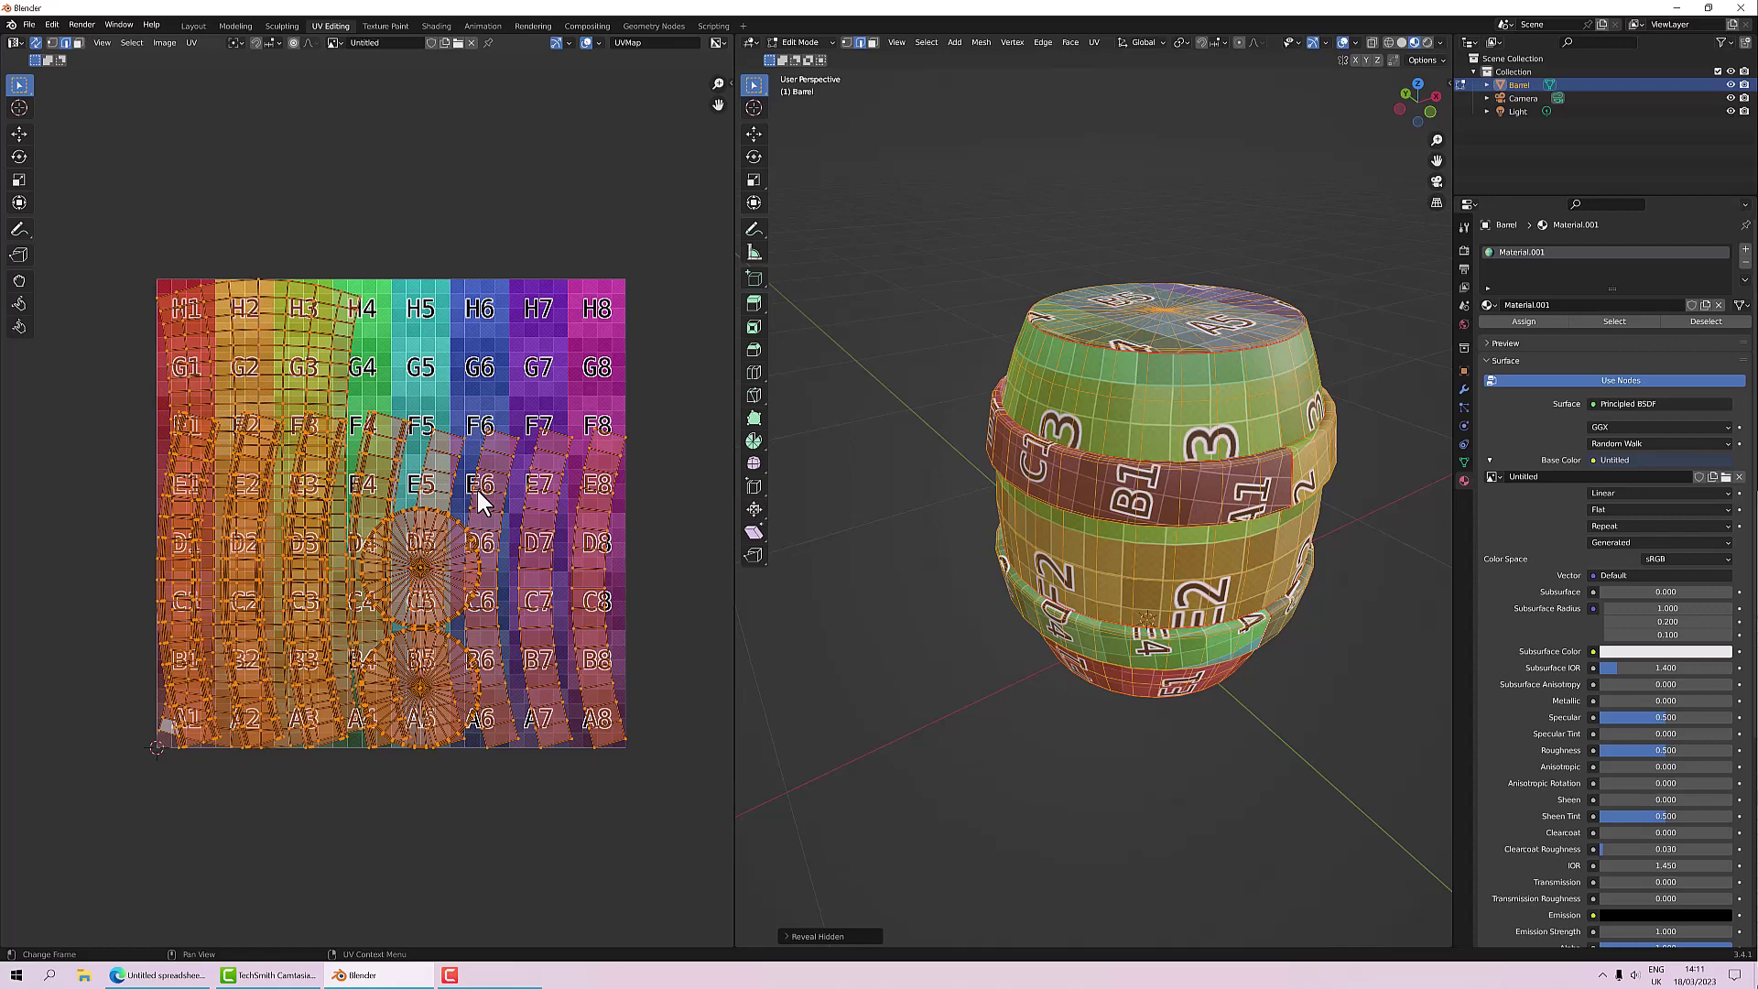
right_click(440, 366)
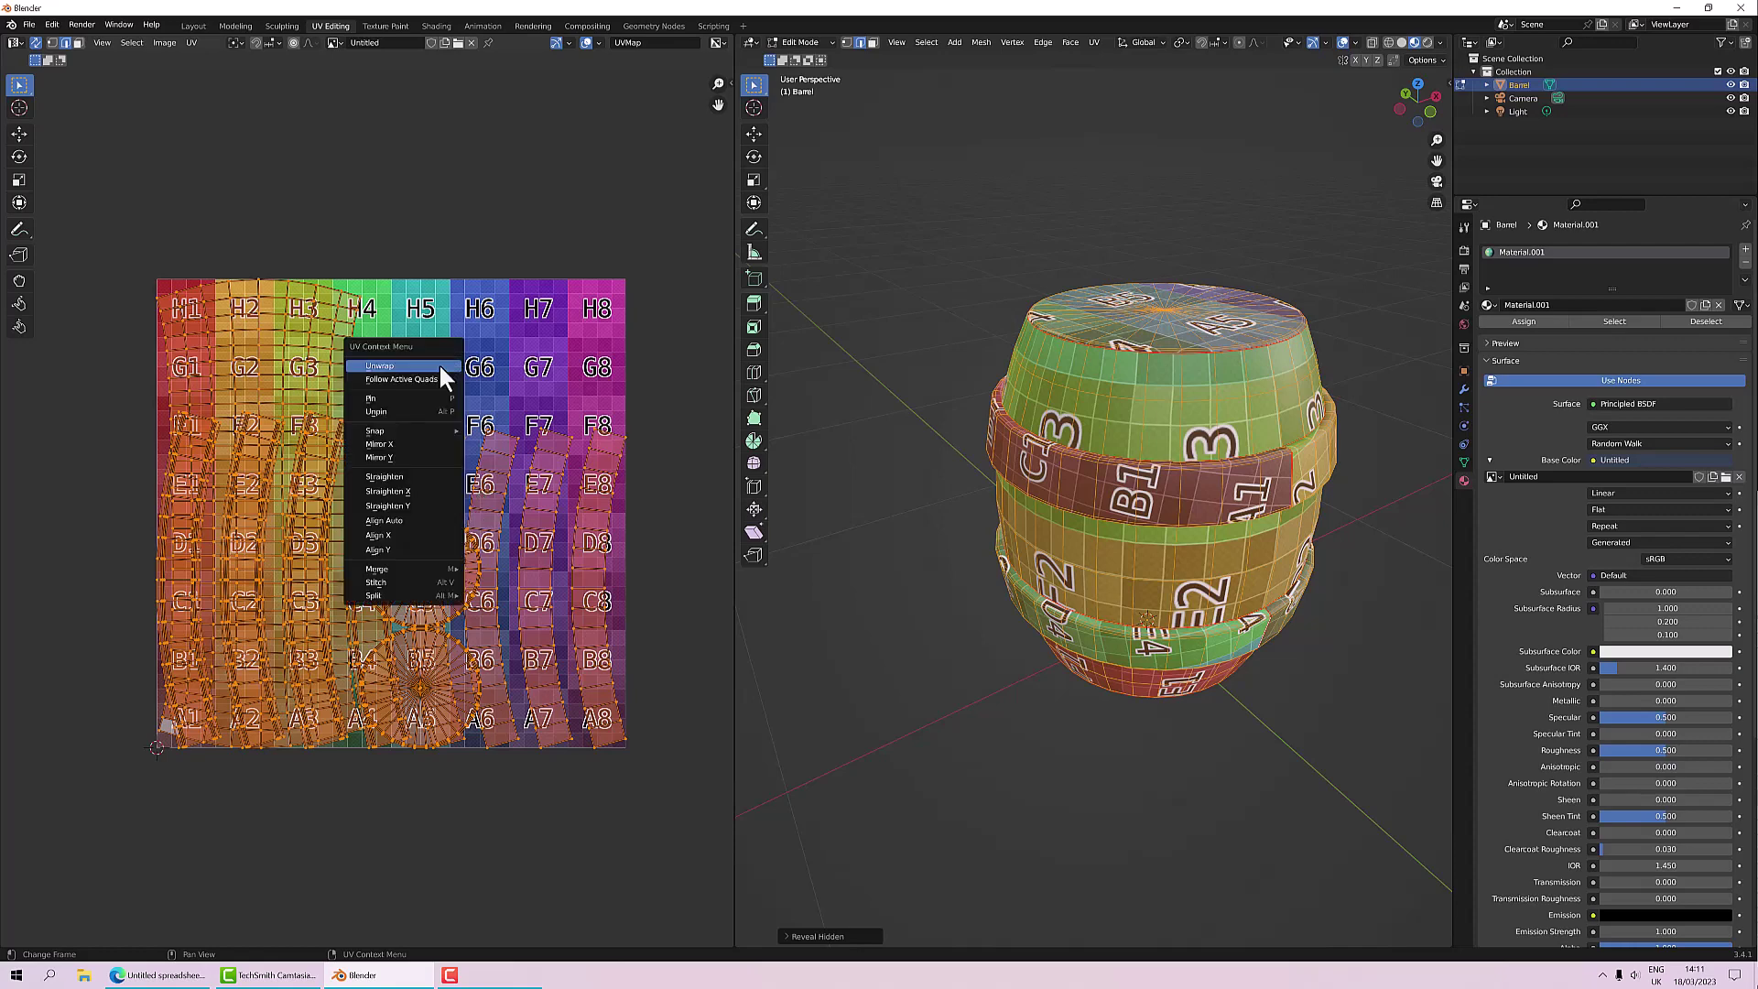
click(440, 366)
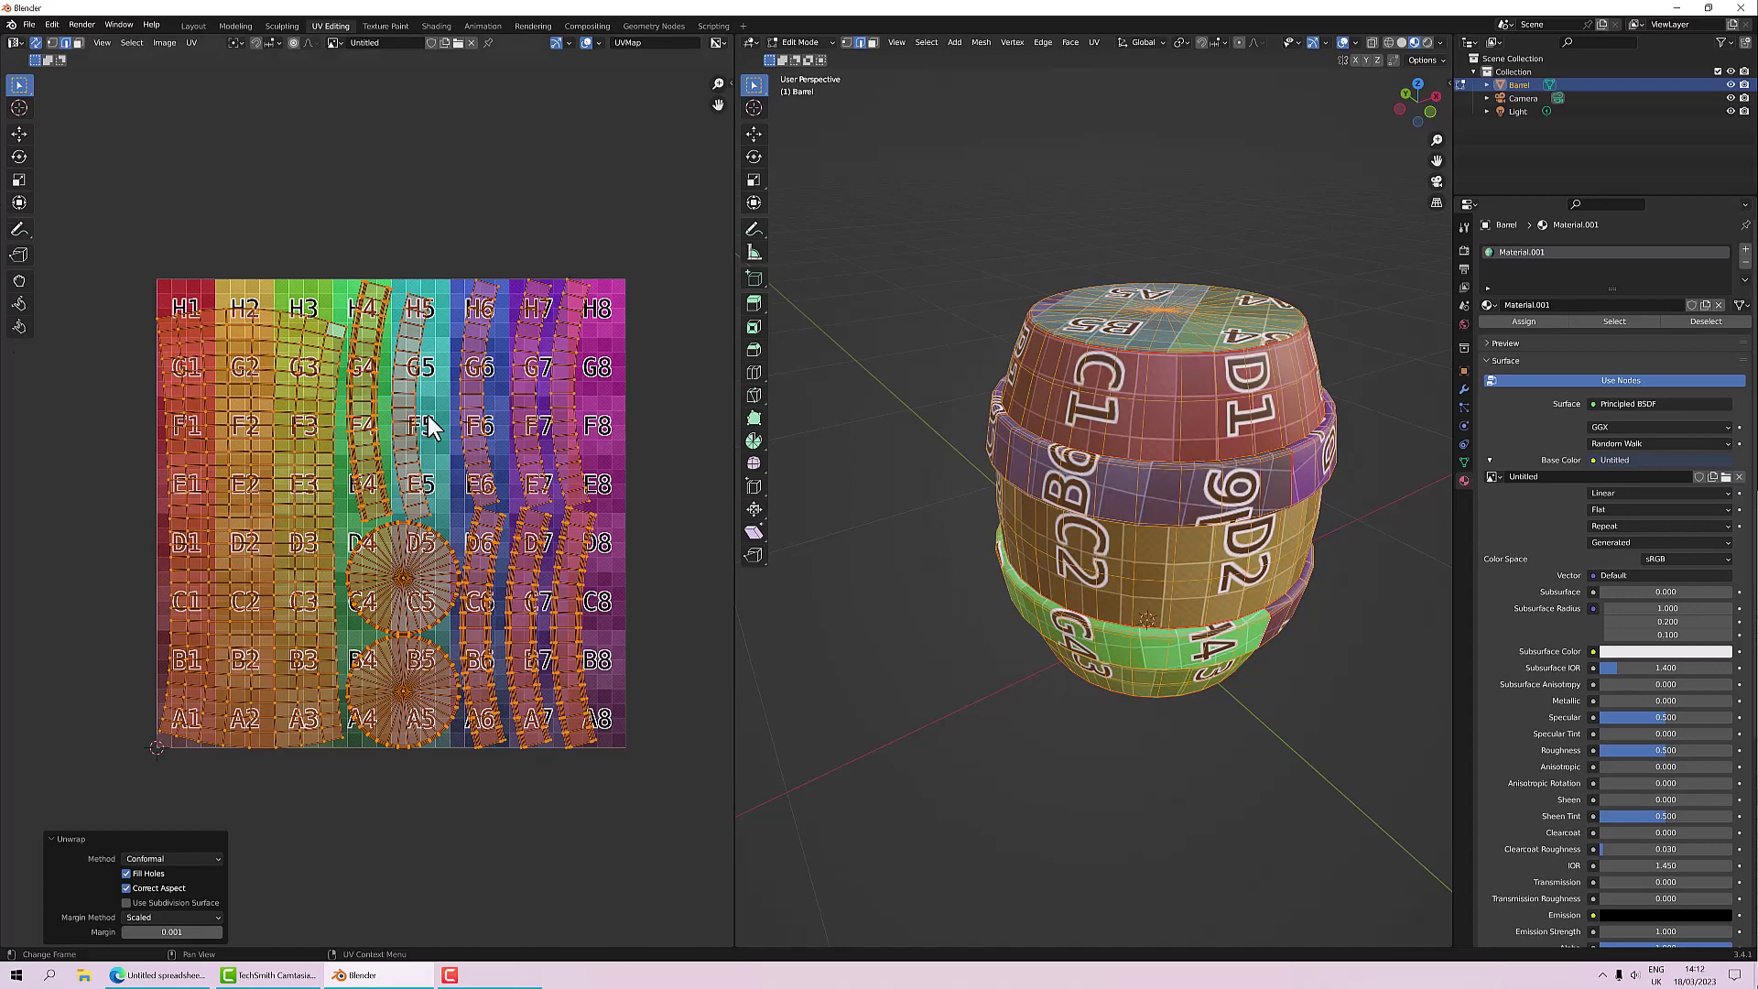
mouse_move(989, 654)
middle_down()
mouse_move(993, 613)
mouse_move(1011, 647)
middle_up()
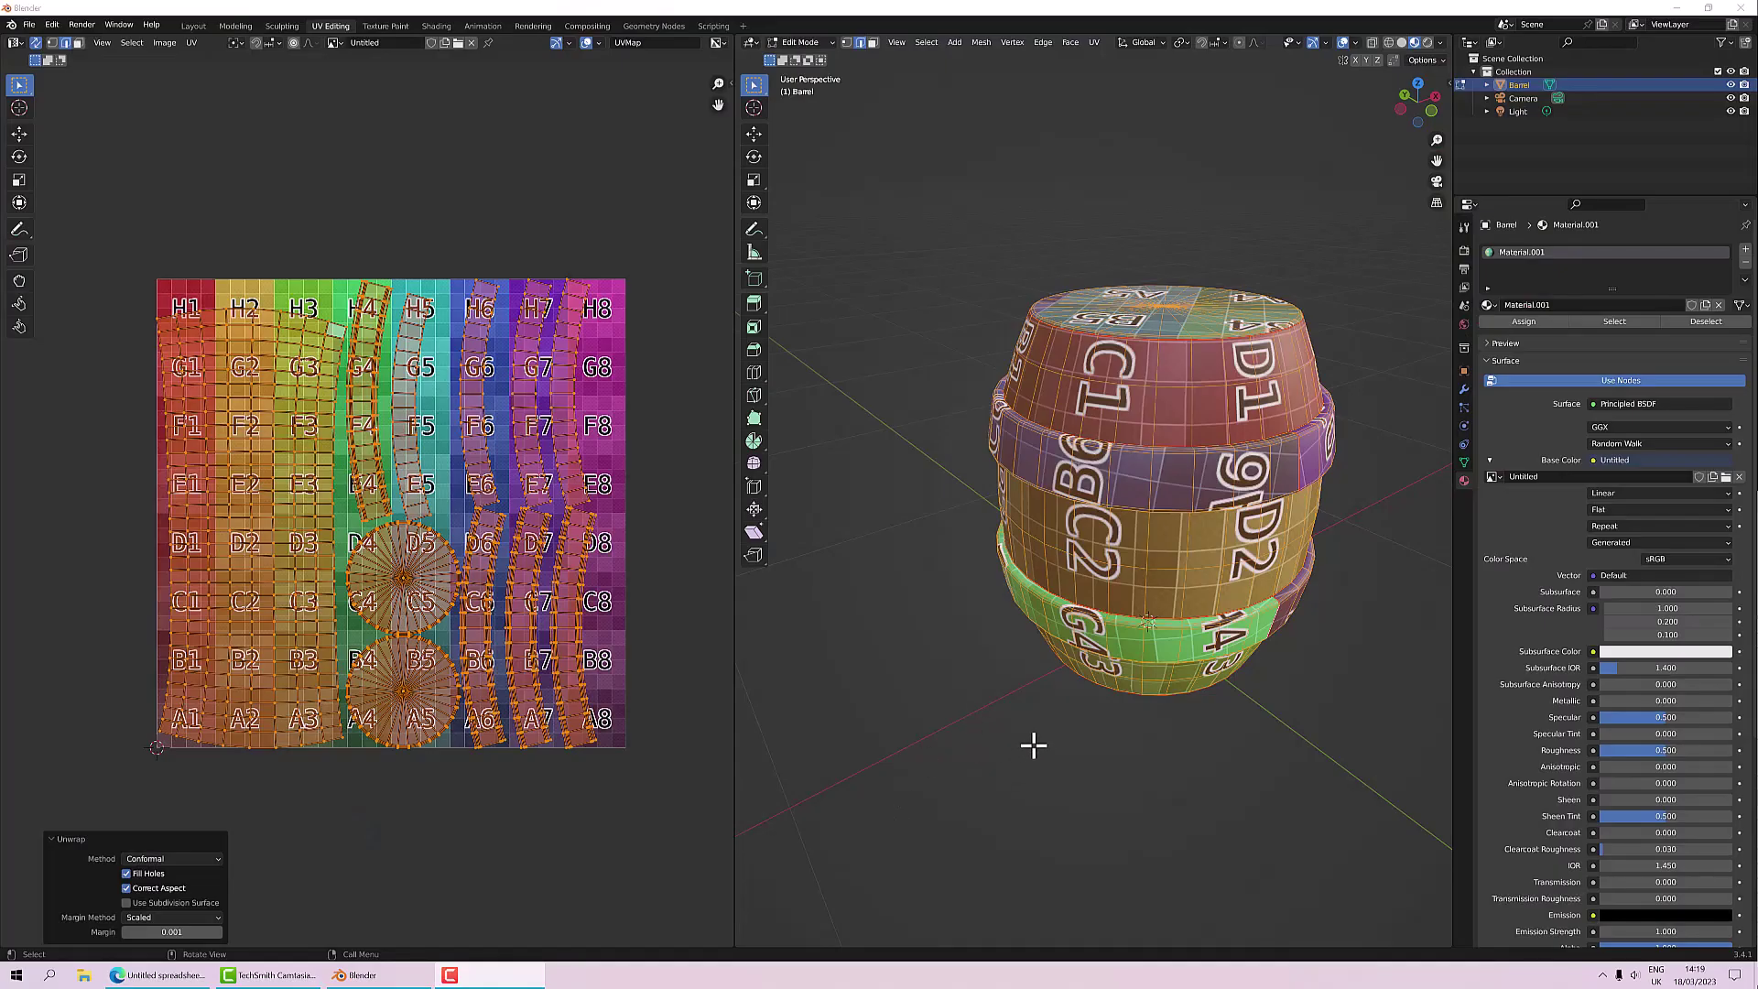
middle_drag(1033, 745, 1077, 691)
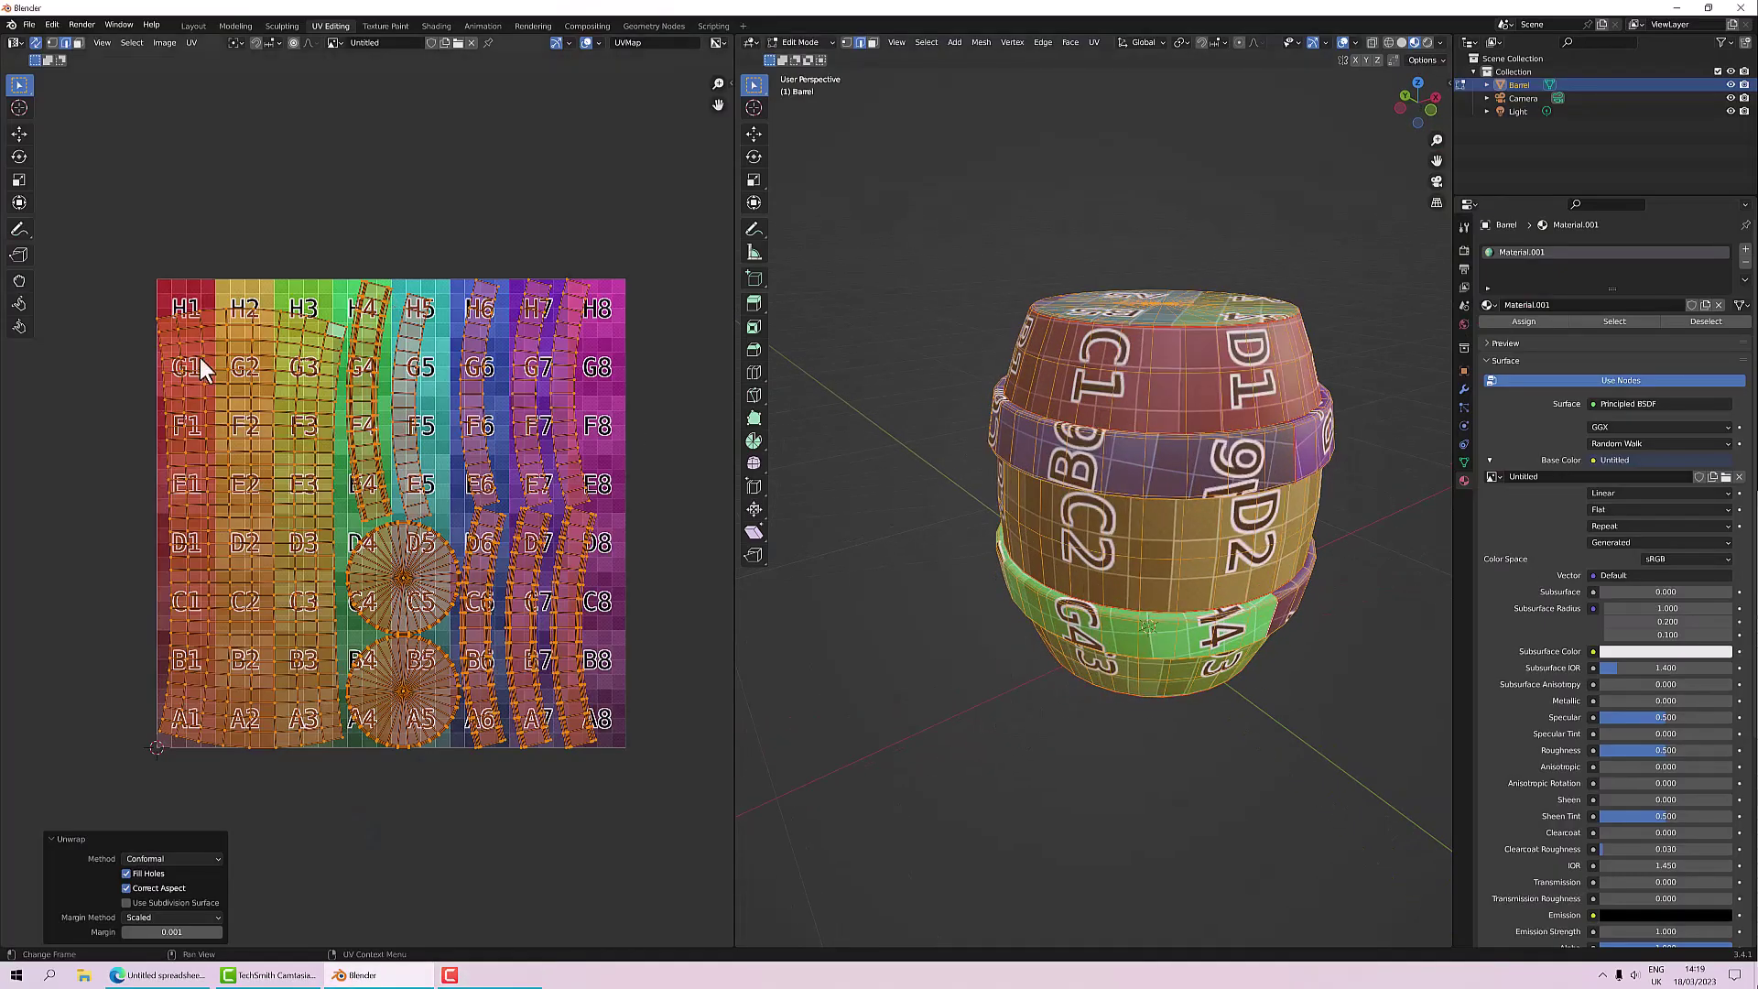
middle_drag(1023, 602, 1066, 654)
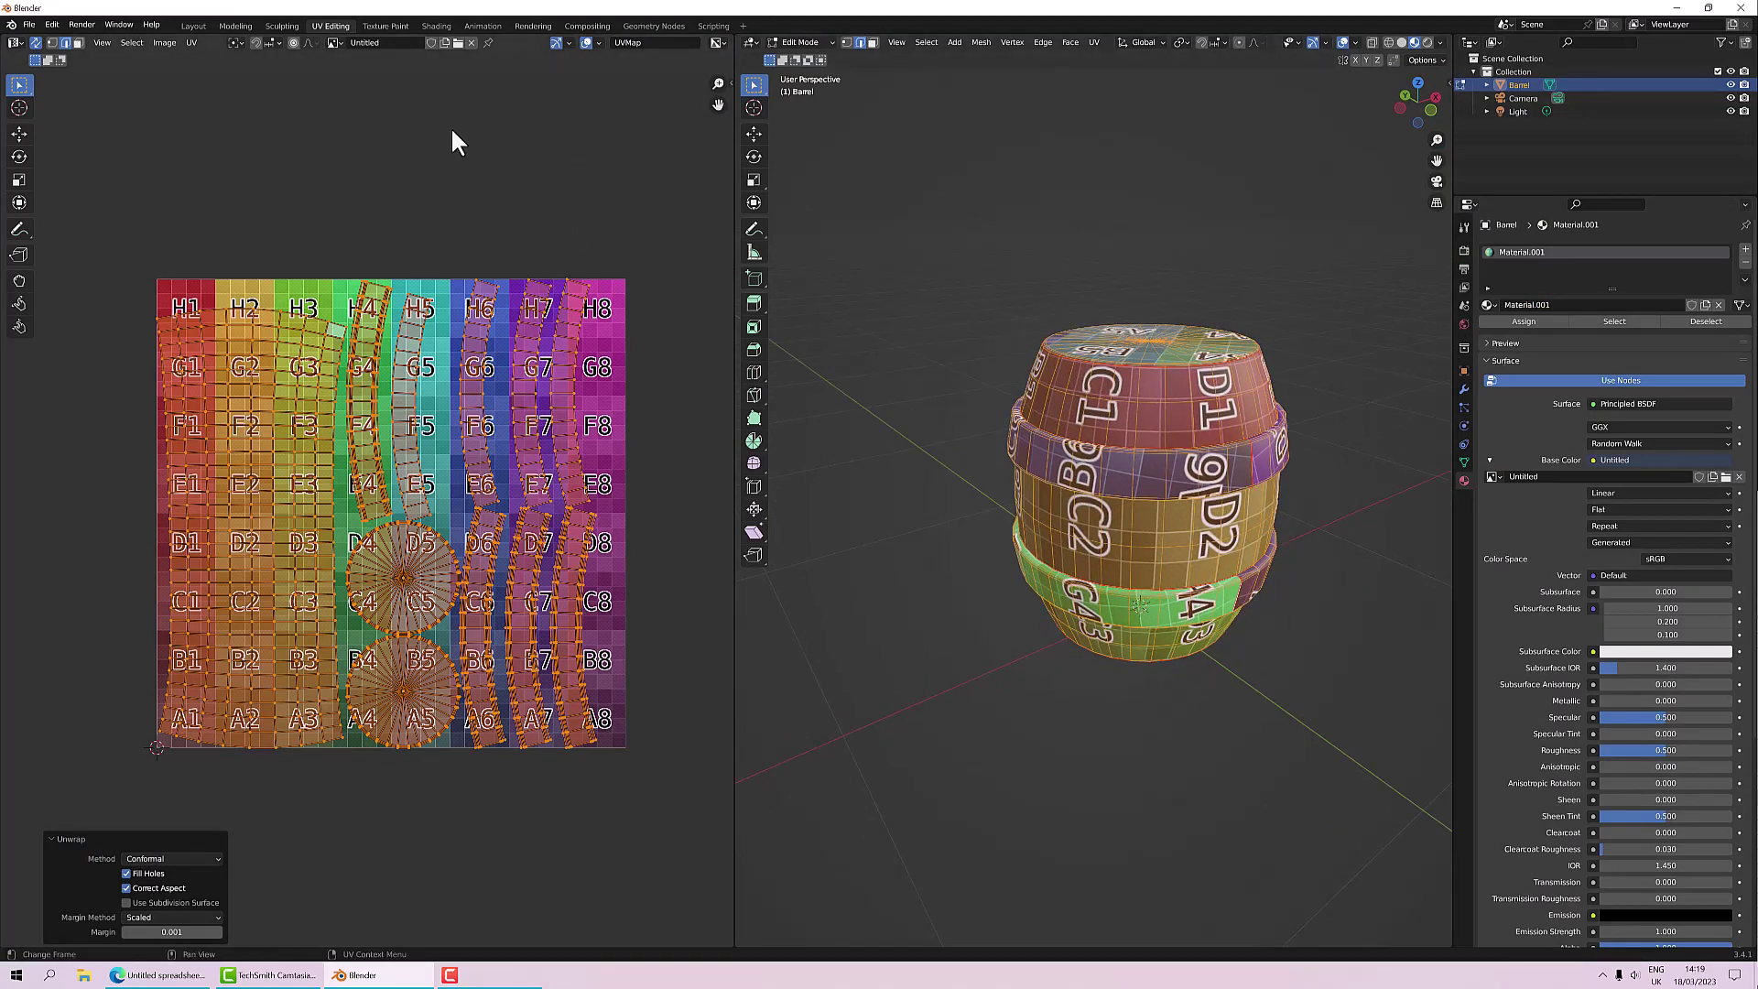
Step: In the Layout workspace, duplicate the barrel and move the copy along the global X axis beside the original
click(194, 26)
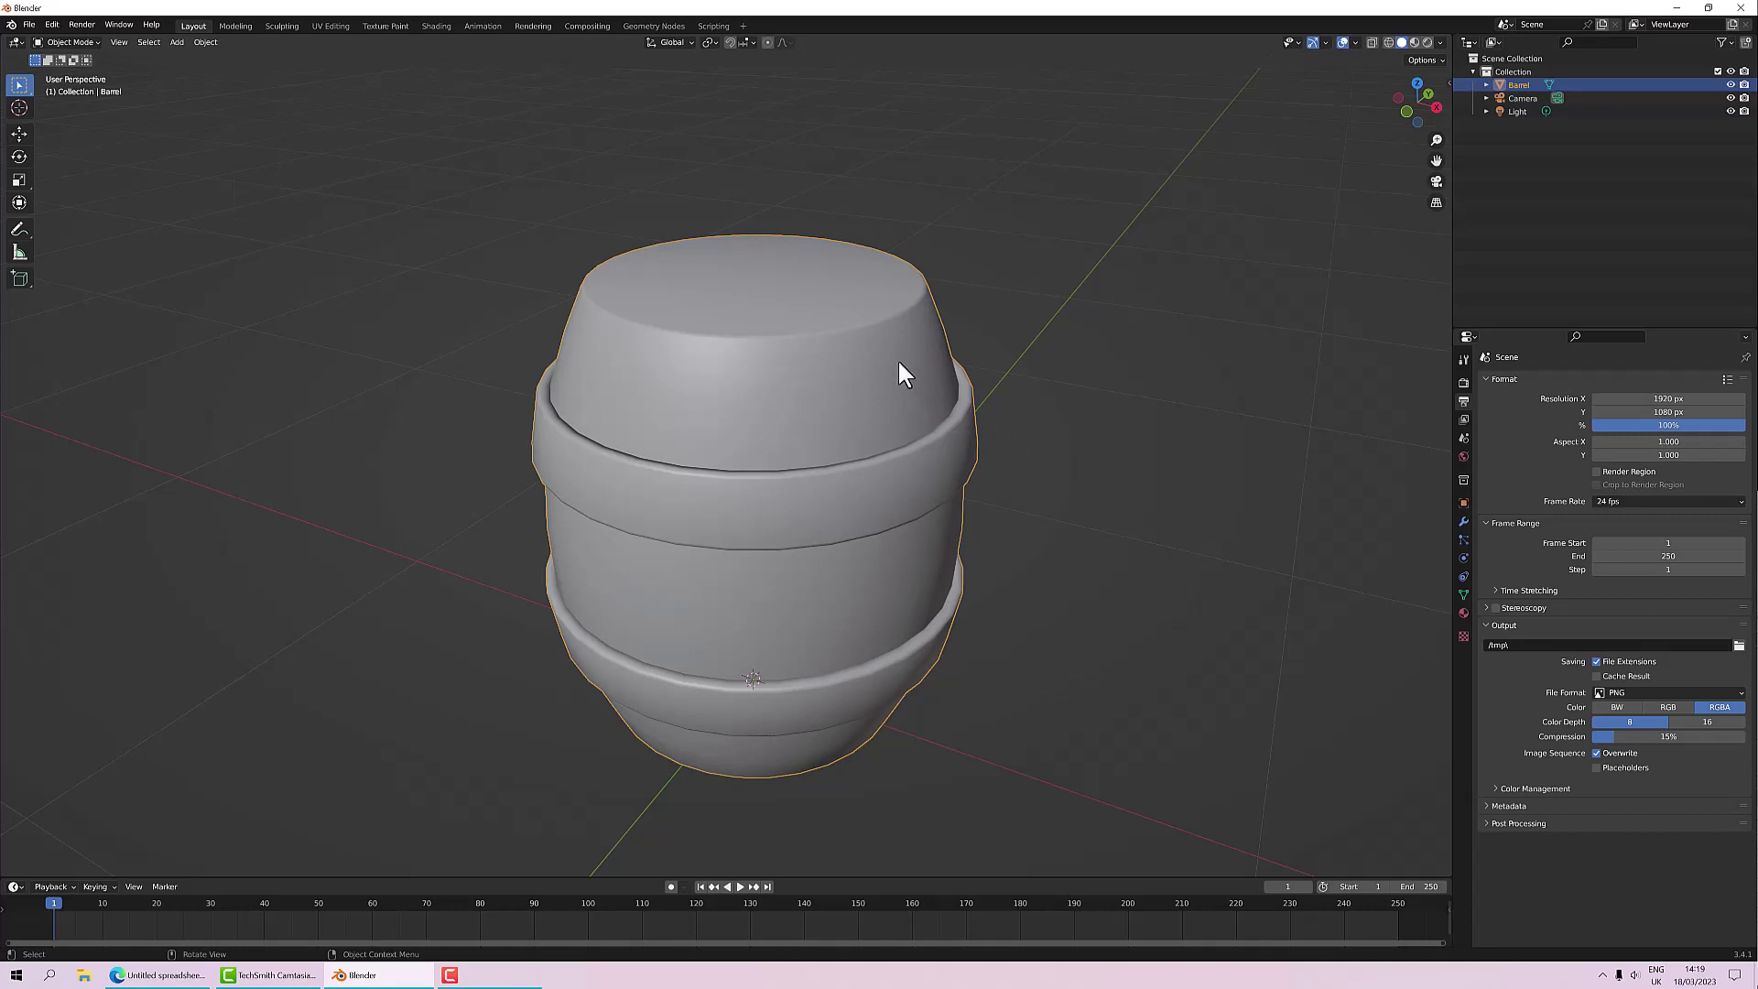
key(shift)
key(shift+d)
right_click(993, 327)
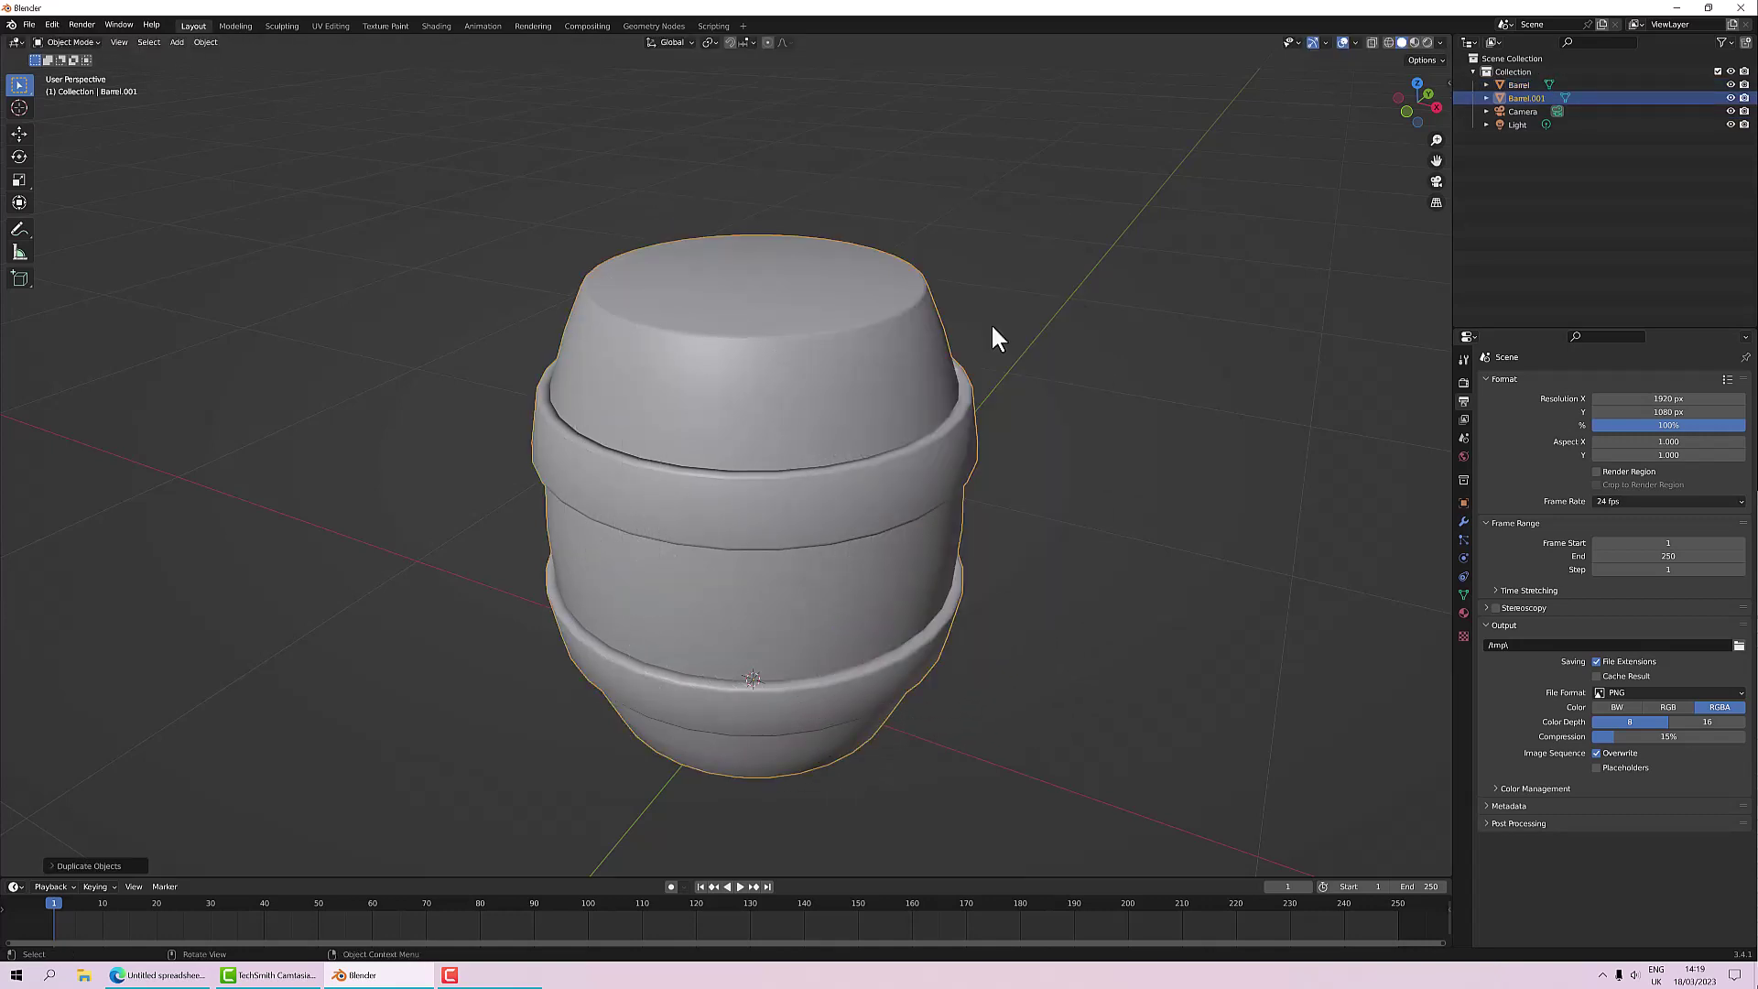
middle_drag(838, 386, 755, 376)
key(g)
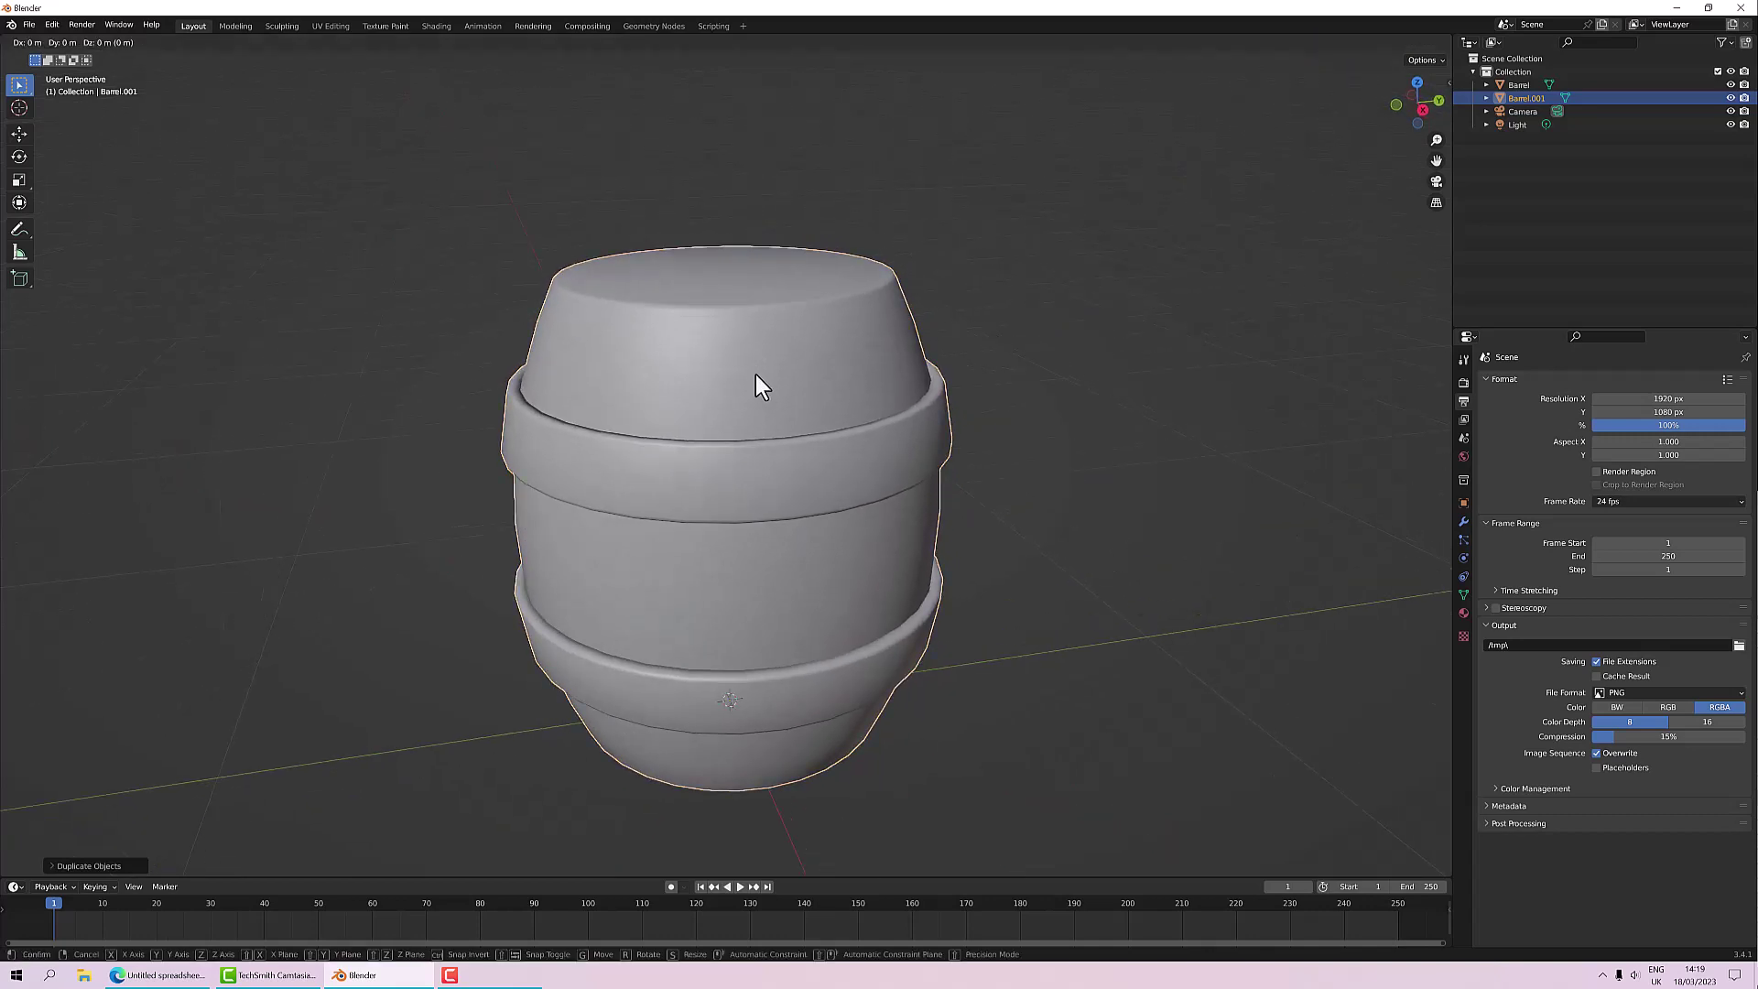
key(x)
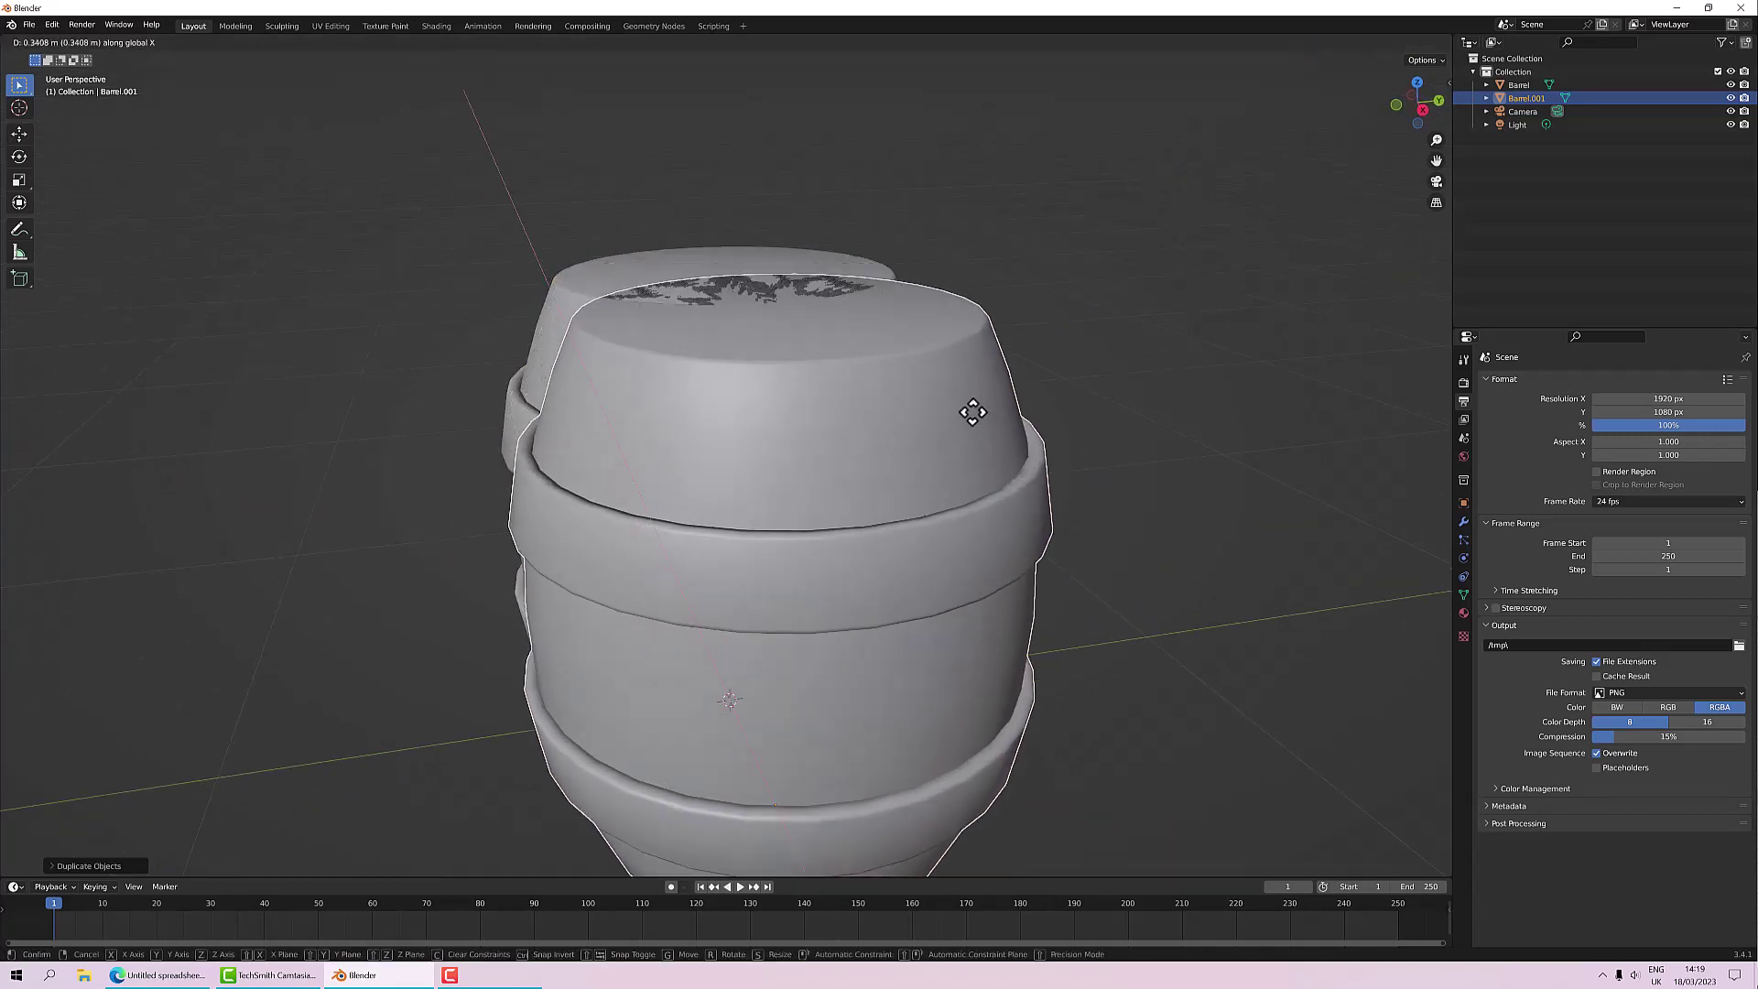
click(1142, 591)
Step: Move the duplicated barrel further away to leave a clear gap between it and the original
scroll(1020, 492, down, 5)
middle_drag(1040, 502, 1135, 493)
key(g)
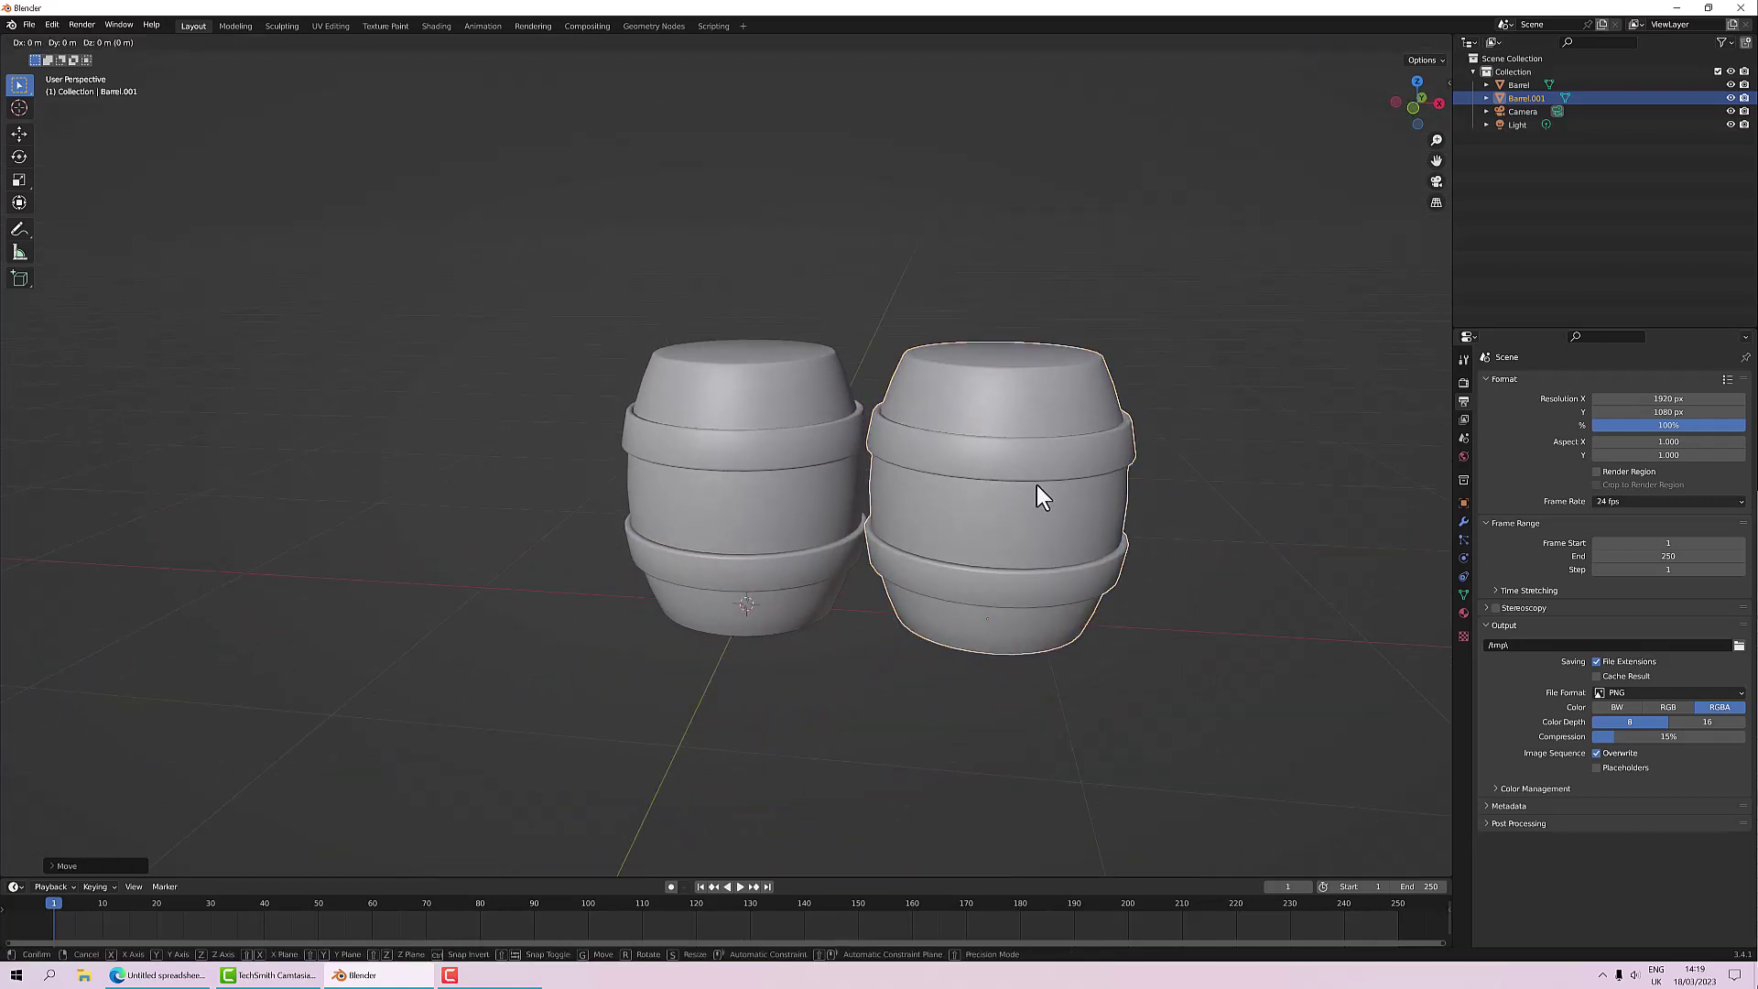
click(1113, 513)
middle_drag(1113, 513, 1114, 592)
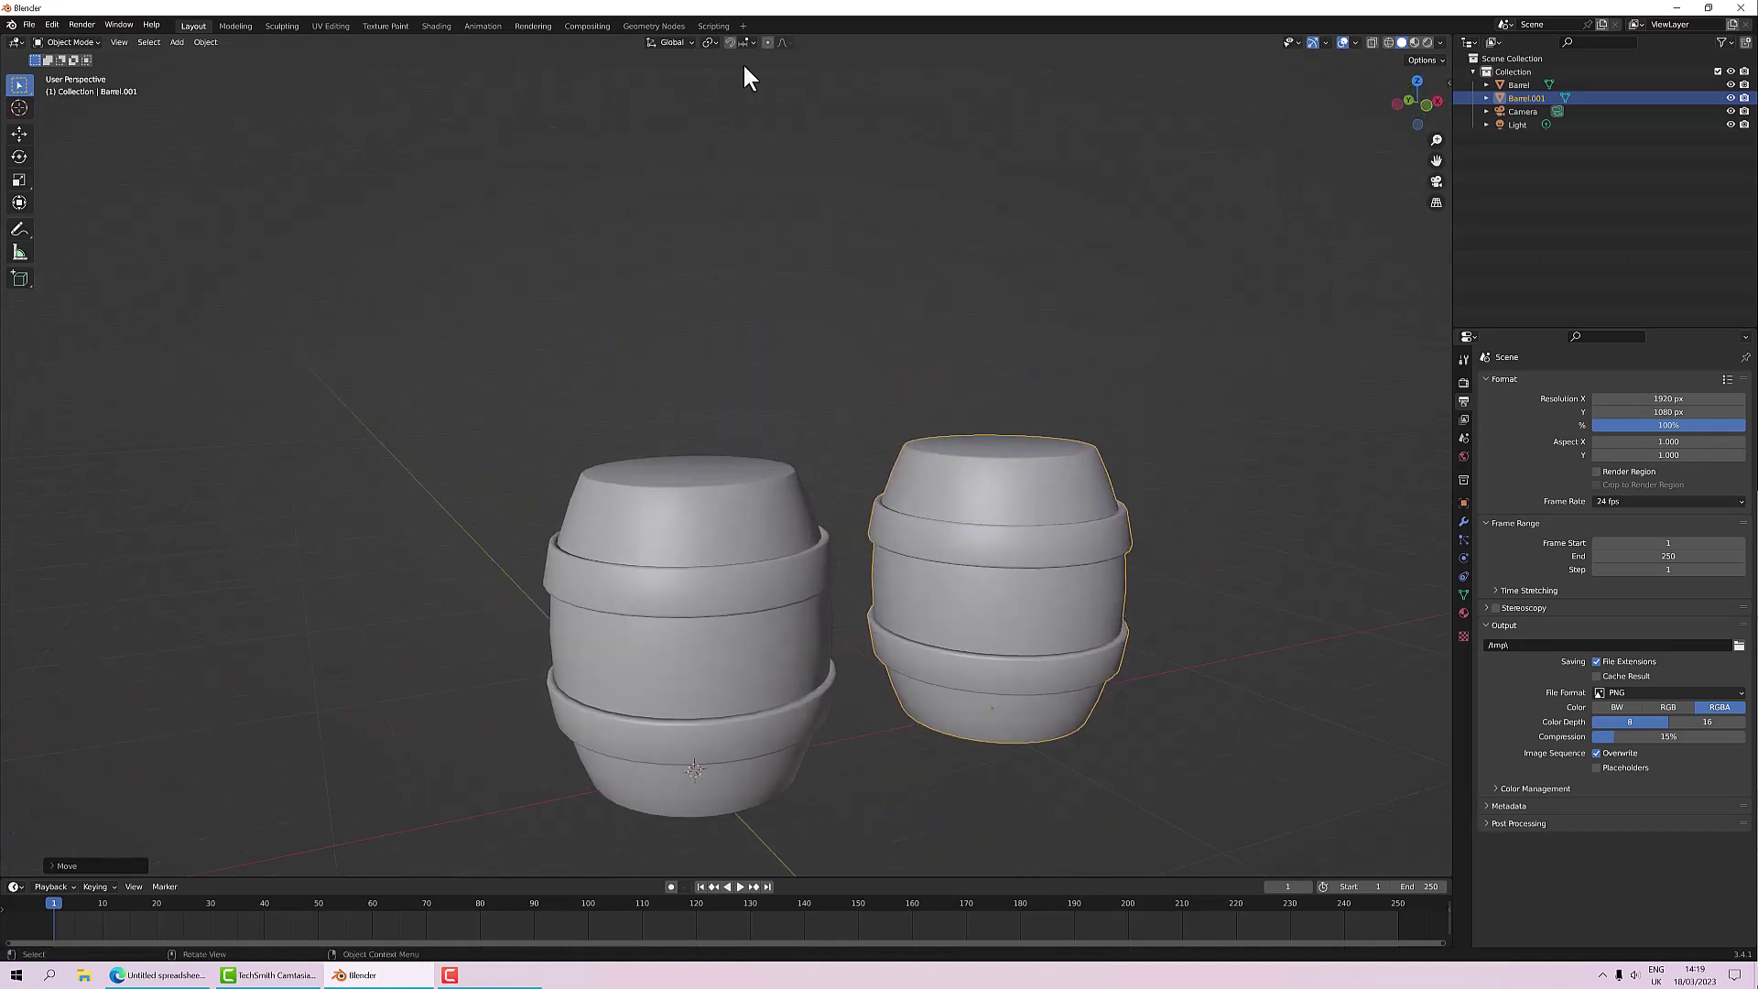
Step: Return to the UV Editing workspace and deselect all geometry of the duplicated barrel
click(330, 26)
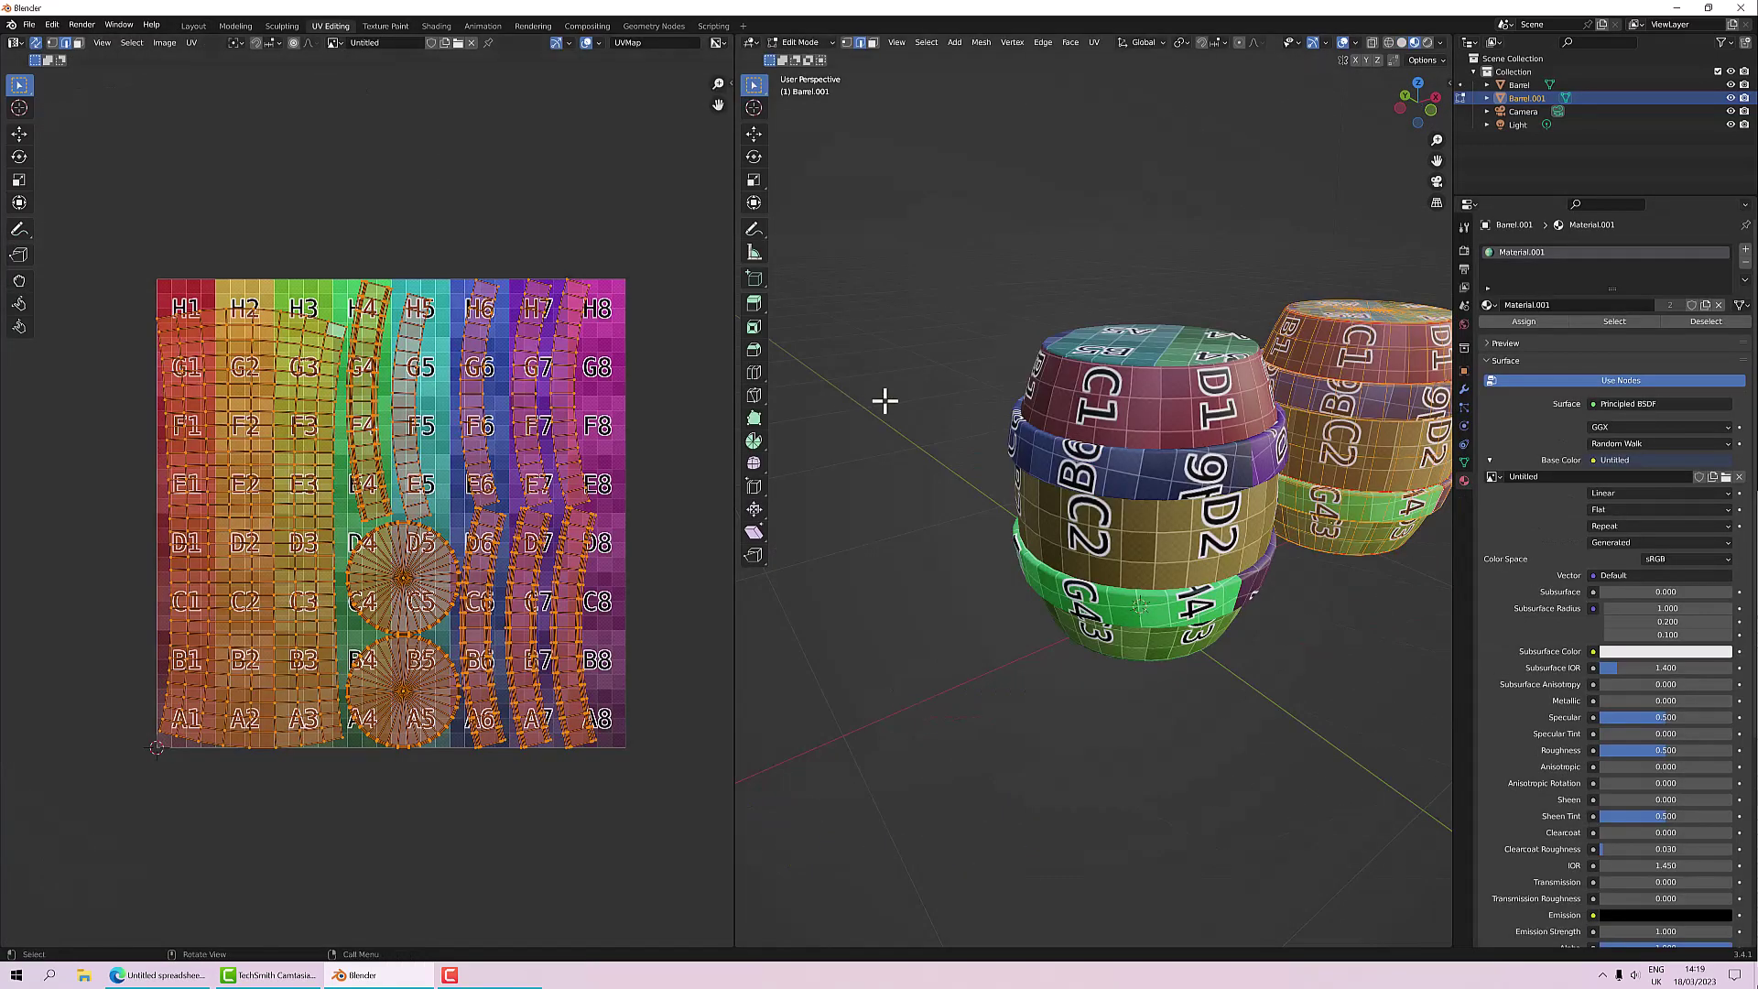
middle_drag(884, 400, 1021, 468)
click(1158, 351)
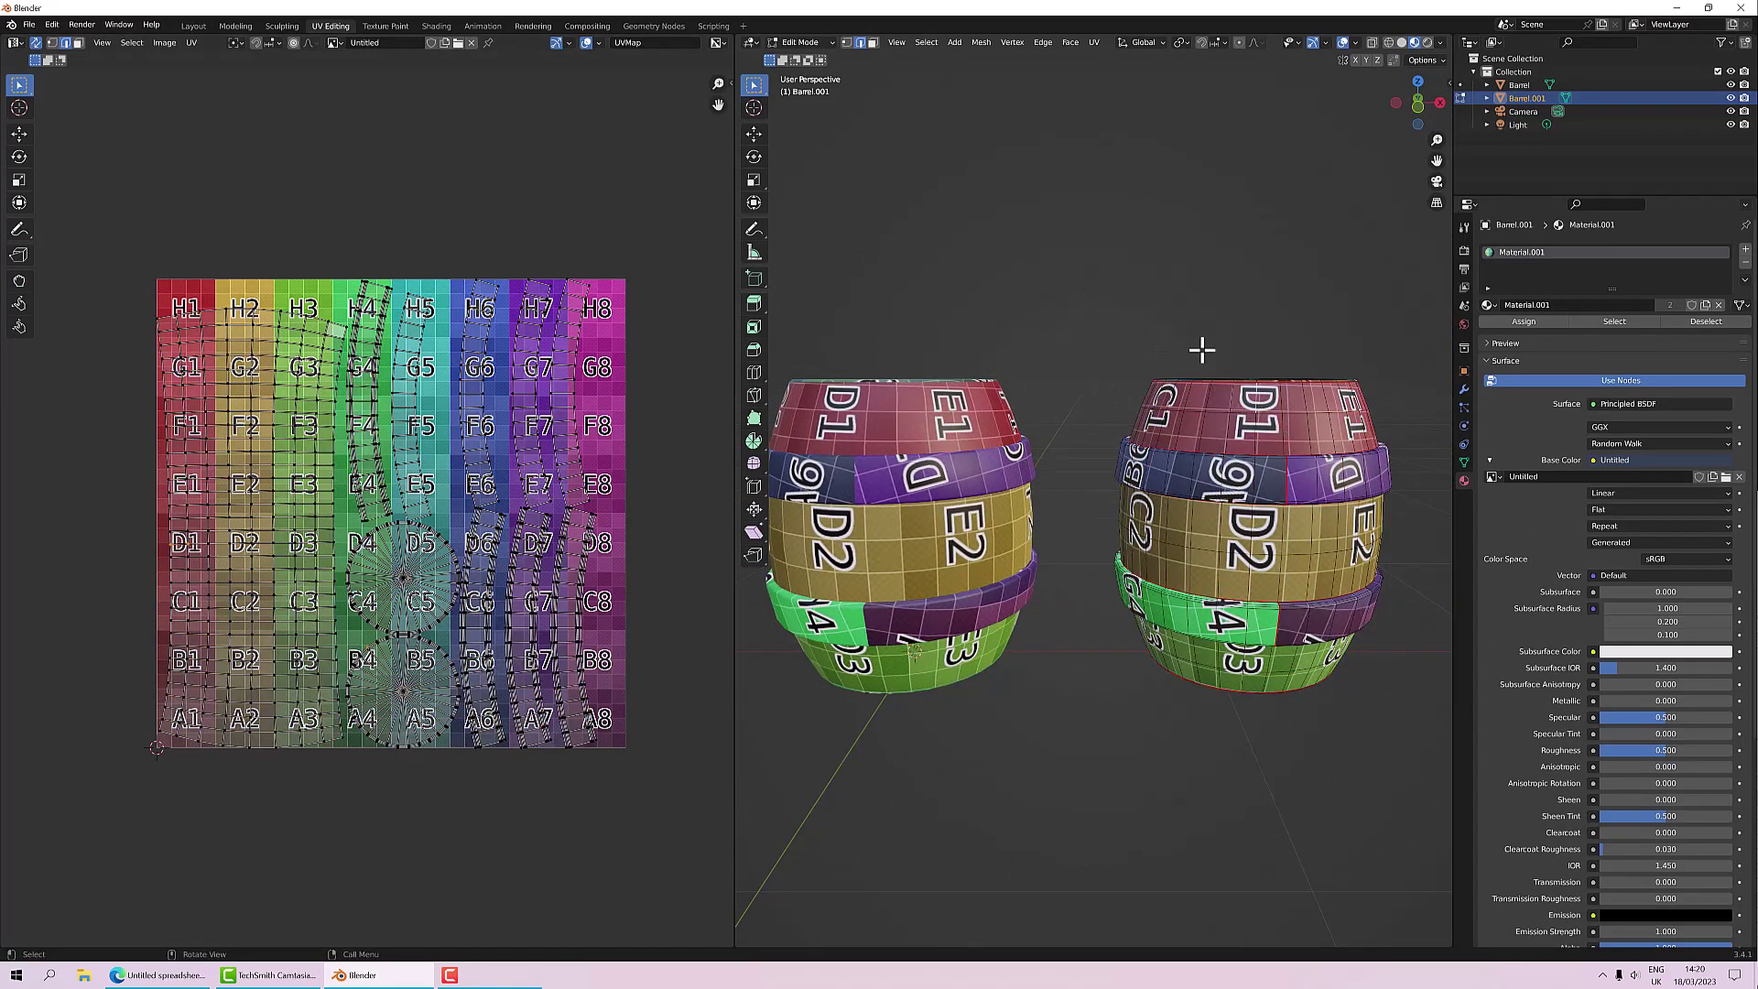
Step: Select all geometry of the duplicated barrel and unwrap it with Smart UV Project at a 66° angle limit and 0.000 island margin
key(a)
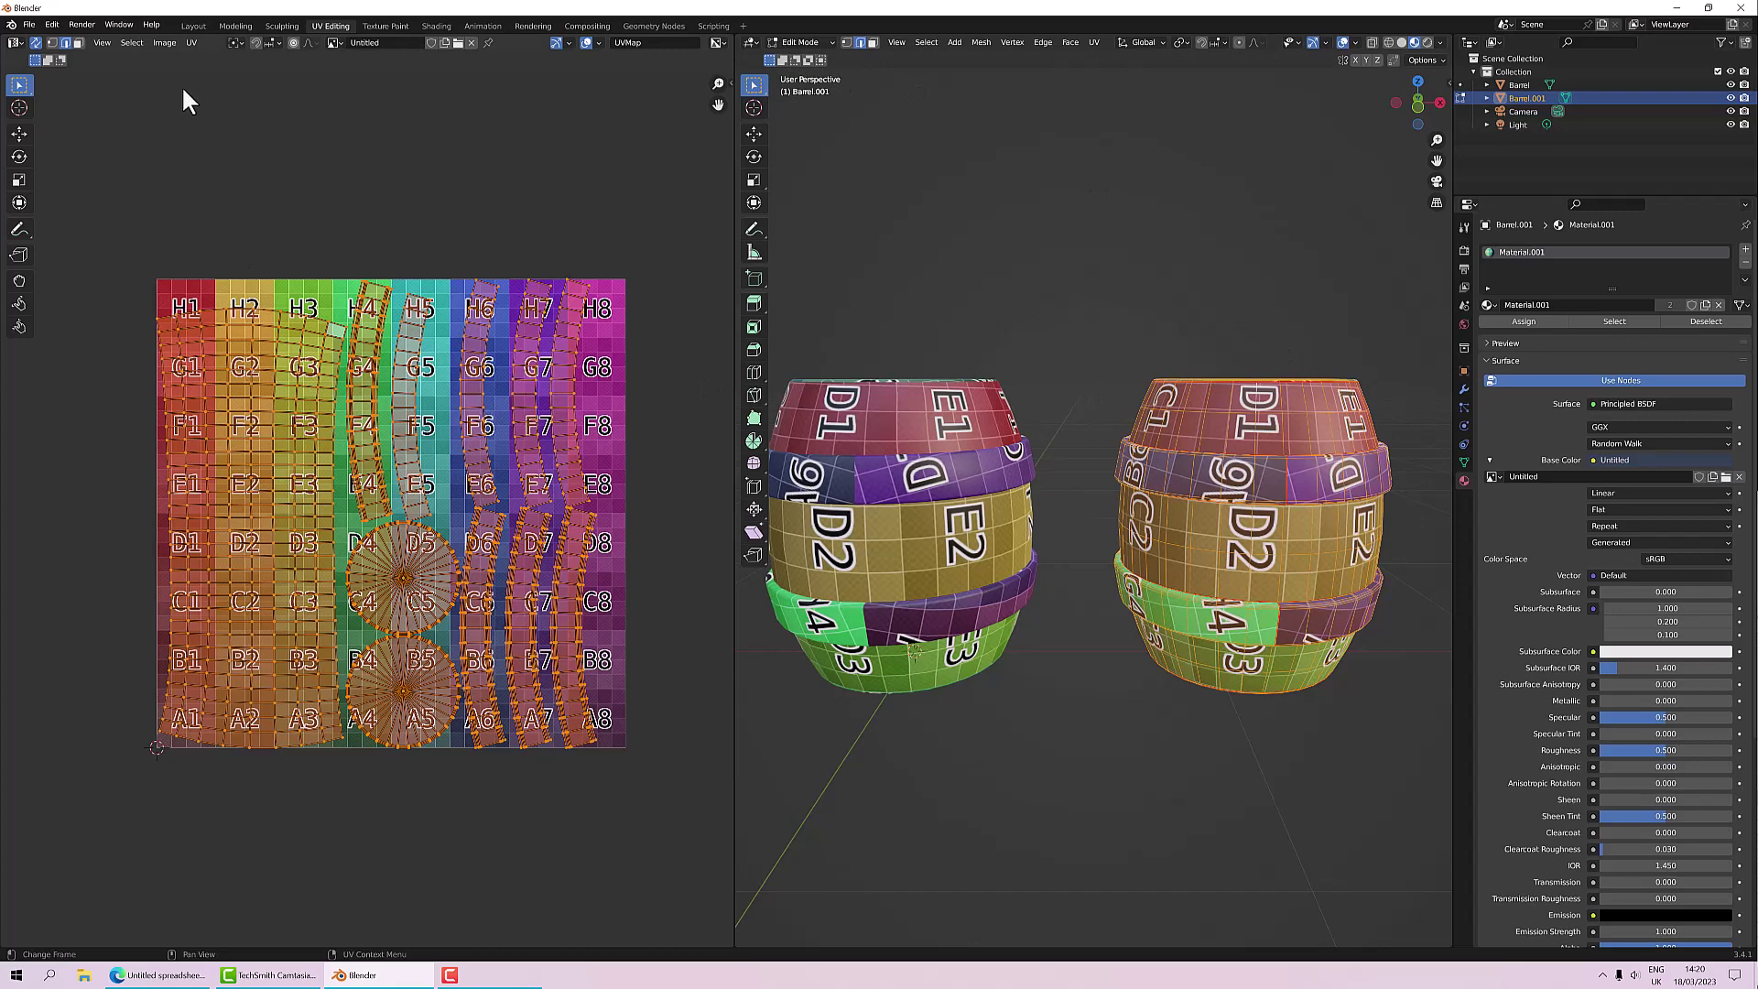
click(189, 43)
mouse_move(226, 173)
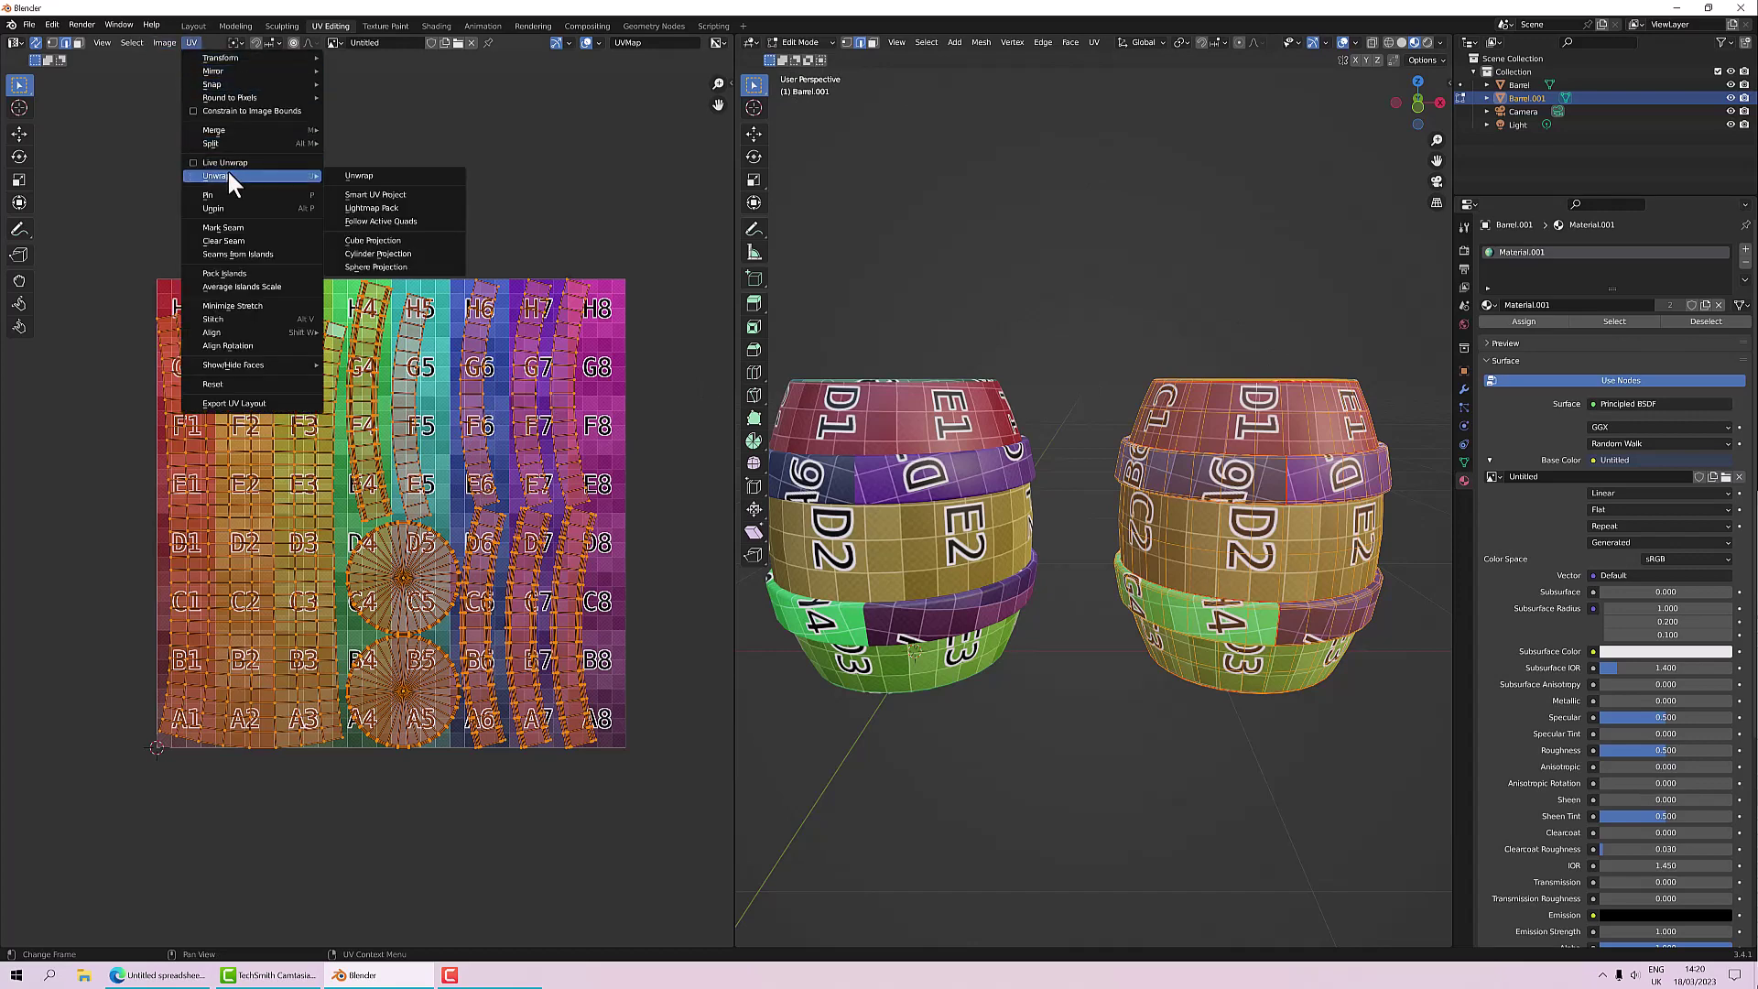
click(357, 195)
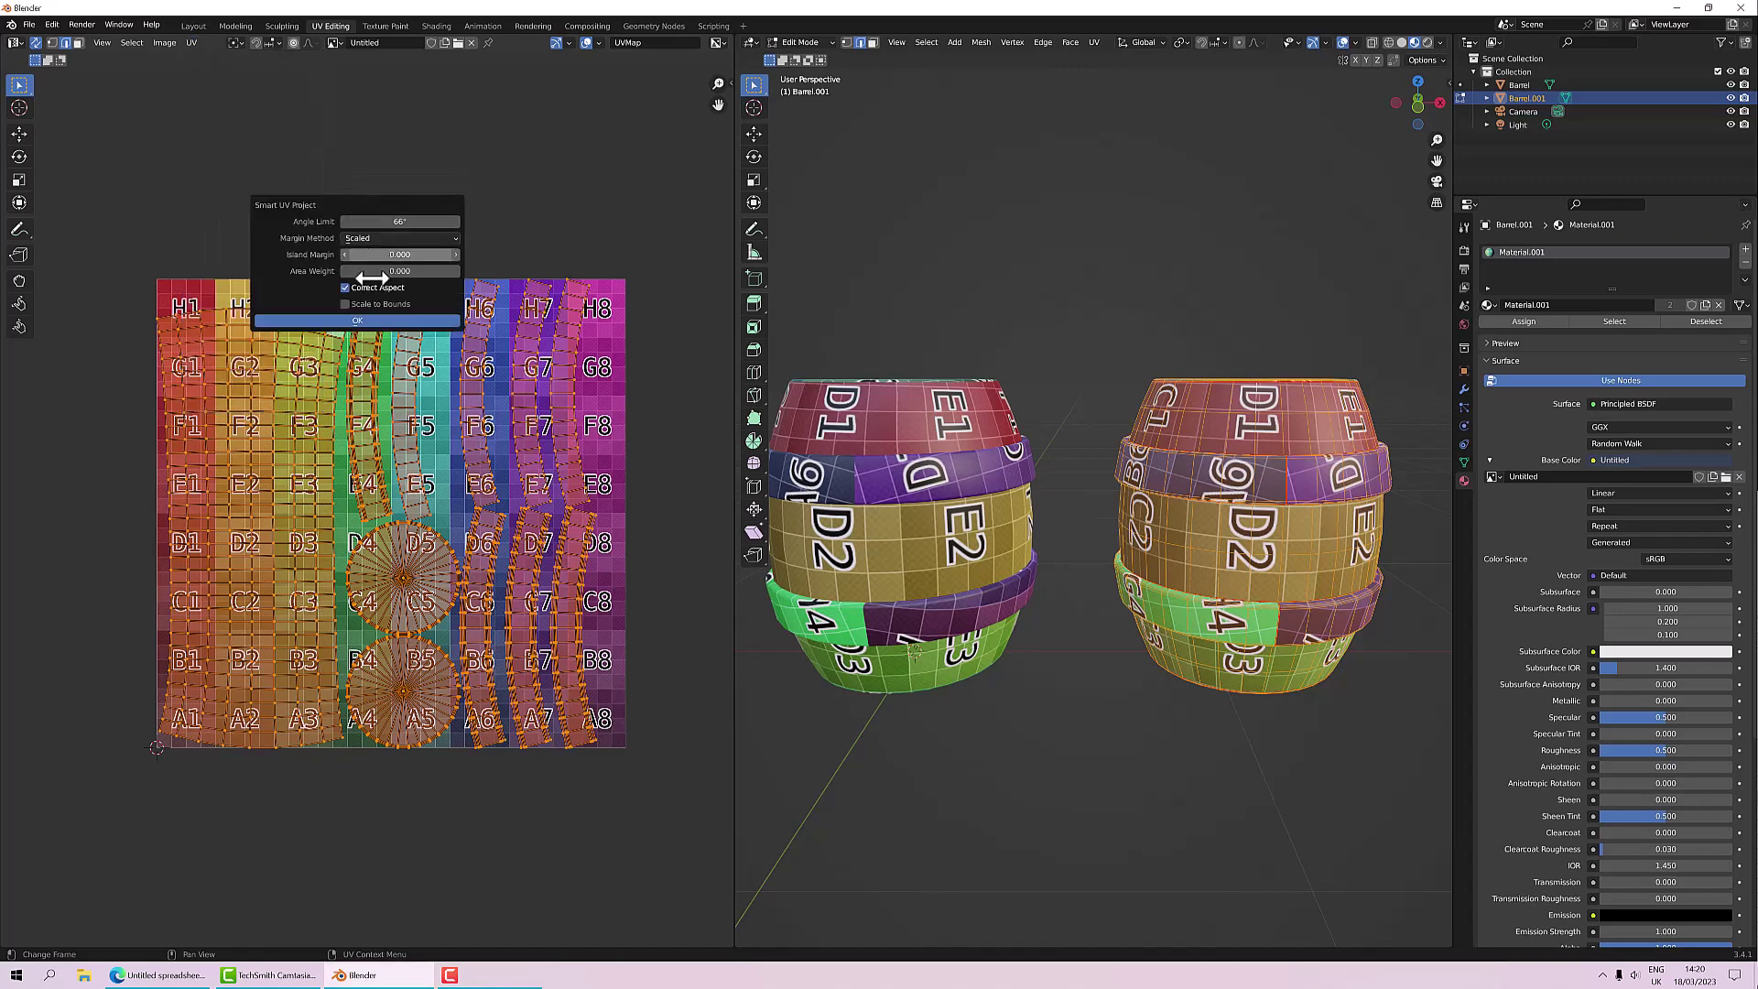
click(371, 317)
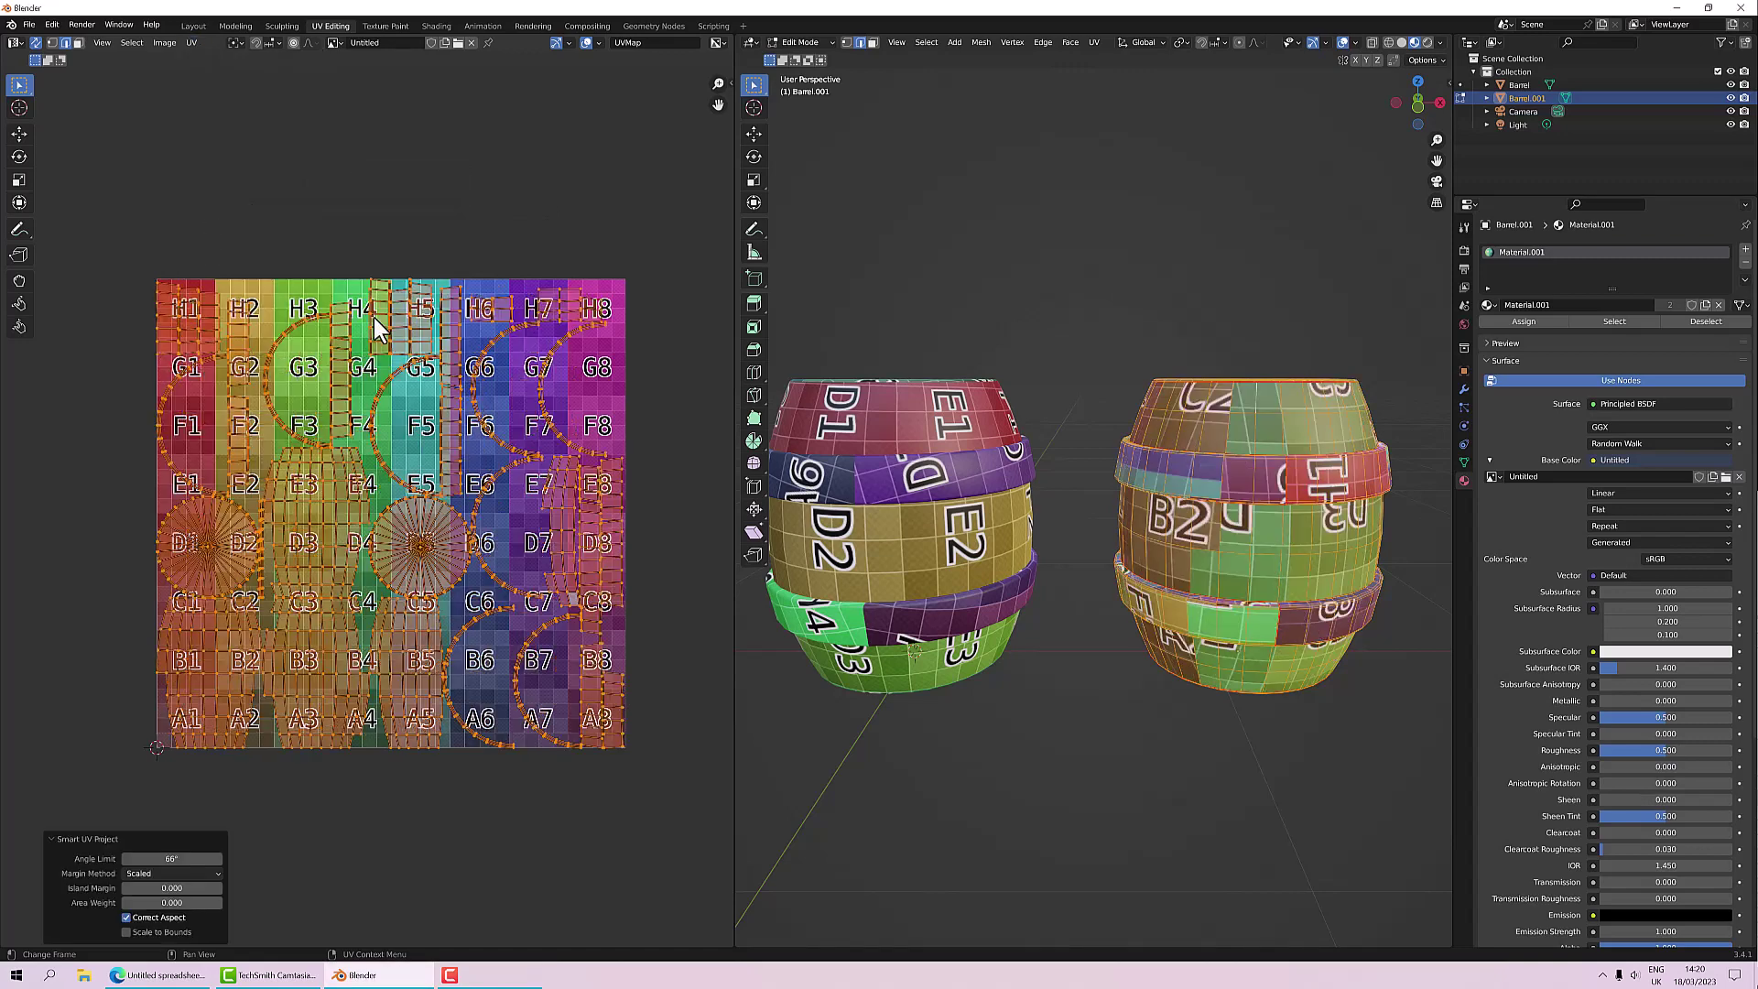
Step: Compare the color grid on the duplicate's sides, lid and underside with the seam-unwrapped original barrel
middle_drag(1003, 529, 1053, 533)
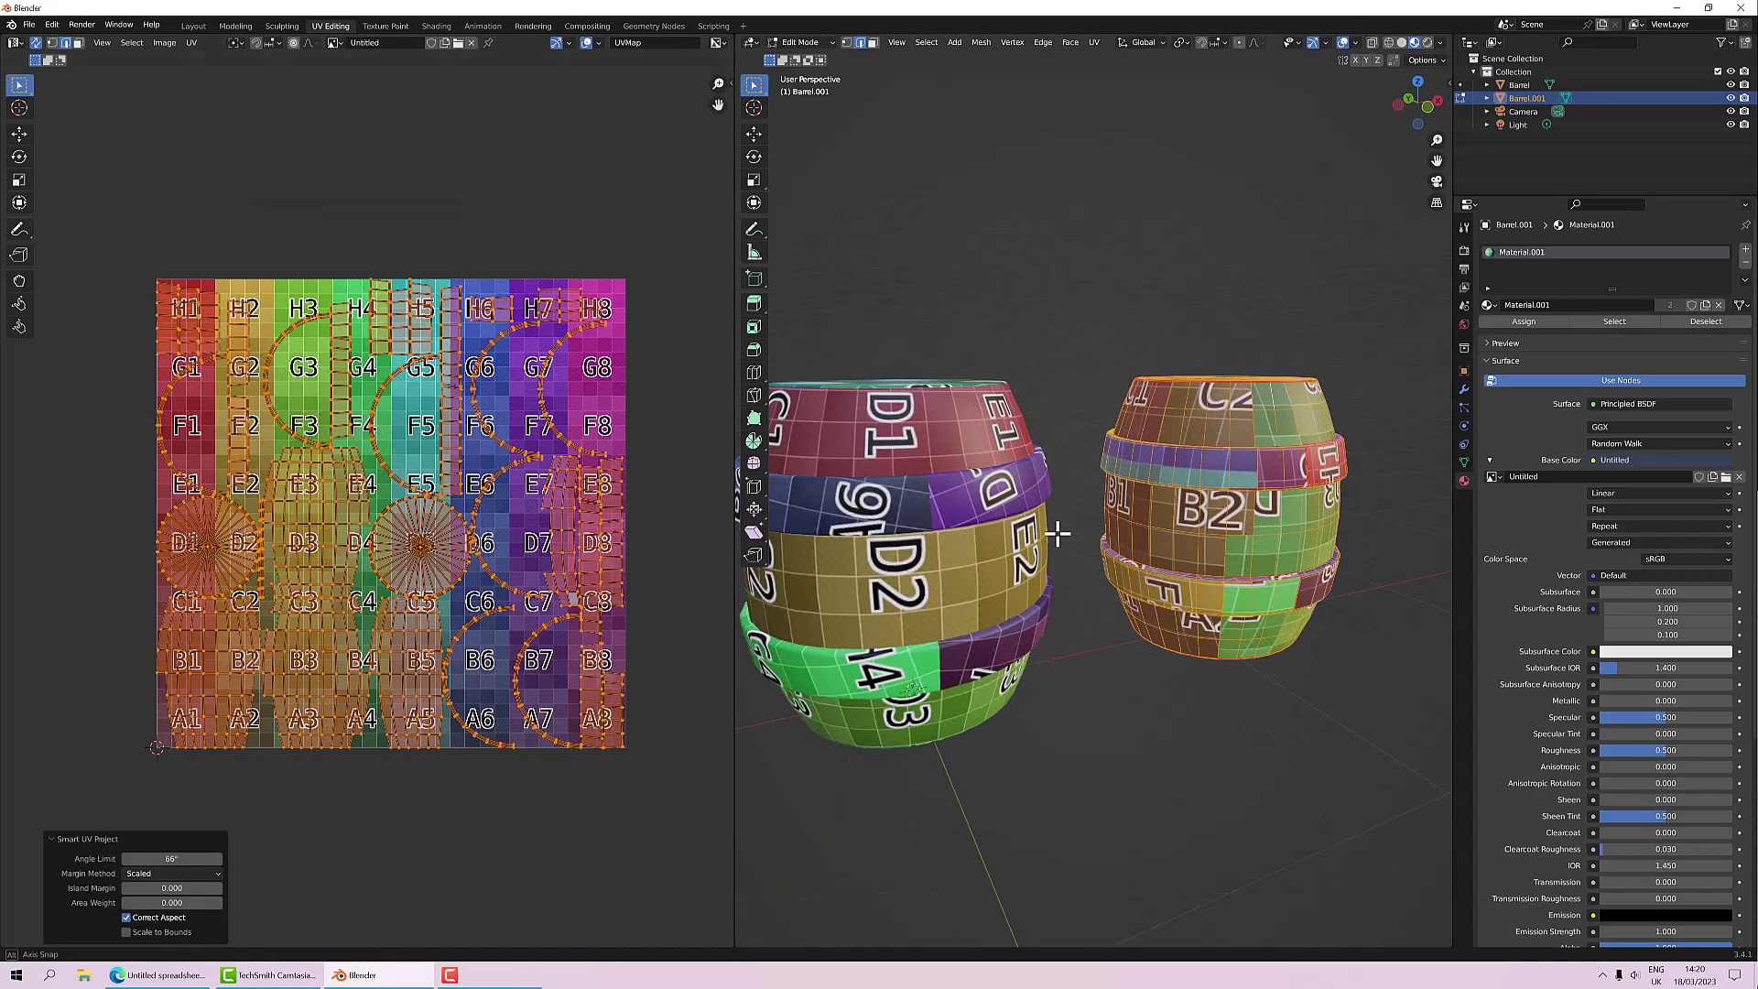
scroll(1062, 551, up, 2)
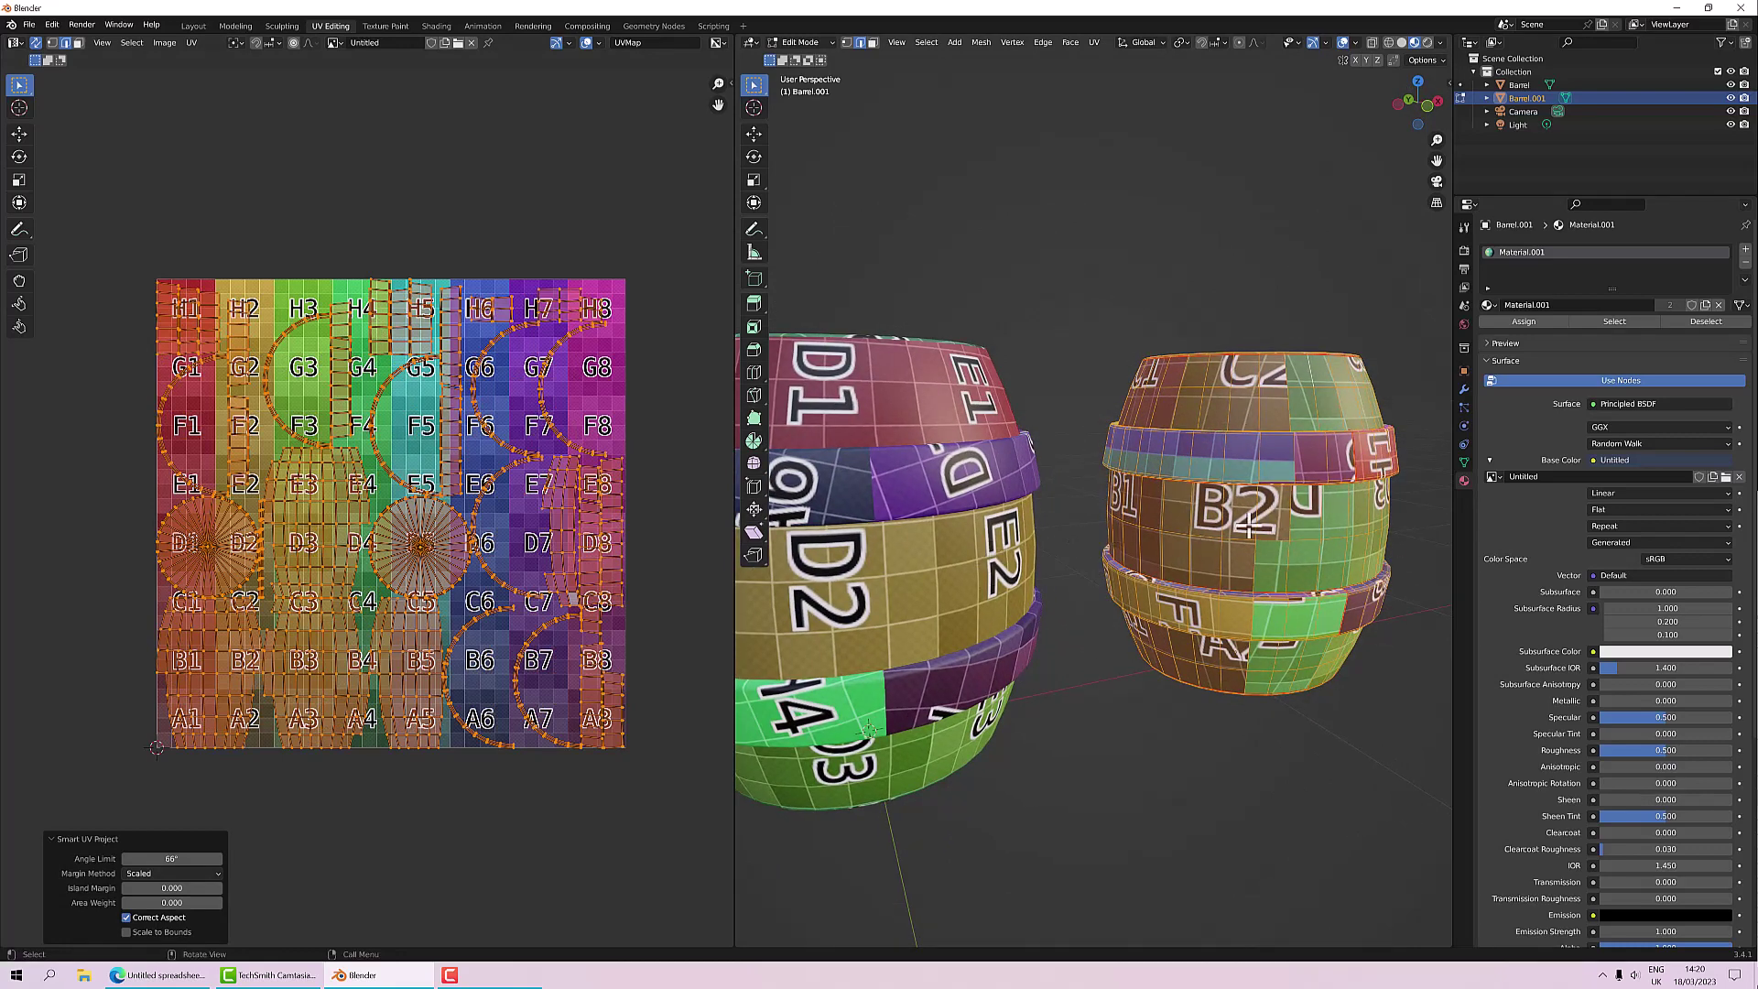
middle_drag(1268, 540, 1267, 501)
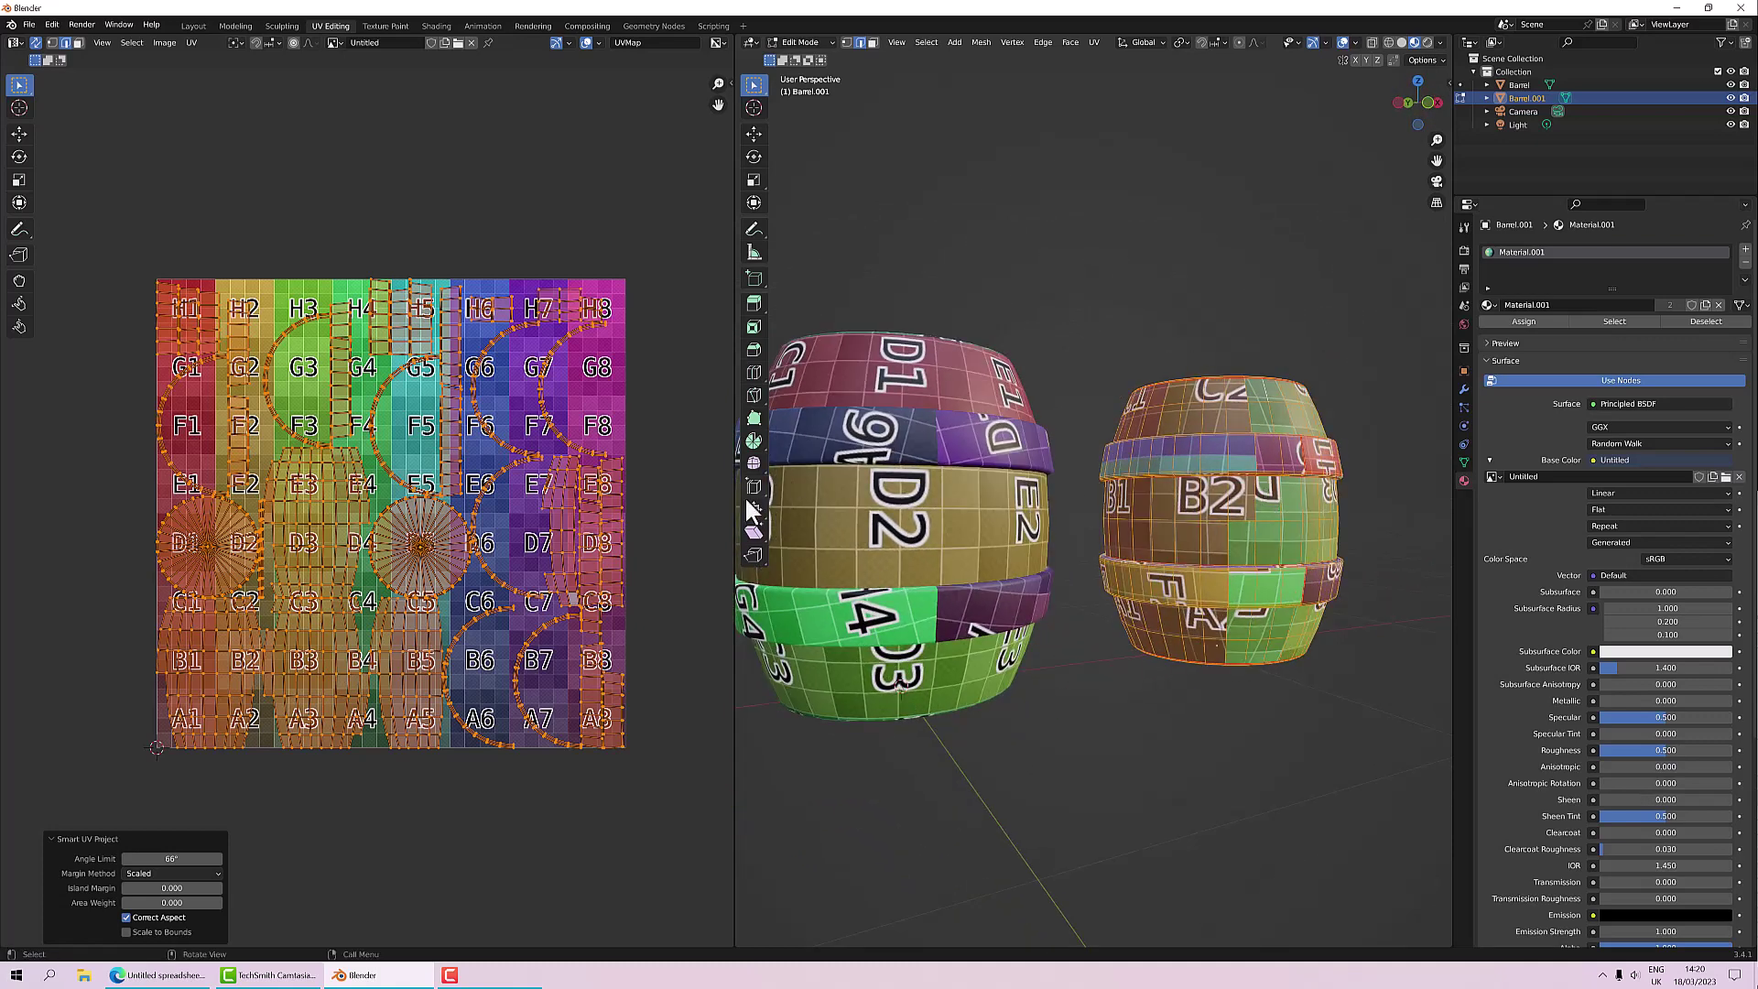
middle_drag(1211, 559, 1205, 618)
key(alt+a)
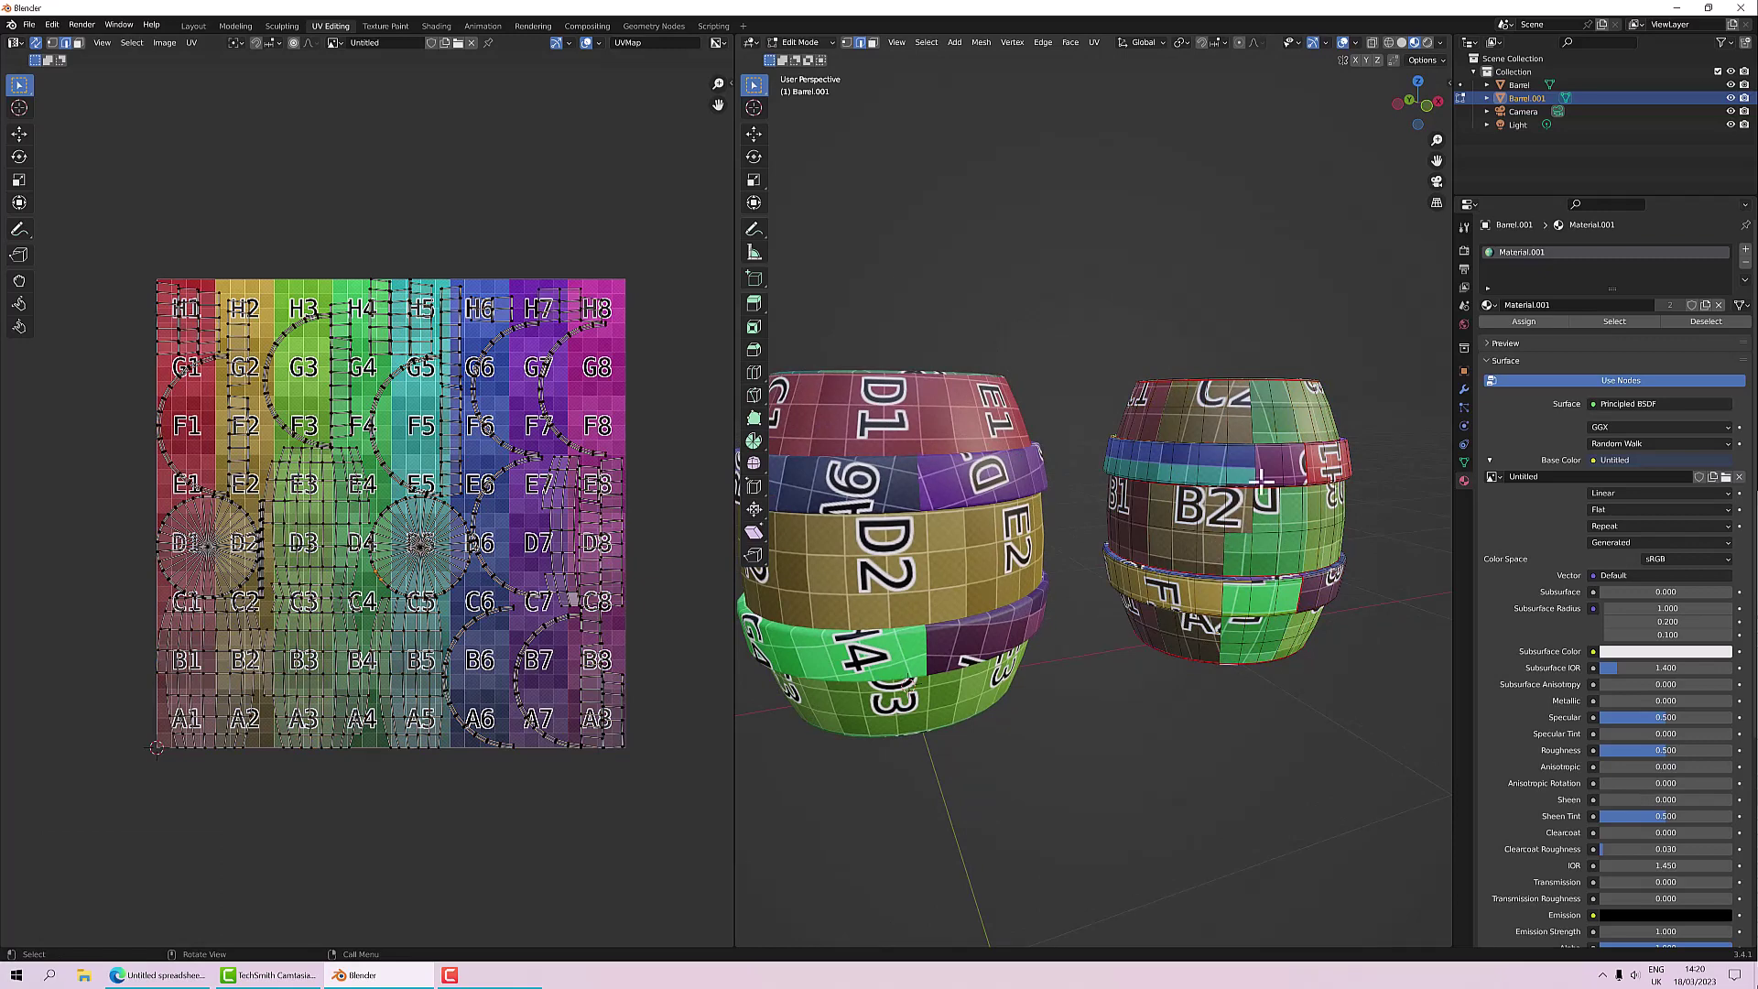
middle_drag(1324, 487, 1315, 596)
scroll(1269, 516, up, 4)
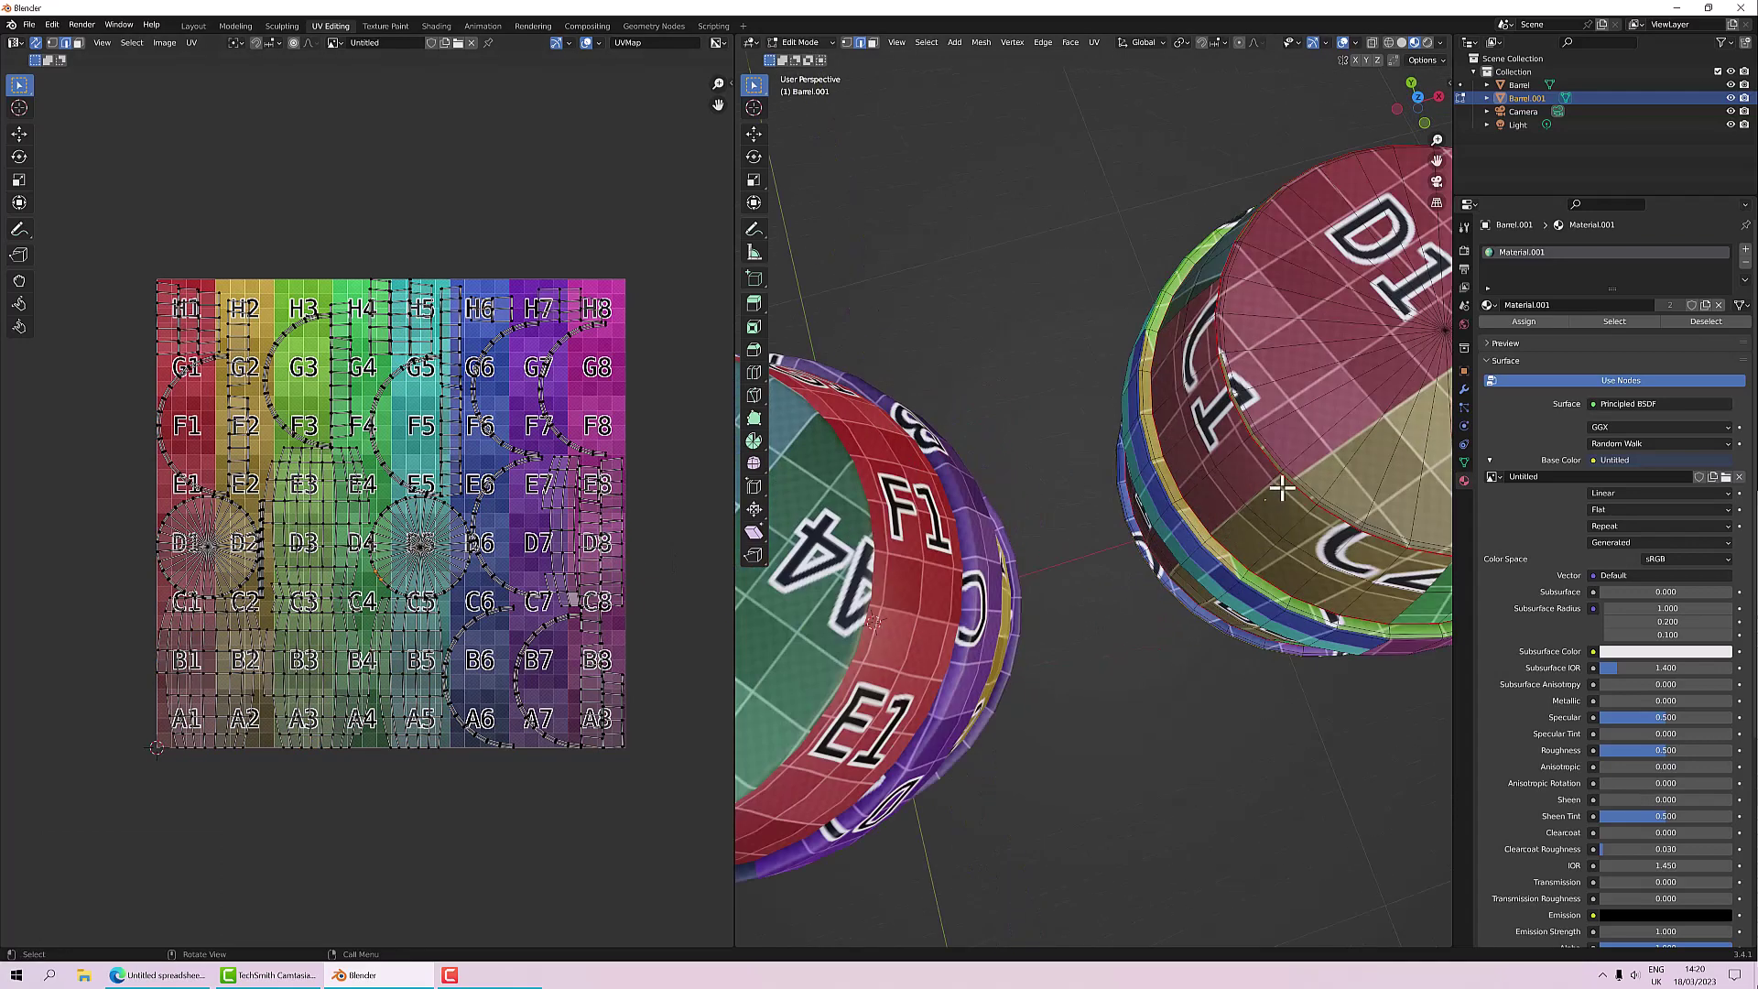
middle_drag(1323, 420, 1302, 459)
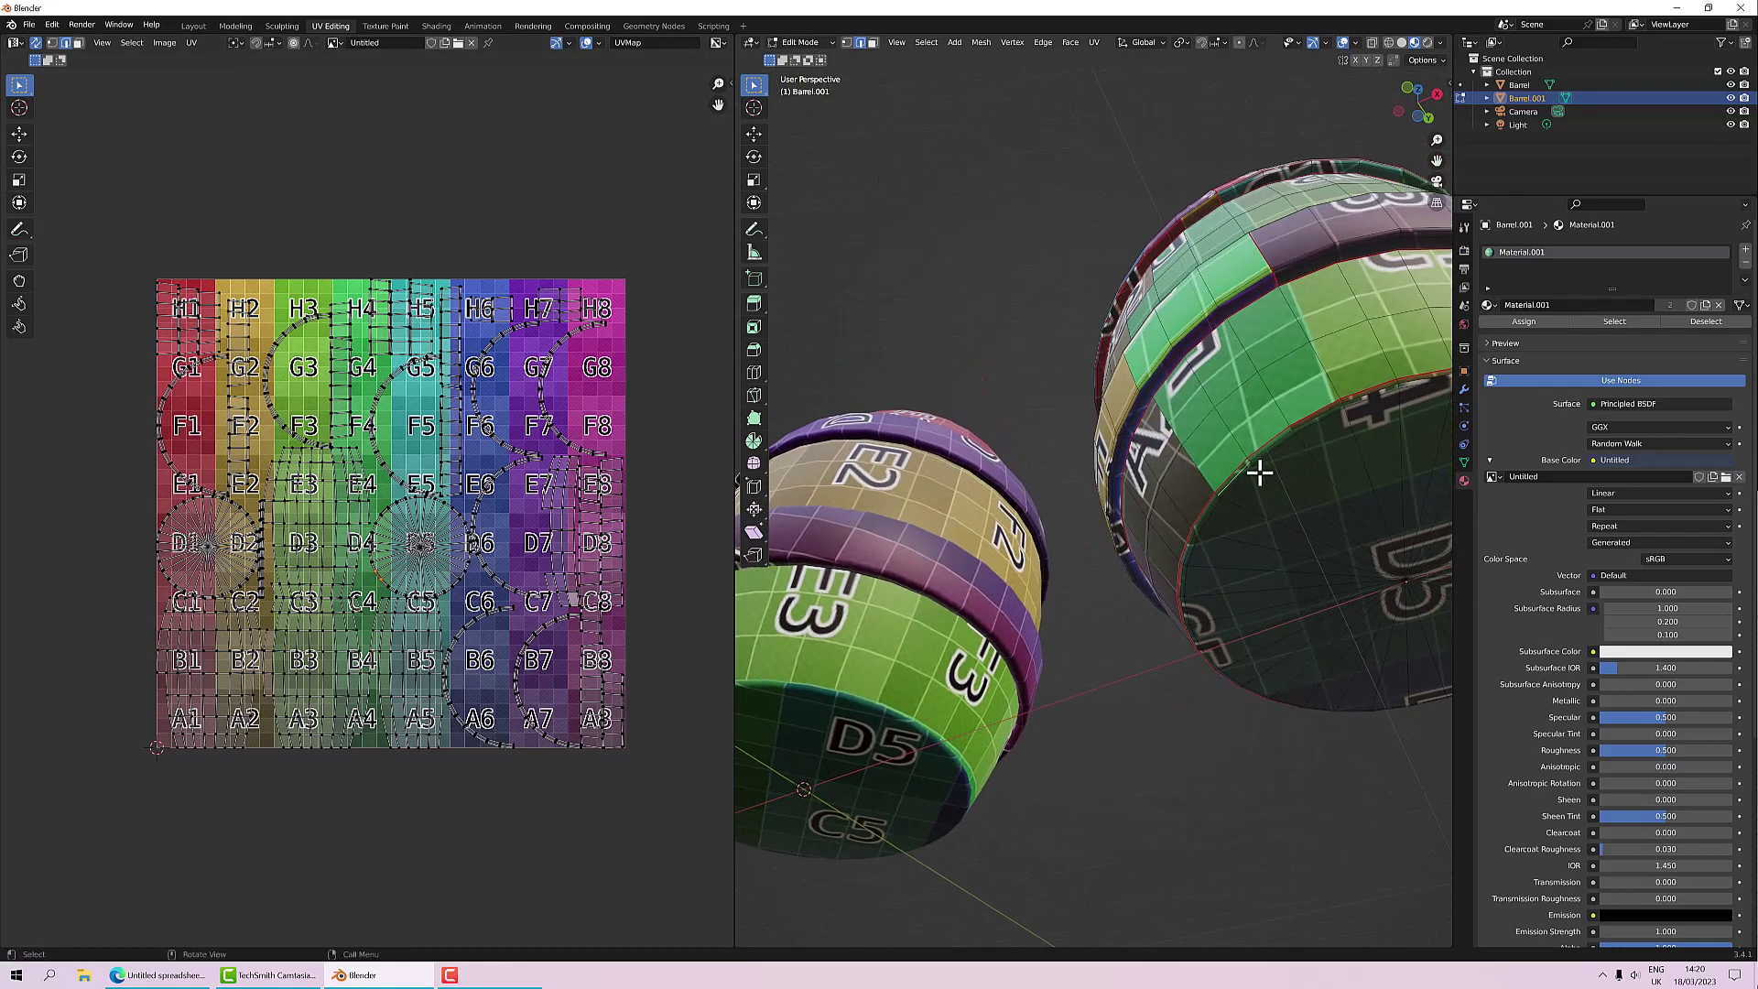
middle_drag(1161, 404, 1192, 541)
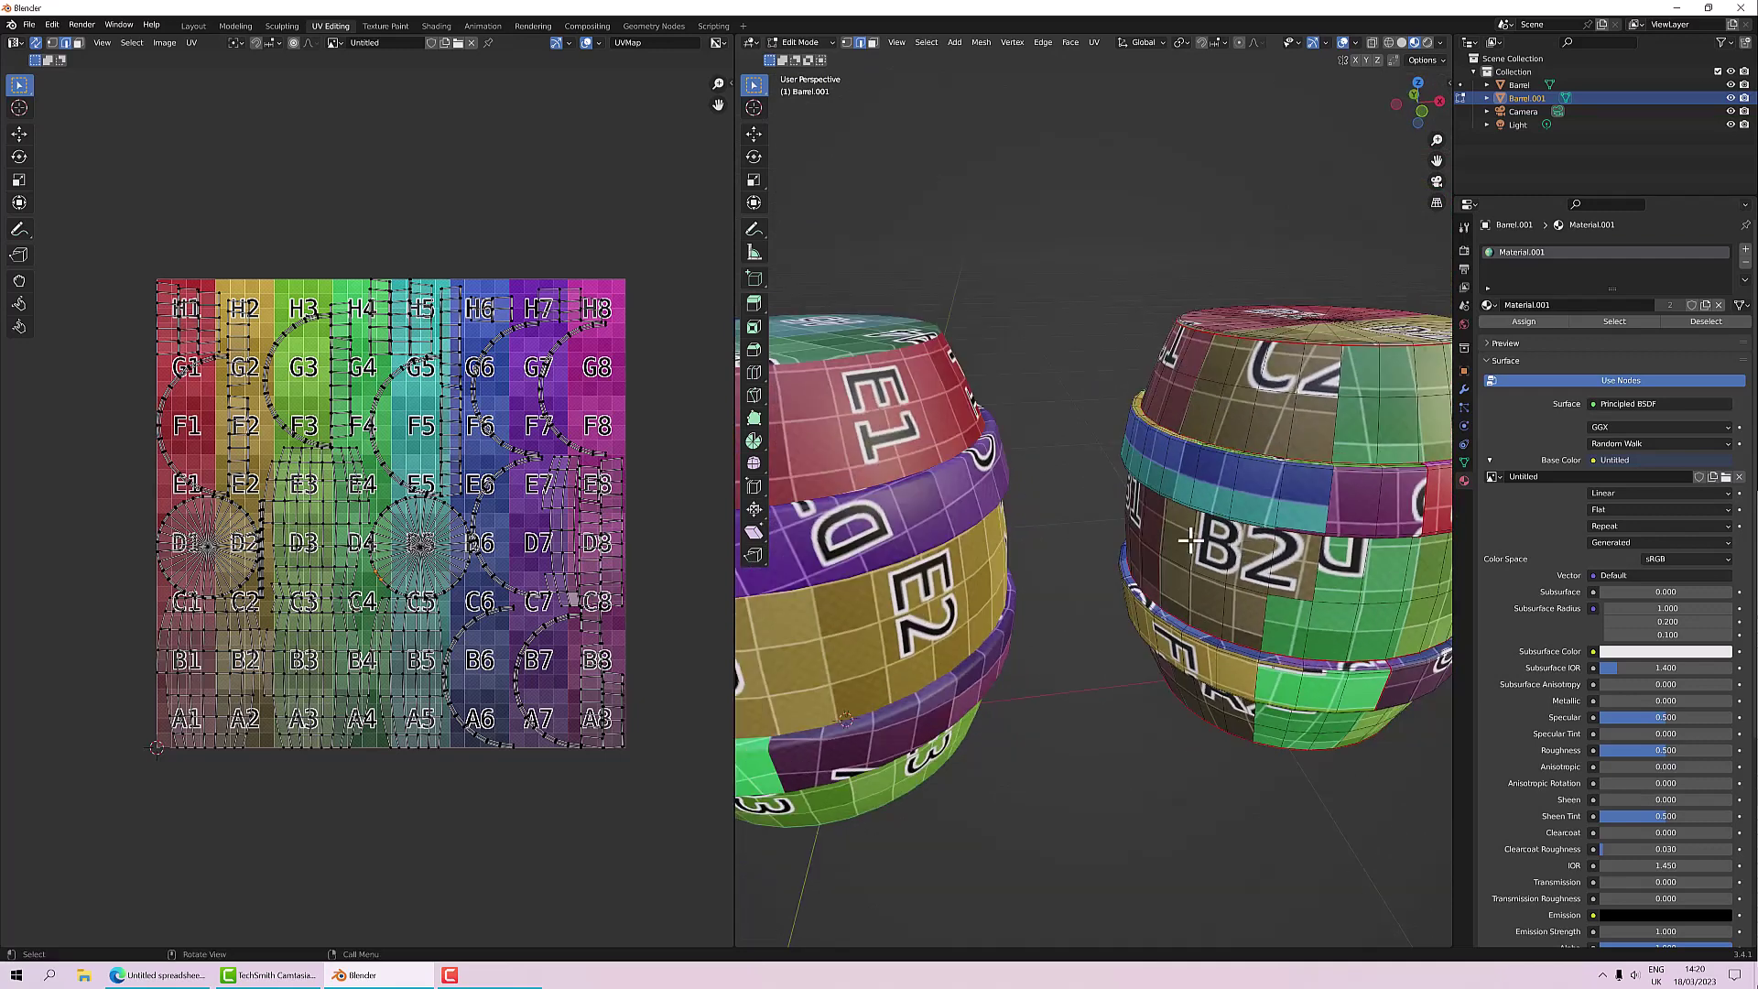
Step: Select all of the duplicate's geometry to examine its UV island layout, and clear the selection
key(a)
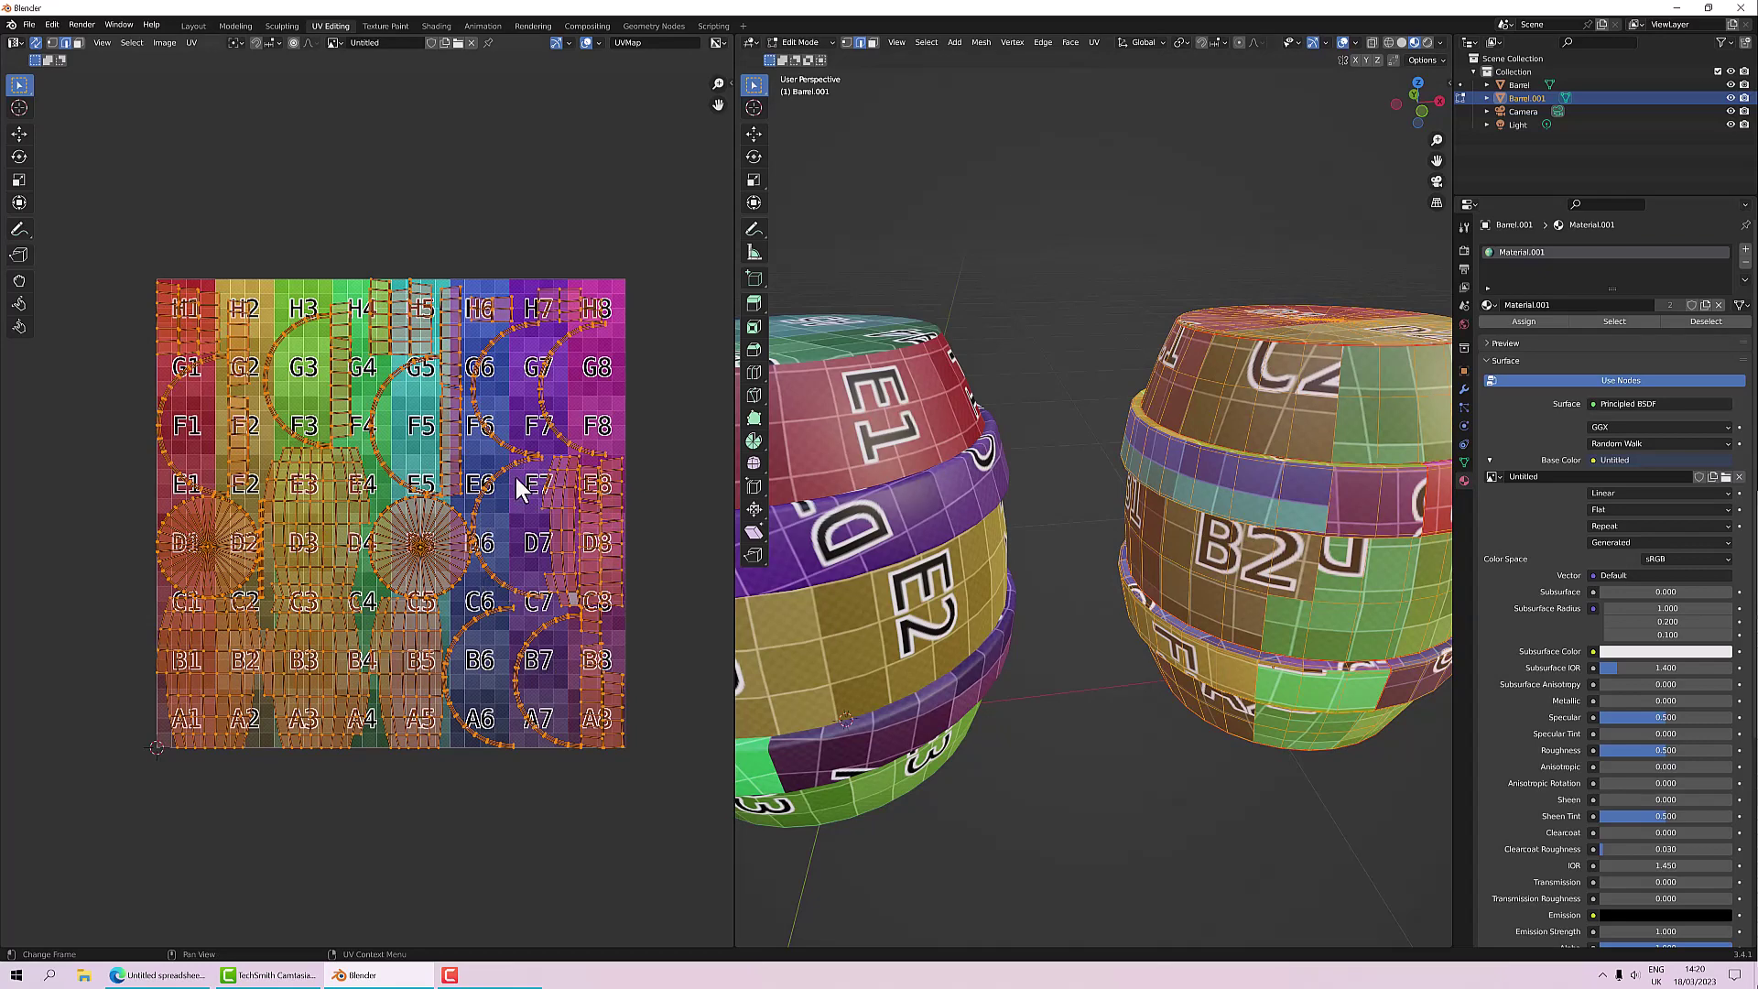
middle_drag(1040, 510, 1015, 495)
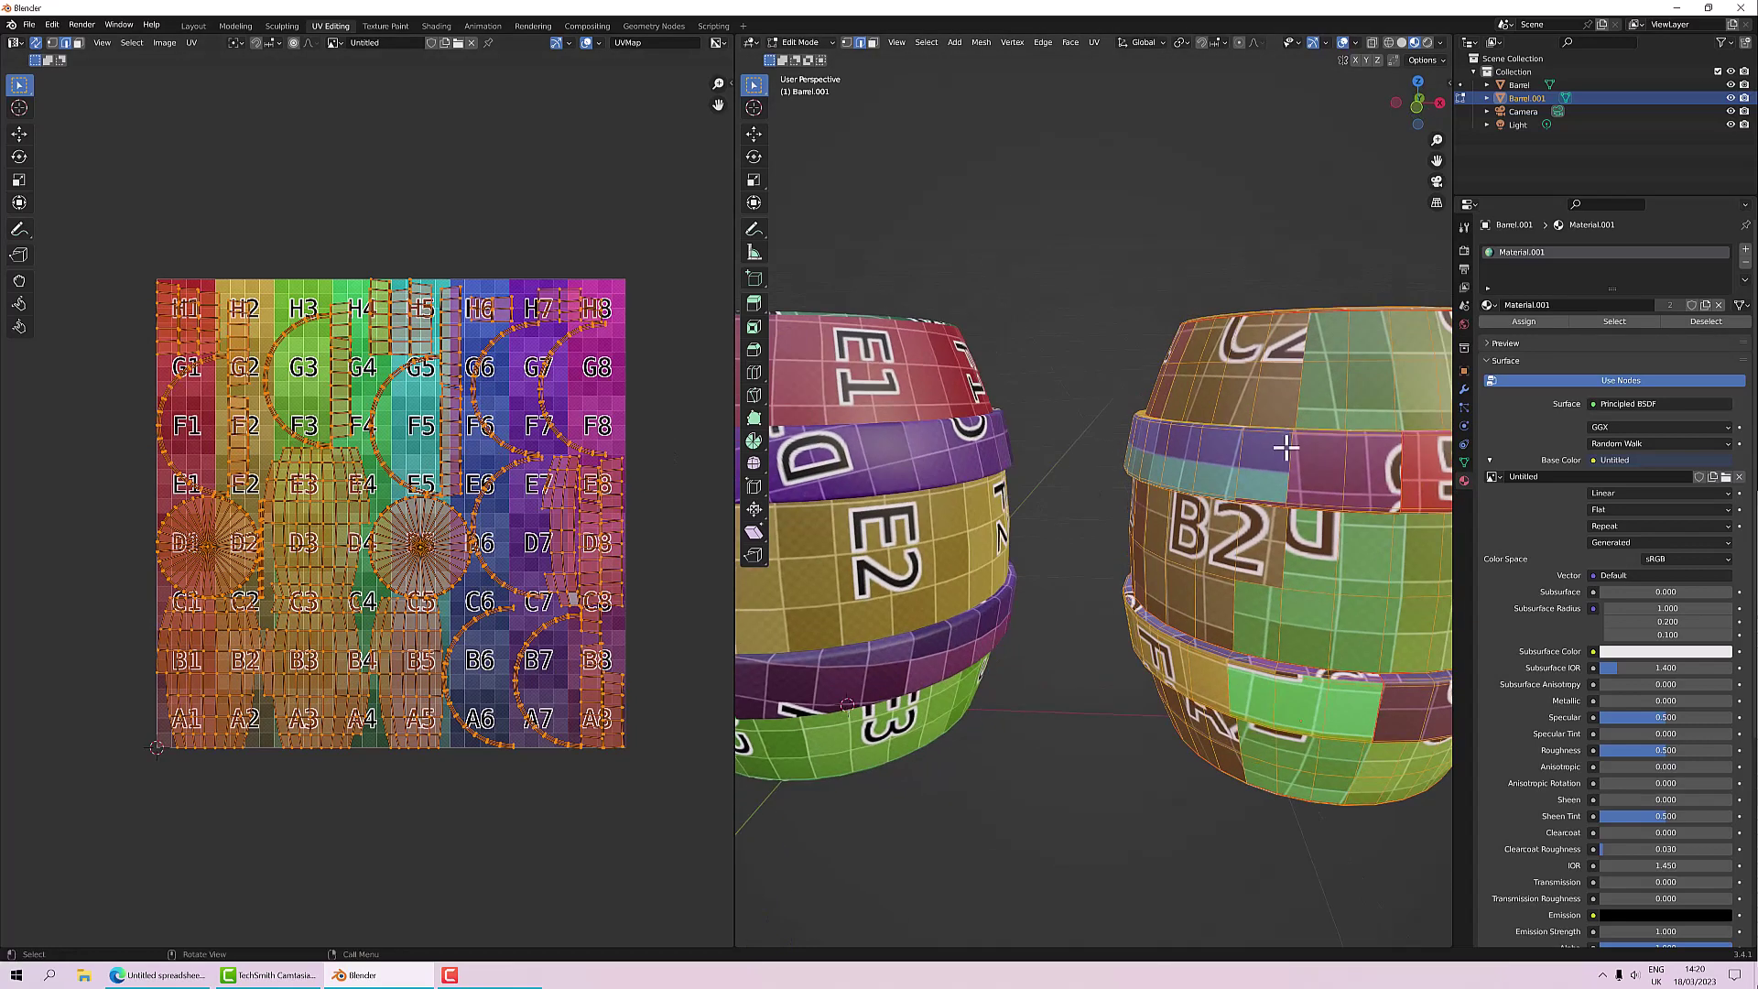
middle_drag(1282, 471, 1355, 558)
key(alt+a)
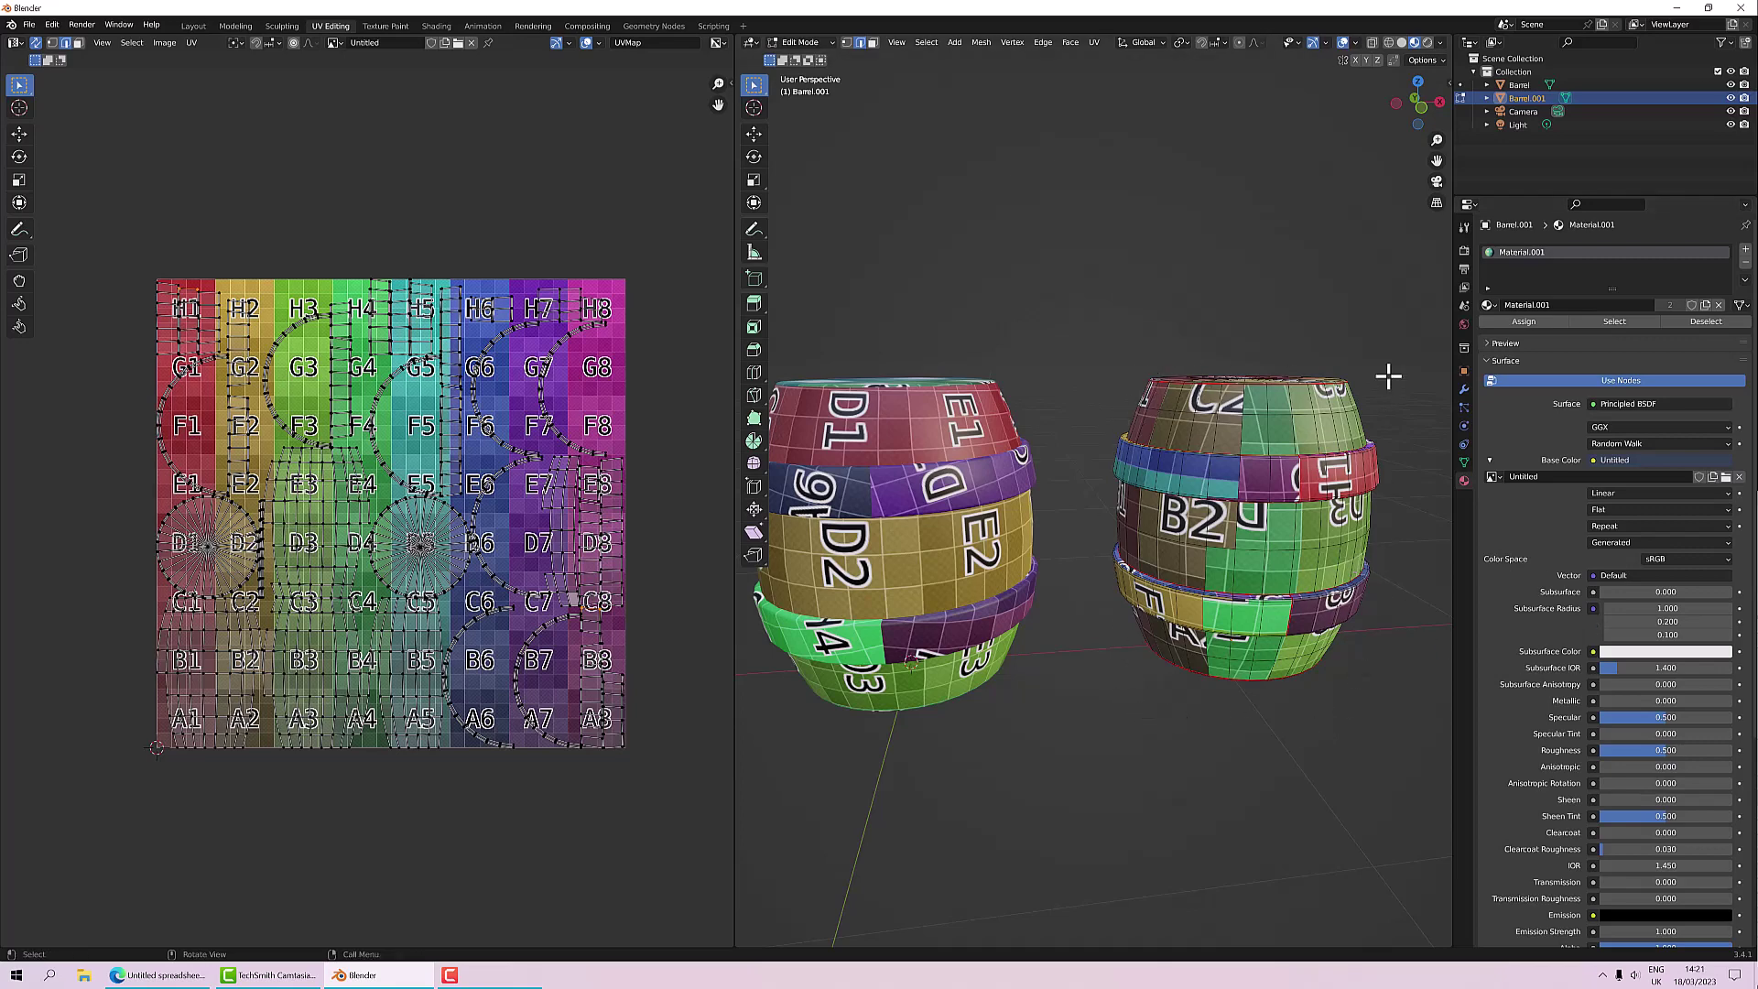
scroll(1008, 730, up, 2)
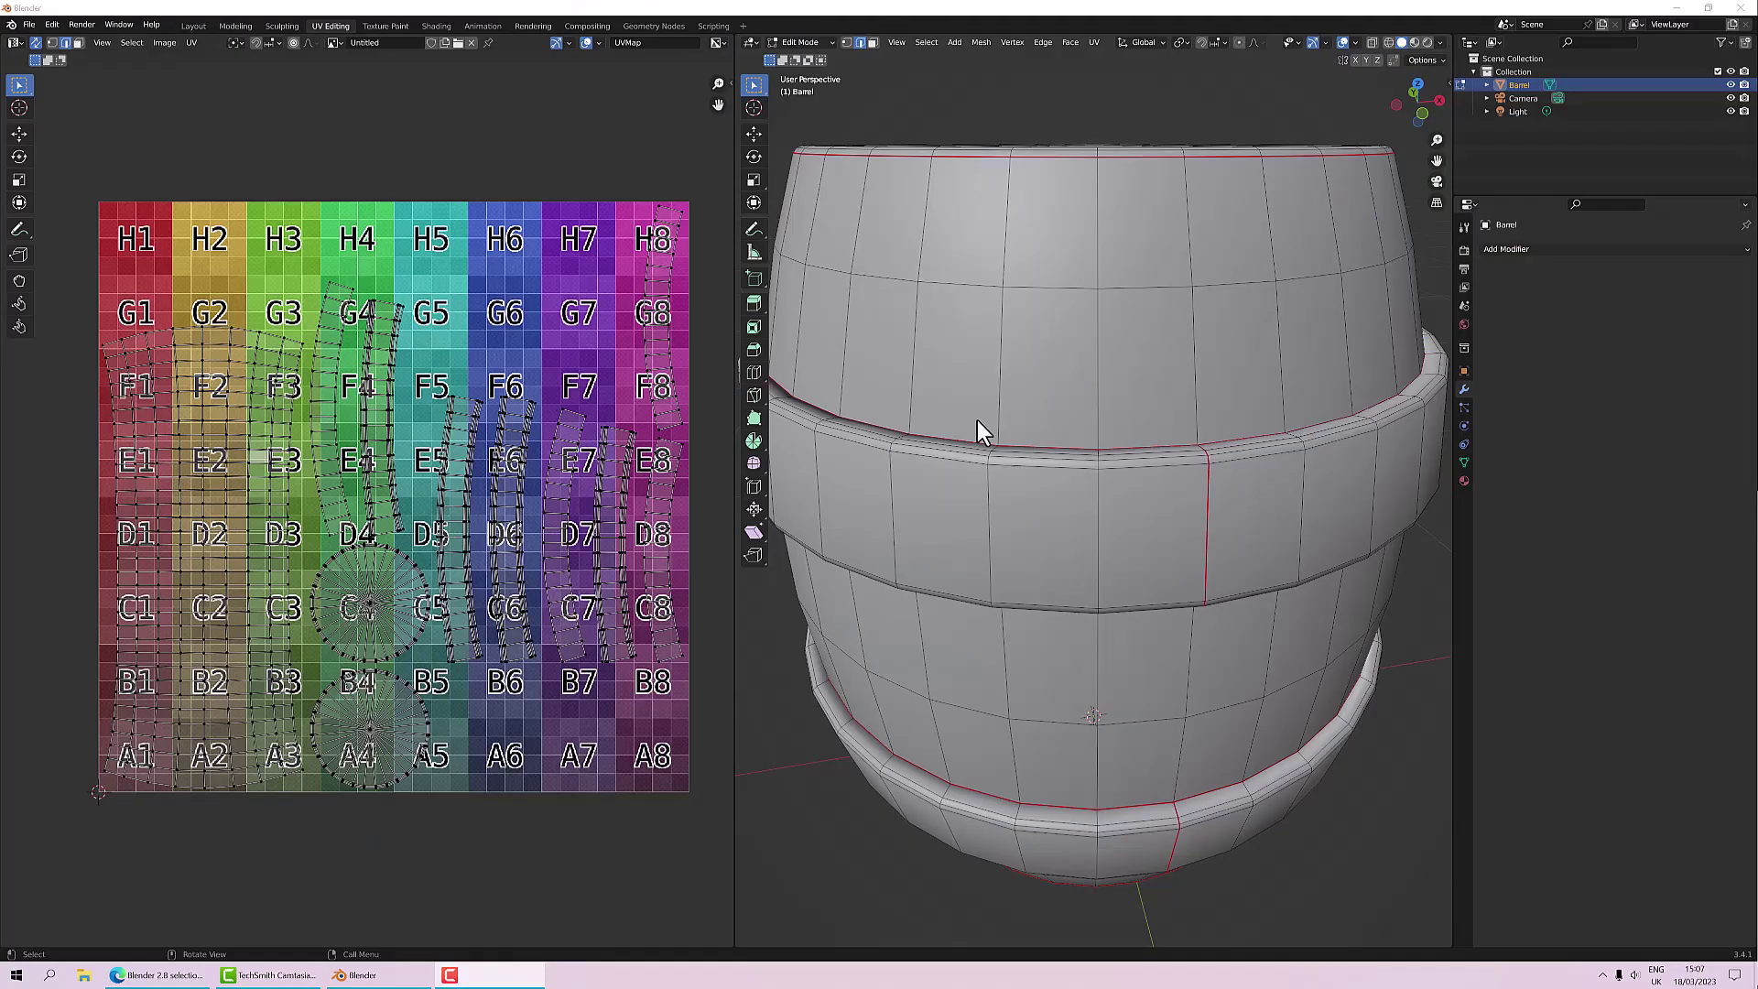
Step: Select the horizontal edge loop around the upper section of the barrel's body
middle_drag(1039, 417, 1150, 463)
scroll(1150, 463, down, 3)
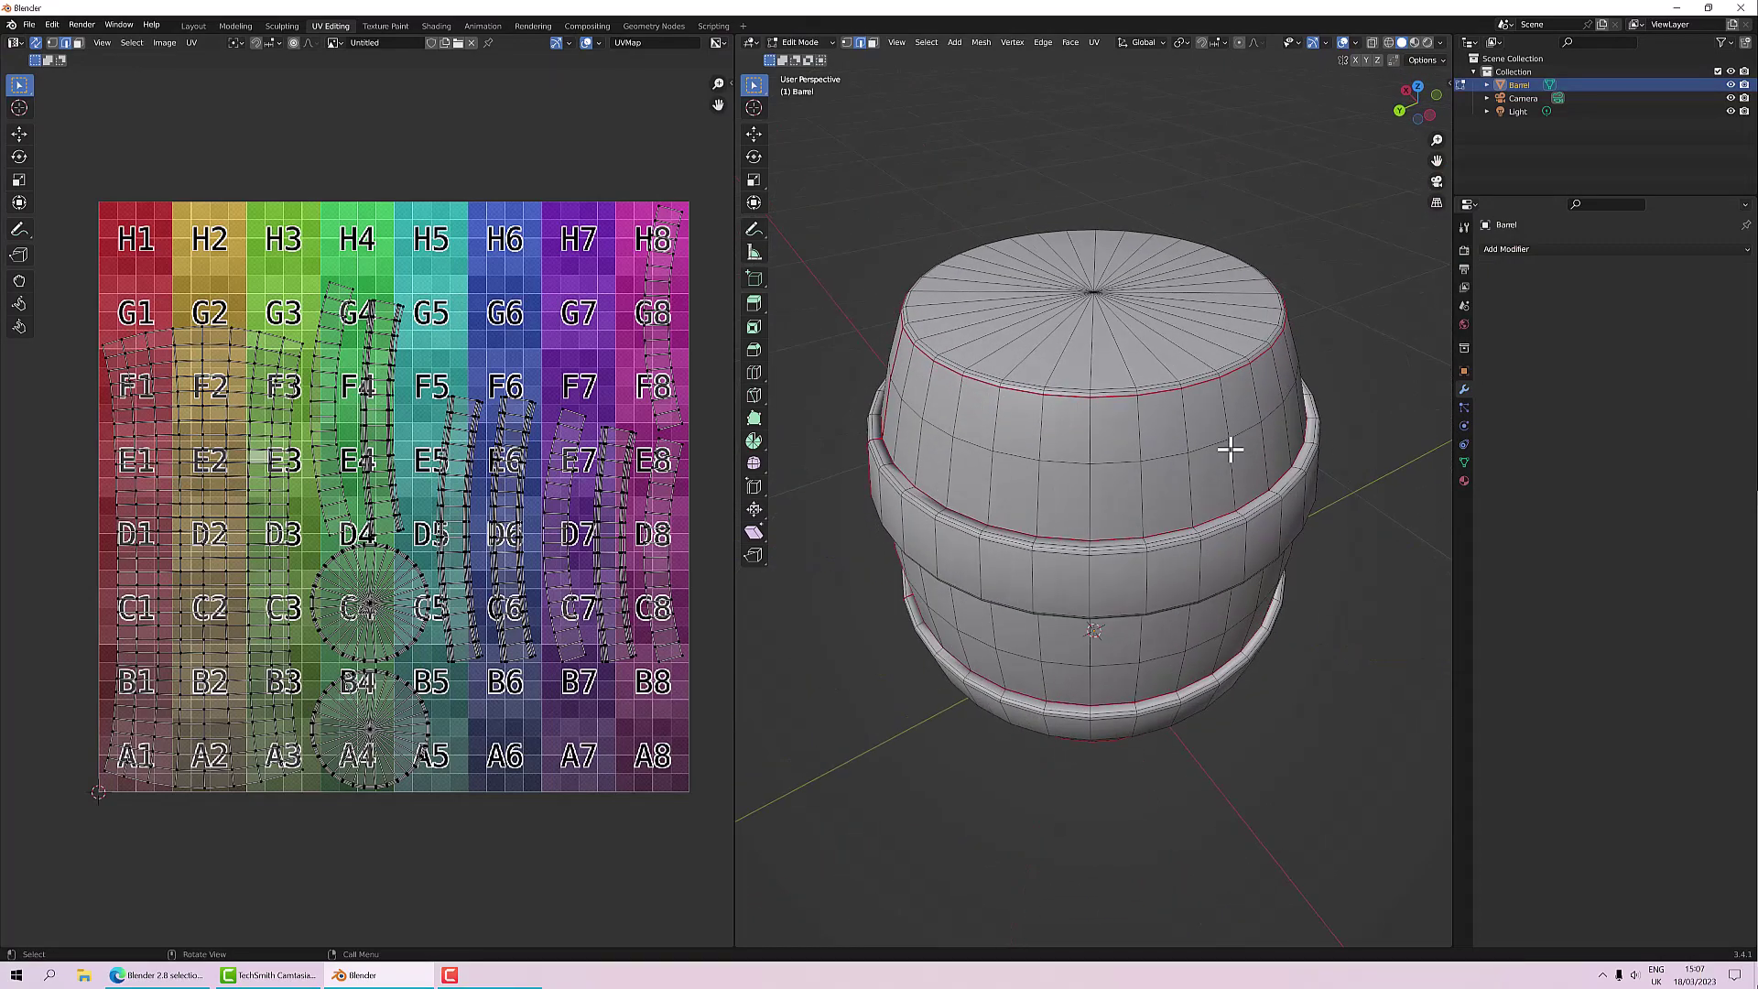
middle_drag(997, 448, 1090, 442)
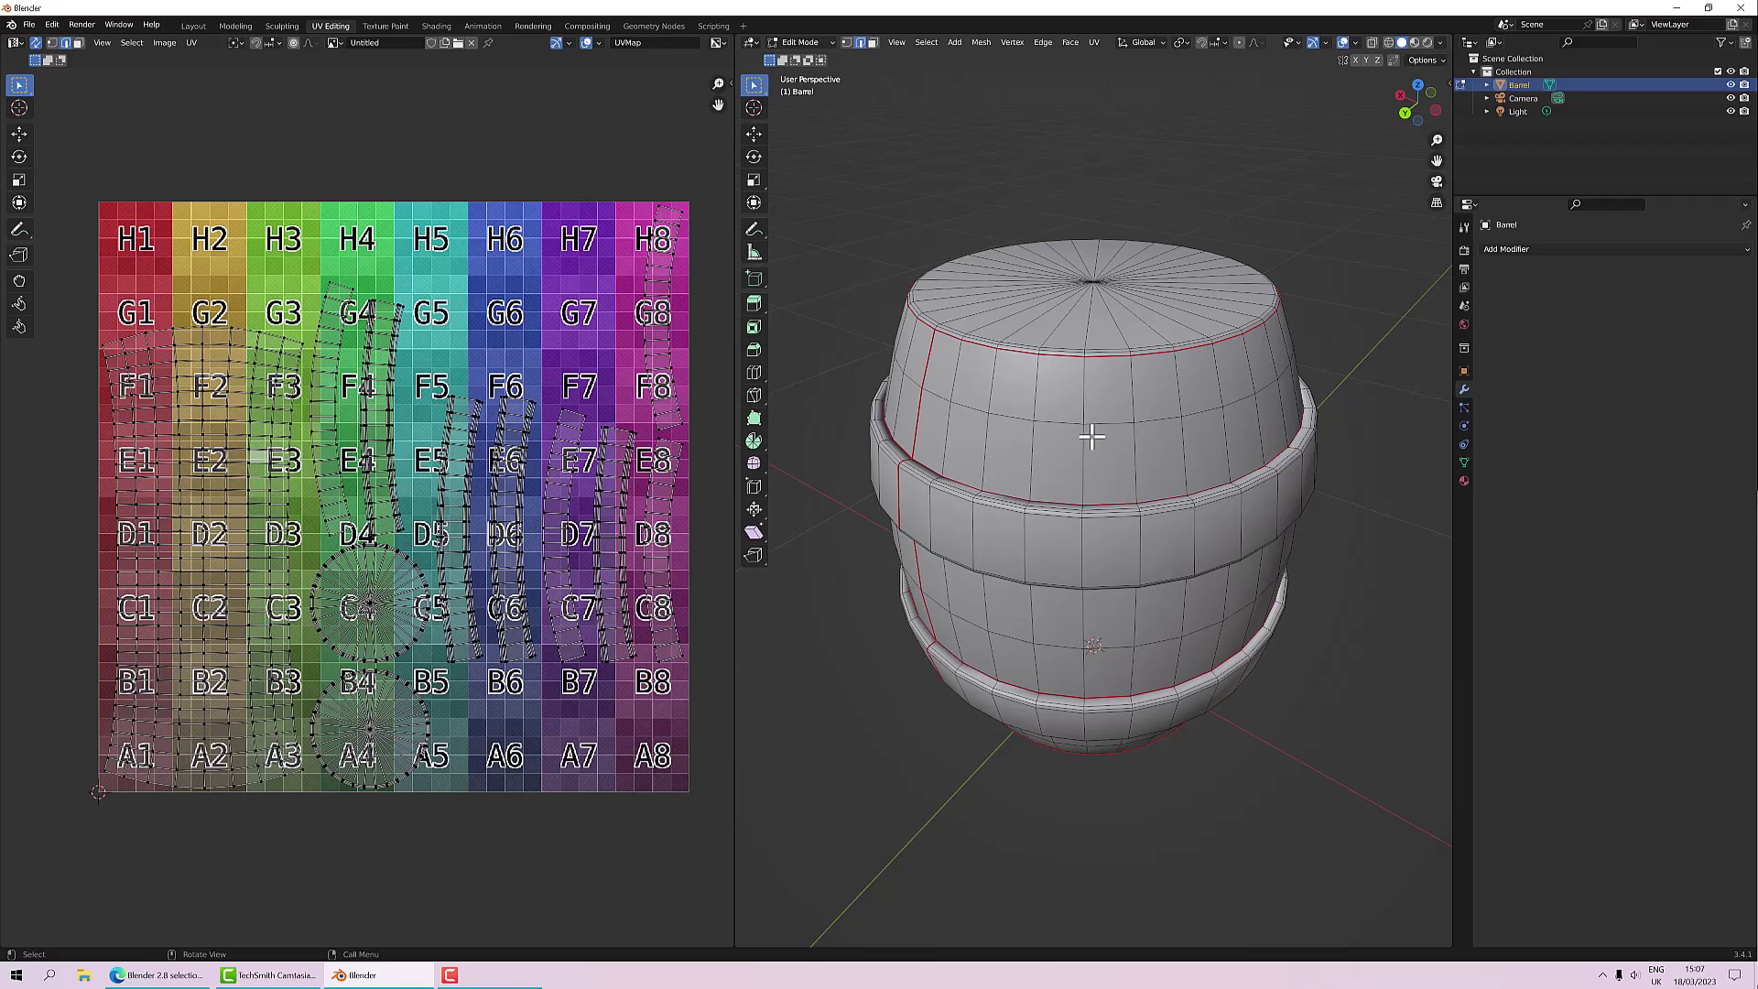
middle_drag(1099, 438, 1115, 385)
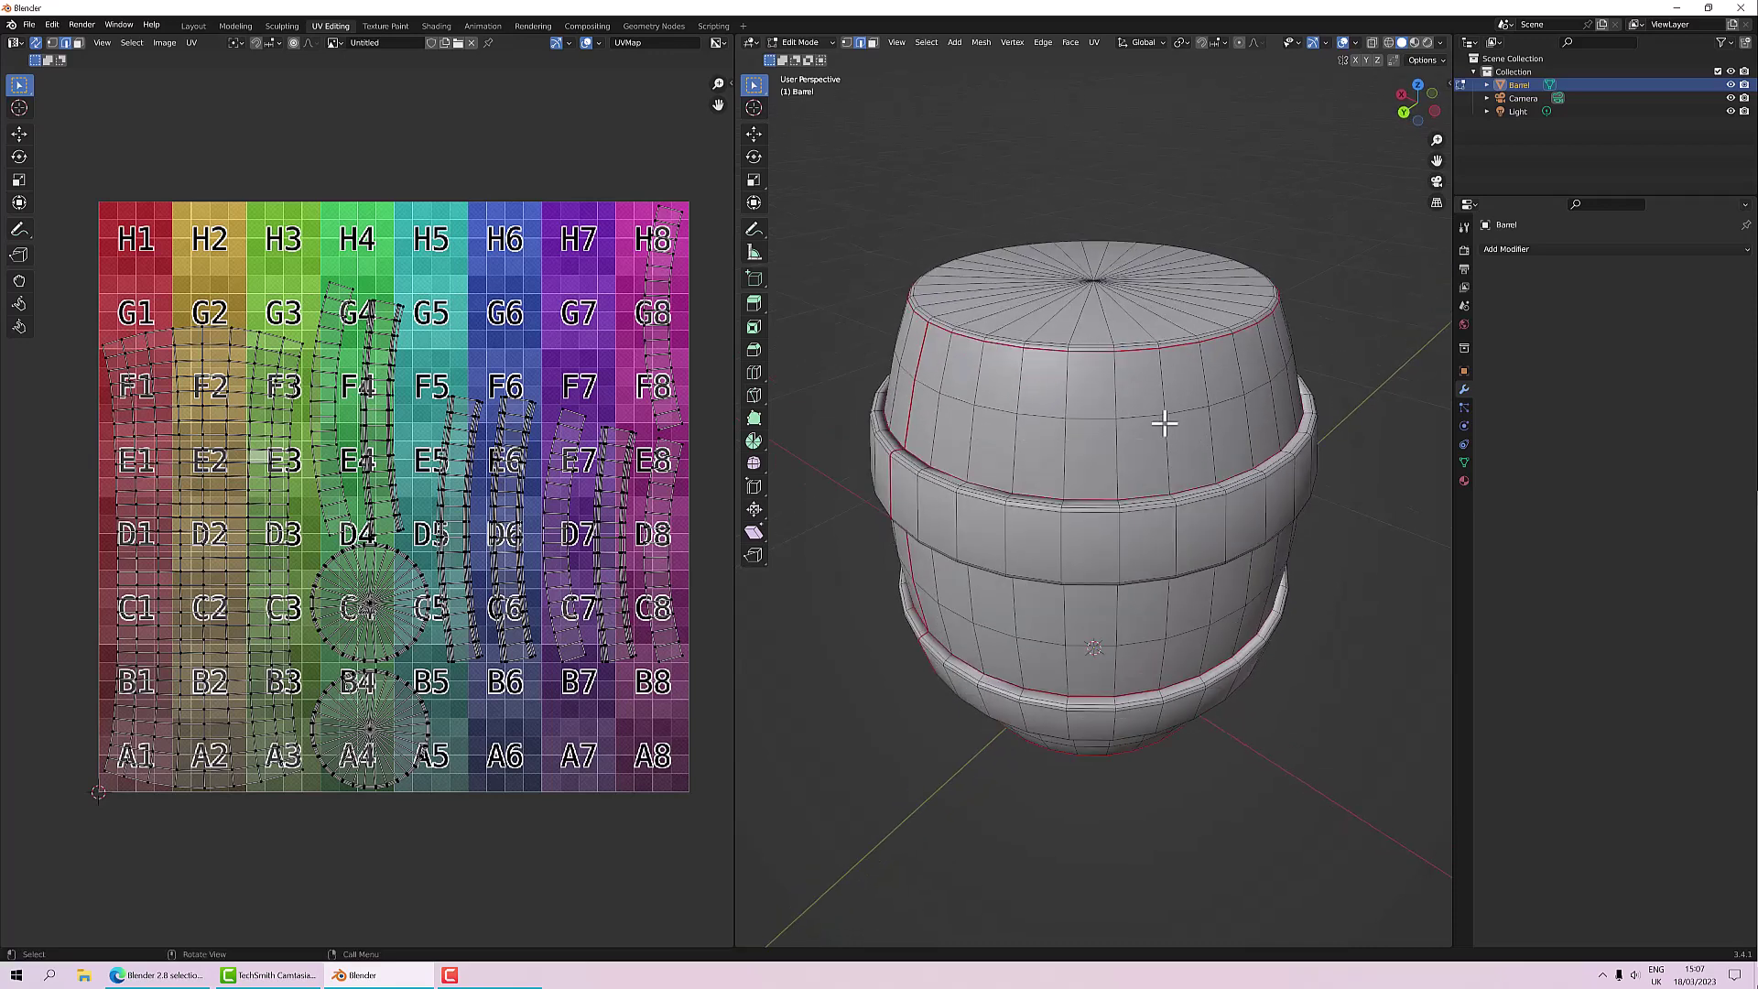
alt+click(1097, 415)
middle_drag(1253, 407, 1098, 503)
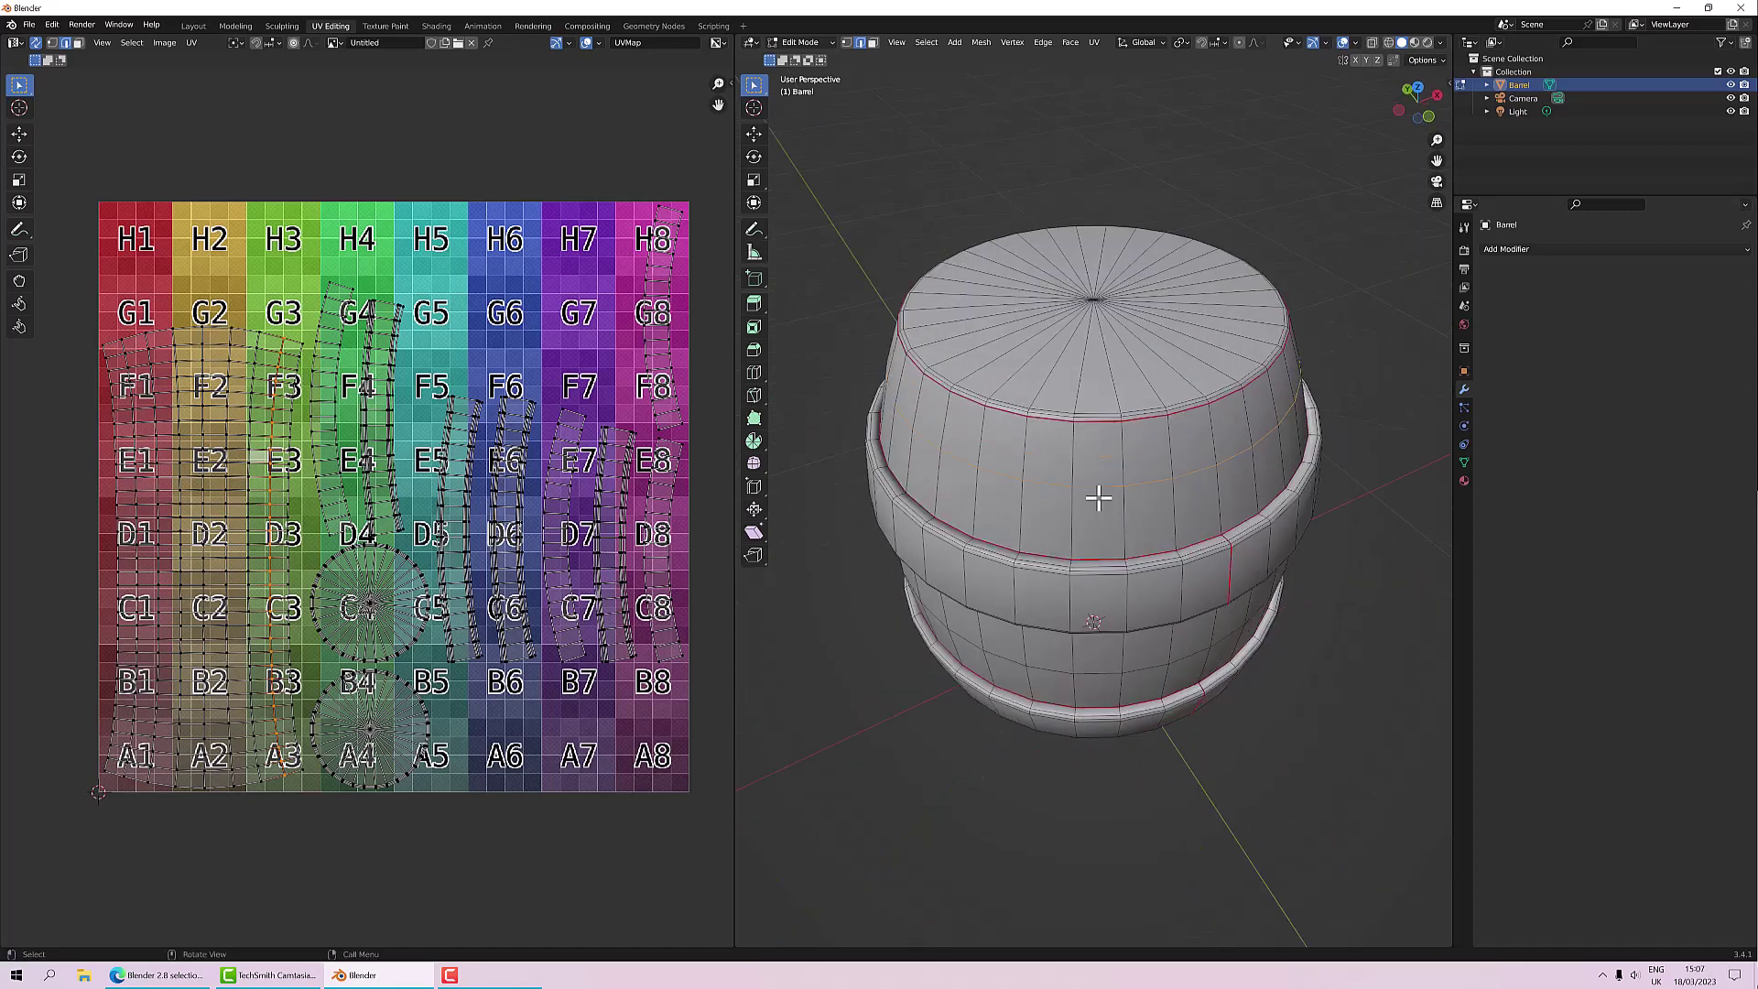
Step: Select one vertical edge near the top rim and one near the base, and select the shortest path of edges between them
click(1118, 444)
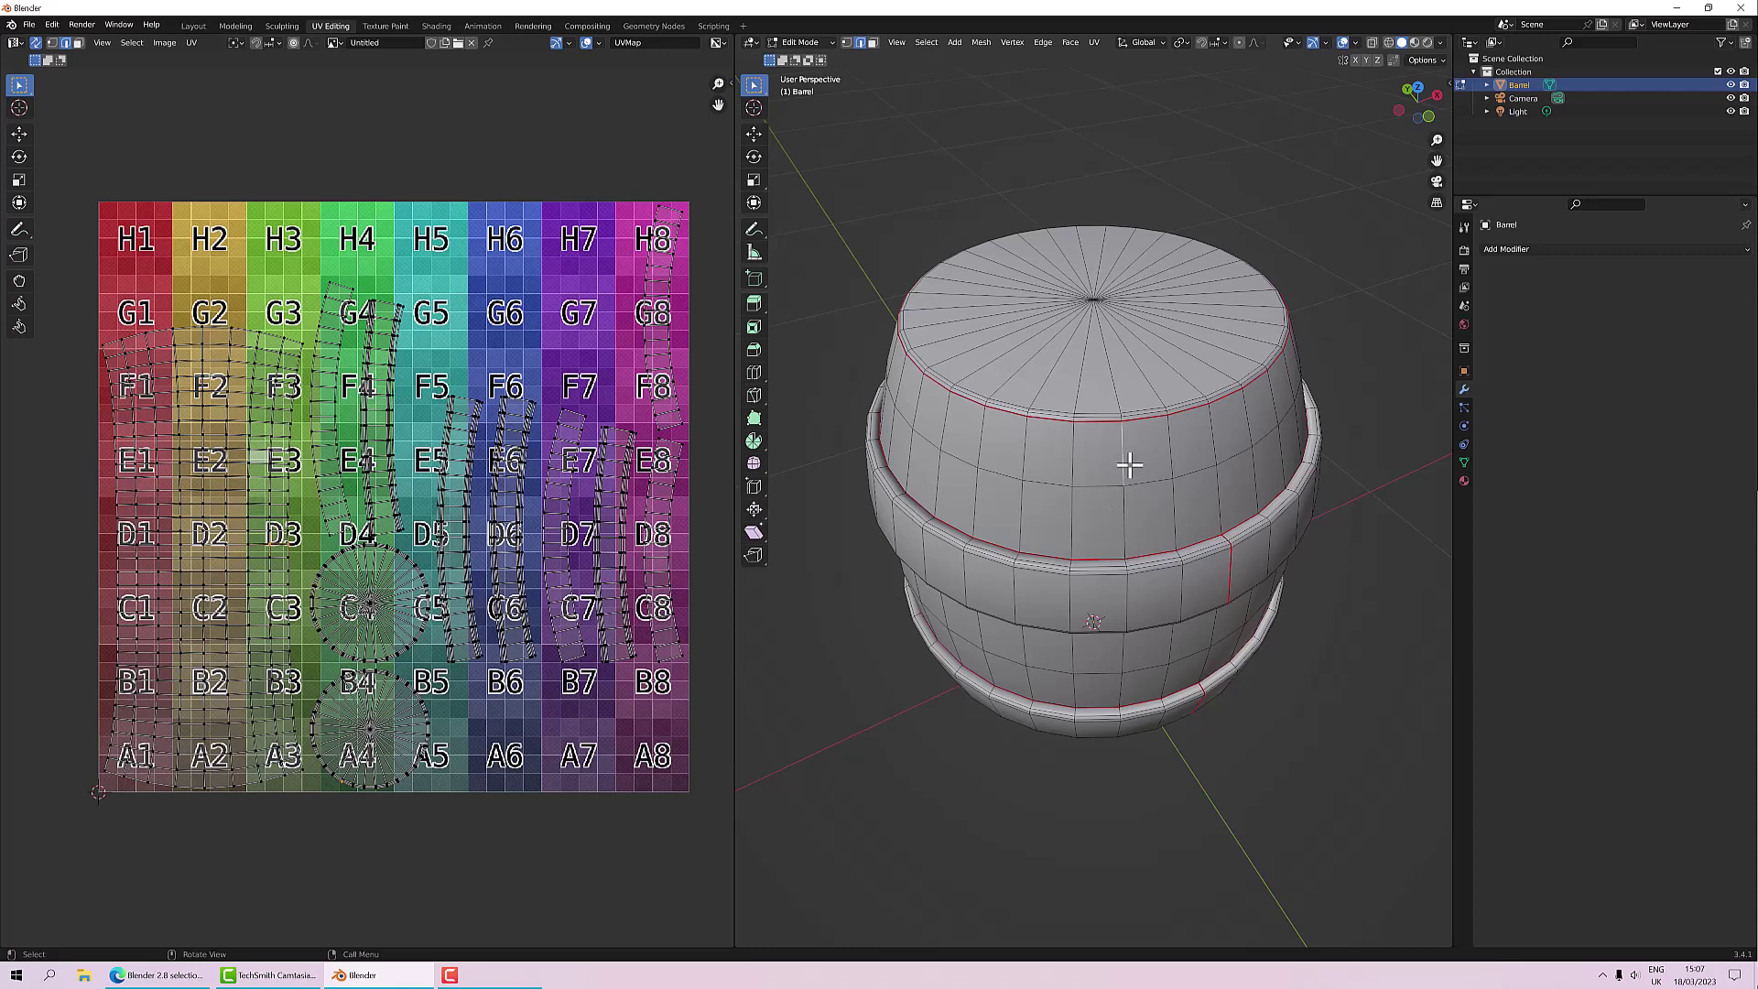
mouse_move(1146, 534)
middle_down()
mouse_move(1163, 499)
mouse_move(1152, 513)
middle_up()
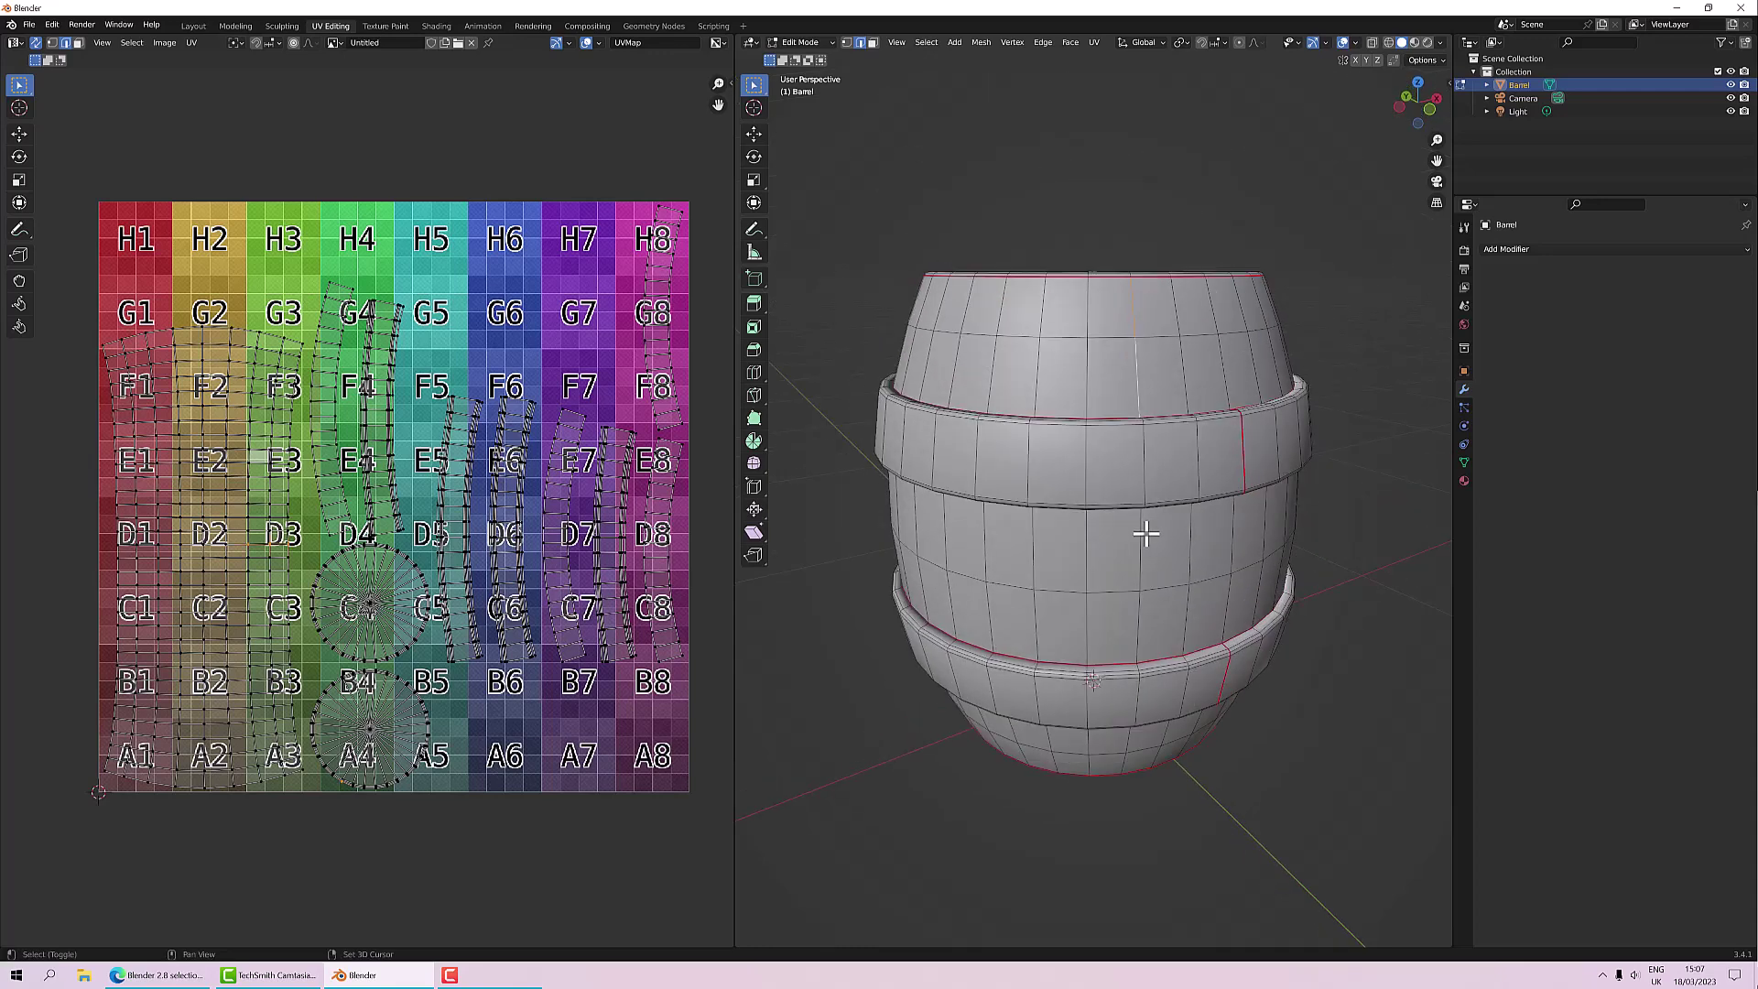
shift+click(1128, 769)
middle_drag(1205, 439, 1171, 353)
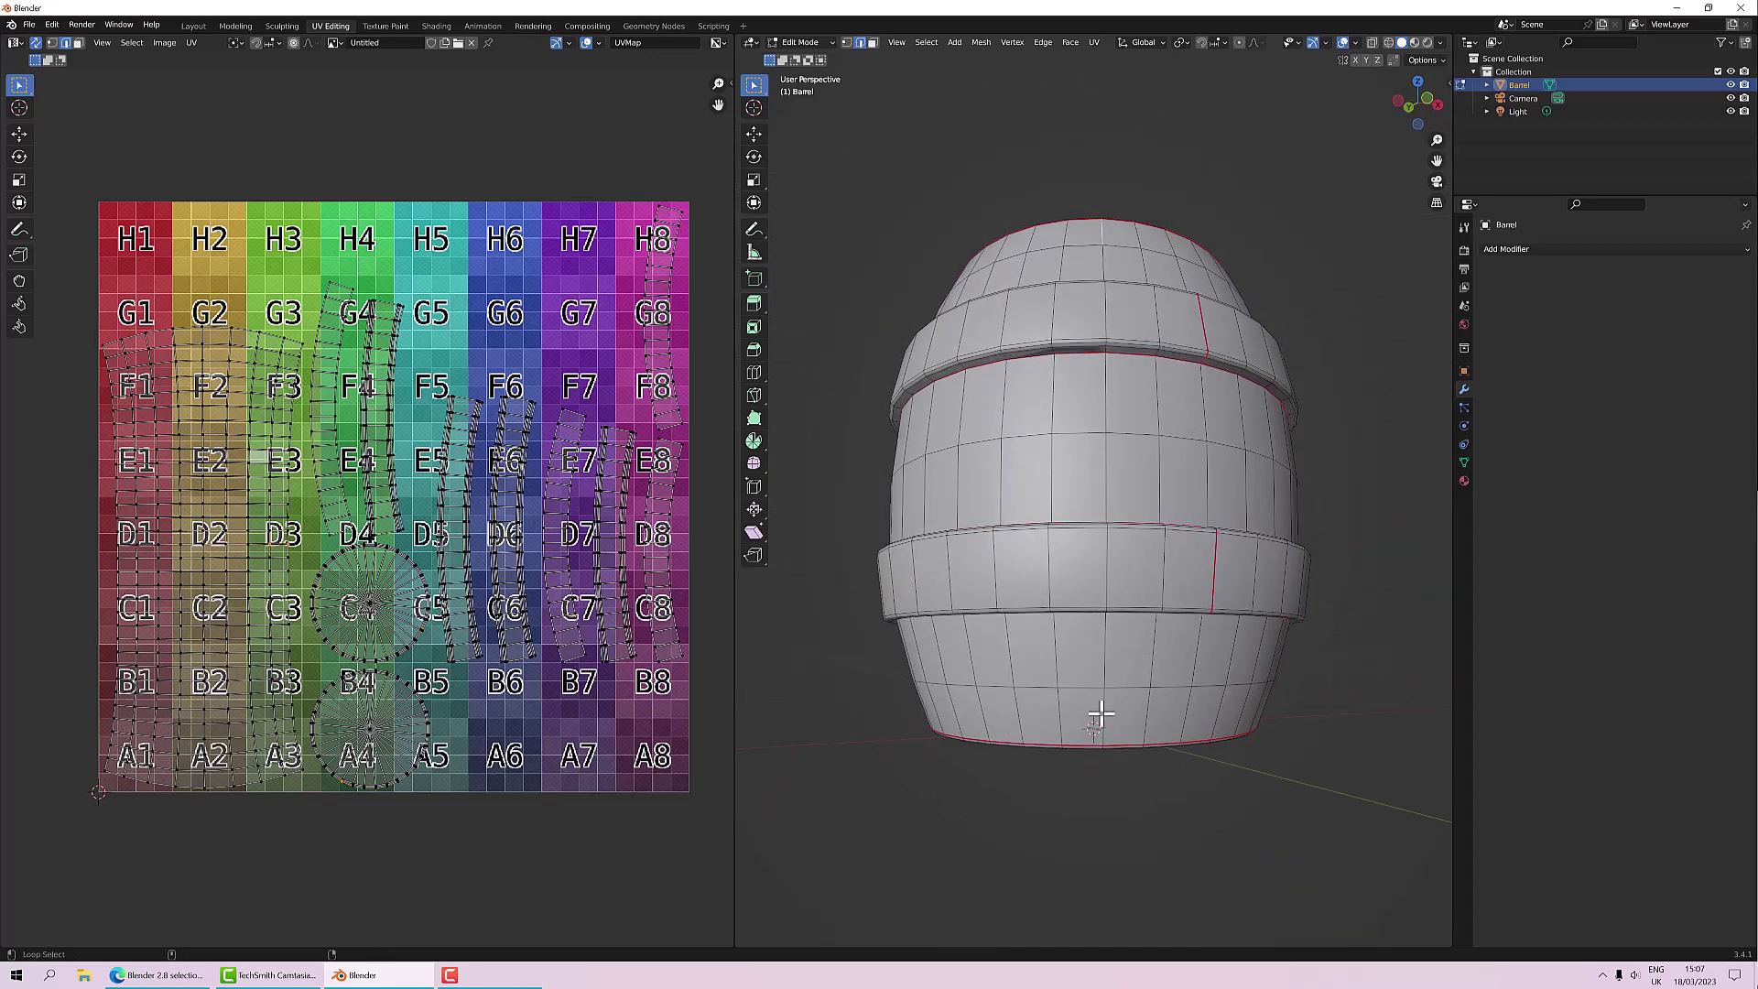
mouse_move(1162, 506)
middle_down()
mouse_move(1169, 545)
mouse_move(1165, 526)
middle_up()
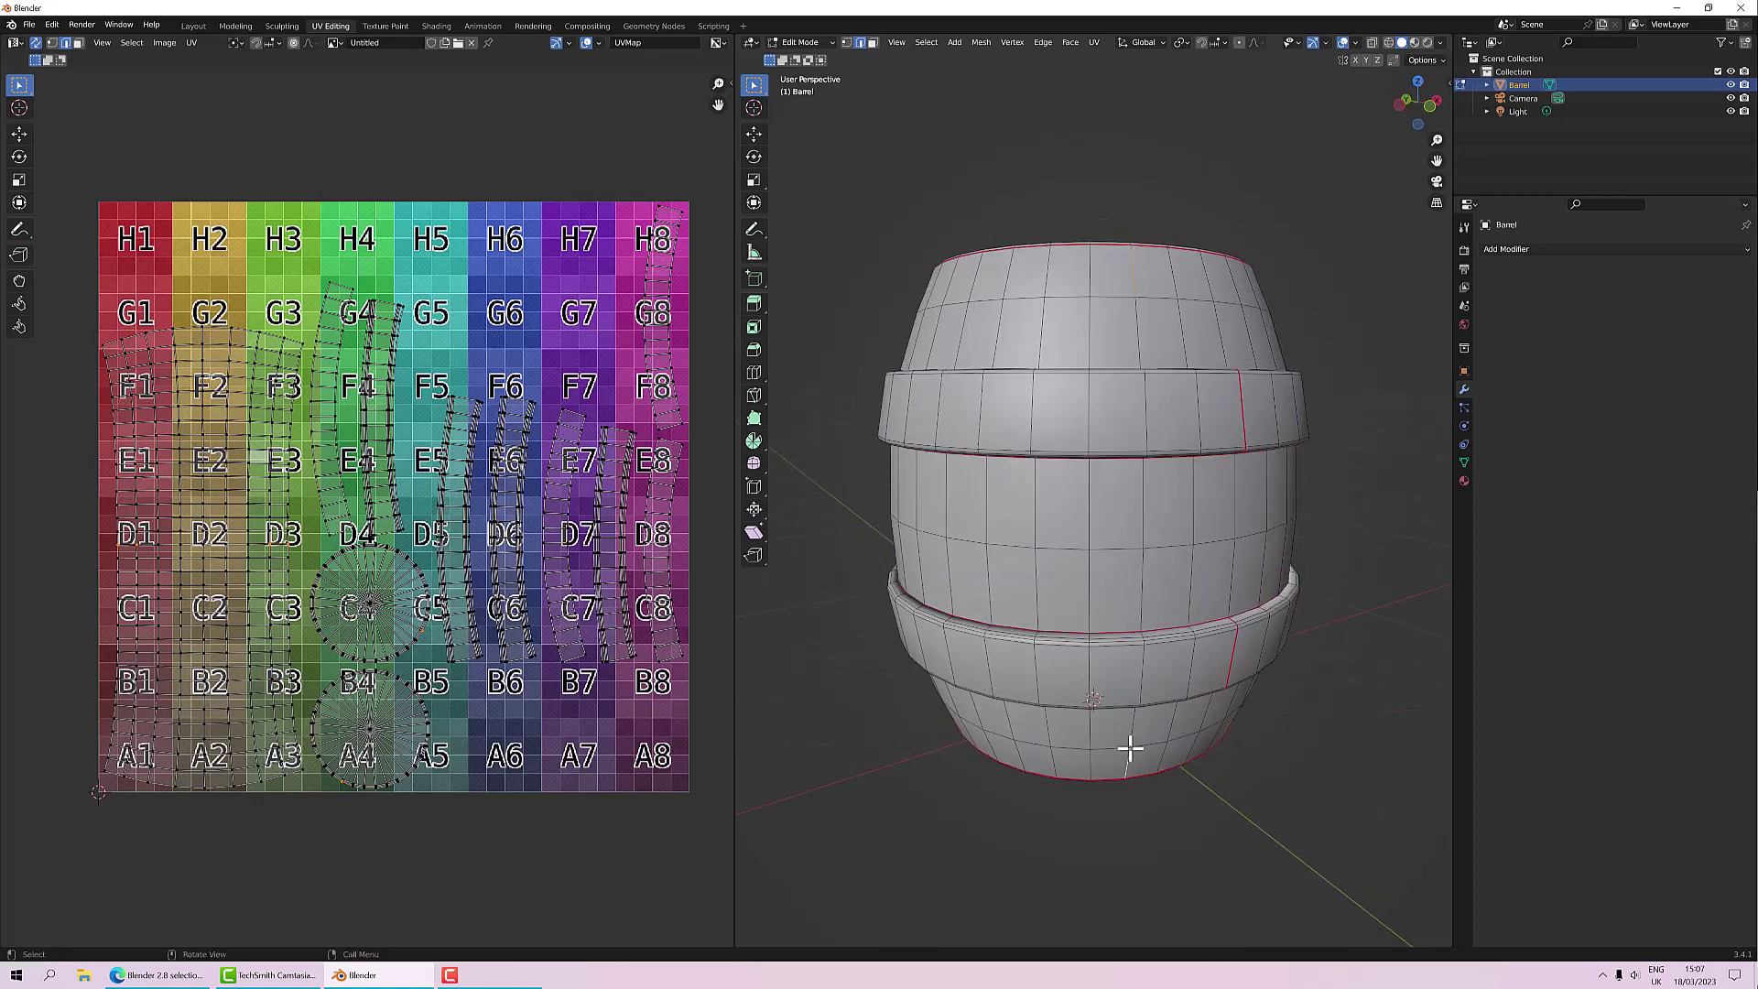
click(926, 42)
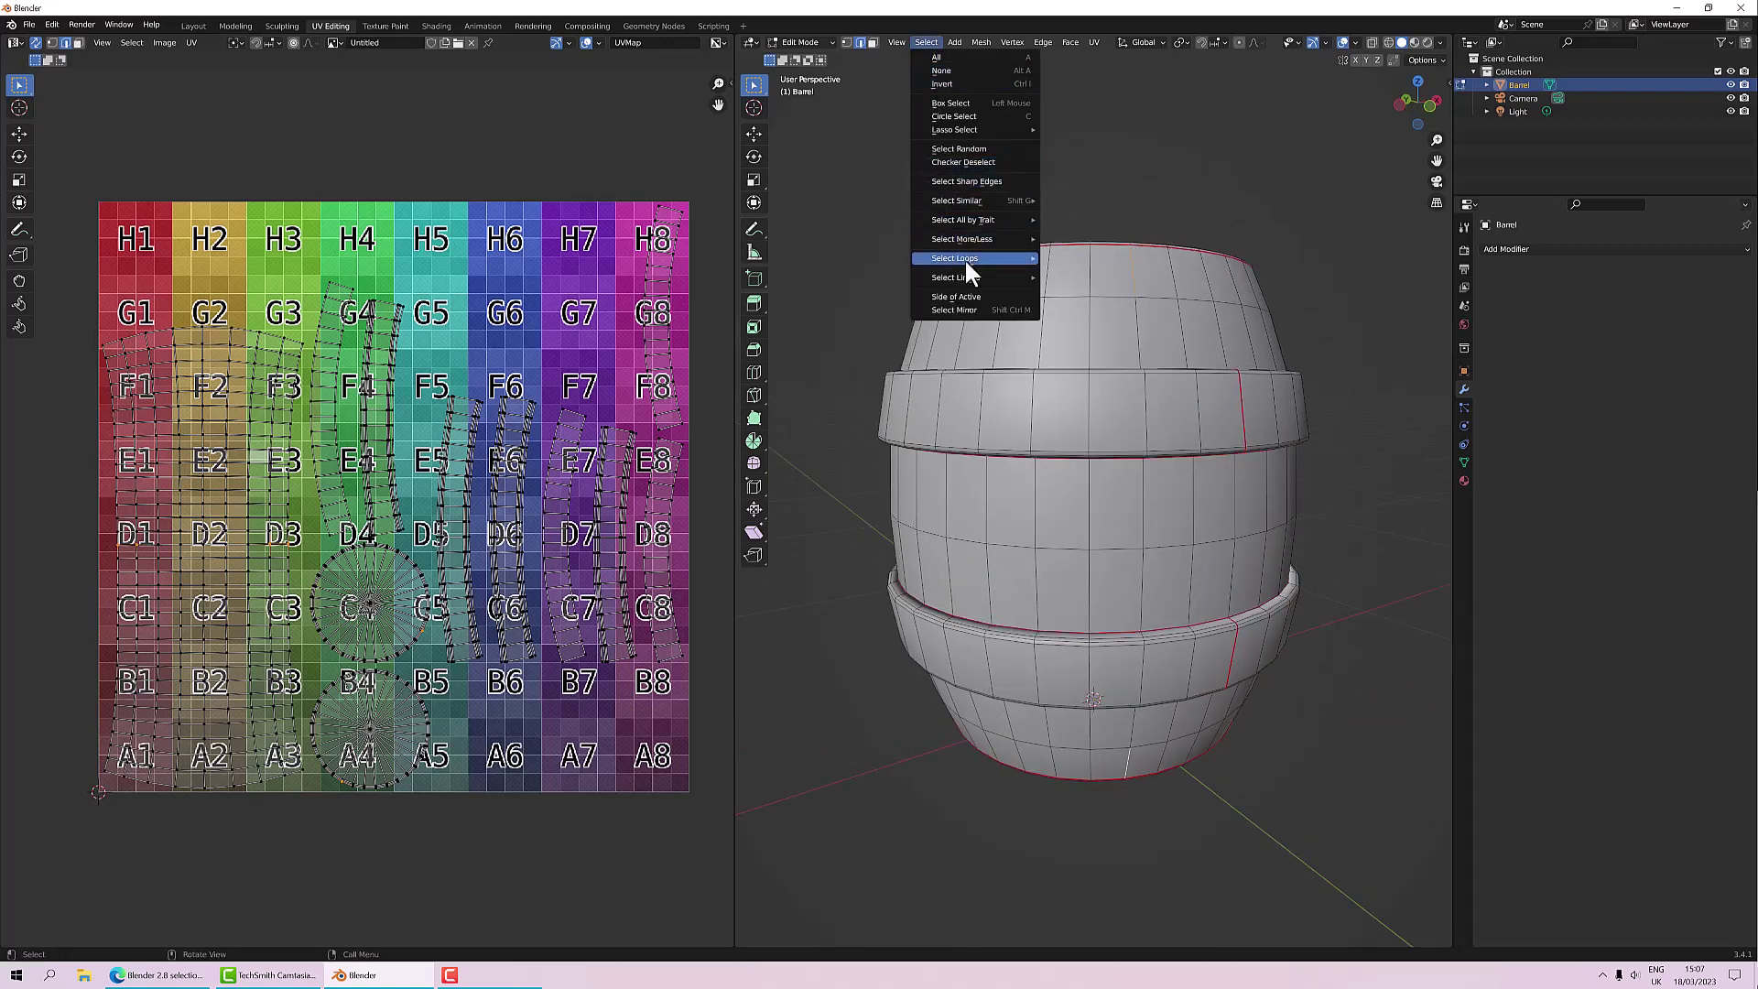
mouse_move(969, 274)
click(1074, 289)
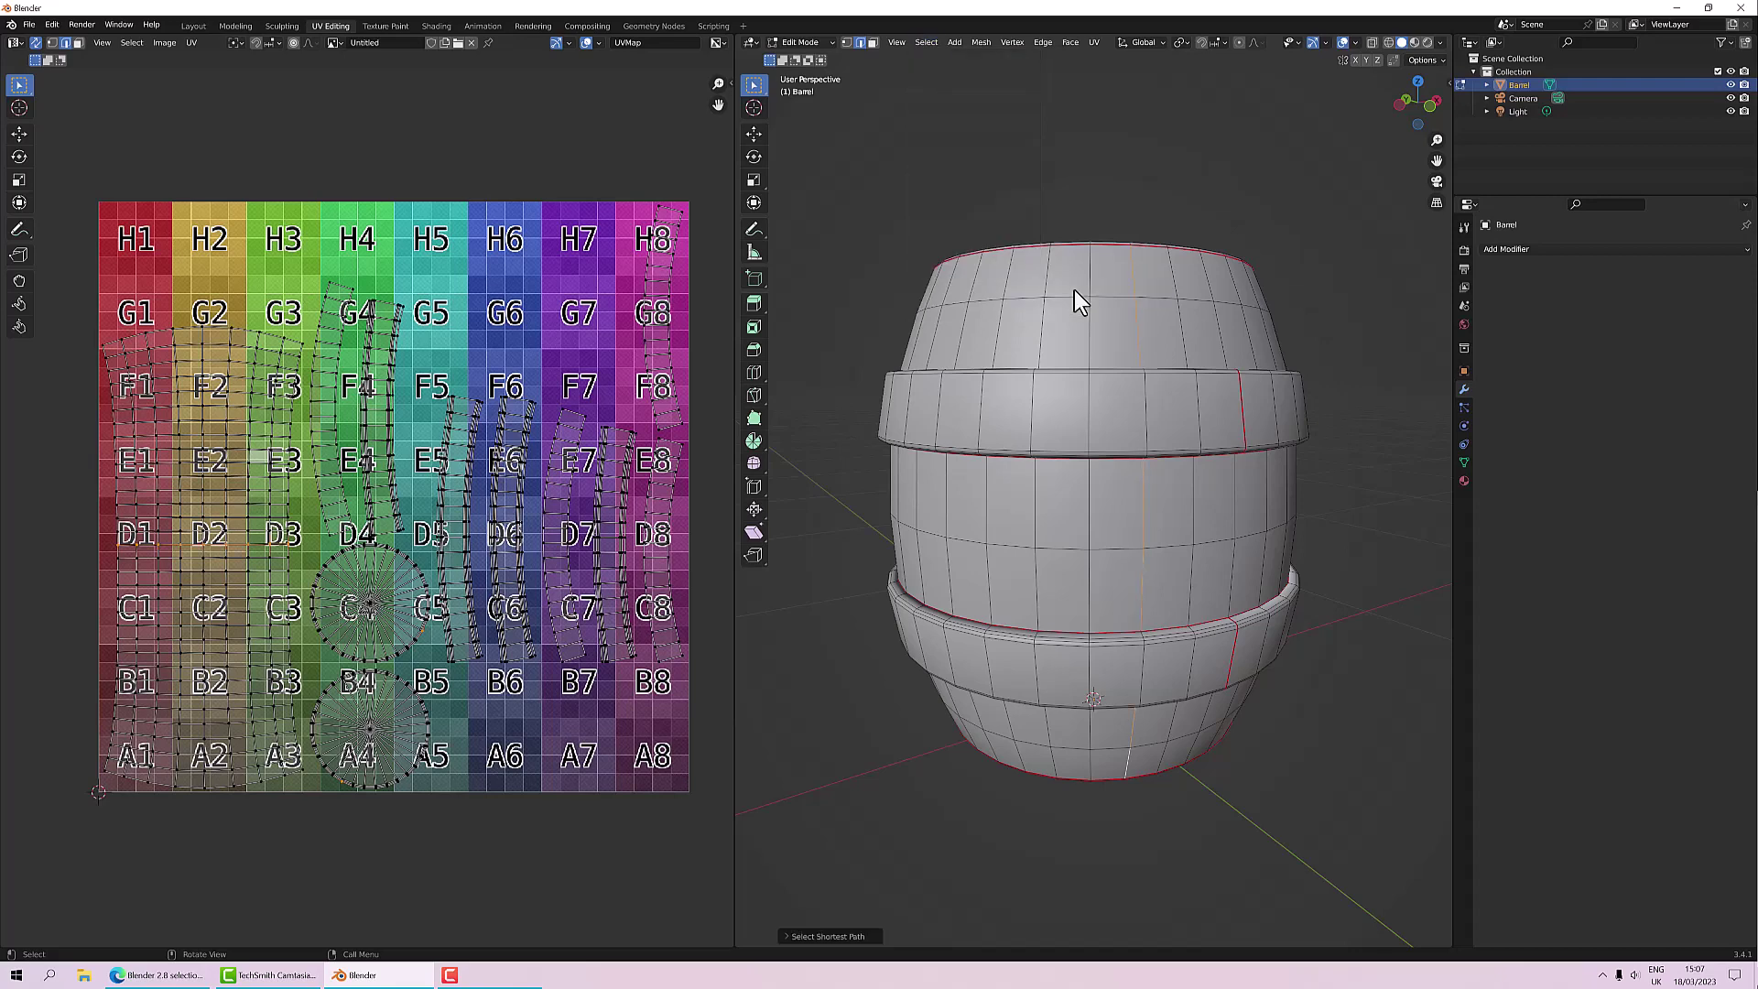
Step: Open the edge operations for the selected vertical path and inspect the path along the barrel's body
middle_drag(1159, 366, 1044, 371)
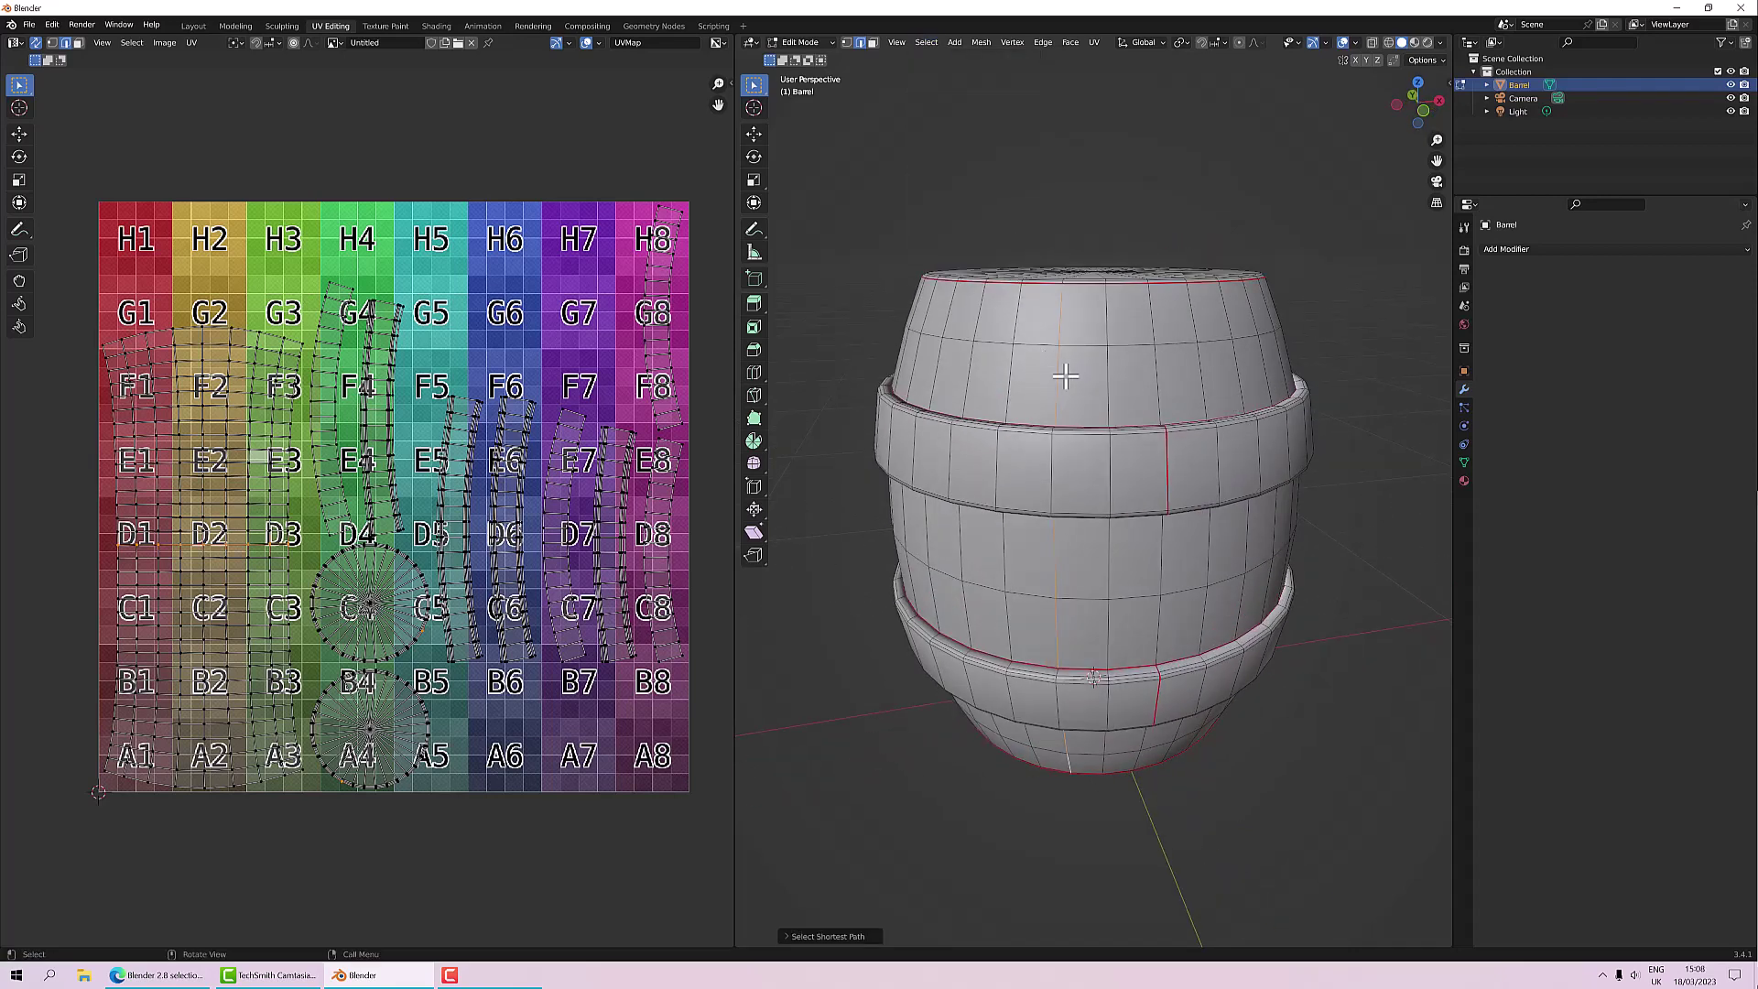
right_click(1052, 377)
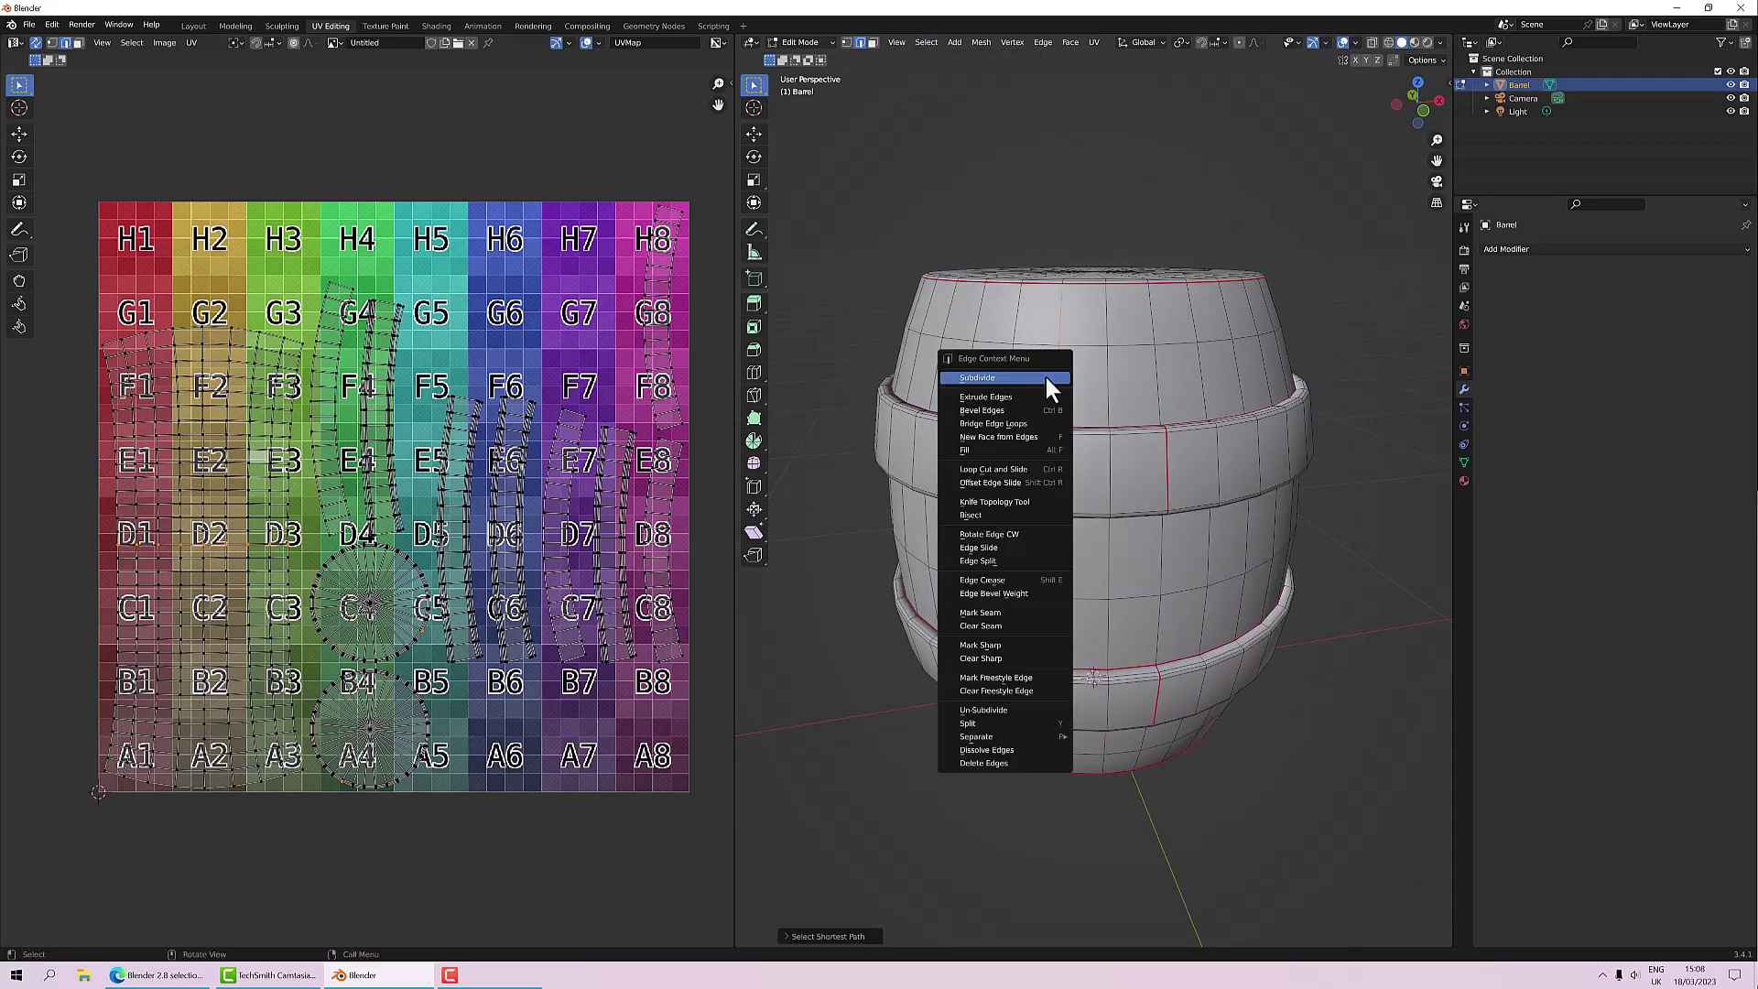
click(992, 611)
middle_drag(1131, 522, 1185, 526)
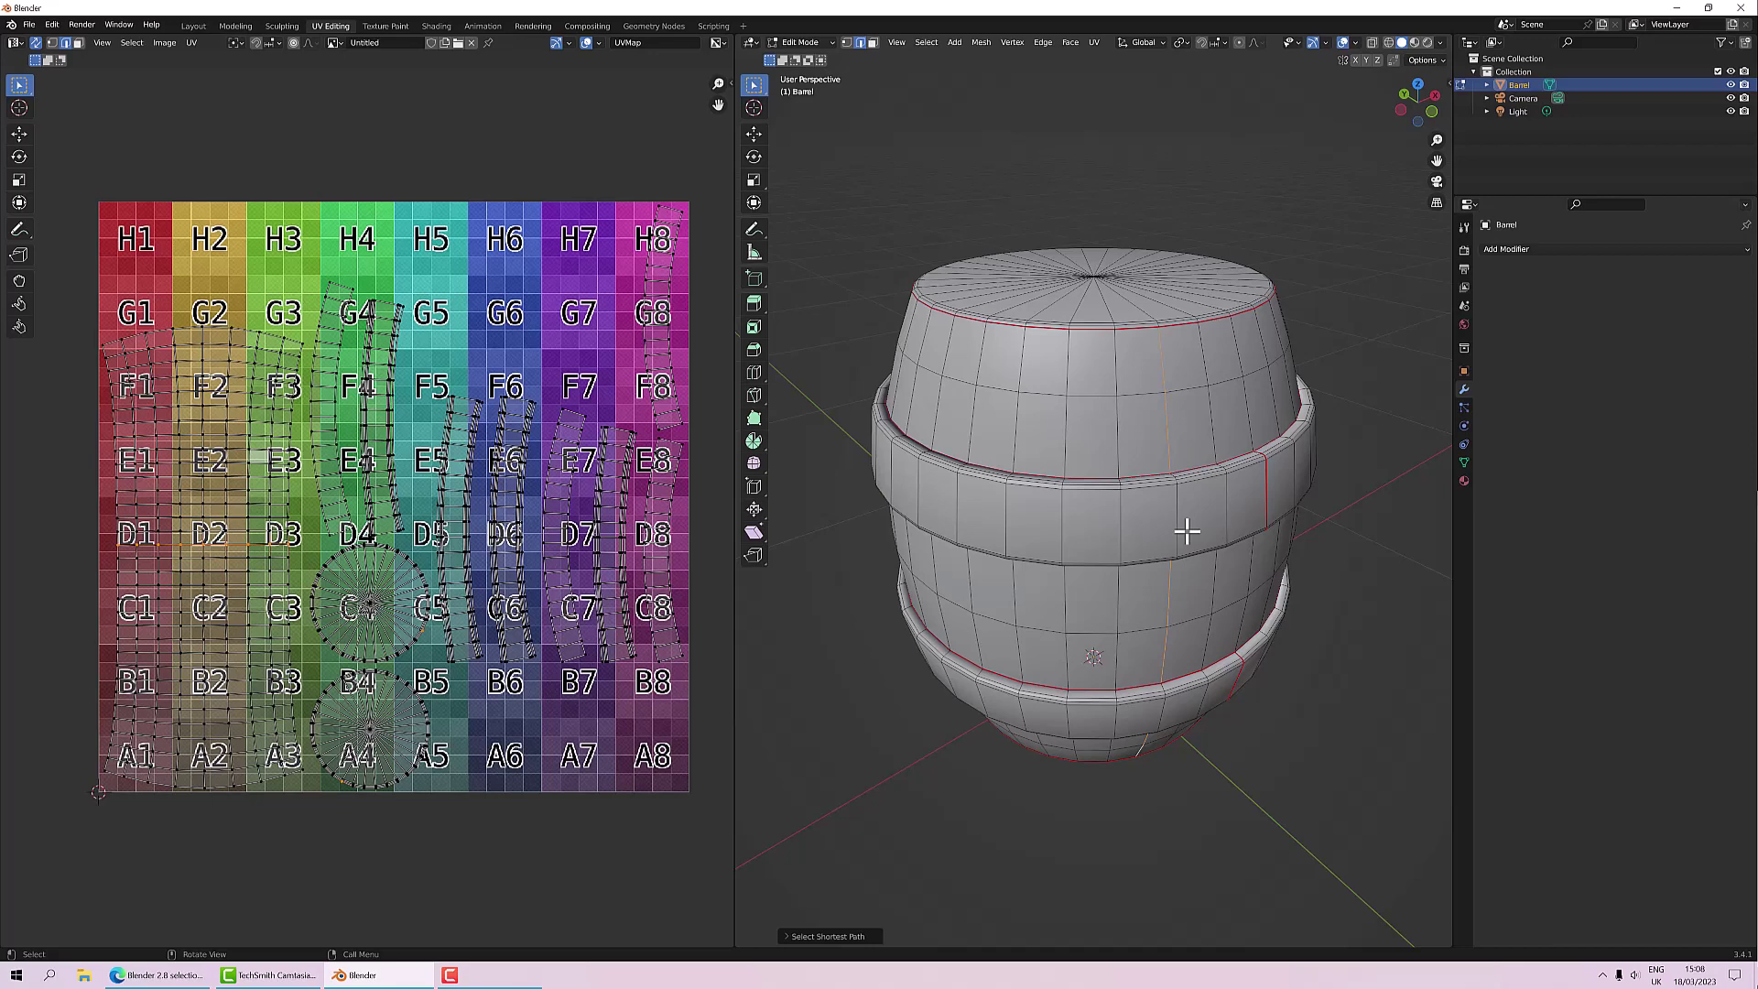
middle_drag(1213, 373, 1178, 405)
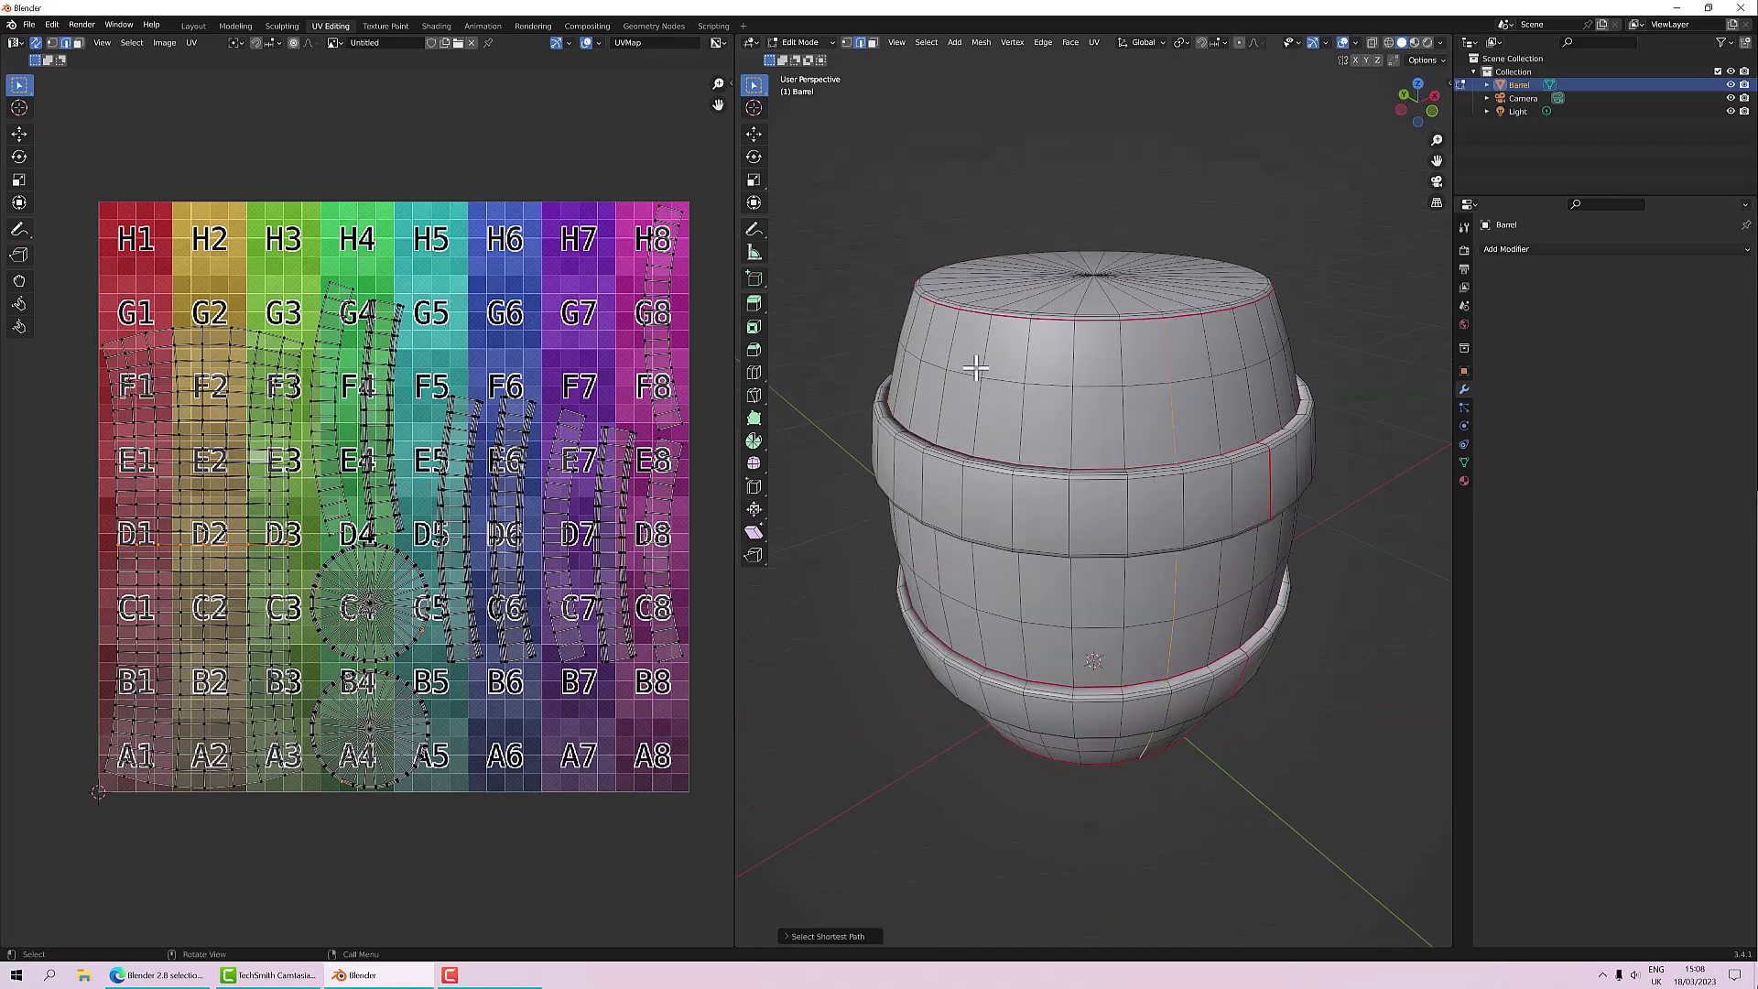
Step: In face select mode, select the face loop of the UV strip around D8 and add the strip running from H8 to F8
middle_drag(967, 371, 1017, 393)
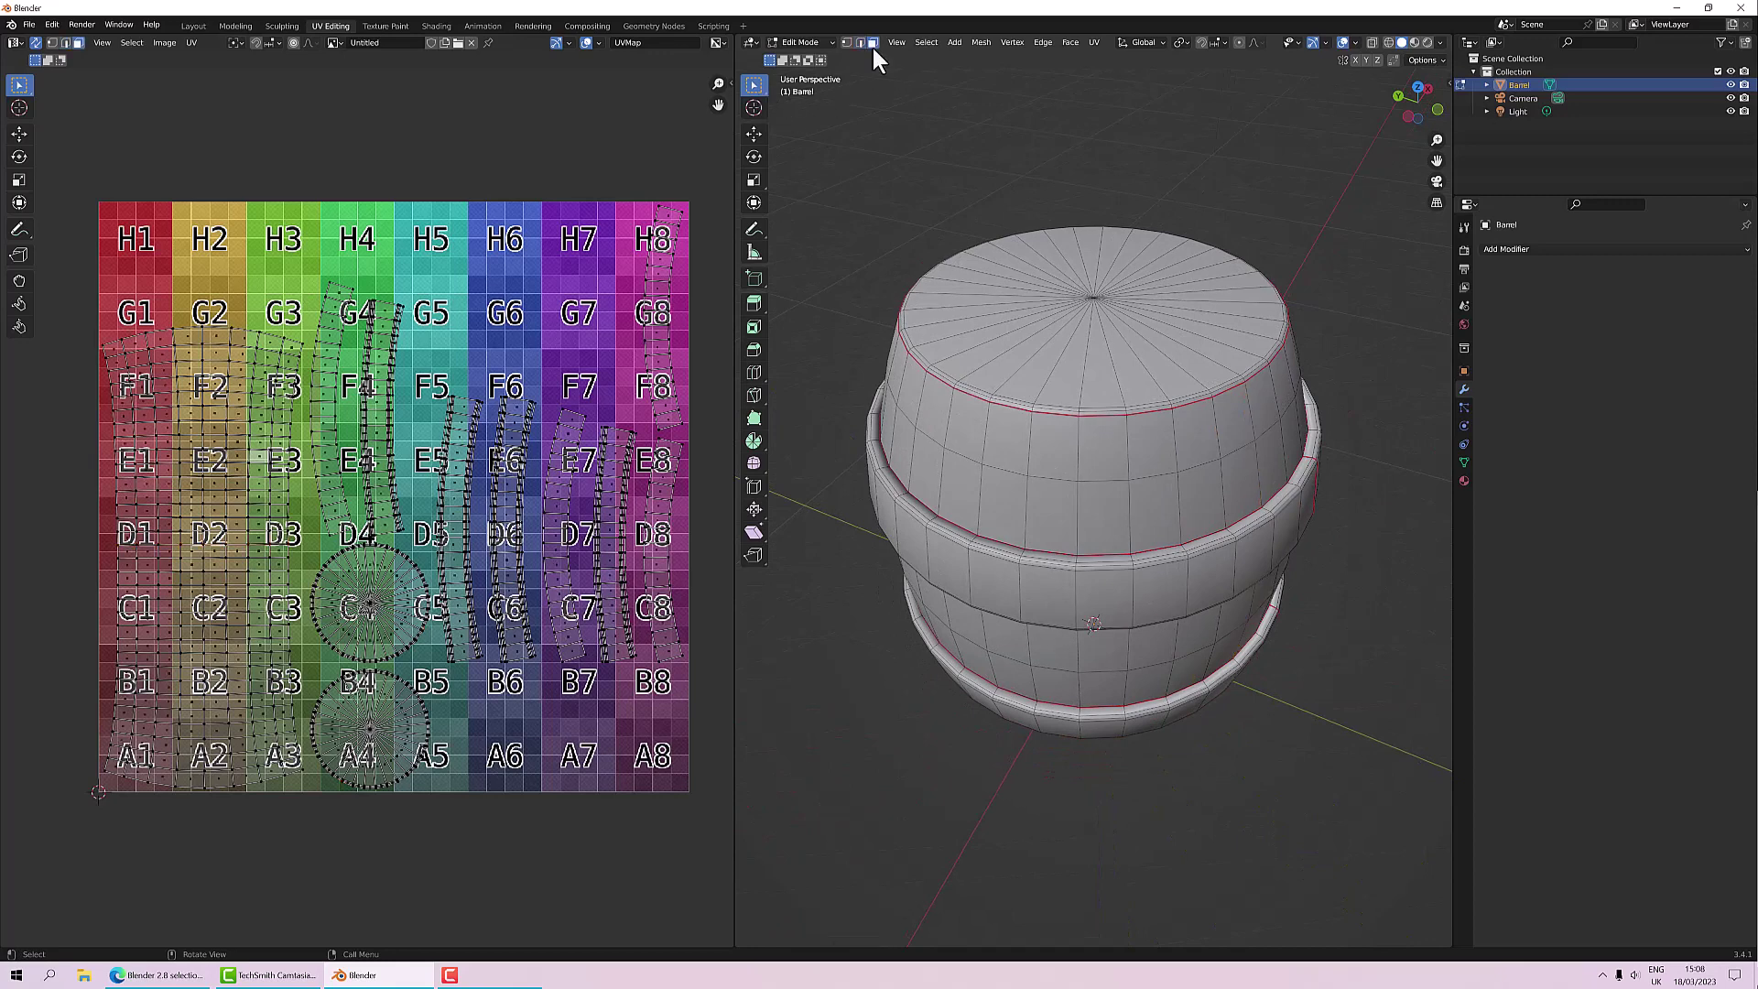
middle_drag(1090, 304, 1162, 299)
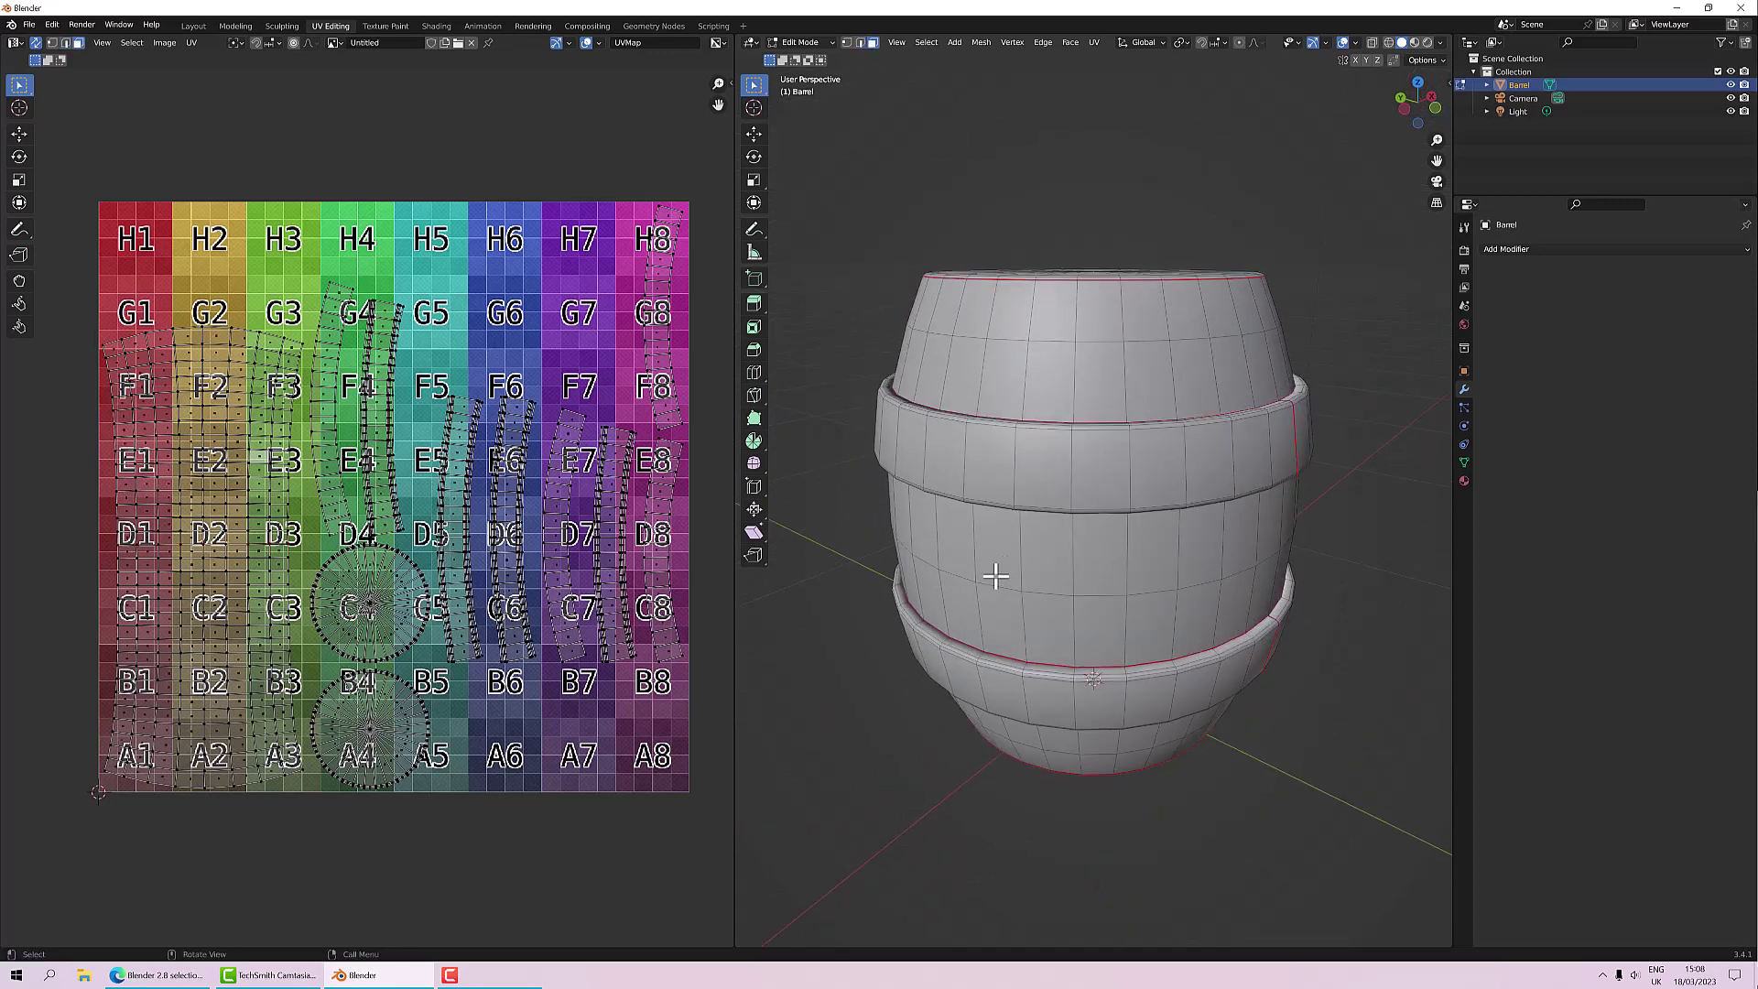
middle_drag(1132, 646, 1170, 617)
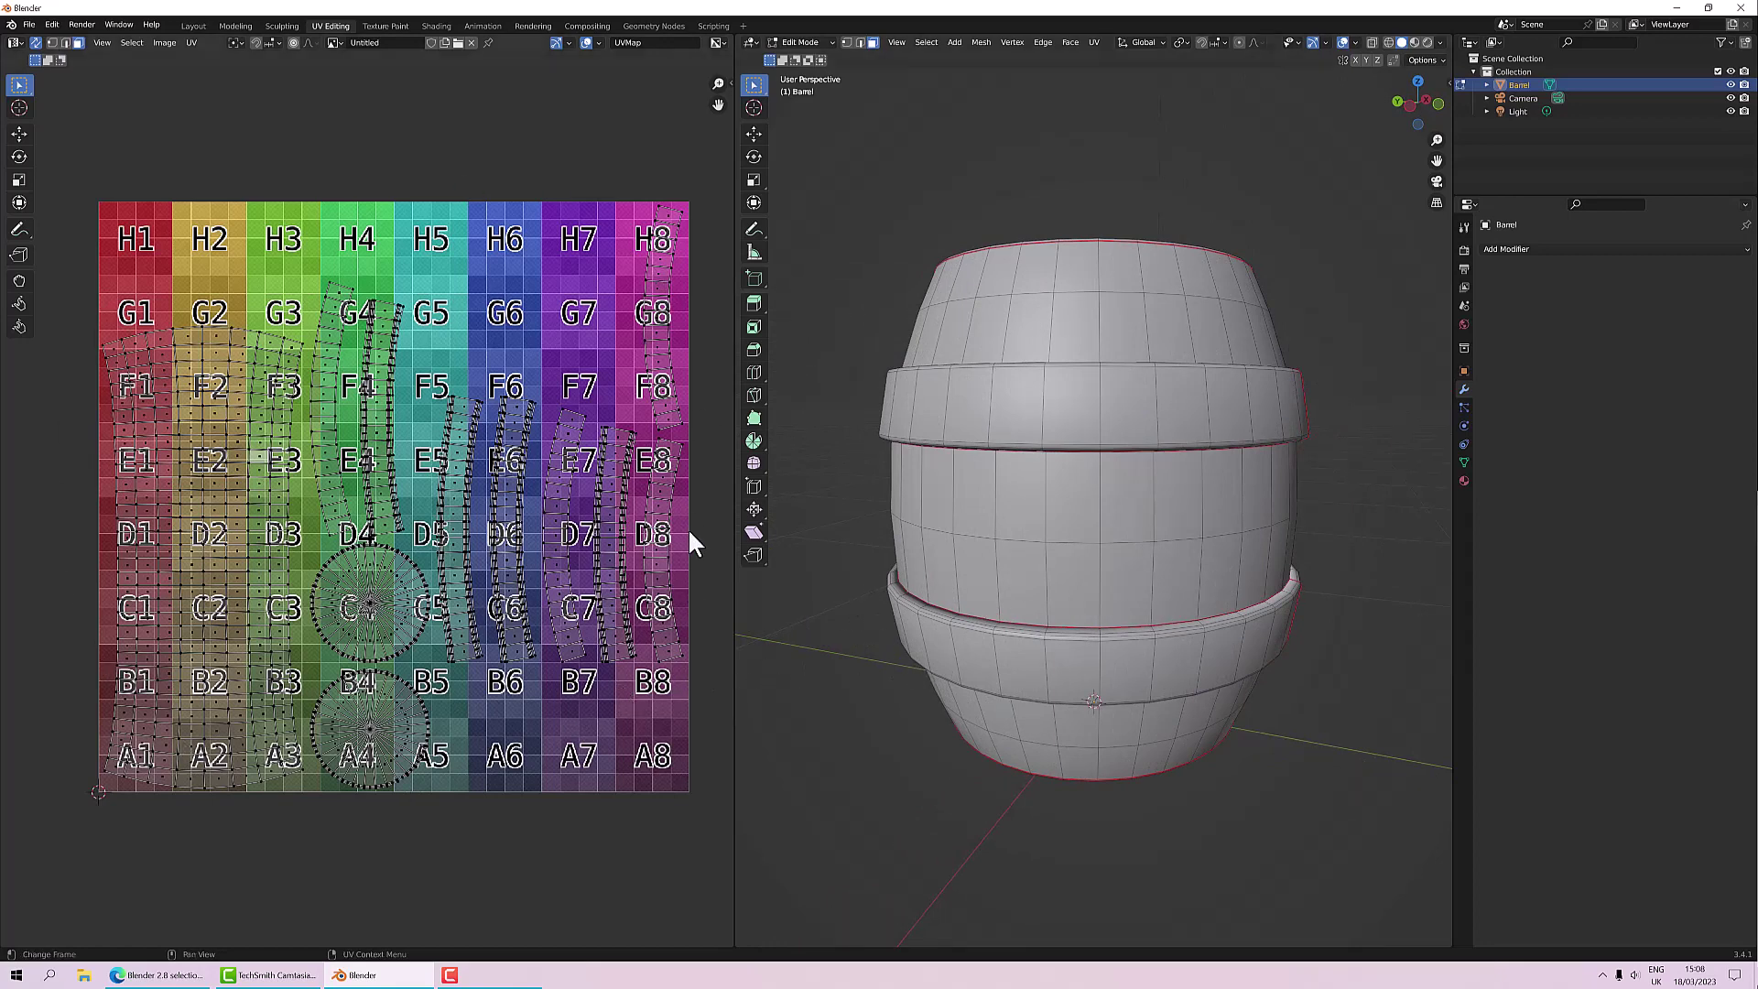
click(656, 337)
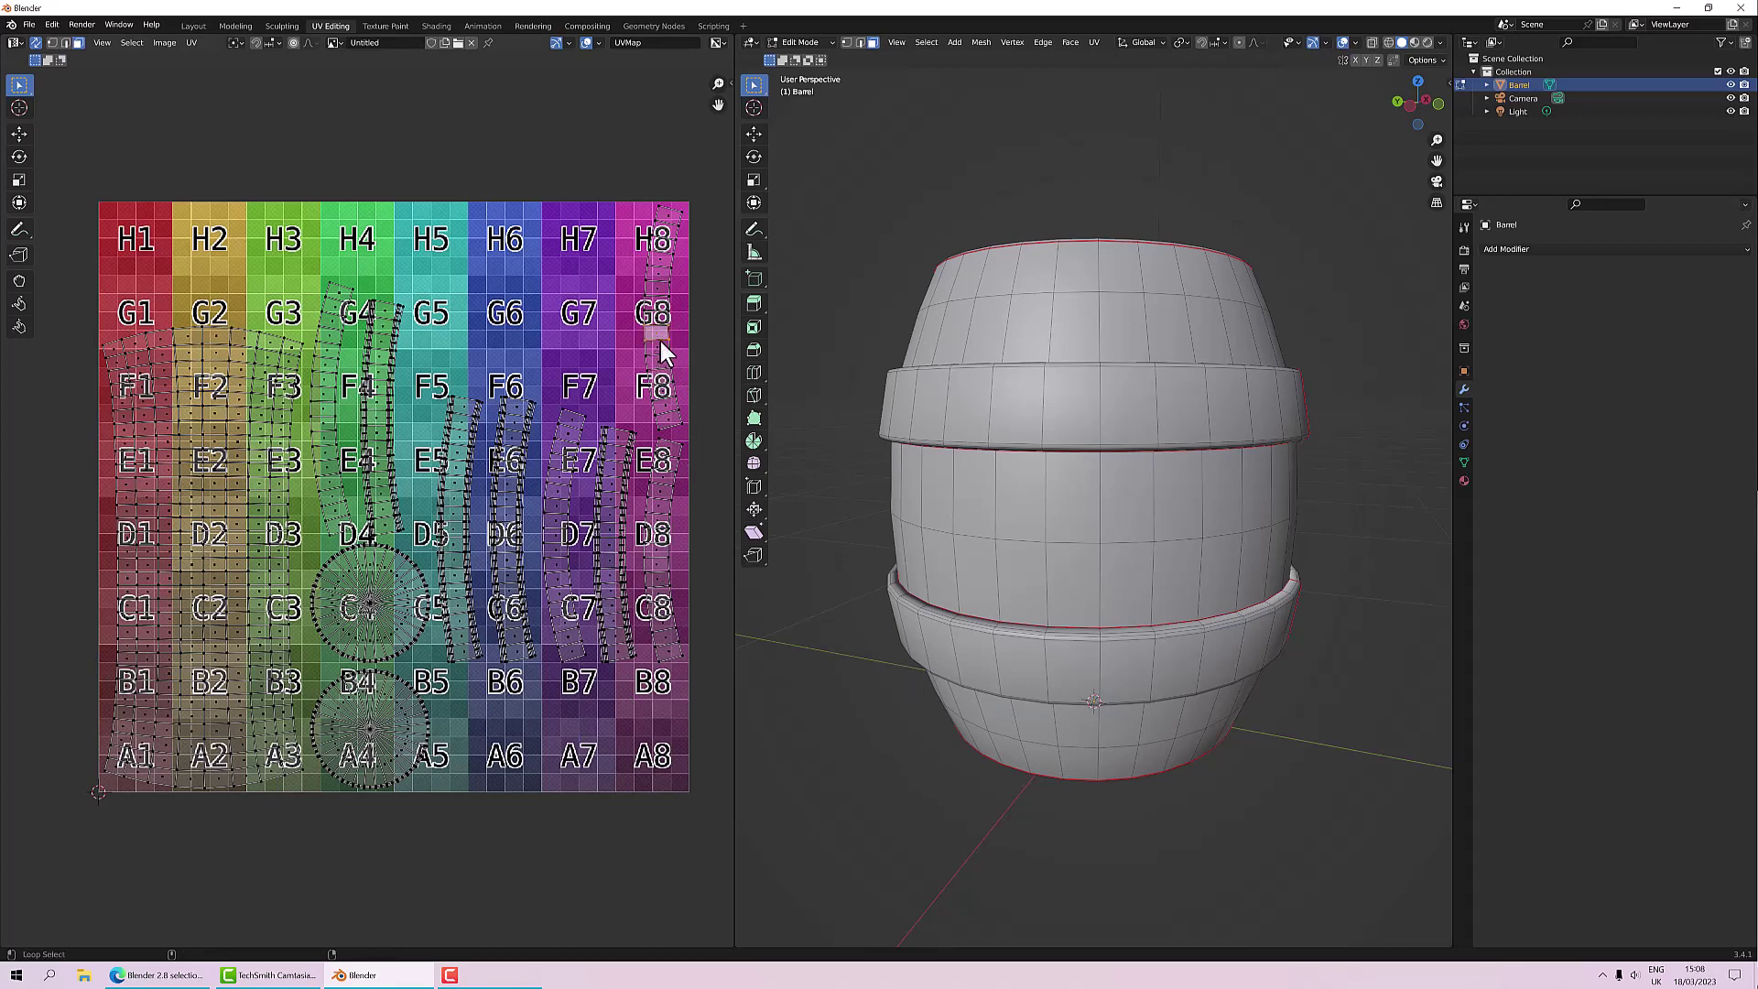
alt+click(661, 343)
alt+click(666, 486)
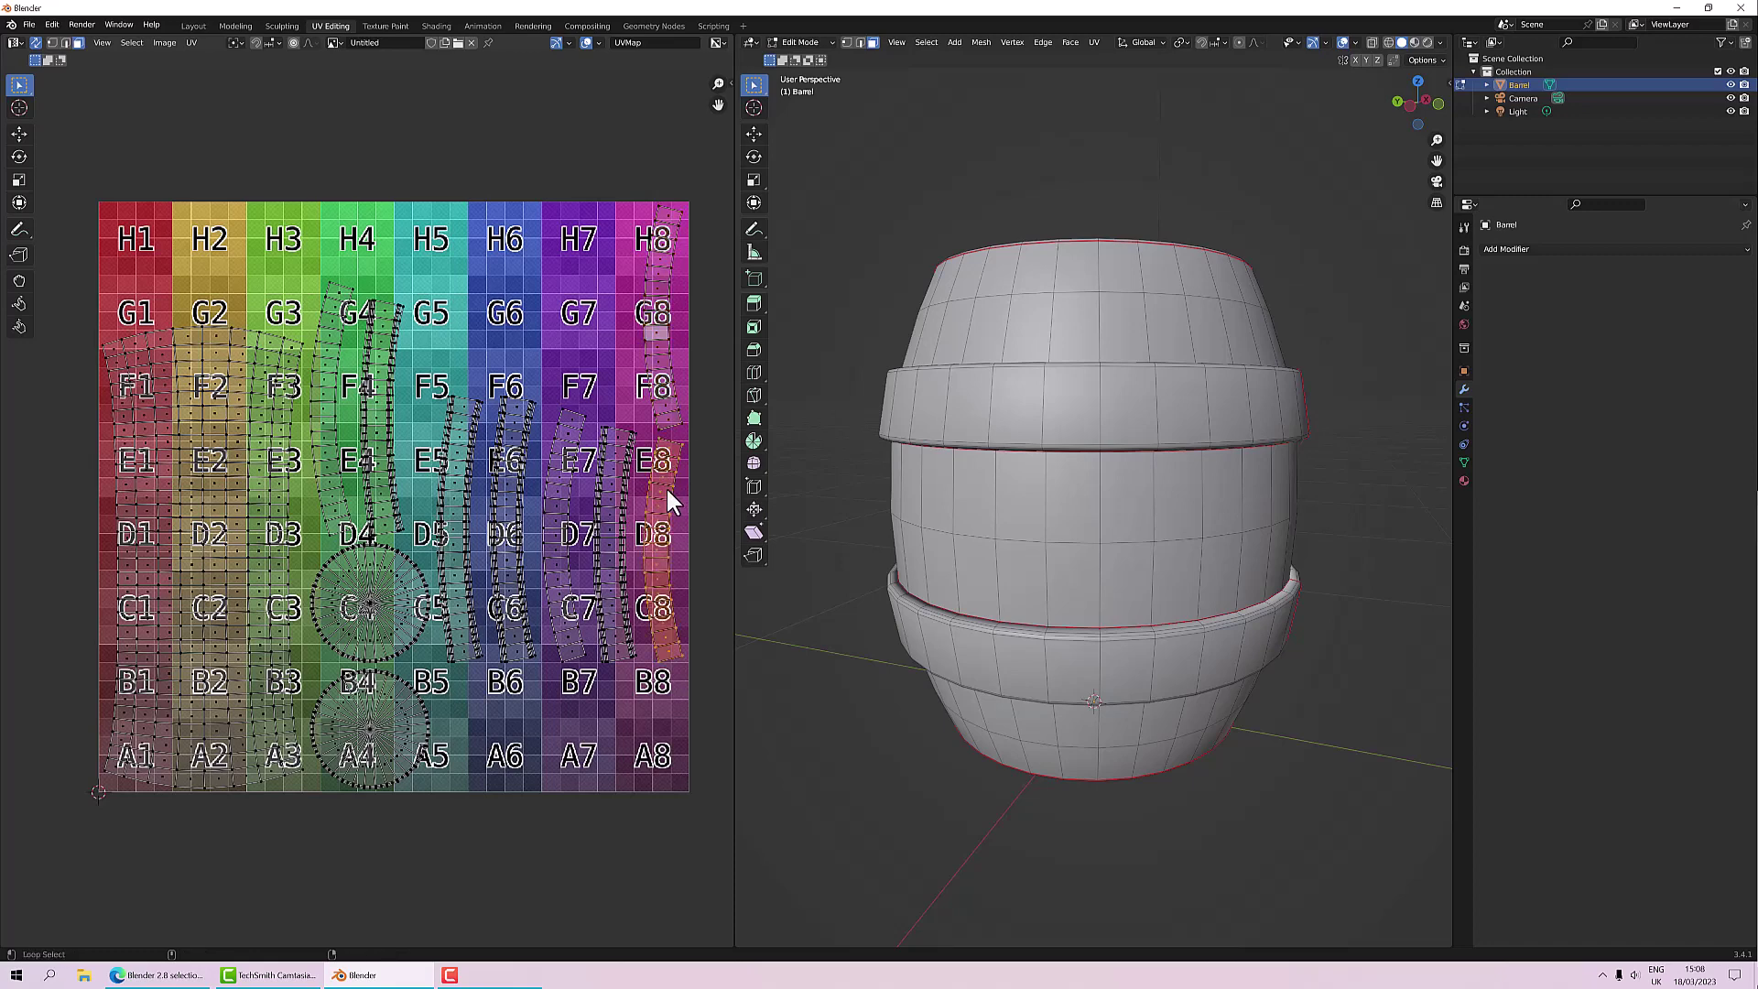
alt+shift+click(672, 410)
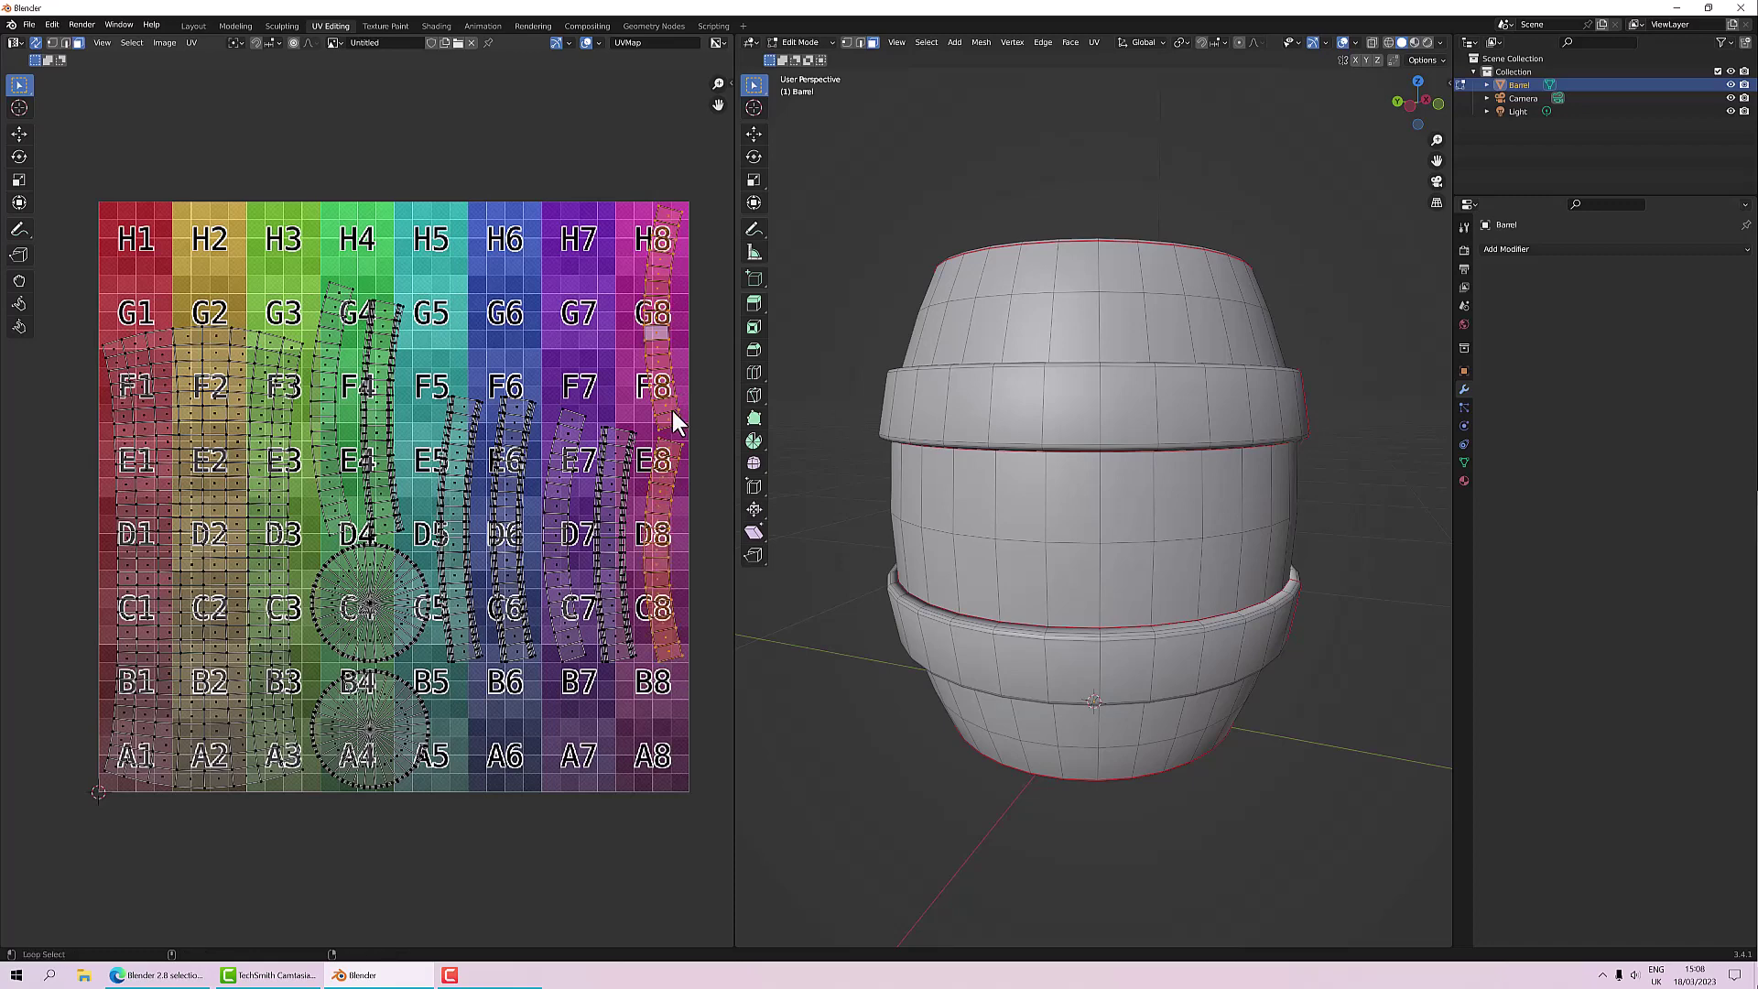
Step: Add the UV strips around E7 and F4 to the face selection and delete all the selected faces from the barrel
alt+shift+click(562, 482)
alt+shift+click(326, 356)
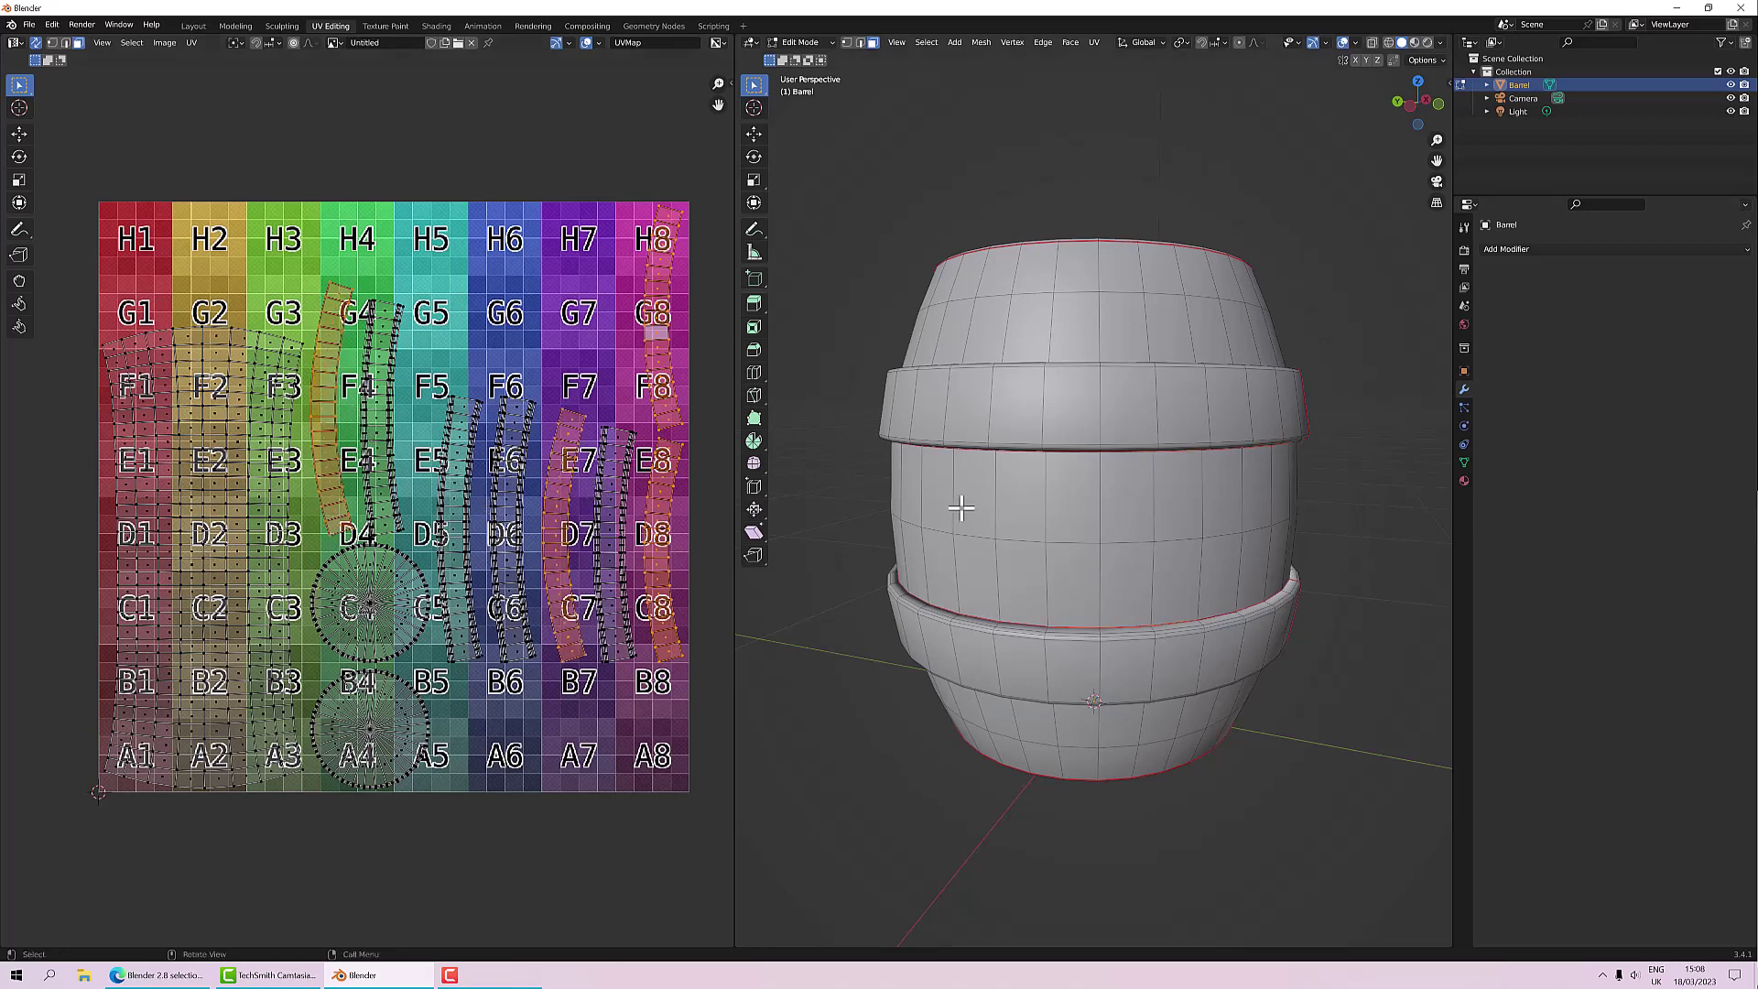
middle_drag(953, 503, 1209, 529)
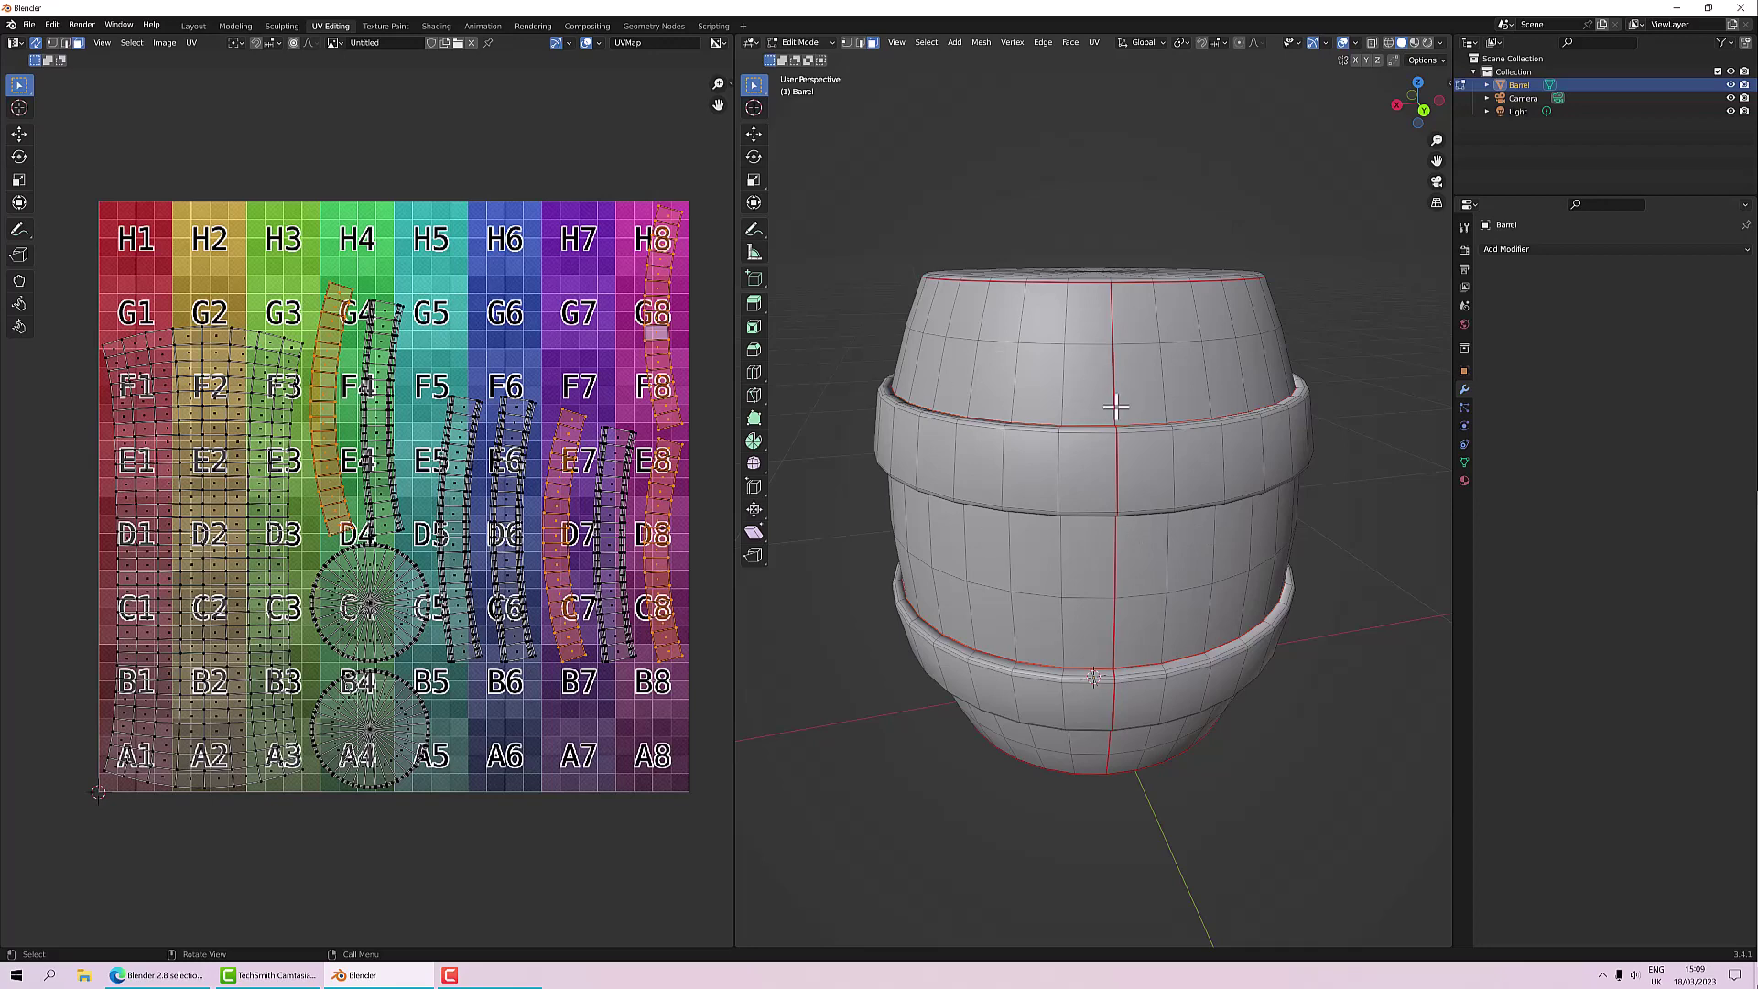
key(x)
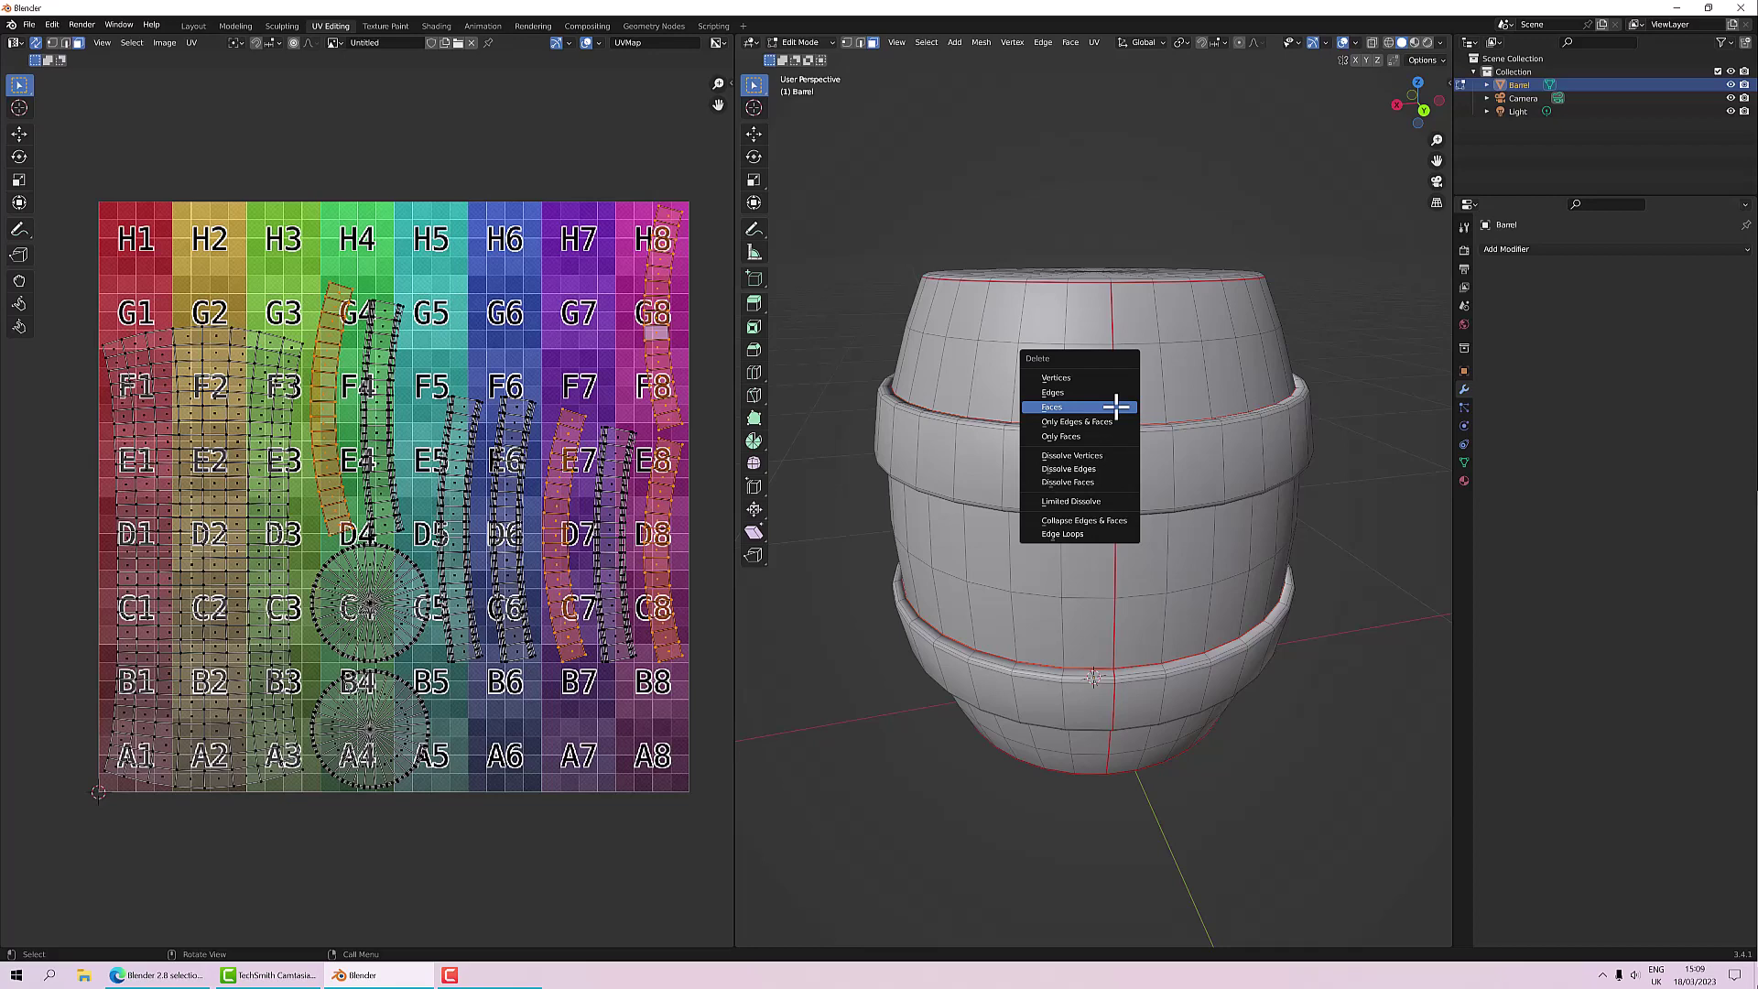
click(1116, 407)
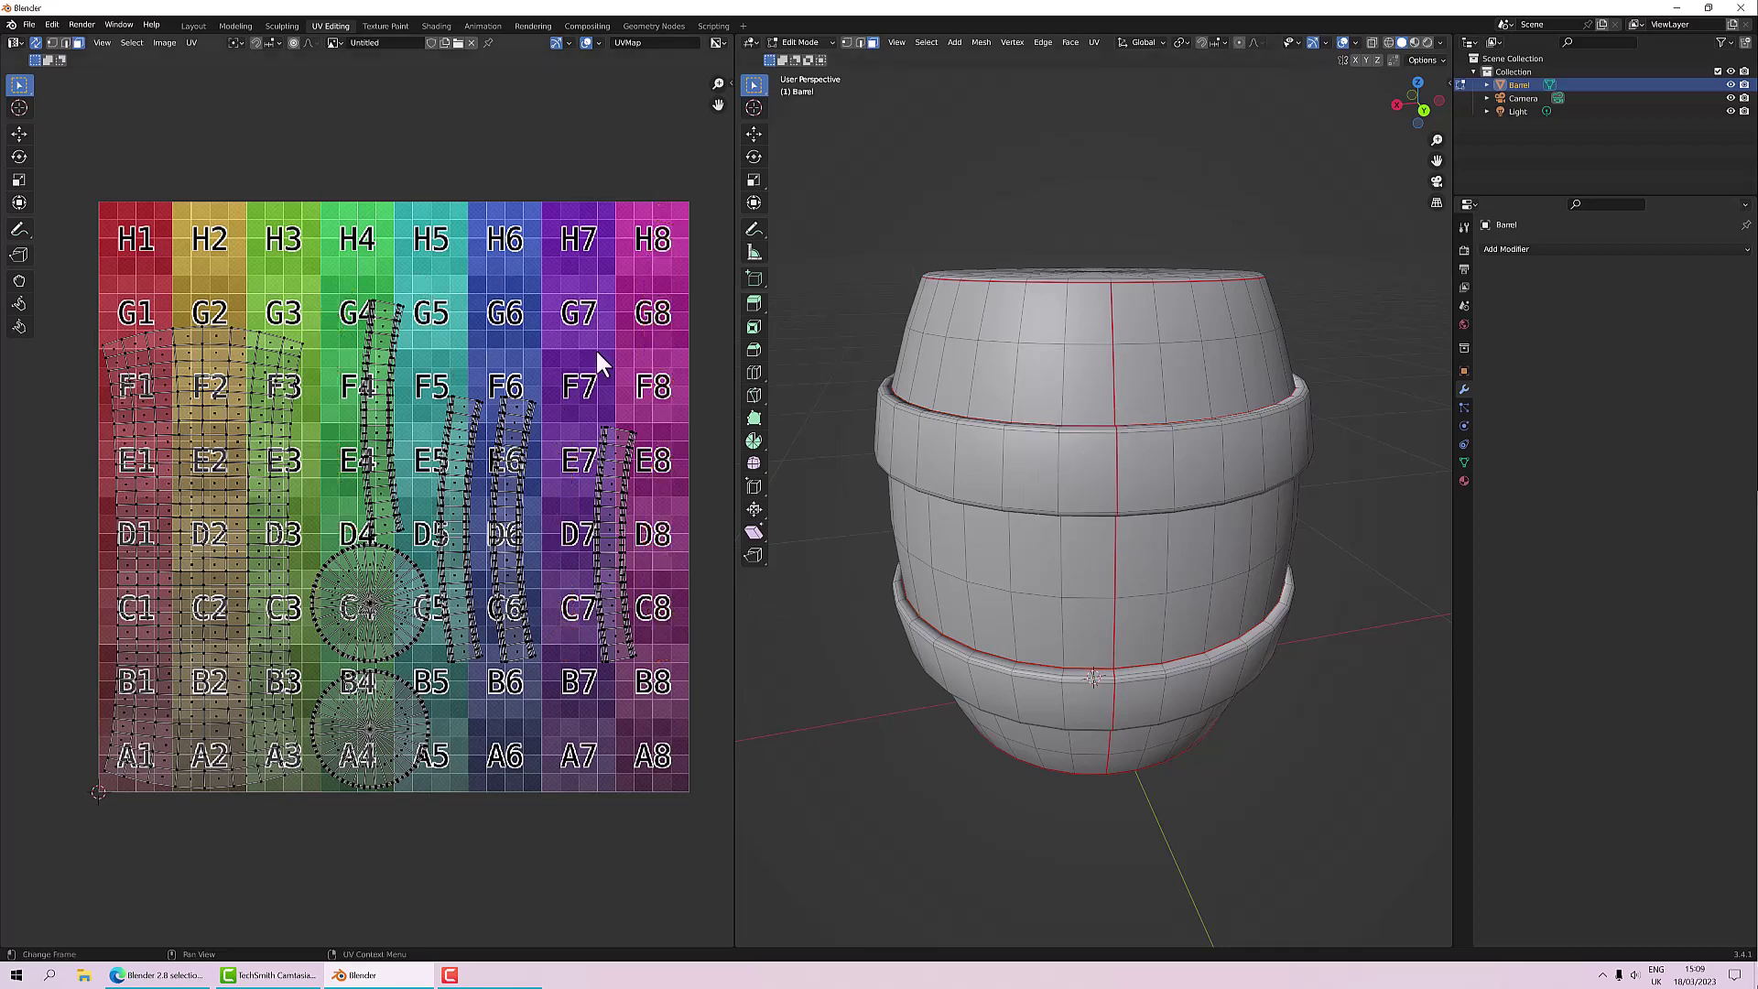
Step: Select all remaining faces of the barrel and pack their UV islands
key(a)
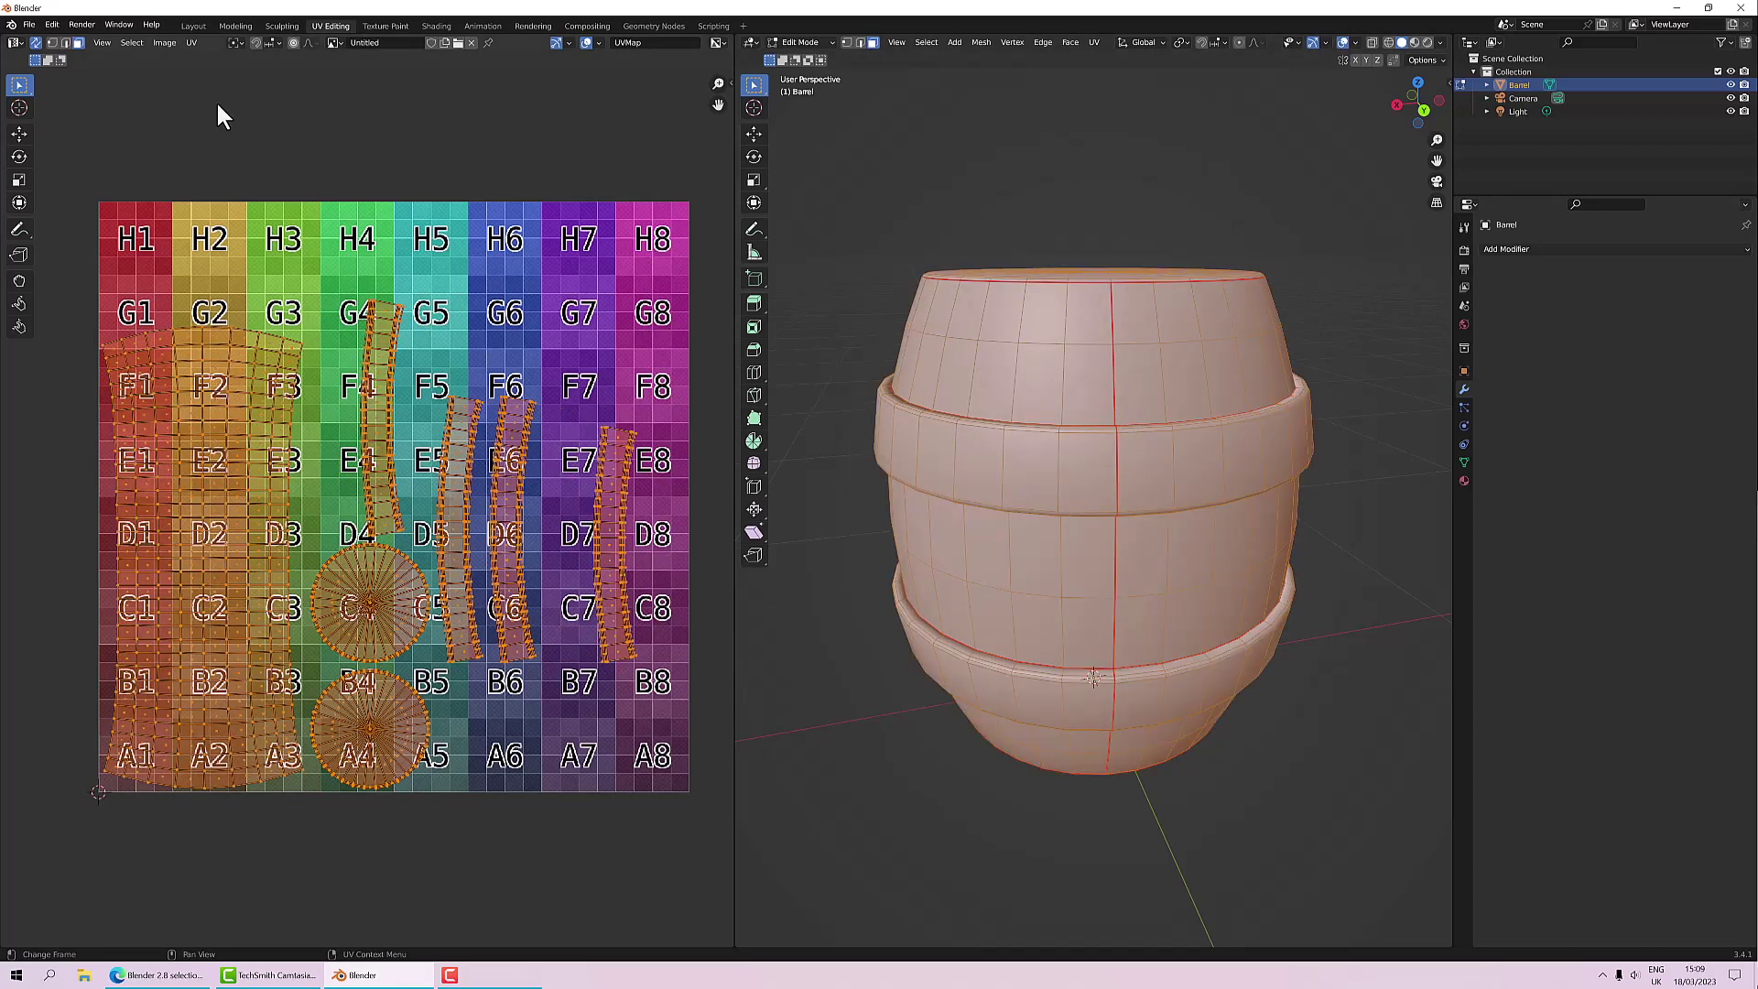
click(191, 42)
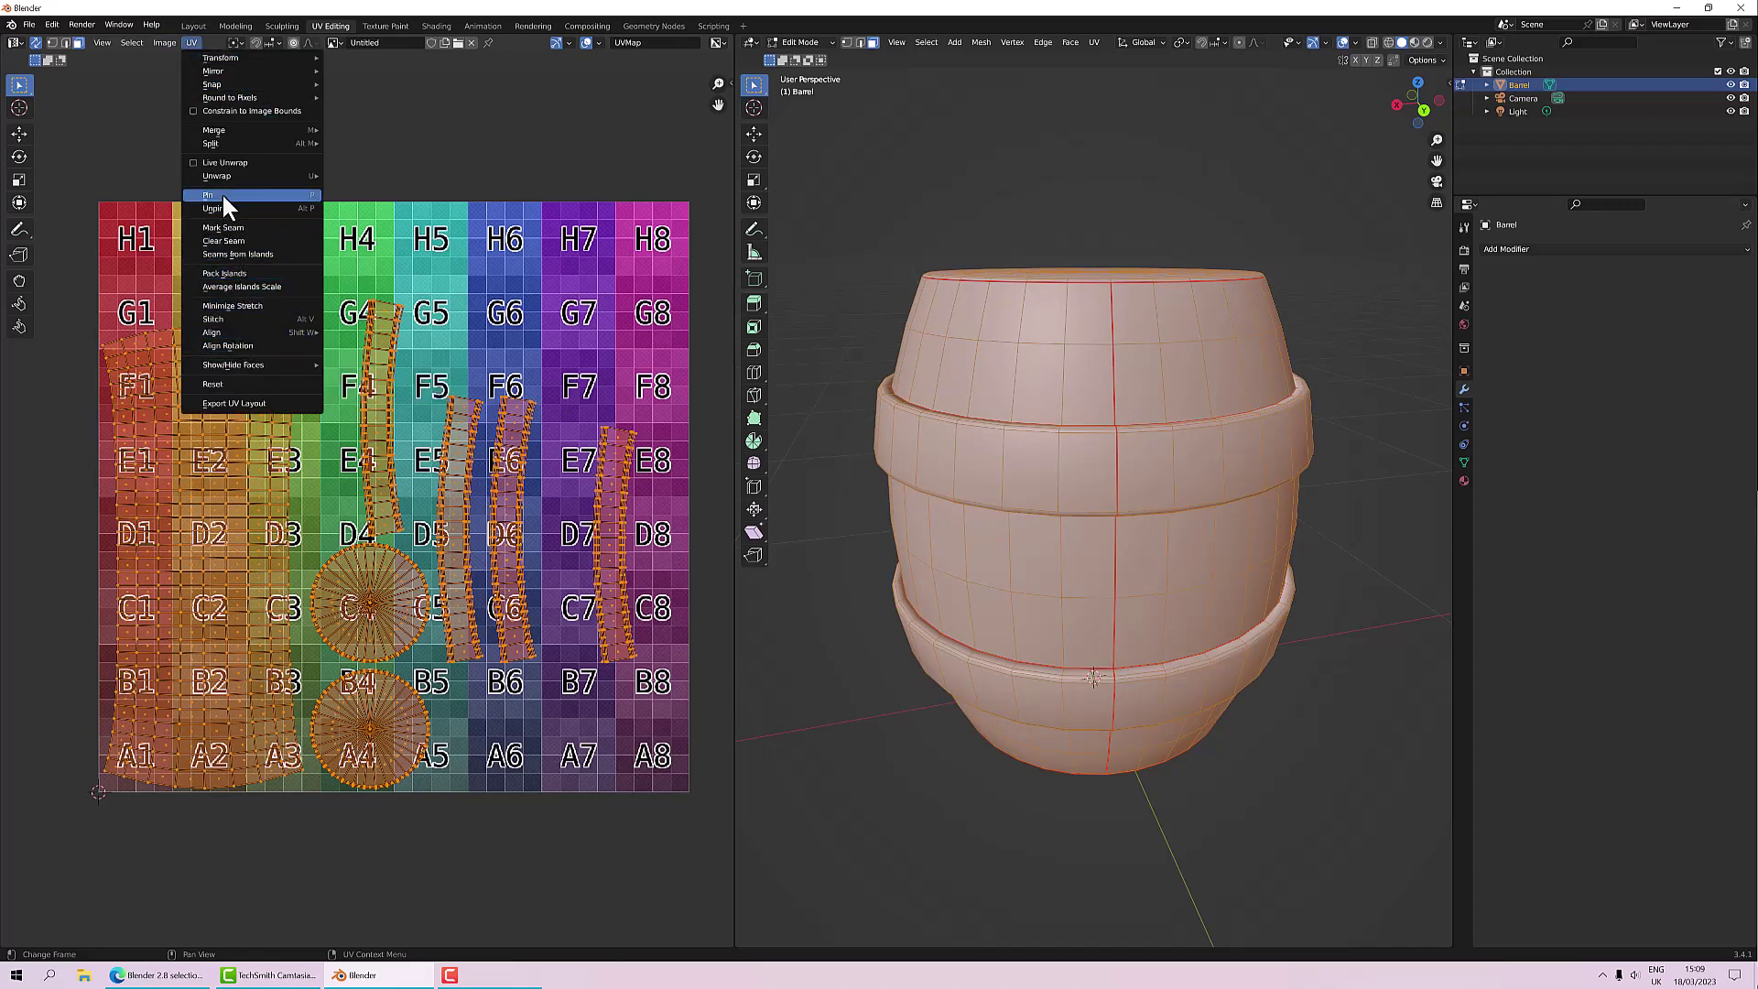
click(192, 41)
click(232, 272)
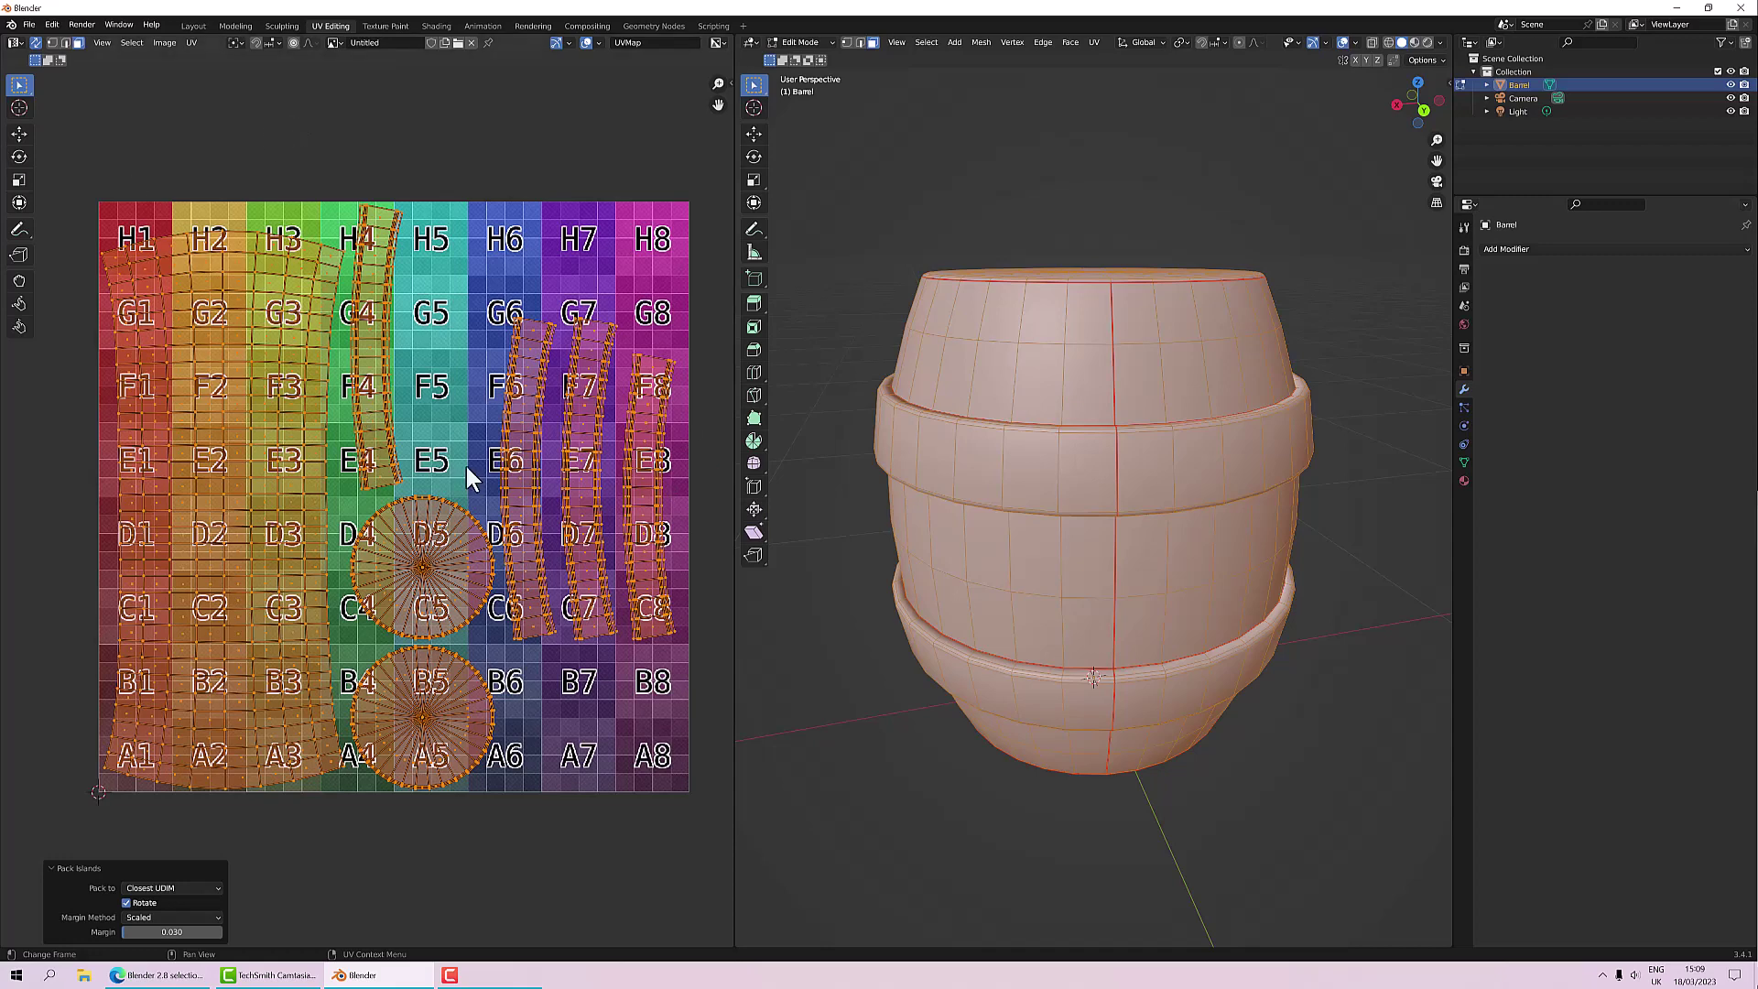
Step: Unwrap all the barrel's faces with the Angle Based method and keep the unwrap settings expanded
click(194, 42)
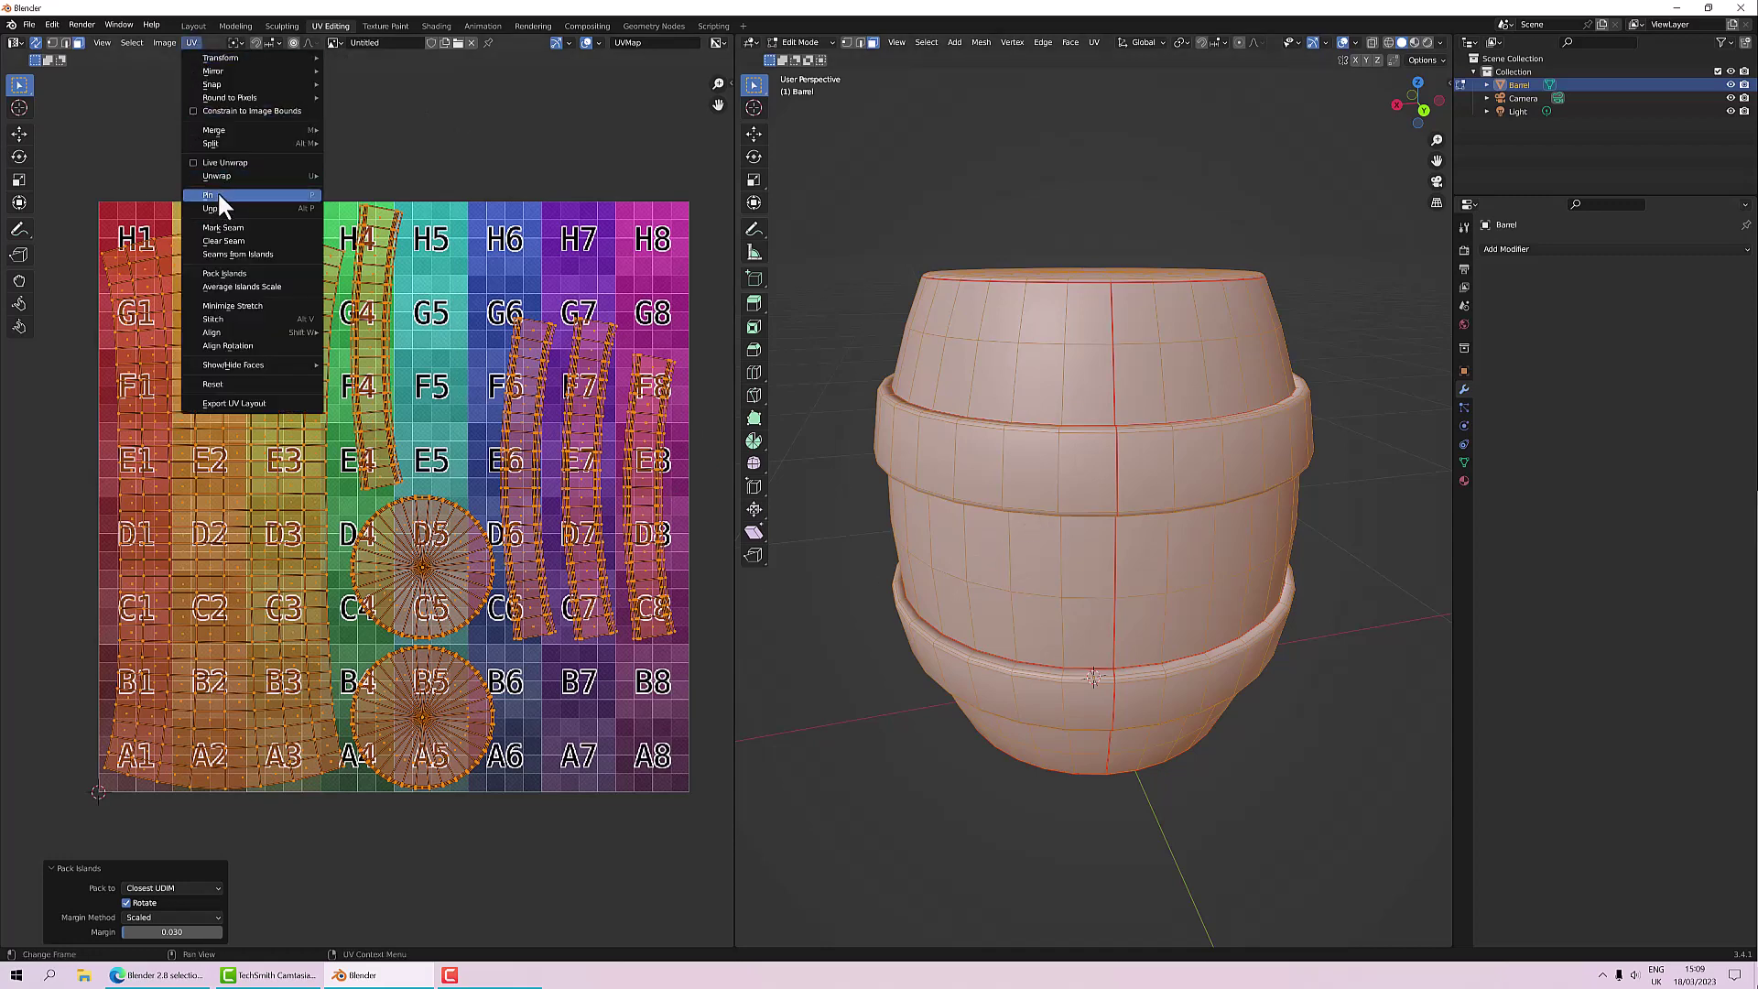
mouse_move(223, 175)
click(373, 179)
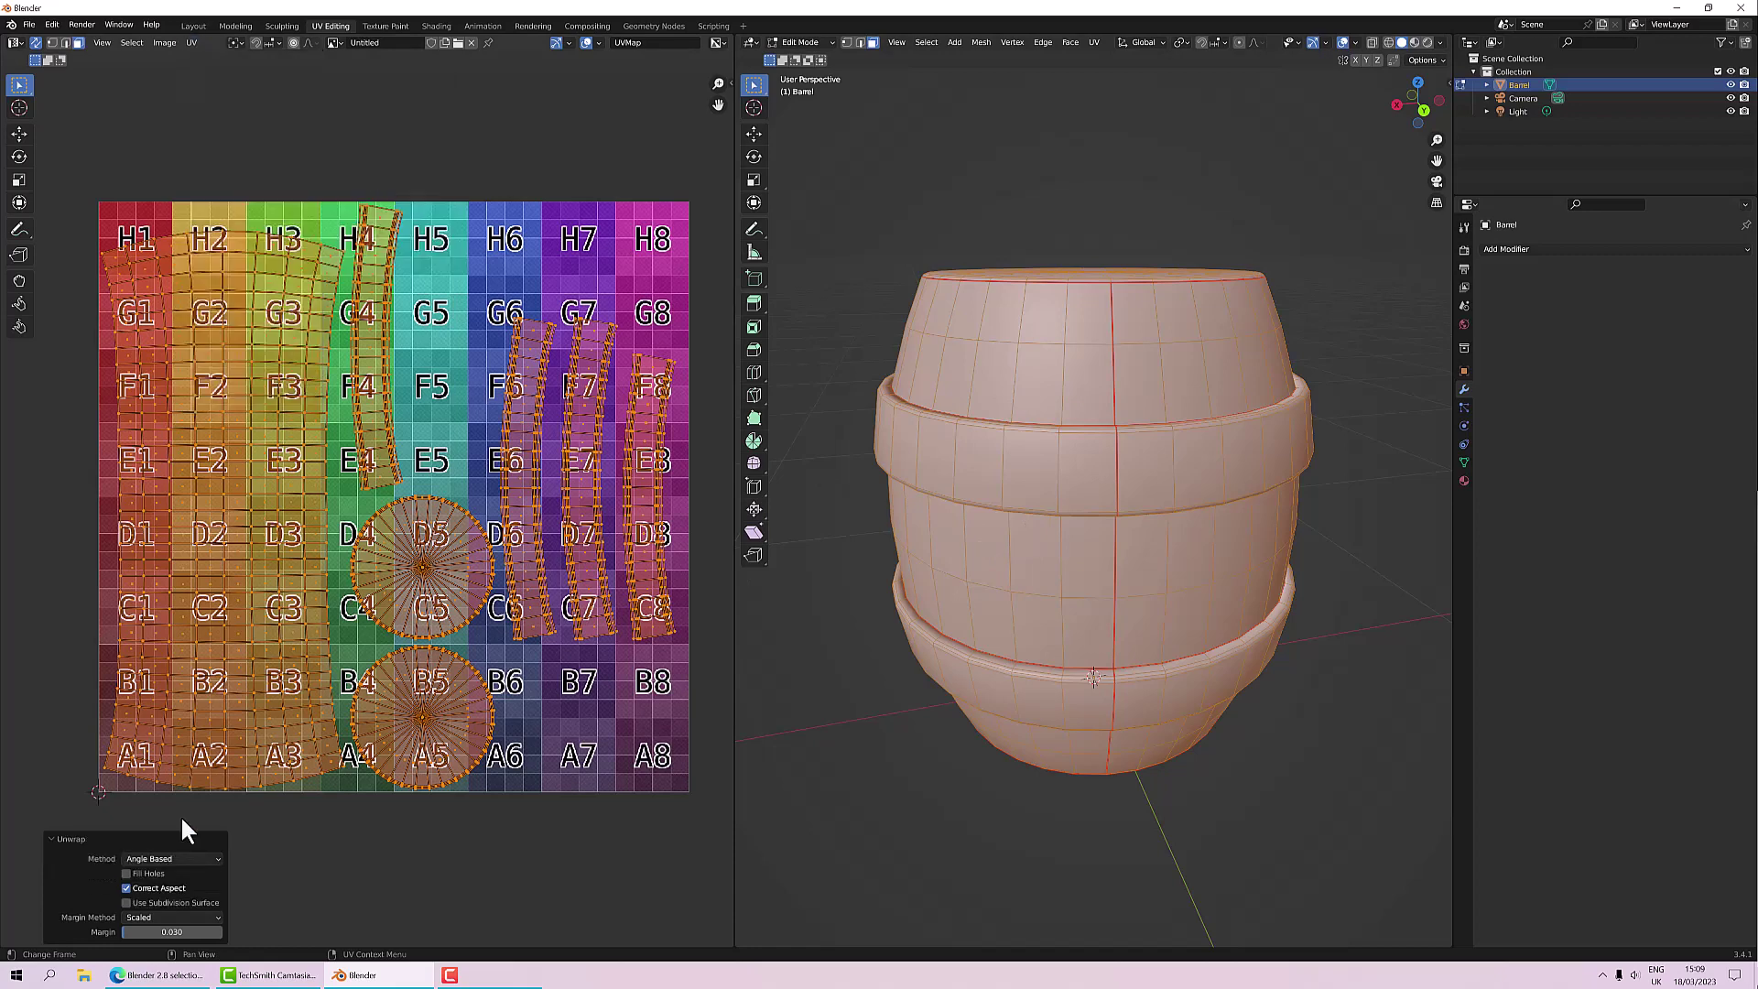
click(51, 837)
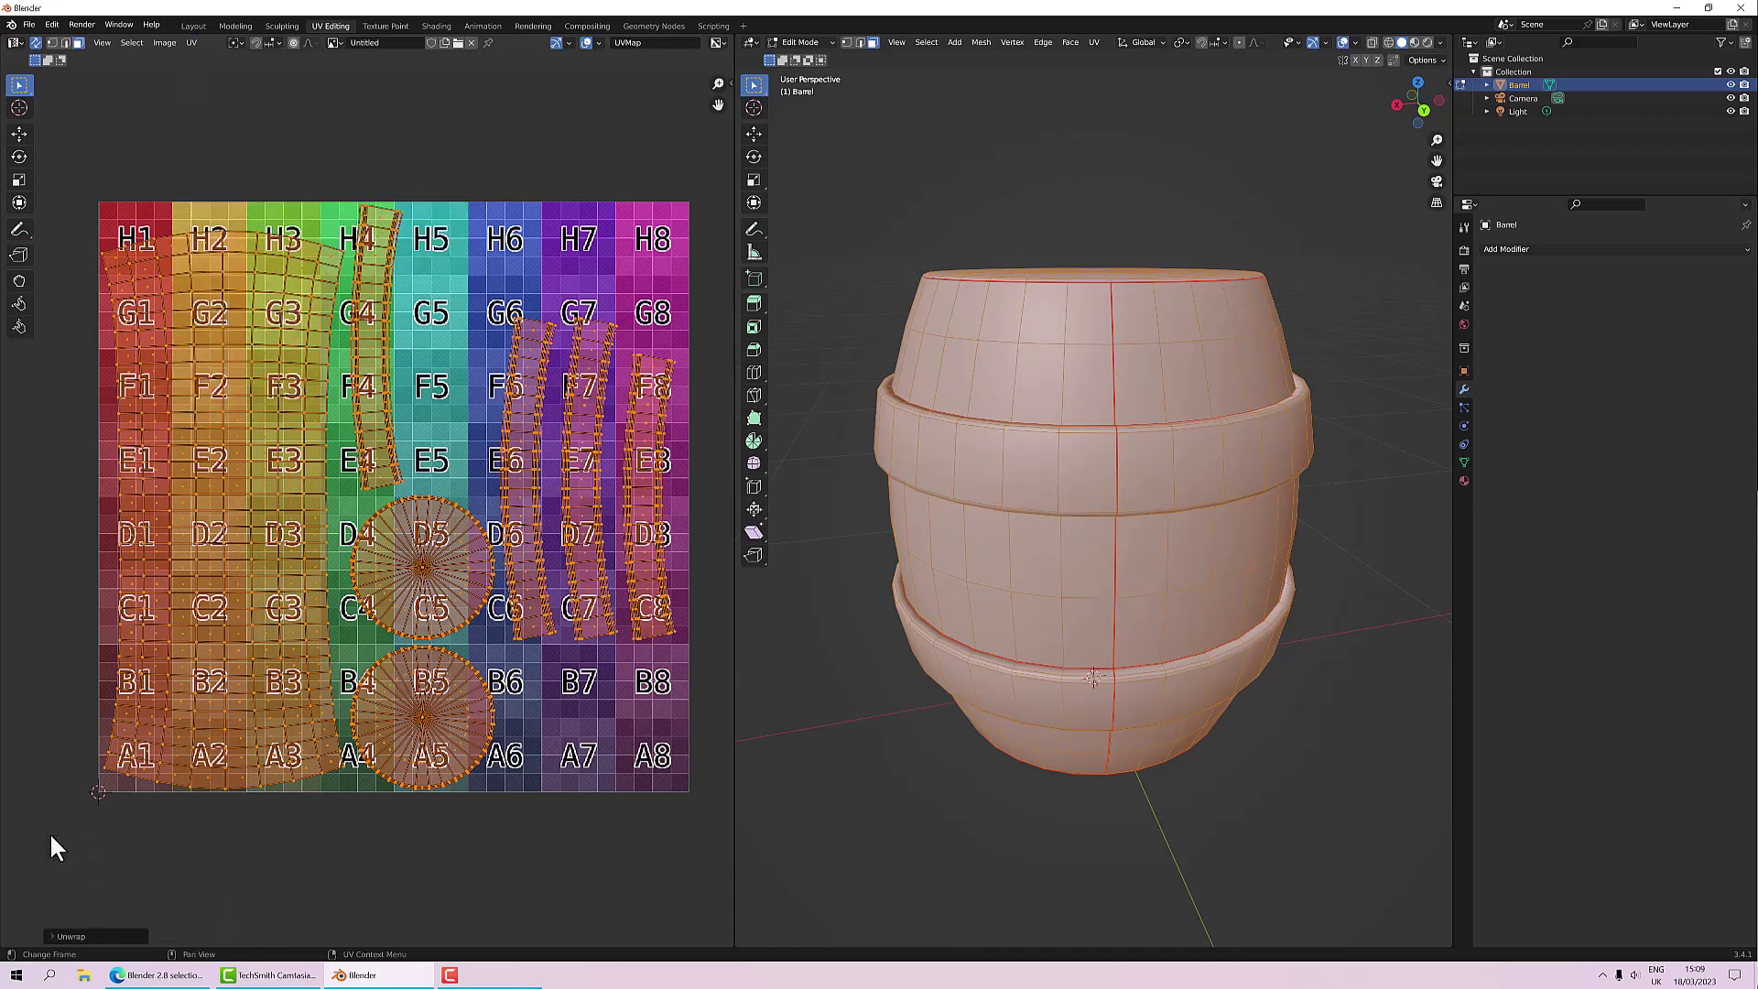
click(96, 935)
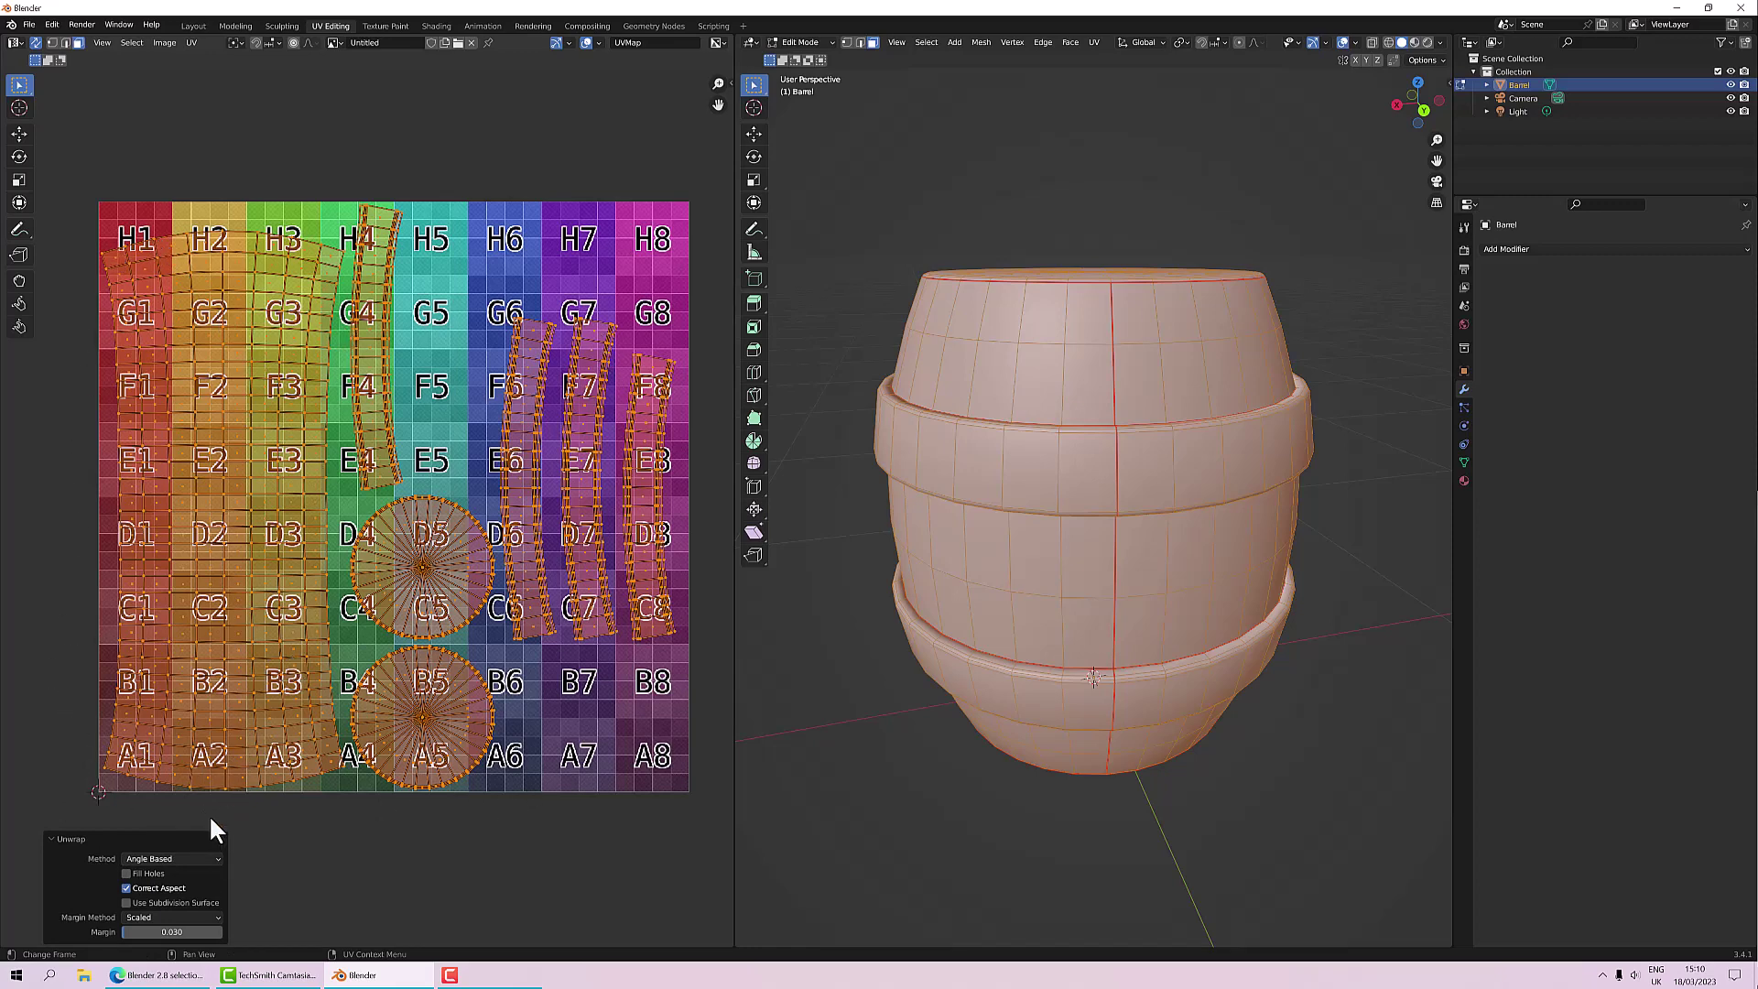
Step: Try the Conformal unwrap method on the barrel for comparison, and return the method to Angle Based
click(174, 858)
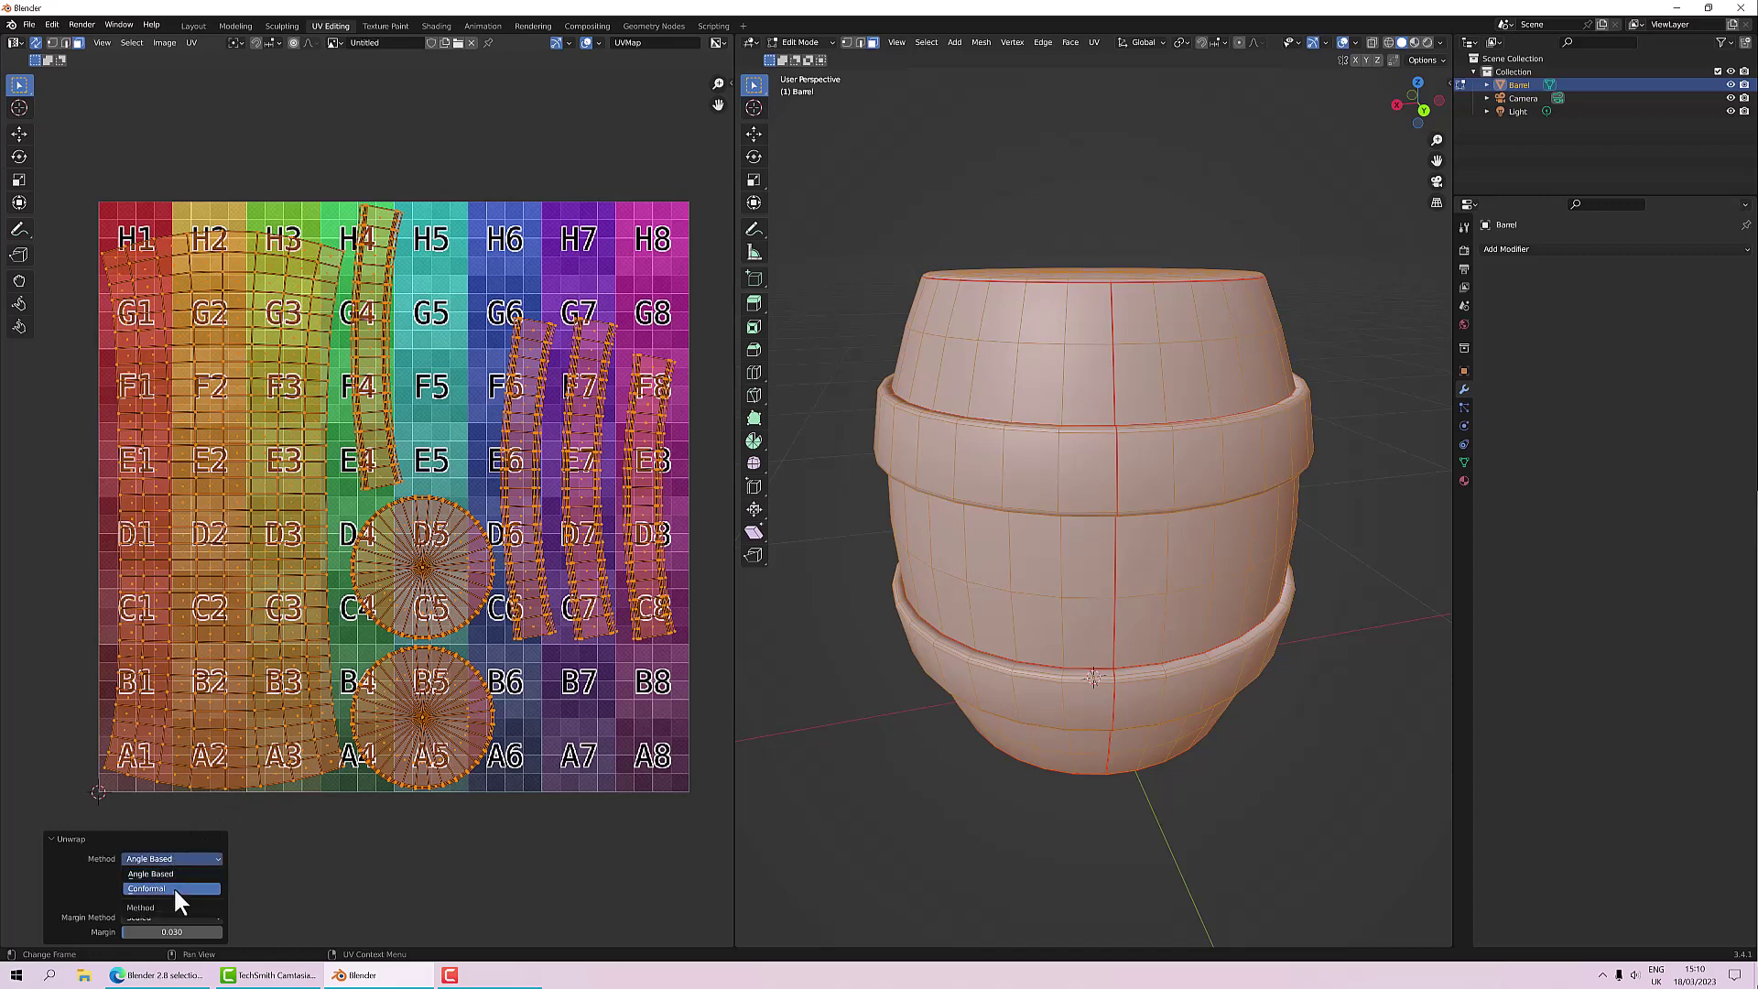
click(175, 888)
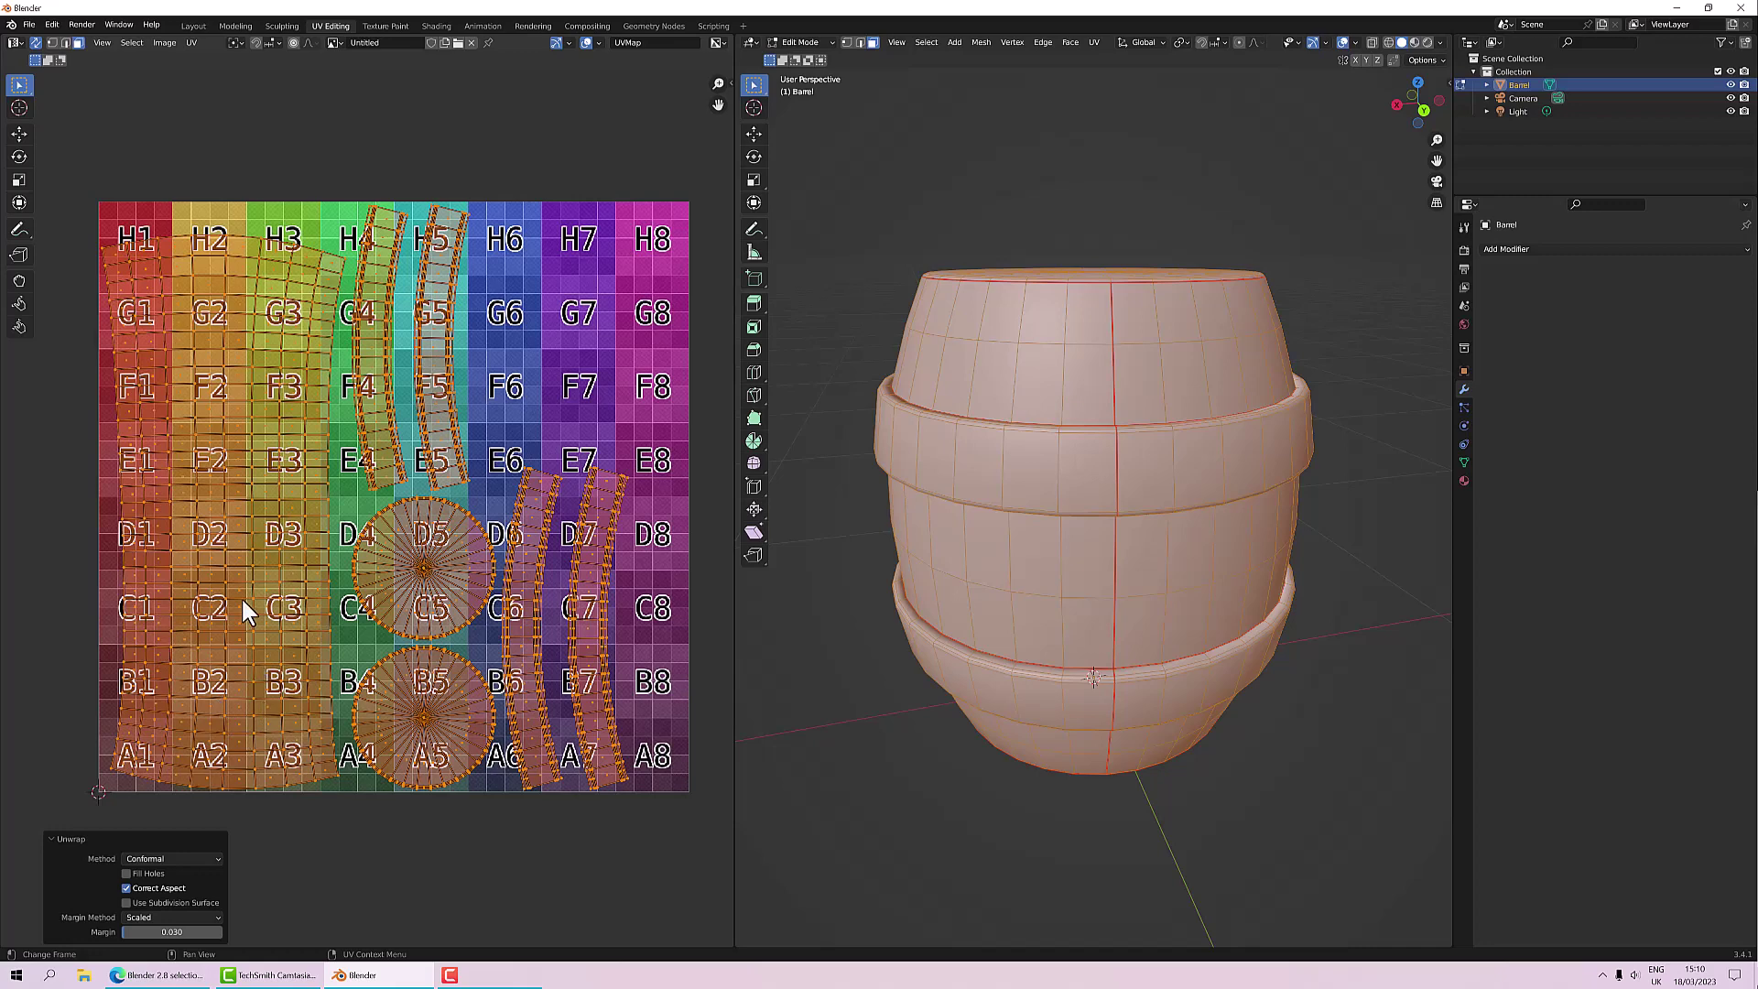
click(165, 858)
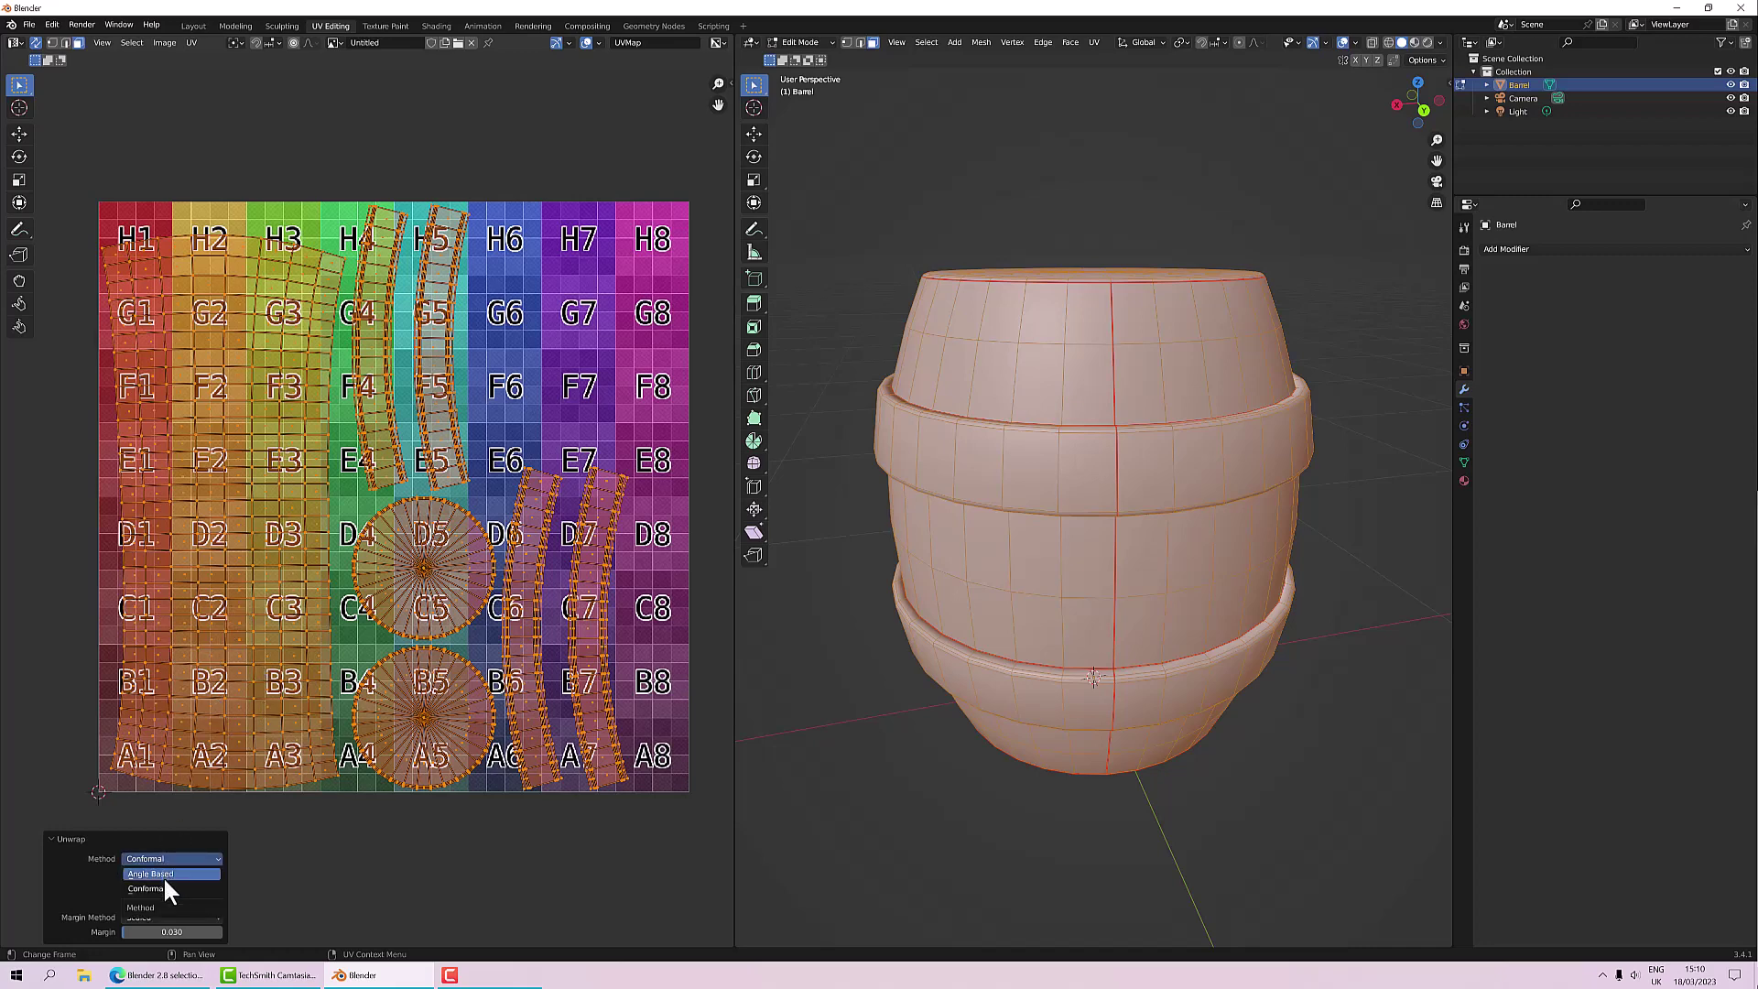
click(163, 875)
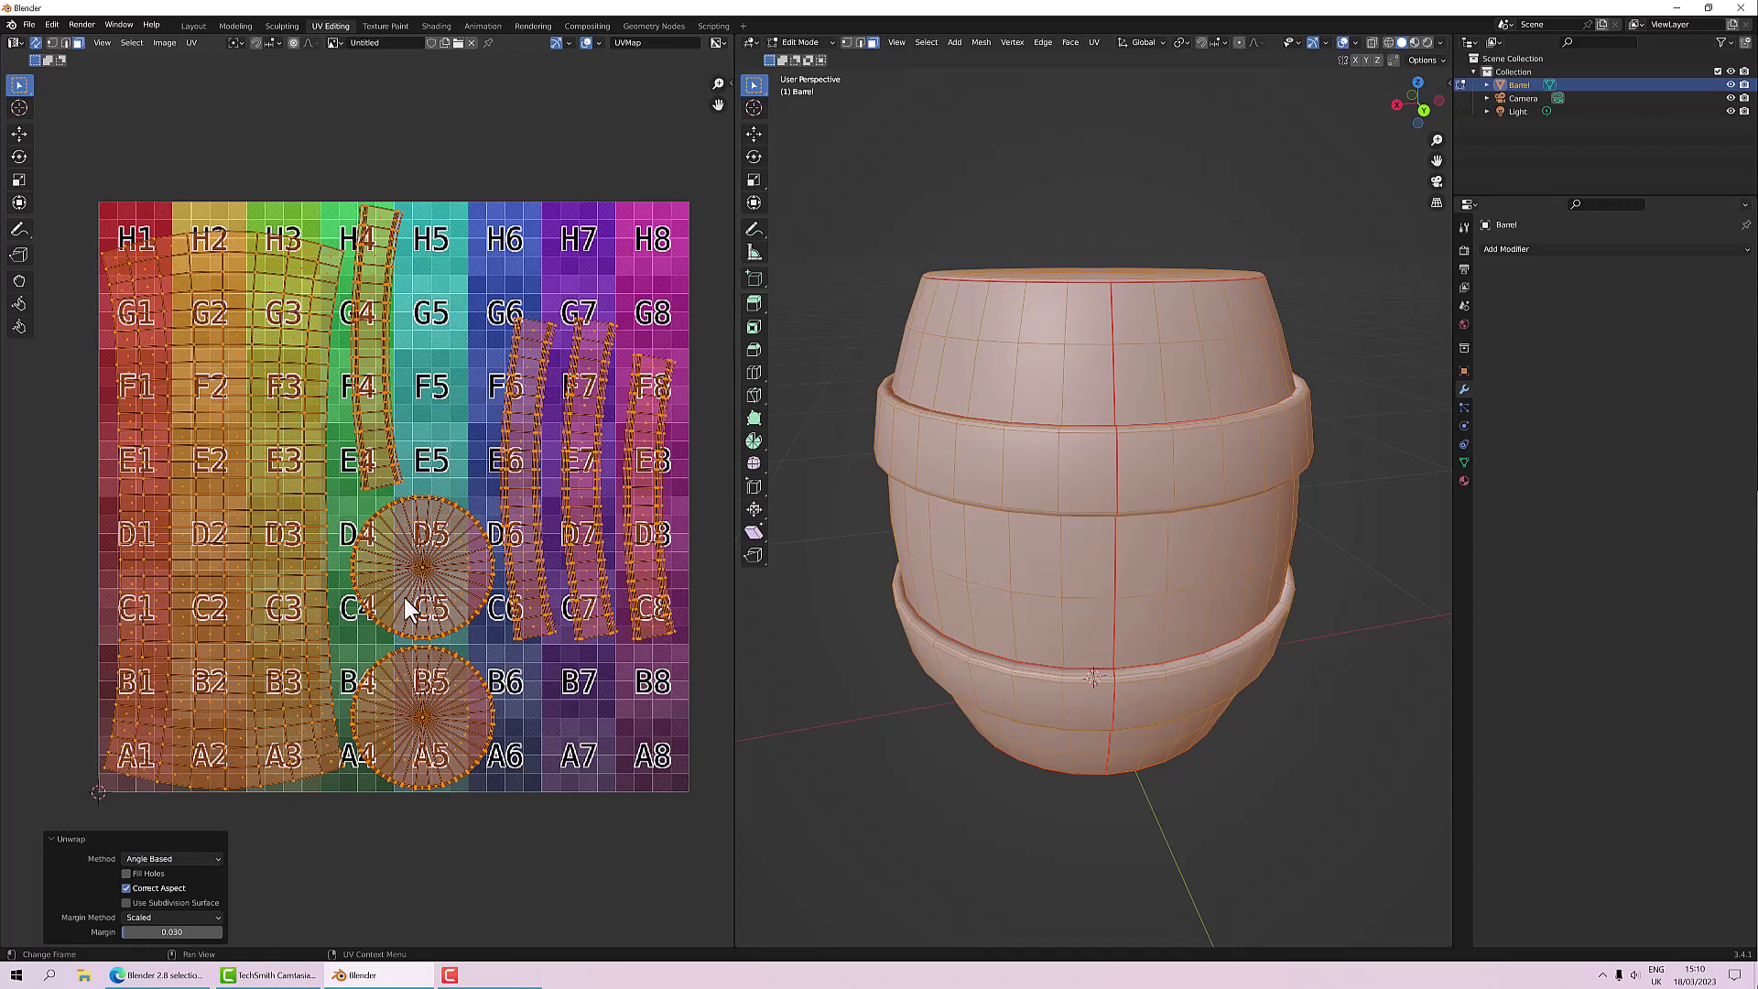
Step: Select a single face on the barrel's lower hoop and examine the mesh and seams from the side and above
middle_drag(796, 691, 850, 689)
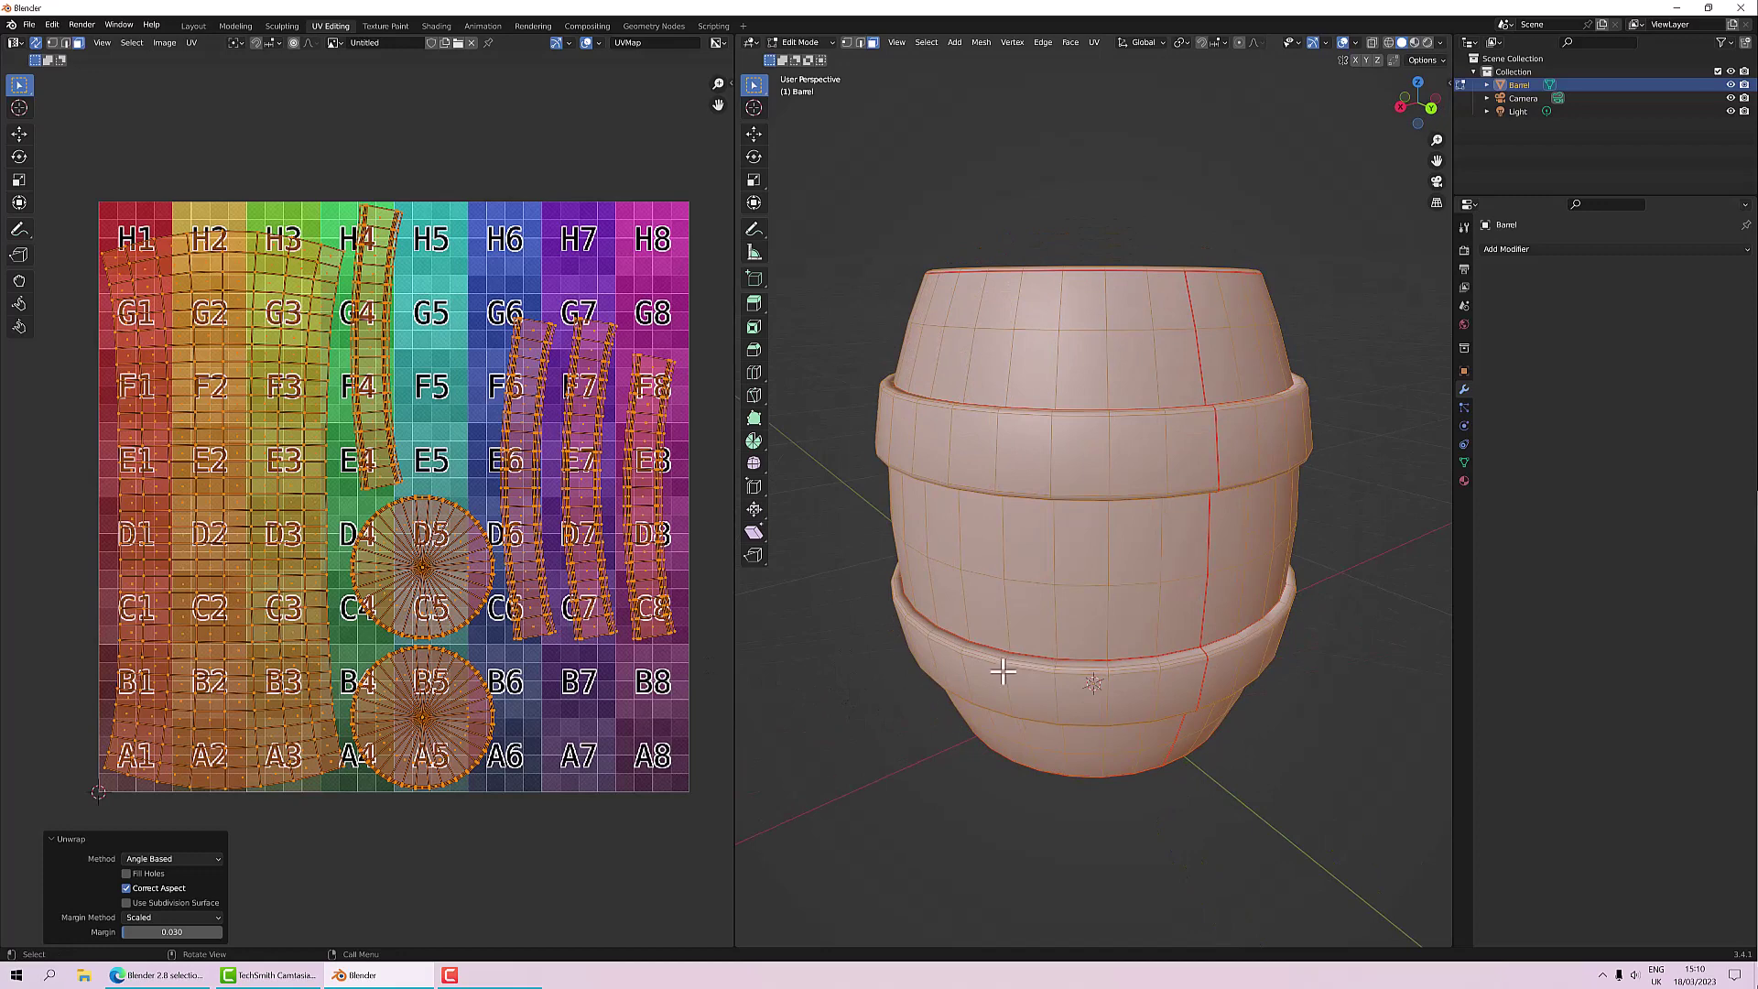
click(1002, 719)
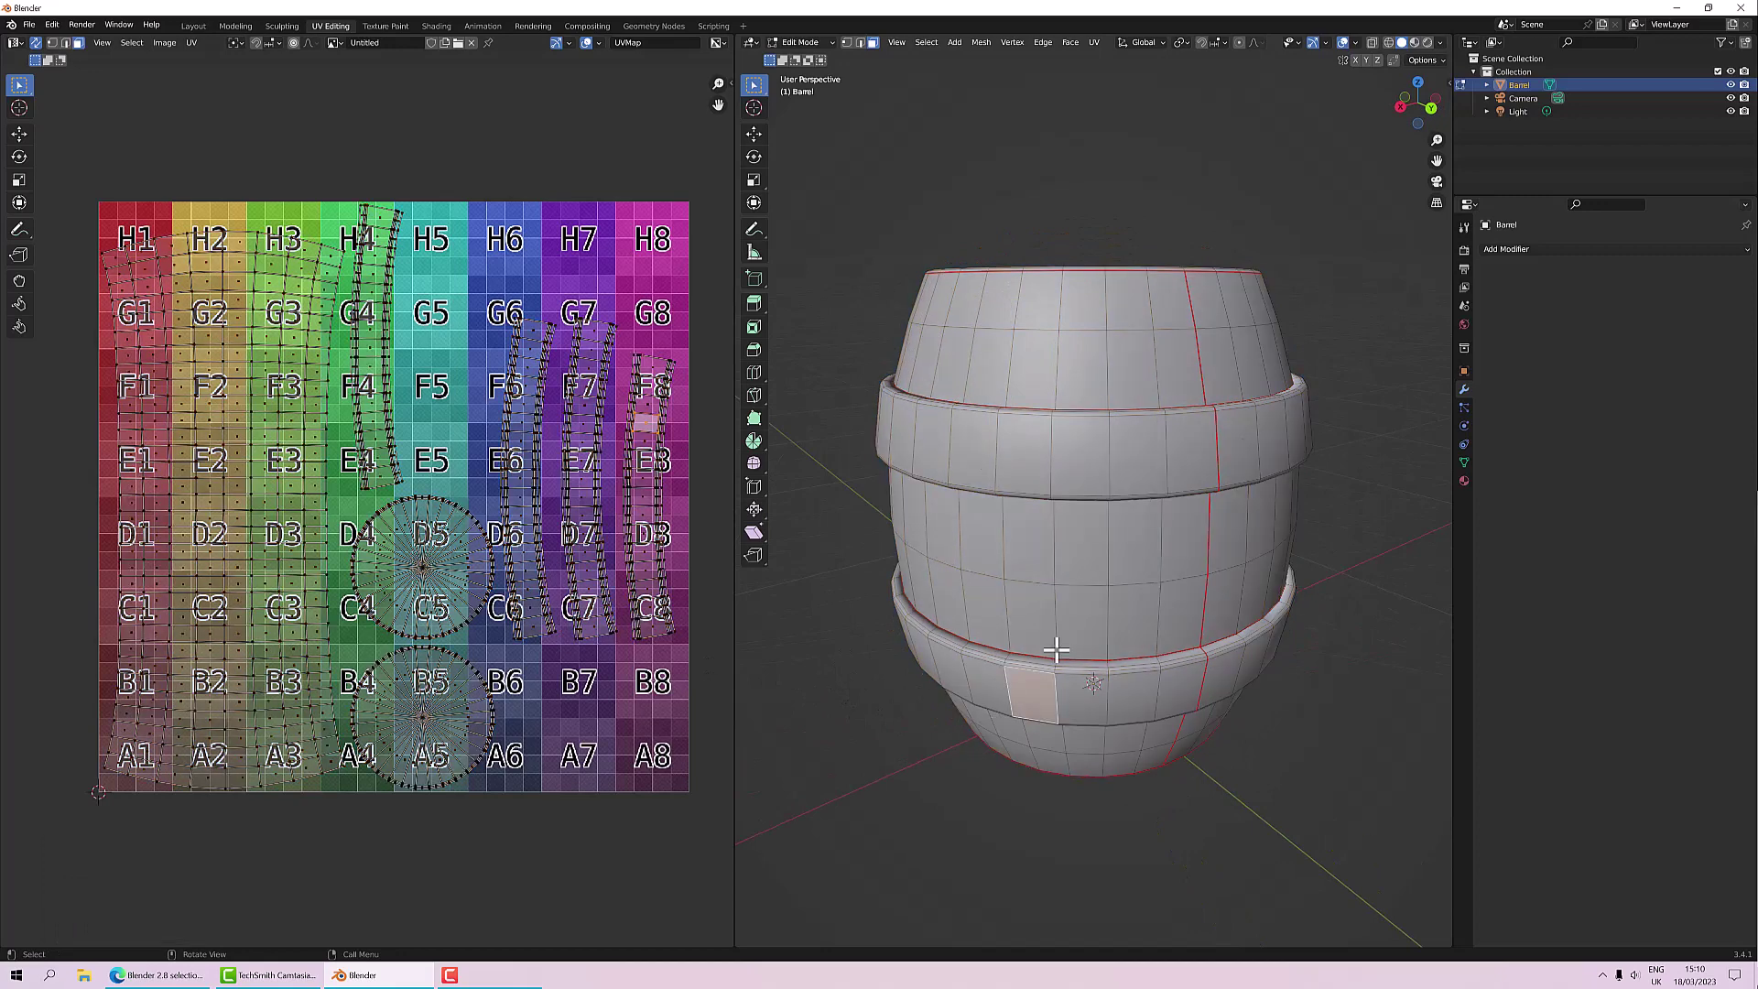
middle_drag(1145, 498, 1133, 533)
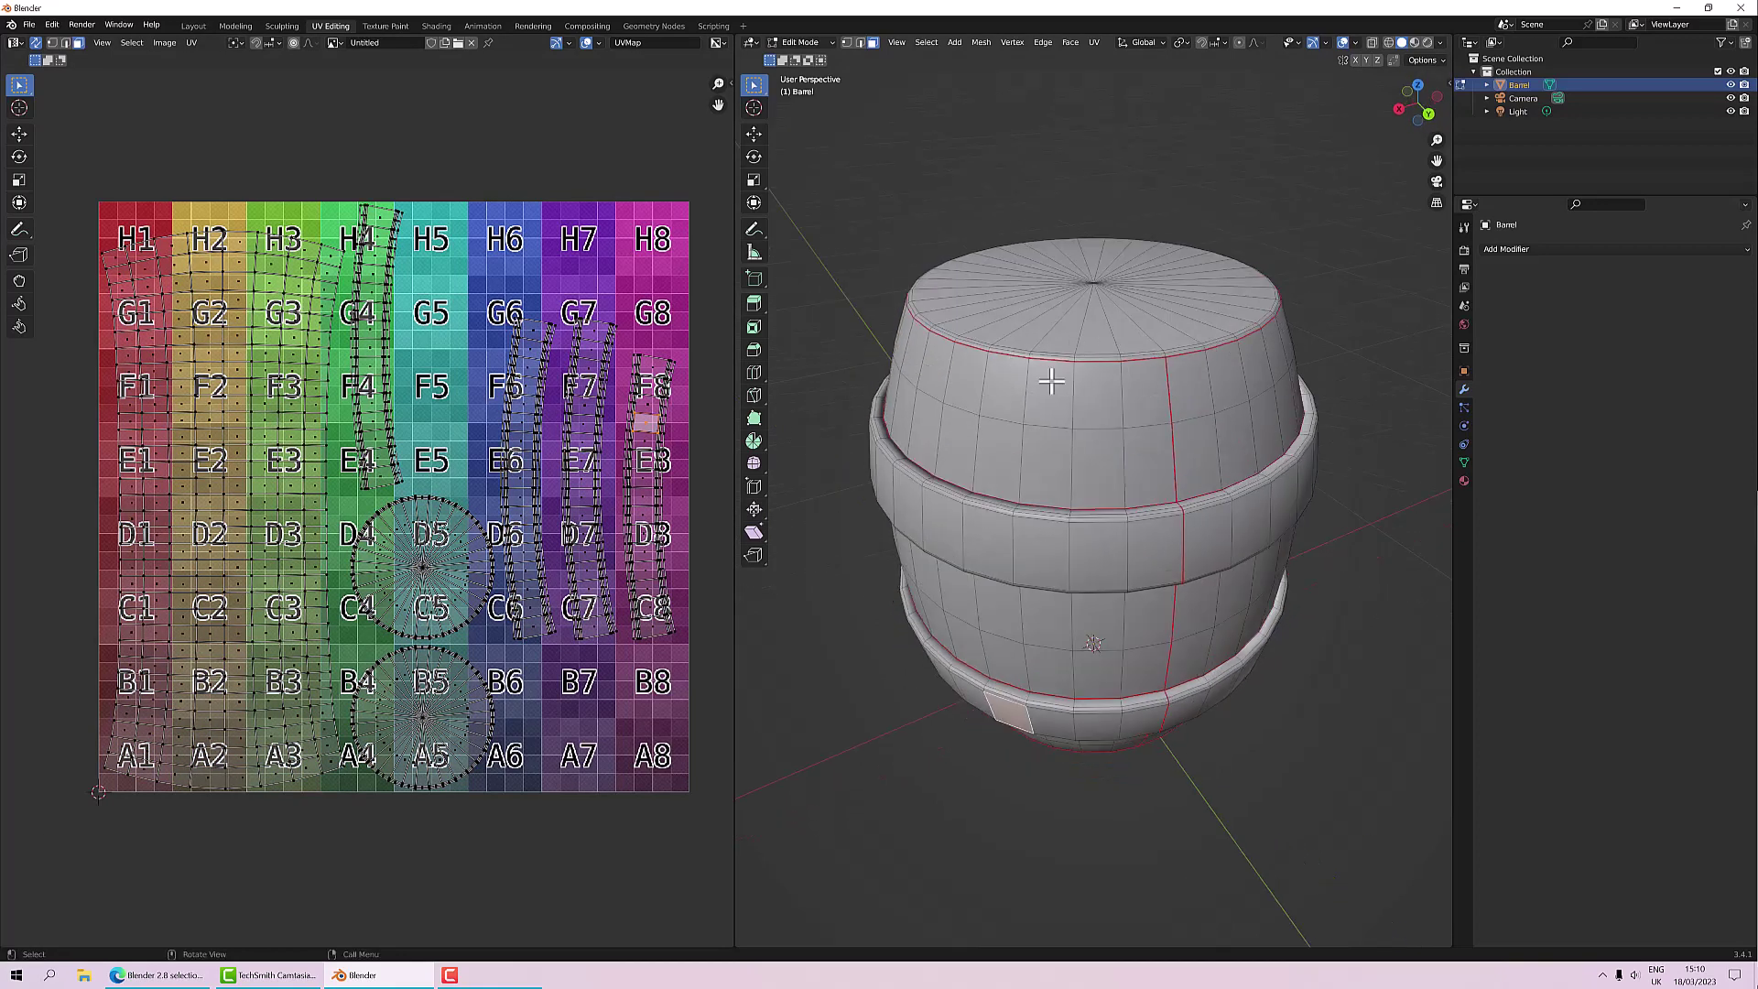
middle_drag(1144, 422, 957, 352)
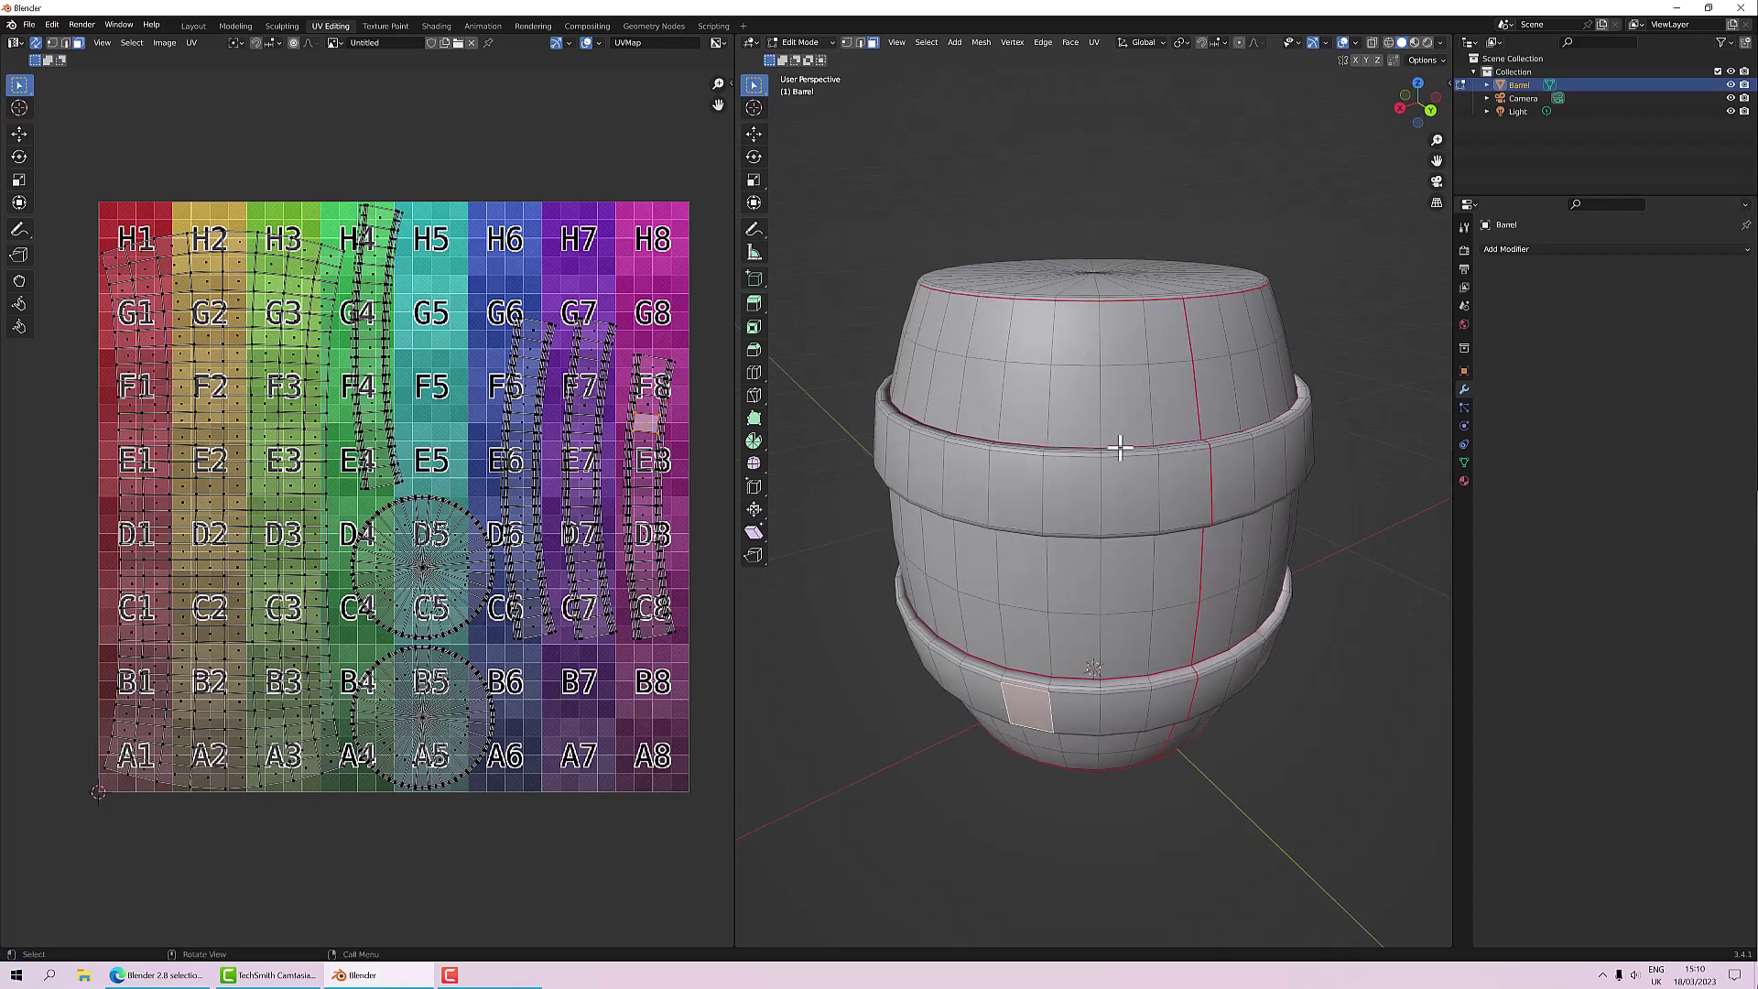
Step: In Object Mode, add a Subdivision Surface modifier to the barrel and apply it
key(Tab)
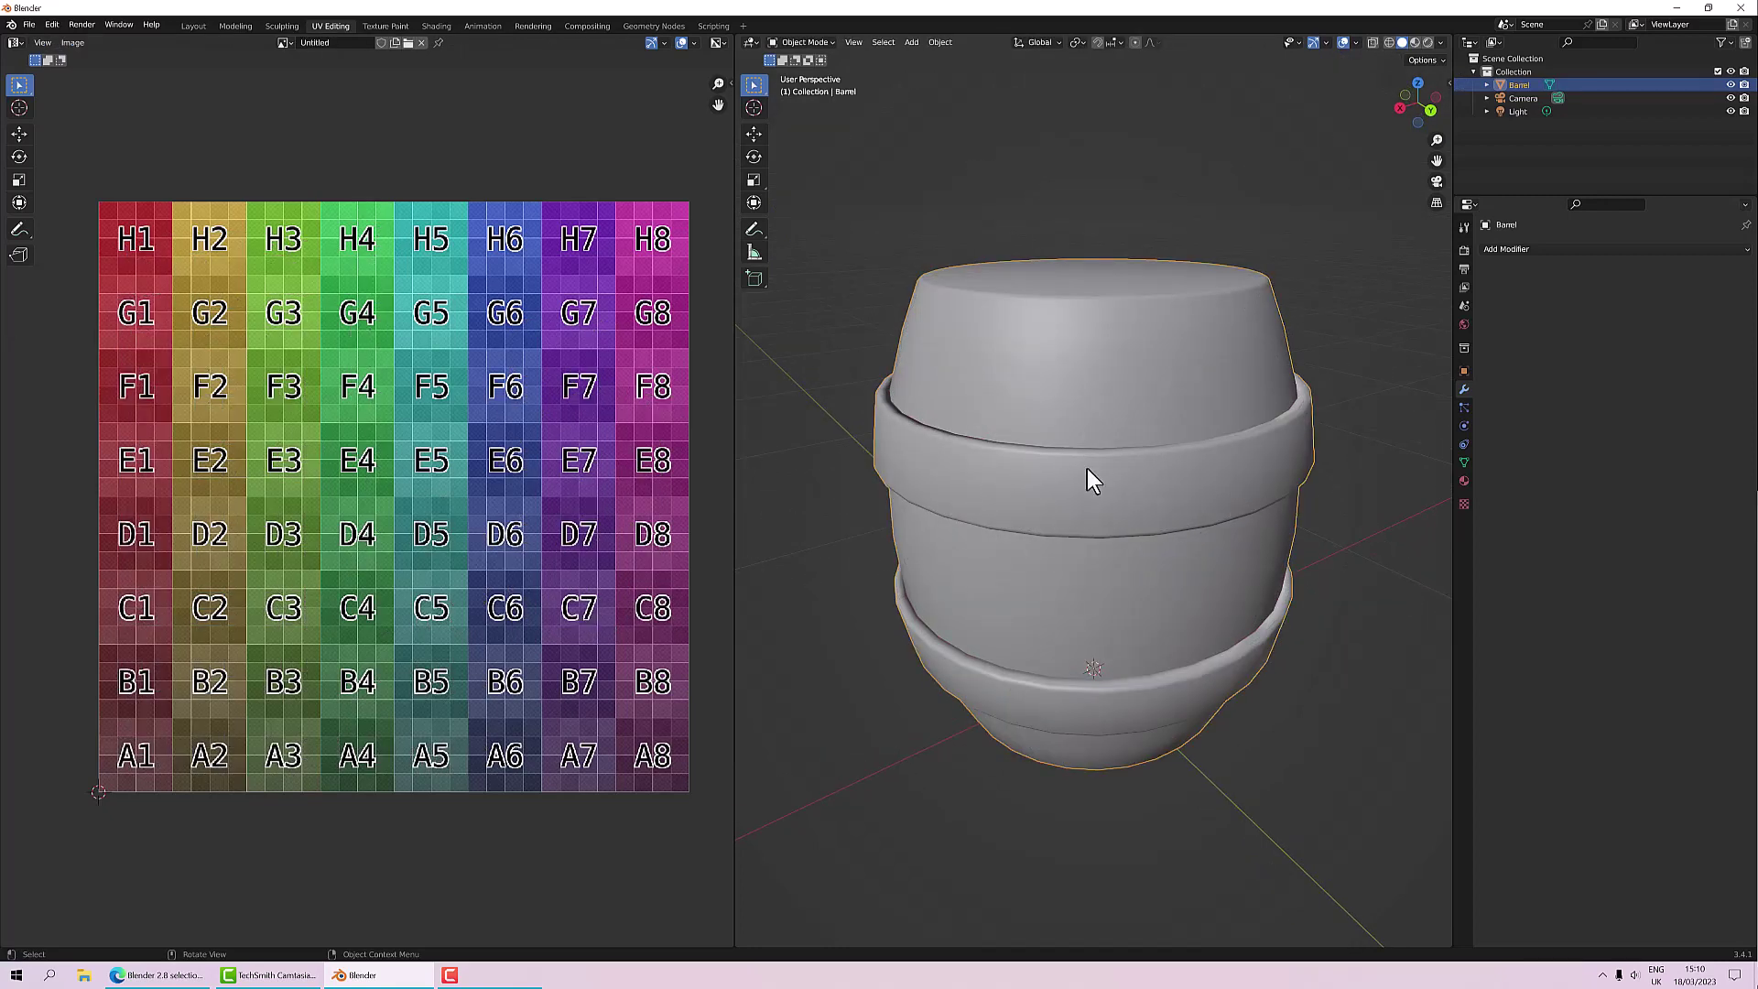
key(Tab)
key(Tab)
click(1557, 254)
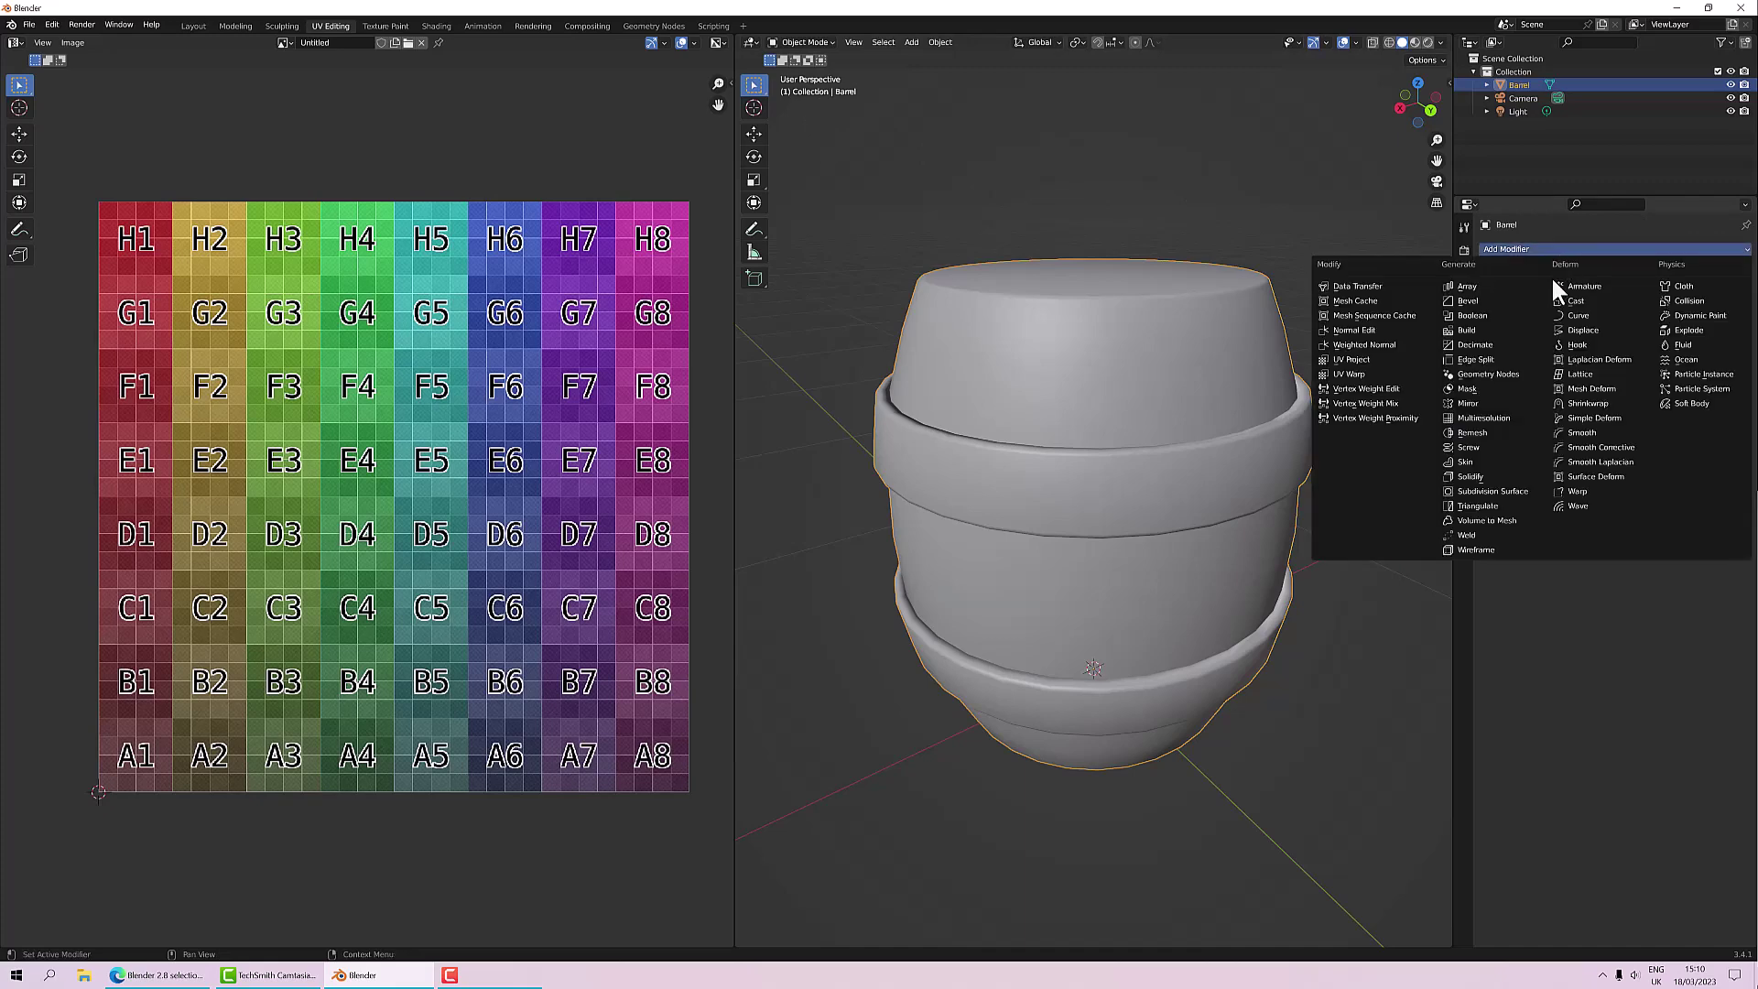
click(1501, 491)
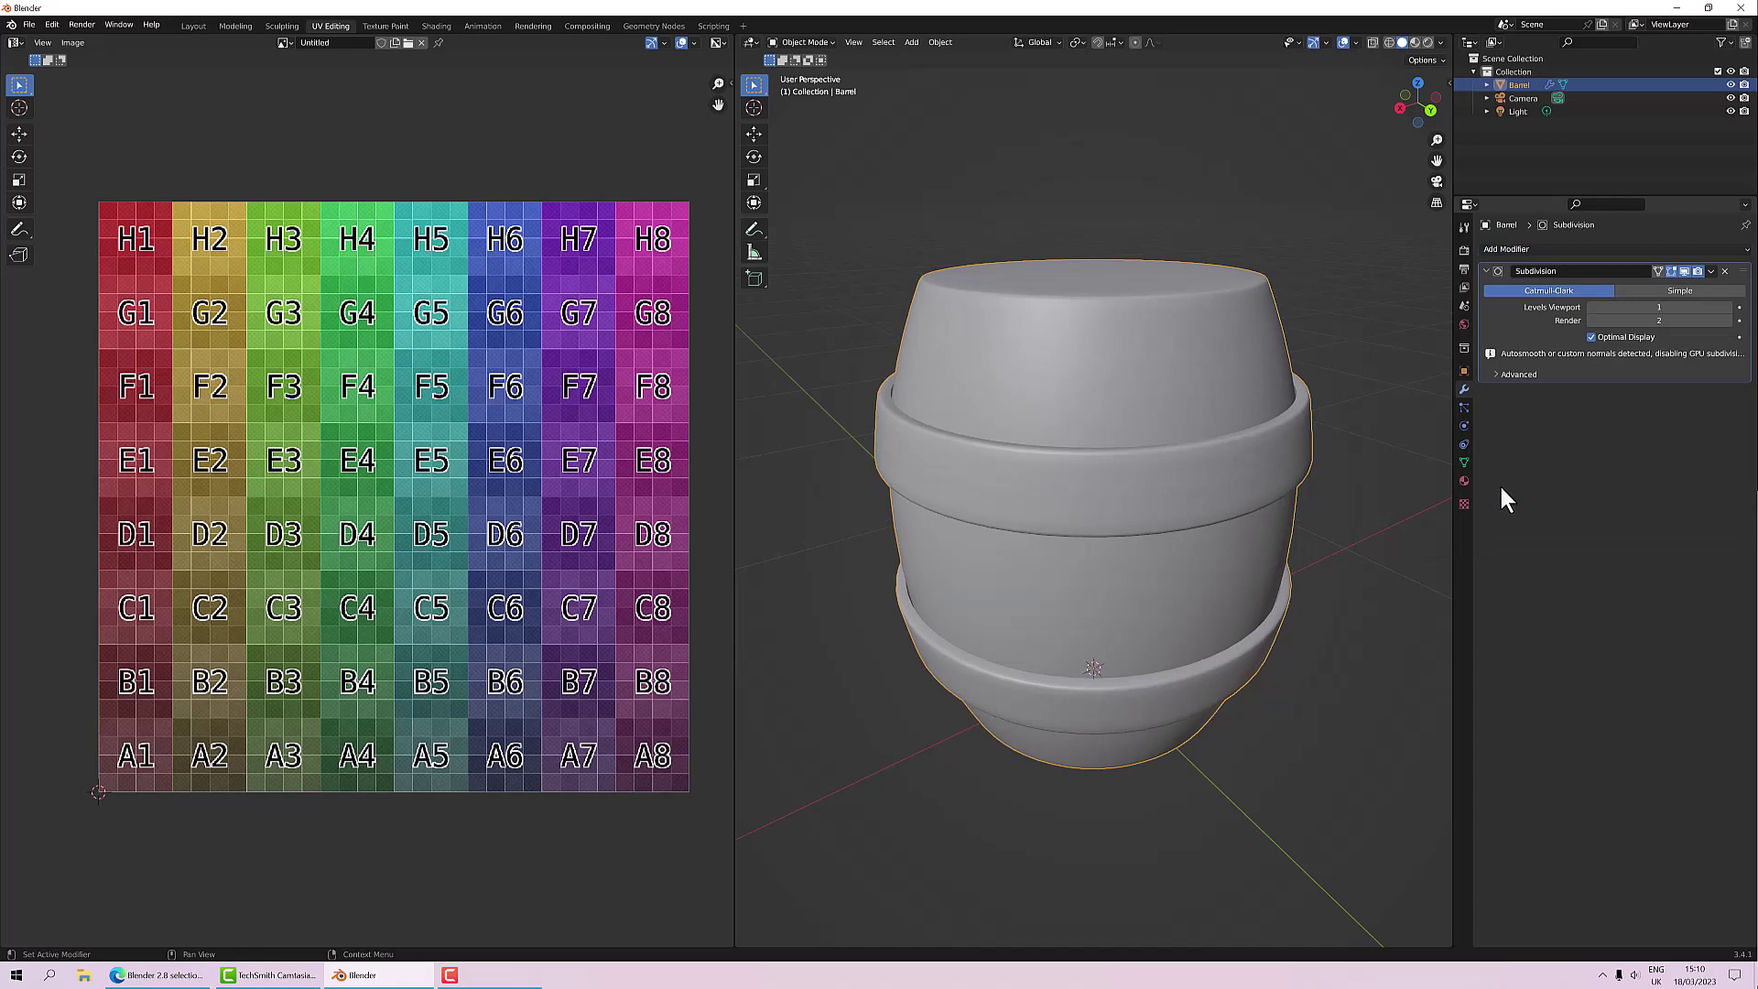
click(1711, 271)
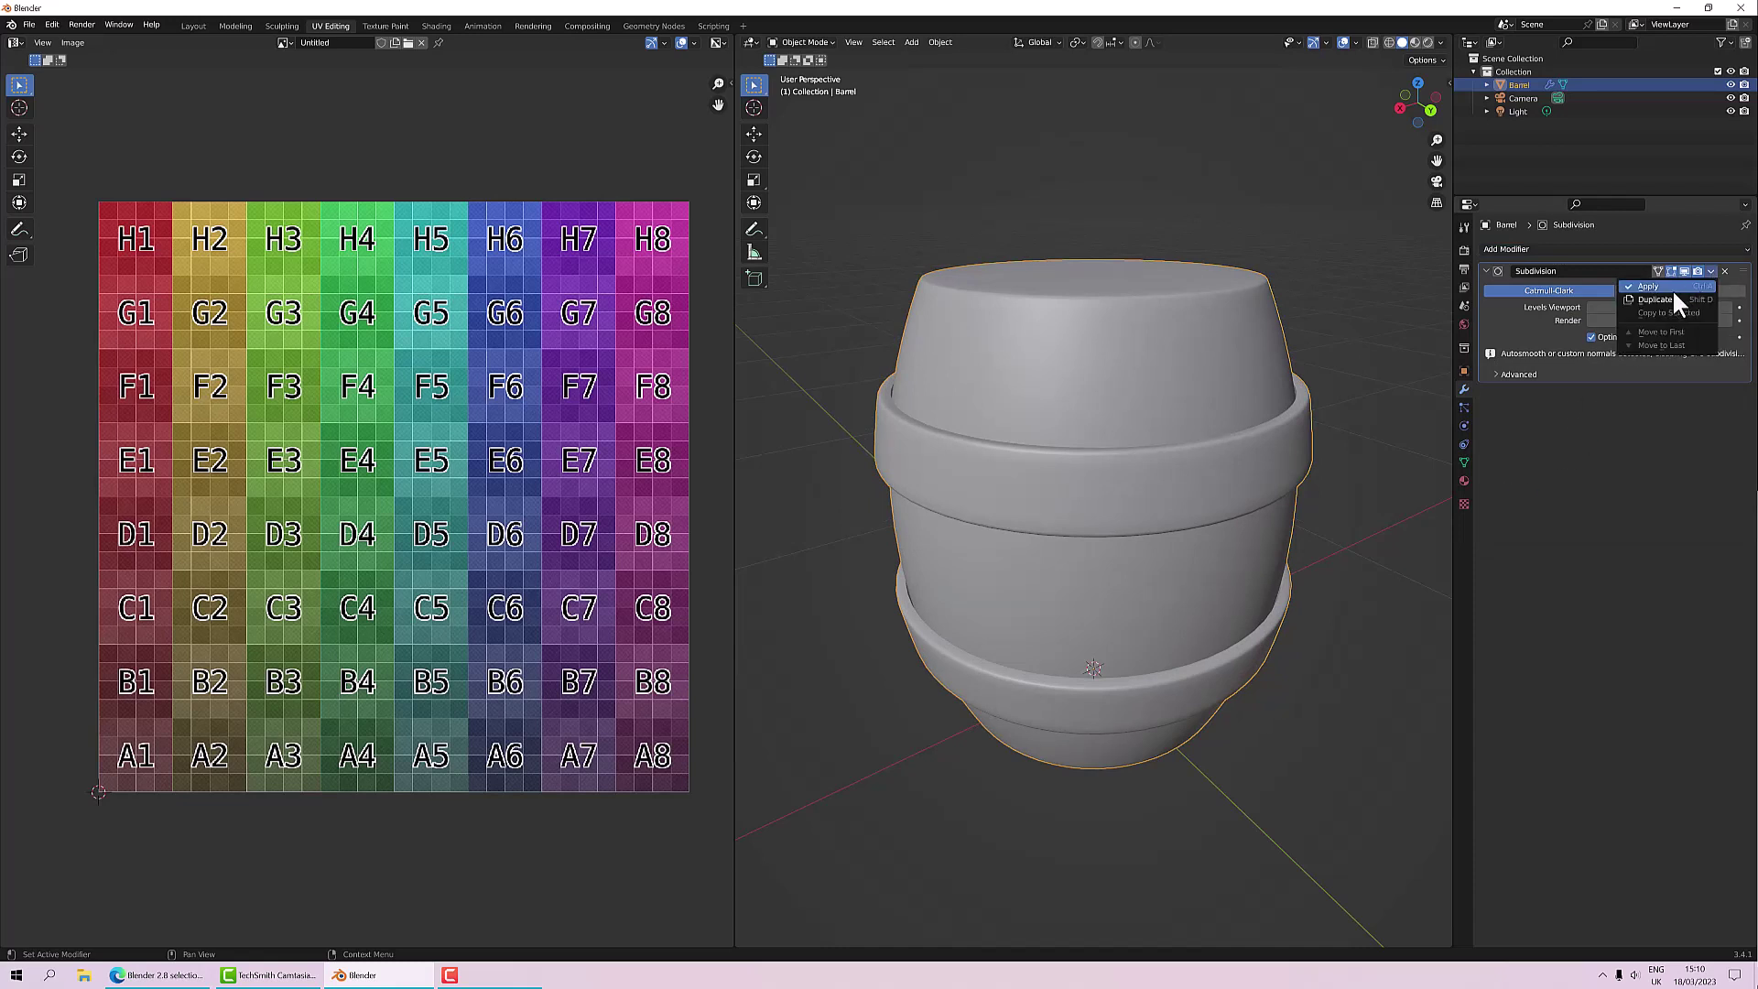
click(1671, 289)
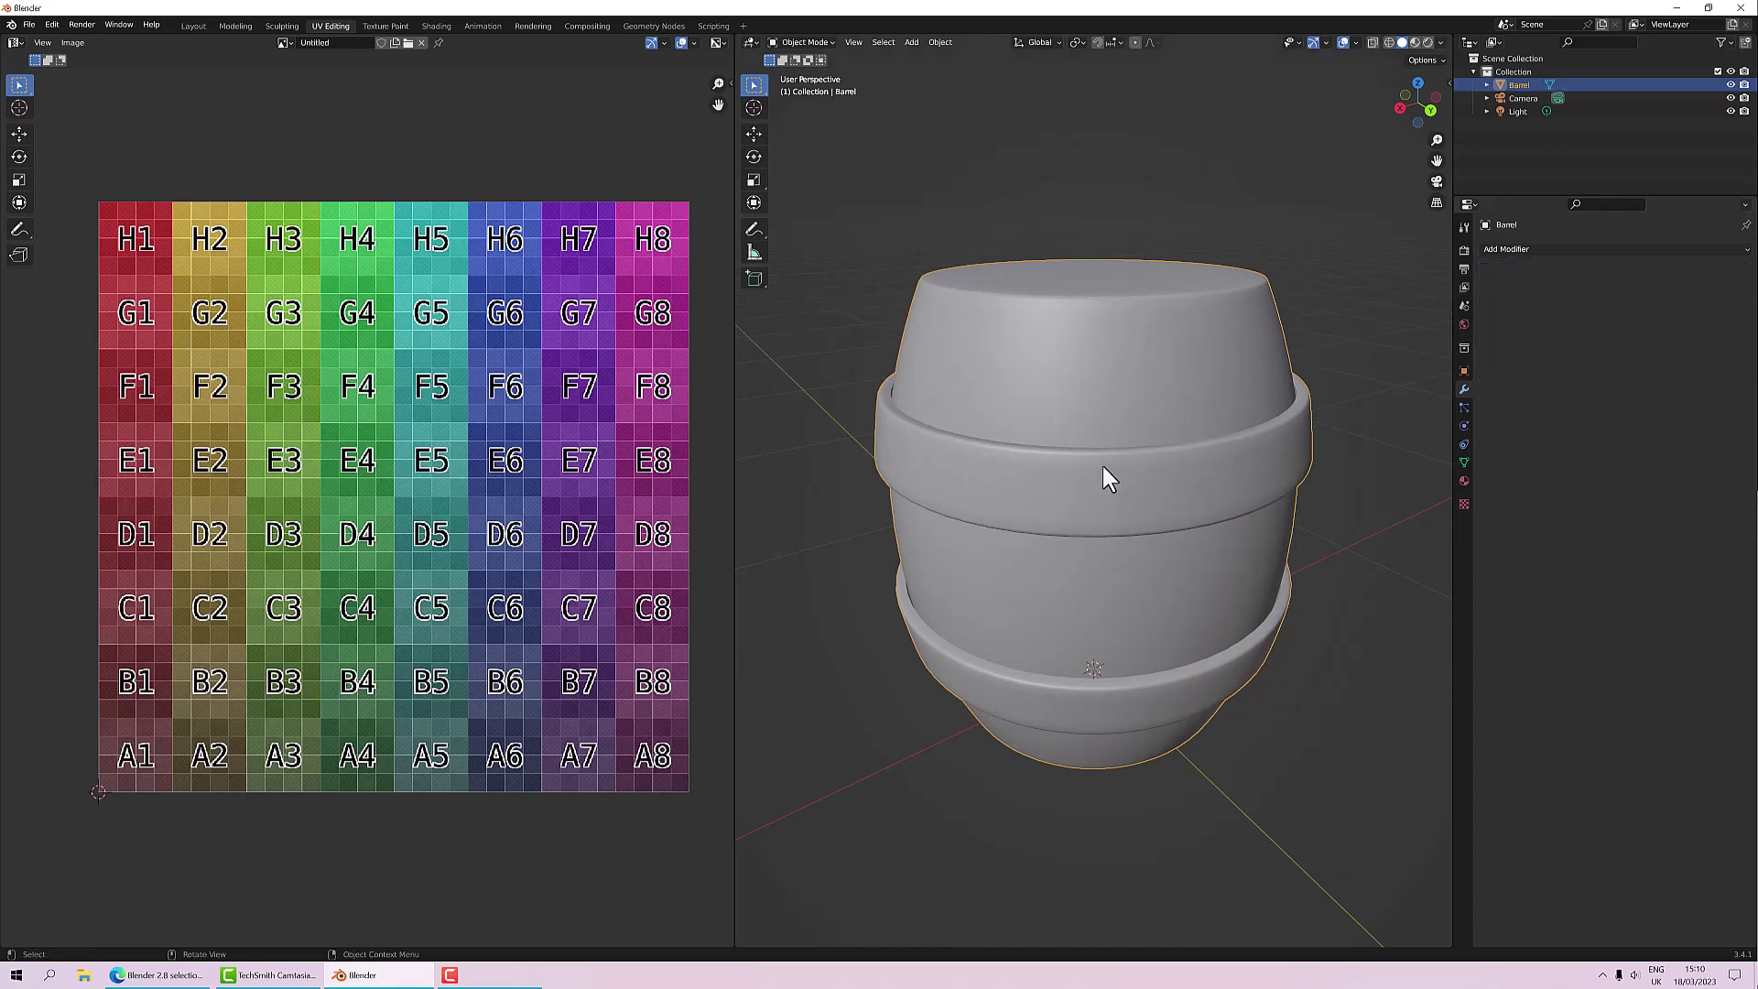
Step: In Edit Mode, select all faces of the subdivided barrel and unwrap them with the Conformal method
key(Tab)
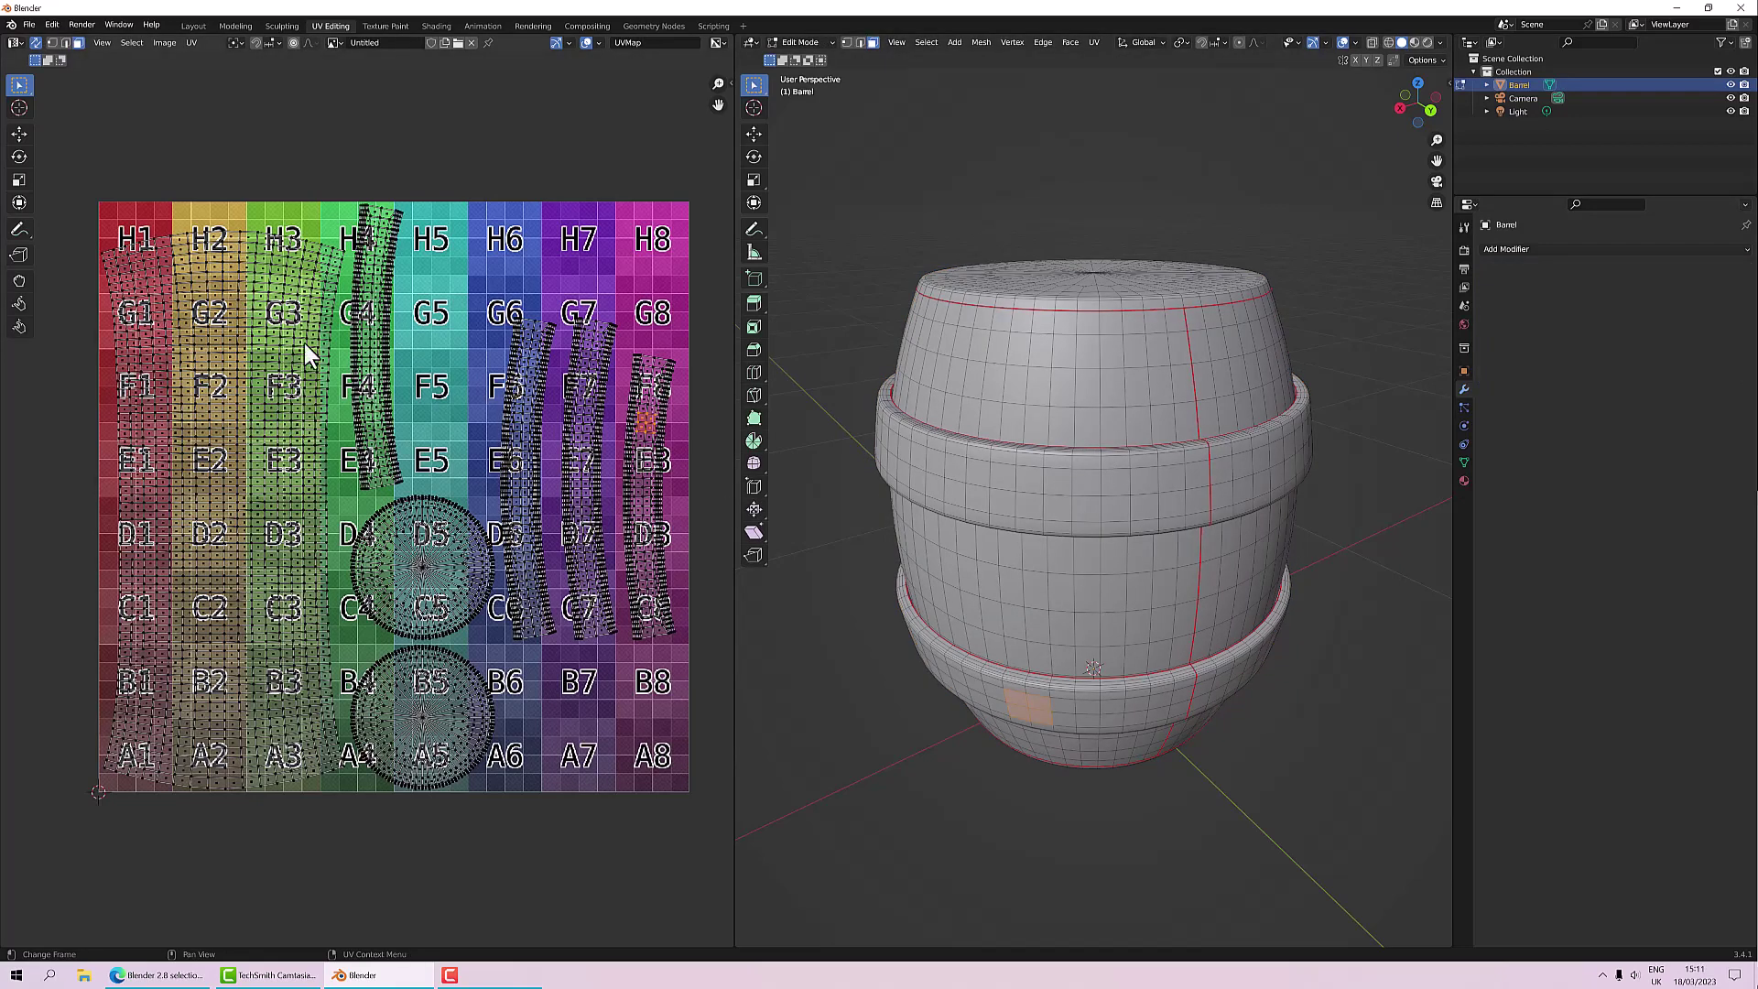
middle_drag(1217, 557, 1214, 553)
key(a)
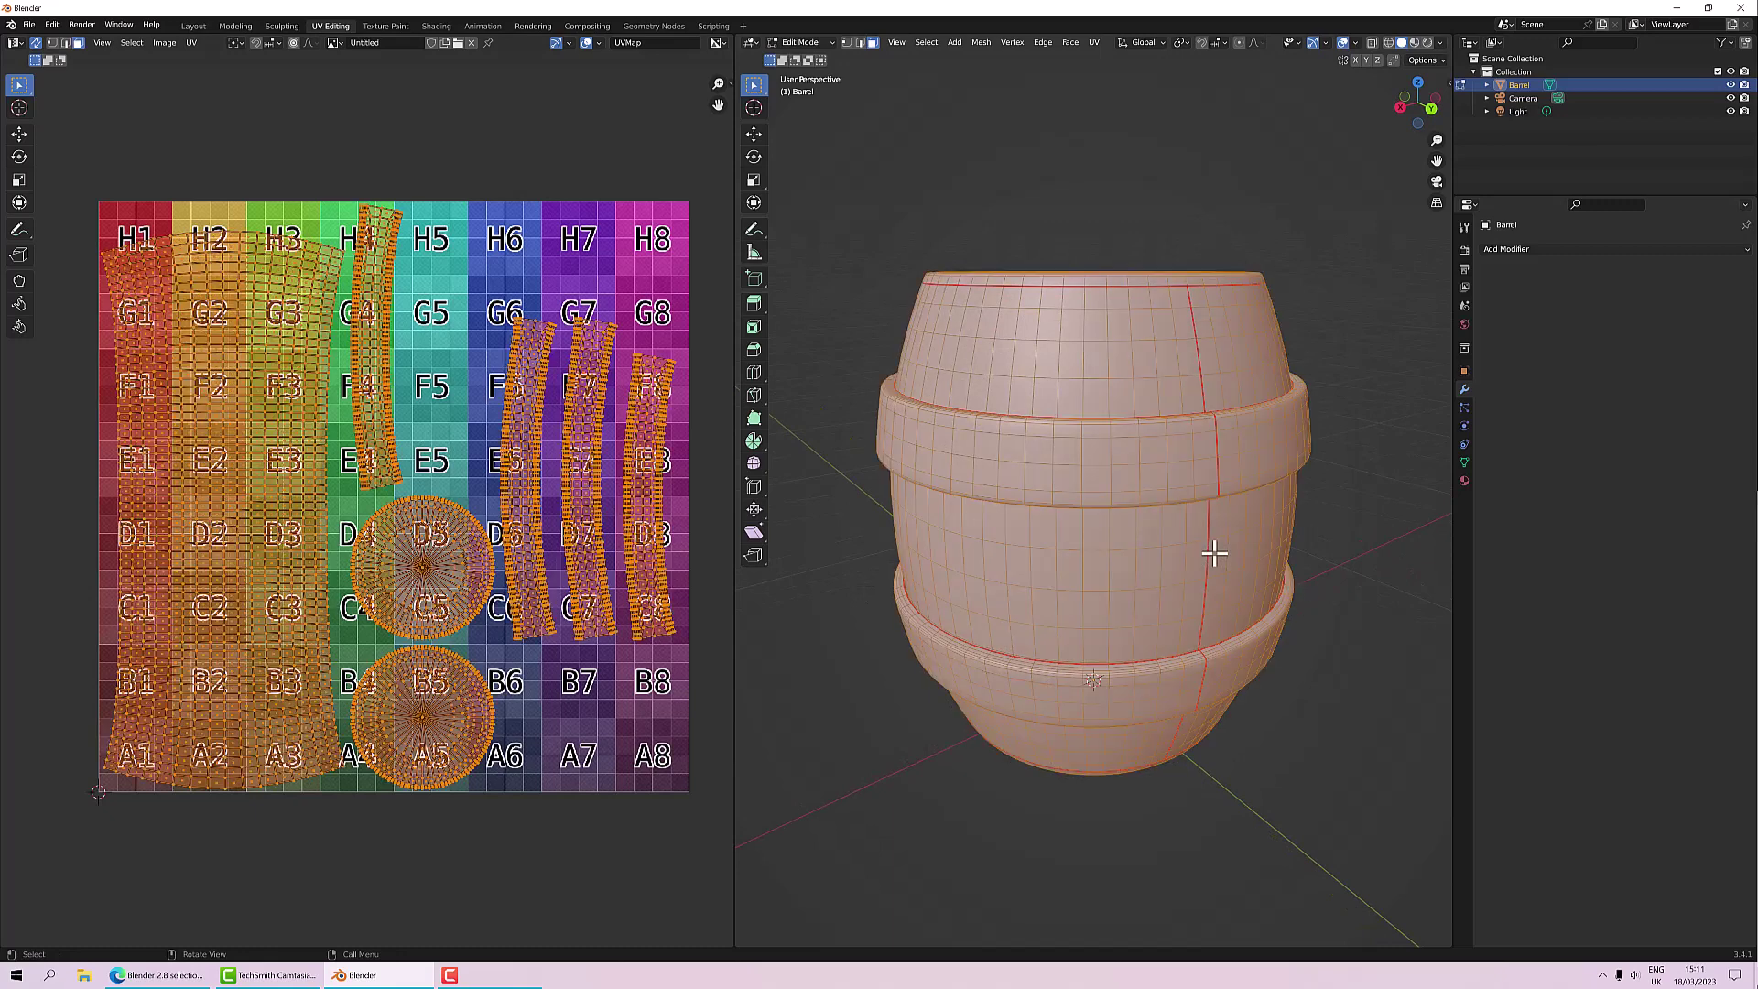
right_click(503, 260)
click(503, 261)
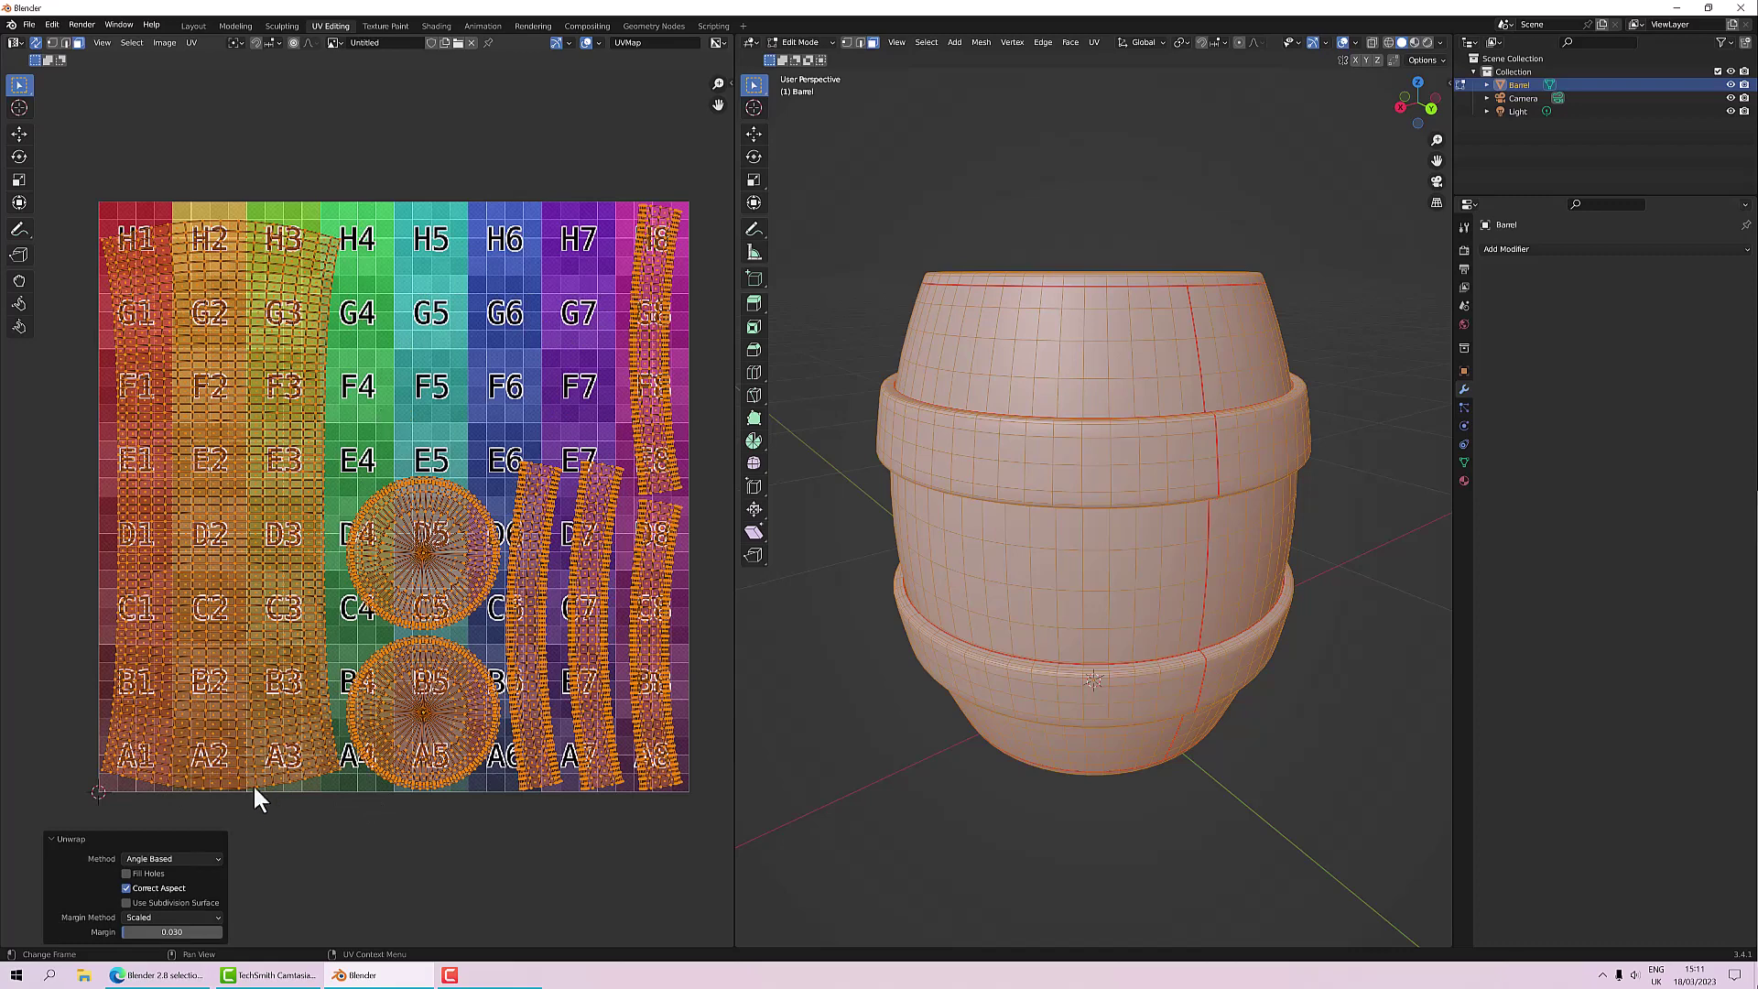
click(216, 859)
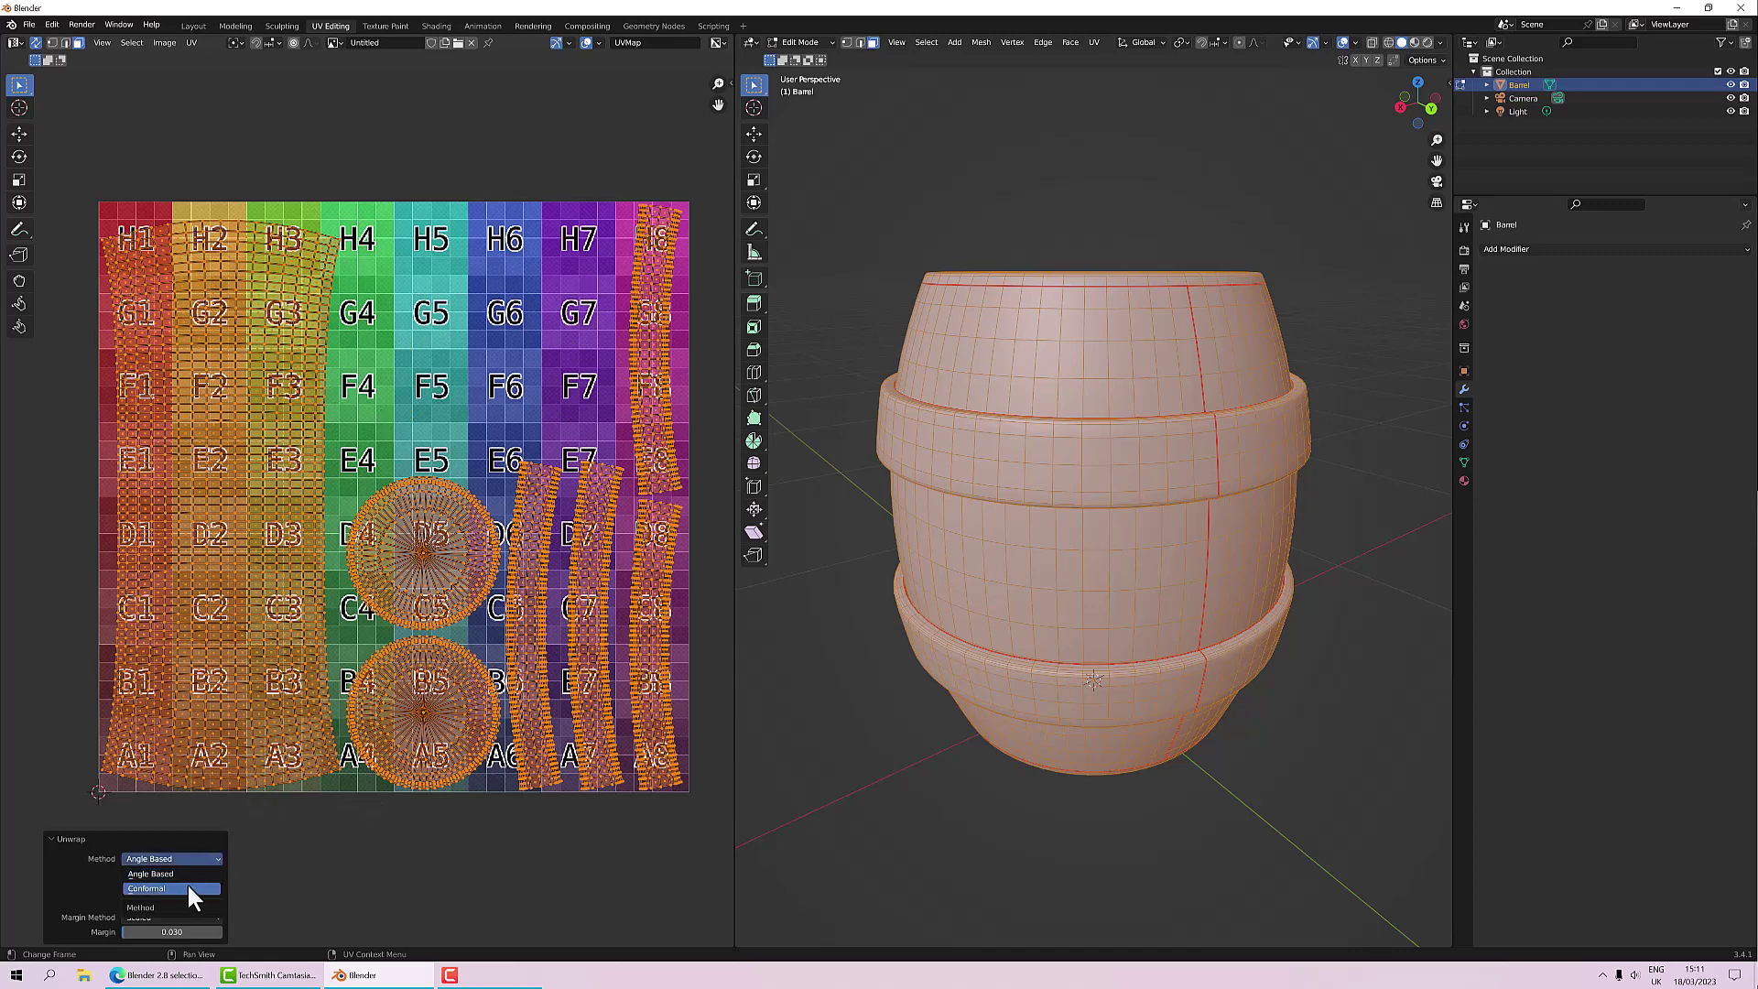
click(187, 888)
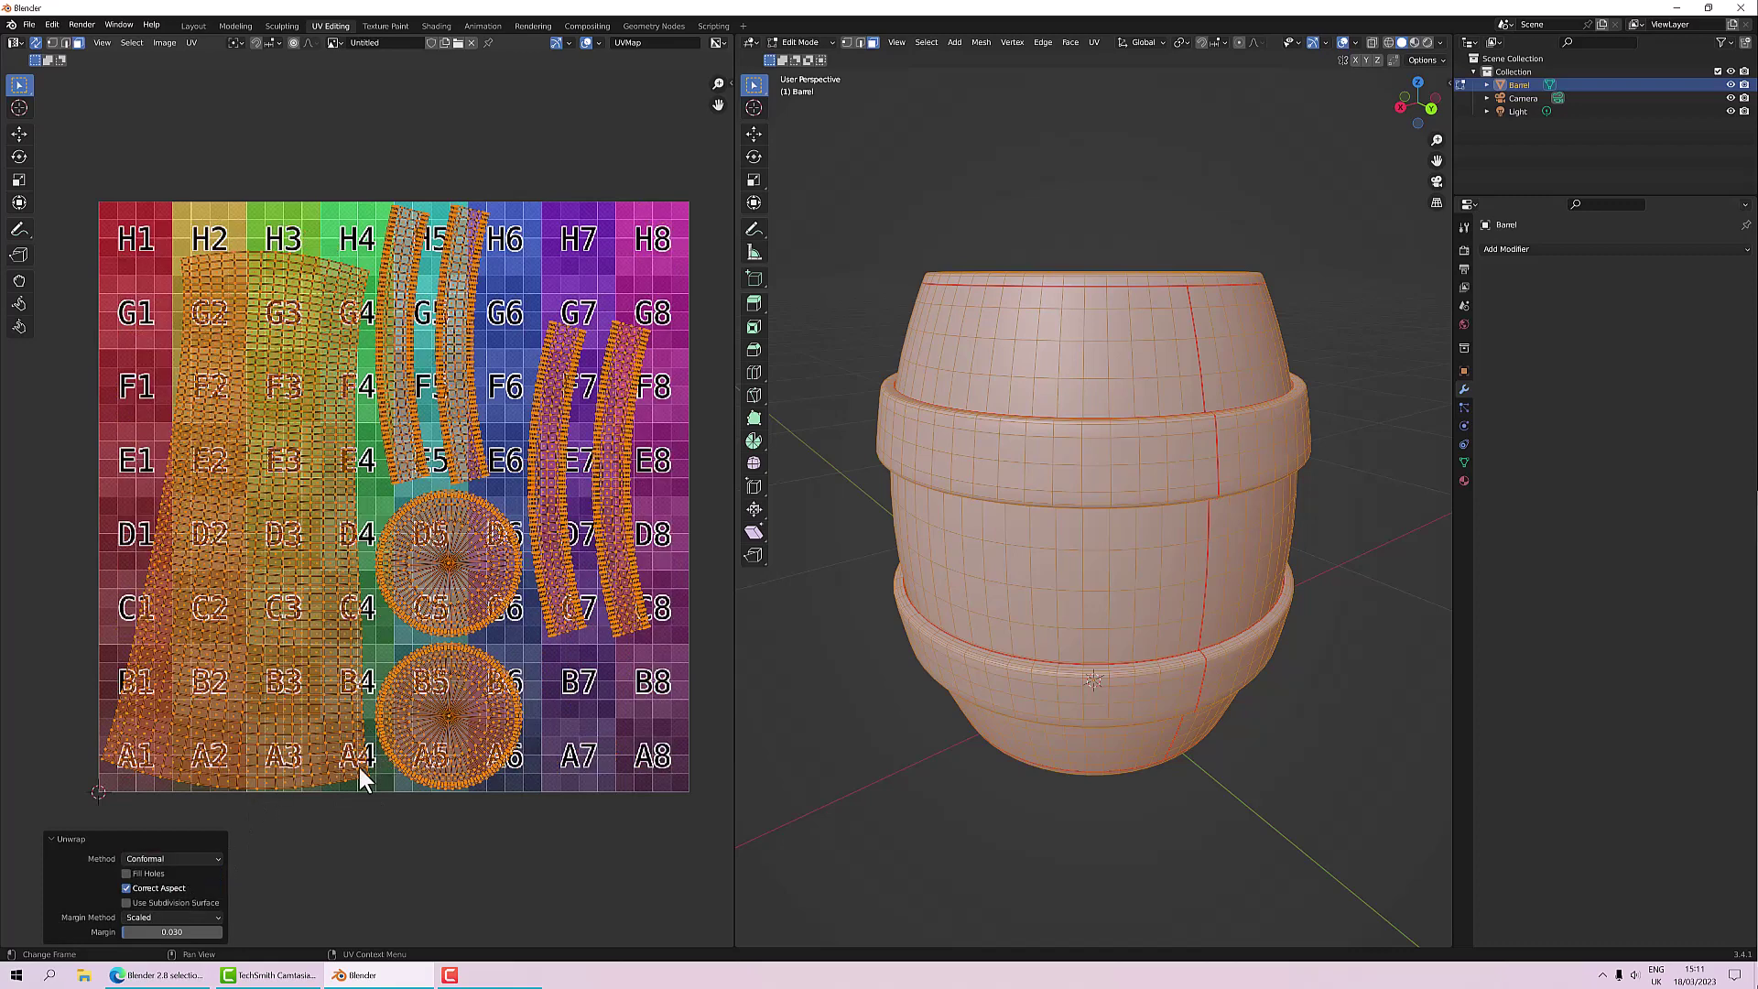